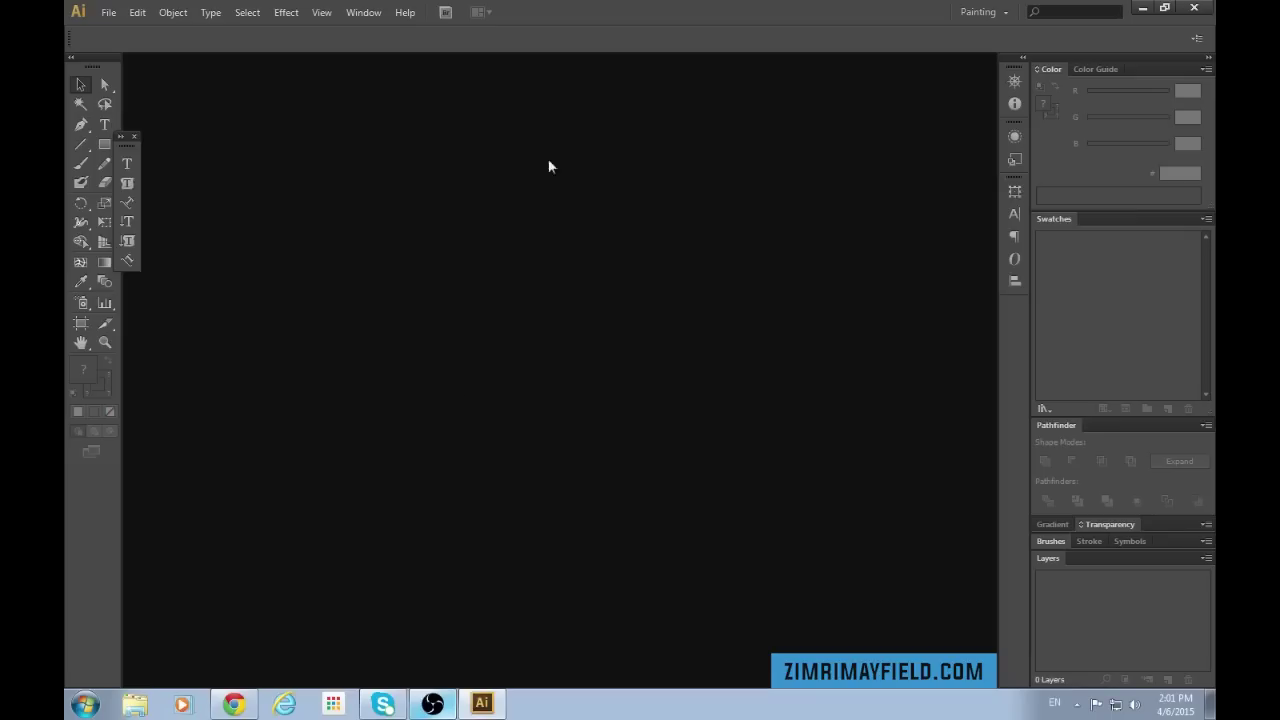
Create a new 960 x 960 px RGB document named flat-design-monster.
left_click(110, 13)
left_click(122, 31)
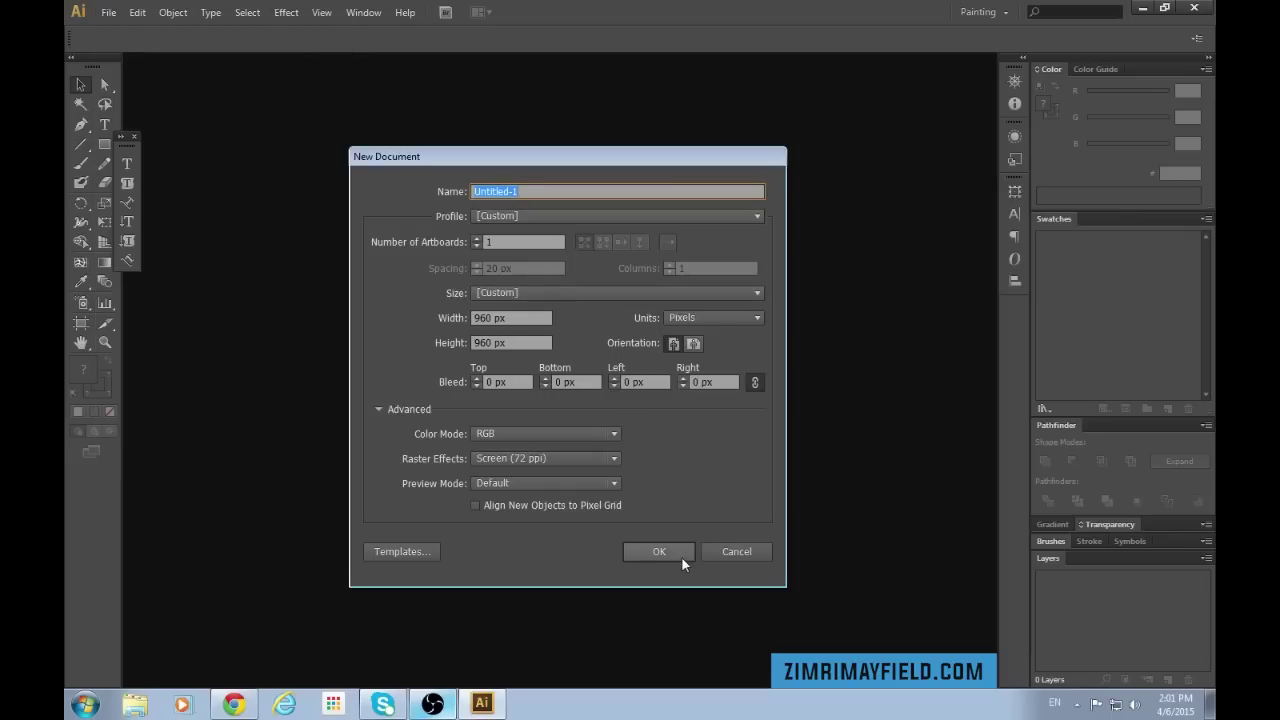
type("flat-design")
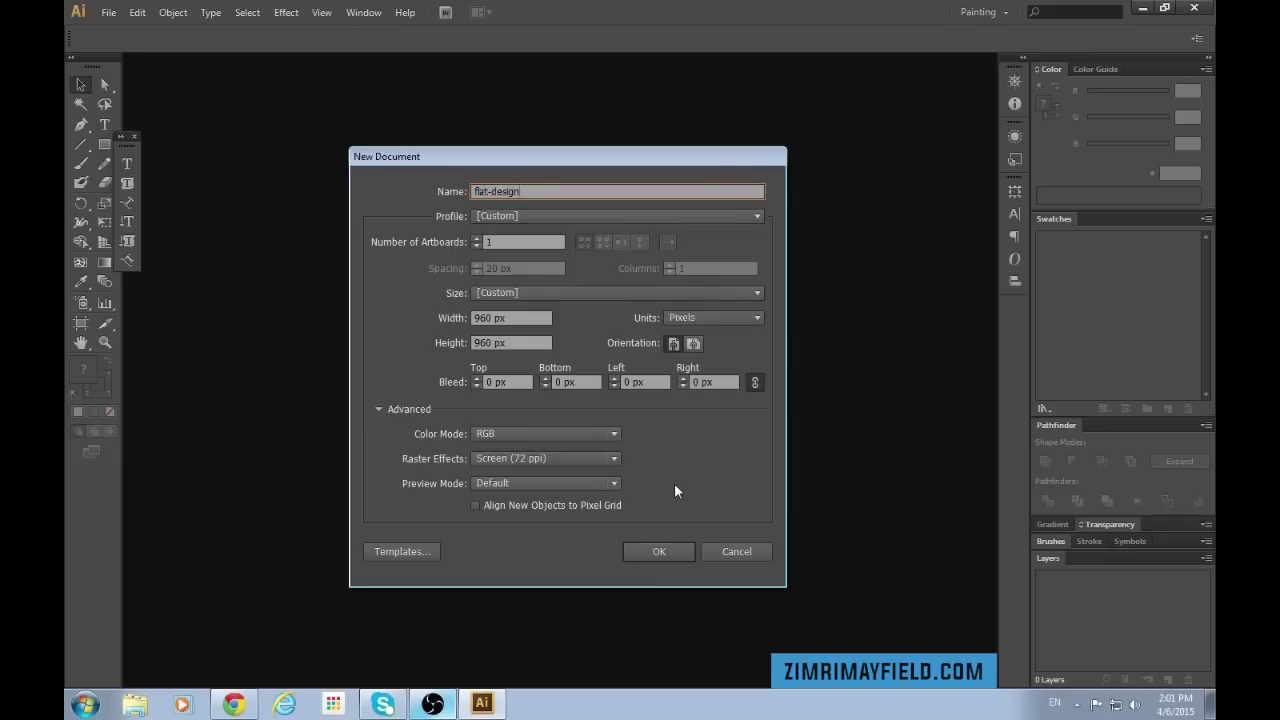
type("-monster")
left_click(660, 556)
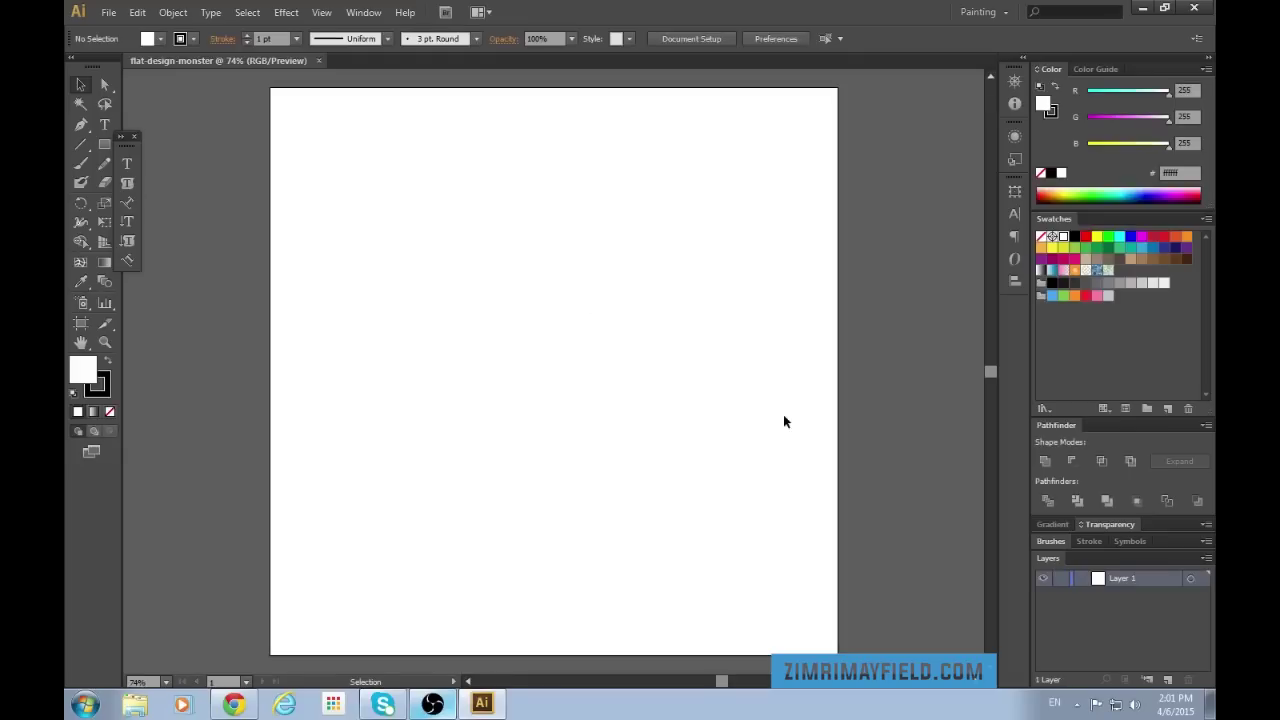
Paste the flat colour palette screenshot, scale it down to about 500 px wide, and place it above the artboard's left edge.
scroll(887, 404, "up", 5)
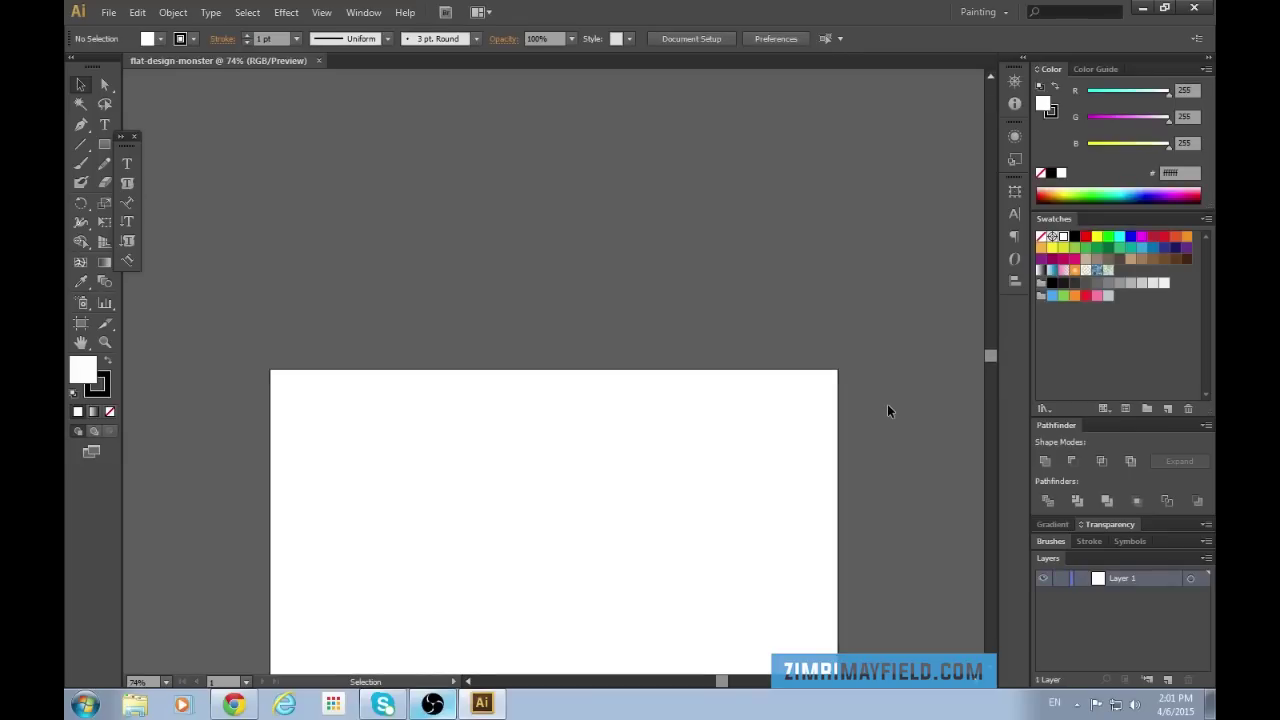
key("ctrl+minus")
key("ctrl+v")
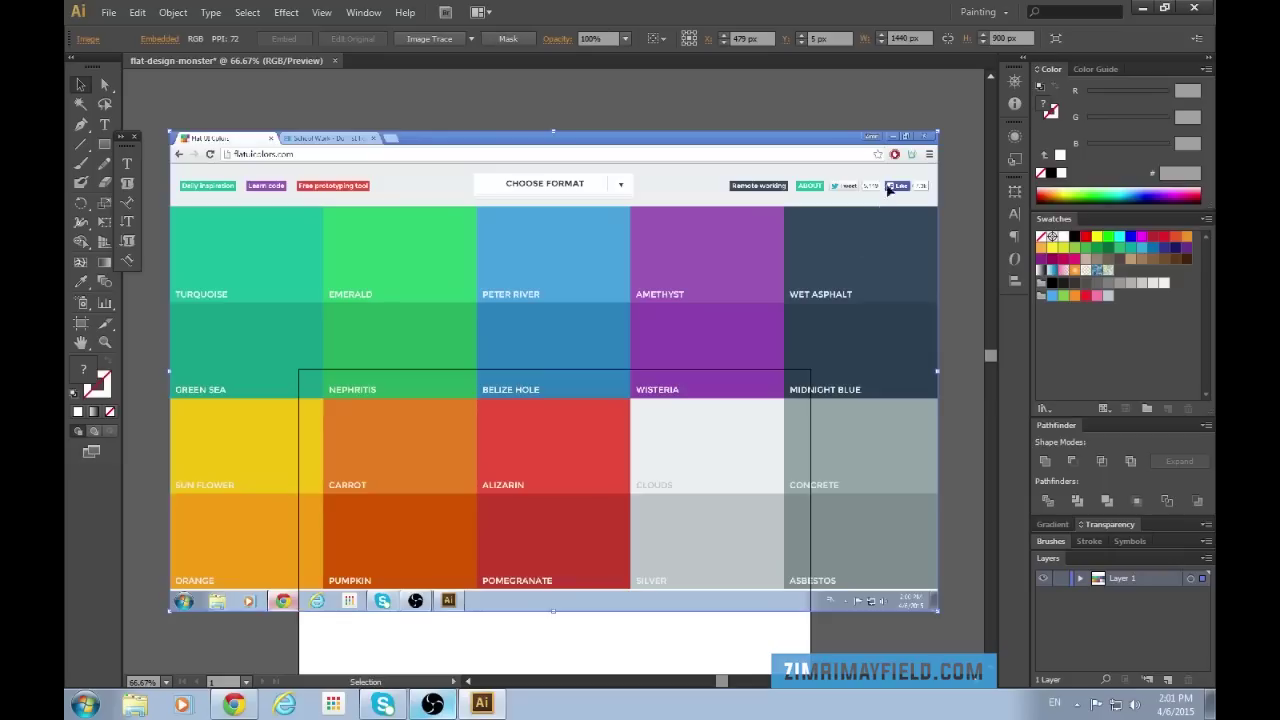
left_click_drag(938, 131, 688, 289)
left_click_drag(545, 356, 423, 256)
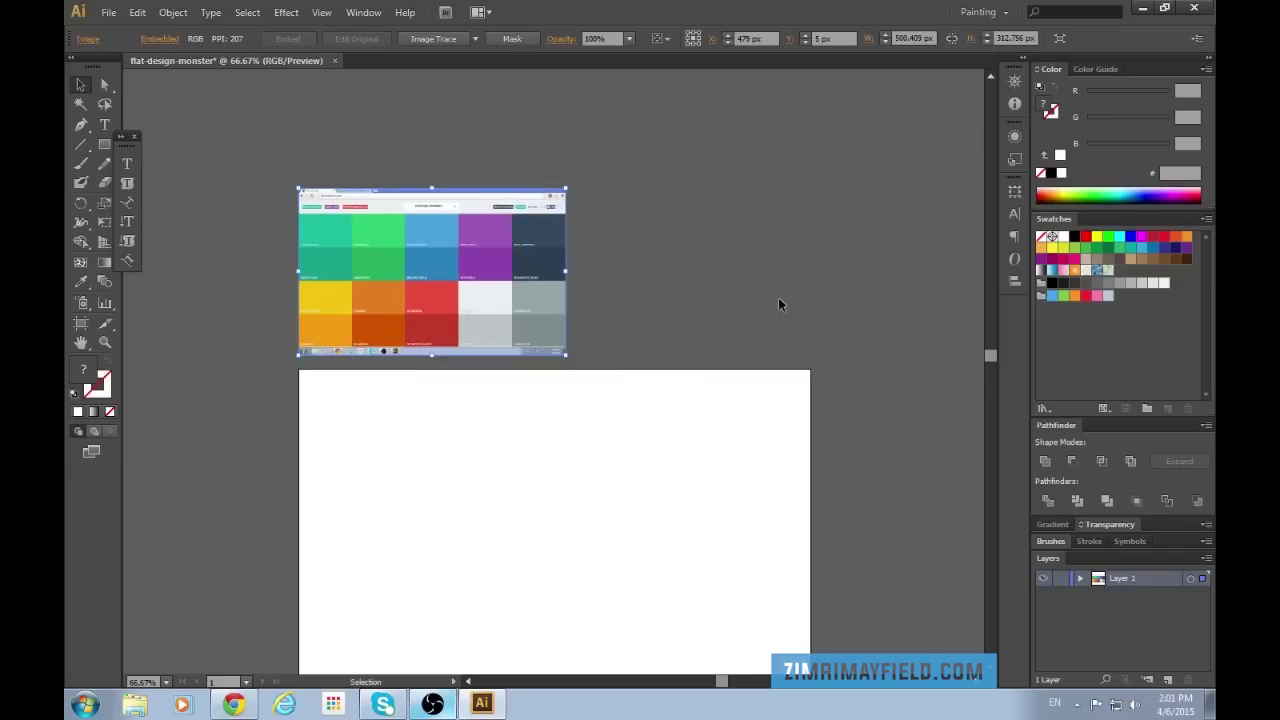
left_click(712, 311)
scroll(712, 311, "down", 3)
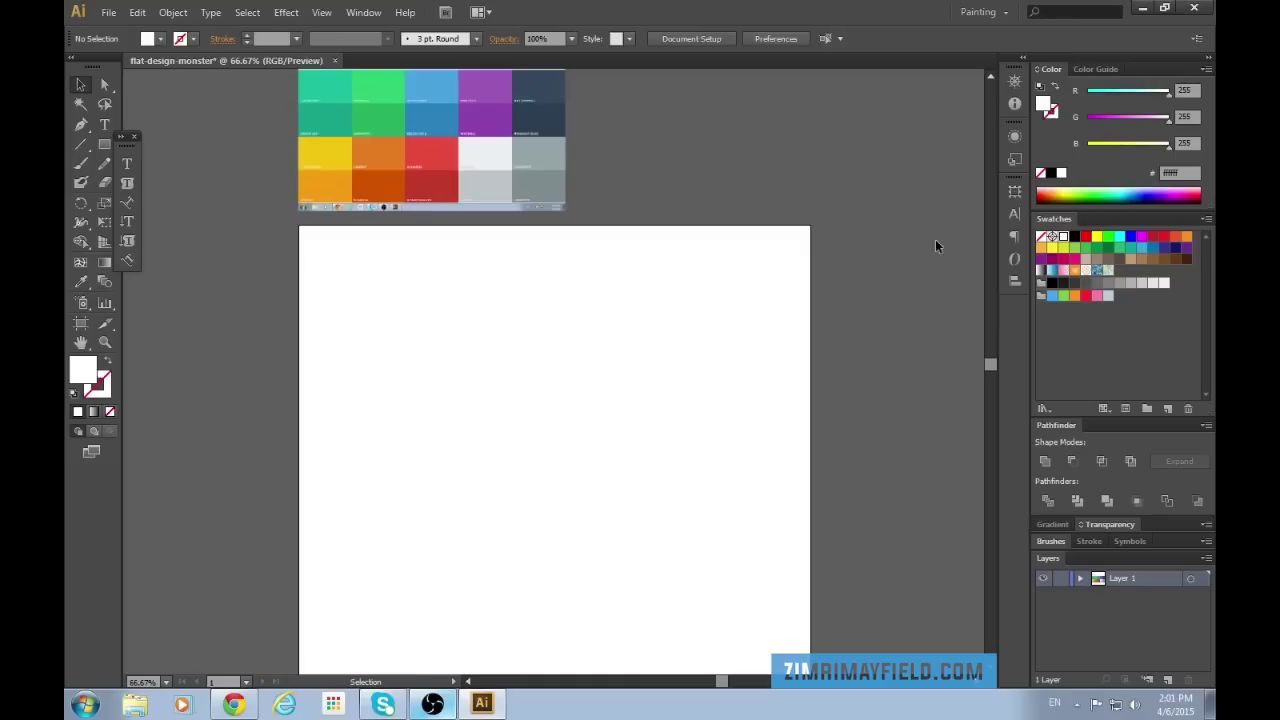
scroll(665, 232, "up", 2)
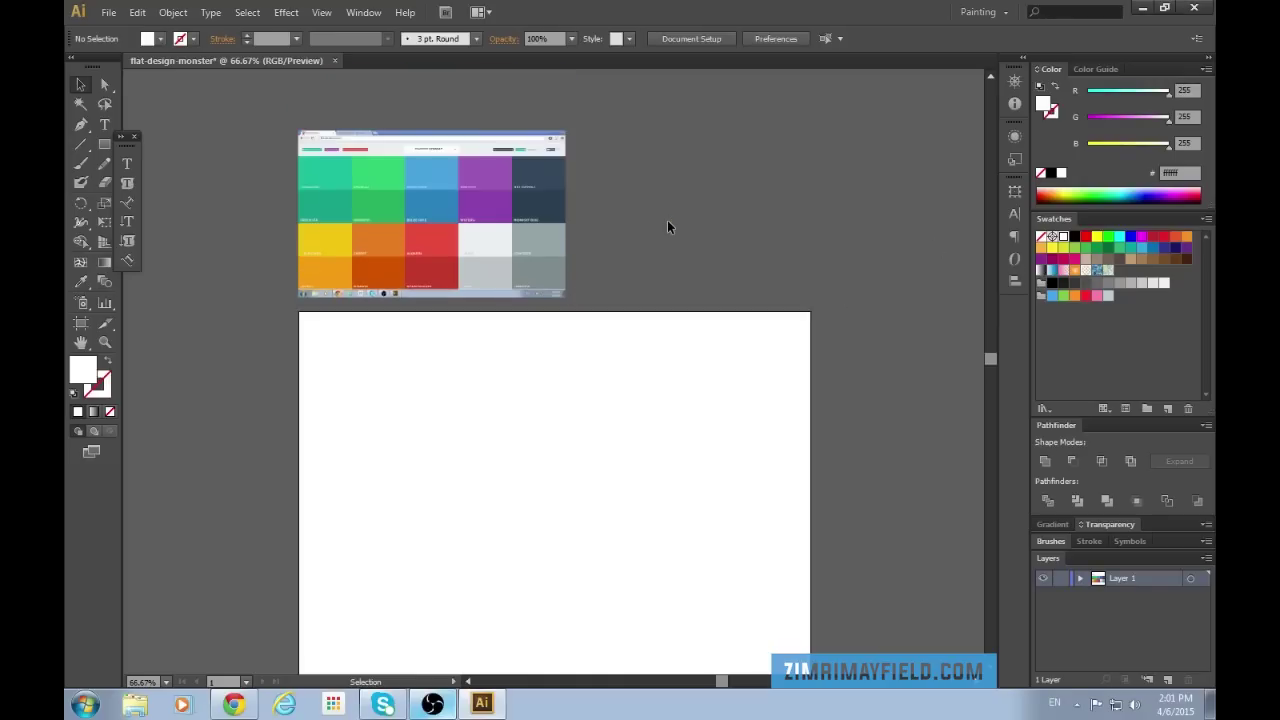
Create a 960 x 960 px rectangle and move it to cover the whole artboard.
scroll(667, 225, "down", 4)
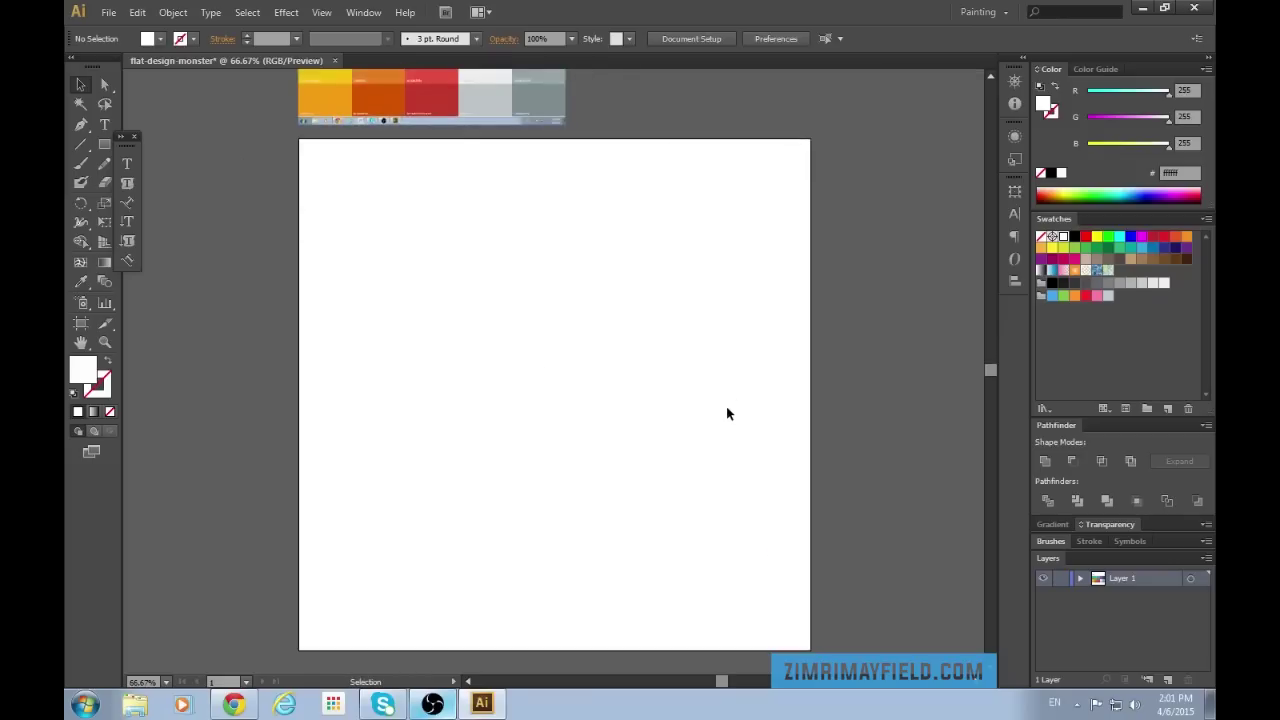
key("m")
left_click(687, 235)
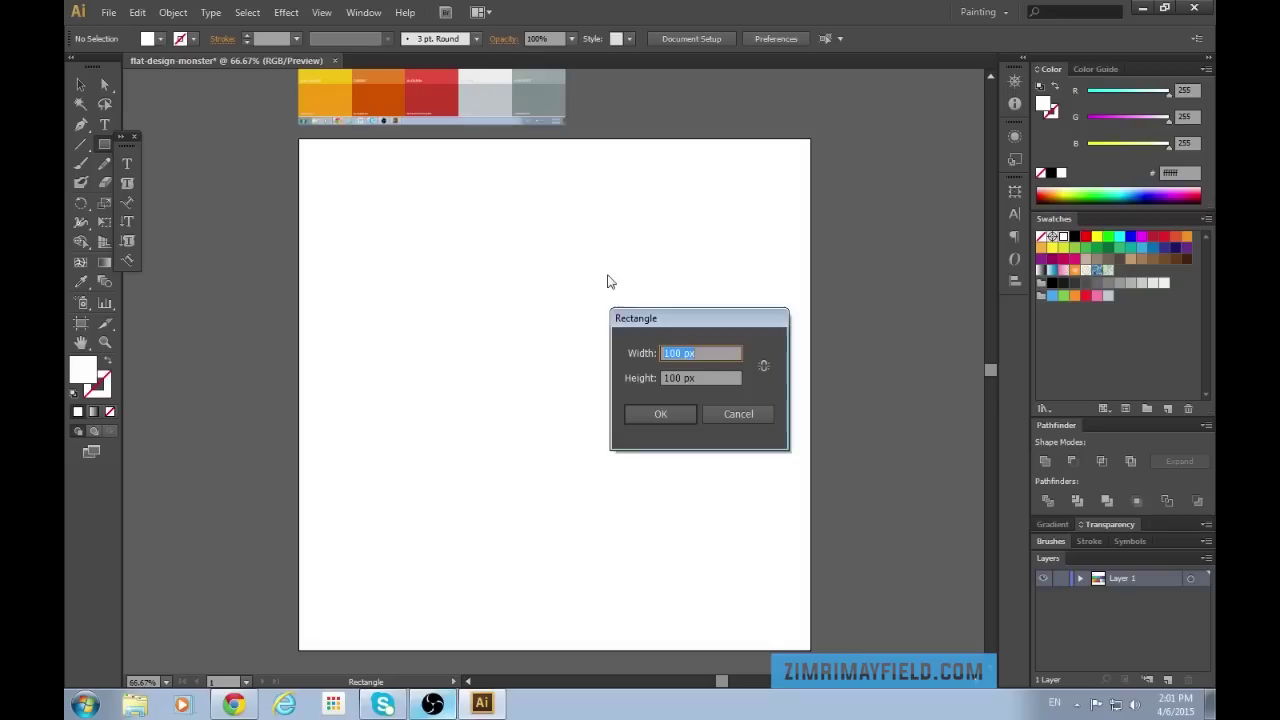
left_click(679, 353)
type("960")
key("Tab")
type("960")
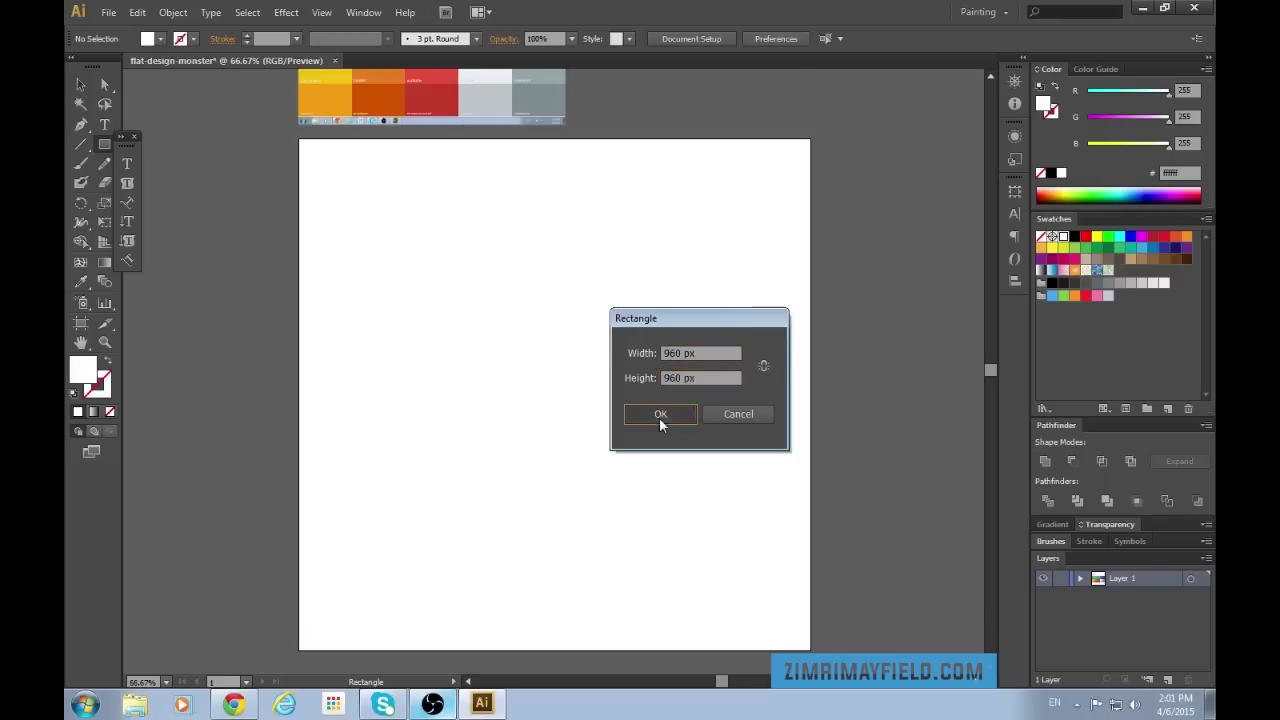
left_click(659, 415)
key("v")
left_click_drag(653, 424, 384, 270)
Fill the artboard-sized rectangle with the Alizarin red sampled from the palette image.
scroll(553, 236, "up", 2)
key("i")
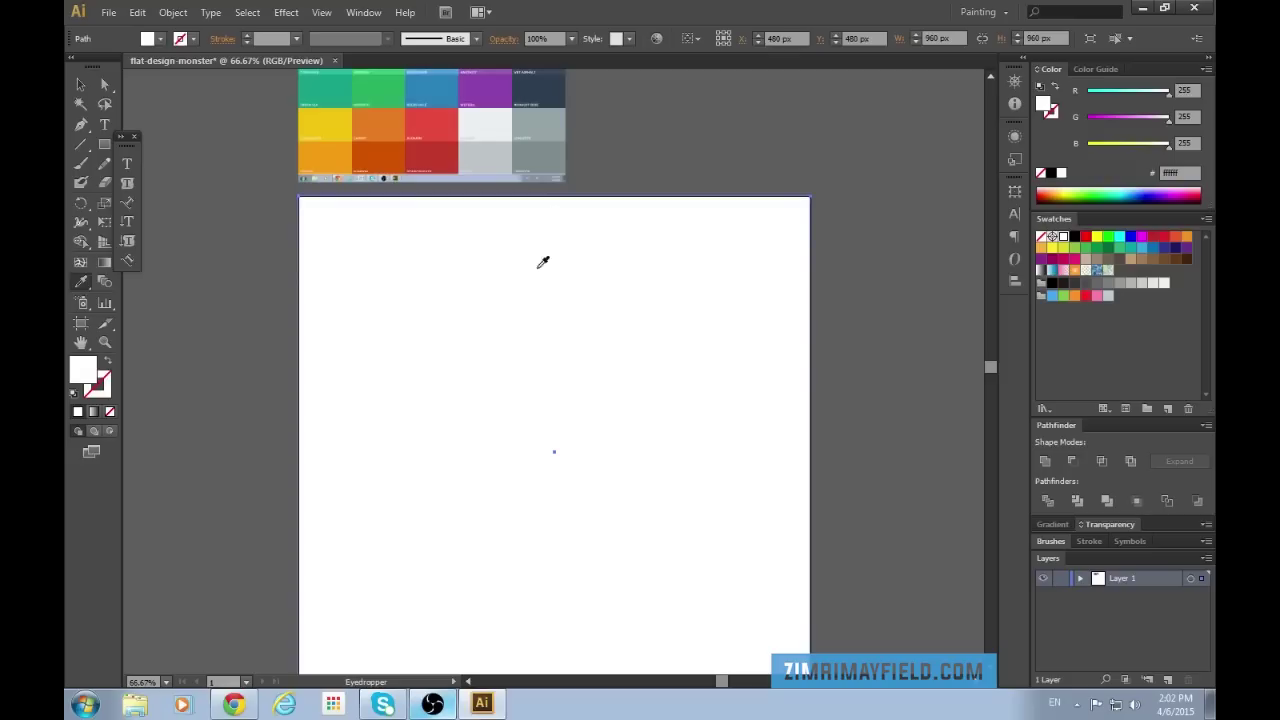
scroll(543, 237, "up", 2)
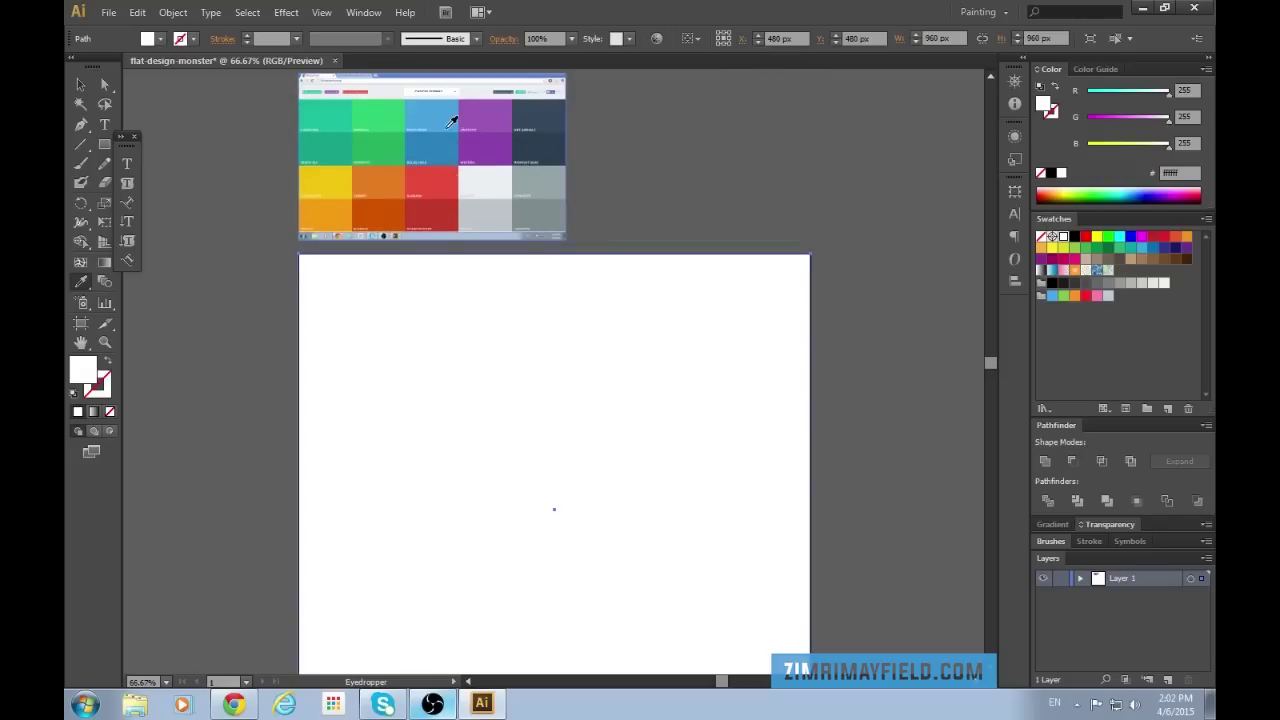
left_click(447, 179)
scroll(709, 277, "down", 3)
key("v")
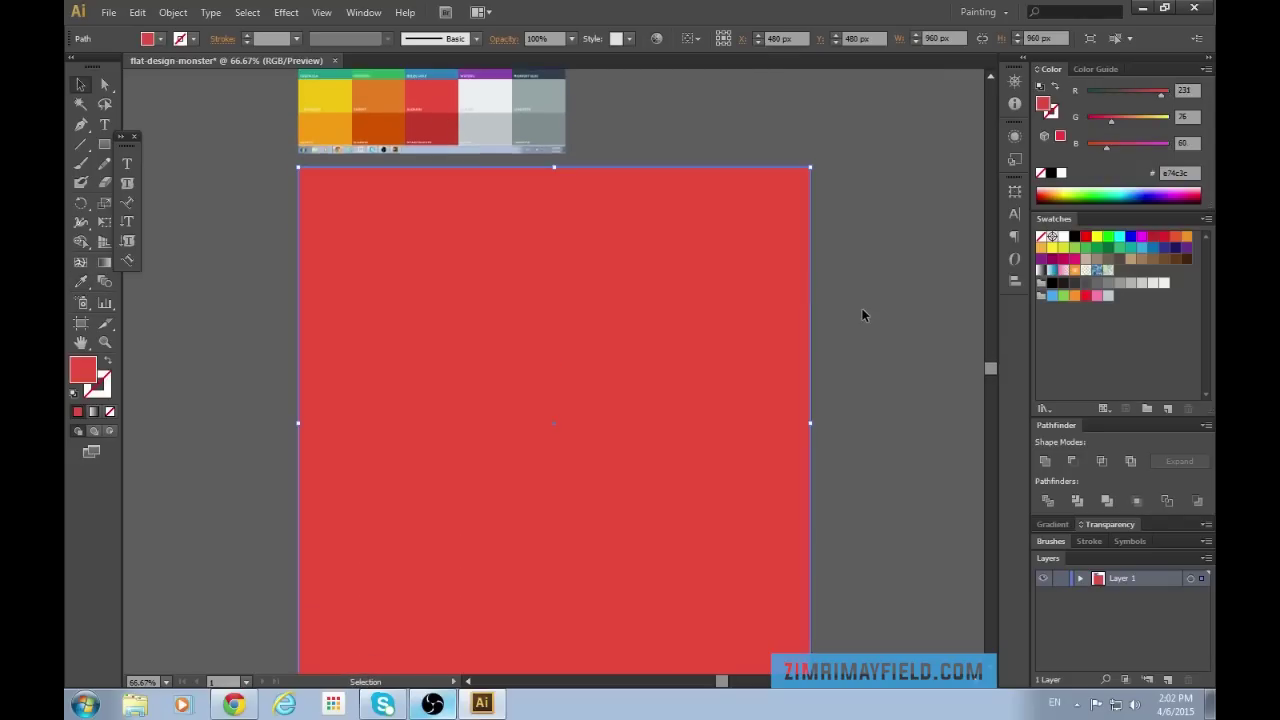
left_click(862, 308)
scroll(862, 308, "down", 2)
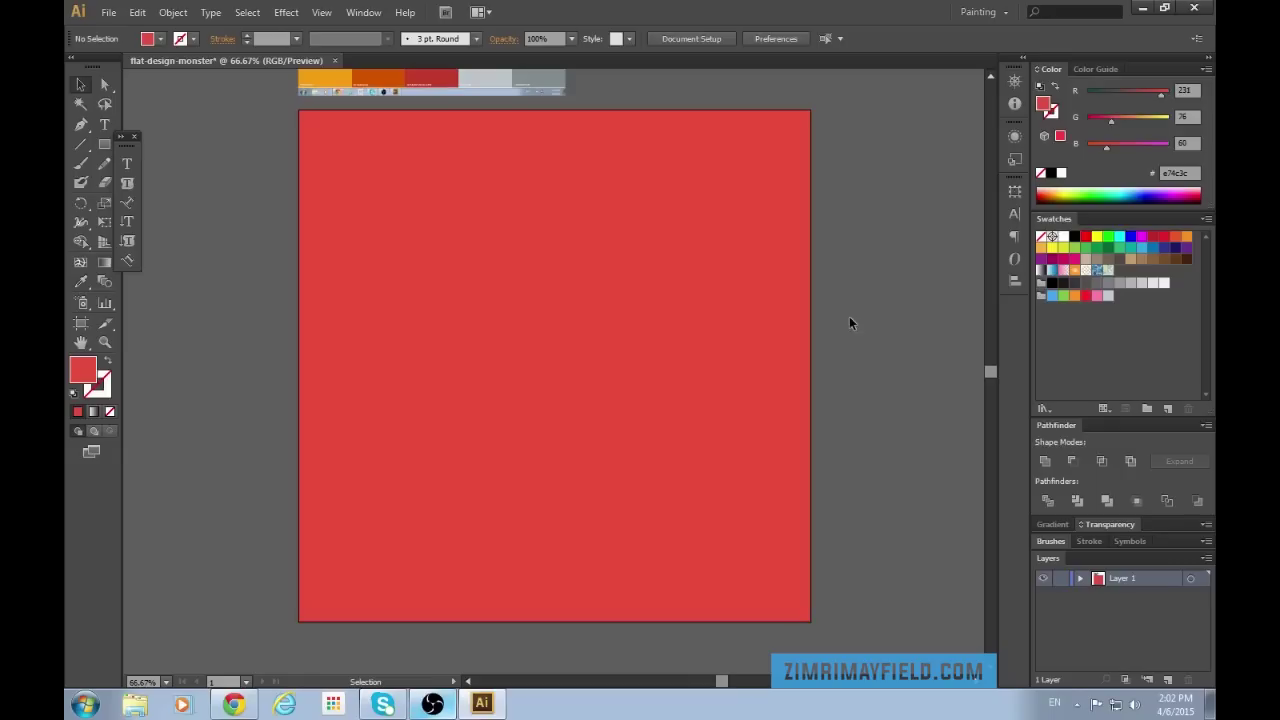
Rename the layer holding the red rectangle to backgoundzz and lock it.
key("ctrl+plus")
key("ctrl+minus")
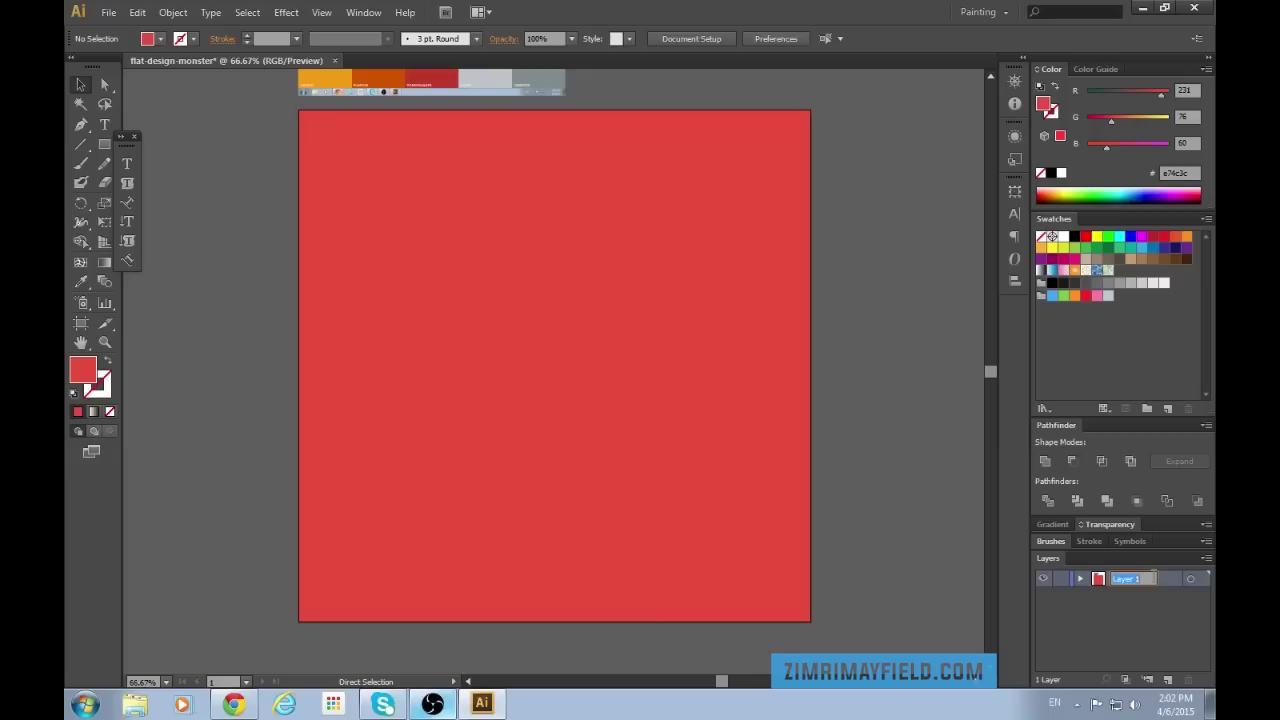
type("back")
type("goundzz")
key("Return")
left_click(1058, 579)
Add a new layer above the background layer and name it monsterzzz.
left_click(1167, 681)
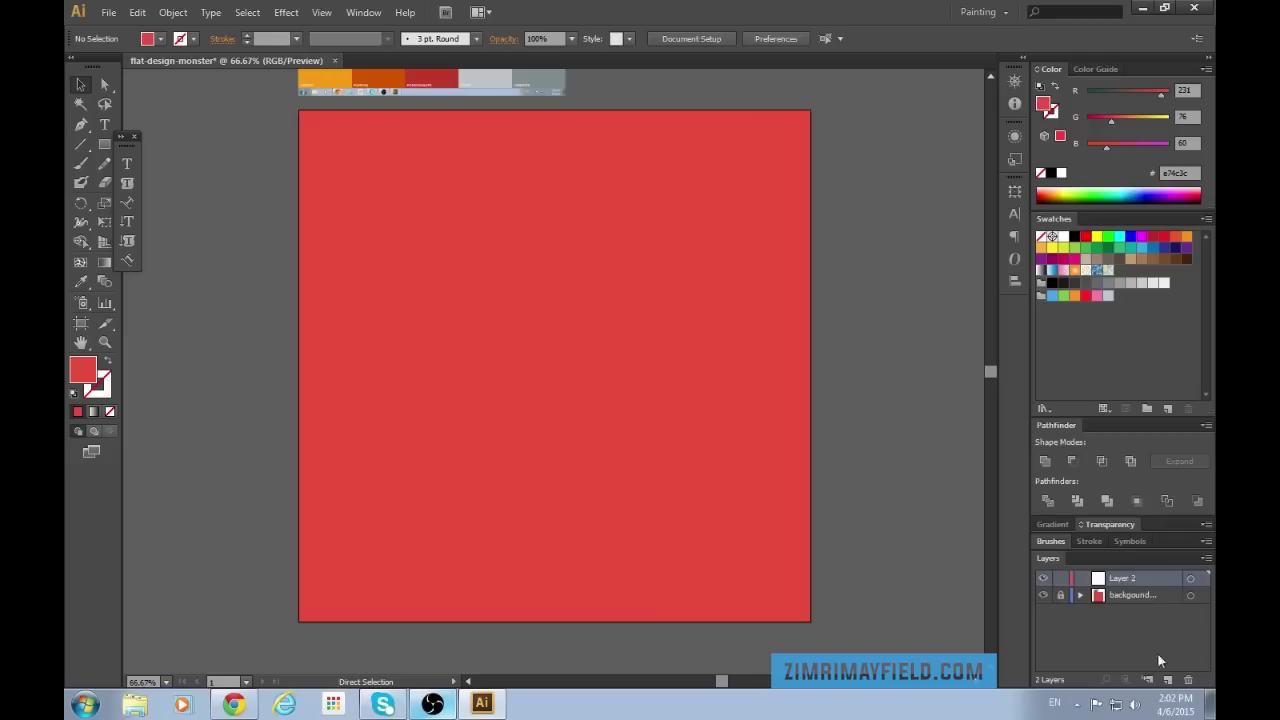
double_click(1120, 579)
type("monsterzzz")
left_click(1132, 630)
left_click(1113, 627)
left_click(1121, 579)
key("ctrl+1")
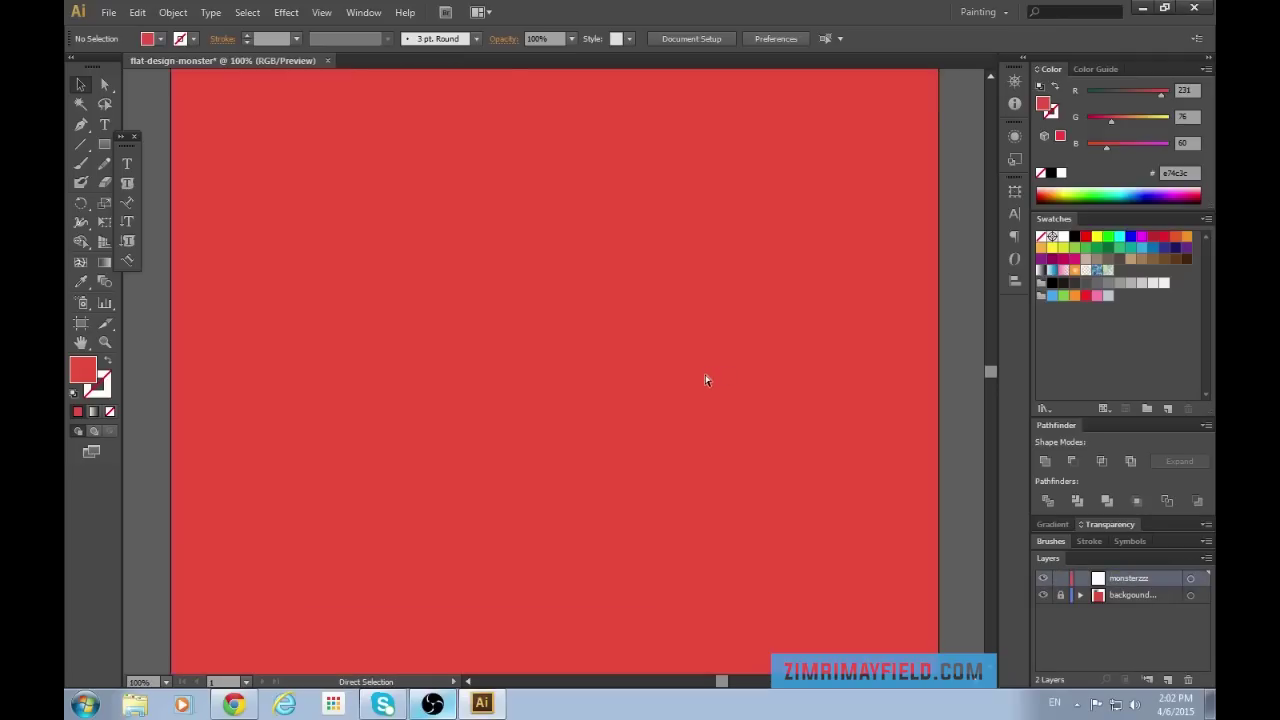
key("p")
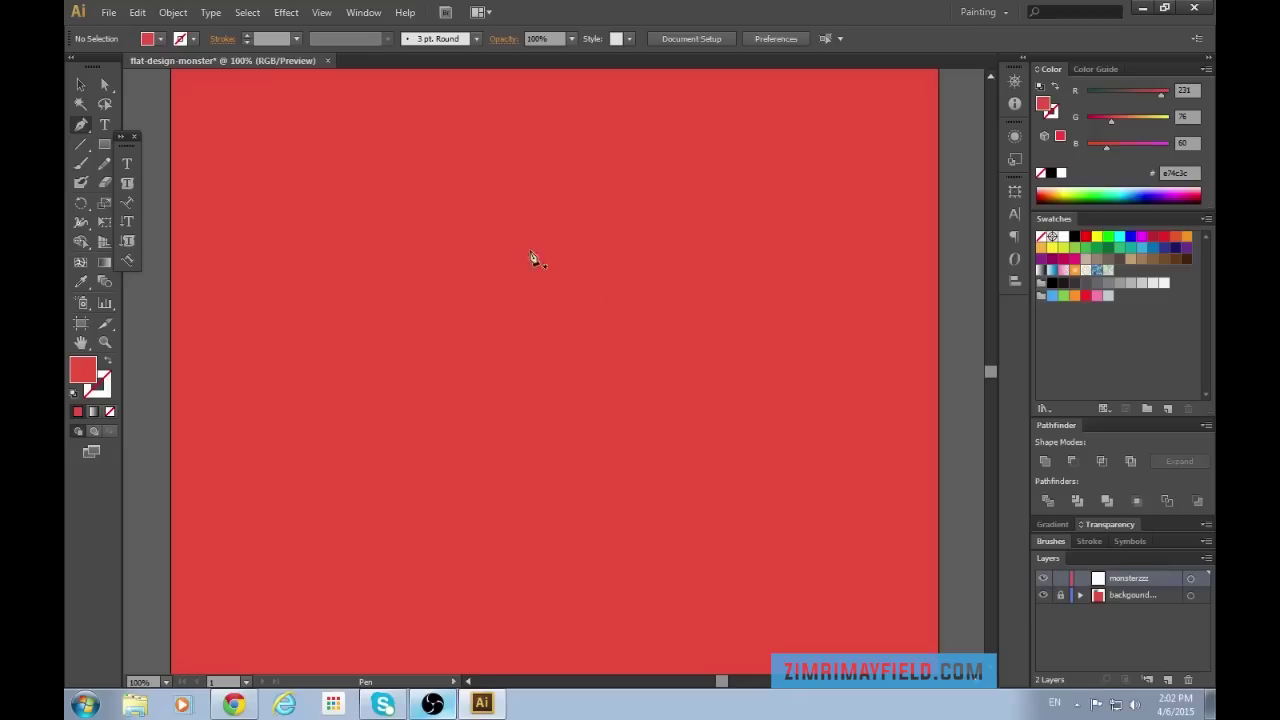
left_click(578, 254)
left_click(644, 310)
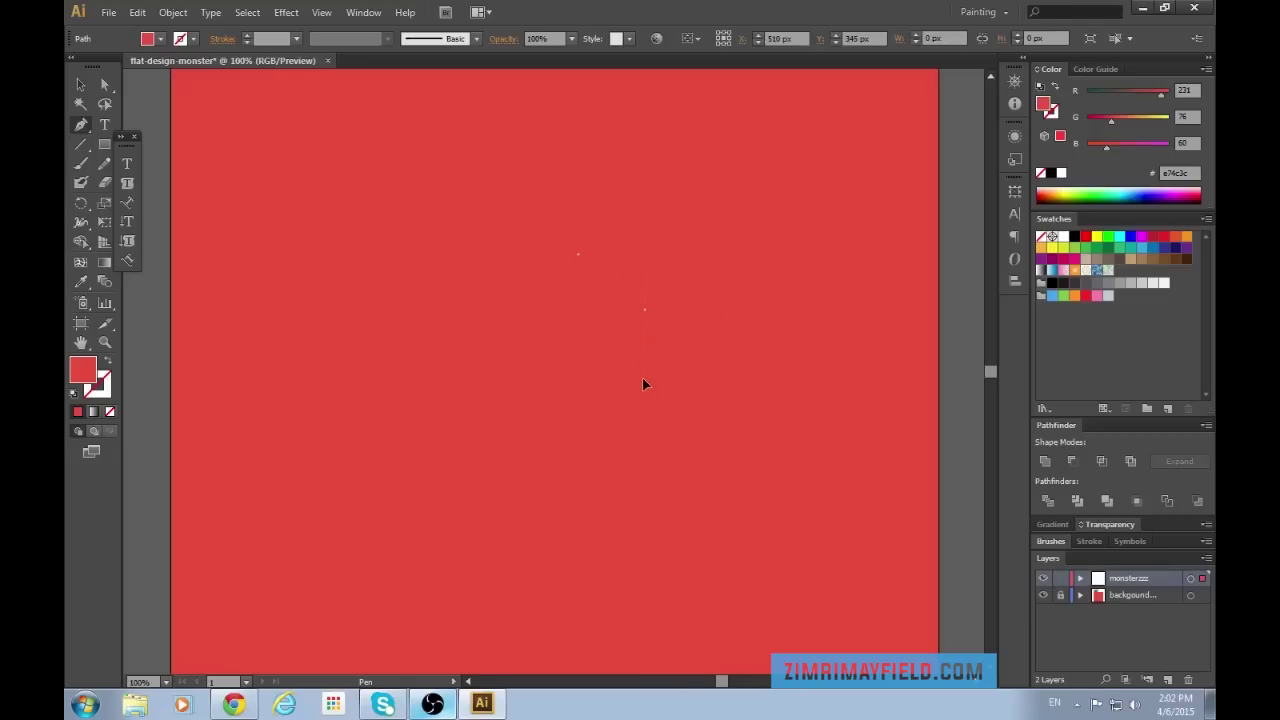
key("v")
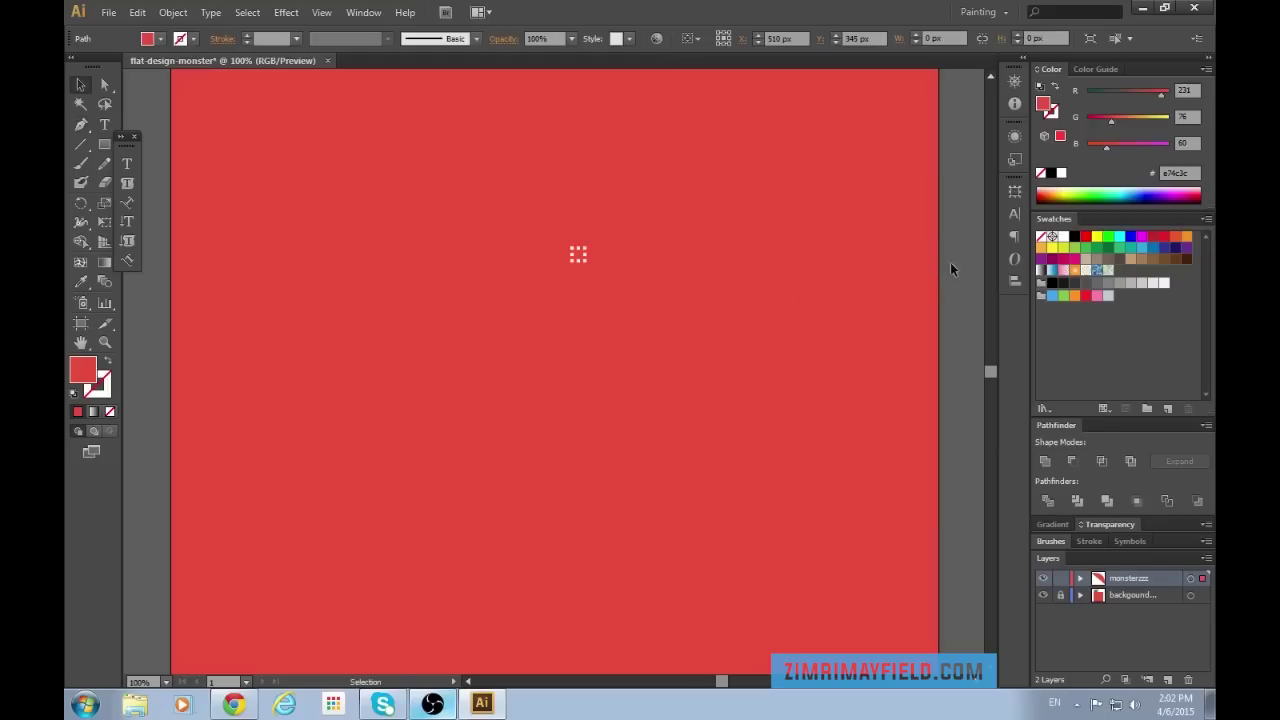
left_click(652, 272)
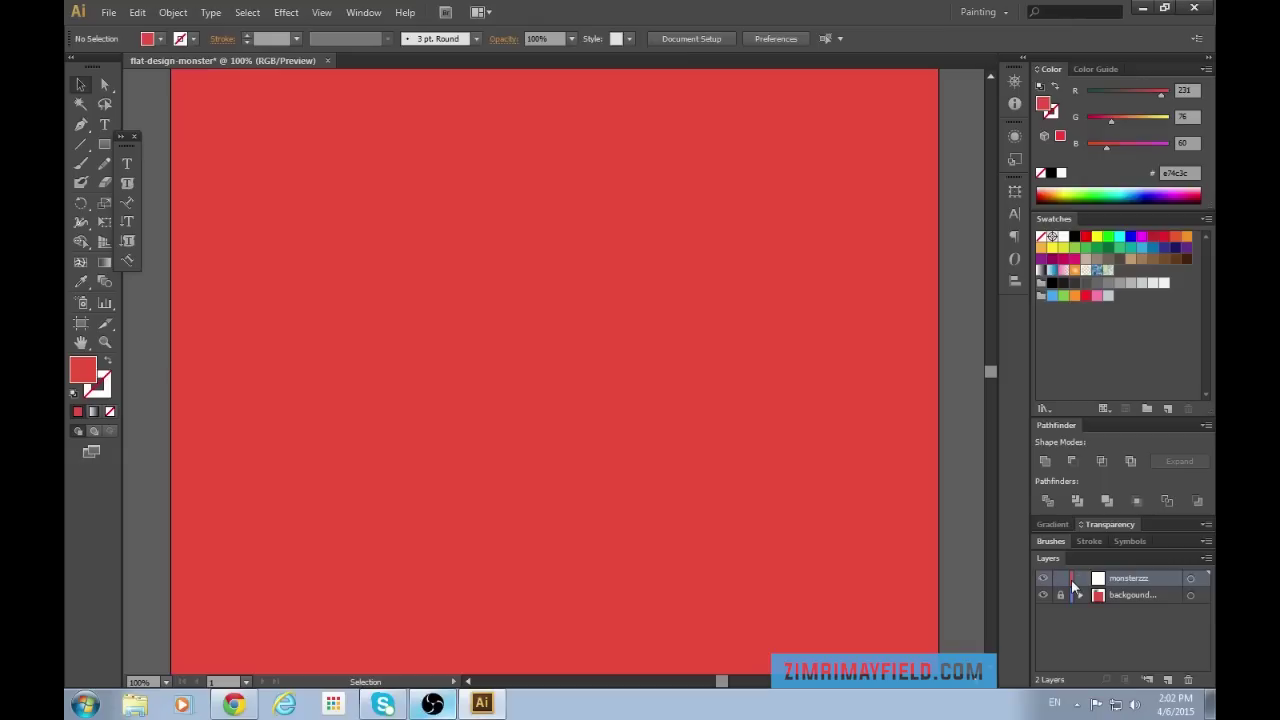
Add another layer and draw a closed half-oval about 128 x 282 px with a straight left side near the artboard's centre using the Pen tool.
left_click(1166, 678)
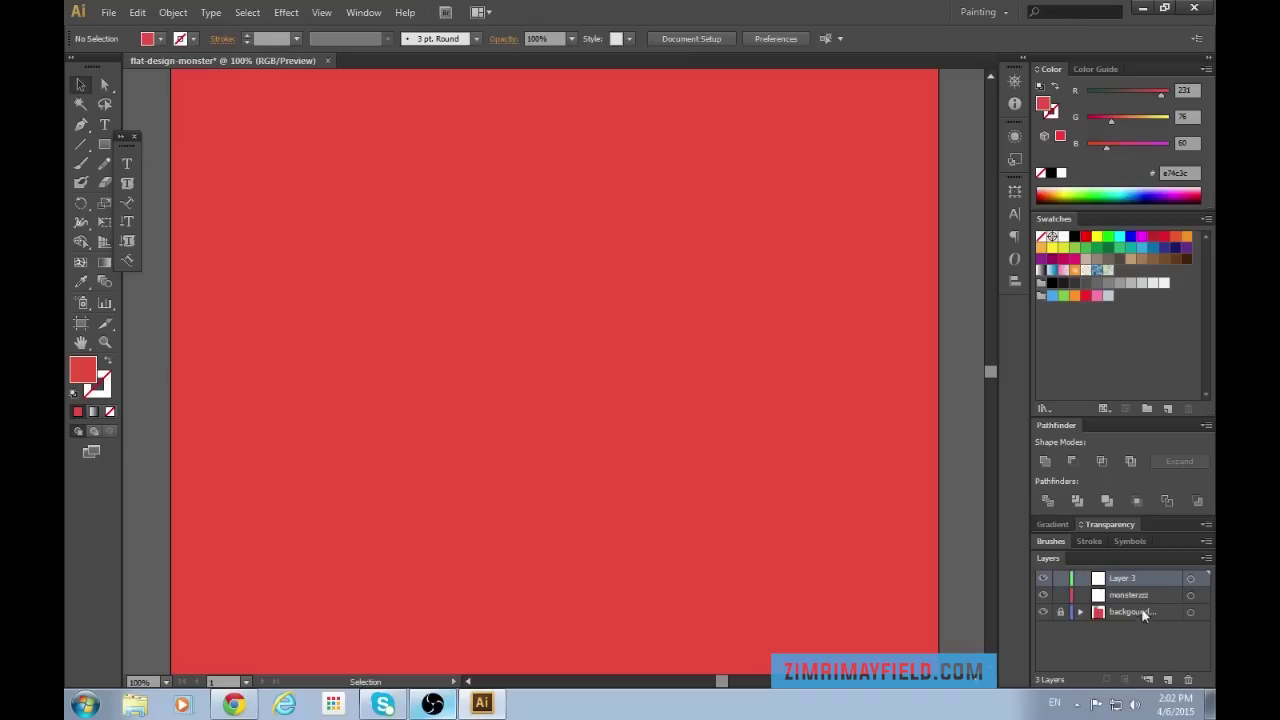
key("p")
left_click(548, 237)
left_click_drag(650, 328, 650, 418)
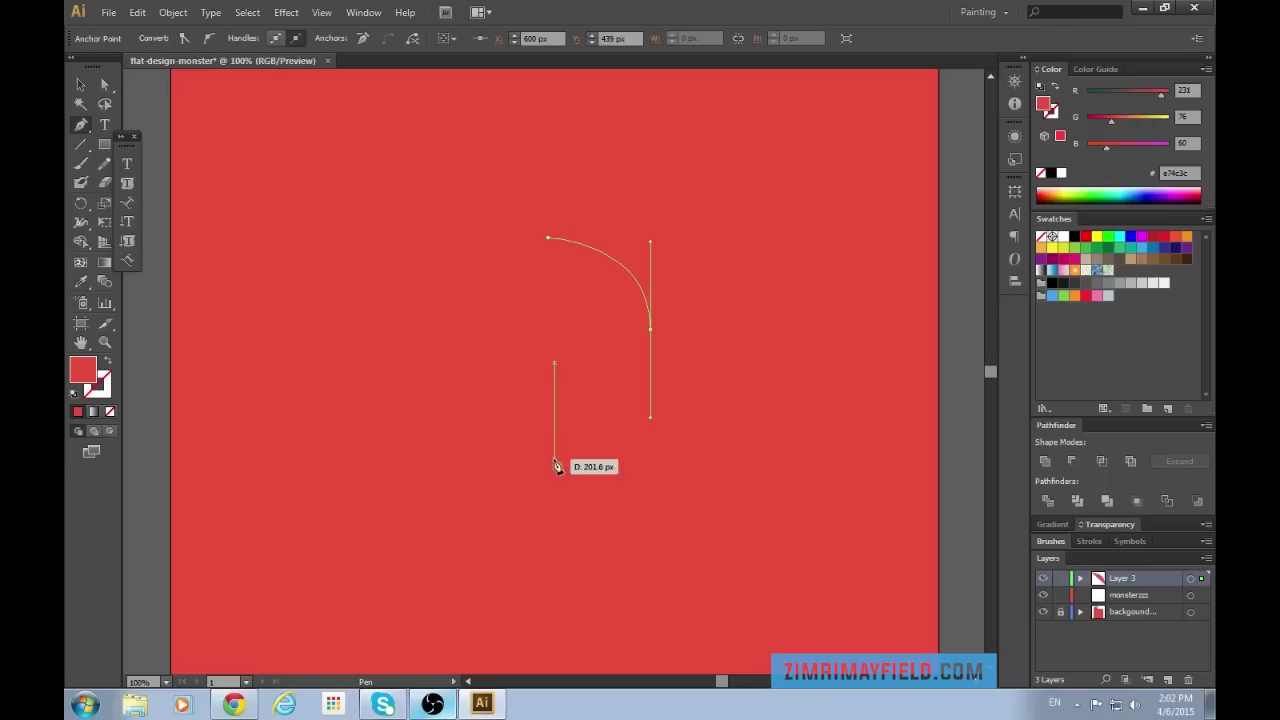
left_click_drag(549, 465, 460, 463)
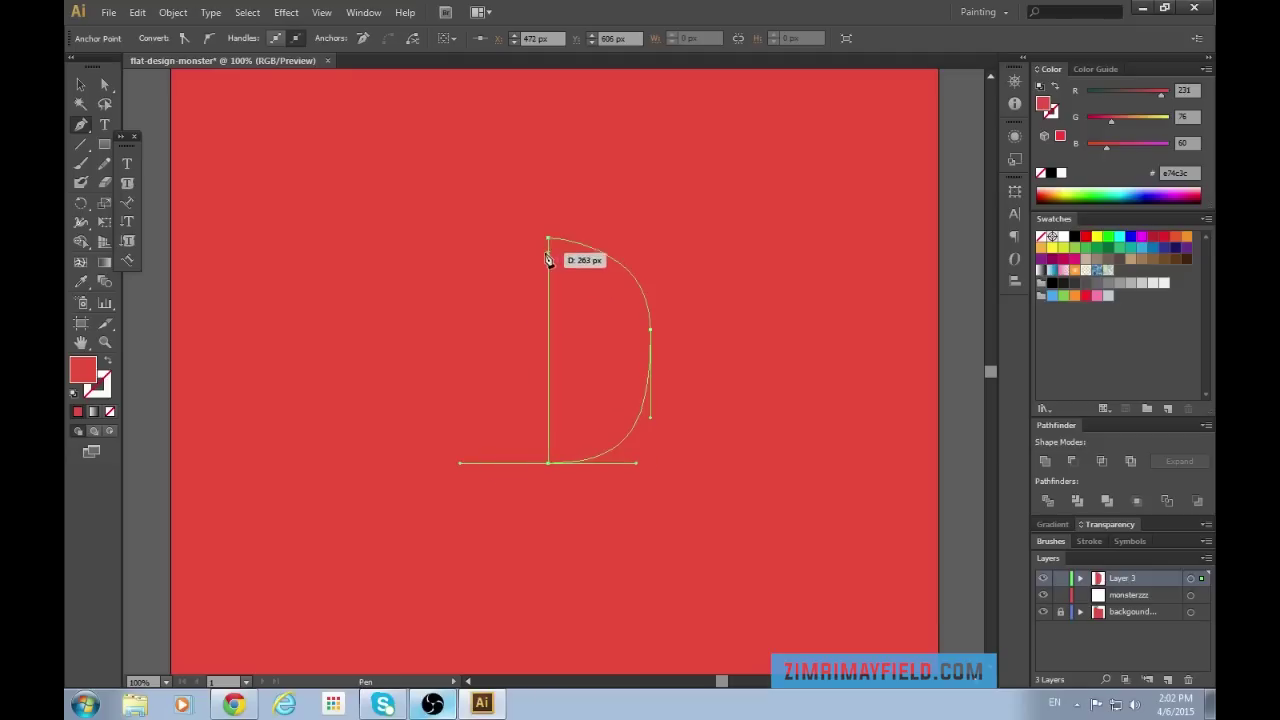
left_click(548, 239)
key("ctrl+z")
left_click(548, 466)
left_click(548, 238)
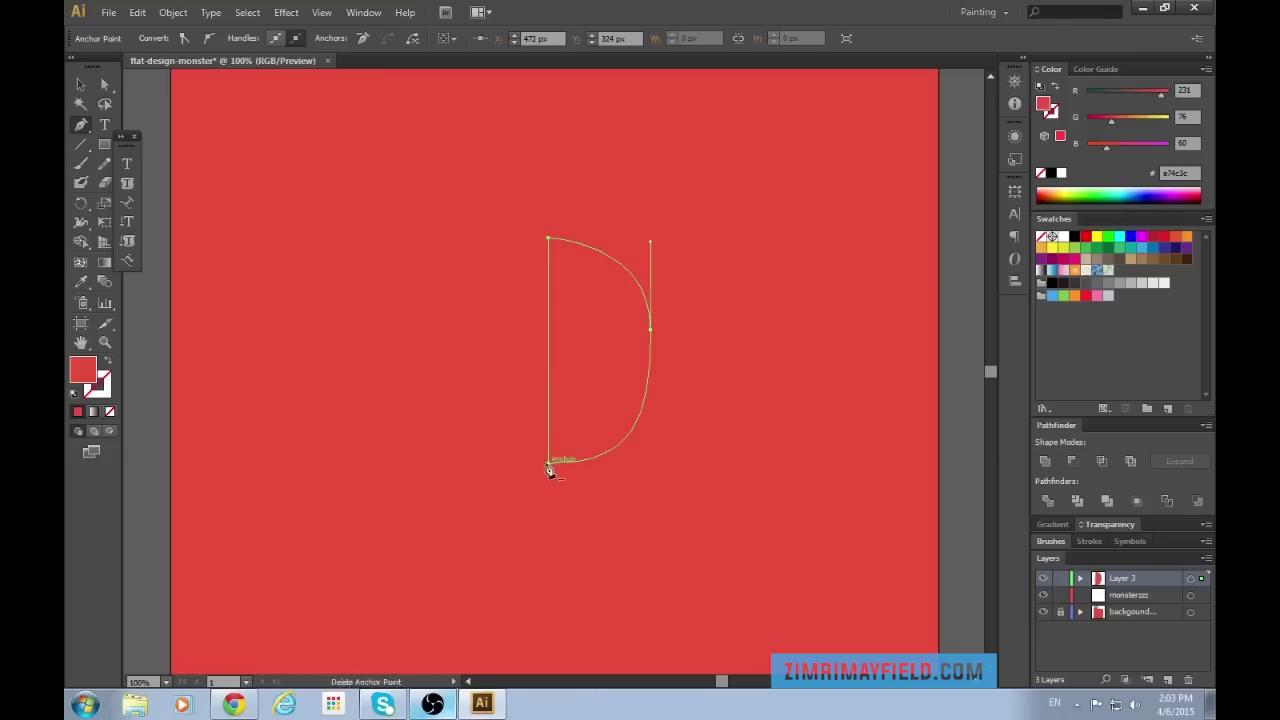
key("v")
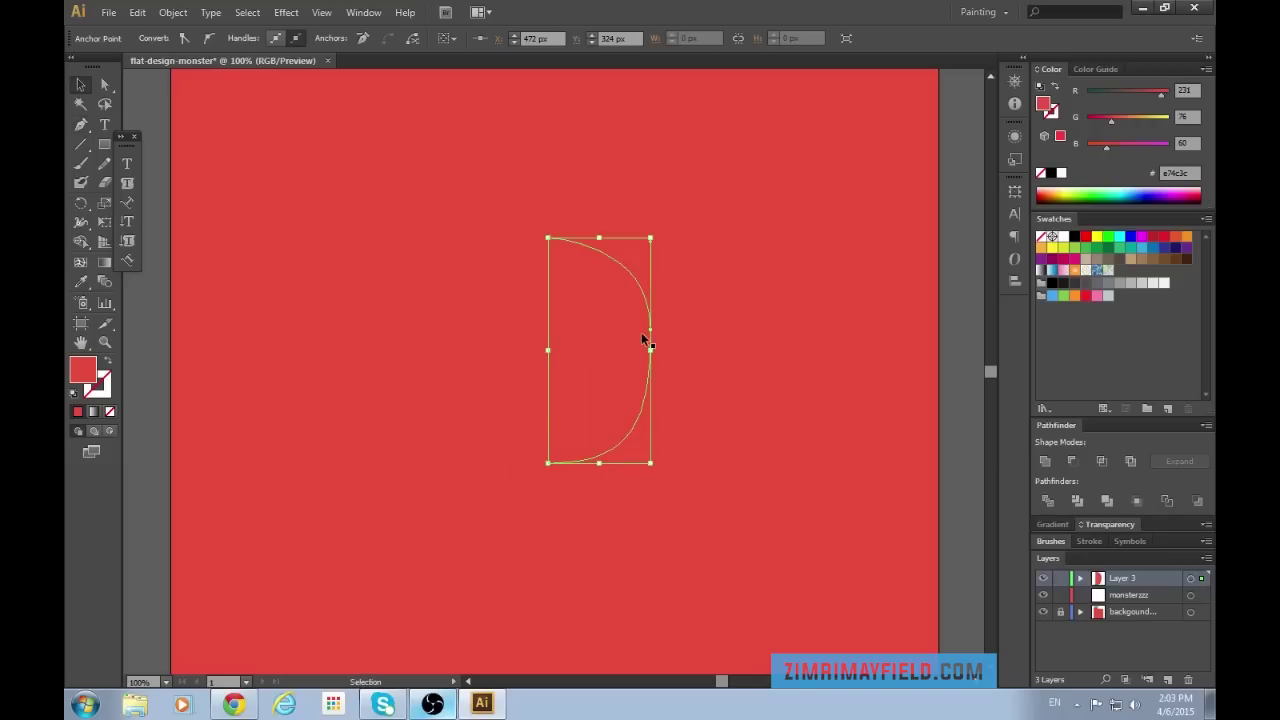
Fill the half-oval with the Wet Asphalt colour sampled from the palette image.
left_click(594, 339)
key("ctrl+minus")
scroll(493, 334, "up", 4)
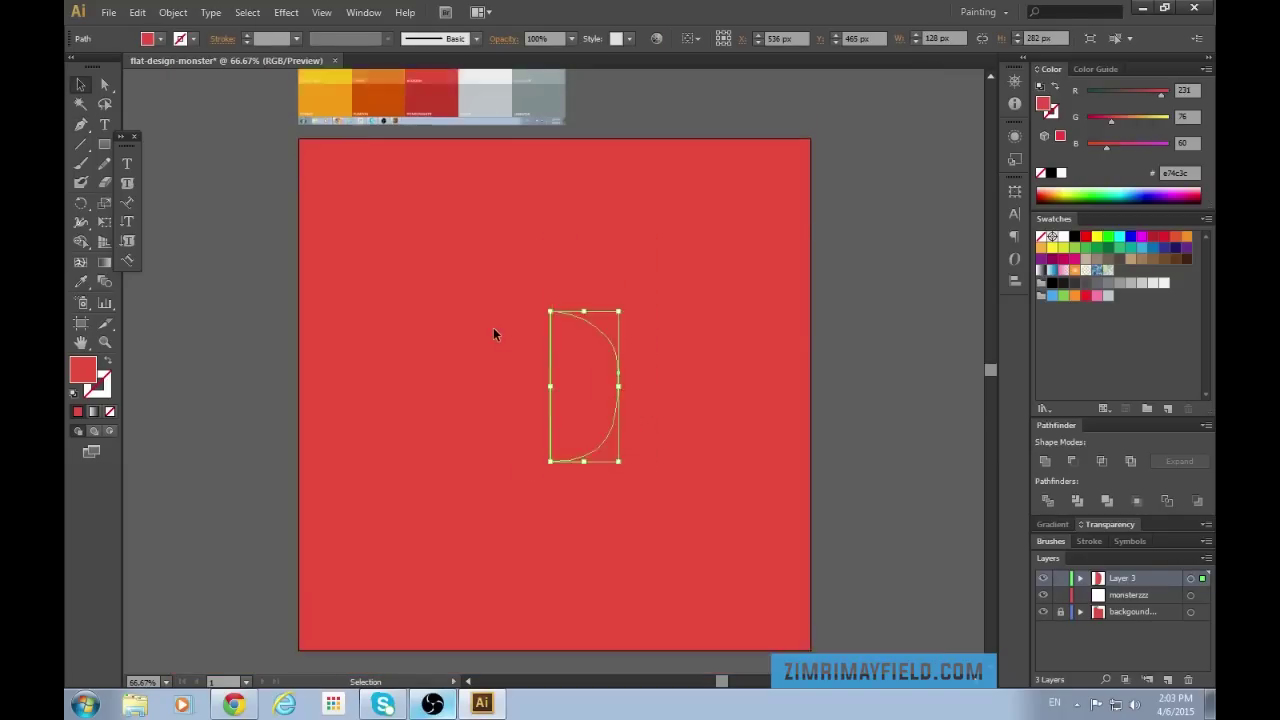
key("i")
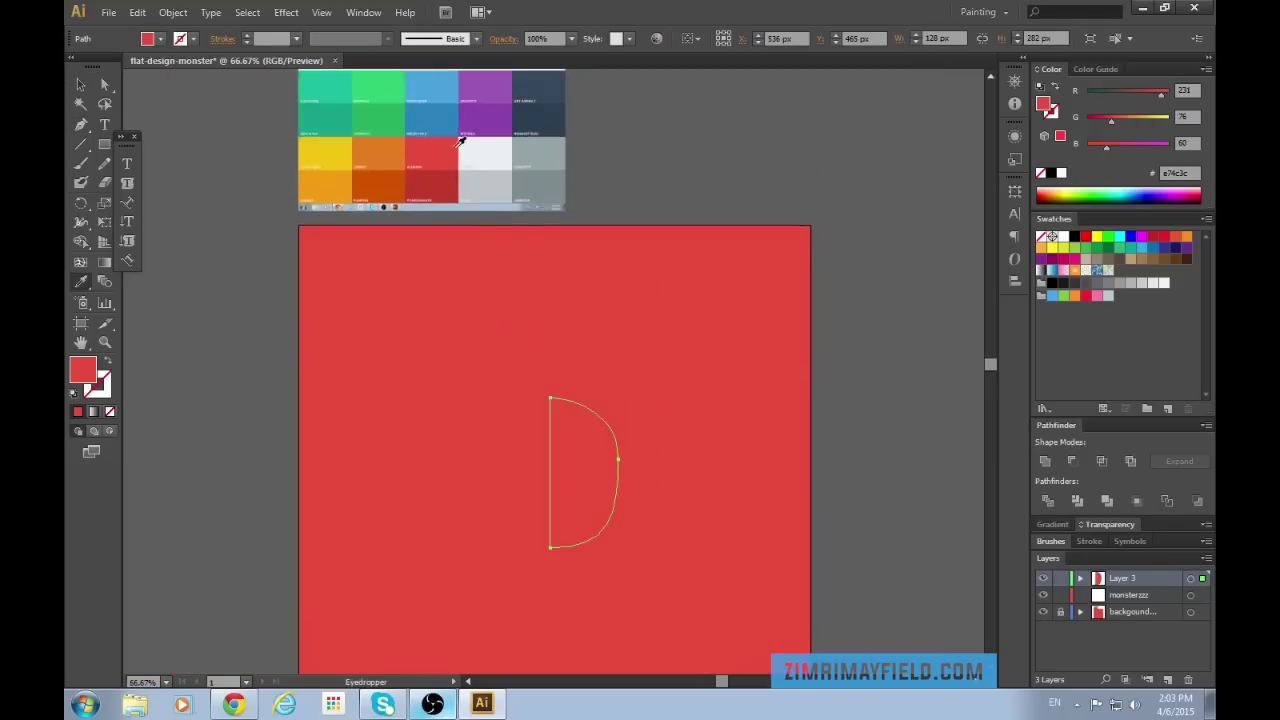
left_click(541, 86)
scroll(626, 283, "down", 2)
key("v")
left_click(766, 381)
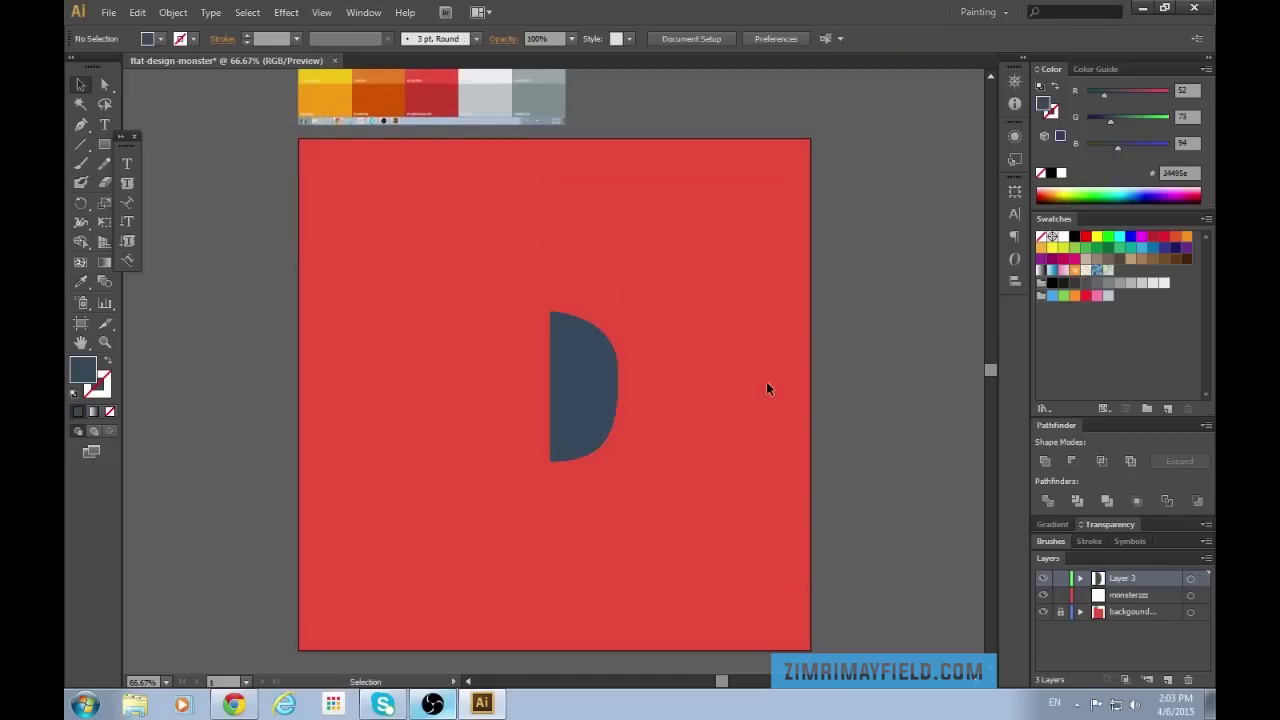
Reflect the half-oval across the vertical axis and place the flipped half flush against the straight side of the other half.
key("ctrl+plus")
left_click(630, 411)
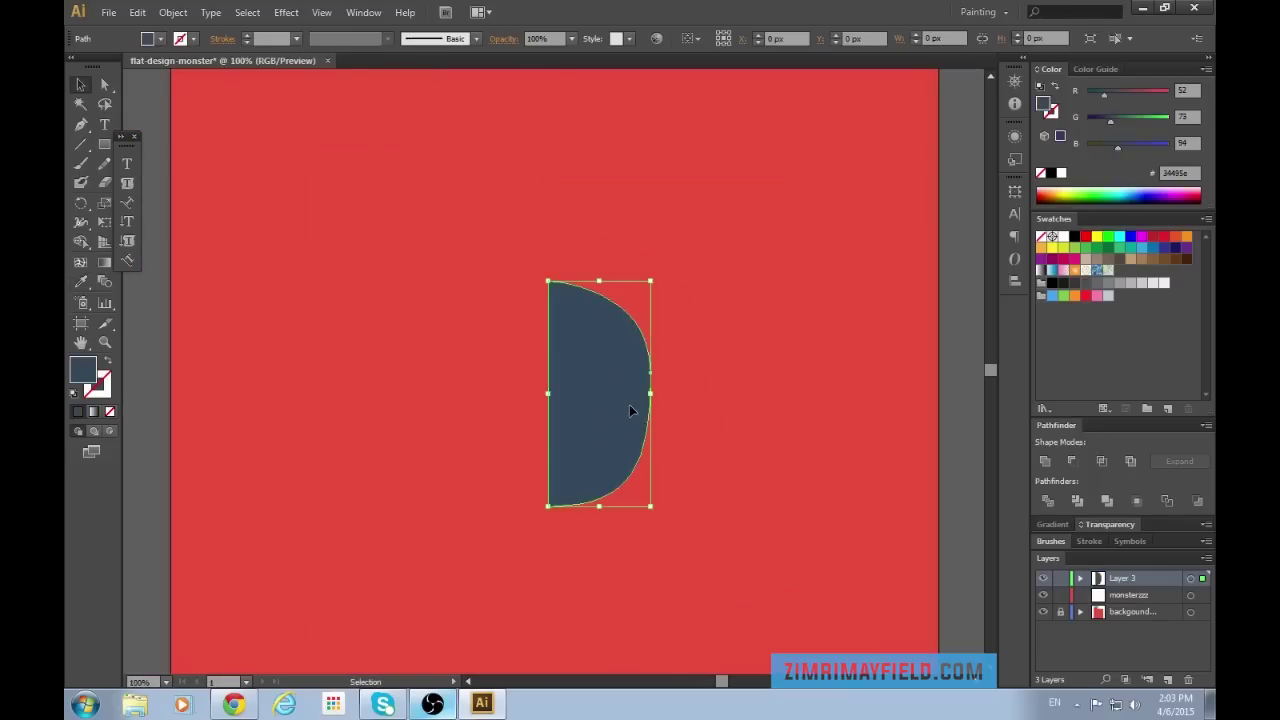
scroll(629, 404, "down", 1)
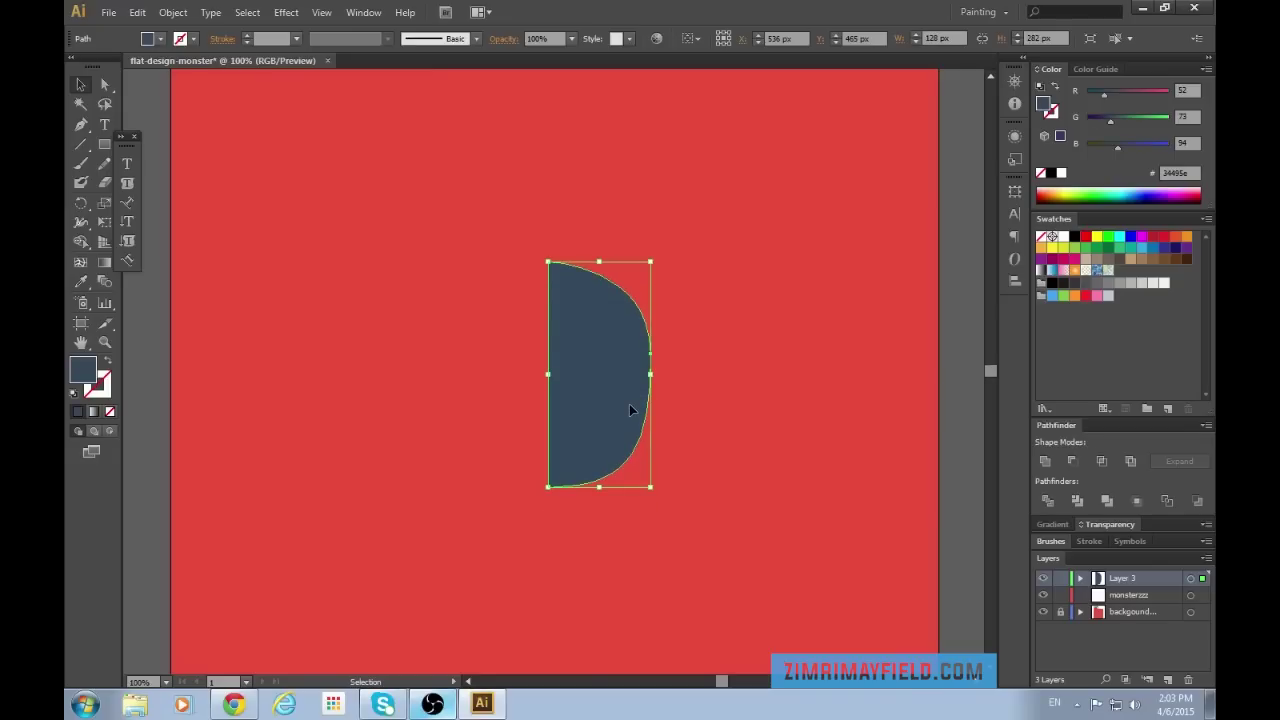
key("a")
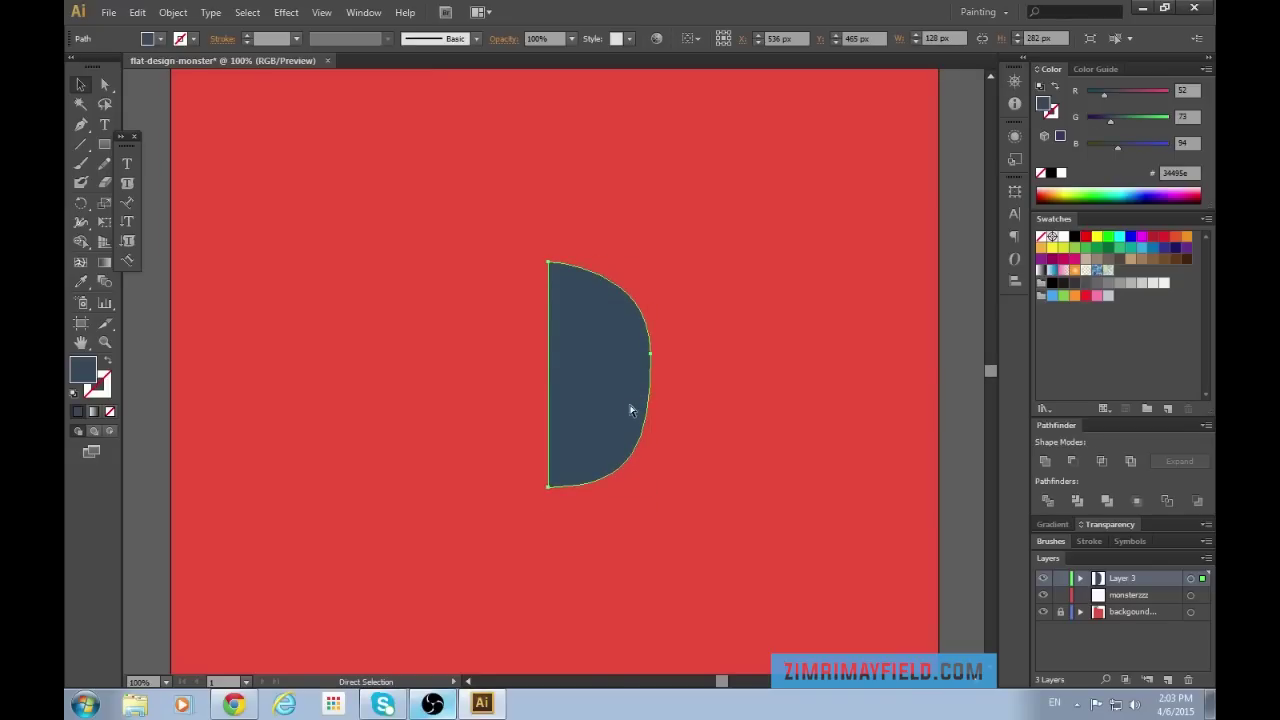
key("v")
right_click(614, 372)
mouse_move(688, 590)
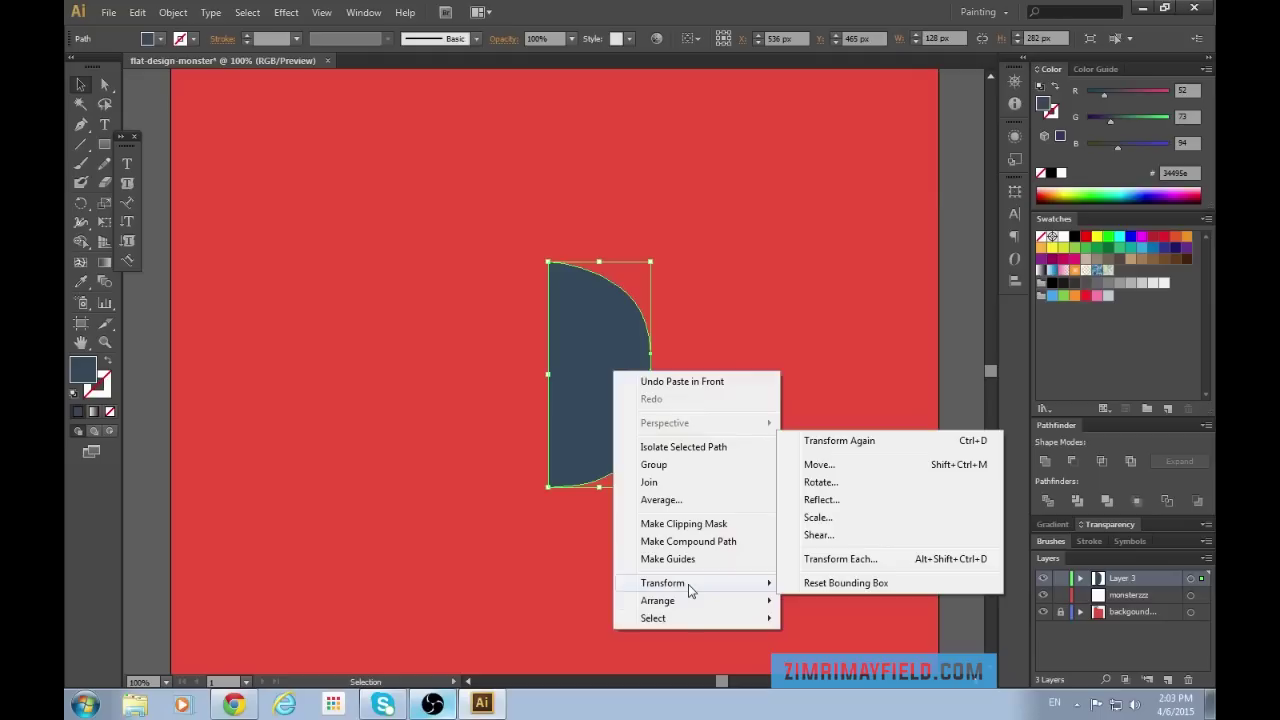
left_click(849, 500)
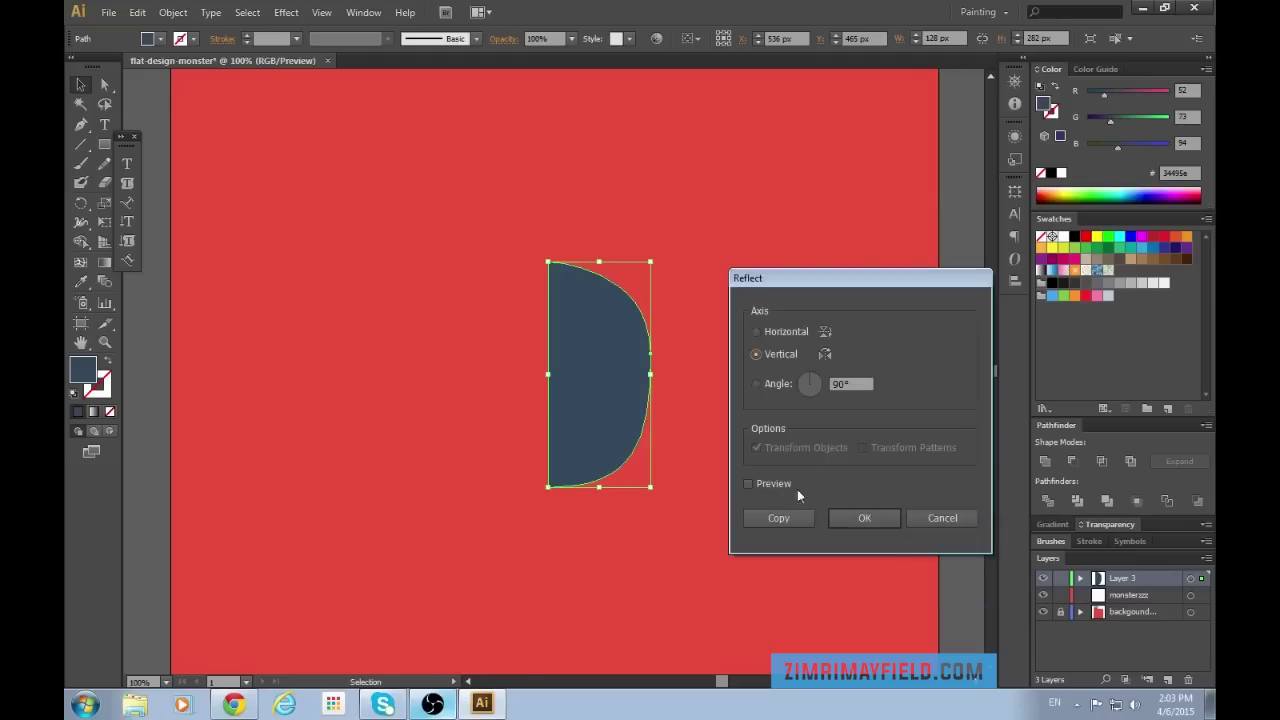
left_click(849, 519)
left_click_drag(617, 403, 515, 400)
left_click(731, 462)
Select both halves and unite them into one body shape with the Pathfinder.
left_click(609, 425)
key("ctrl+a")
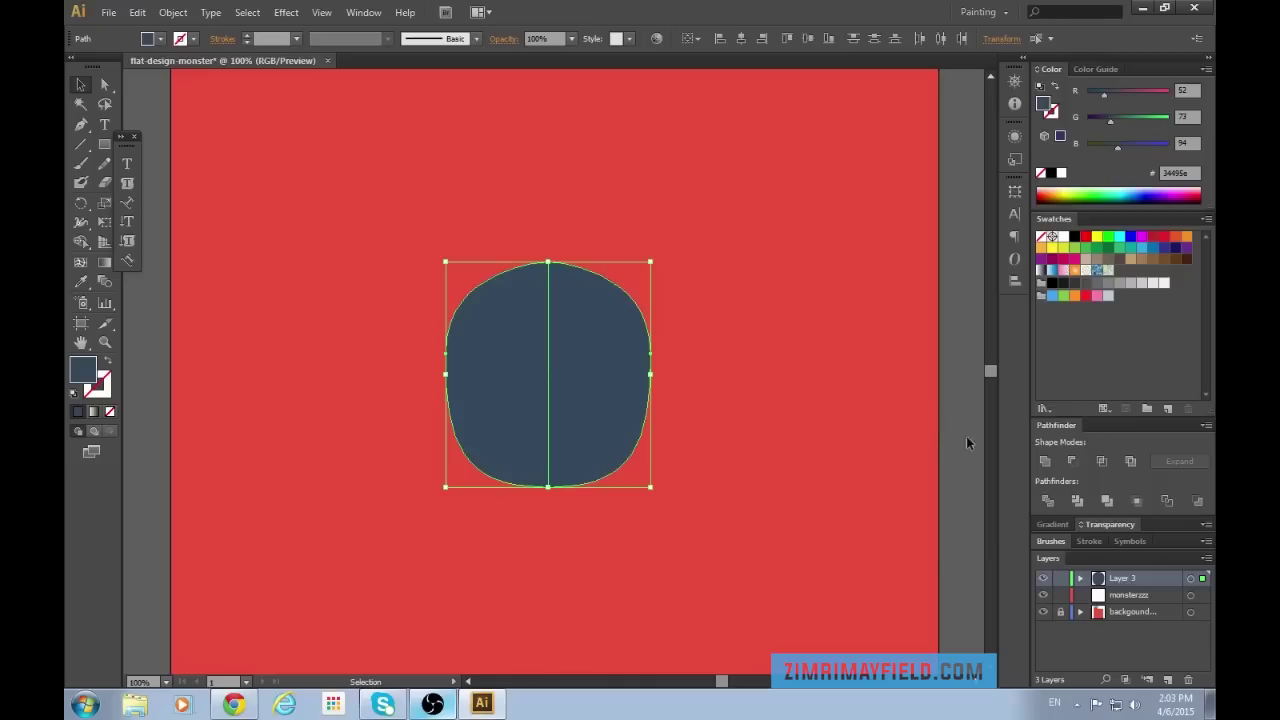
left_click(1044, 462)
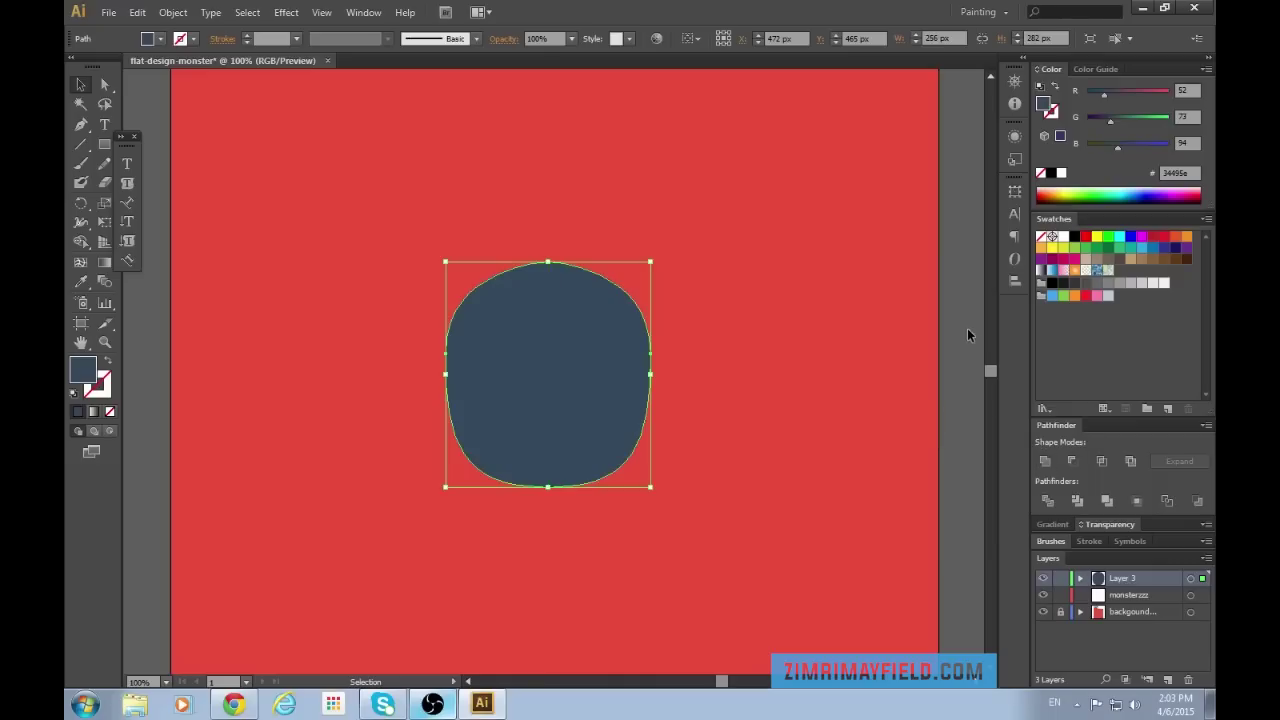
left_click(676, 378)
Widen the body symmetrically about its centre to about 331 px and shift it slightly upward.
key("ctrl+equal")
key("ctrl+equal")
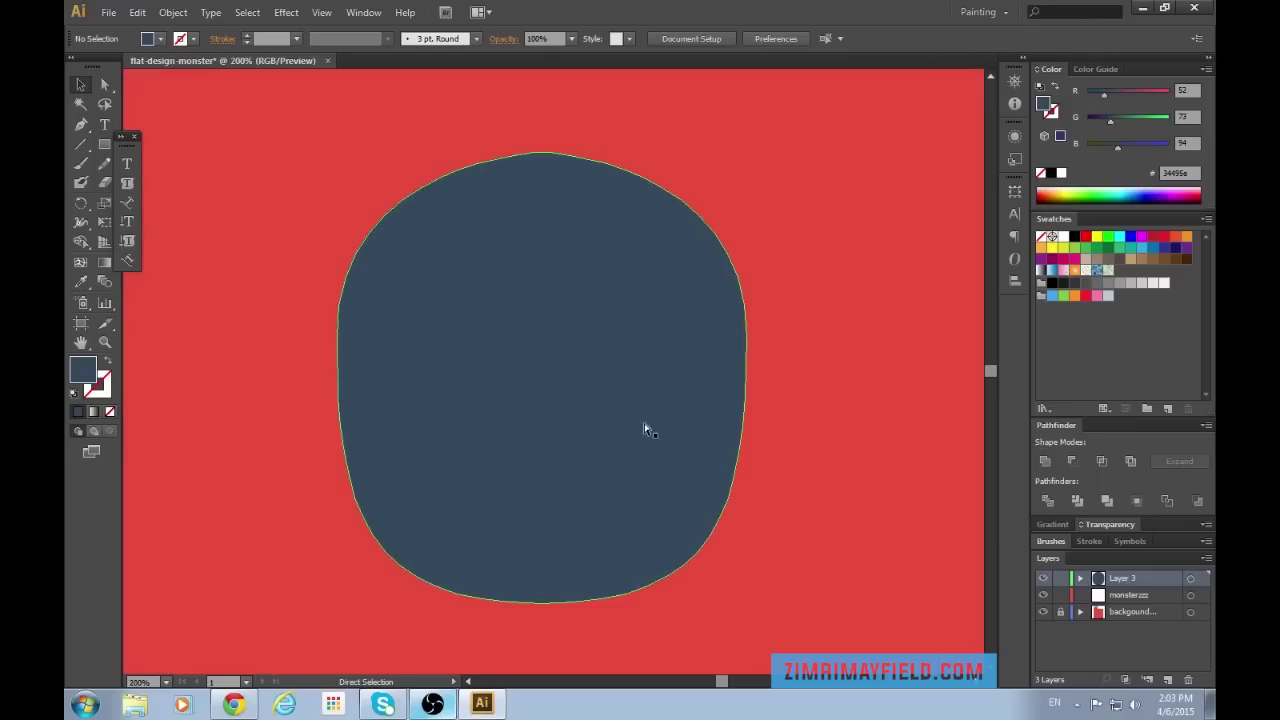
scroll(590, 315, "up", 2)
scroll(589, 320, "up", 4)
scroll(600, 343, "down", 1)
left_click(690, 479)
key("ctrl+minus")
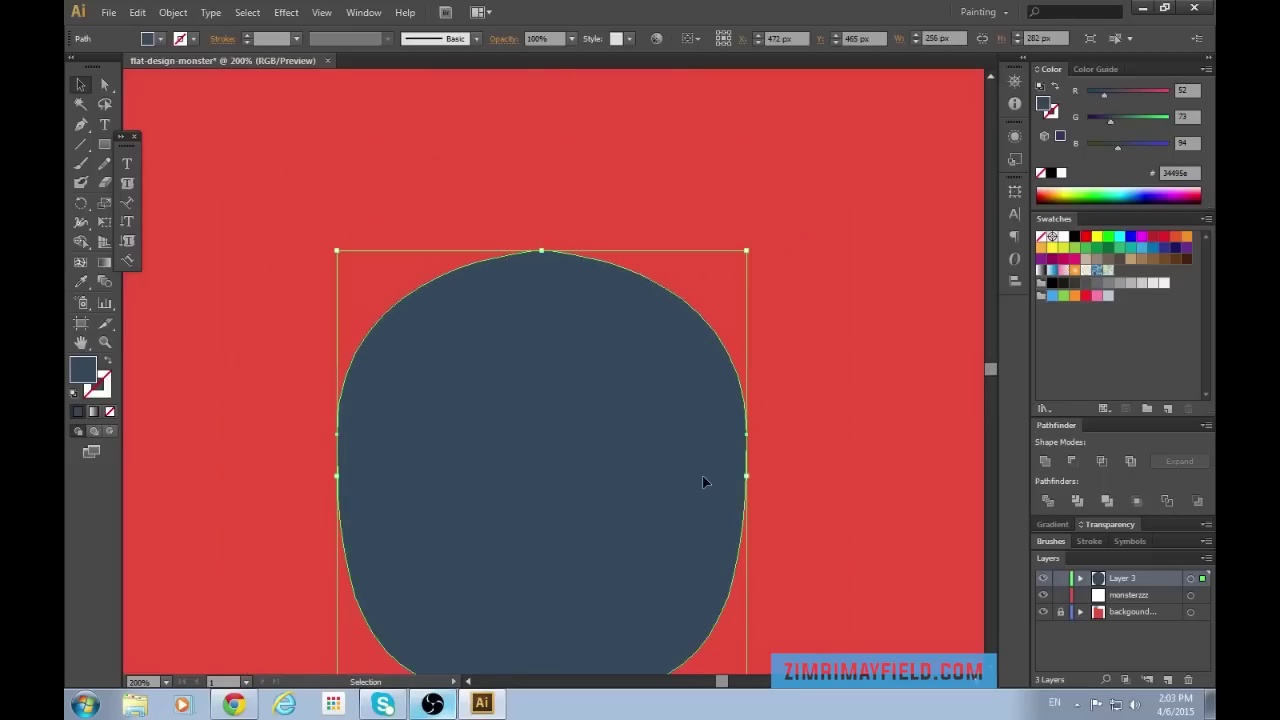
scroll(702, 475, "down", 1)
key("ctrl+minus")
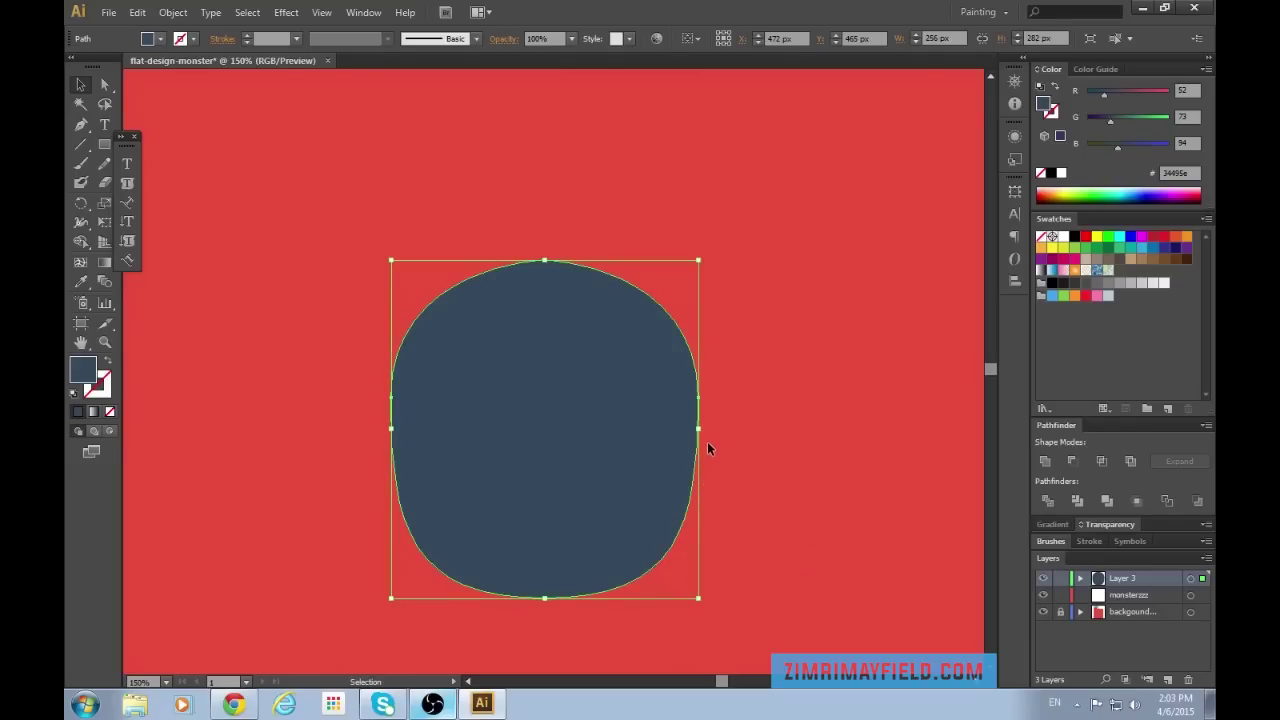
left_click_drag(699, 428, 742, 428)
left_click(895, 426)
mouse_move(607, 498)
left_mouse_down()
mouse_move(606, 473)
mouse_move(606, 484)
left_mouse_up()
left_click(652, 200)
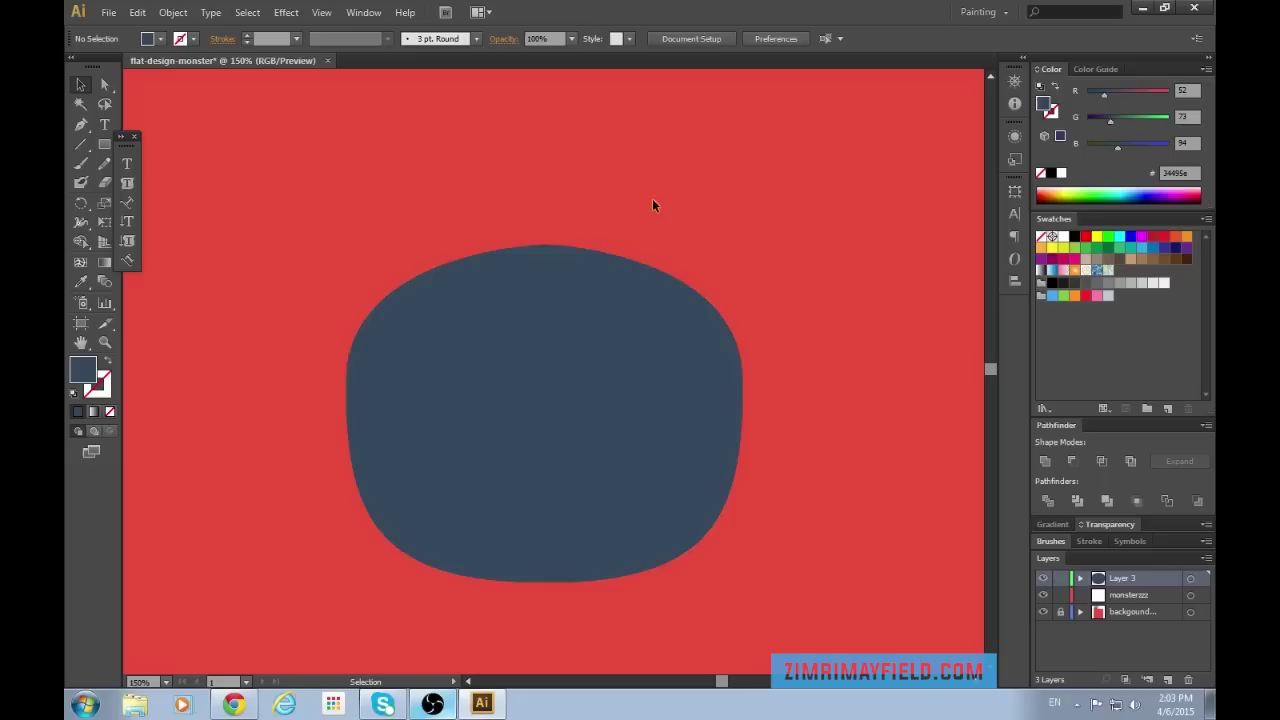
Convert the anchor point at the body's top centre to a smooth point with level horizontal handles, then deselect.
left_click(586, 321)
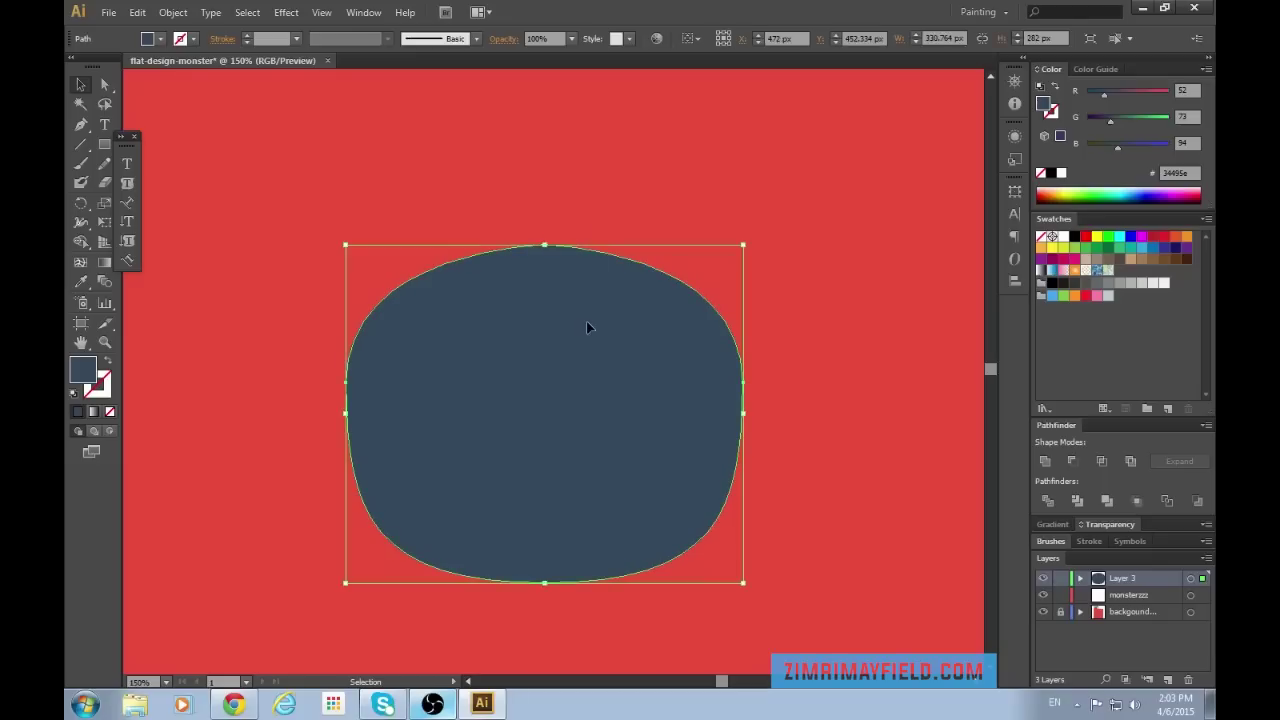
key("ctrl+plus")
key("ctrl+plus")
scroll(566, 321, "up", 3)
scroll(566, 321, "up", 5)
key("ctrl+plus")
key("ctrl+plus")
scroll(566, 321, "up", 2)
key("ctrl+plus")
key("ctrl+plus")
key("ctrl+plus")
key("a")
left_click(455, 124)
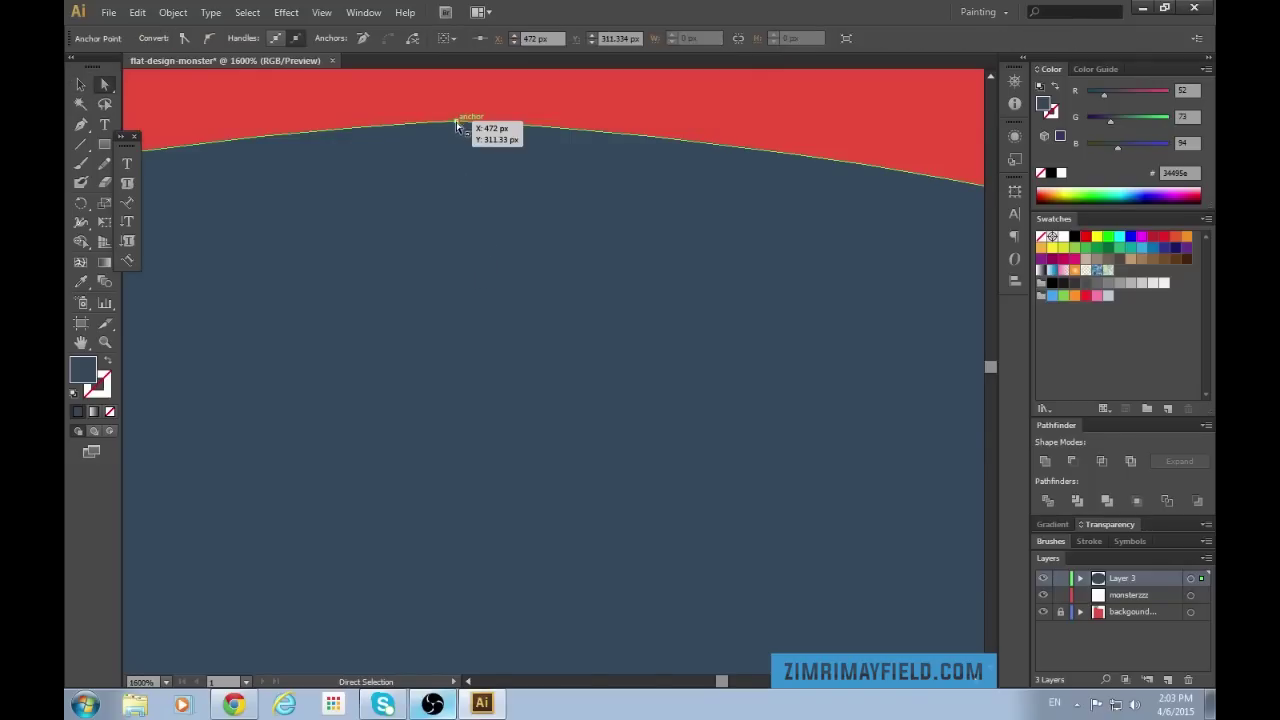
scroll(491, 251, "up", 2)
key("p")
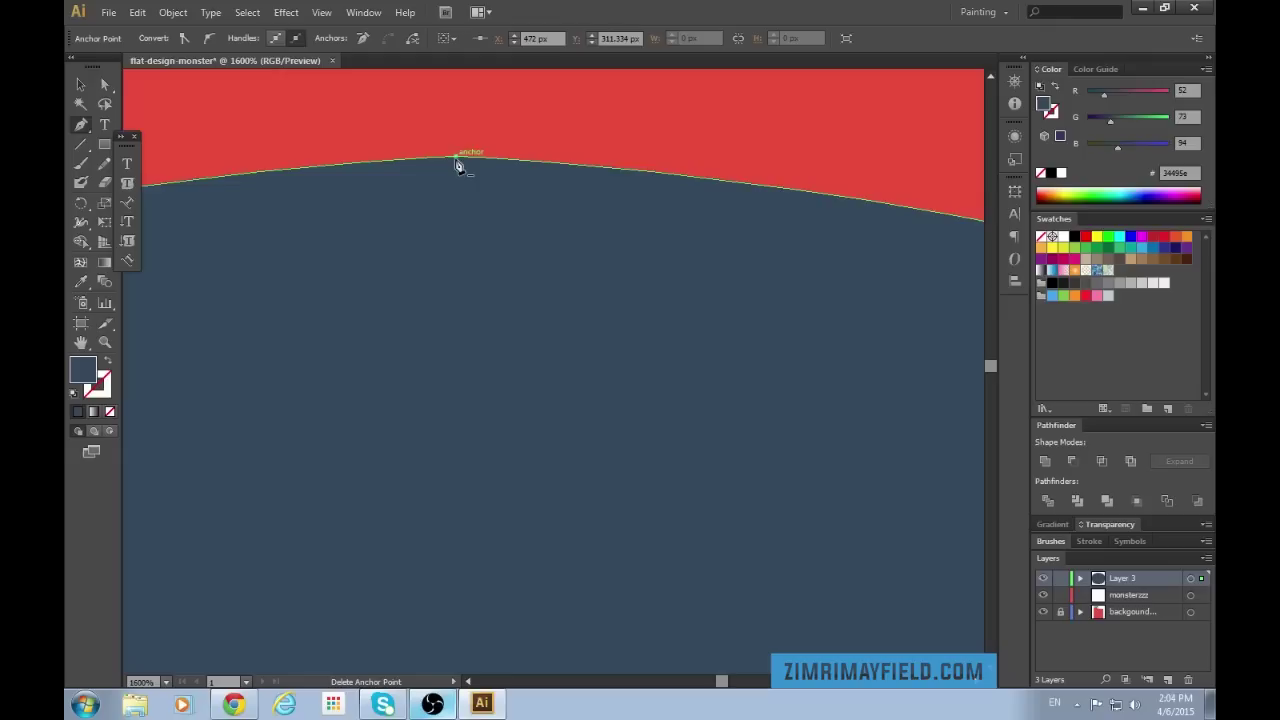
key("alt")
left_click_drag(456, 157, 196, 156)
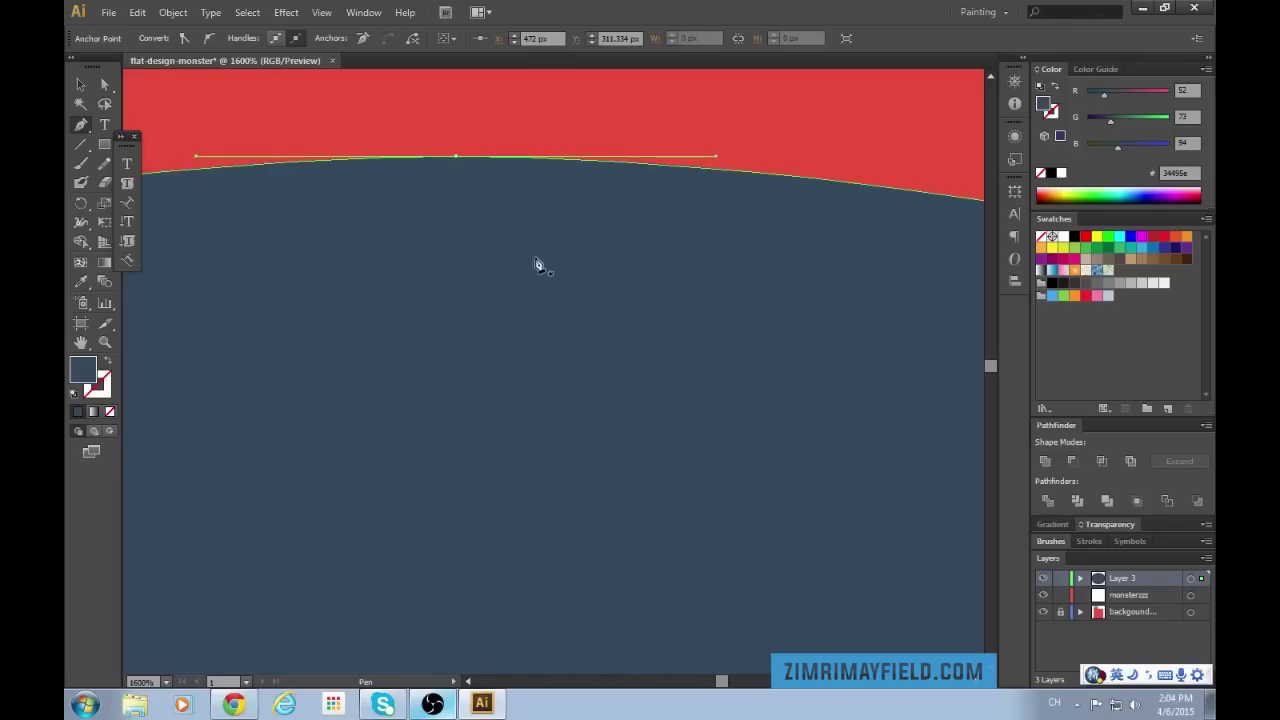
key("ctrl+minus")
key("ctrl+minus")
key("ctrl+minus")
key("ctrl+minus")
key("ctrl+minus")
key("ctrl+minus")
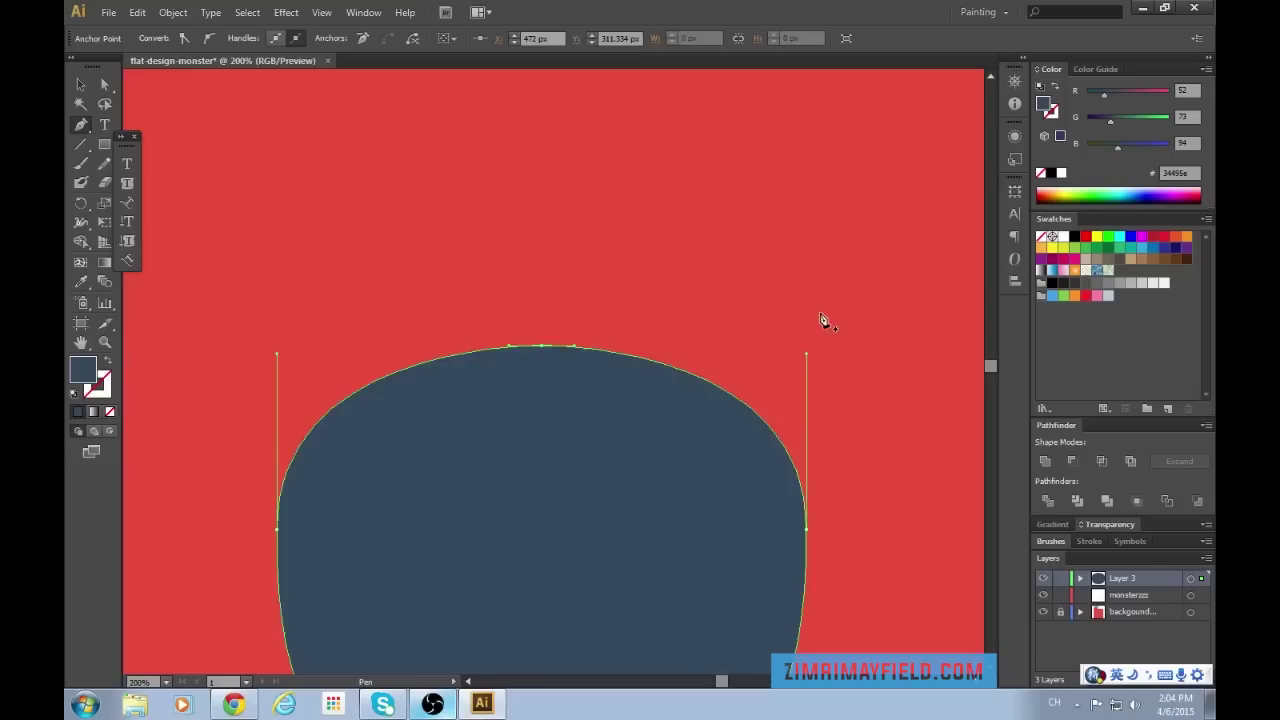
left_click(820, 311)
scroll(868, 433, "down", 1)
key("v")
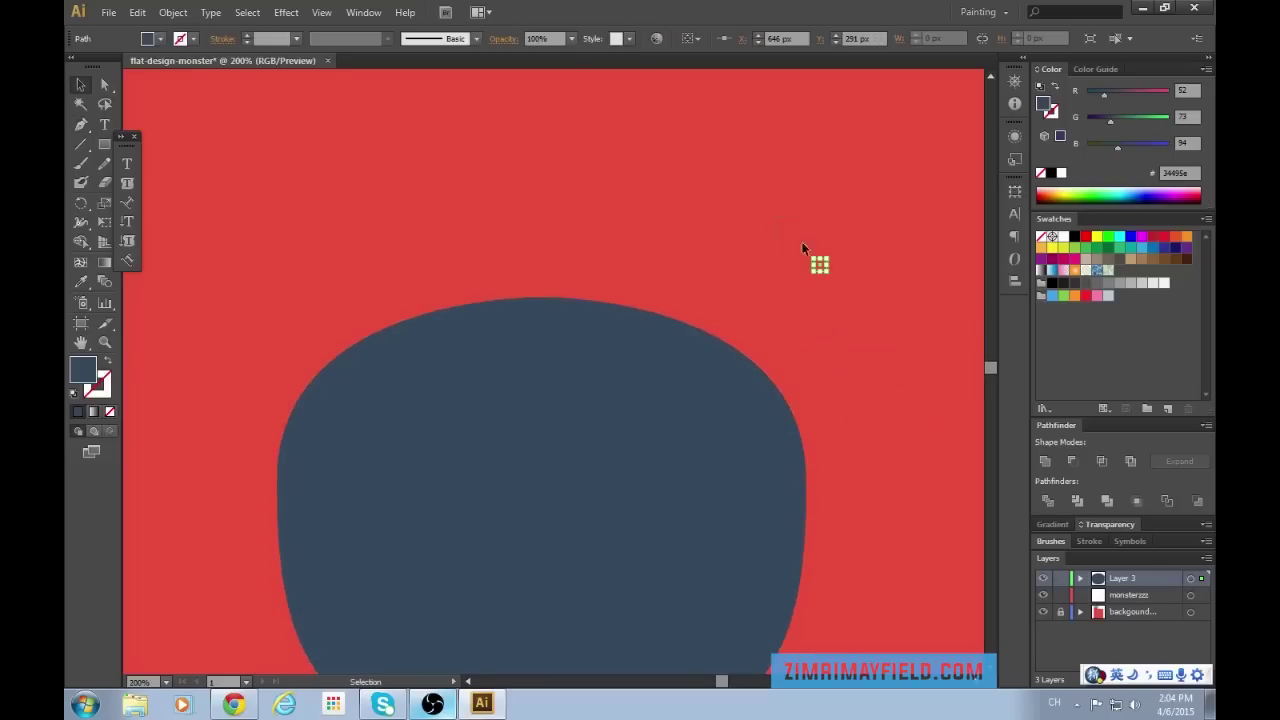
left_click(866, 308)
key("ctrl+1")
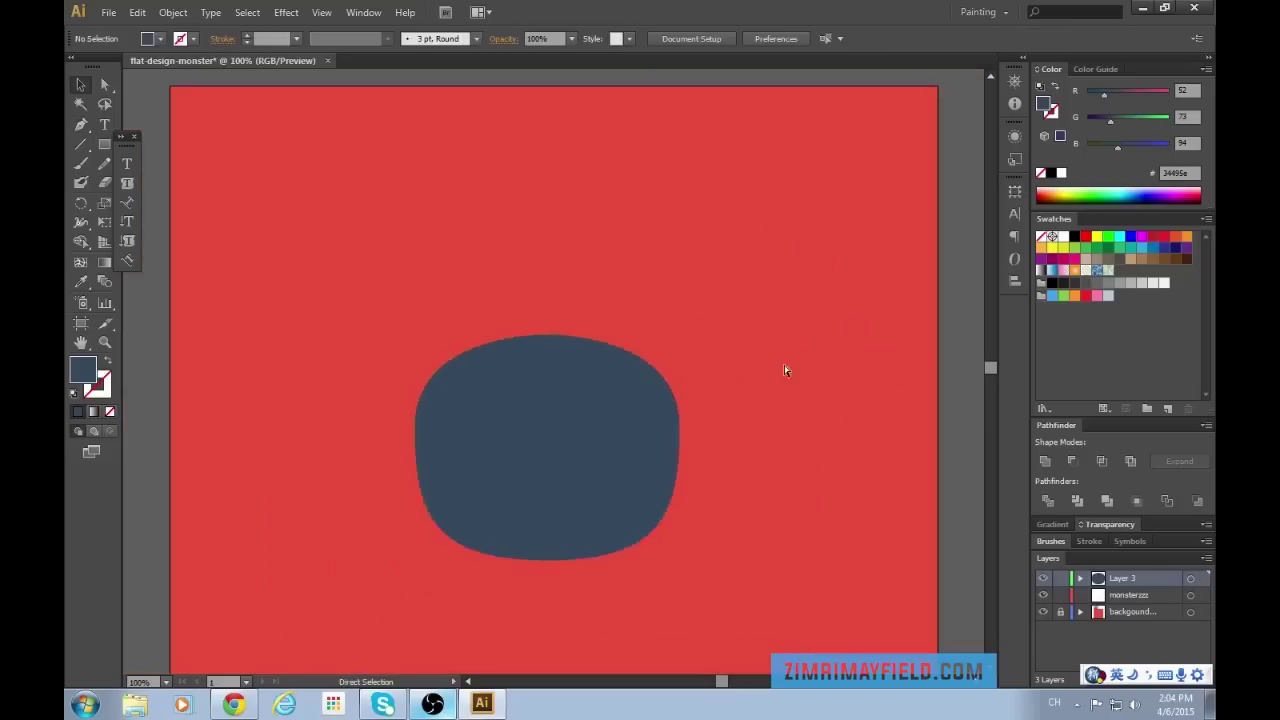
Move the finished body shape slightly higher on the artboard.
scroll(795, 580, "down", 3)
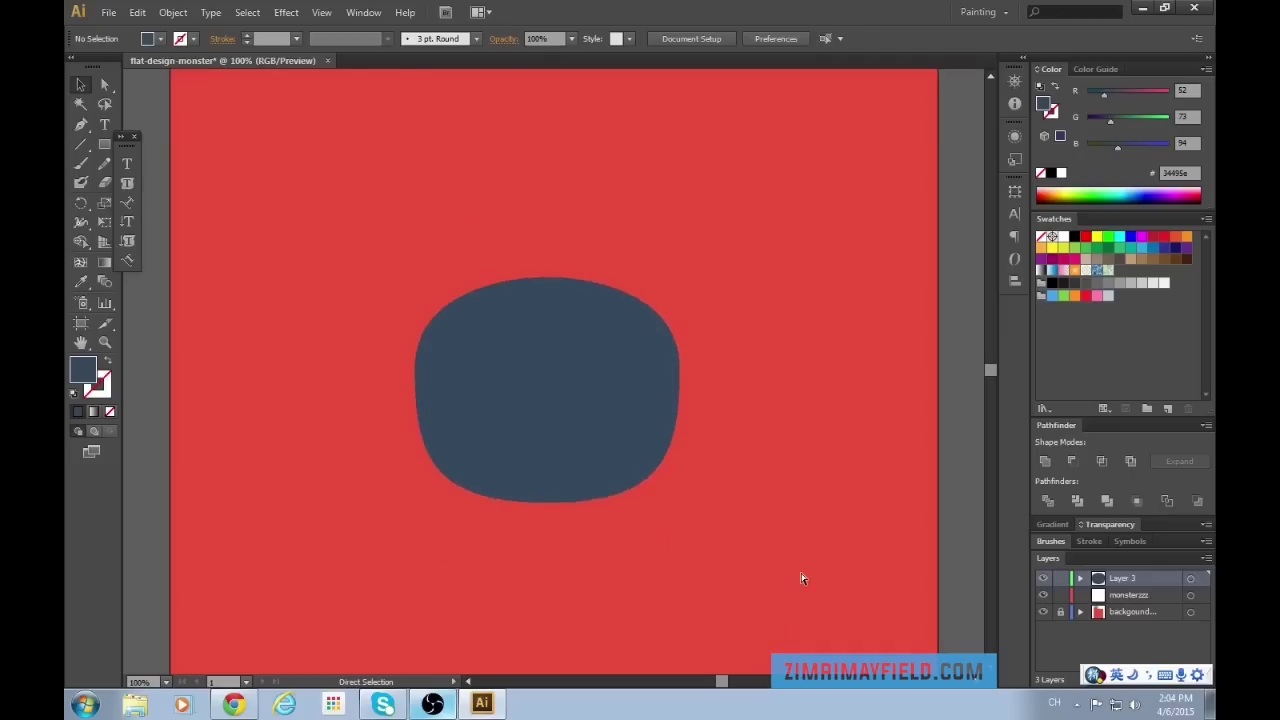
mouse_move(563, 486)
left_mouse_down()
mouse_move(571, 432)
mouse_move(565, 466)
left_mouse_up()
left_click(665, 476)
left_click(610, 416)
left_click(740, 463)
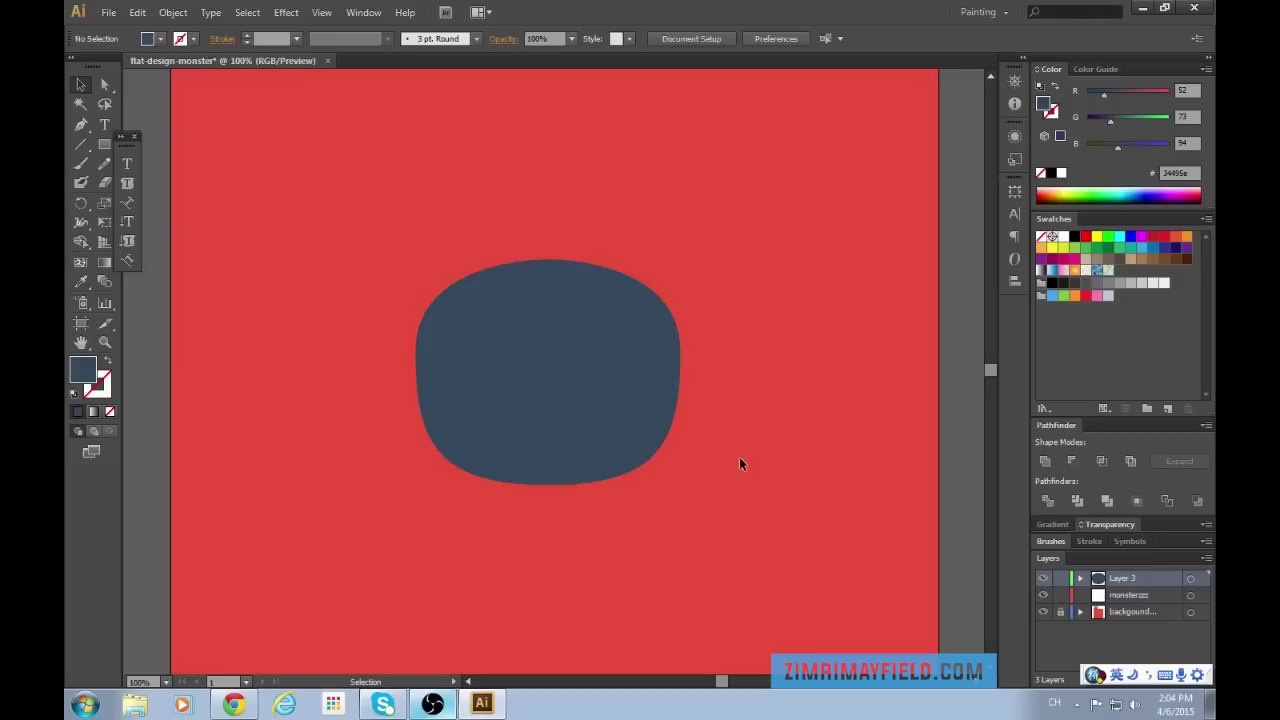
Draw a closed curved horn about 31 x 119 px with an inward-pointing tip above the body's right shoulder using the Pen tool.
key("ctrl+plus")
scroll(735, 440, "up", 5)
key("p")
left_click(667, 237)
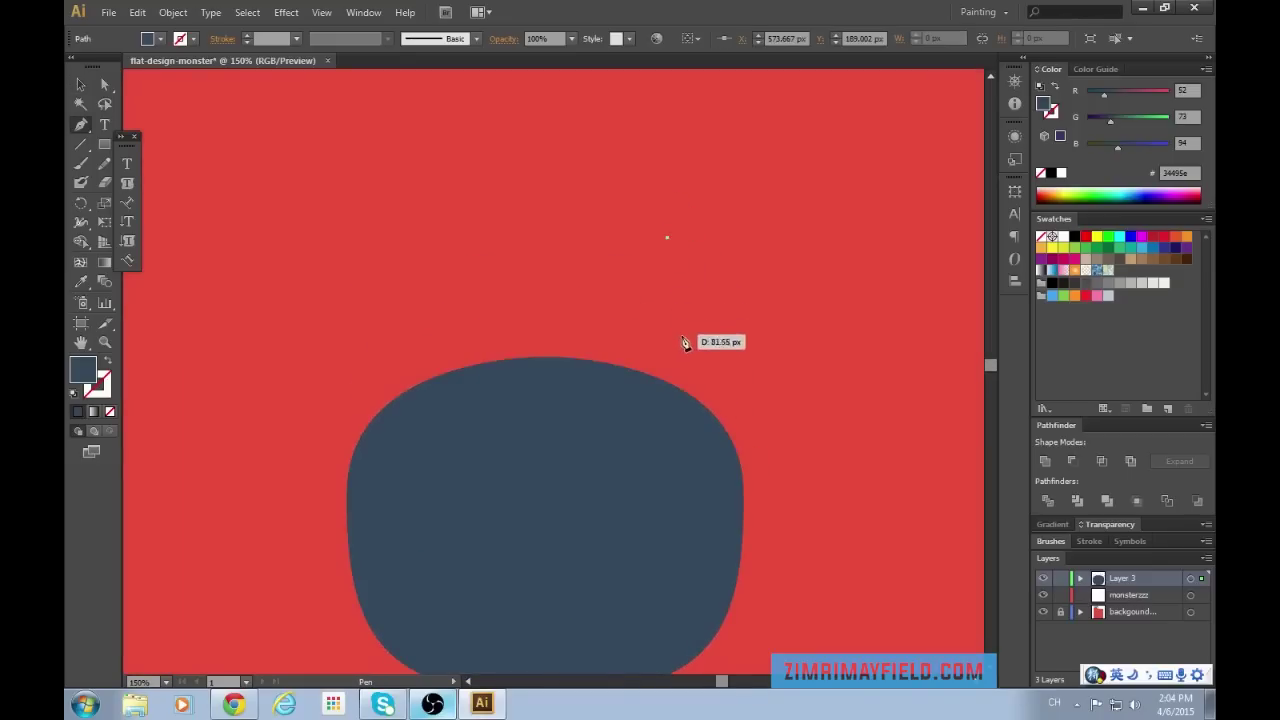
left_click_drag(718, 342, 689, 450)
key("ctrl+z")
left_click_drag(698, 395, 703, 389)
left_click_drag(673, 368, 670, 364)
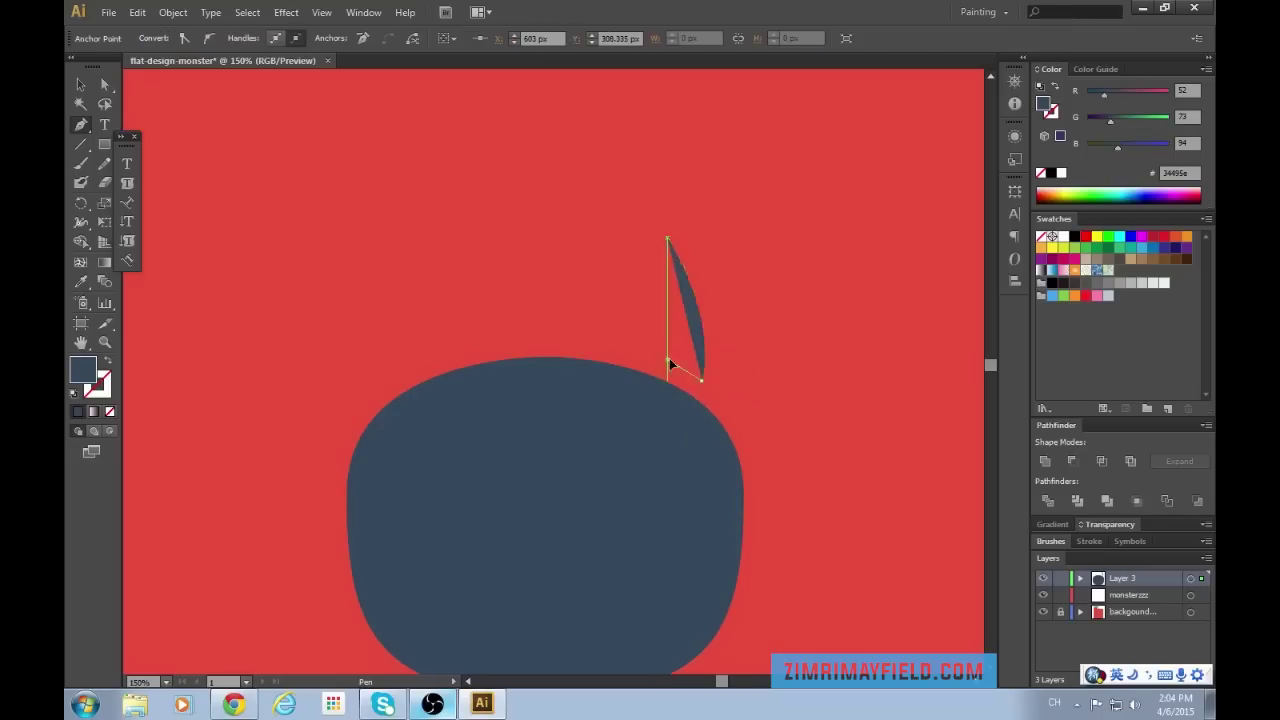
left_click(667, 358)
left_click(669, 241)
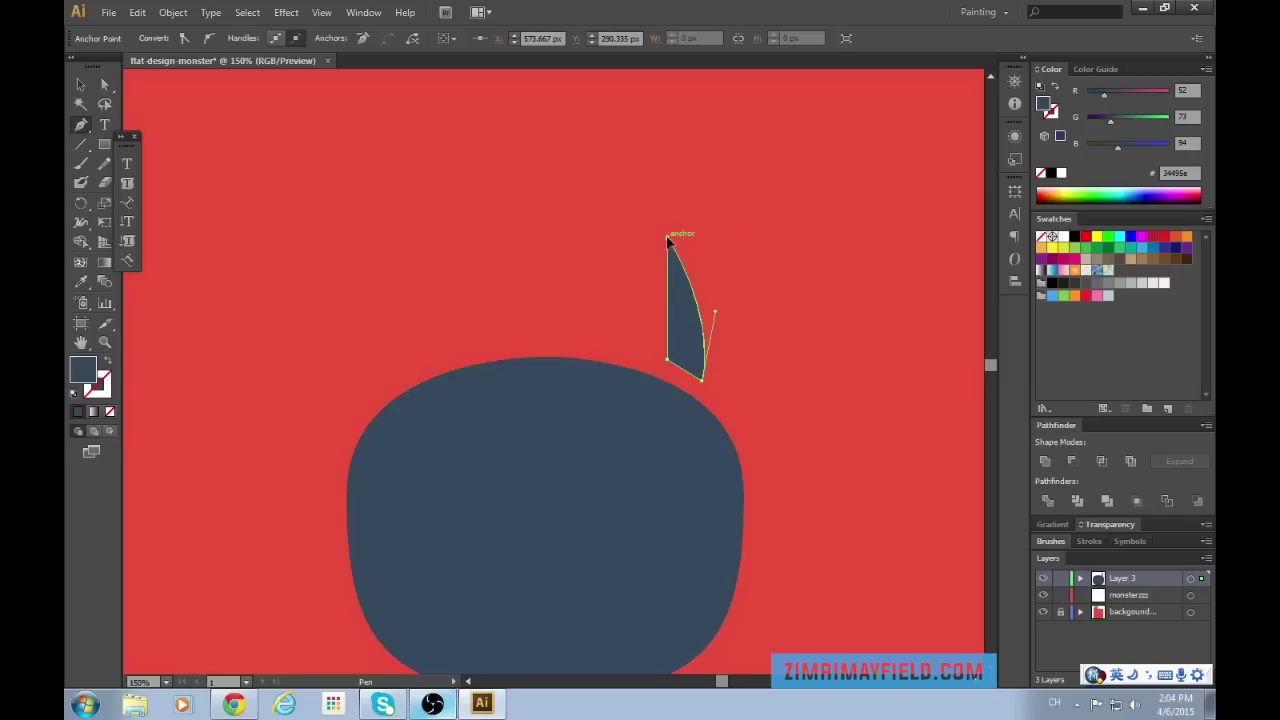
left_click_drag(644, 148, 648, 142)
key("v")
left_click(770, 392)
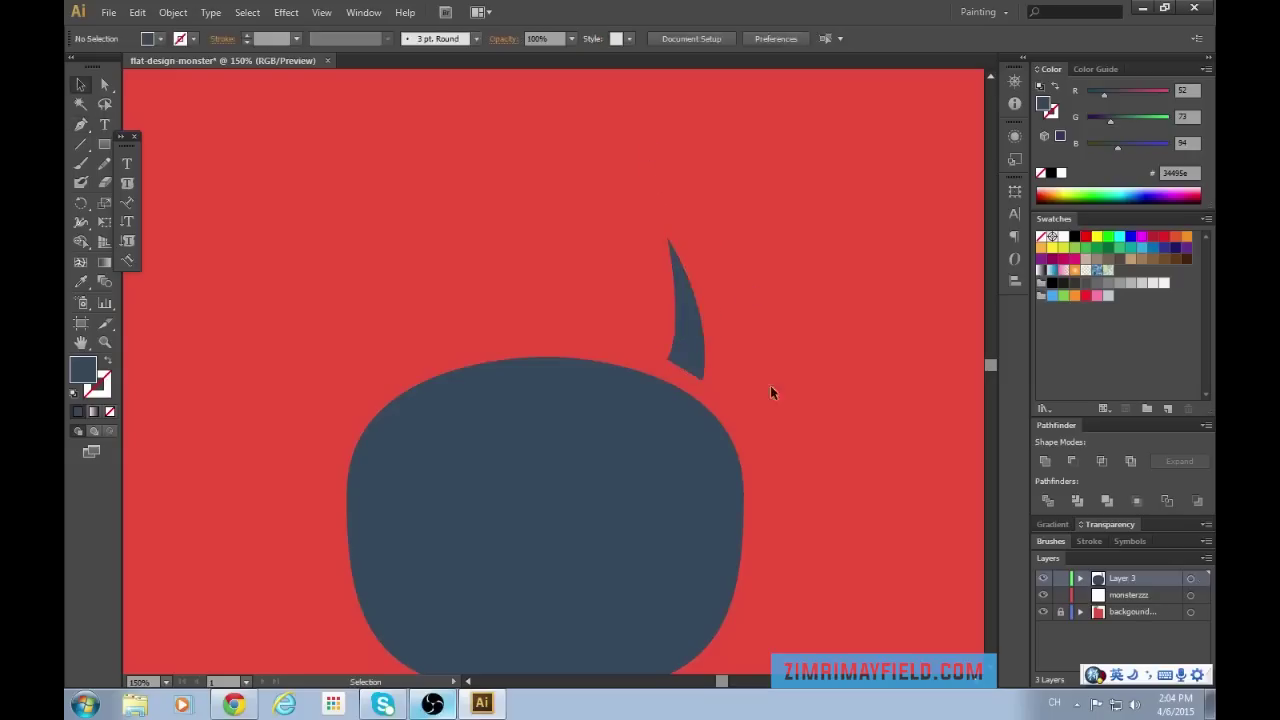
Lower the horn so its base overlaps the body and scale it proportionally to about 44 x 167 px.
left_click_drag(701, 339, 701, 375)
left_click(903, 457)
left_click(704, 368)
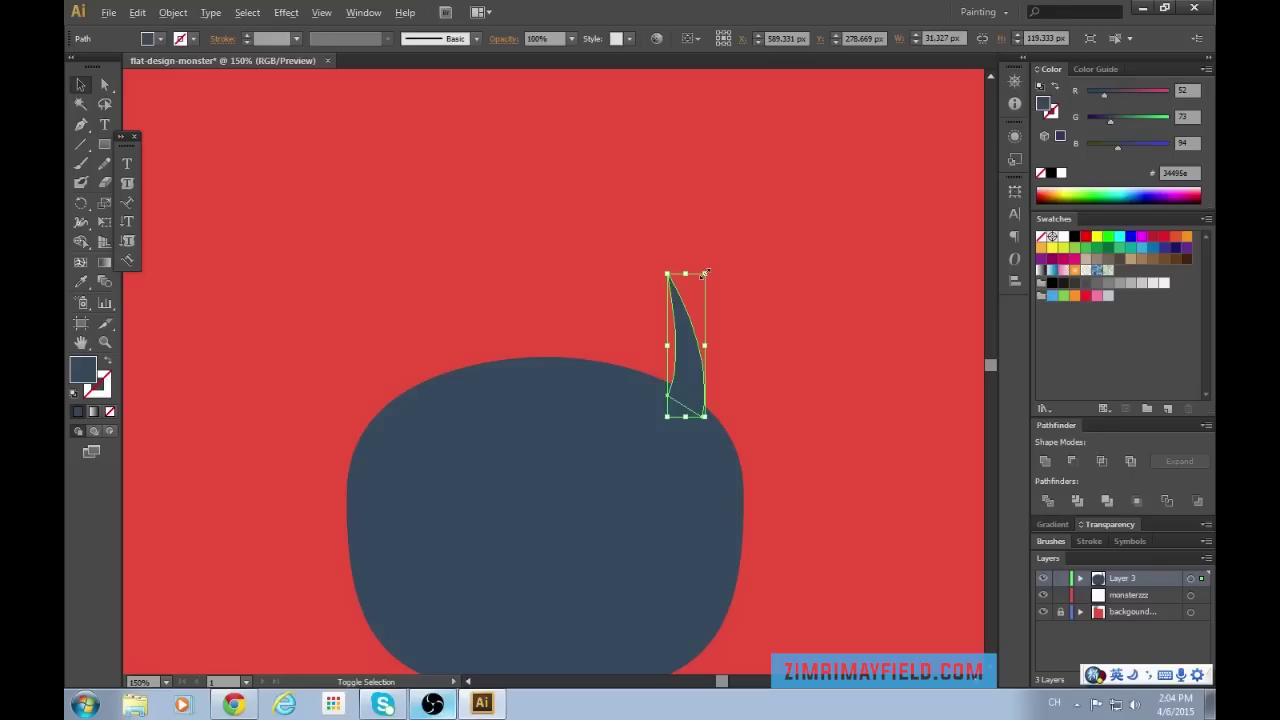
left_click_drag(707, 270, 729, 248)
left_click_drag(699, 393, 699, 367)
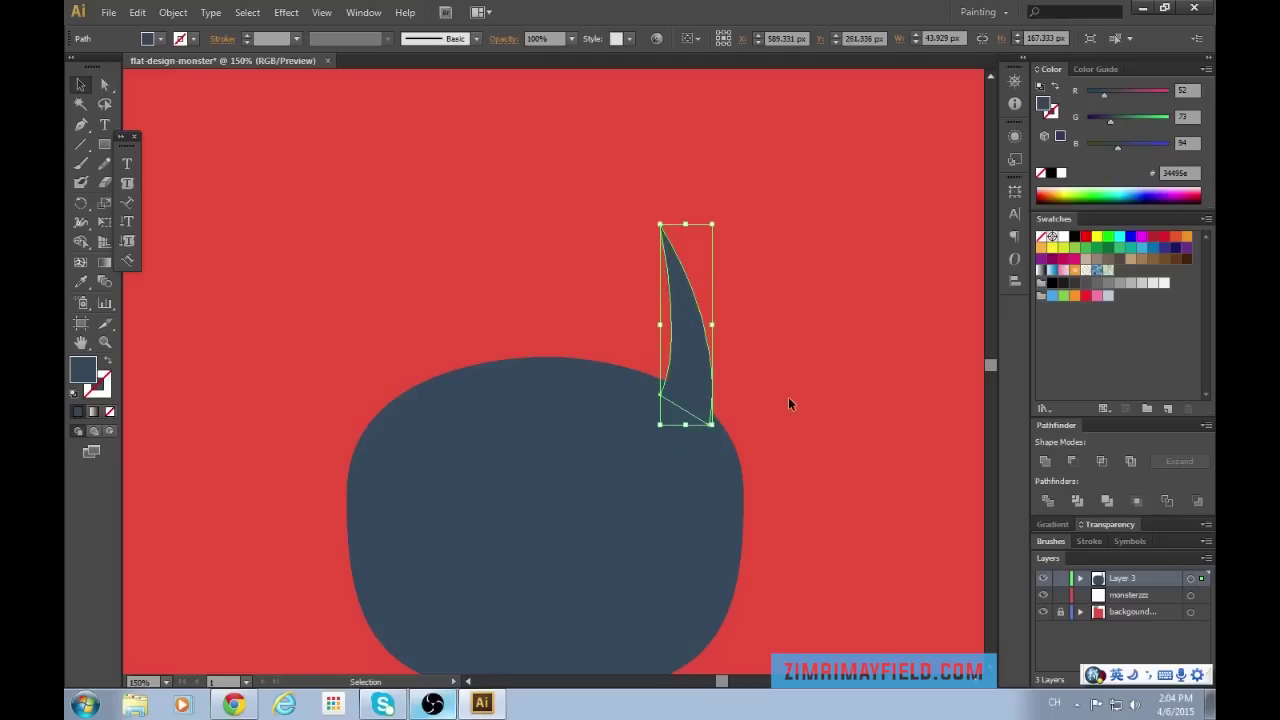
left_click(861, 438)
key("ctrl+minus")
key("ctrl+minus")
scroll(717, 499, "down", 2)
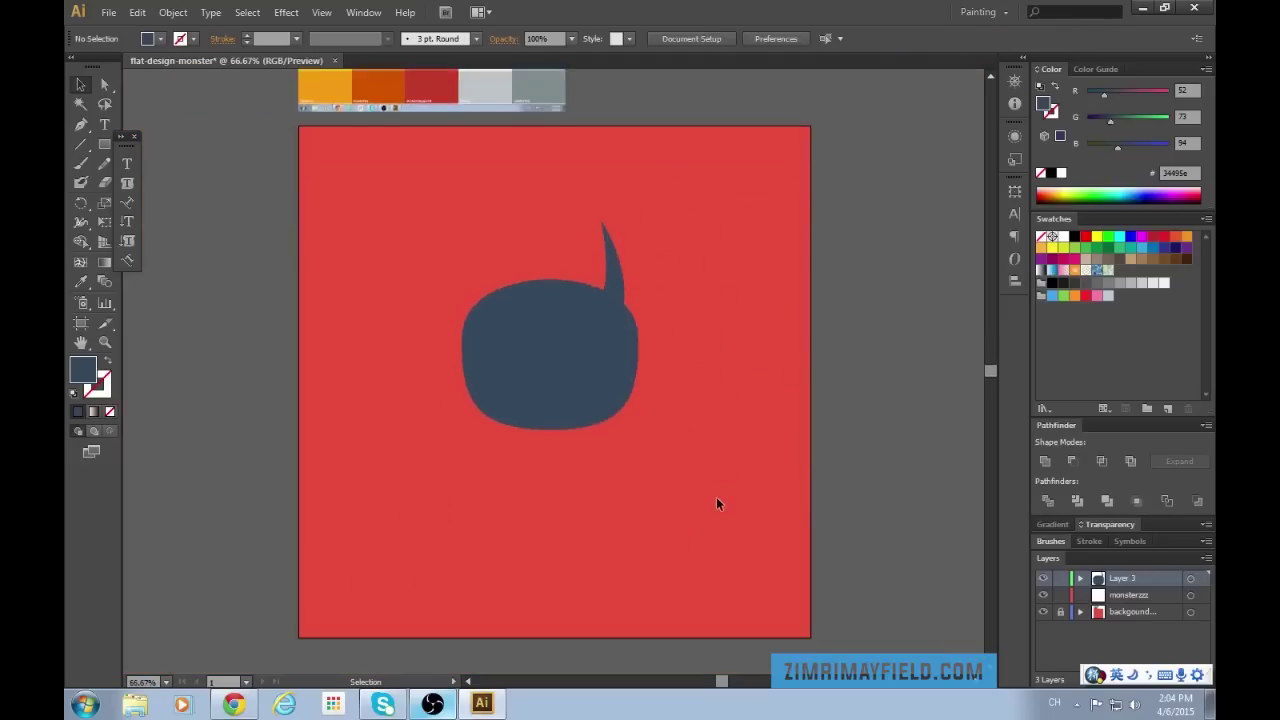
Duplicate the horn, reflect the copy across the vertical axis and position it on the body's left shoulder.
scroll(717, 499, "up", 2)
key("ctrl+equal")
key("ctrl+equal")
left_click(693, 344)
key("ctrl+c")
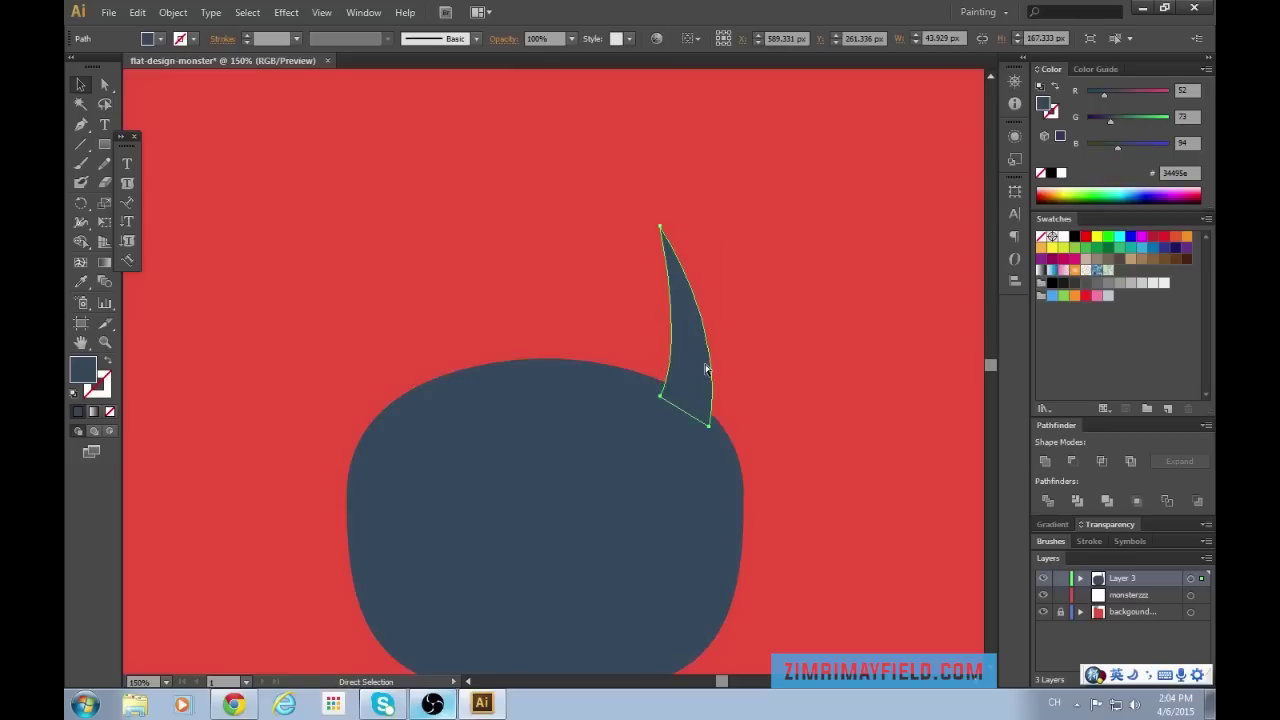
key("ctrl+v")
left_click_drag(546, 389, 411, 354)
right_click(411, 356)
mouse_move(498, 570)
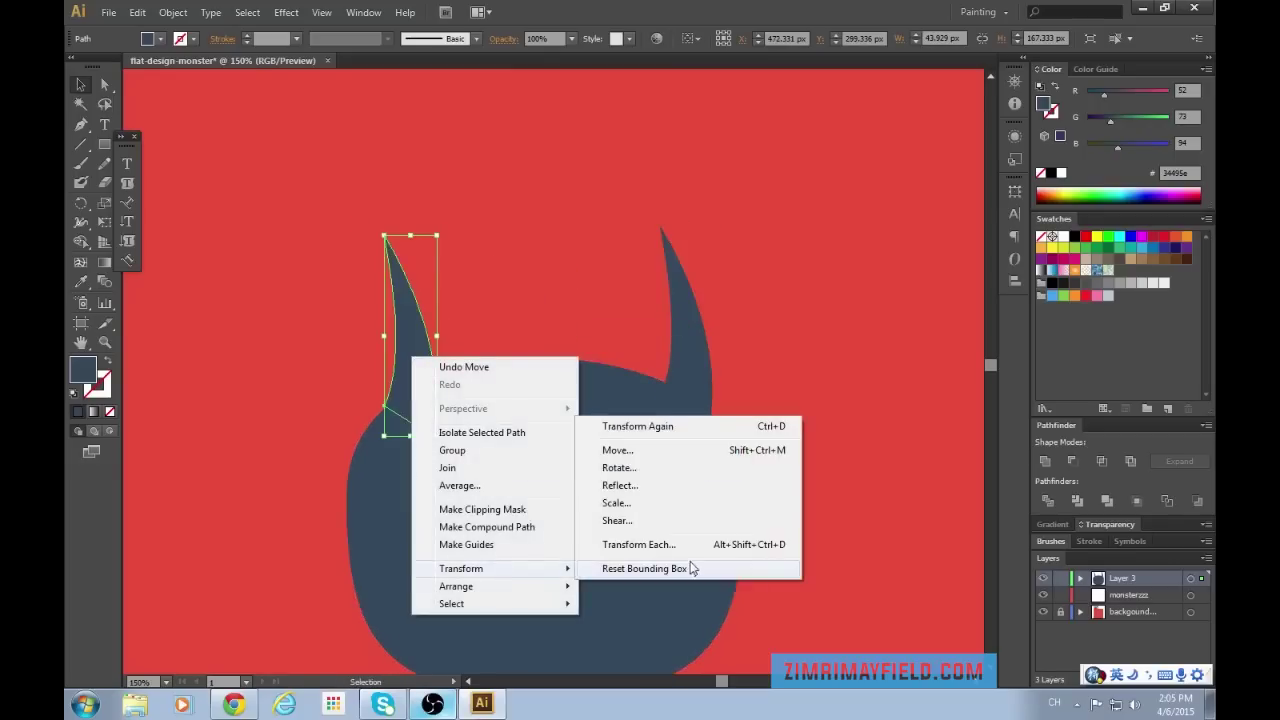
left_click(646, 489)
left_click(880, 518)
left_click_drag(408, 366, 405, 360)
left_click(510, 321)
scroll(870, 382, "down", 1)
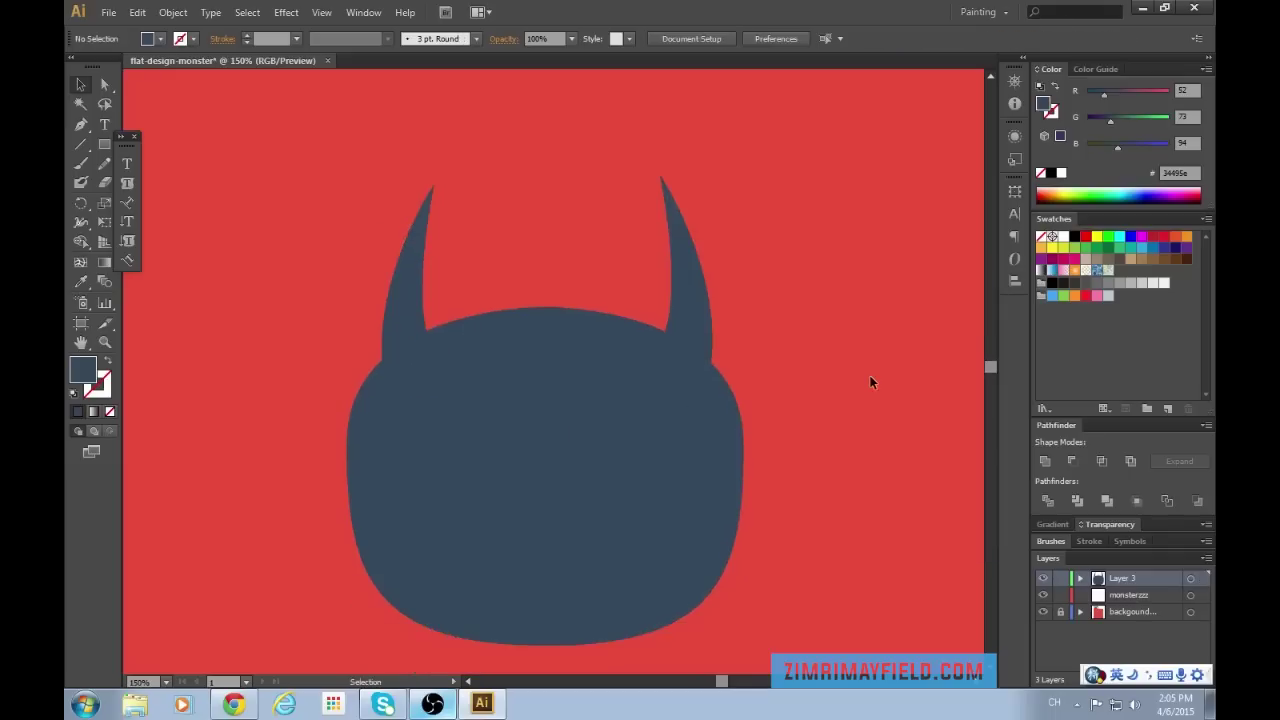
Compare the heights and placement of the left and right horns.
left_click(409, 282)
left_click(777, 260)
scroll(760, 290, "up", 1)
left_click(695, 325)
left_click(418, 335)
left_click(694, 343)
left_click(405, 358)
left_click(785, 362)
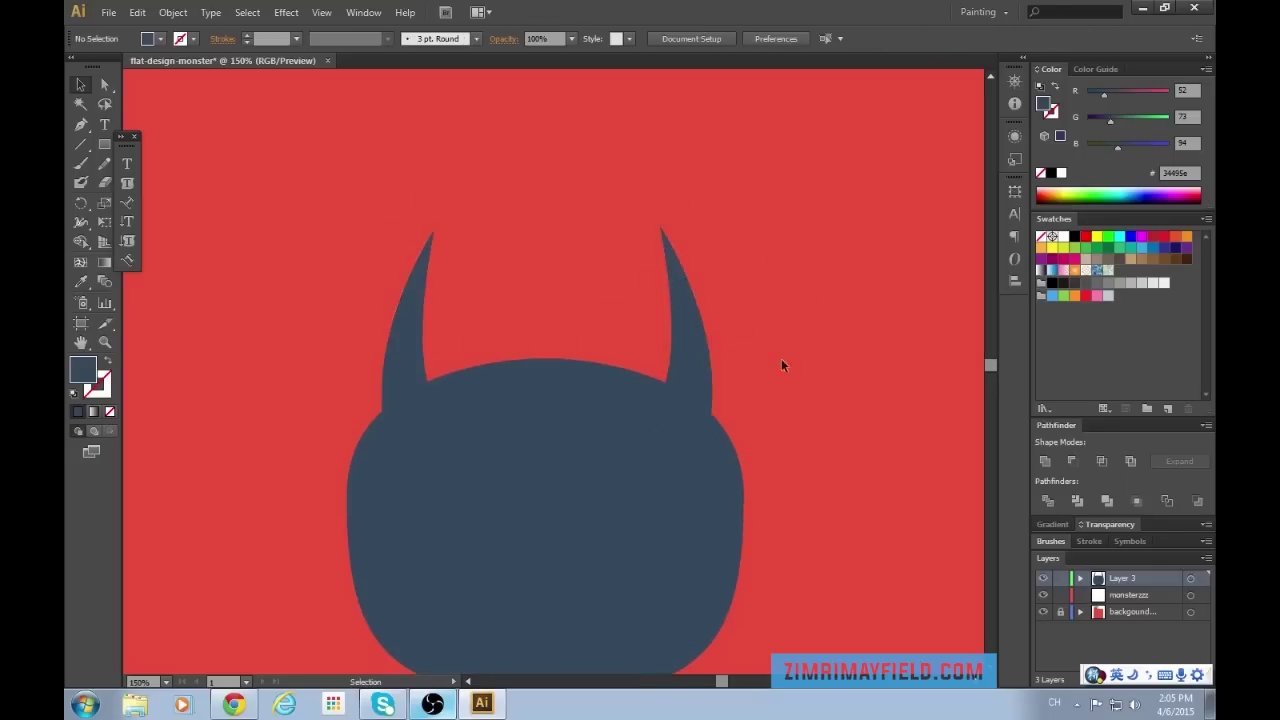
left_click(685, 359)
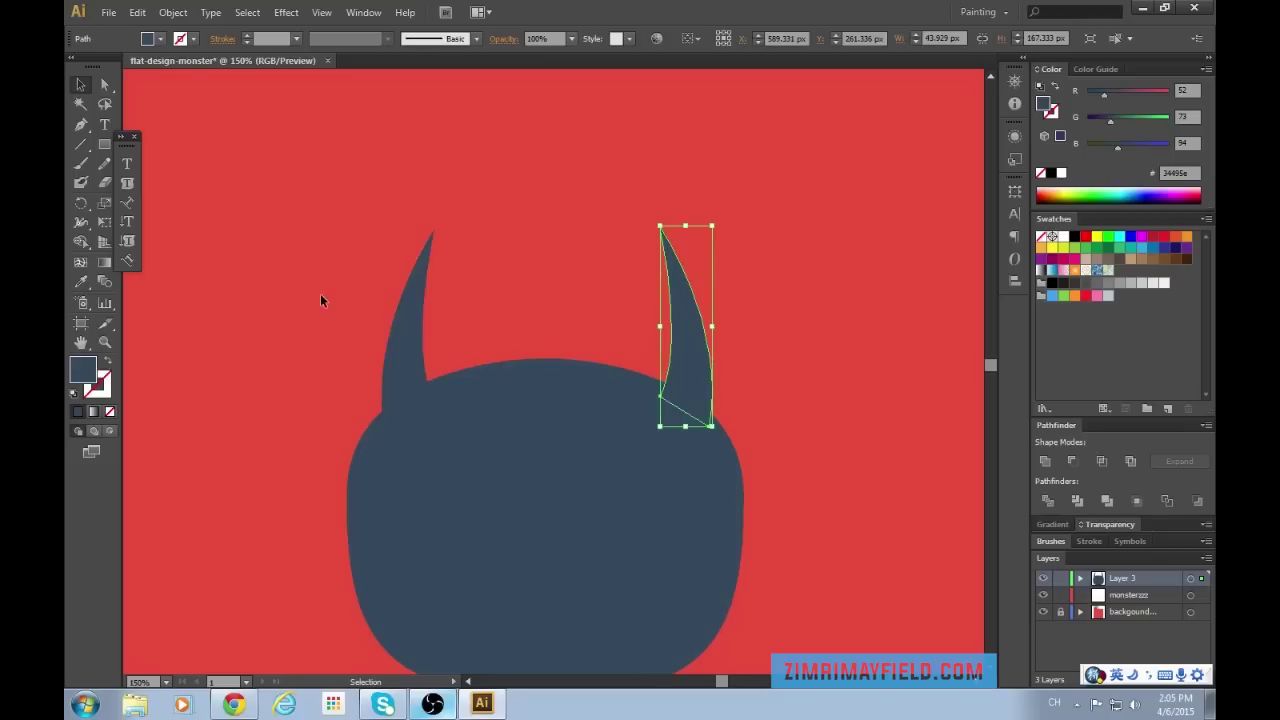
left_click(808, 234)
Show the rulers and place a horizontal guide at the right horn's tip, at about Y 178 px.
key("a")
key("ctrl+r")
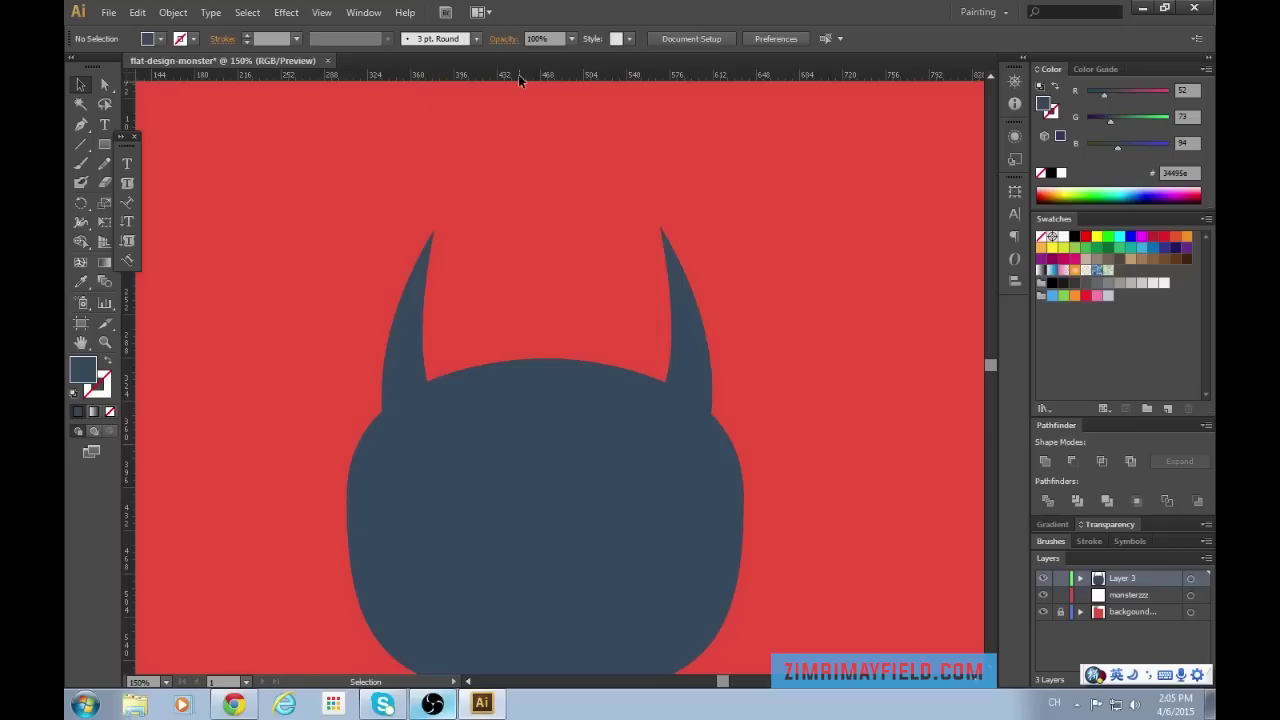
left_click_drag(518, 74, 516, 175)
left_click_drag(510, 234, 513, 225)
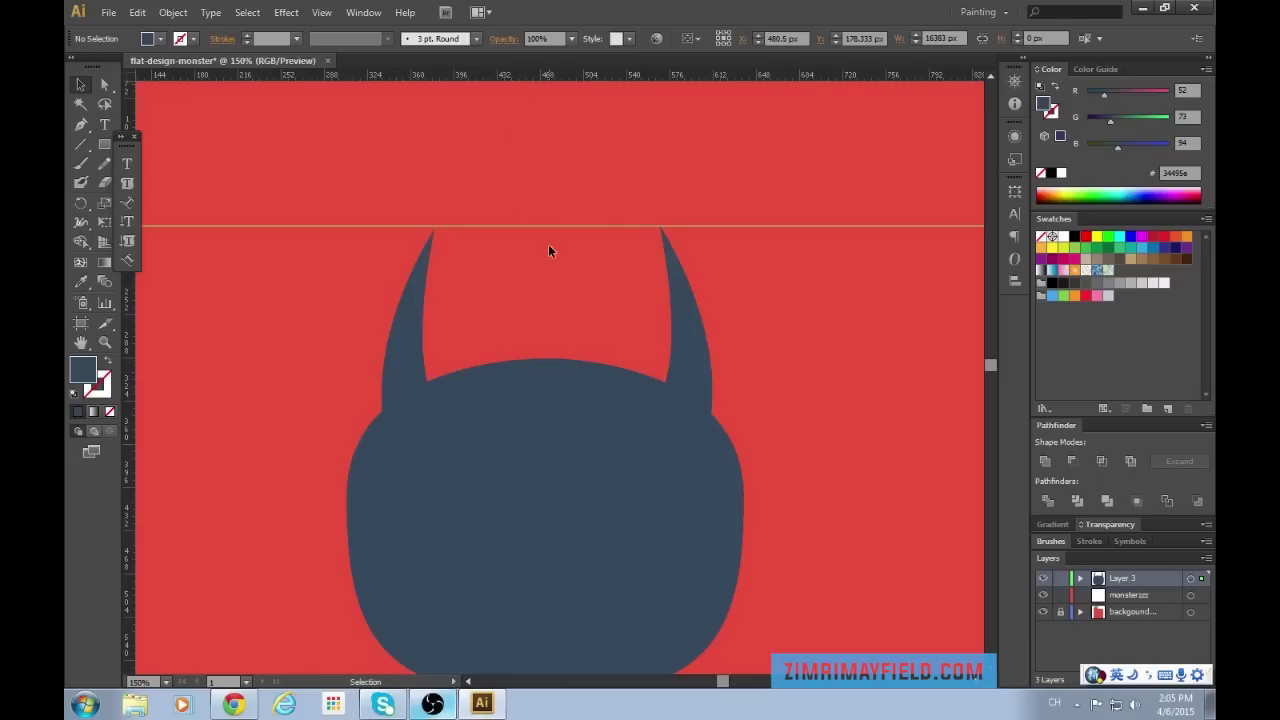
key("ctrl+equal")
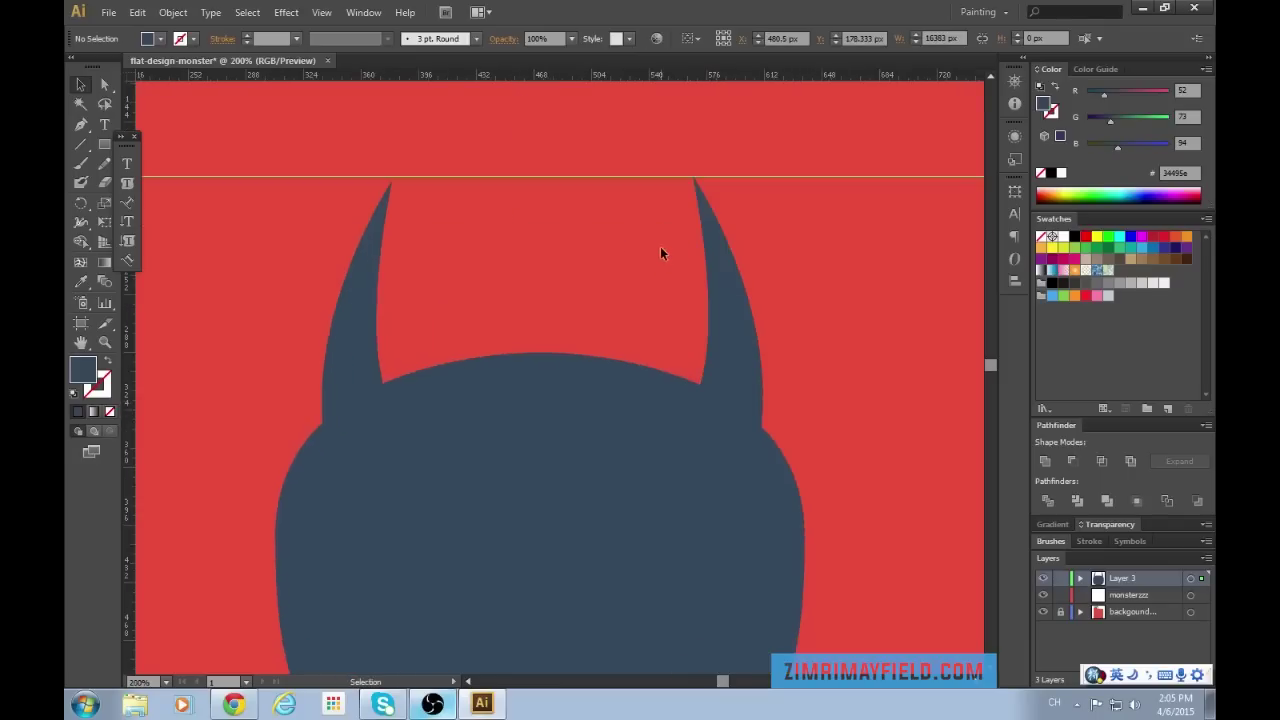
Raise the left horn so its tip meets the horizontal guide at the right horn's tip, and delete the guide.
scroll(665, 246, "up", 2)
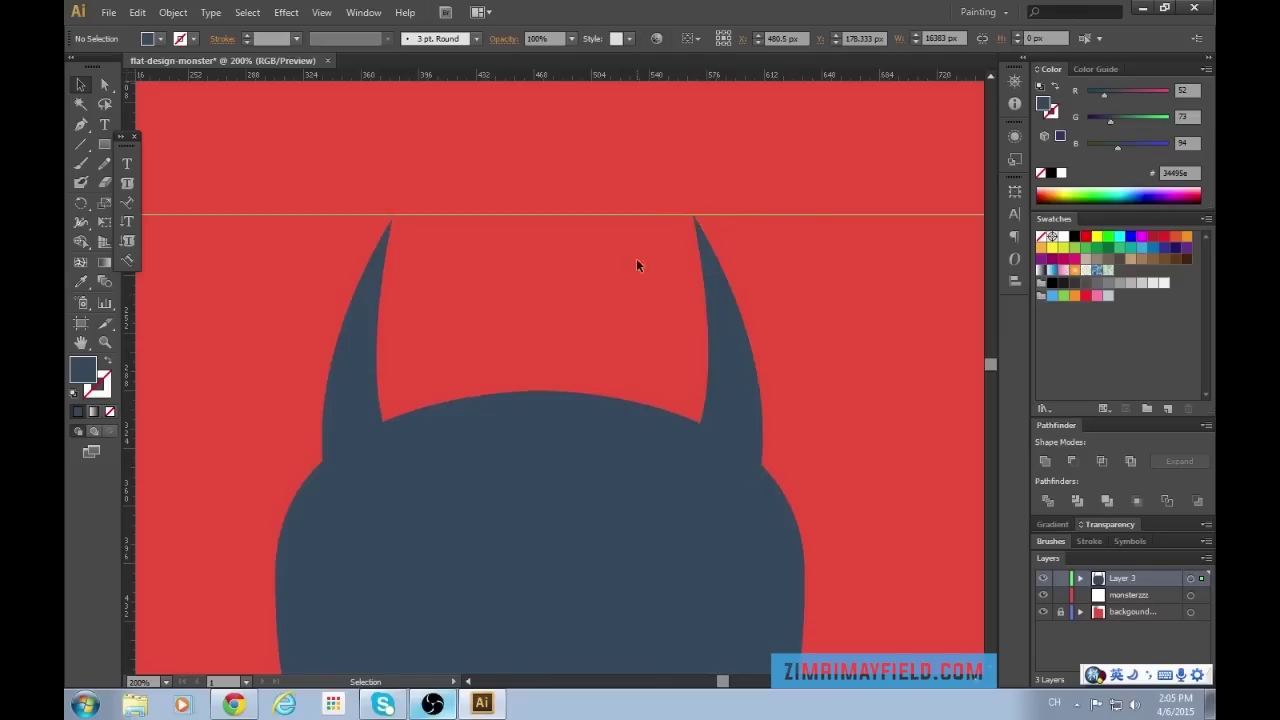
left_click(371, 343)
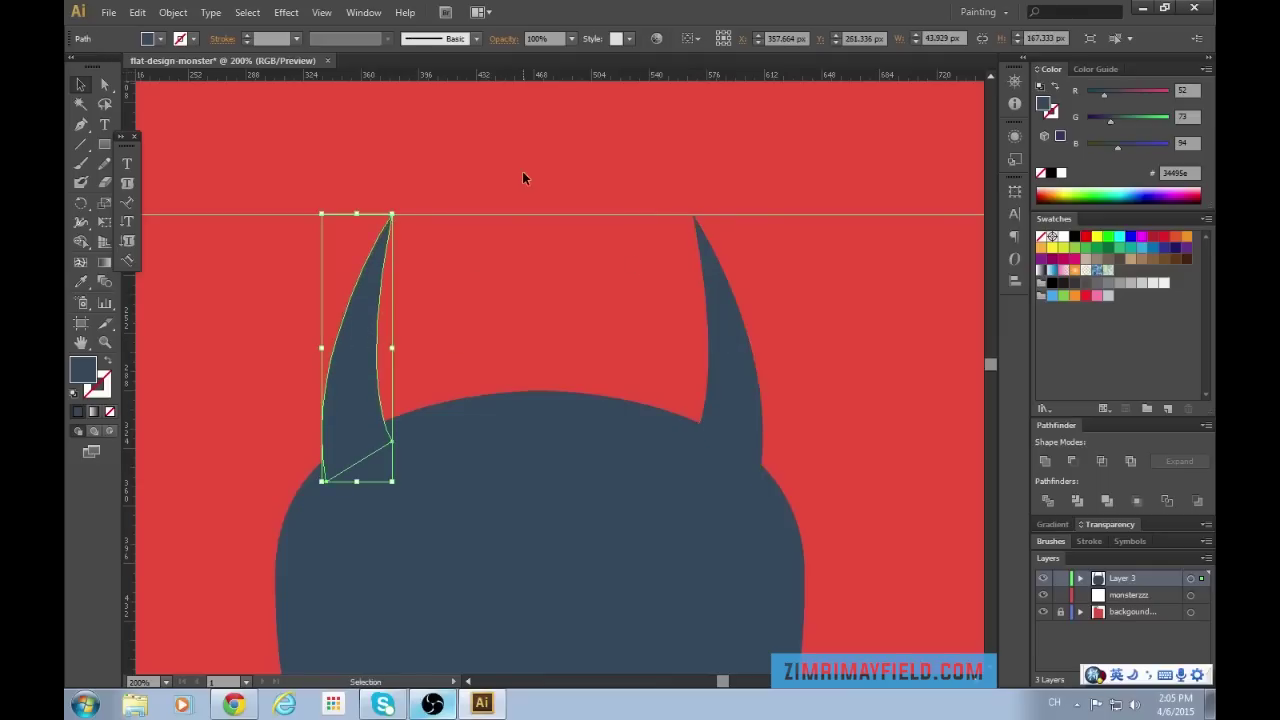
left_click(560, 196)
key("Delete")
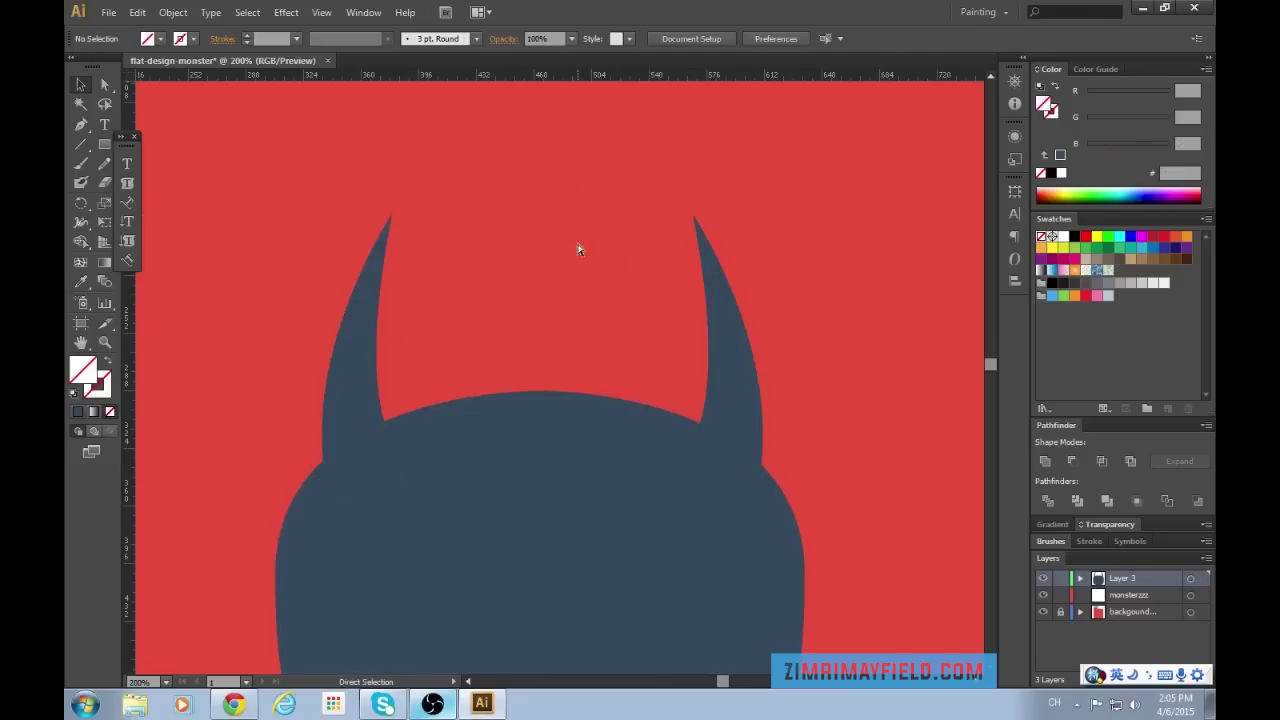
Move the whole monster, body and horns together, straight up the artboard to free space beneath it.
key("ctrl+minus")
key("ctrl+minus")
scroll(588, 254, "down", 2)
key("ctrl+minus")
key("ctrl+plus")
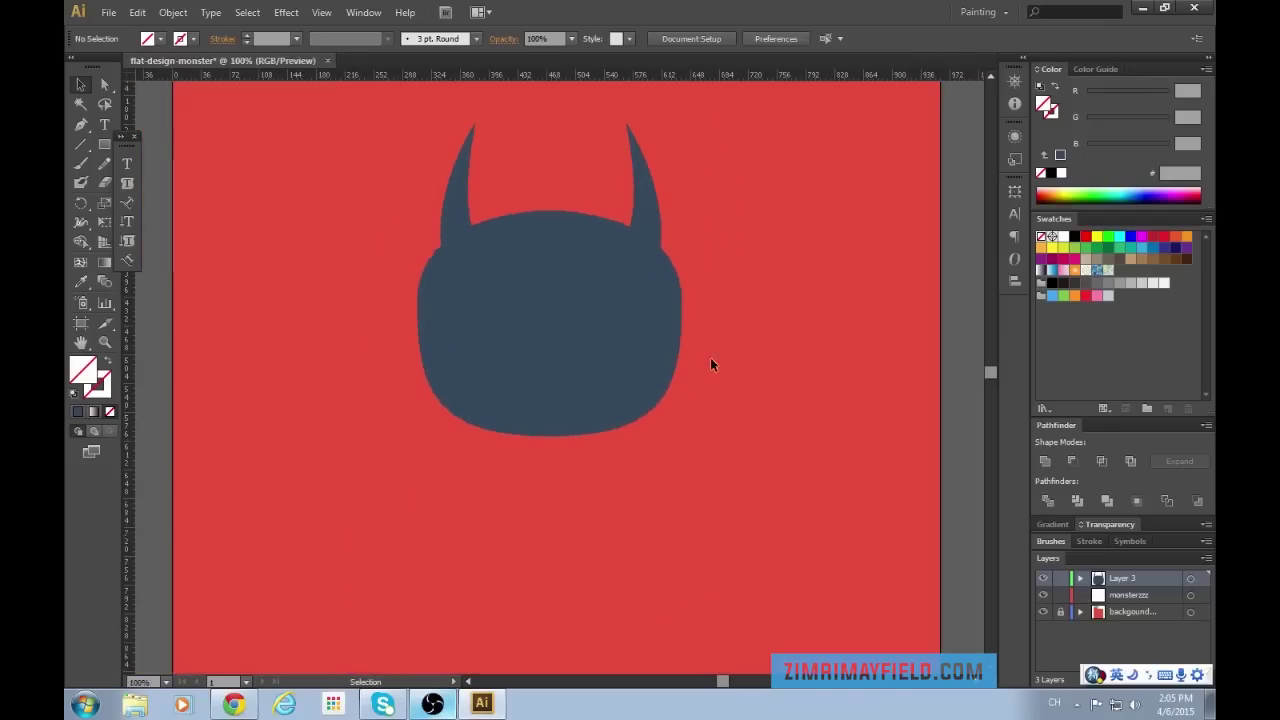
scroll(367, 209, "up", 3)
left_click_drag(578, 402, 575, 359)
left_click(793, 421)
scroll(793, 421, "down", 3)
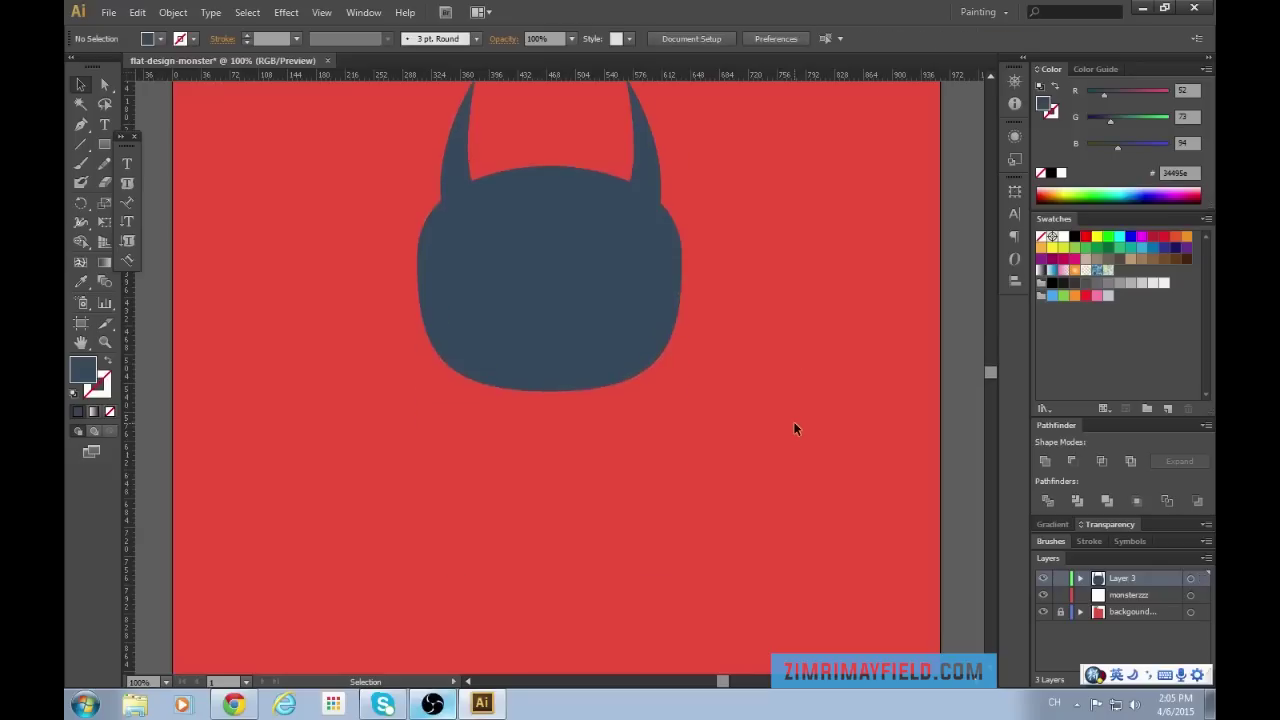
key("ctrl+plus")
key("ctrl+plus")
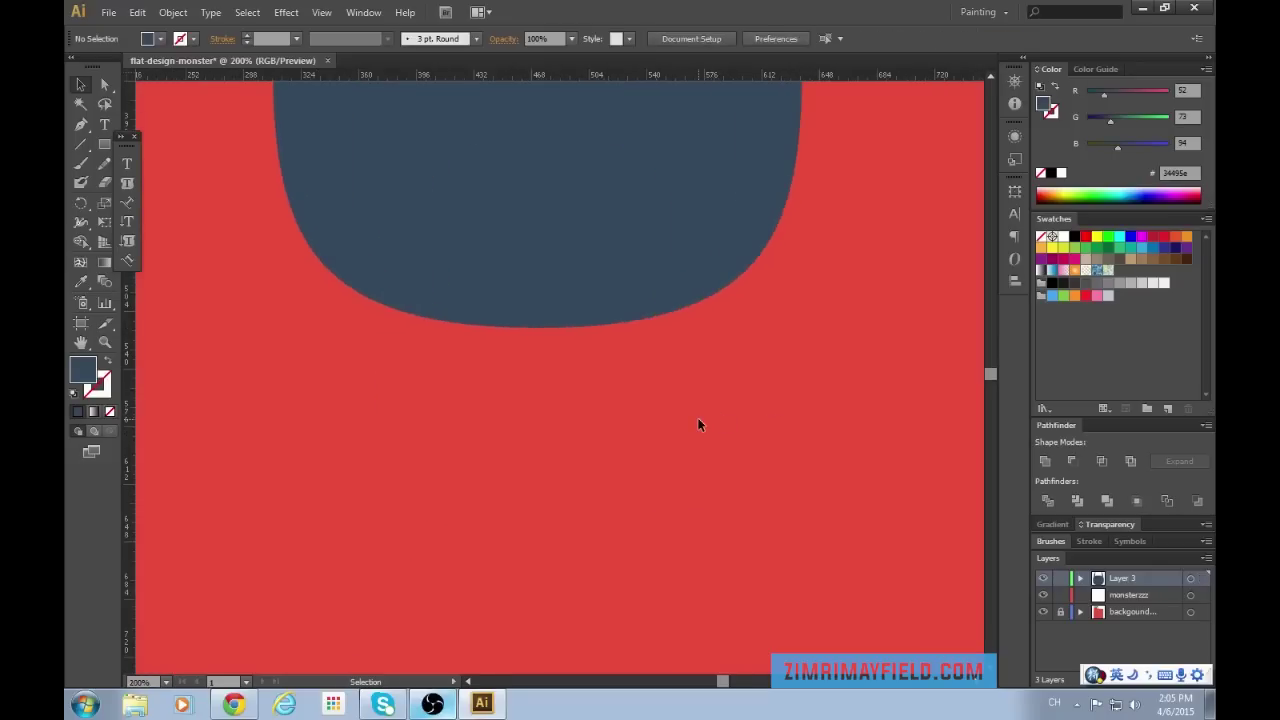
key("p")
left_click(550, 253)
key("ctrl+z")
left_click(537, 384)
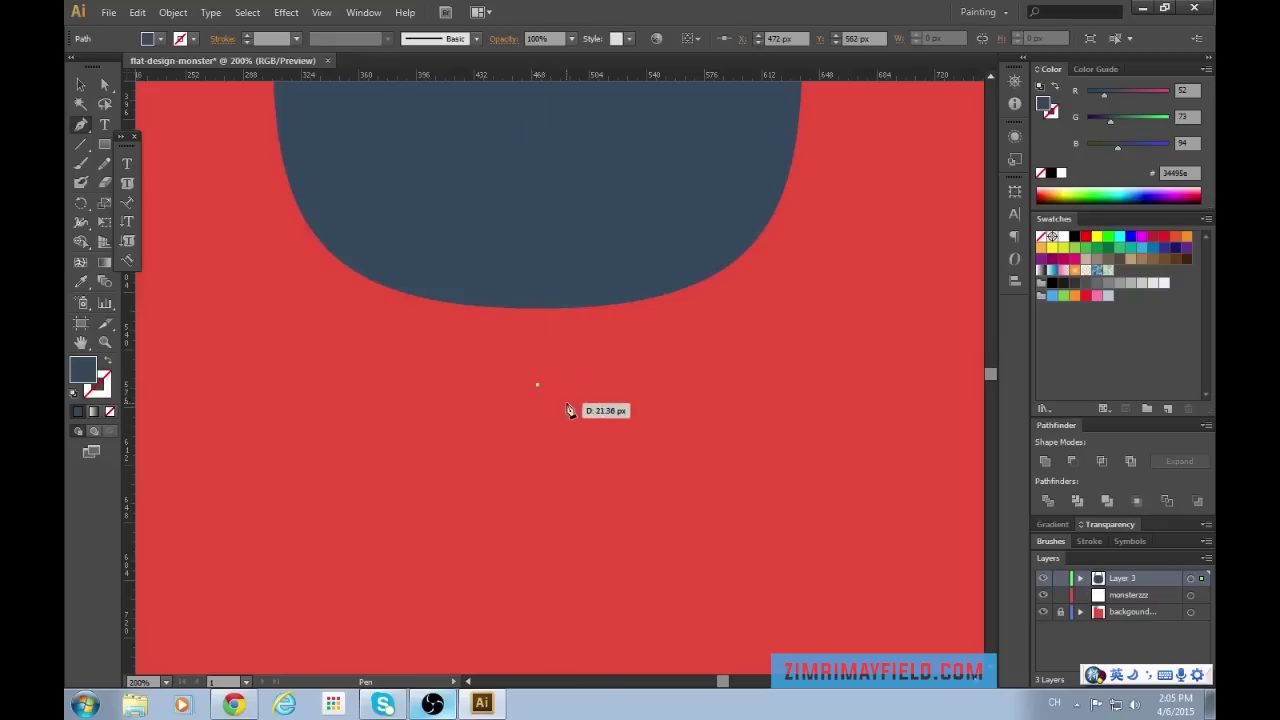
left_click_drag(605, 410, 612, 422)
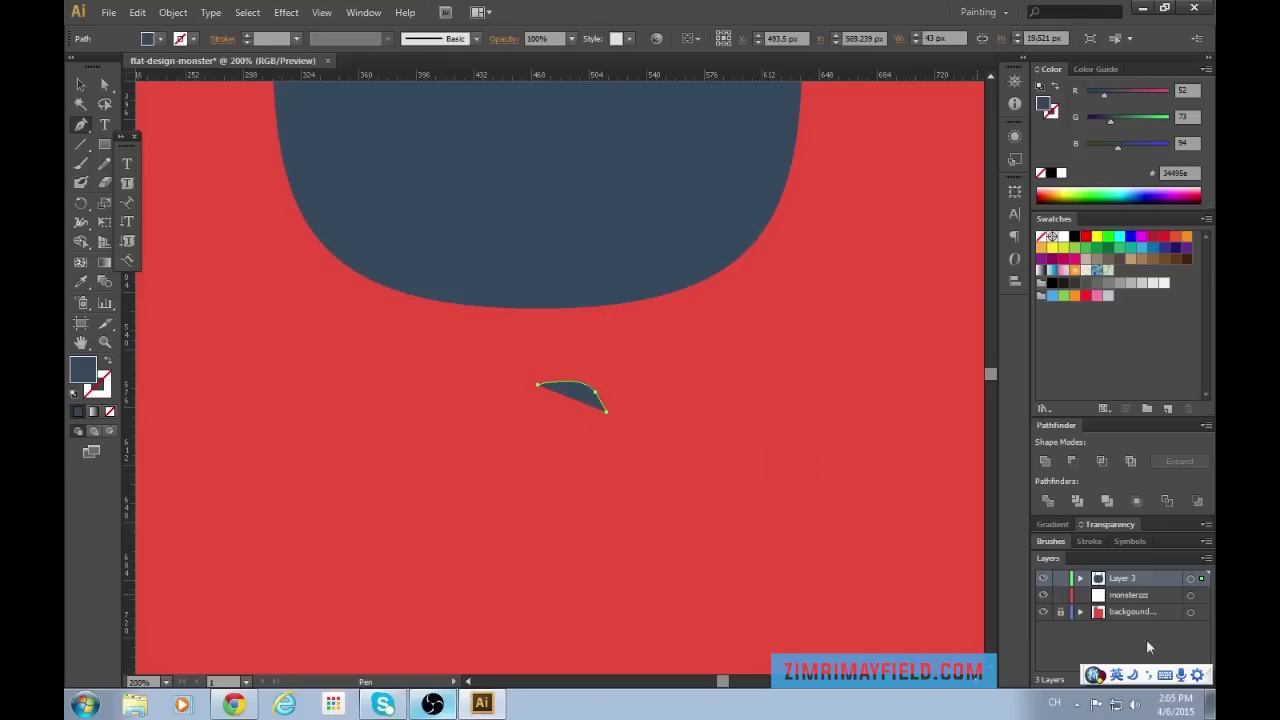
key("ctrl")
key("alt+shift")
key("v")
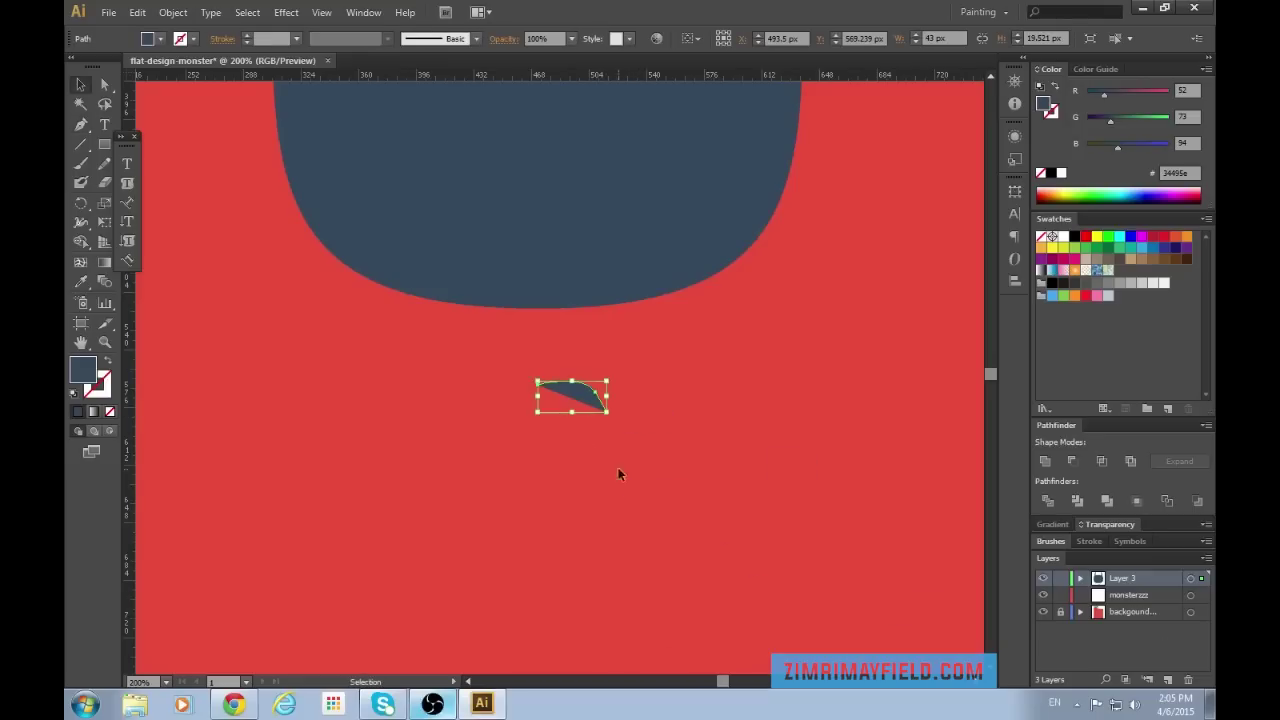
key("Delete")
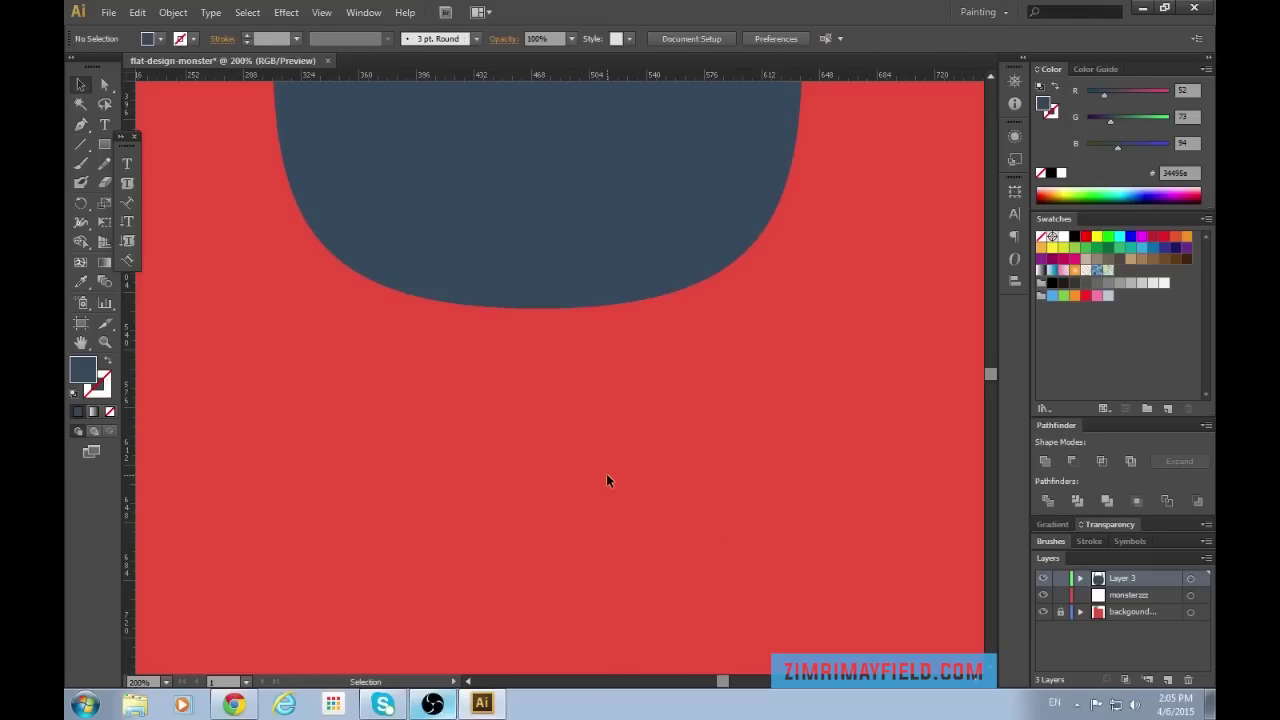
Outline the right half of a lower body with the Pen tool, curving from X 480 px through X 531, Y 576 to X 512.5, Y 685.5 px.
key("p")
left_click(550, 373)
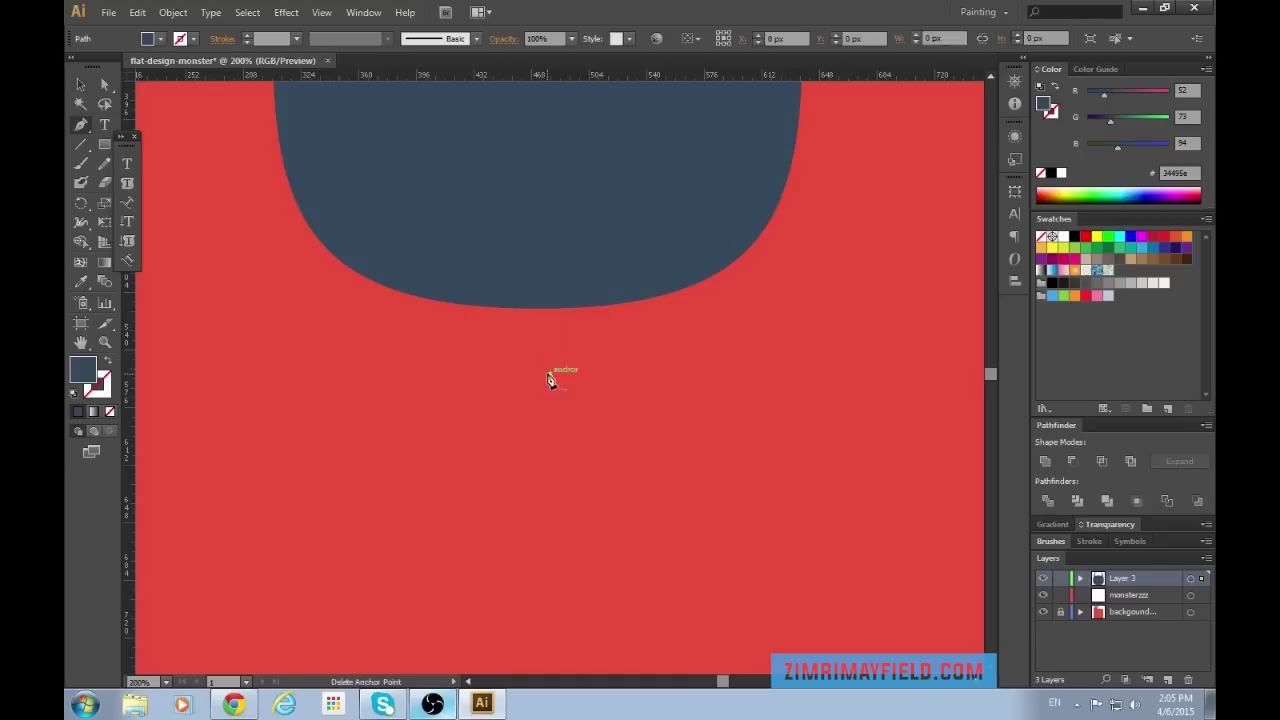
left_click_drag(631, 390, 633, 444)
key("ctrl+z")
scroll(676, 470, "down", 9)
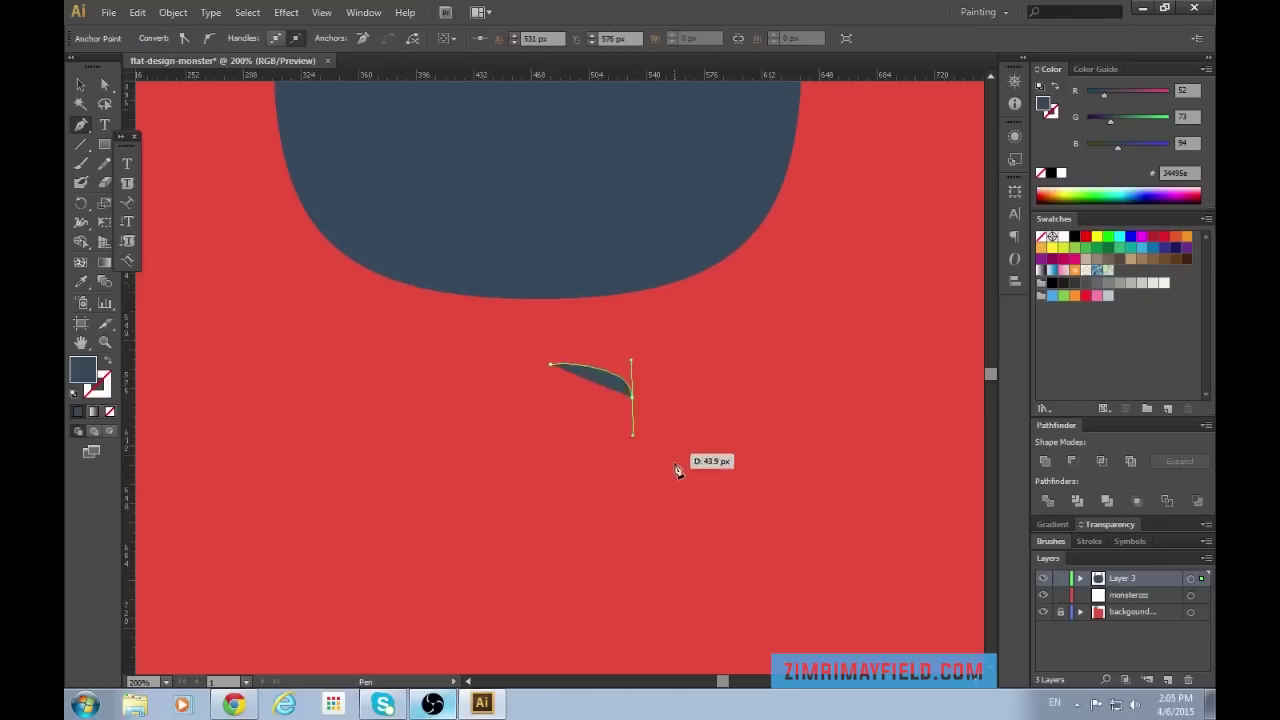
left_click_drag(551, 468, 446, 474)
key("ctrl+z")
left_click_drag(551, 501, 434, 547)
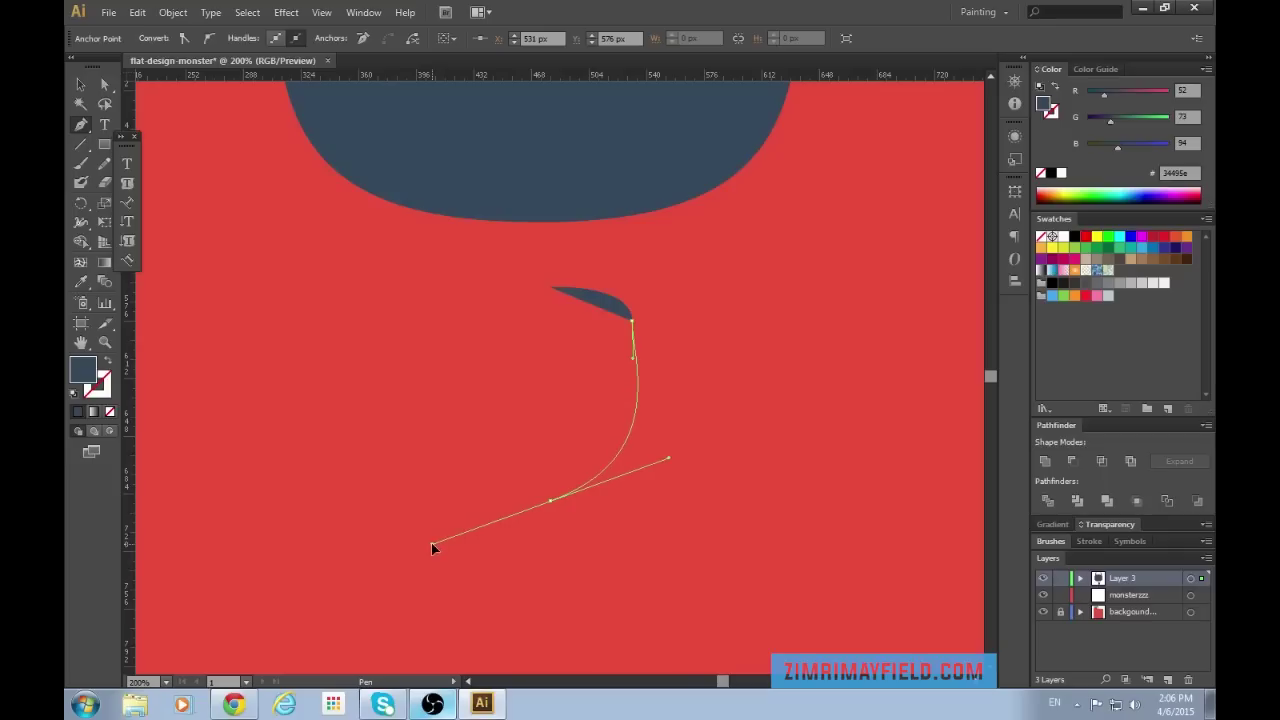
key("ctrl+z")
left_click_drag(603, 496, 553, 497)
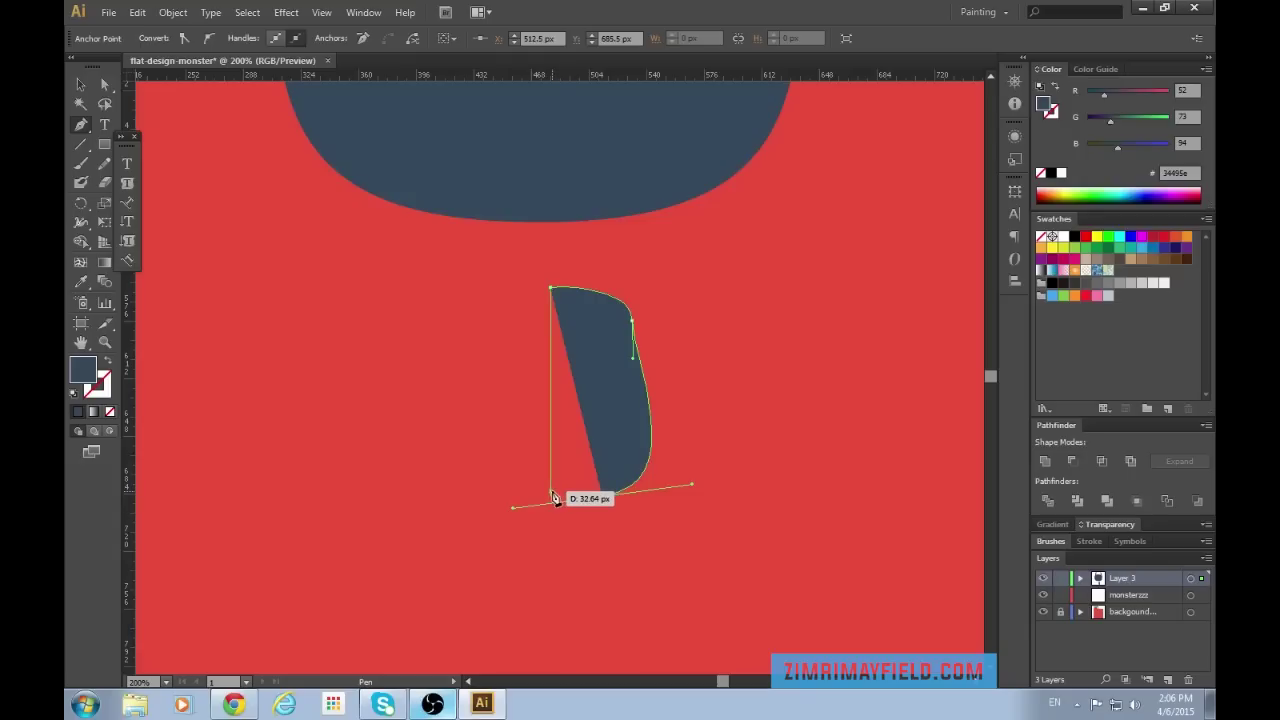
Close the half outline along the centre line at X 480 px and shorten the bottom anchor's curve handle to remove the overhang.
left_click(551, 496)
left_click(551, 491)
scroll(632, 538, "down", 1)
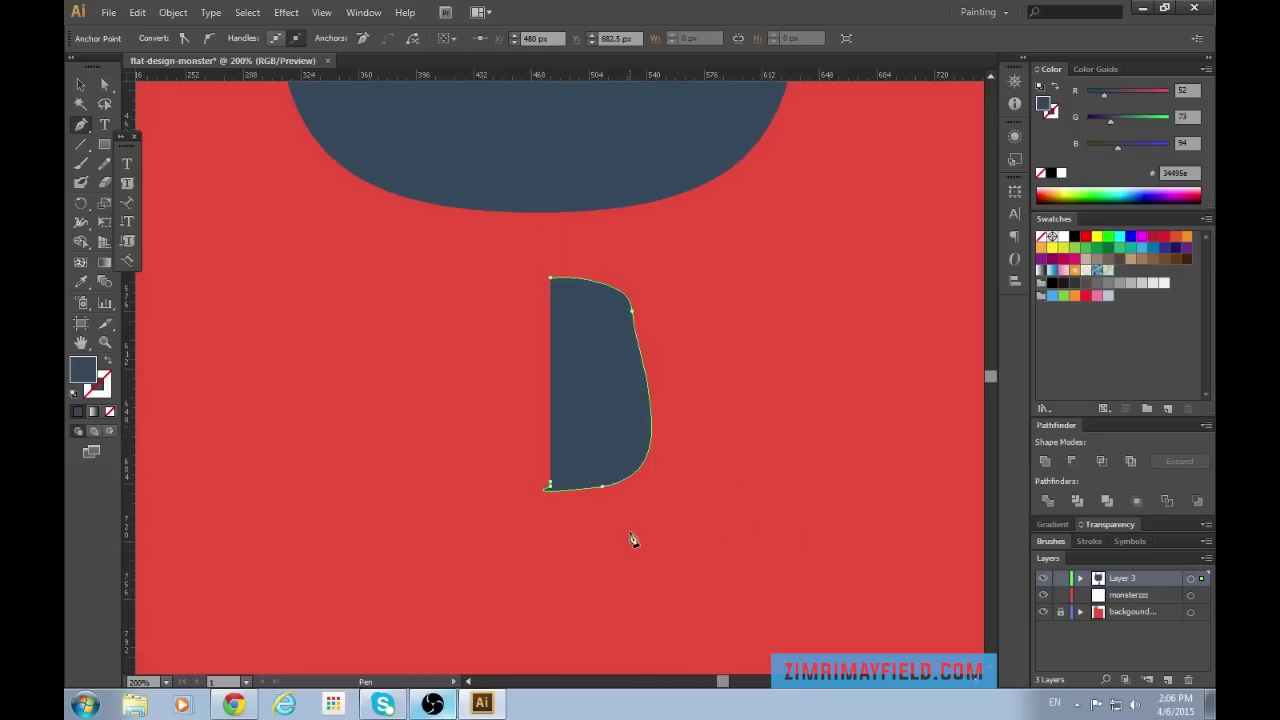
scroll(630, 533, "down", 1)
key("ctrl+plus")
key("ctrl+plus")
key("ctrl+plus")
scroll(630, 533, "down", 10)
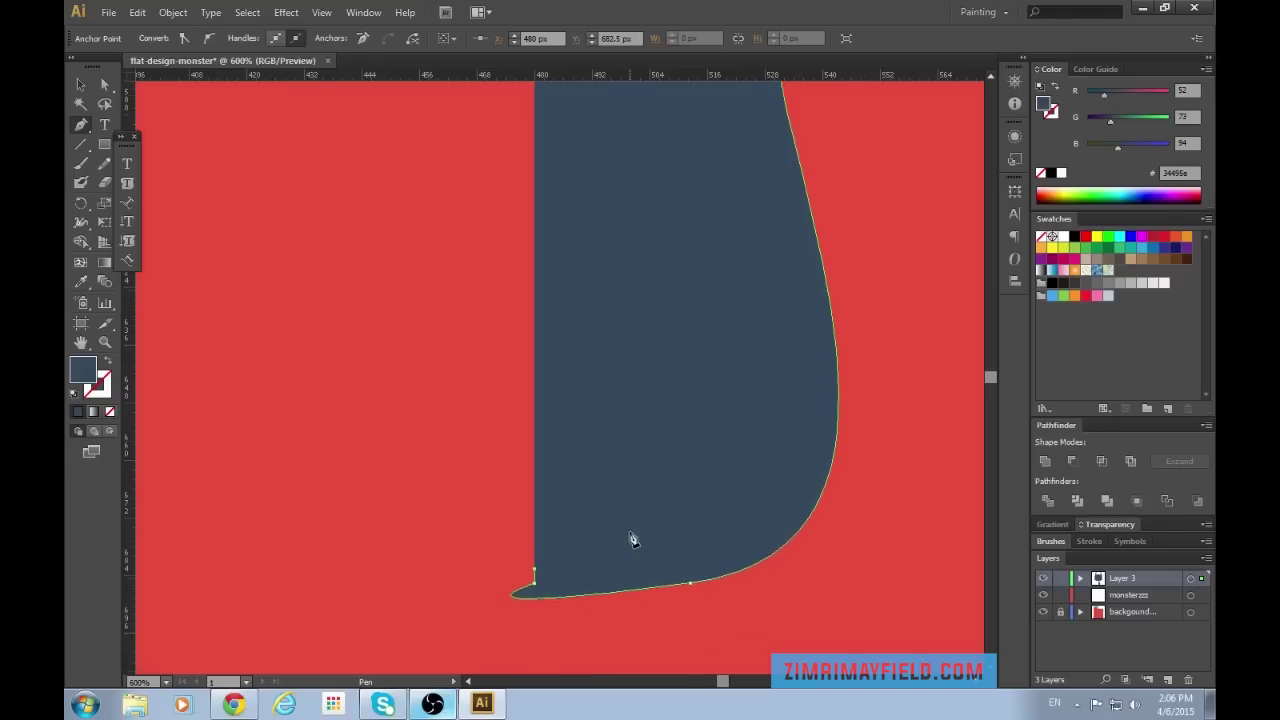
scroll(630, 533, "down", 3)
key("a")
left_click(690, 522)
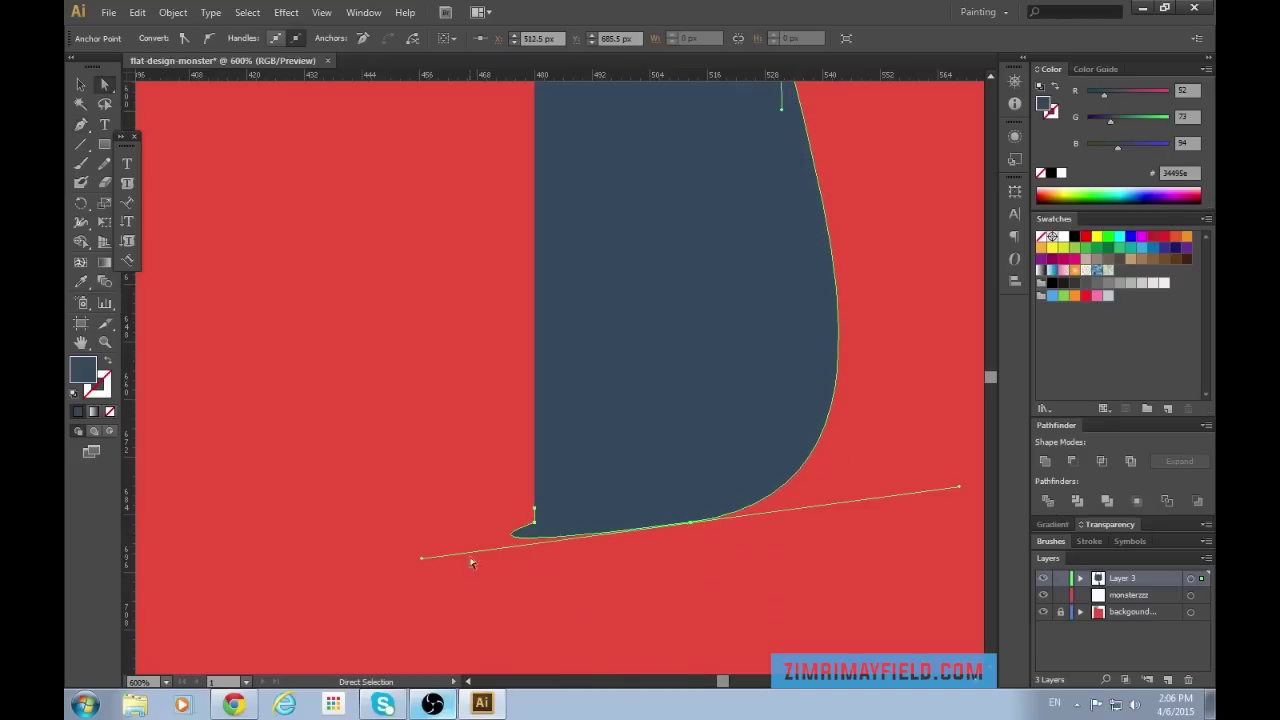
left_click_drag(420, 560, 521, 547)
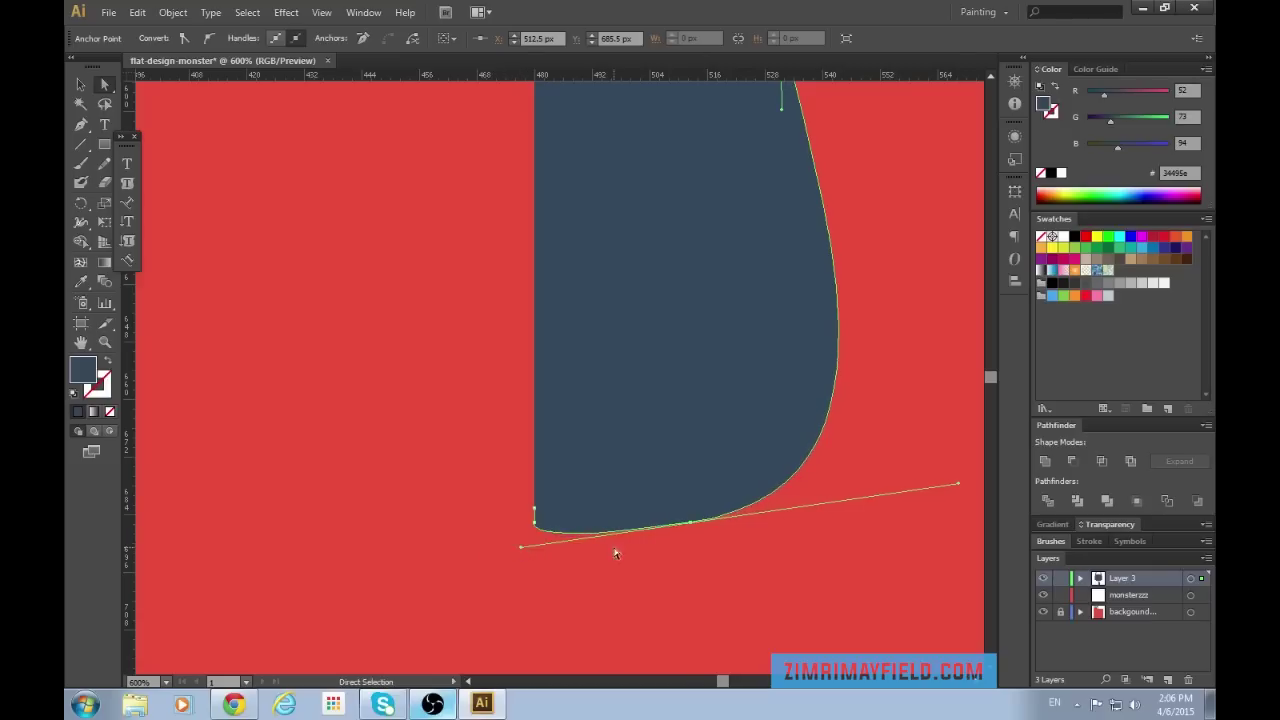
Try deleting the half outline's bottom anchor and undo back to the still open path.
left_click(691, 525)
key("p")
left_click(691, 525)
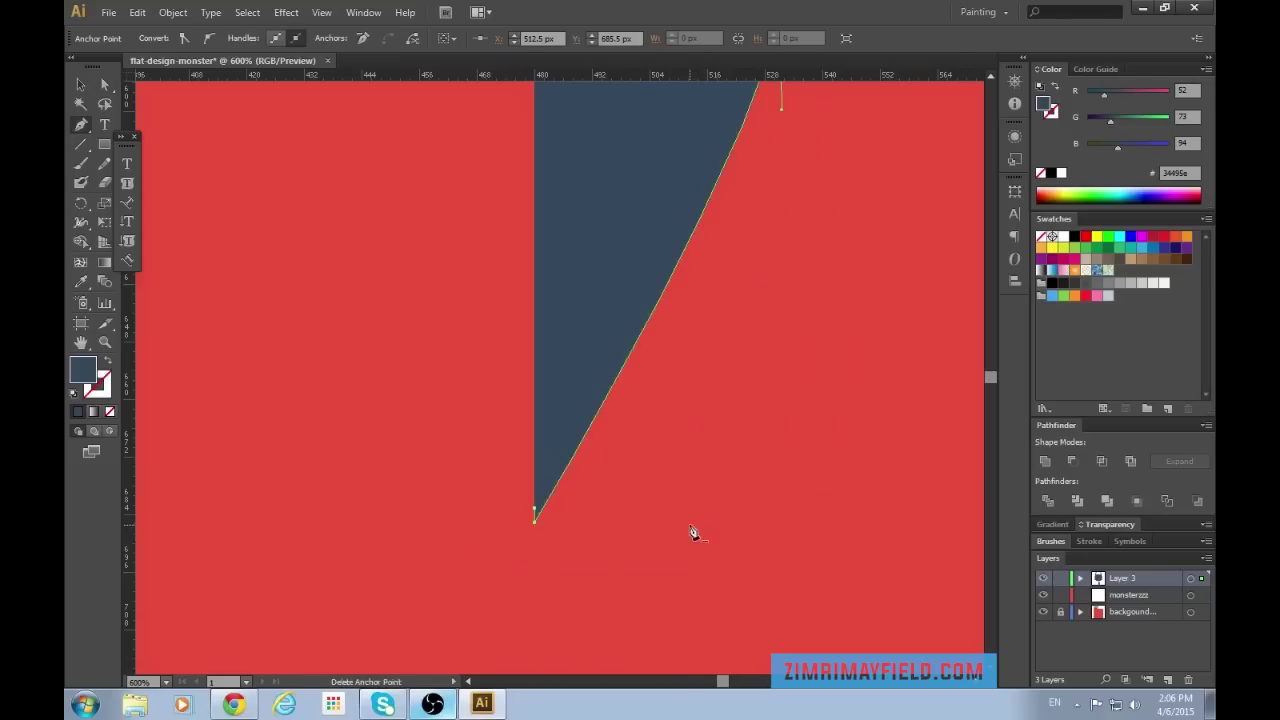
key("ctrl+z")
key("ctrl+z")
key("ctrl+z")
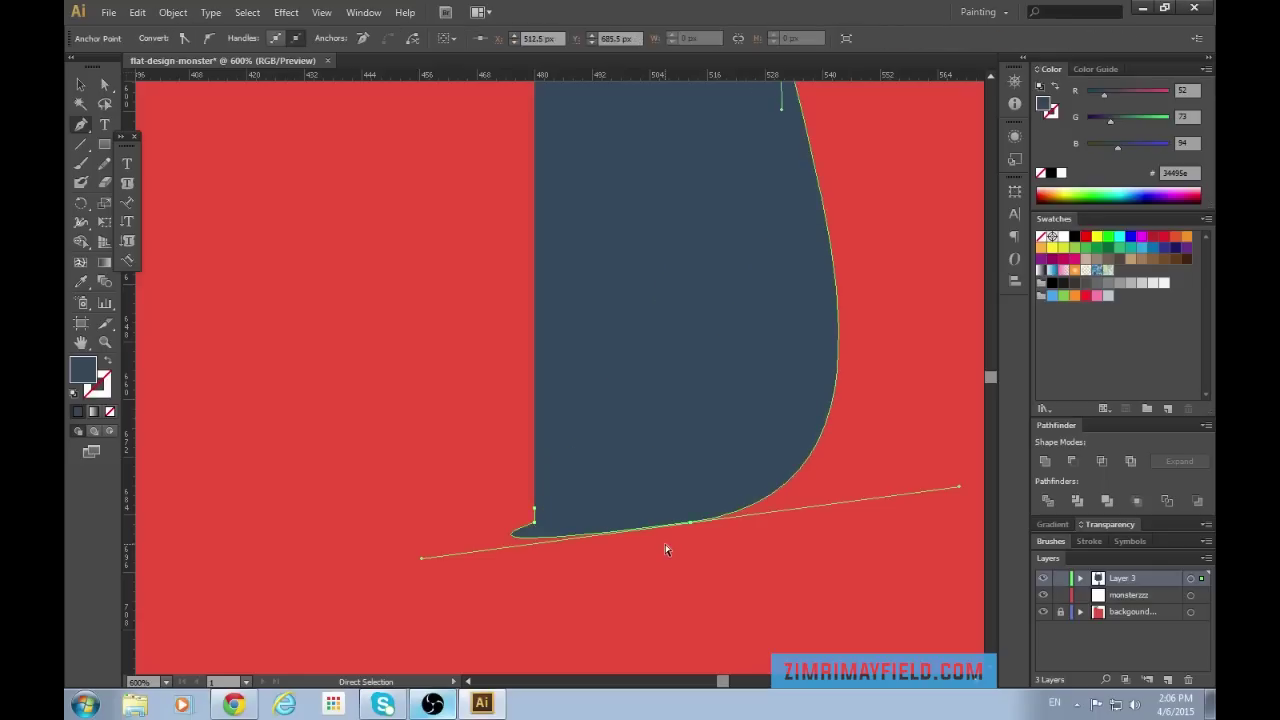
key("ctrl+minus")
key("ctrl+minus")
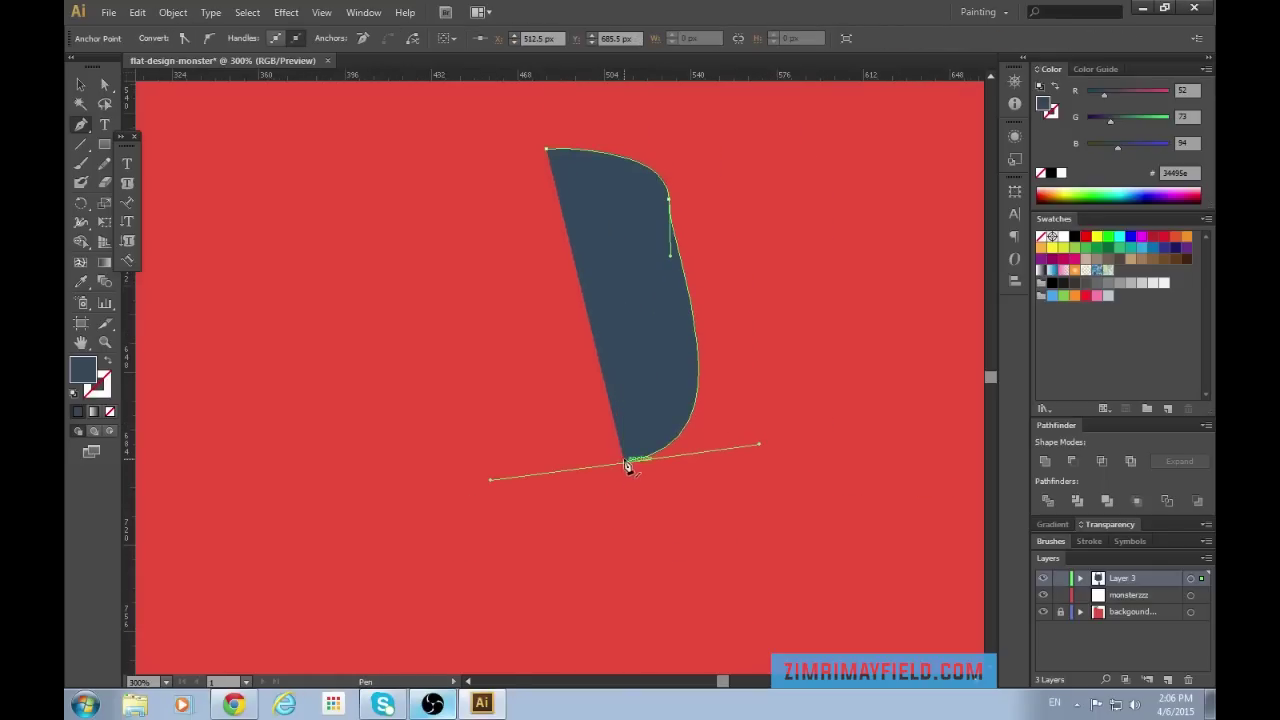
Remove the bottom anchor's outgoing handle and close the half outline with a straight bottom edge and a vertical centre edge.
left_click_drag(627, 467, 547, 466)
key("v")
left_click(638, 555)
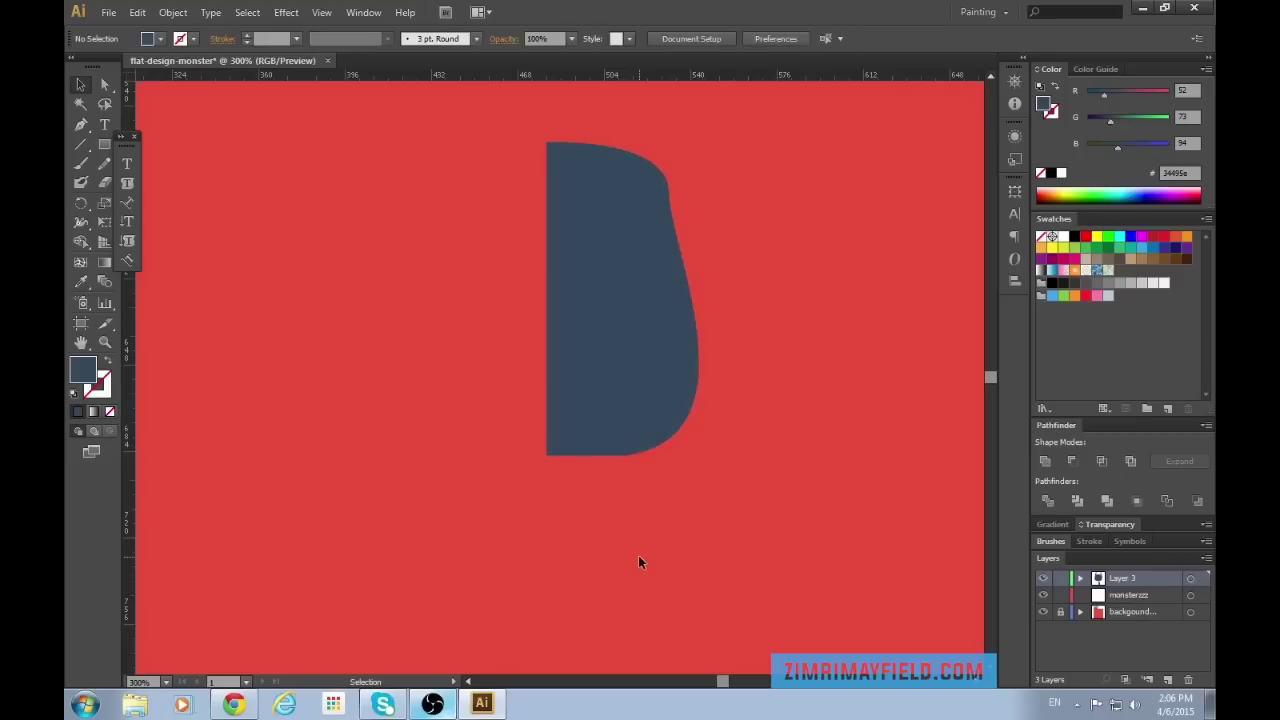
Reshape the bottom anchor at X 512.5, Y 685.5 px to curve the bottom edge gently, making the half shape about 54 x 132 px.
key("a")
key("ctrl+equal")
key("ctrl+equal")
key("ctrl+equal")
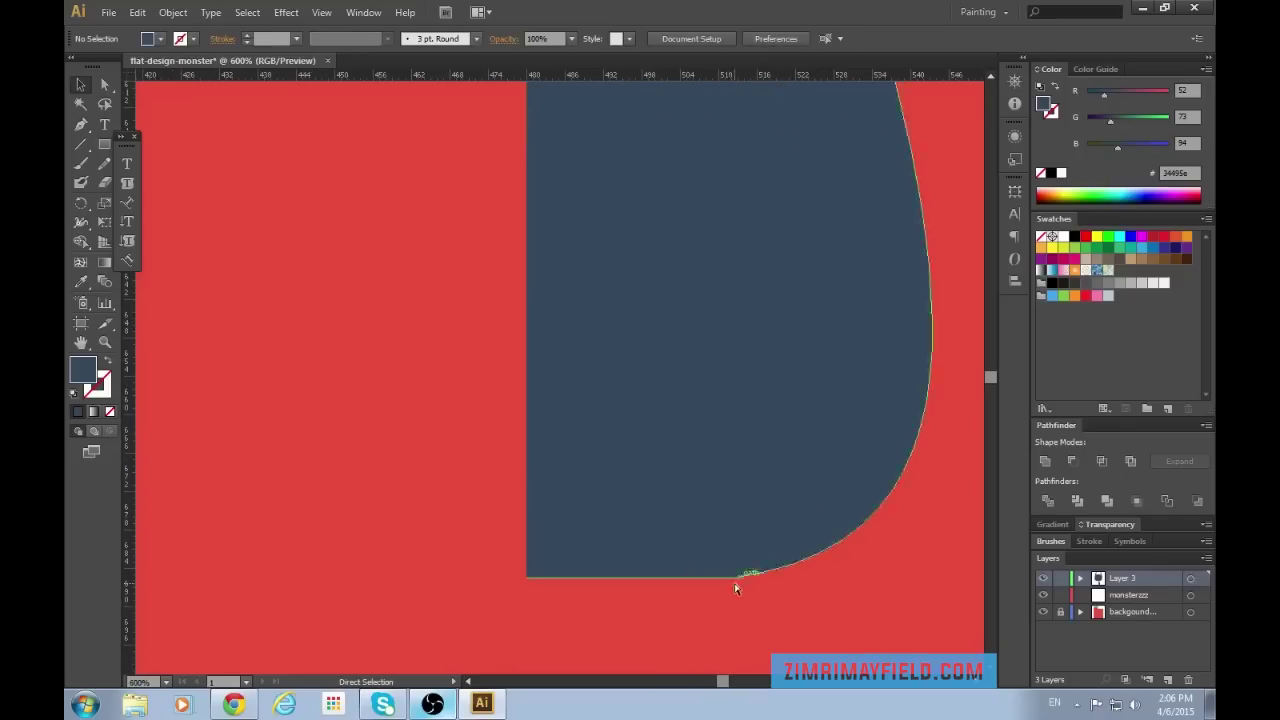
scroll(735, 587, "down", 2)
key("ctrl+equal")
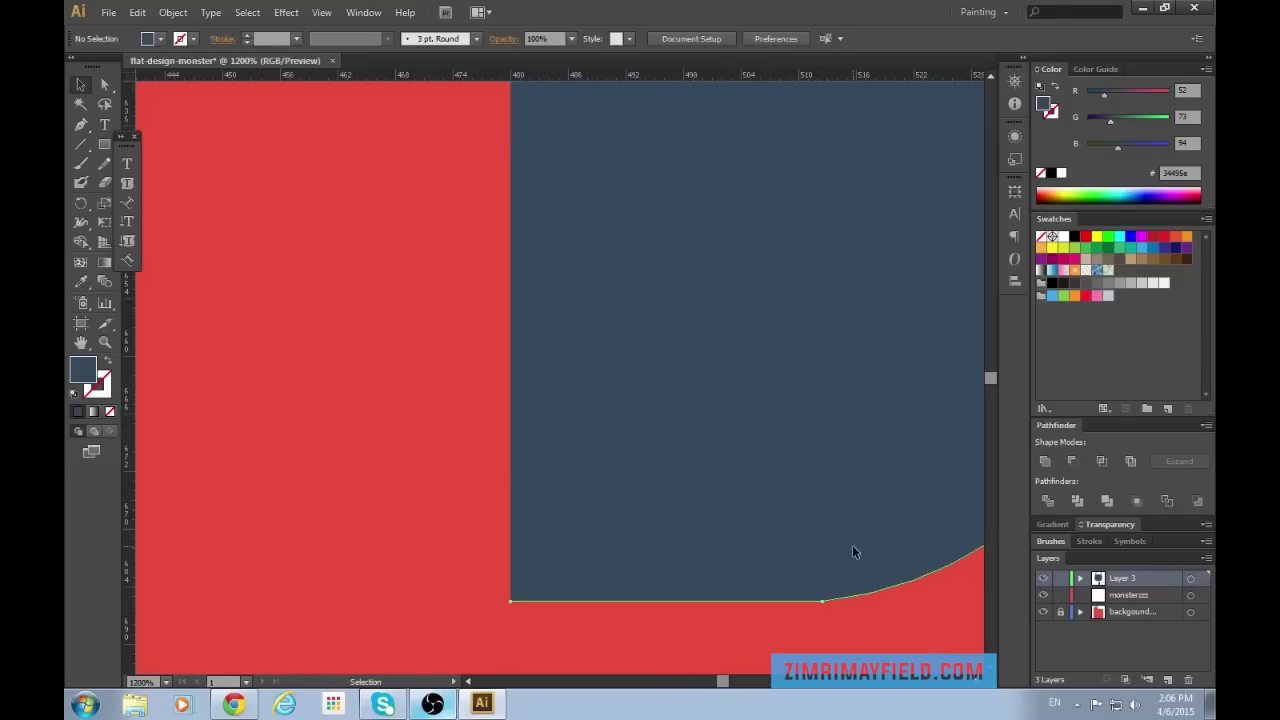
left_click(822, 603)
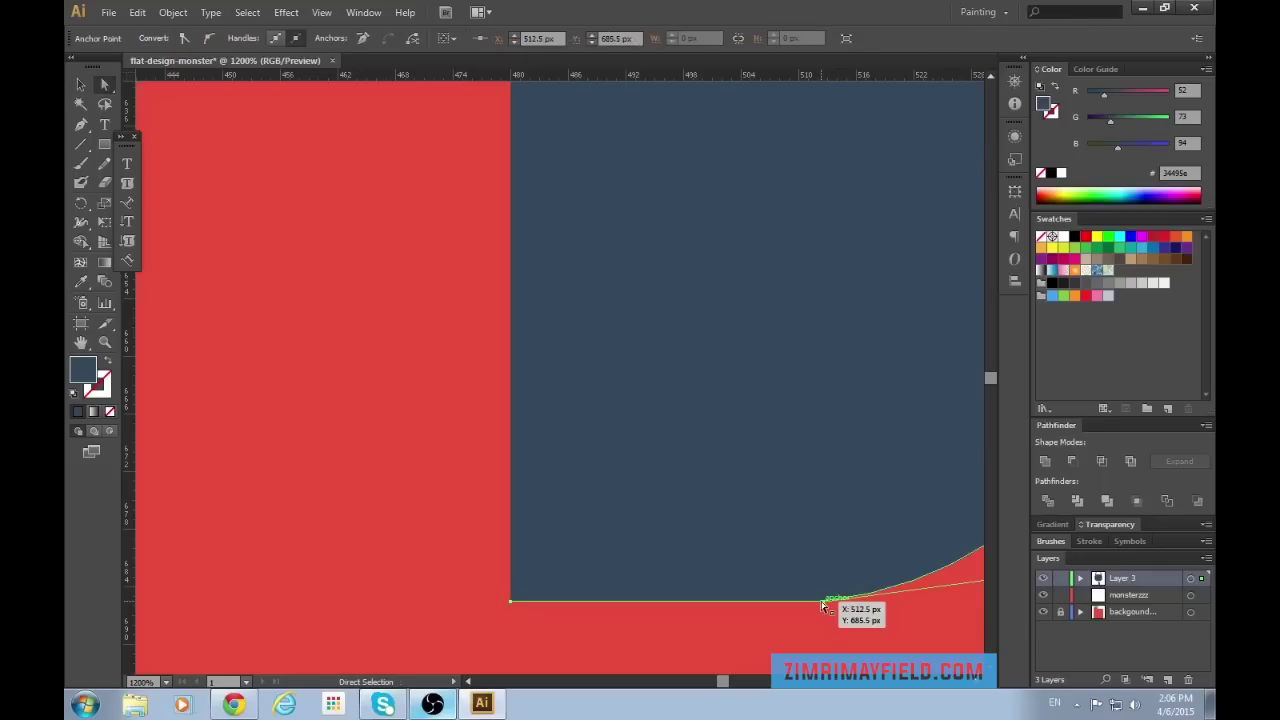
key("minus")
left_click_drag(822, 603, 684, 621)
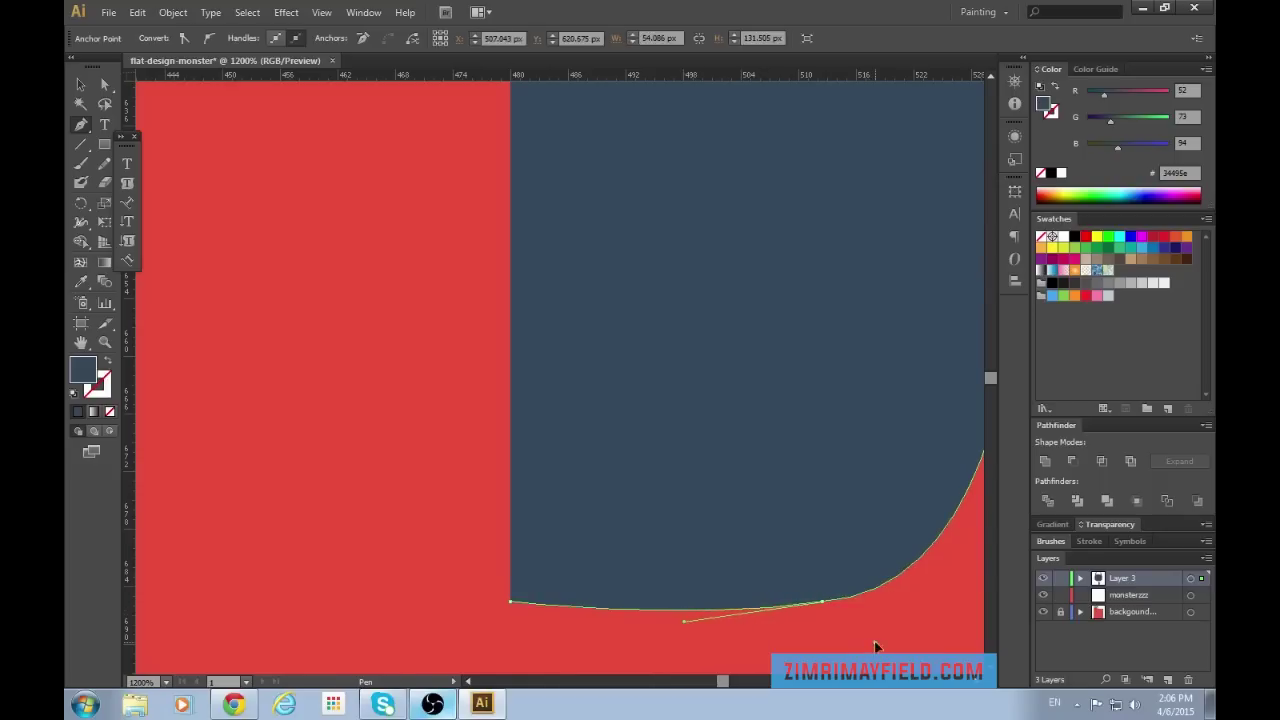
left_click(876, 642)
key("ctrl+minus")
key("ctrl+minus")
key("v")
left_click(696, 506)
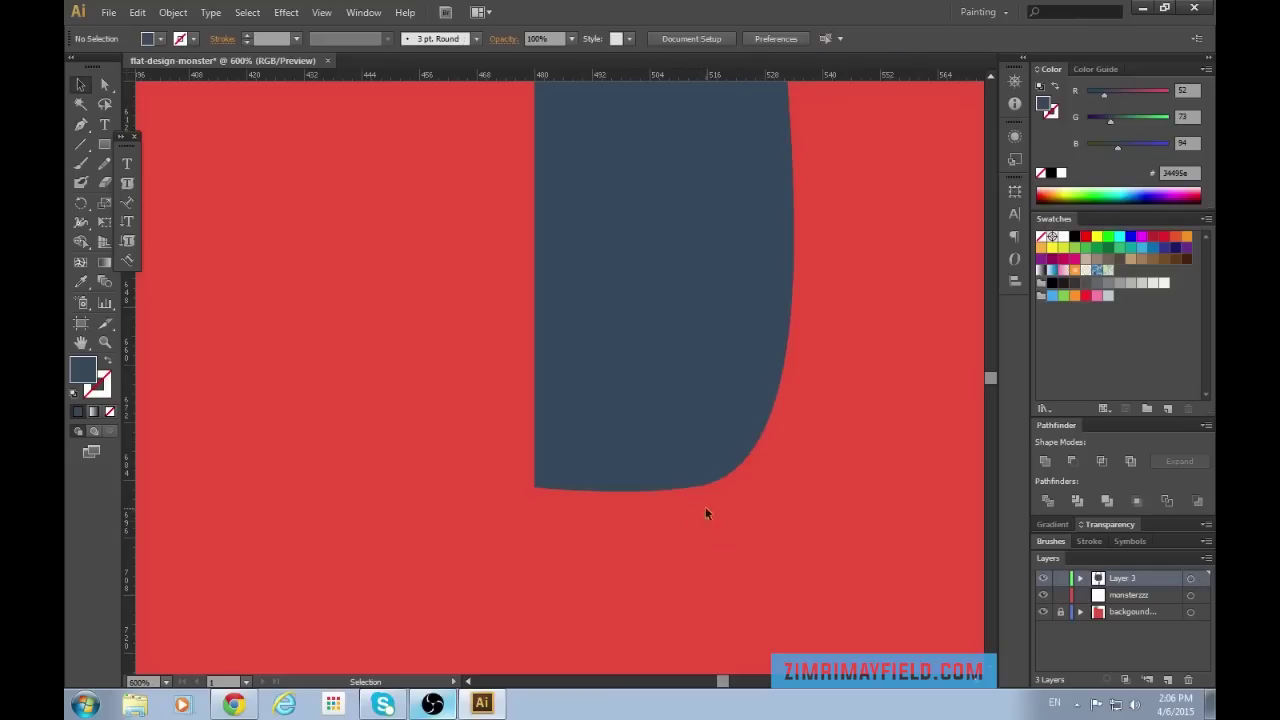
Duplicate the half shape in place and reflect the copy across the vertical axis.
key("ctrl+minus")
key("ctrl+minus")
left_click(672, 397)
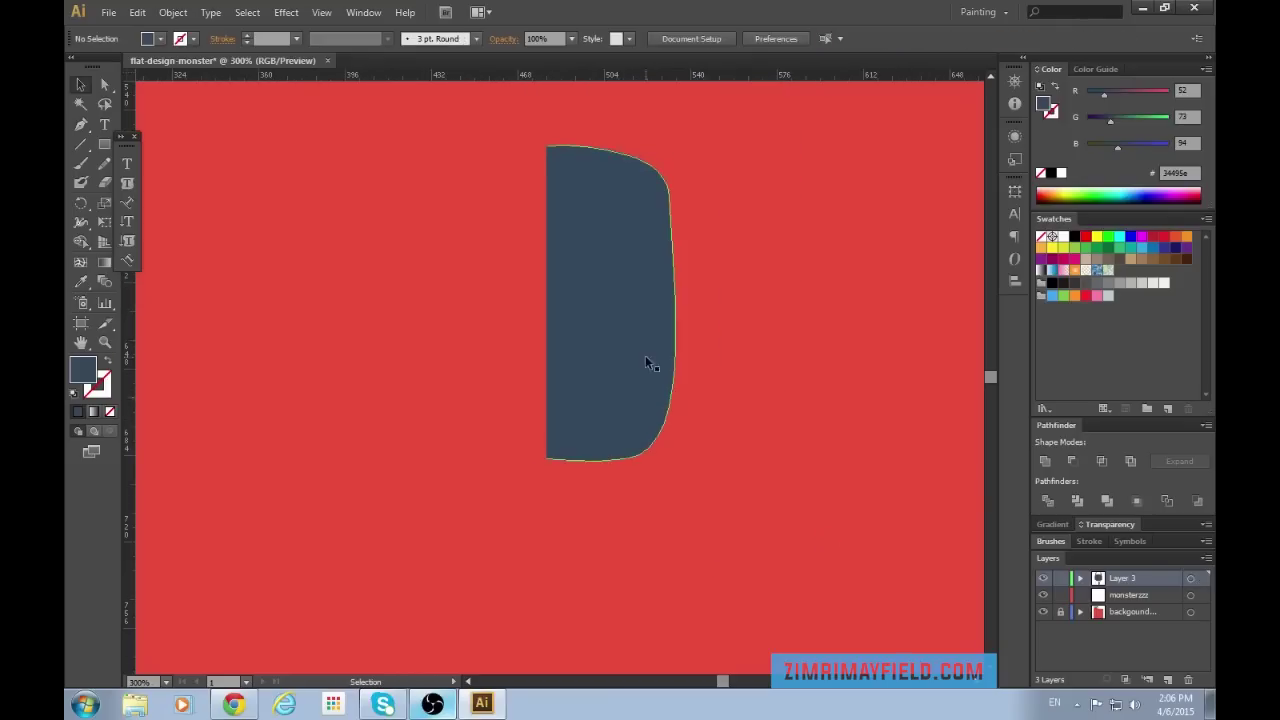
key("ctrl+plus")
key("a")
key("v")
right_click(633, 327)
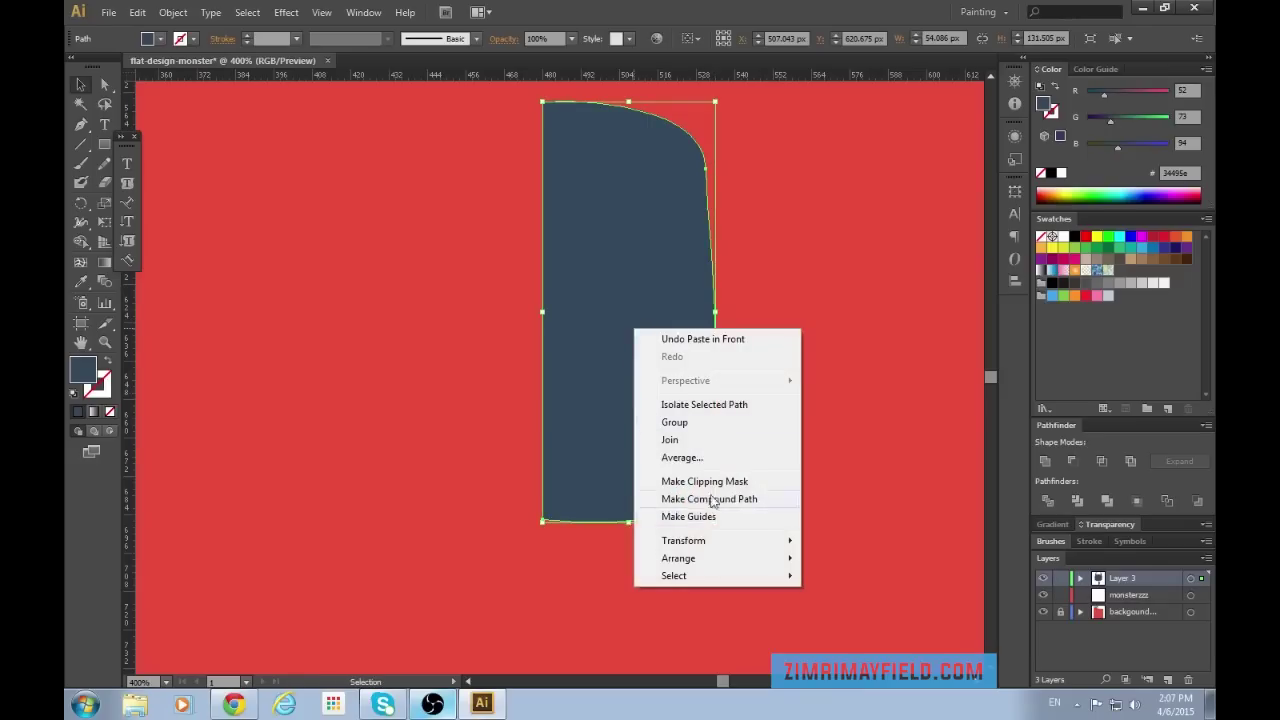
mouse_move(711, 540)
left_click(882, 598)
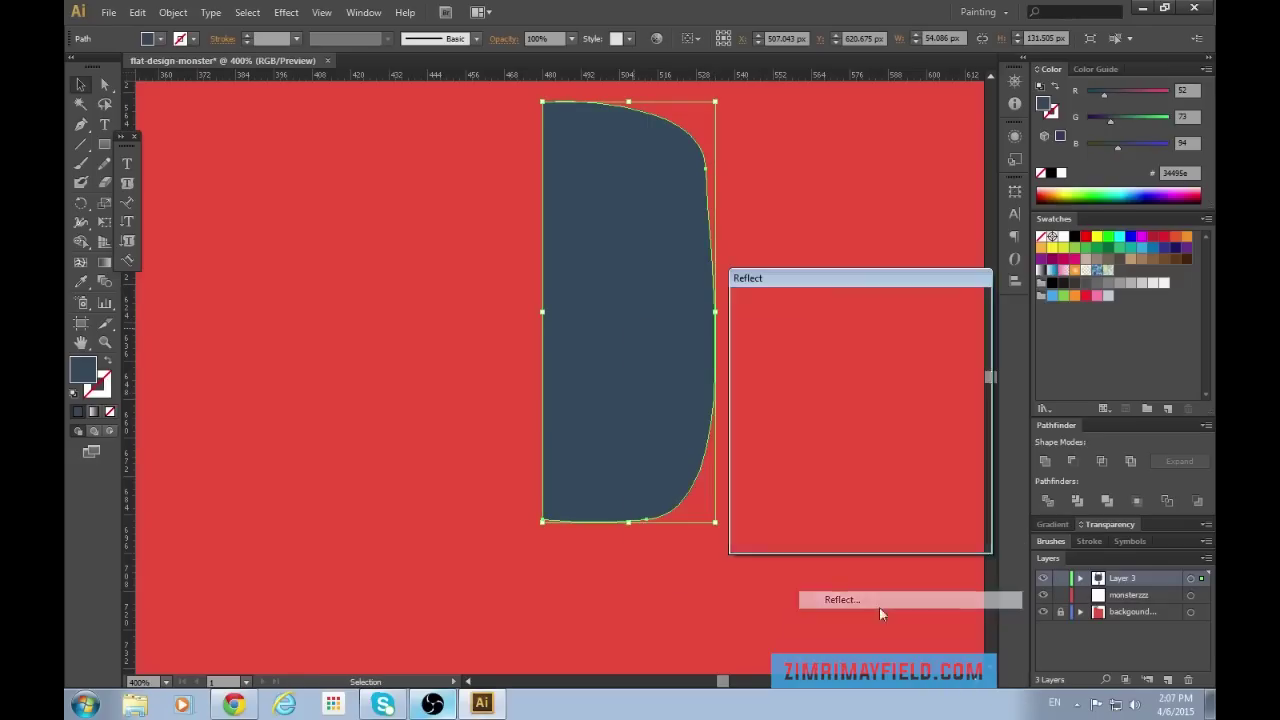
left_click(853, 531)
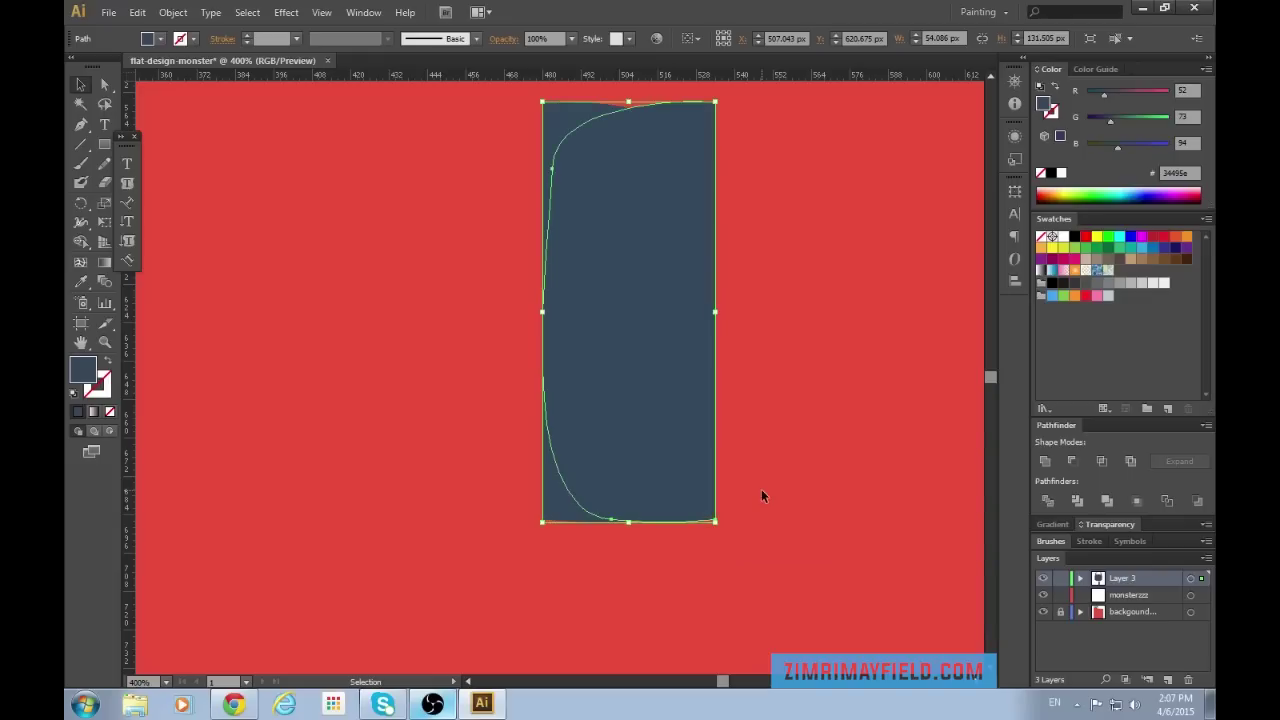
Move the reflected half left until its straight edge meets the original half, at about X 453 px.
key("Left")
key("Left")
key("Left")
key("Left")
key("Left")
key("Left")
key("Left")
key("Left")
key("Left")
key("Left")
key("Left")
key("Left")
key("Left")
key("Left")
key("Left")
key("Left")
key("Left")
key("Left")
key("Left")
key("Left")
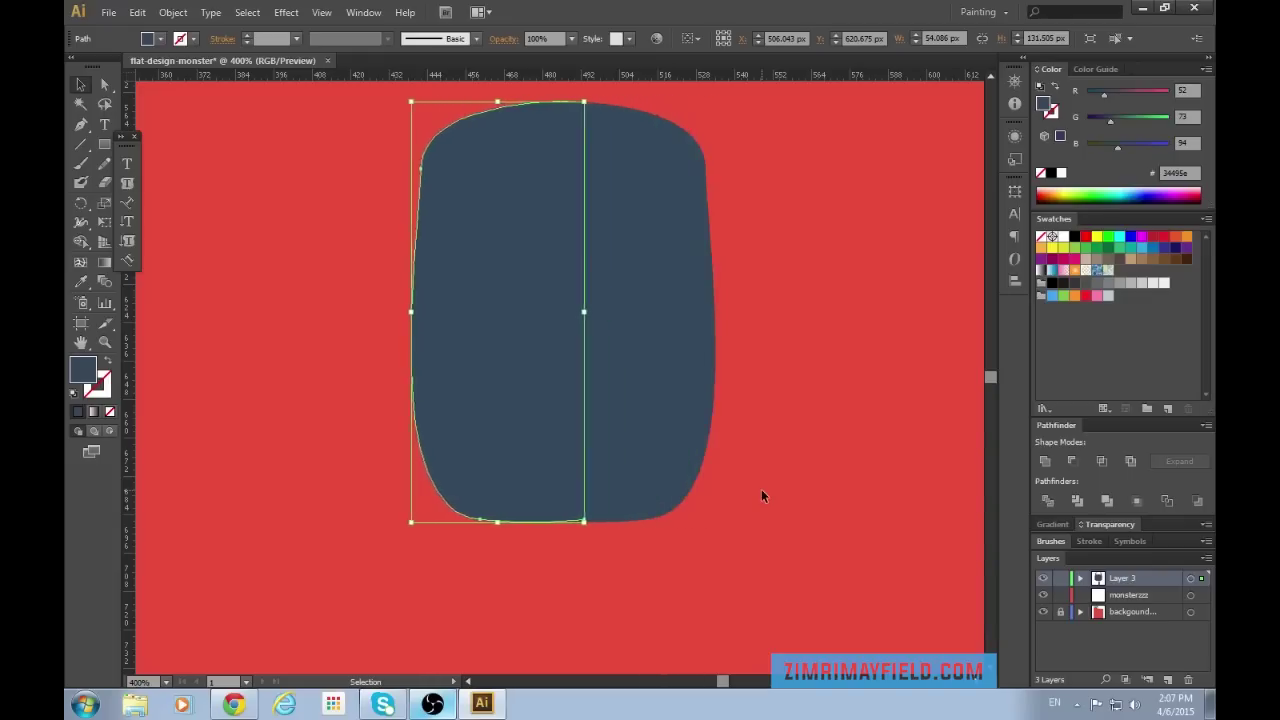
key("Left")
key("Left")
key("Left")
key("Left")
key("Left")
key("Left")
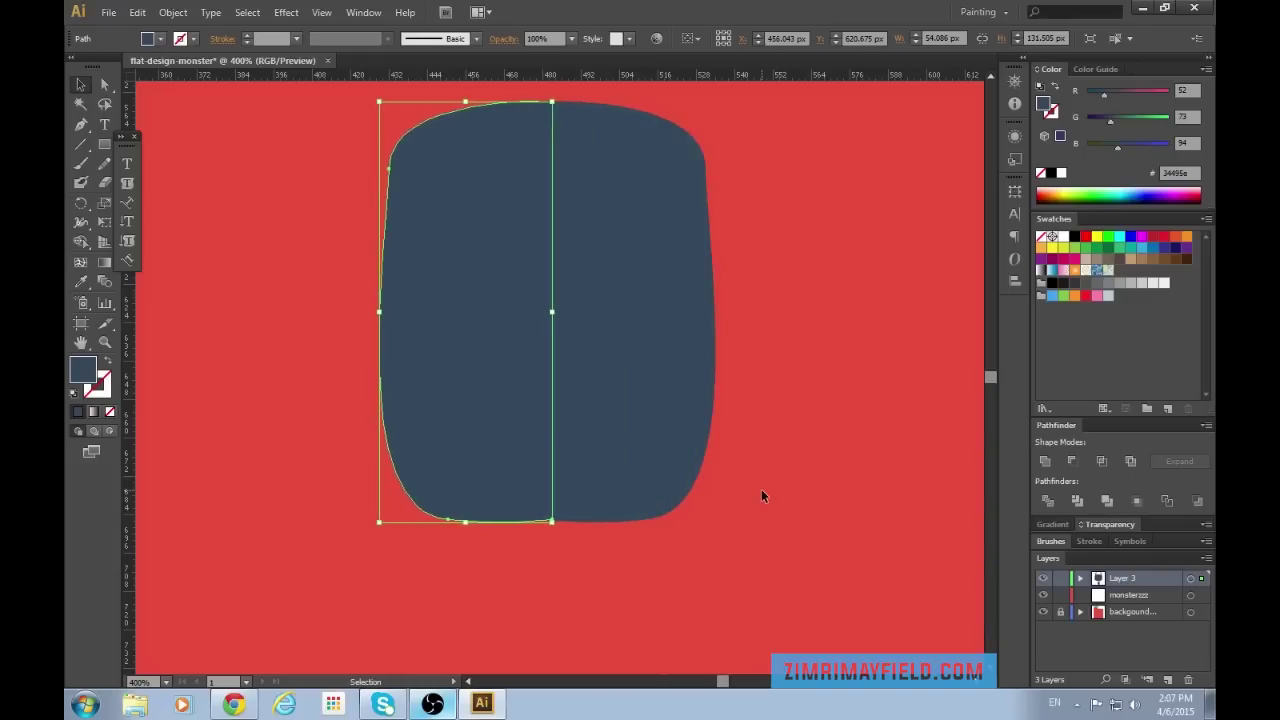
key("Right")
key("Right")
key("Right")
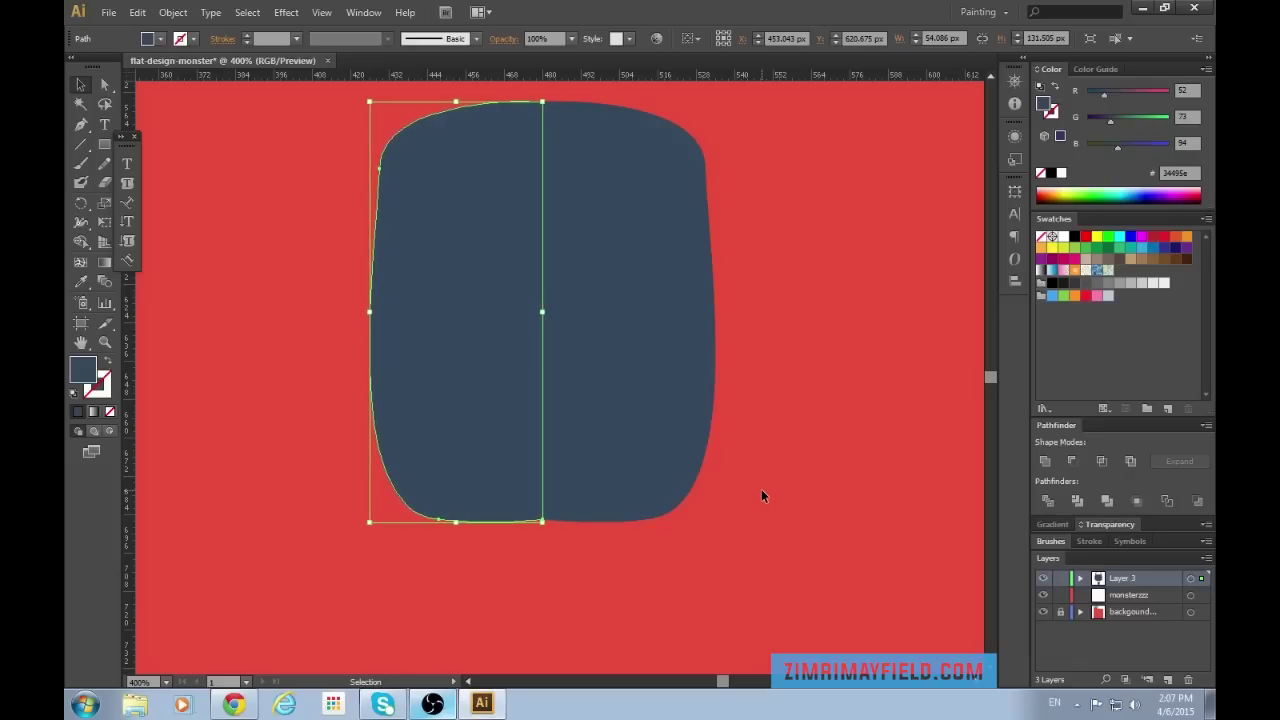
Unite the two lower-body halves into a single shape.
left_click(748, 577)
key("ctrl+a")
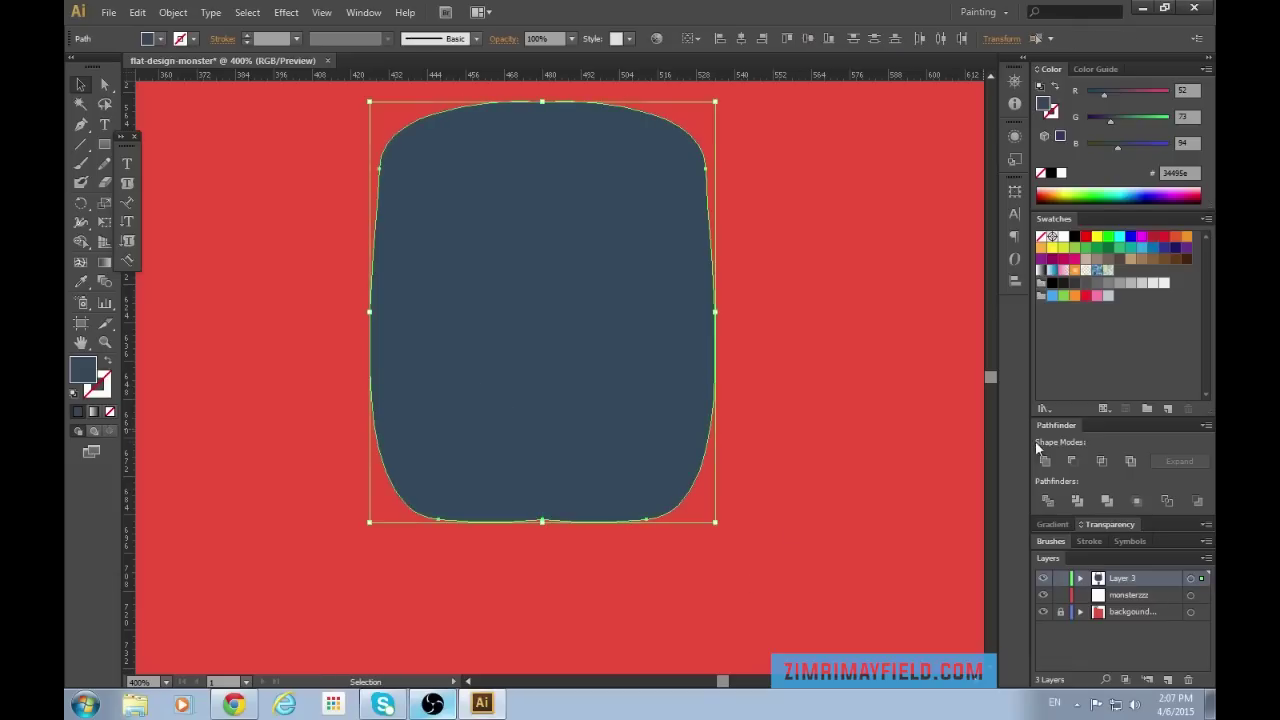
left_click(1042, 465)
left_click(674, 558)
Move the lower body's bottom centre anchor down until the notch becomes one smooth outward curve.
scroll(489, 614, "down", 1)
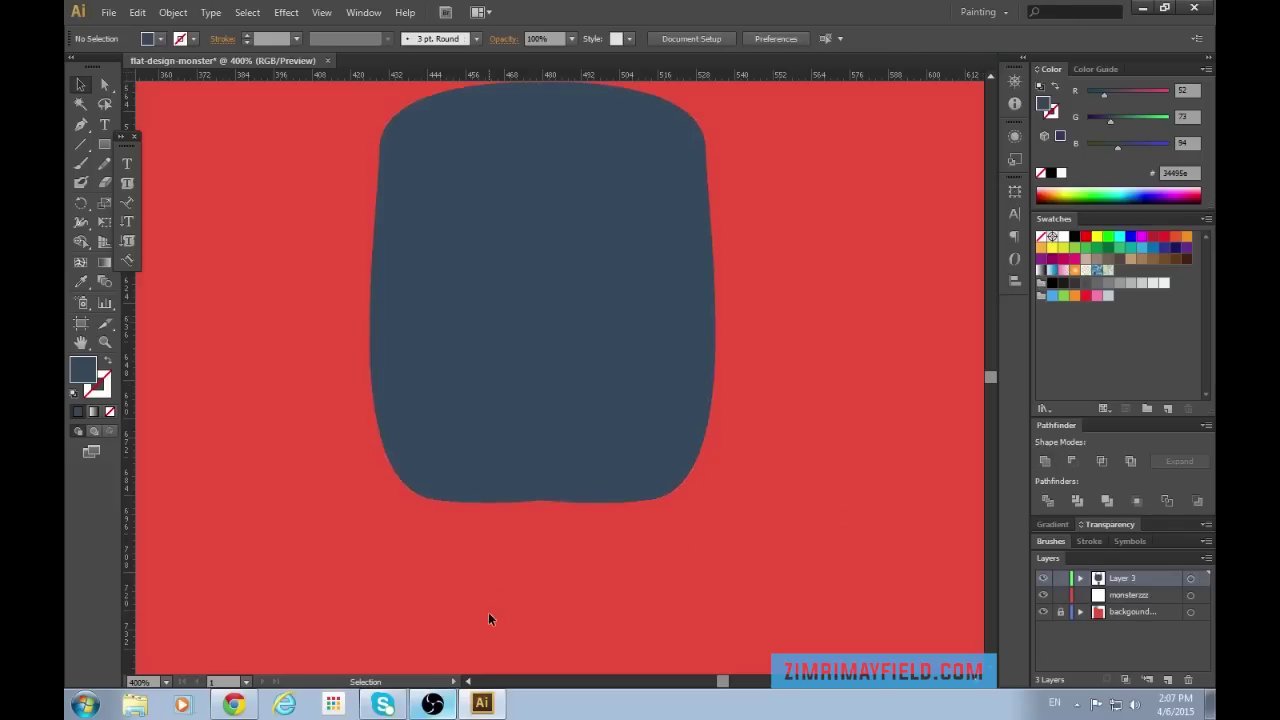
scroll(741, 534, "down", 2)
scroll(605, 536, "up", 2)
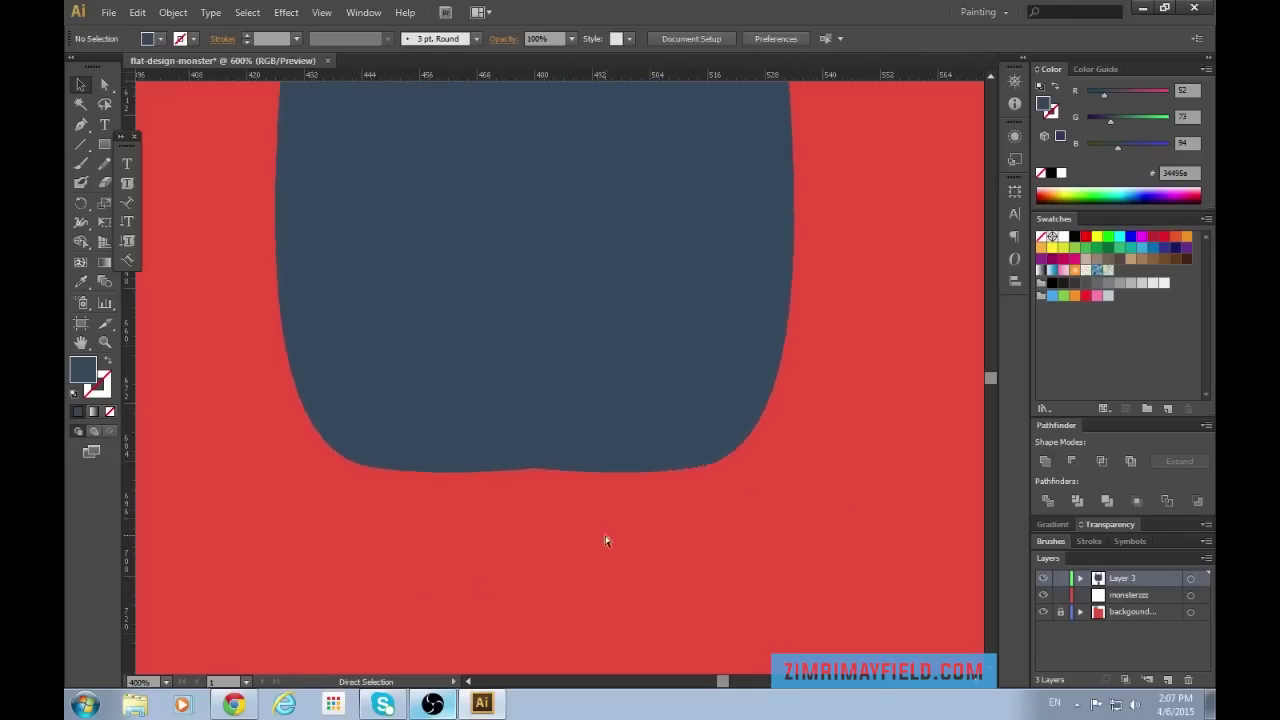
scroll(593, 540, "down", 1)
scroll(597, 537, "up", 1)
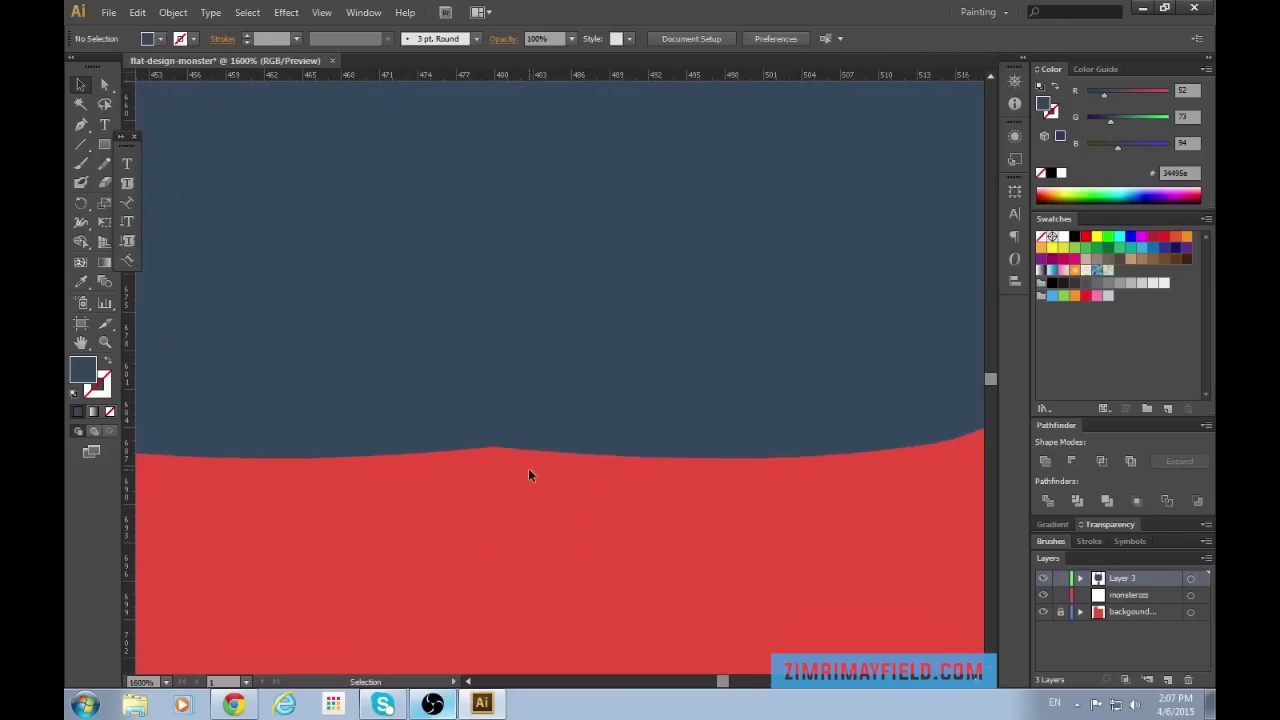
left_click(510, 423)
key("a")
left_click_drag(495, 457, 493, 477)
left_click(694, 544)
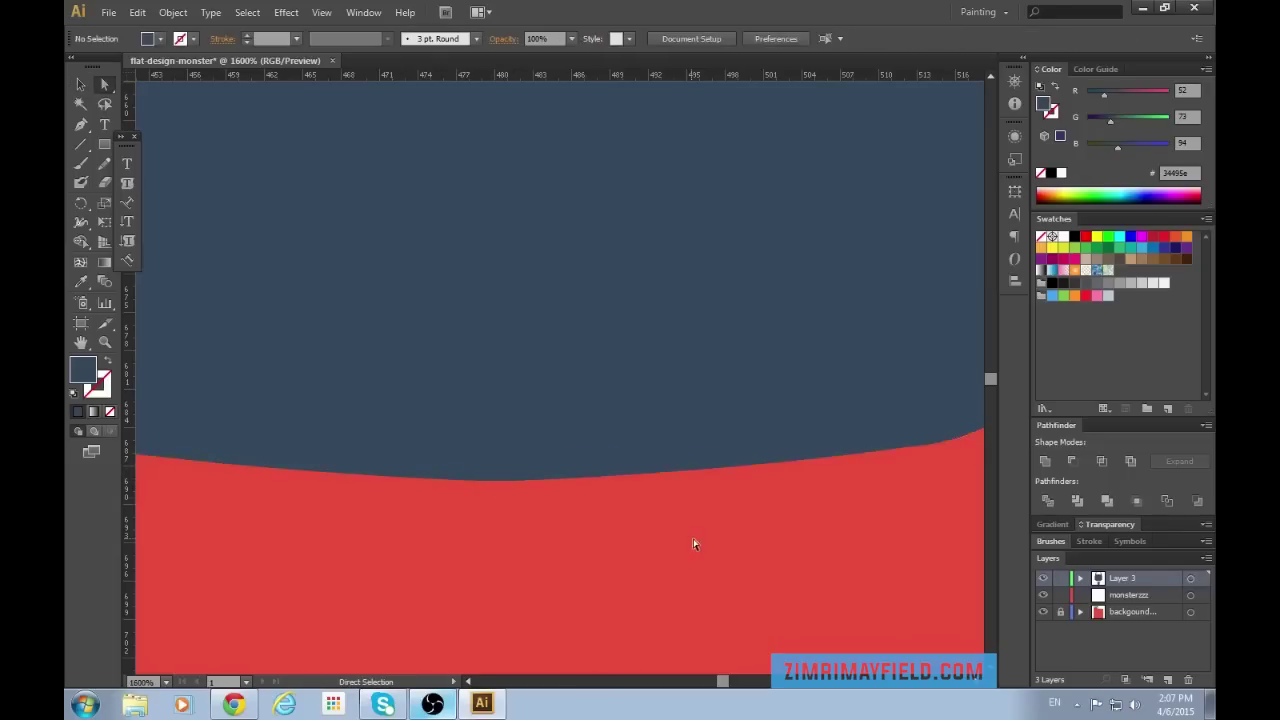
Enlarge the lower body shape about its centre to about 149 x 184 px.
key("ctrl+minus")
key("ctrl+minus")
key("ctrl+minus")
key("ctrl+minus")
key("ctrl+minus")
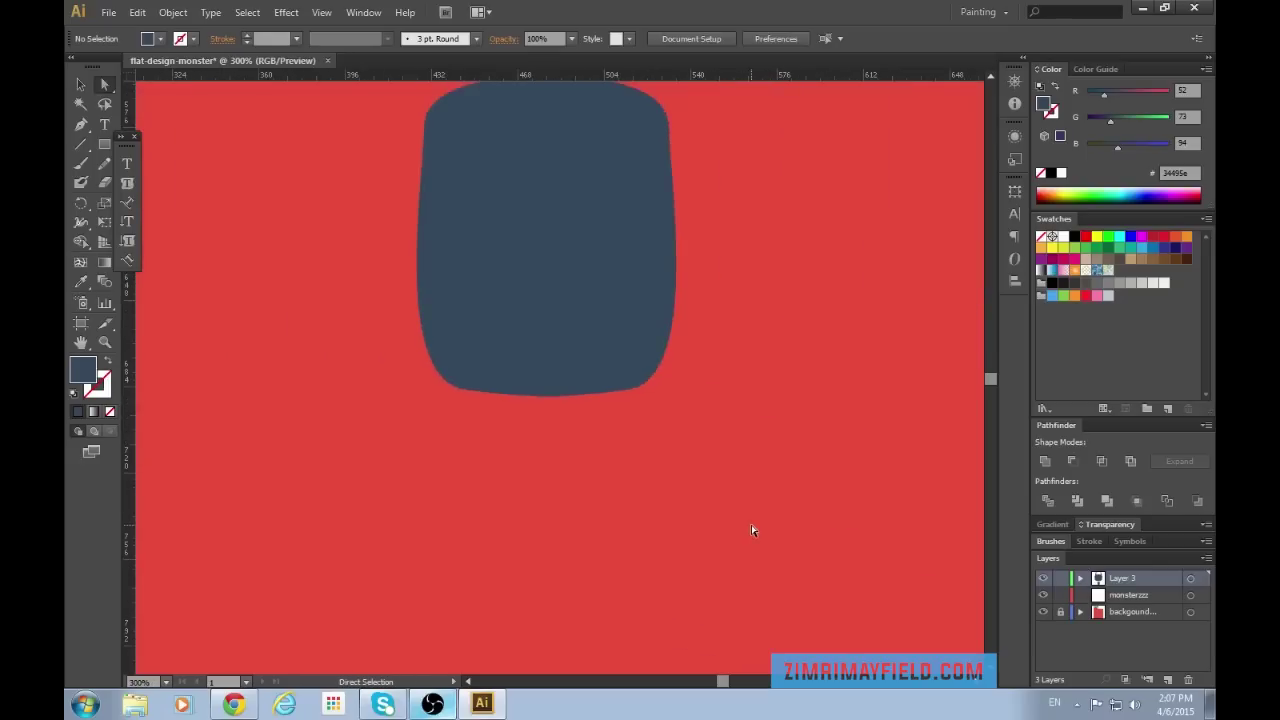
scroll(752, 524, "up", 3)
key("ctrl+minus")
scroll(748, 530, "down", 2)
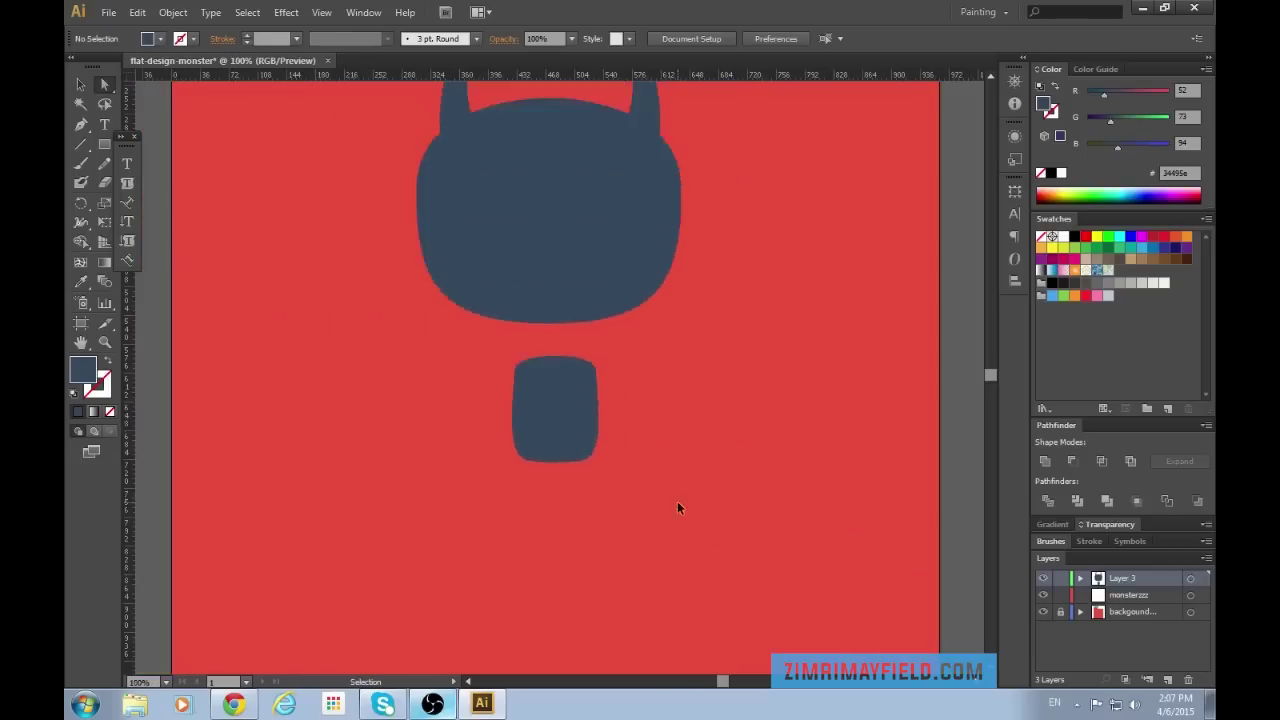
key("a")
scroll(680, 501, "up", 2)
left_click(554, 485)
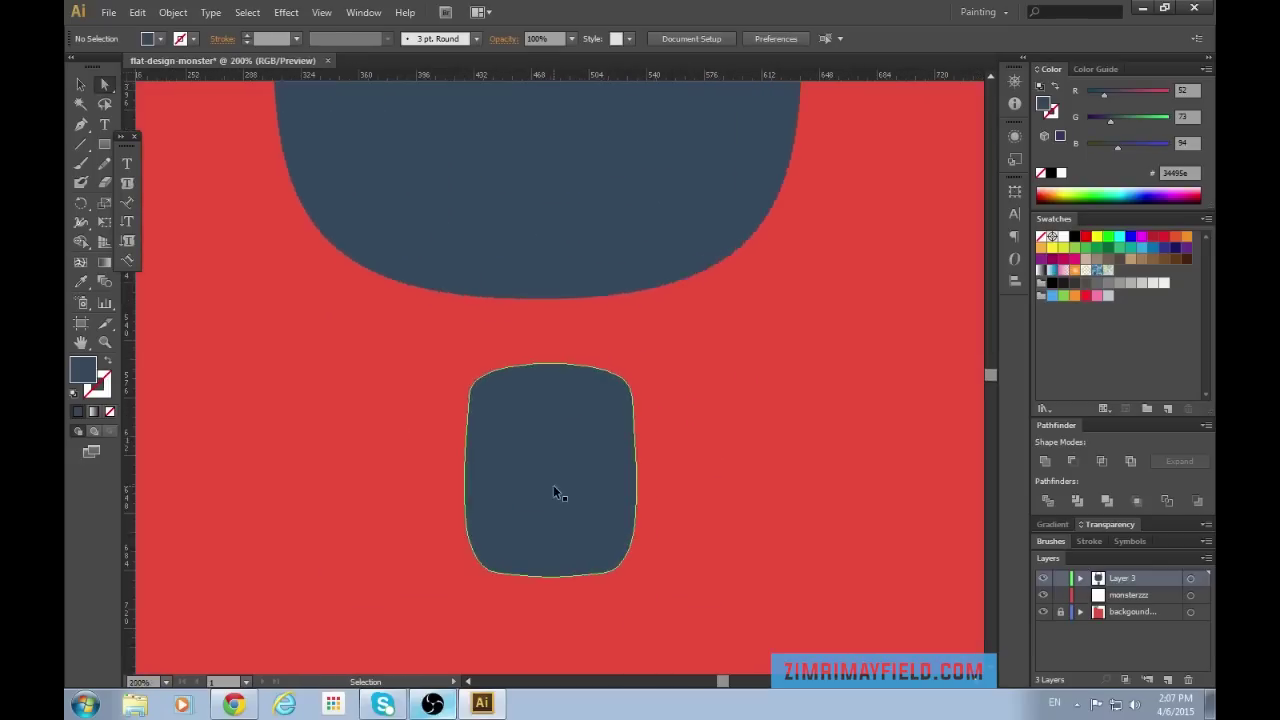
key("v")
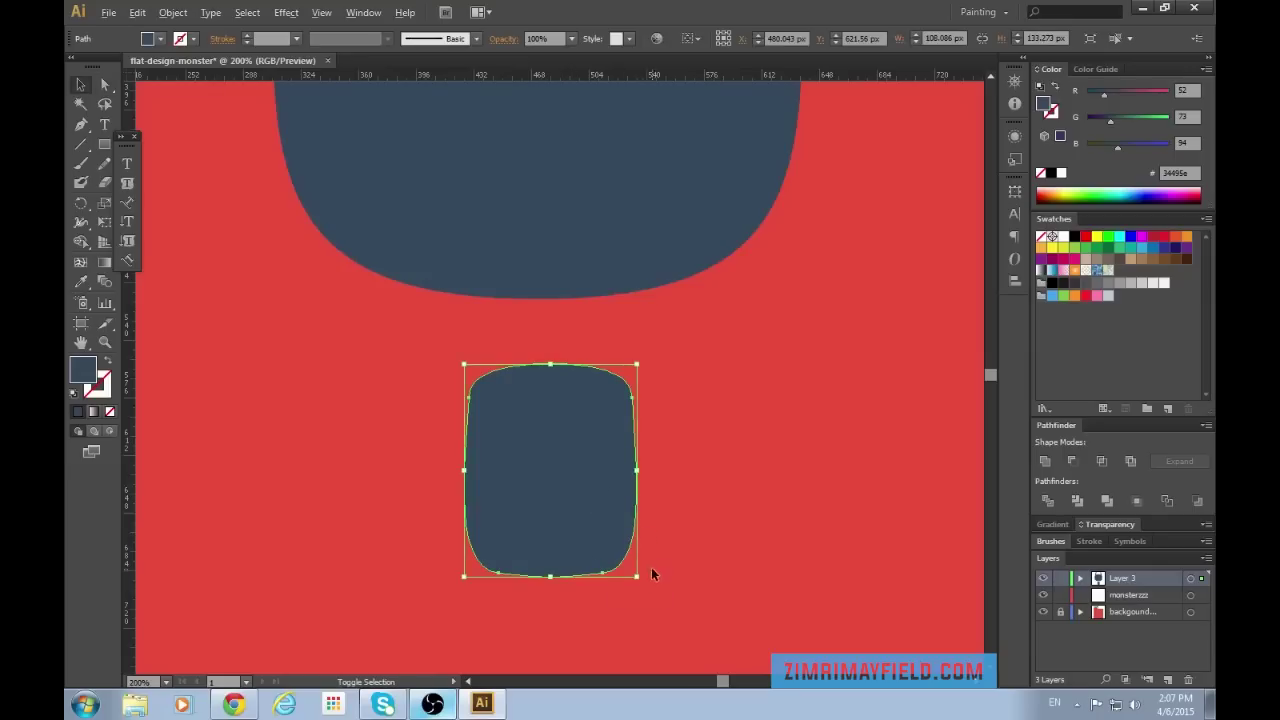
left_click_drag(638, 578, 668, 638)
Move the lower body up until its top meets the head's bottom edge, centred at about X 480, Y 600.6 px.
left_click(669, 498)
left_click_drag(560, 498, 558, 476)
left_click(709, 482)
left_click(624, 512)
key("a")
key("v")
left_click(723, 391)
left_click(586, 214)
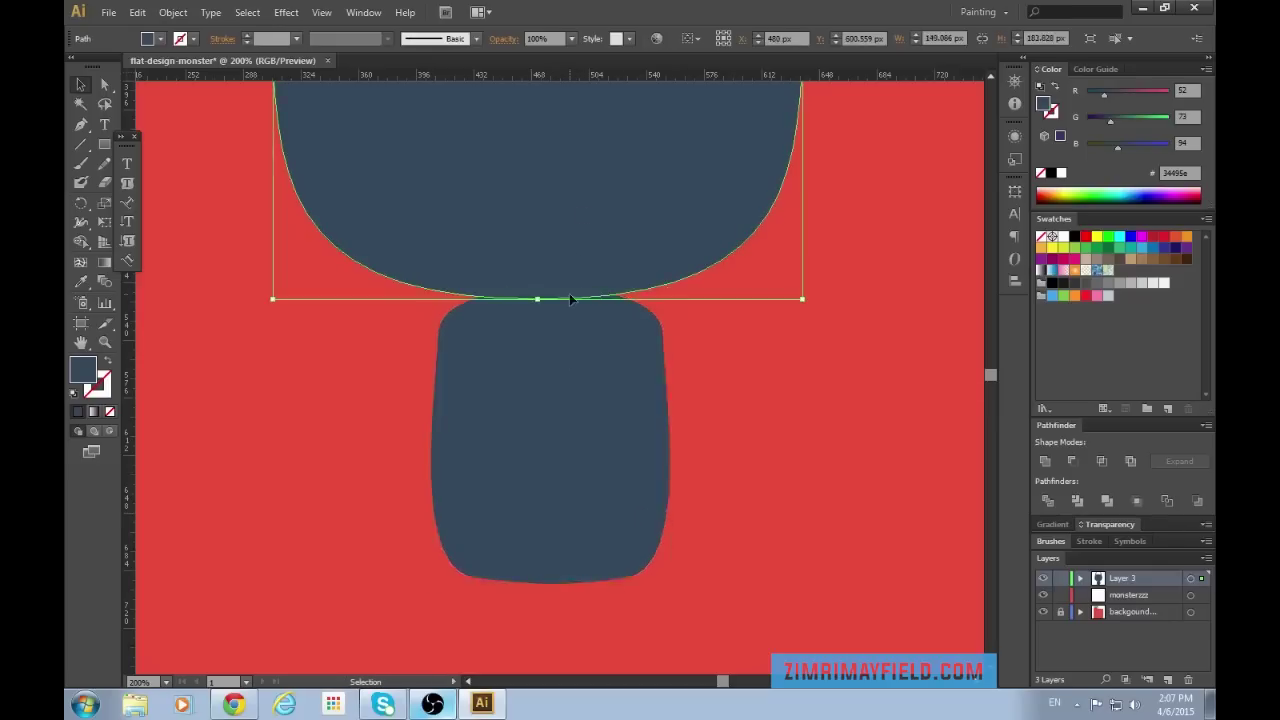
left_click(580, 345)
left_click(733, 365)
Widen the lower body evenly on both sides, keeping its height and centre.
key("ctrl+minus")
key("ctrl+minus")
key("ctrl+minus")
scroll(659, 430, "up", 3)
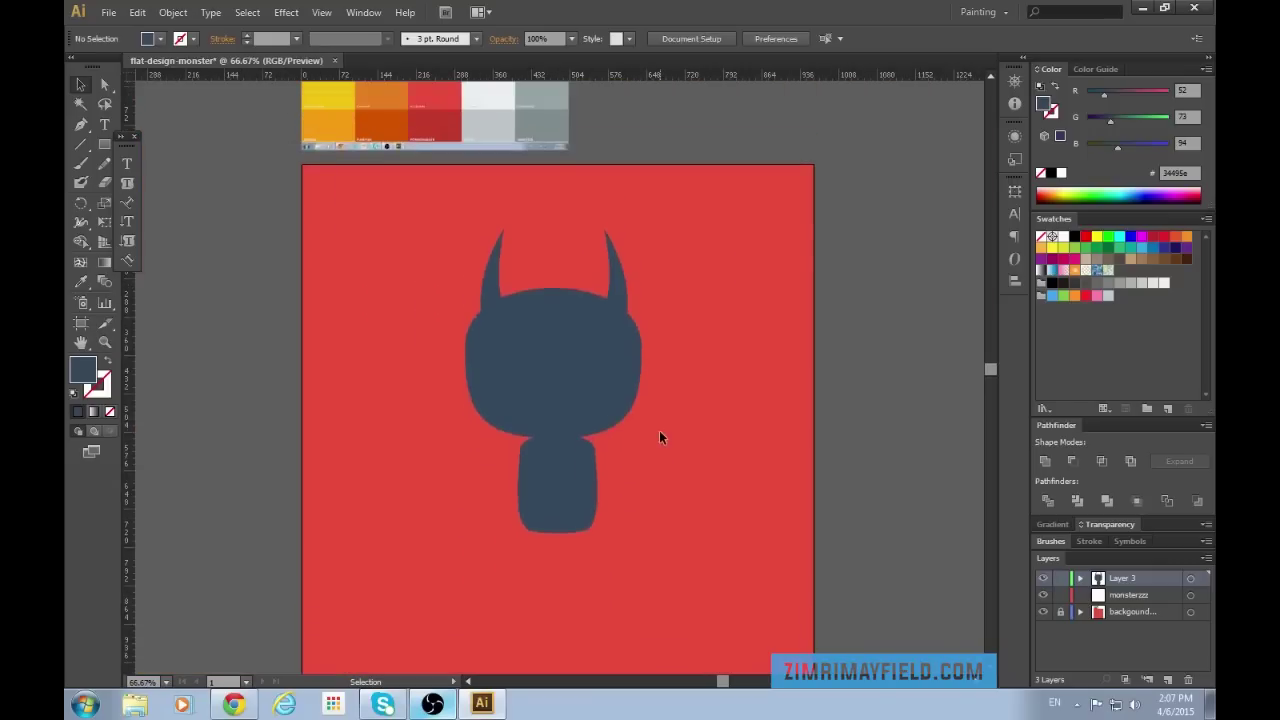
scroll(659, 437, "down", 1)
key("ctrl+plus")
key("ctrl+plus")
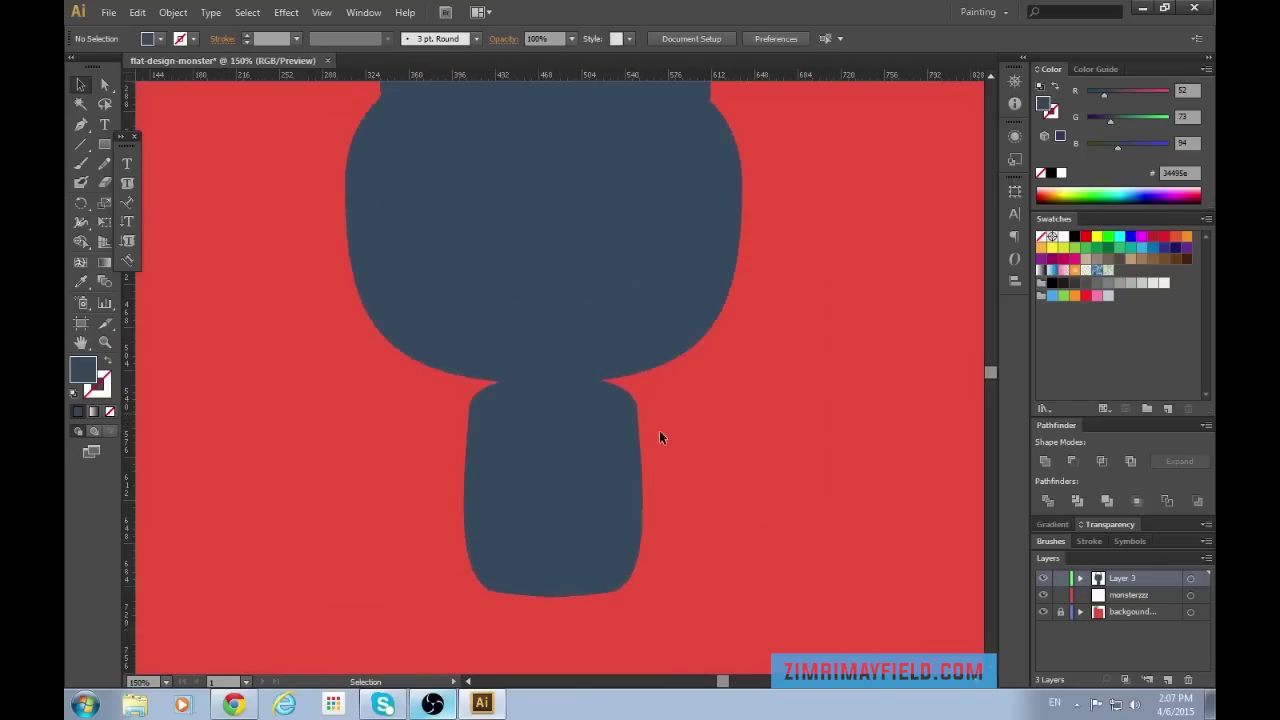
left_click(597, 428)
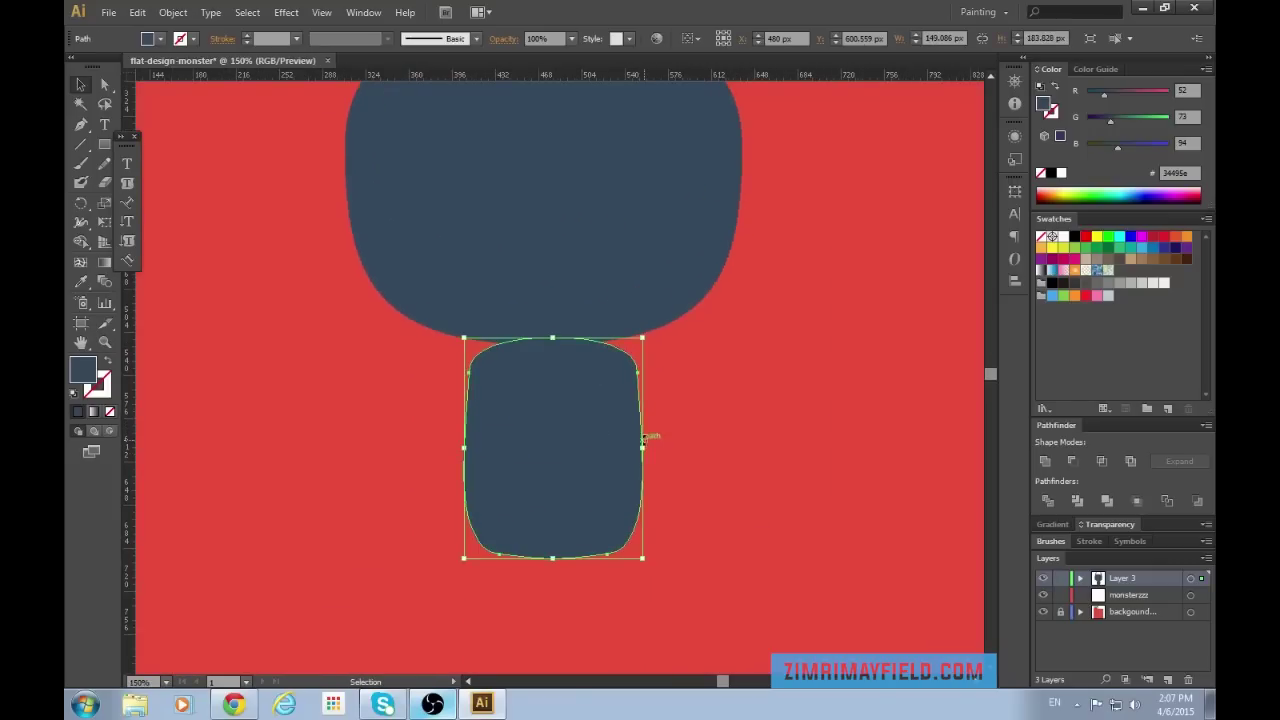
left_click_drag(643, 449, 665, 453)
left_click(740, 470)
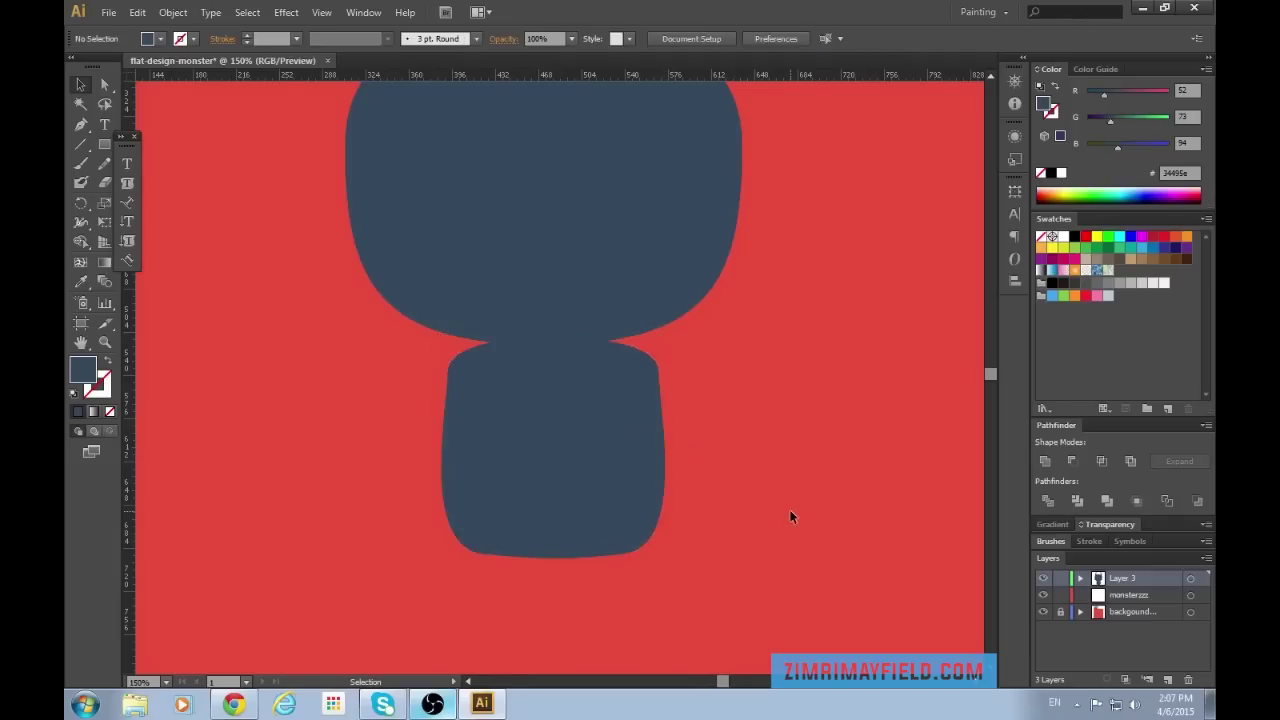
Examine the widened lower body's proportions against the horned head and the whole artboard.
key("ctrl+minus")
key("ctrl+minus")
scroll(692, 507, "down", 3)
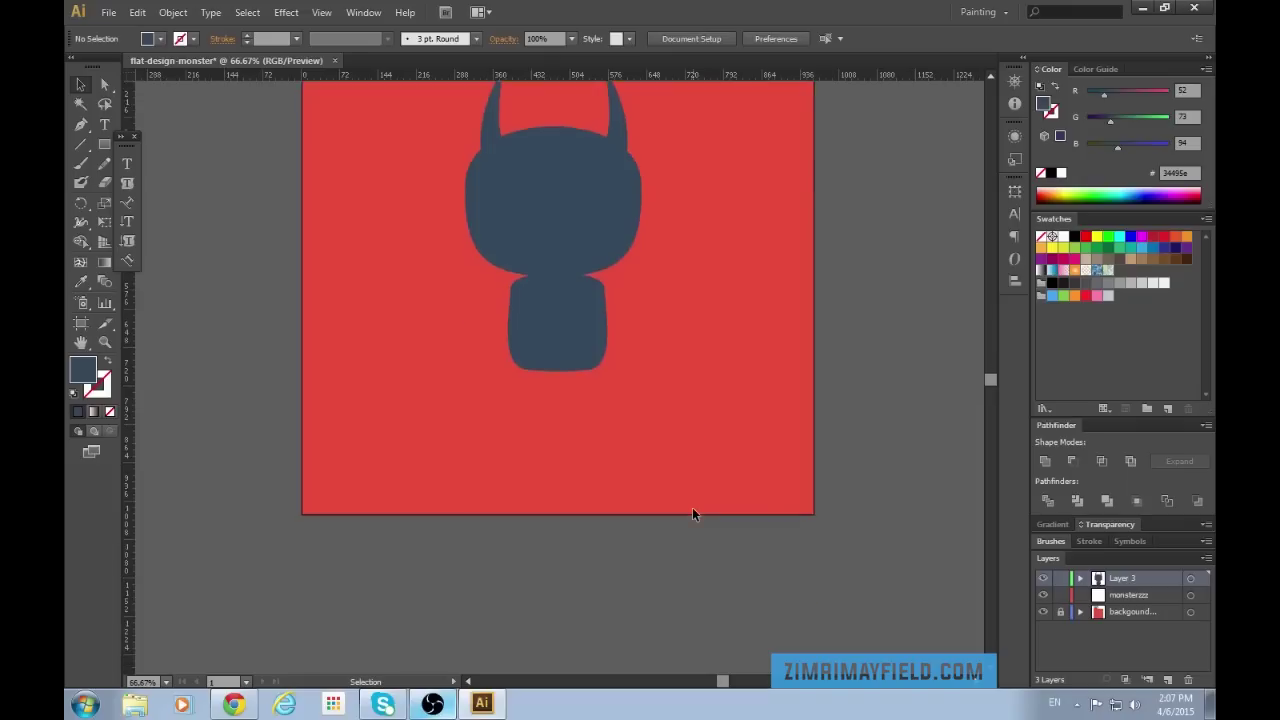
key("ctrl+plus")
key("ctrl+plus")
key("ctrl+plus")
key("ctrl+minus")
key("ctrl+minus")
scroll(692, 507, "up", 5)
scroll(692, 507, "down", 3)
key("ctrl+plus")
key("ctrl+plus")
scroll(692, 507, "up", 2)
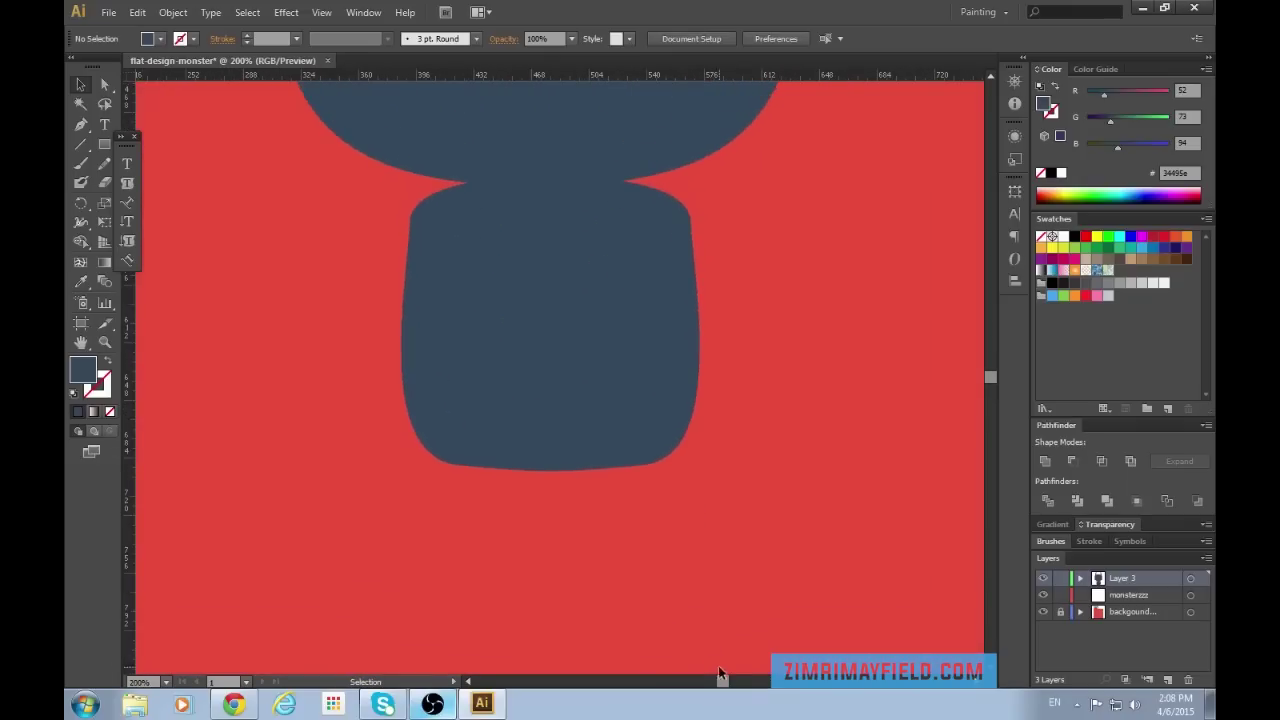
Draw a slim, slanted arm with rounded ends using the Pen tool, from about X 597, Y 536 px to X 621, Y 606 px.
left_click_drag(722, 681, 726, 681)
key("ctrl+plus")
scroll(715, 492, "up", 2)
scroll(716, 498, "up", 1)
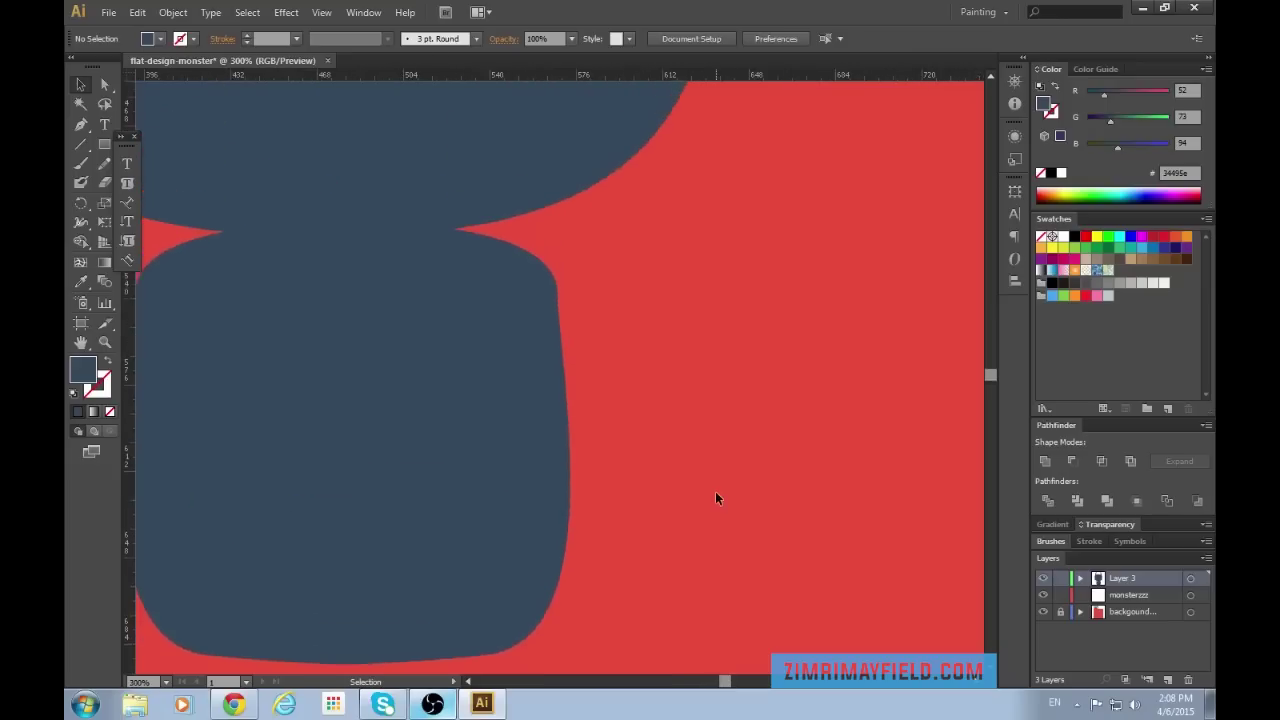
key("ctrl+plus")
key("p")
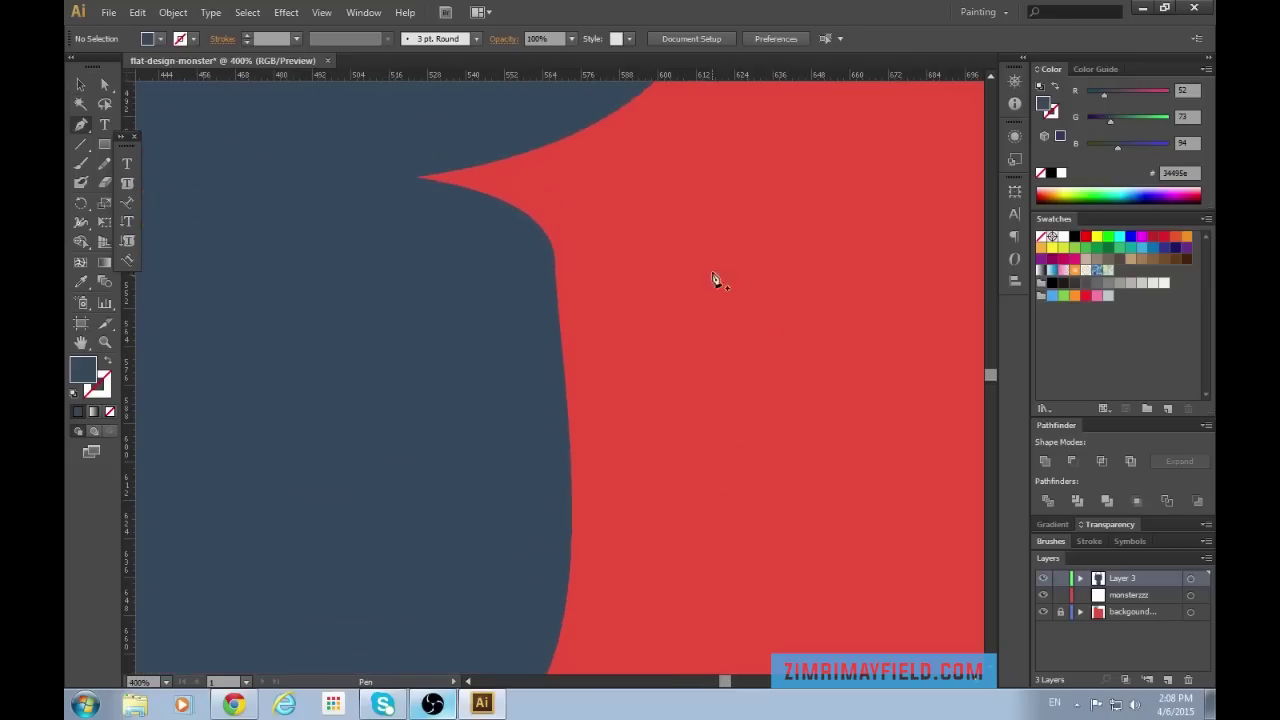
left_click_drag(648, 264, 706, 308)
left_click_drag(759, 457, 705, 466)
left_click(649, 265)
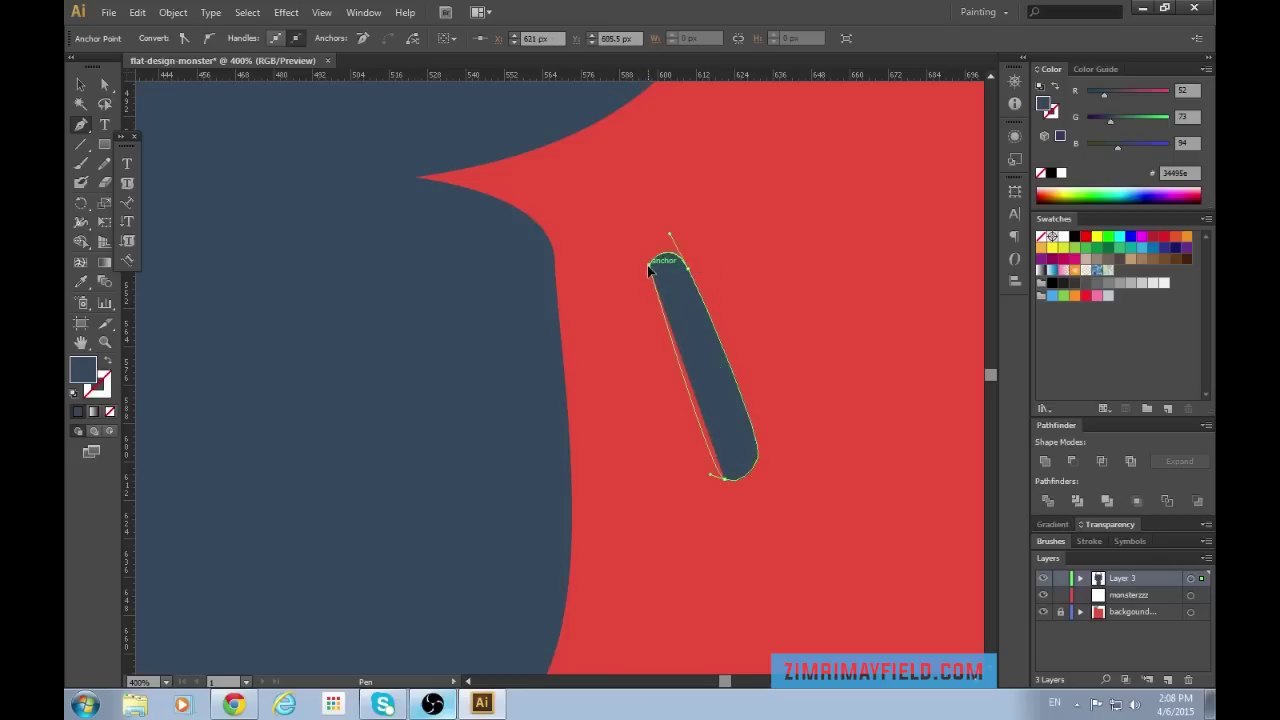
left_click_drag(650, 257, 650, 257)
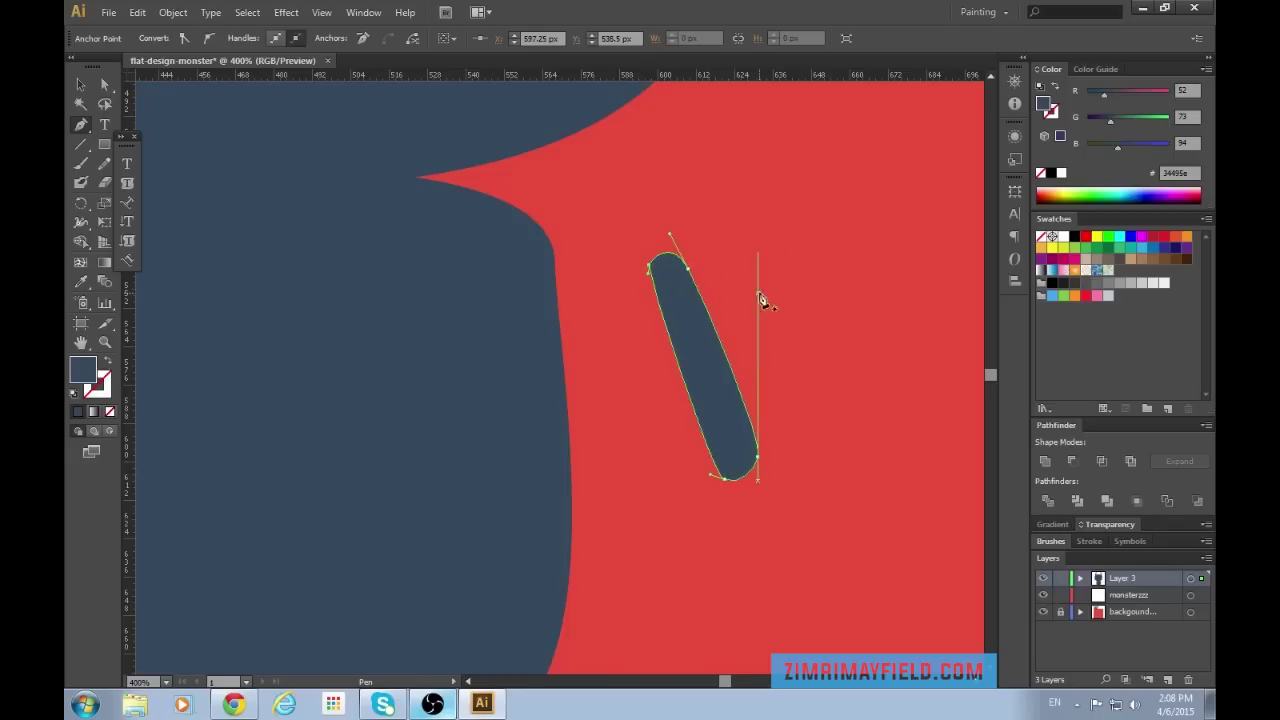
Rotate the arm slightly clockwise so it hangs more steeply, spanning about 28 x 73 px.
key("v")
left_click_drag(768, 247, 781, 262)
key("ctrl+minus")
key("a")
key("ctrl+minus")
key("ctrl+minus")
key("ctrl+minus")
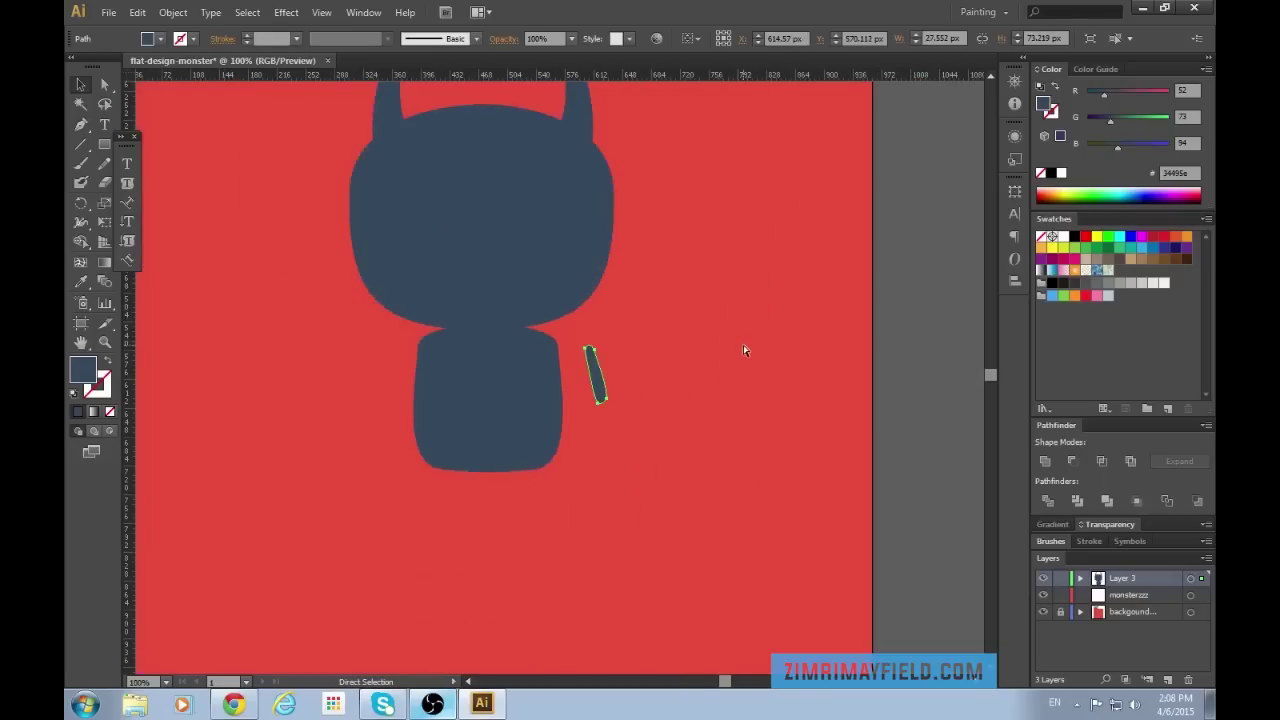
Enlarge the arm to about 52 x 138 px and move it onto the body's right shoulder at about X 585, Y 591 px.
left_click_drag(609, 408, 623, 434)
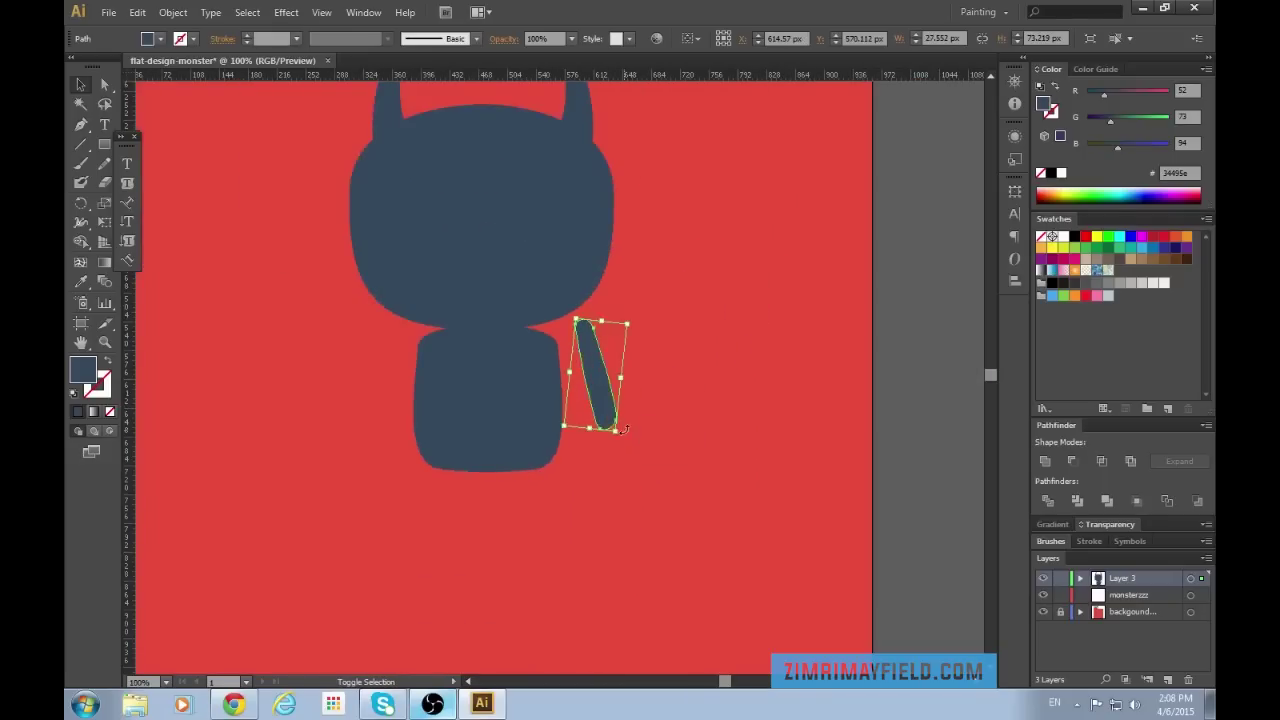
left_click_drag(602, 380, 574, 393)
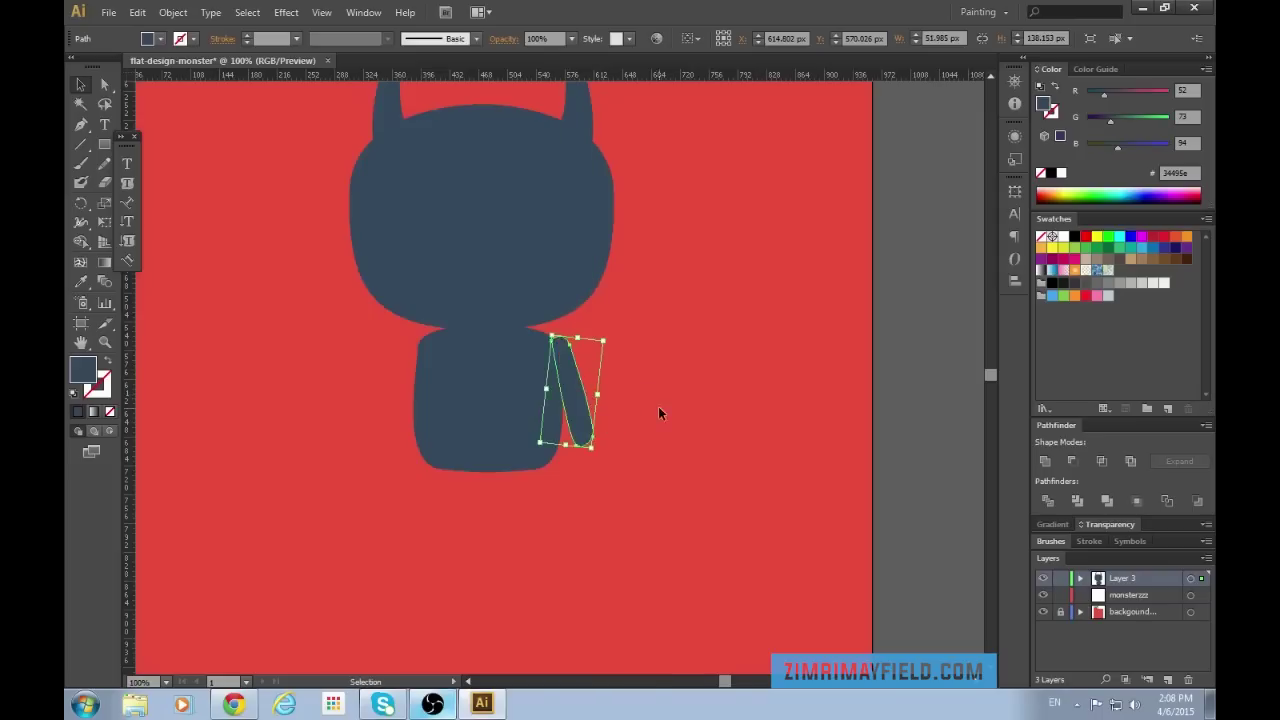
left_click(684, 522)
Rotate the arm slightly outward, spanning about 58 x 137 px, and shift it left into the body.
key("ctrl+plus")
key("ctrl+plus")
key("ctrl+plus")
key("ctrl+plus")
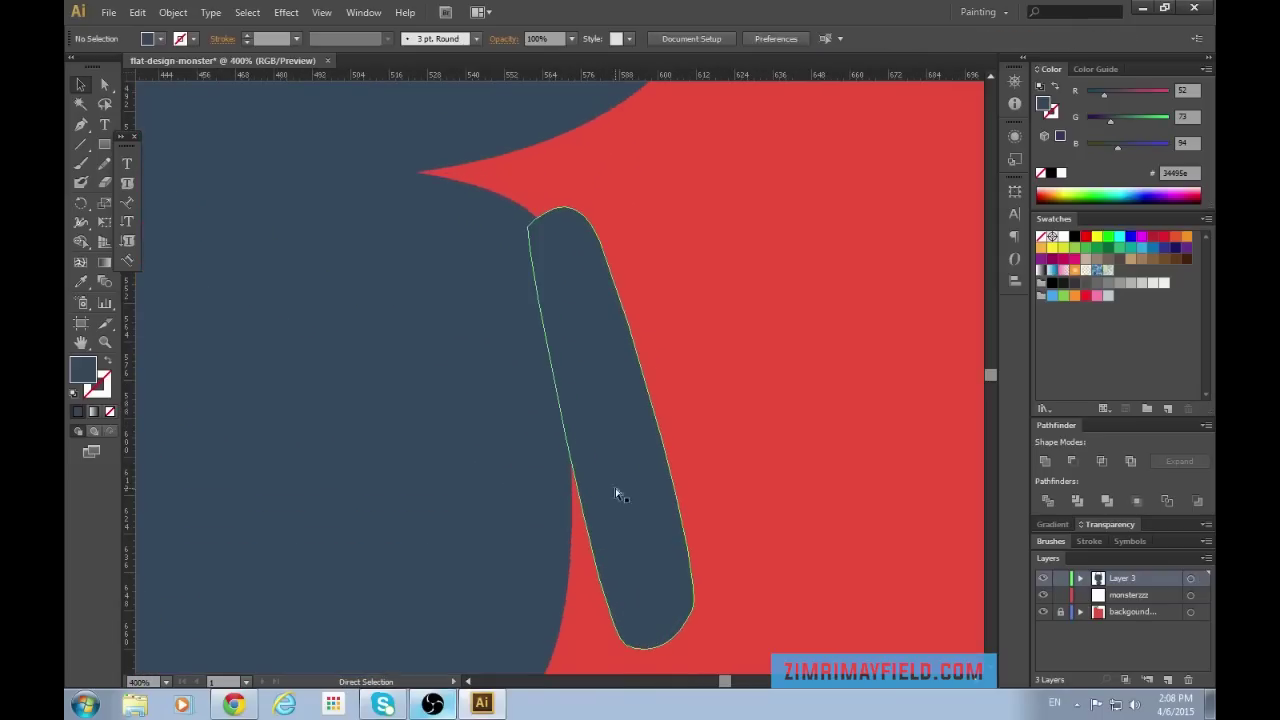
left_click(605, 290)
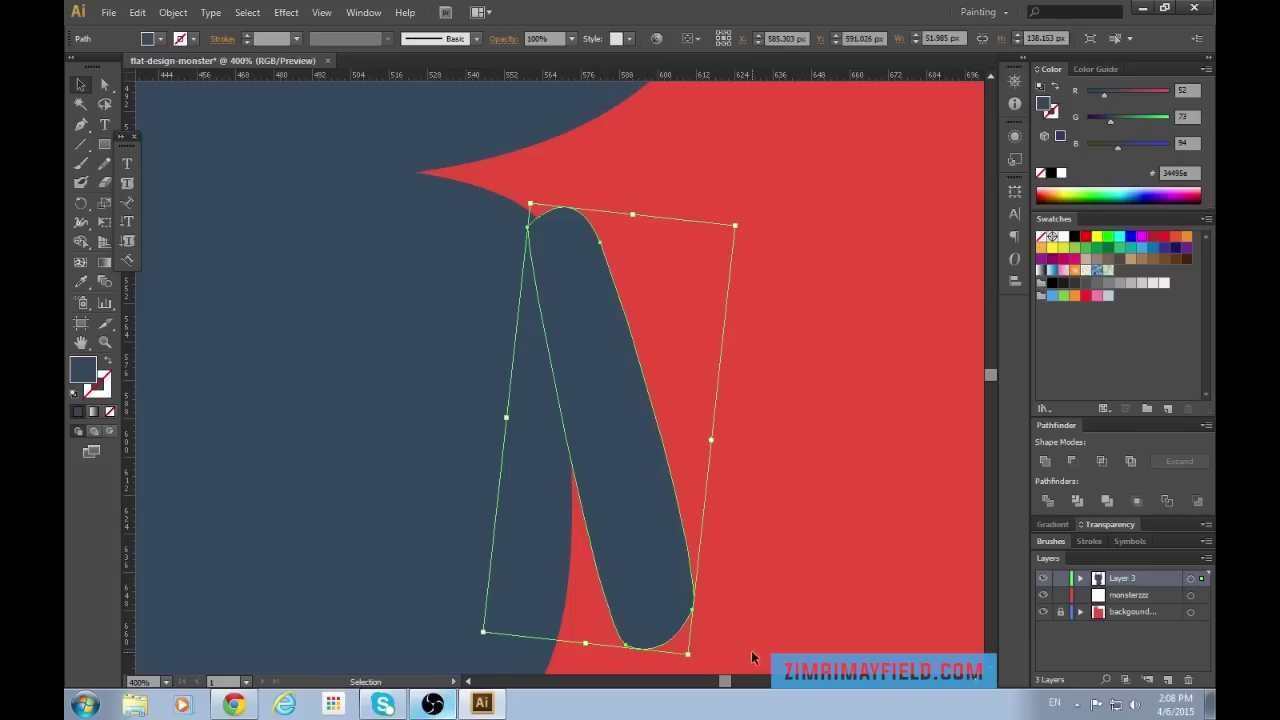
left_click_drag(743, 219, 733, 204)
left_click_drag(559, 339, 520, 336)
left_click(697, 323)
Nudge the arm slightly right and down along the body's shoulder.
key("ctrl+minus")
key("ctrl+minus")
key("ctrl+minus")
key("ctrl+minus")
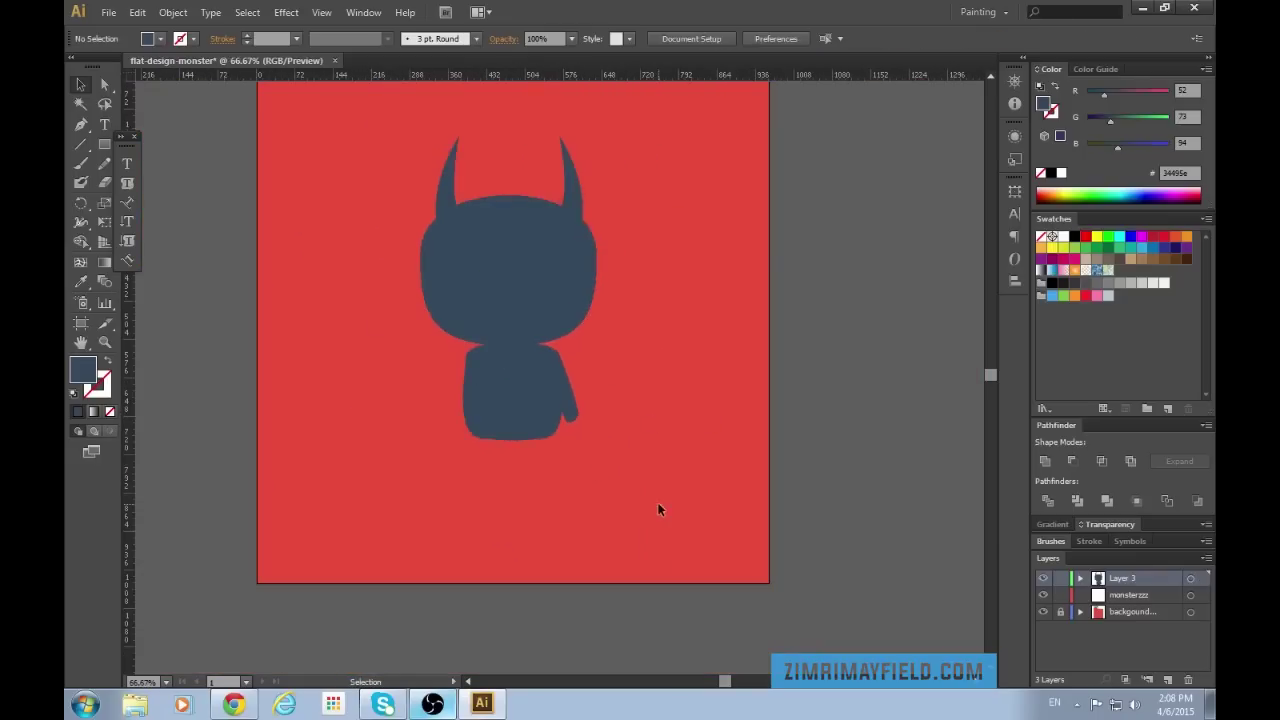
key("ctrl+plus")
key("ctrl+plus")
key("ctrl+plus")
key("ctrl+plus")
left_click_drag(582, 403, 595, 421)
left_click(759, 497)
Shift the arm slightly outward and up to about X 584, Y 586 px.
key("ctrl+minus")
key("ctrl+minus")
key("ctrl+minus")
key("ctrl+plus")
key("ctrl+plus")
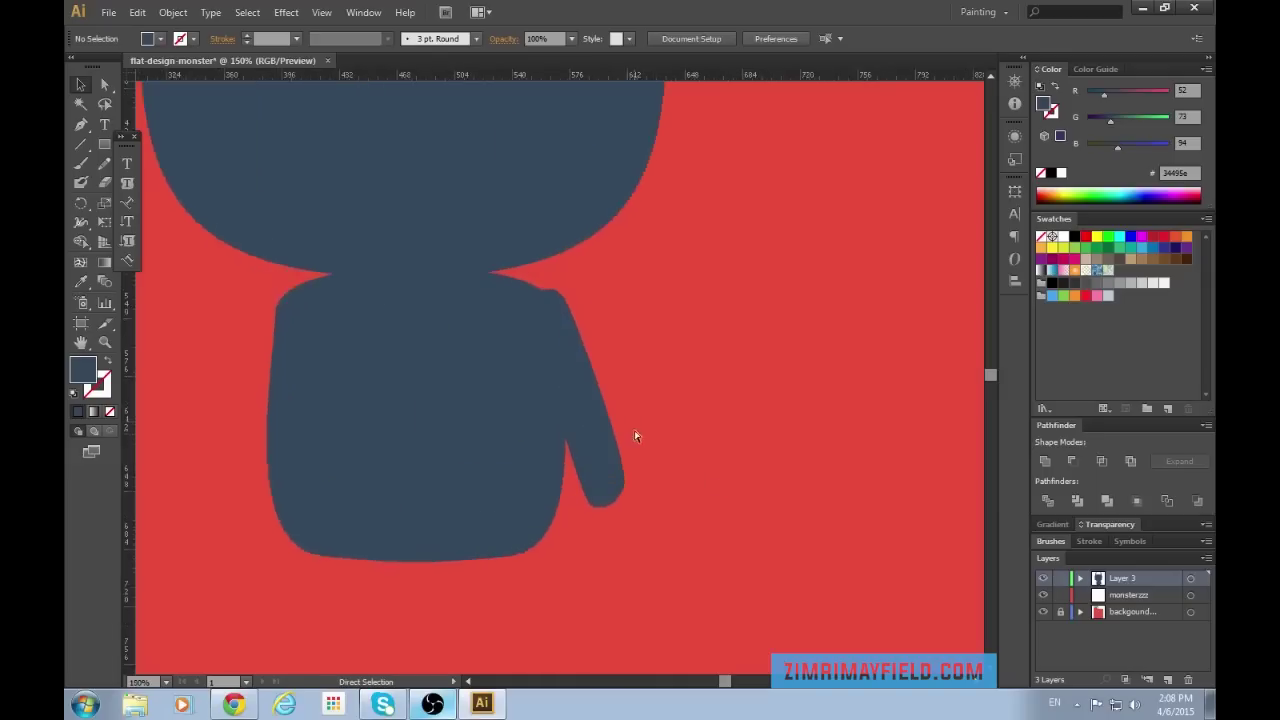
key("ctrl+plus")
left_click_drag(577, 379, 586, 371)
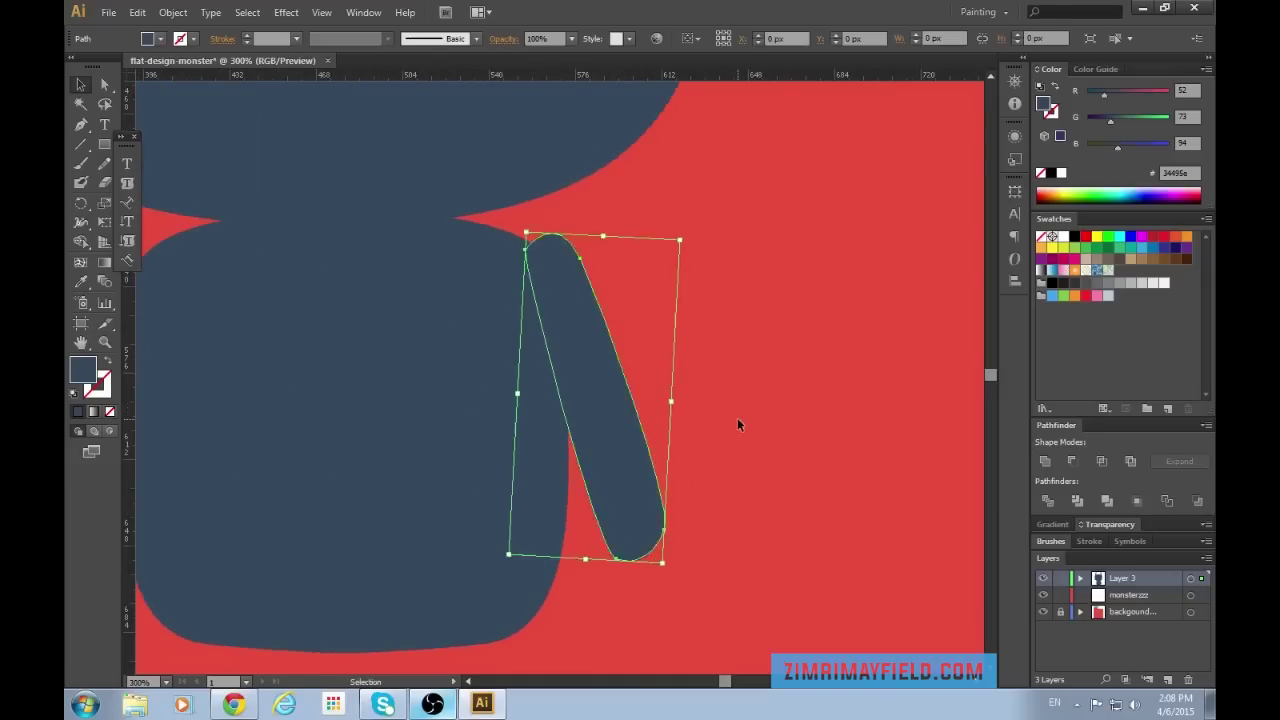
left_click(786, 505)
Move the arm's top inside the shoulder so the outlines flow together, at about X 575, Y 592 px.
key("ctrl+minus")
key("ctrl+minus")
key("ctrl+minus")
key("ctrl+minus")
key("ctrl+plus")
key("ctrl+plus")
key("ctrl+plus")
key("ctrl+plus")
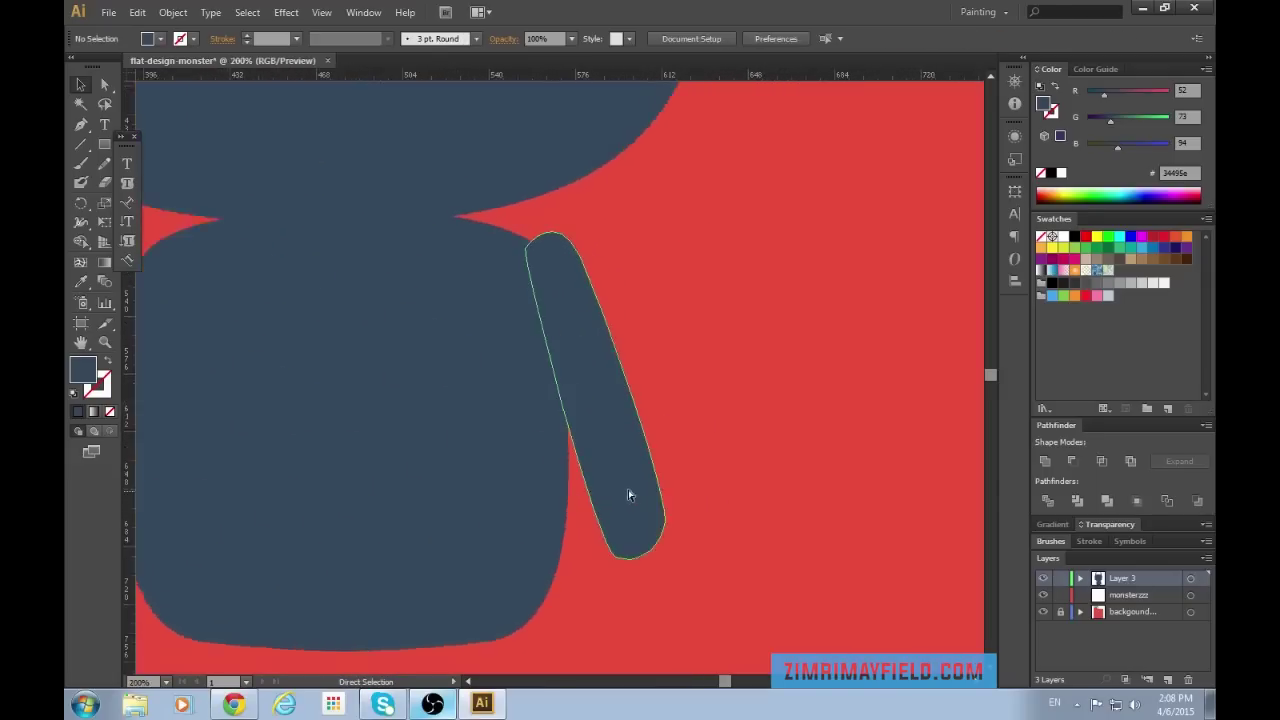
key("ctrl+plus")
key("ctrl+plus")
key("ctrl+plus")
key("v")
left_click(589, 294)
scroll(566, 211, "up", 1)
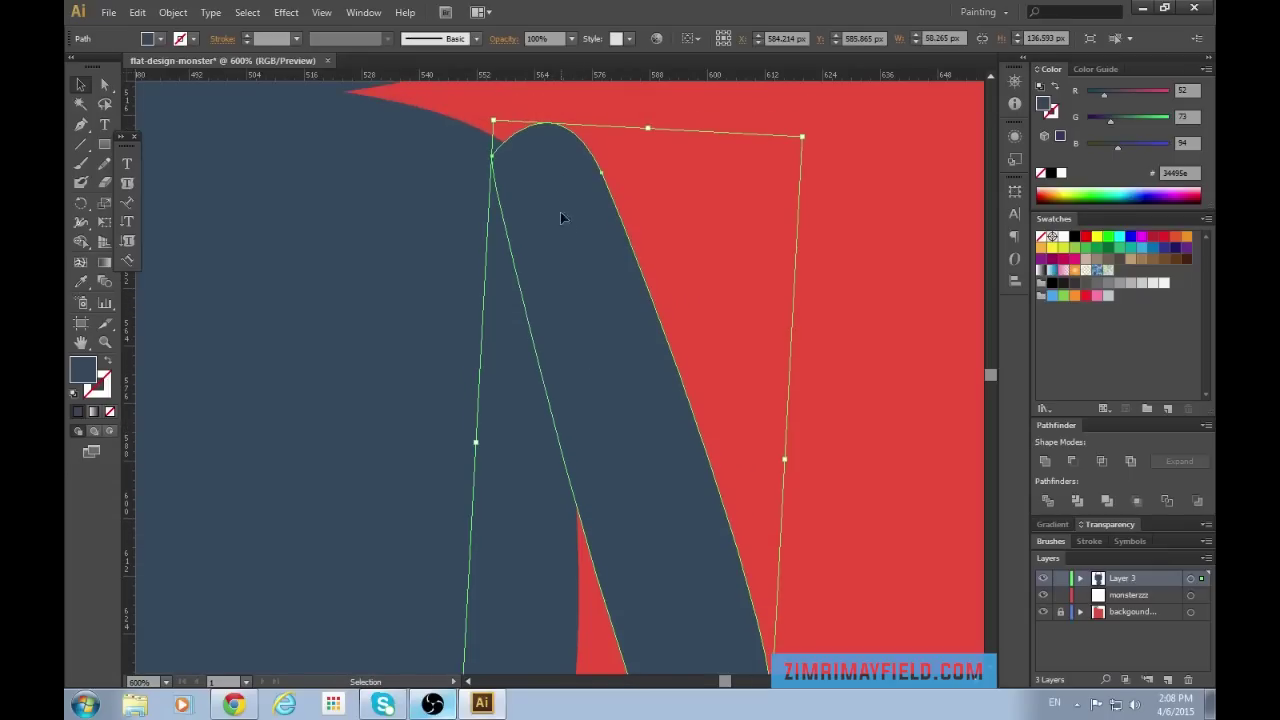
left_click_drag(494, 163, 541, 248)
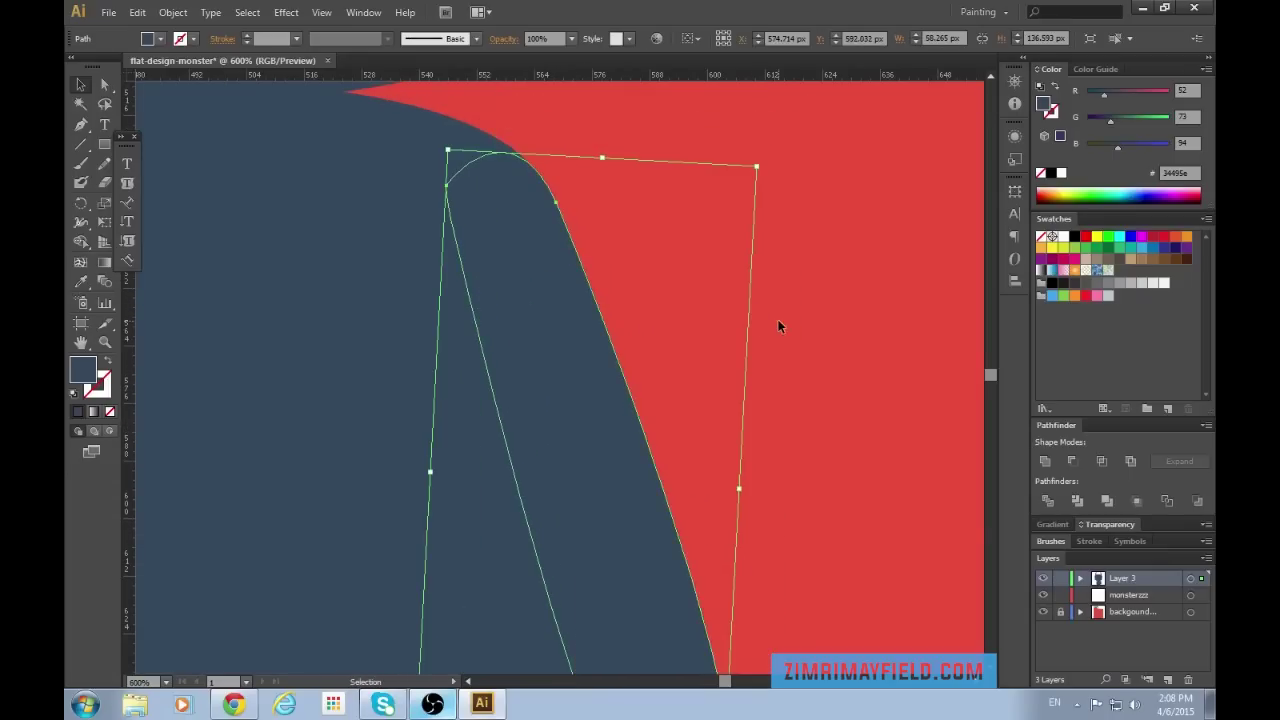
left_click(848, 305)
Lengthen the arm by moving its two lower-end anchors together down and slightly outward.
key("ctrl+minus")
key("ctrl+minus")
key("ctrl+minus")
key("ctrl+minus")
key("ctrl+minus")
key("a")
key("ctrl+plus")
key("ctrl+plus")
key("ctrl+plus")
scroll(672, 550, "down", 1)
key("ctrl+plus")
key("ctrl+plus")
key("v")
left_click(640, 491)
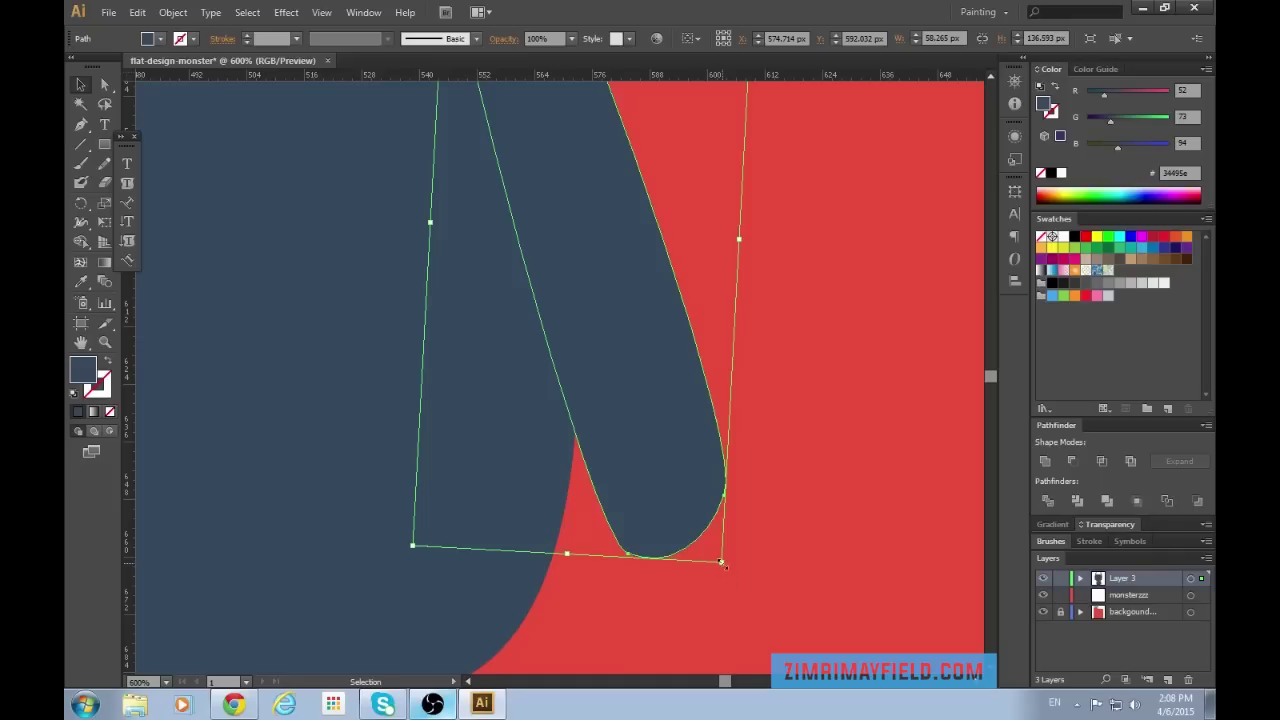
key("a")
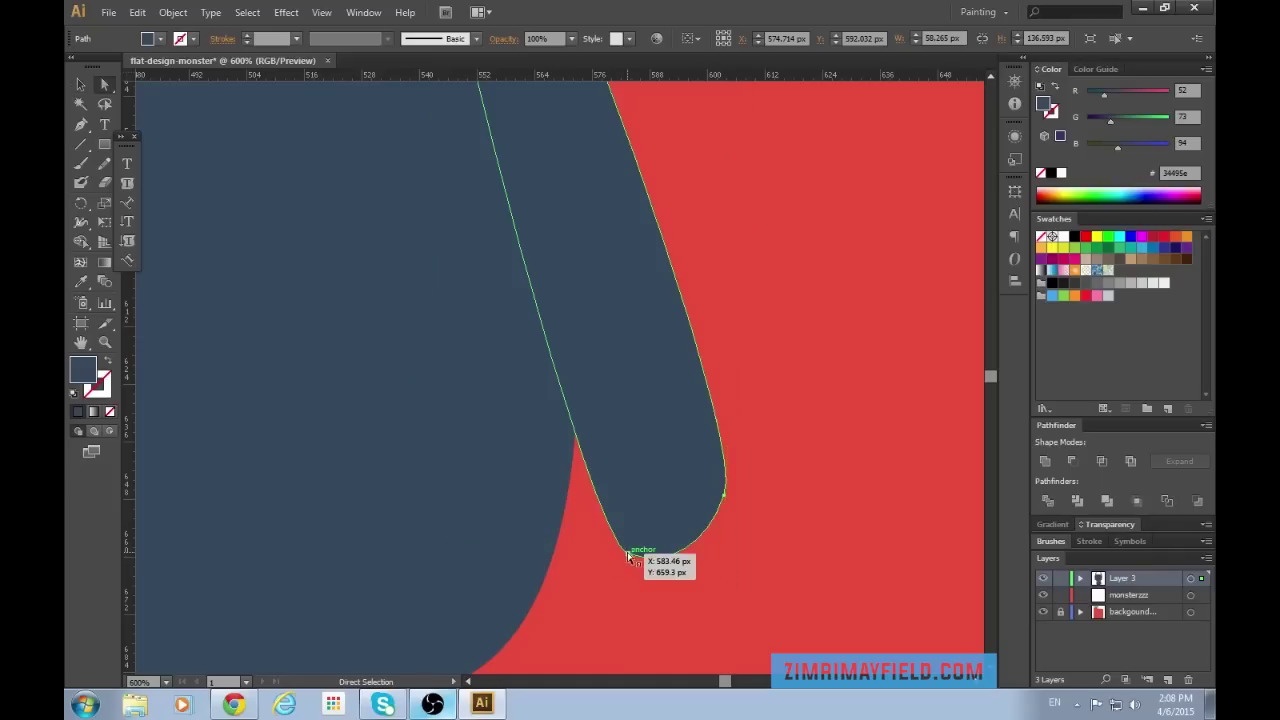
left_click(630, 553)
left_click(723, 497, "shift")
scroll(749, 566, "down", 2)
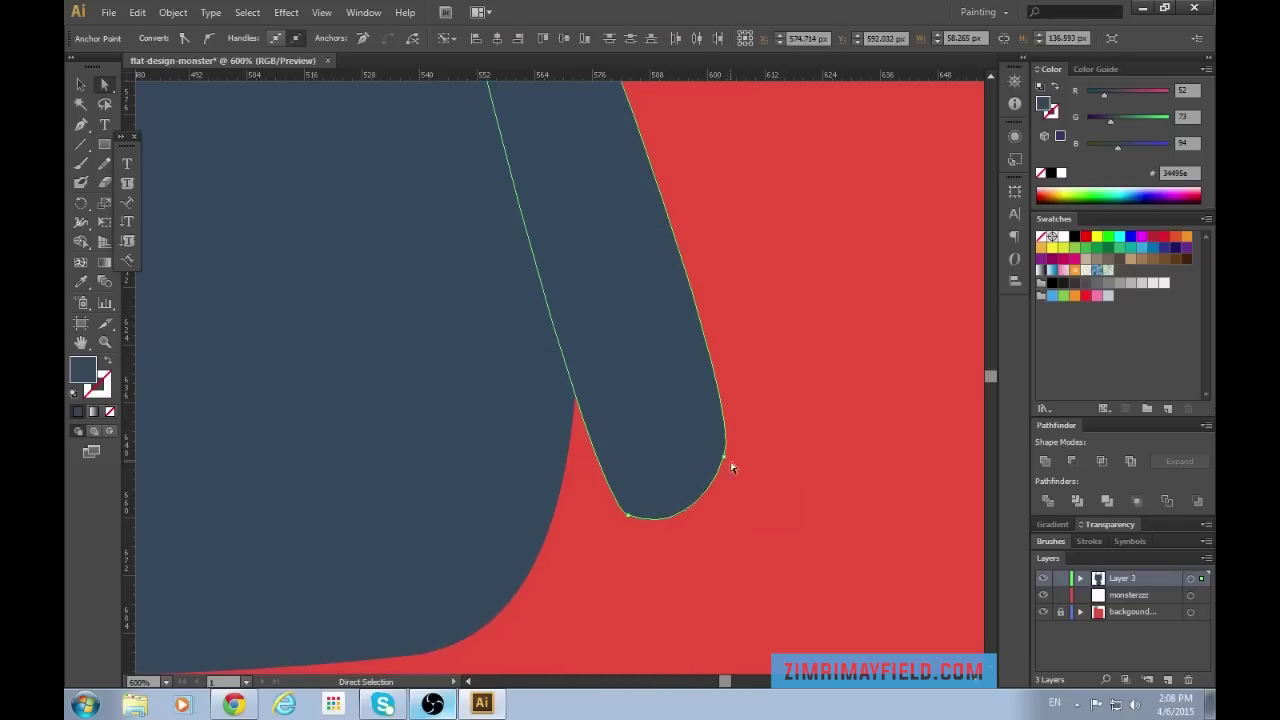
left_click_drag(725, 458, 749, 536)
left_click(799, 522)
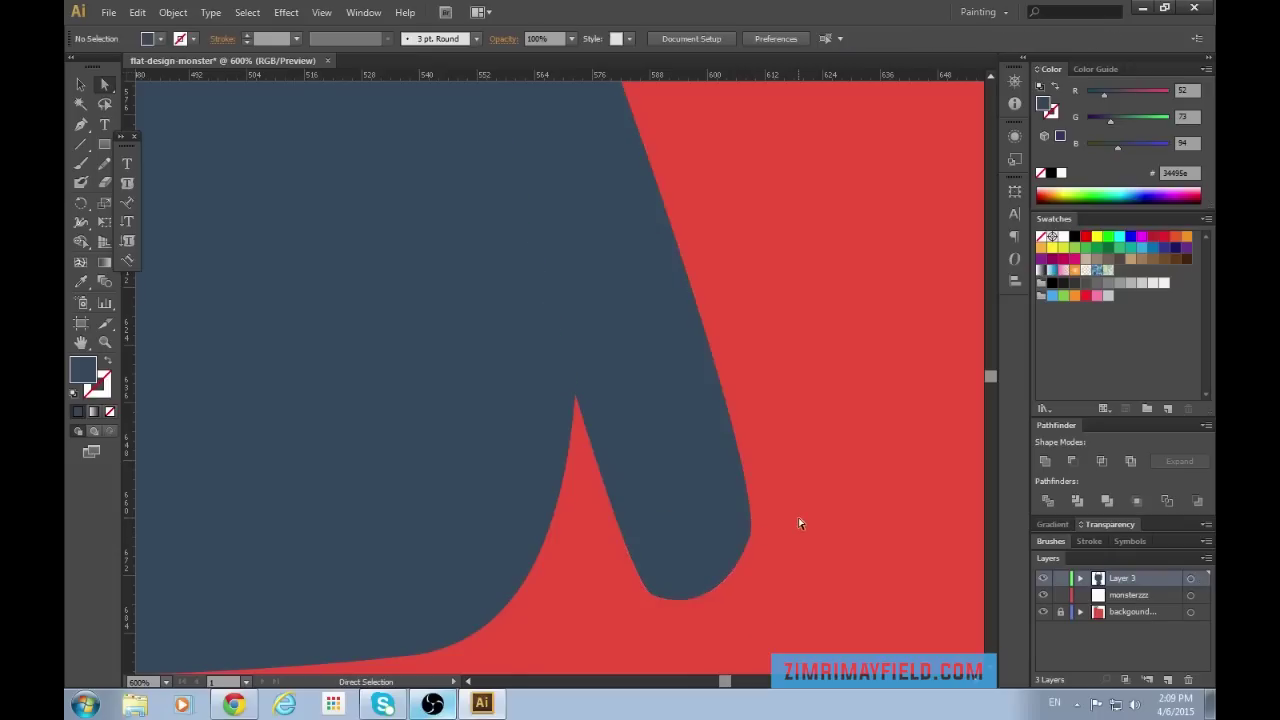
Paste a copy of the arm in front of the original and reflect it across the vertical axis.
key("ctrl+minus")
key("ctrl+minus")
key("ctrl+minus")
key("ctrl+minus")
key("ctrl+plus")
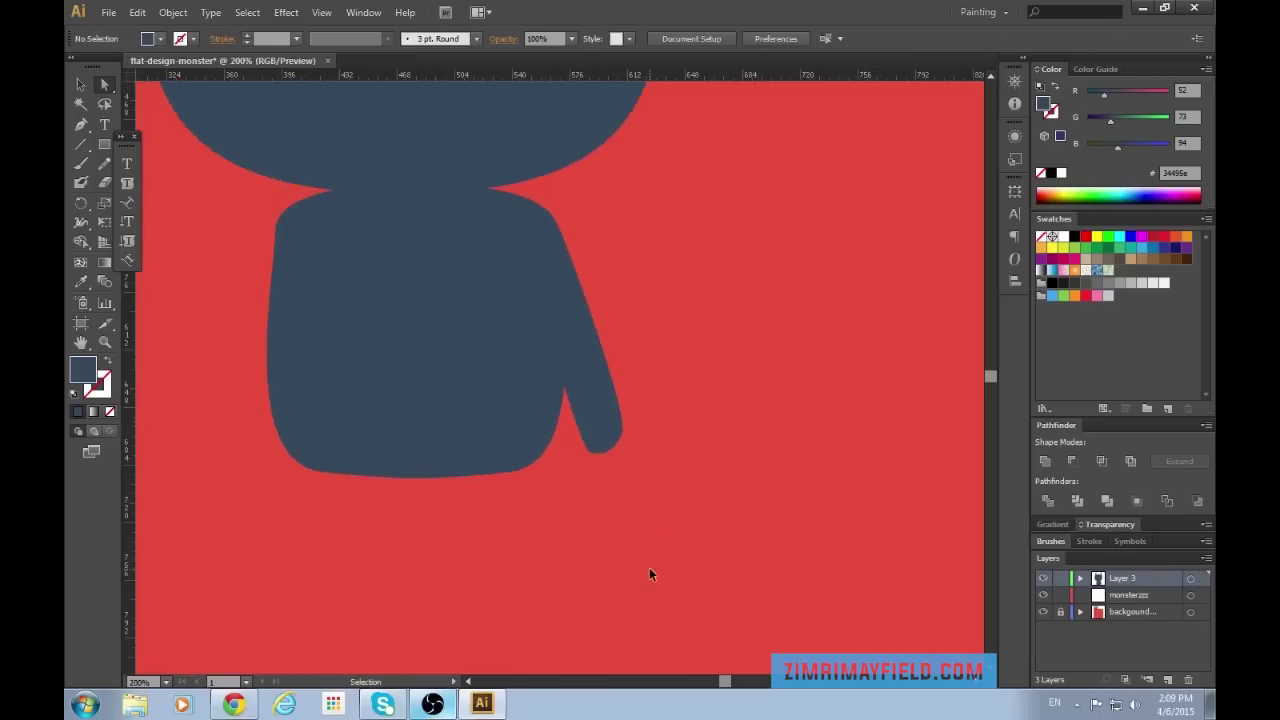
key("a")
key("ctrl+=")
left_click(643, 478)
key("v")
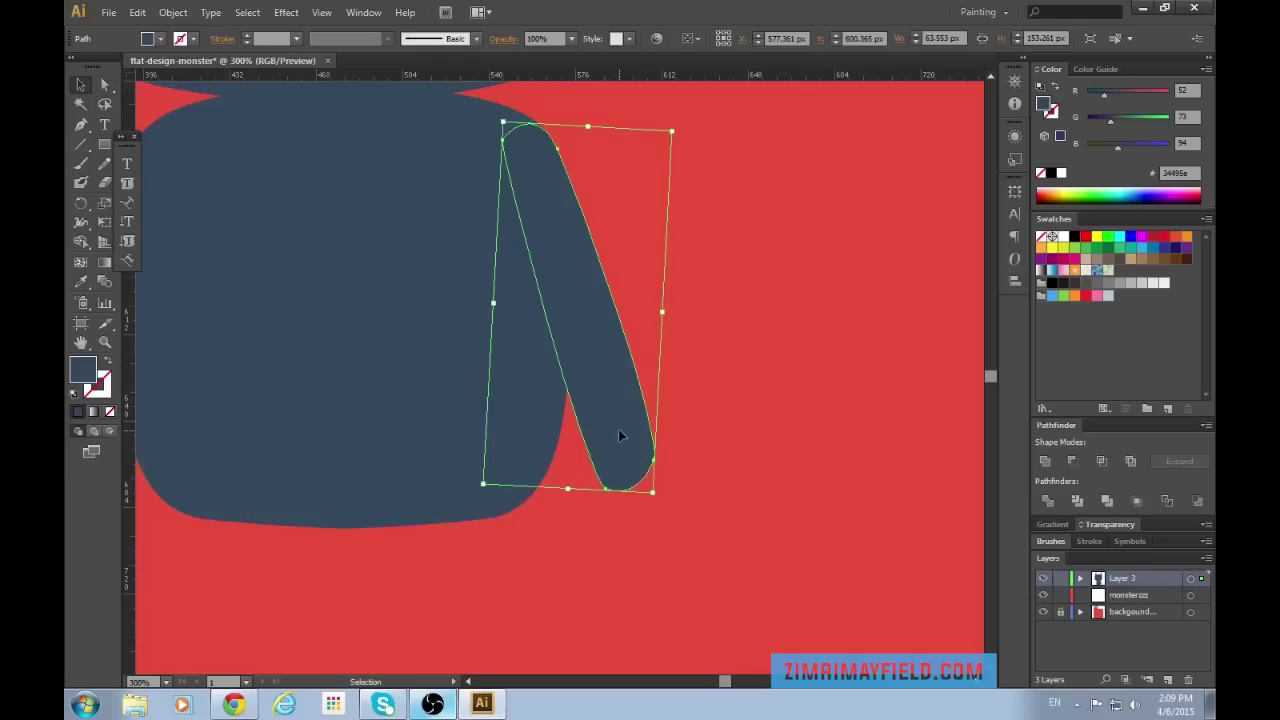
key("v")
right_click(619, 438)
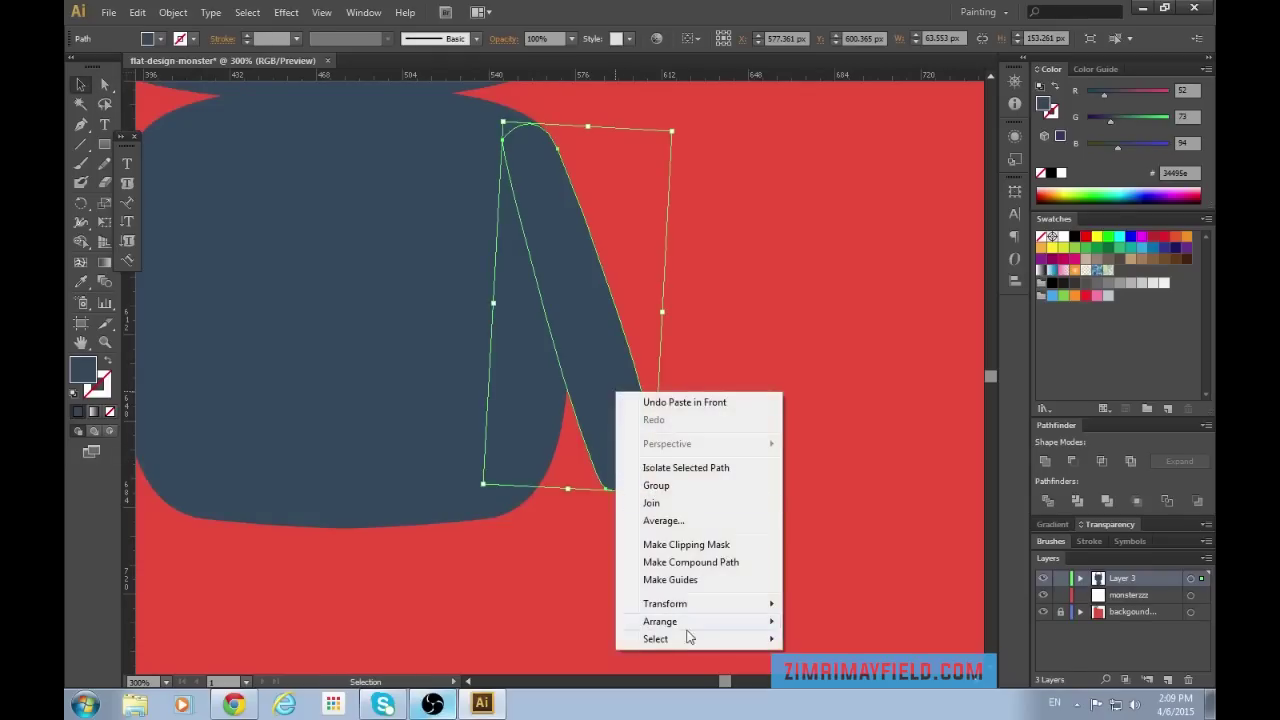
mouse_move(688, 604)
left_click(860, 517)
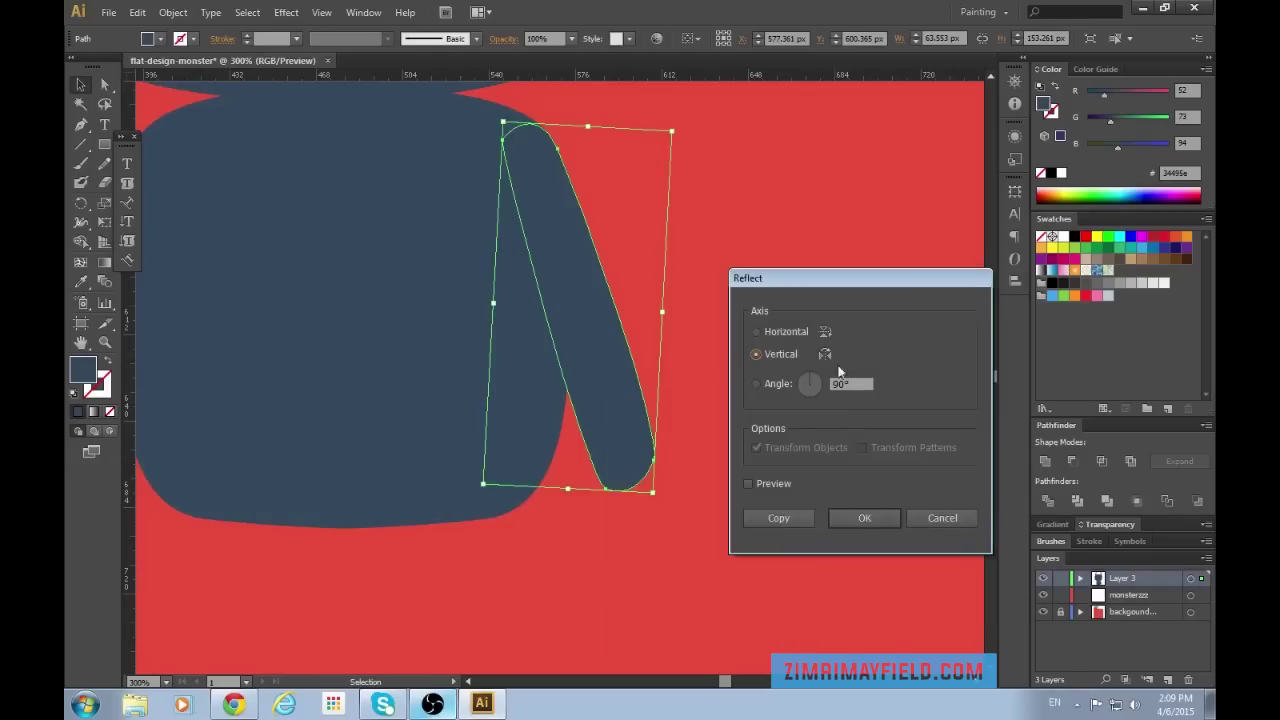
left_click(857, 519)
Move the mirrored arm to the body's left side so its top sits inside the shoulder and matches the right arm.
left_click_drag(578, 366, 204, 376)
left_click_drag(725, 681, 721, 682)
key("ctrl+shift+a")
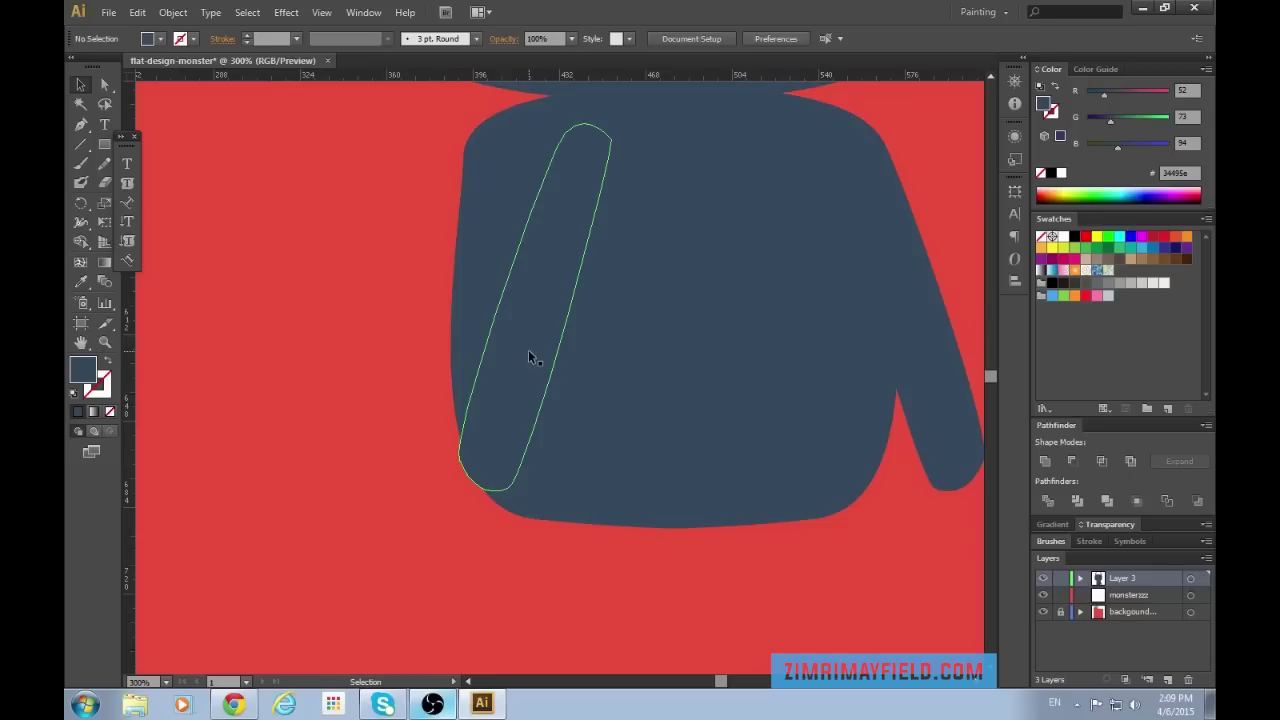
left_click_drag(545, 345, 411, 366)
left_click(345, 368)
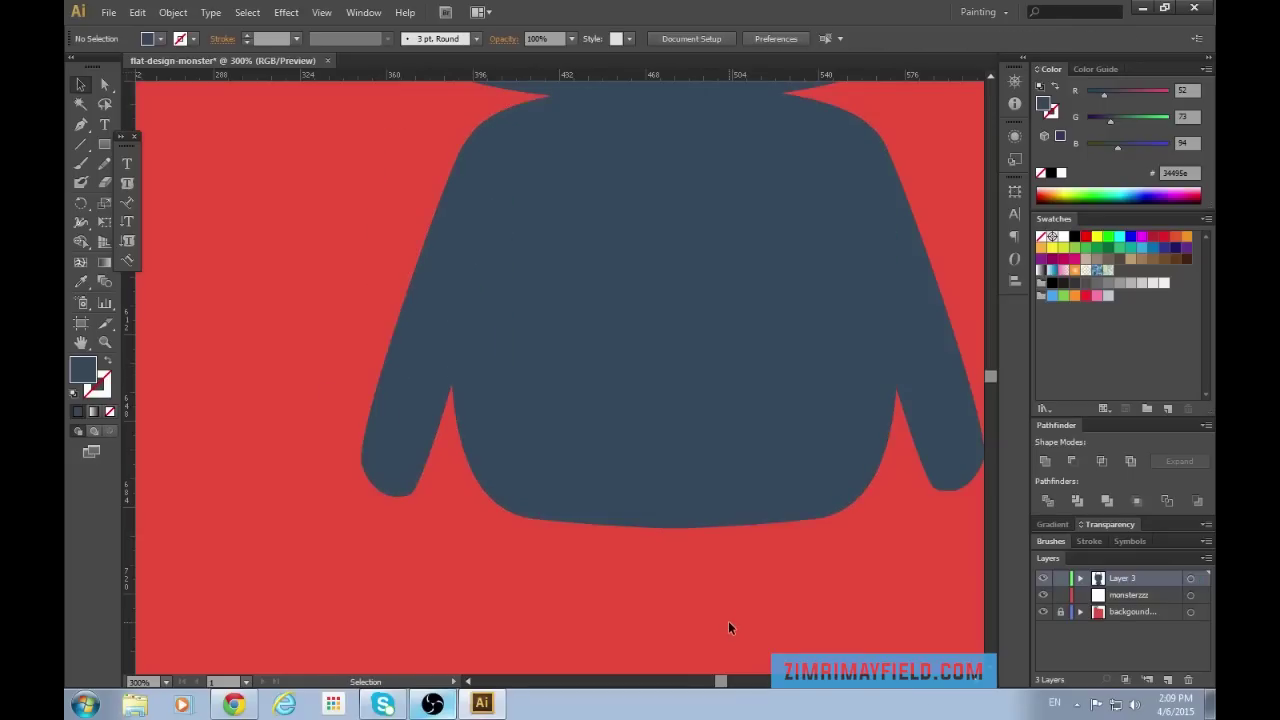
Examine the monster's overall proportions with both arms and the empty space below its body.
key("ctrl+minus")
key("ctrl+minus")
key("ctrl+minus")
left_click_drag(723, 685, 725, 685)
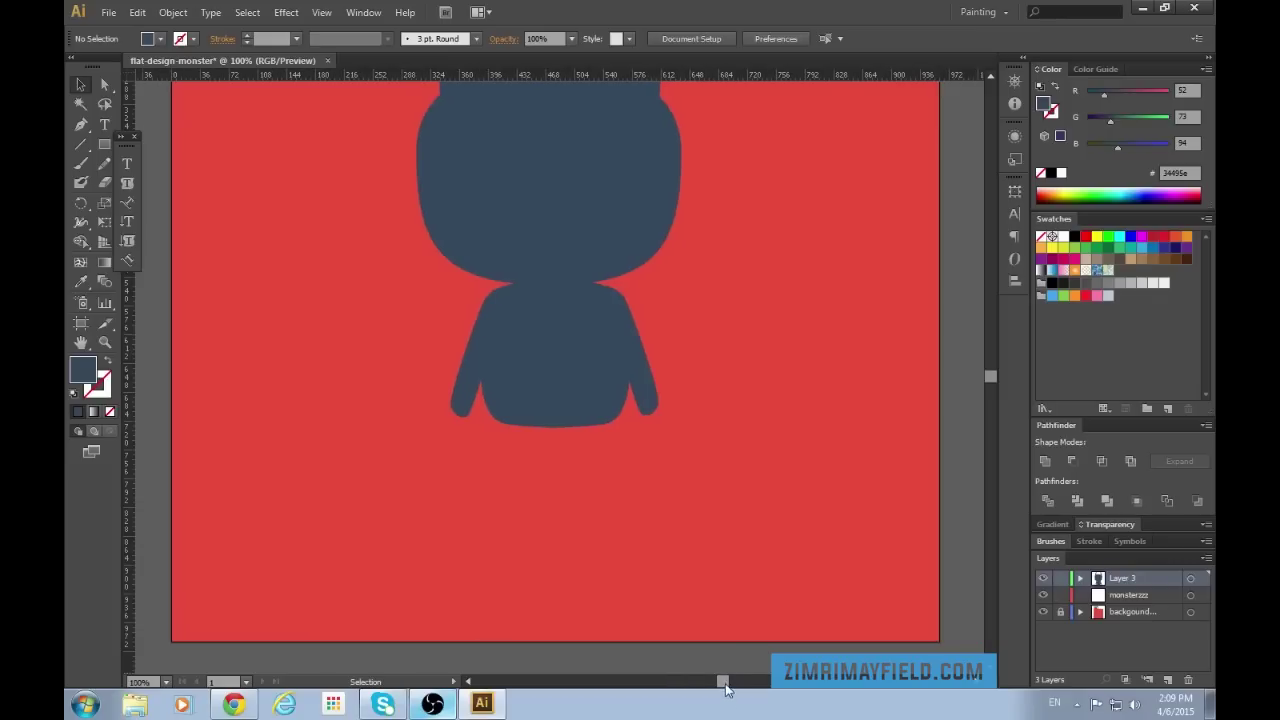
scroll(712, 614, "down", 2)
key("ctrl+minus")
scroll(712, 616, "down", 3)
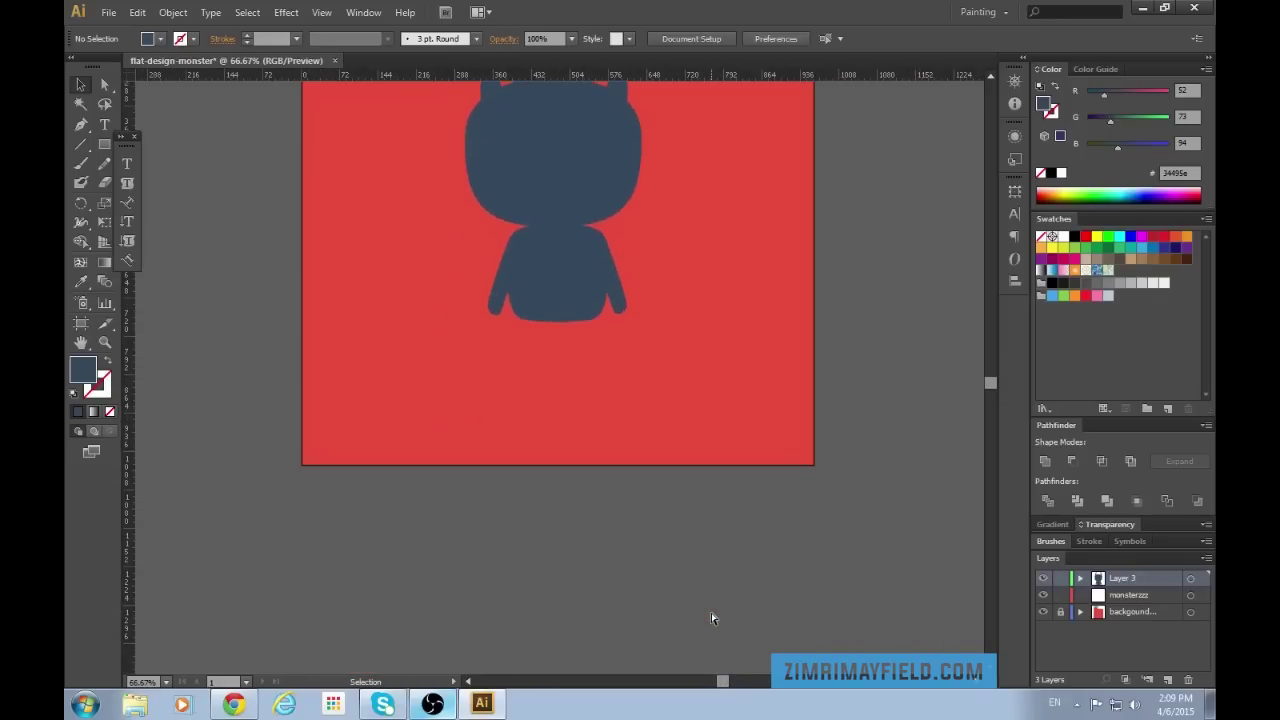
key("ctrl+plus")
key("ctrl+plus")
scroll(712, 618, "up", 2)
key("ctrl+minus")
key("ctrl+minus")
key("ctrl+minus")
key("ctrl+plus")
key("ctrl+plus")
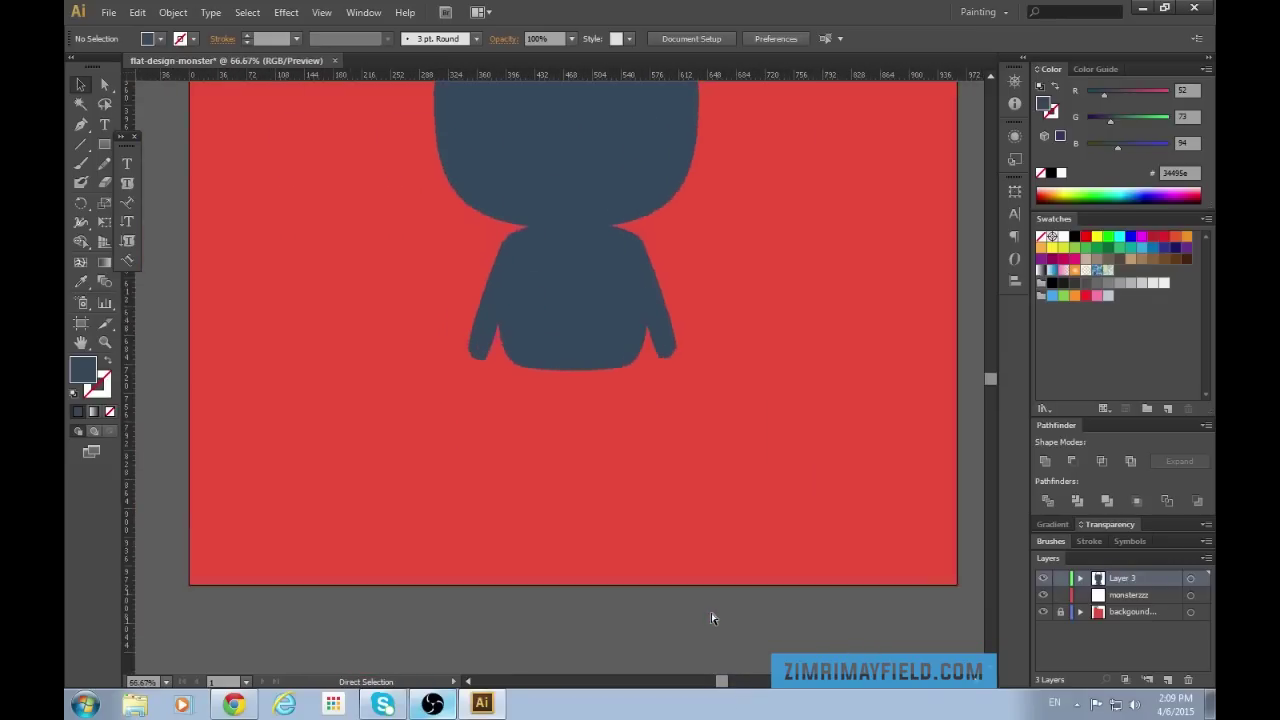
key("ctrl+plus")
key("ctrl+plus")
scroll(711, 614, "down", 2)
scroll(711, 614, "up", 4)
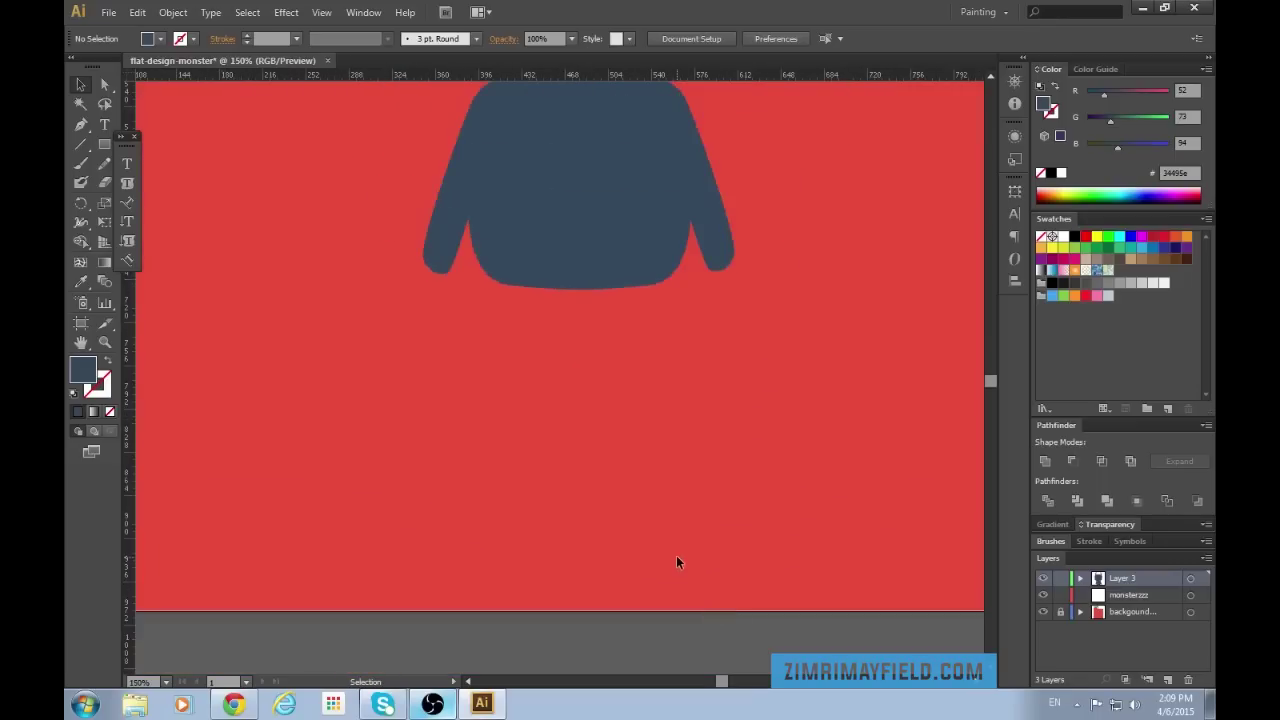
scroll(676, 560, "up", 2)
Lengthen the body by moving its three bottom anchors together straight down.
key("ctrl+plus")
key("ctrl+plus")
left_click(613, 404)
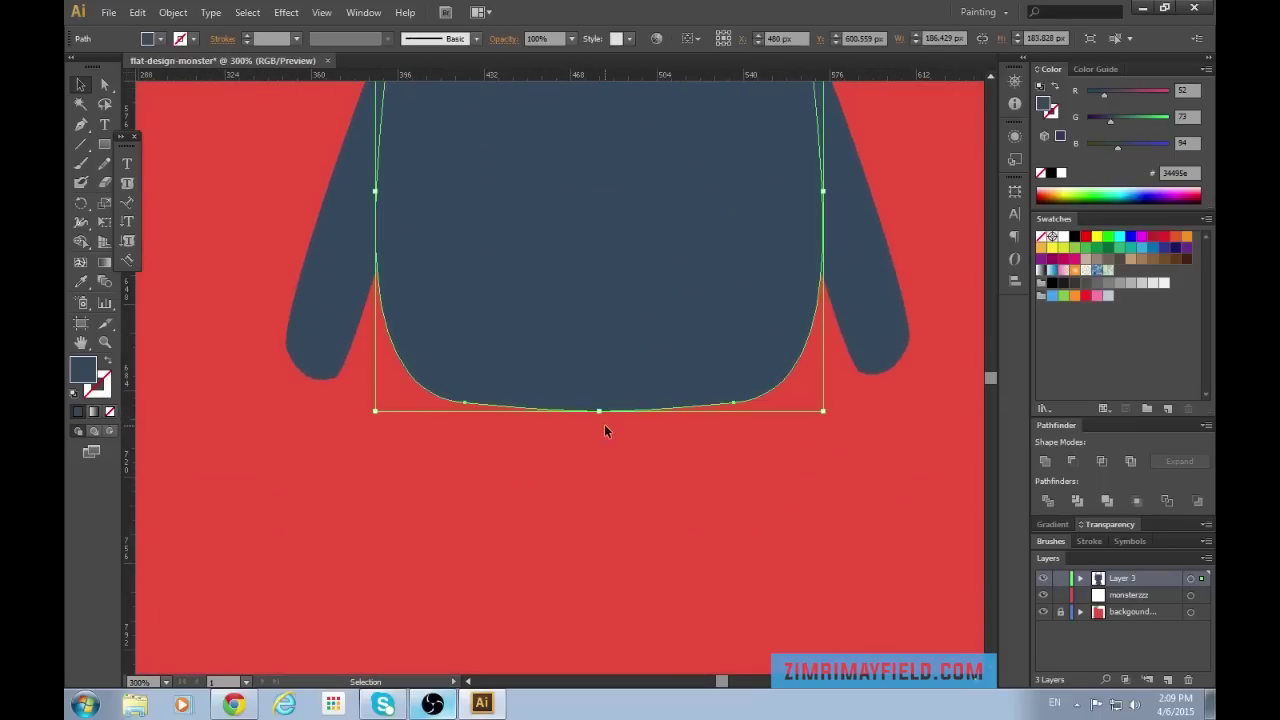
key("a")
scroll(613, 405, "up", 2)
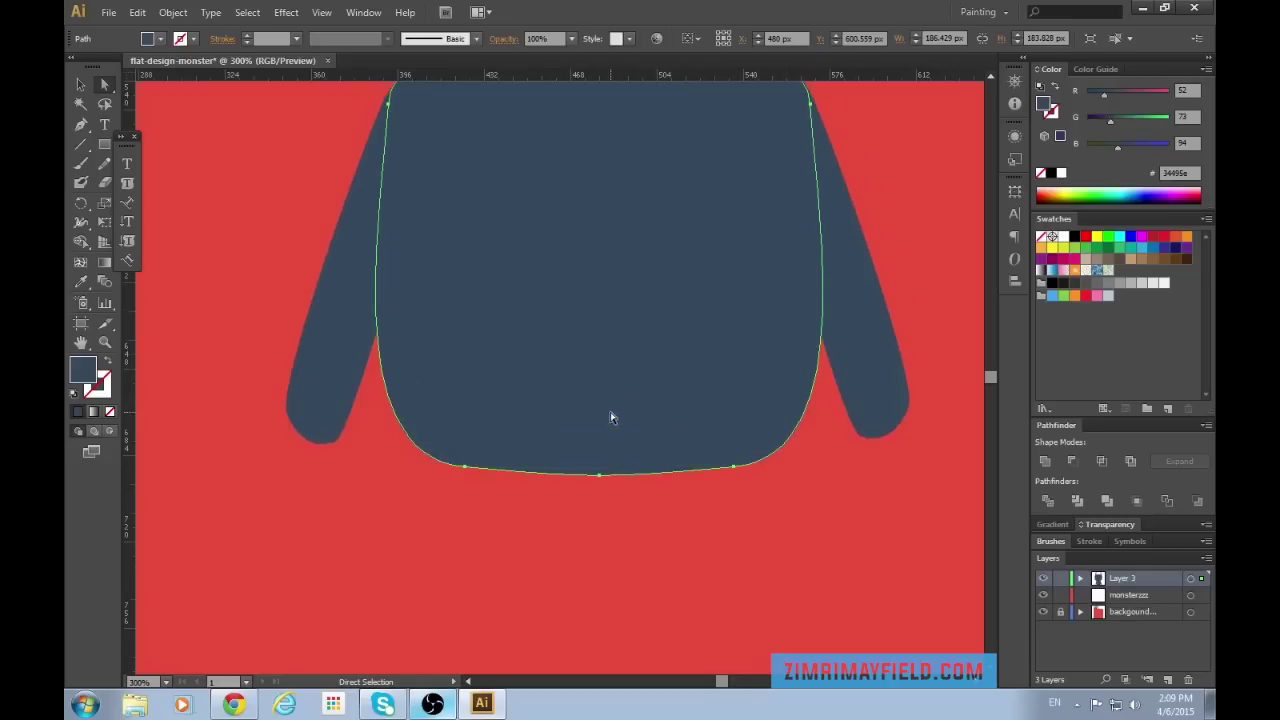
left_click(465, 468)
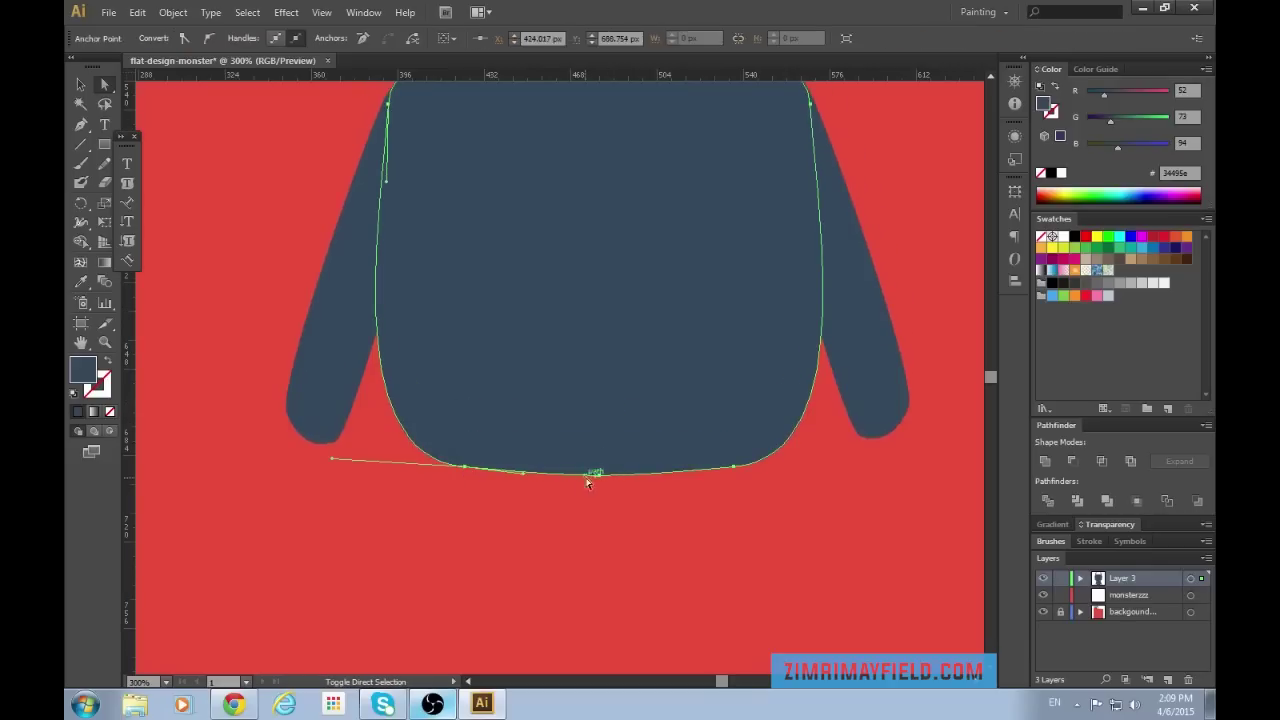
left_click(598, 477)
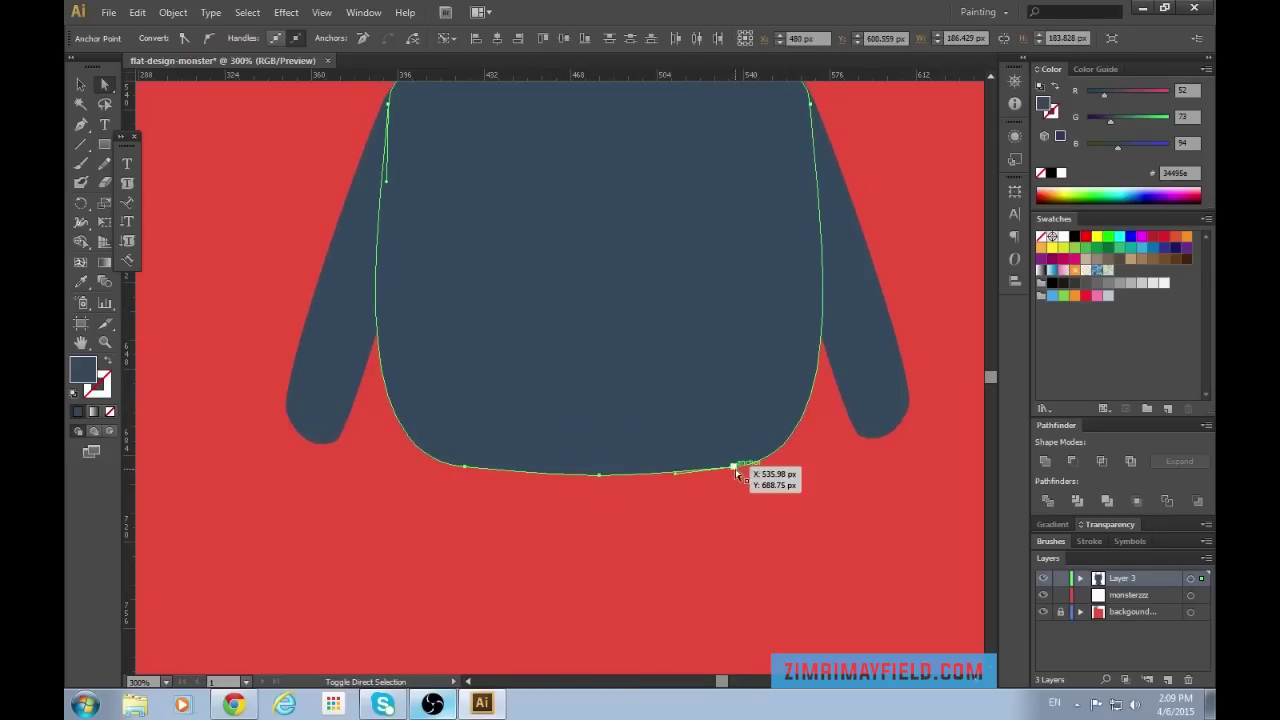
left_click_drag(599, 474, 597, 513)
left_click(836, 566)
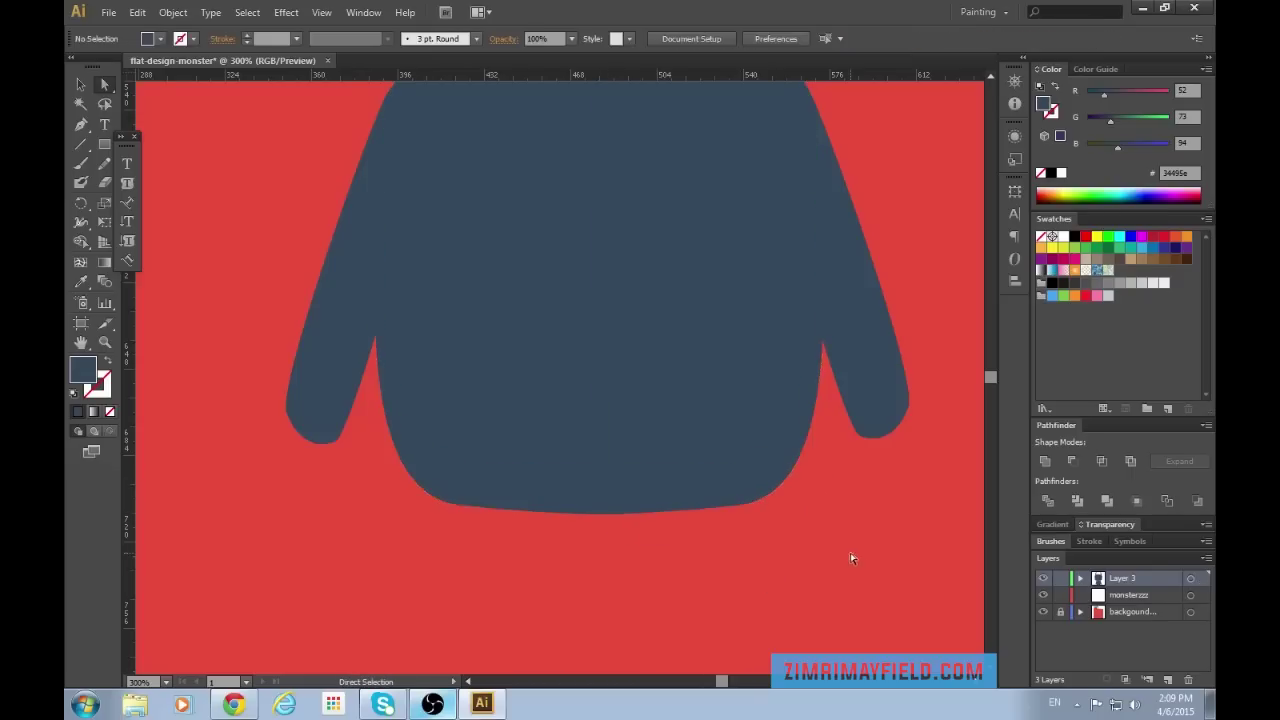
Draw a small closed, slanted oval foot with the Pen tool beneath the right part of the body's lower edge.
key("ctrl+minus")
key("ctrl+minus")
scroll(680, 578, "down", 2)
key("ctrl+plus")
key("ctrl+plus")
scroll(680, 578, "down", 3)
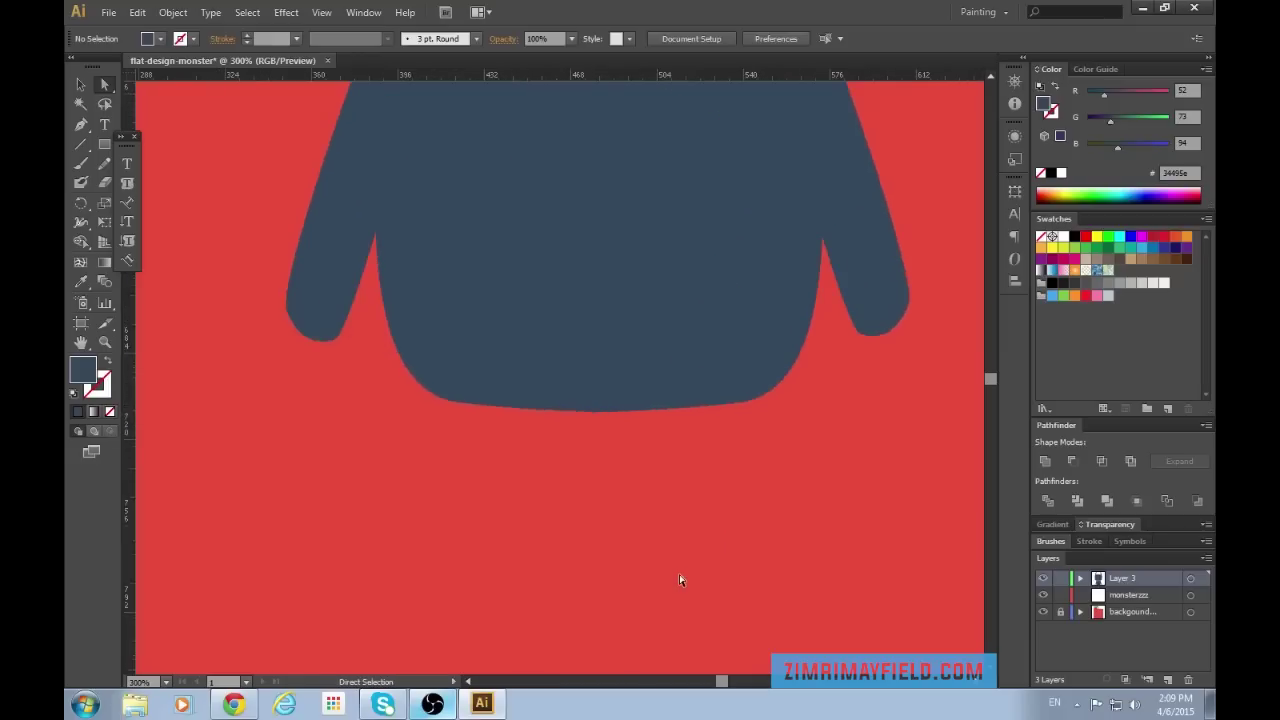
key("ctrl+minus")
scroll(678, 580, "up", 1)
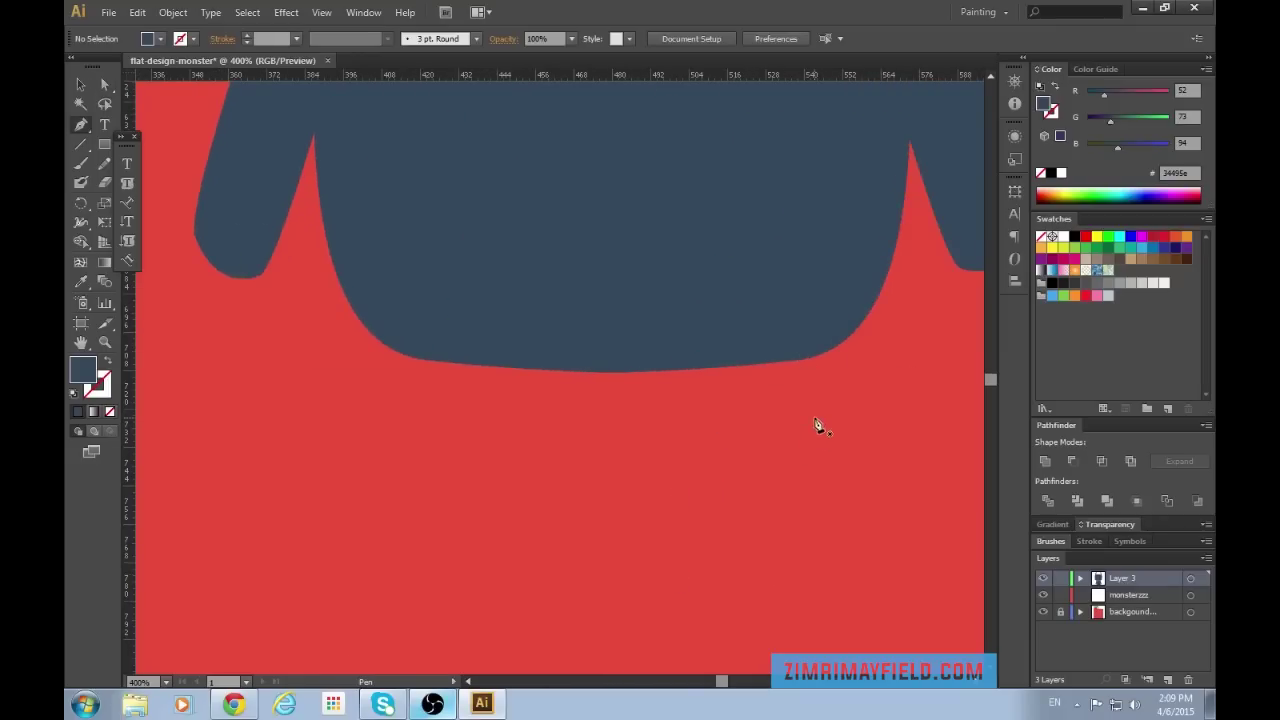
left_click(784, 411)
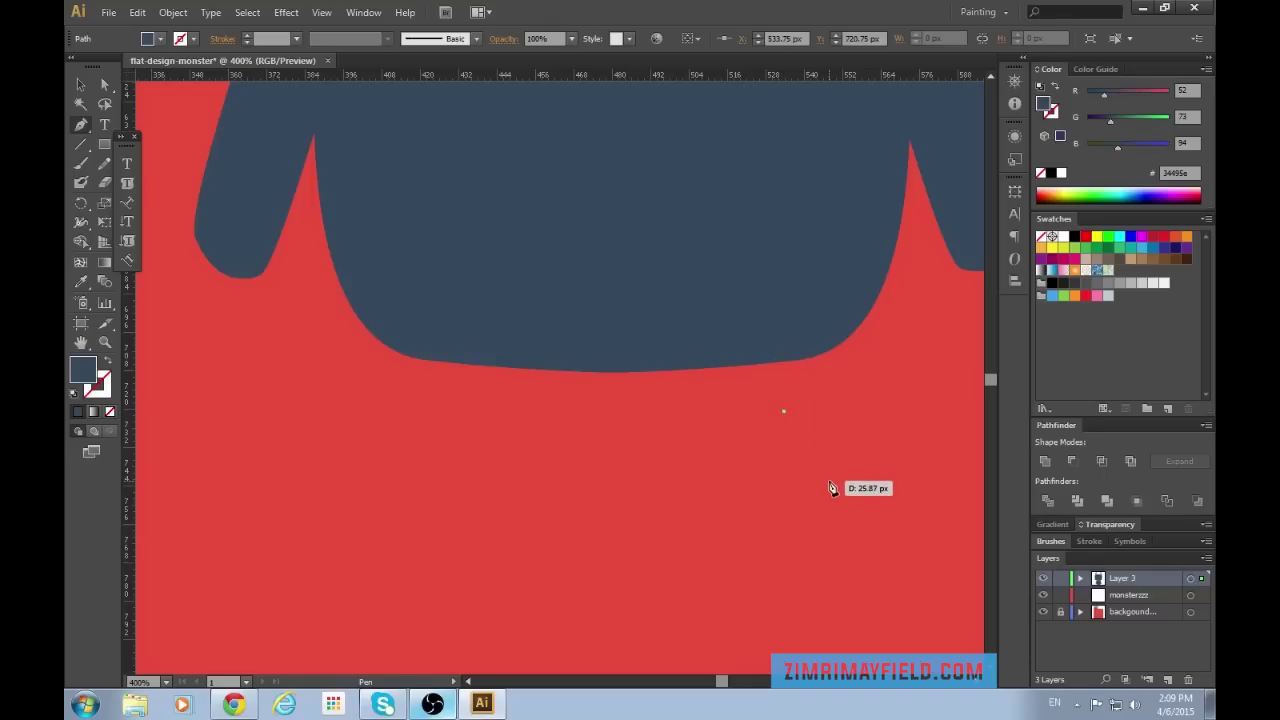
left_click_drag(807, 504, 802, 503)
left_click_drag(784, 411, 781, 432)
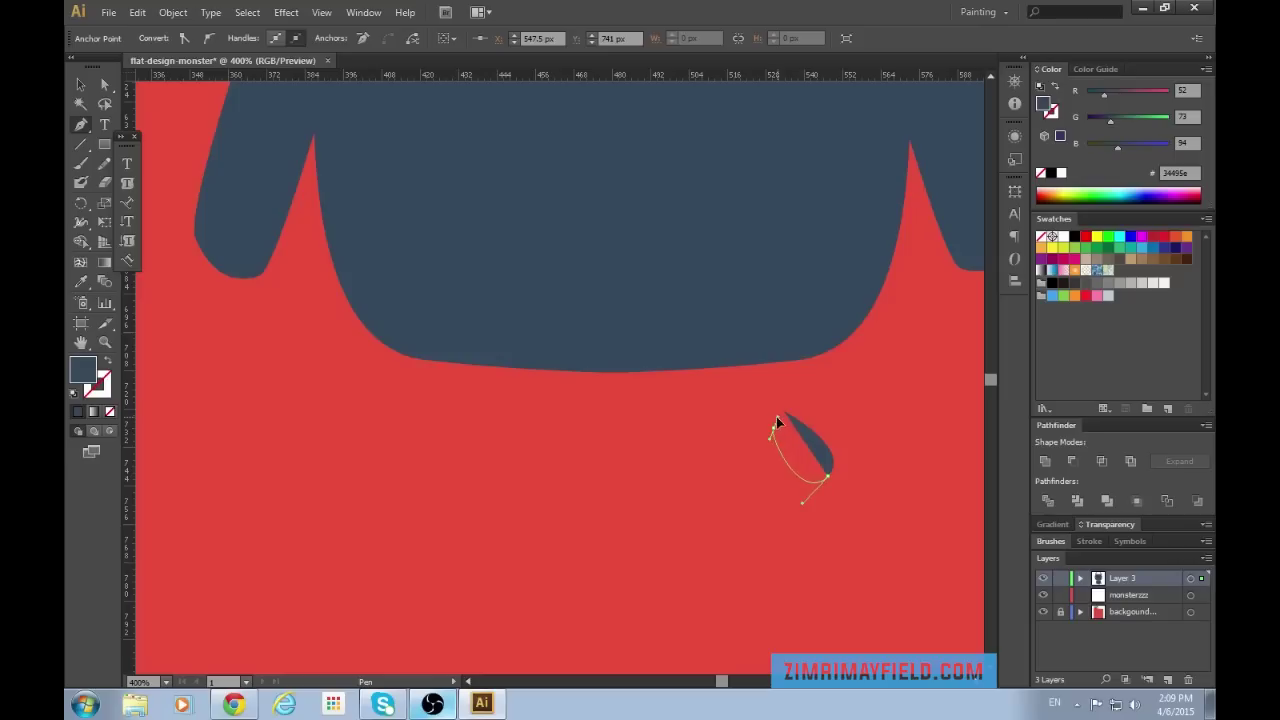
left_click_drag(785, 419, 786, 418)
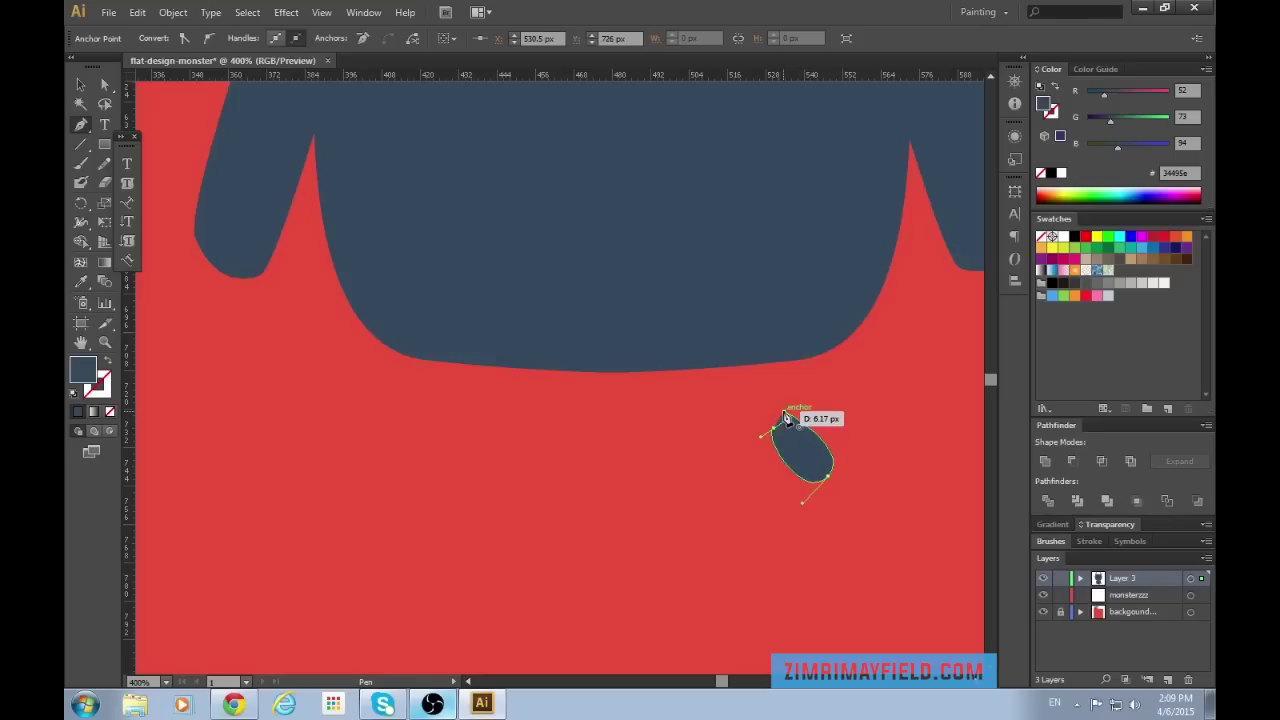
key("v")
left_click(914, 412)
Move the foot slightly down, rotate it more upright and enlarge it.
left_click_drag(791, 449, 821, 503)
left_click(859, 569)
left_click_drag(834, 434, 851, 441)
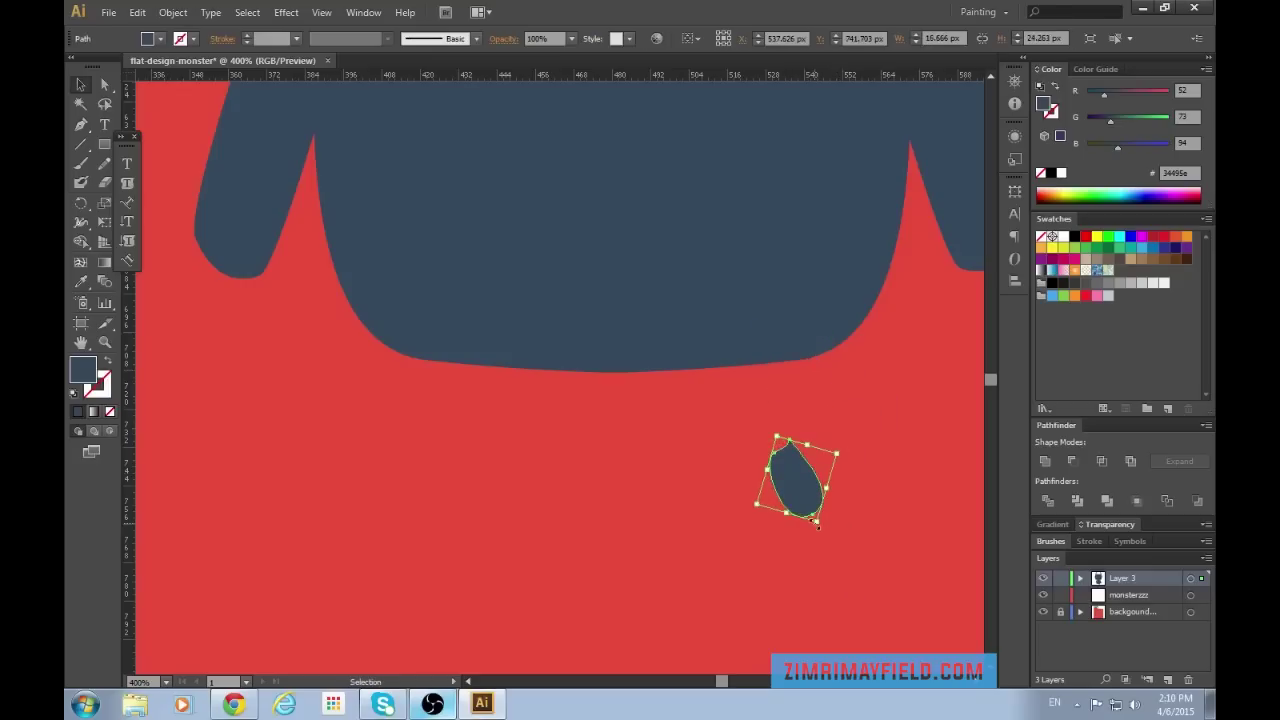
mouse_move(821, 522)
left_mouse_down()
mouse_move(846, 557)
mouse_move(826, 538)
left_mouse_up()
left_click(884, 555)
scroll(885, 553, "down", 1)
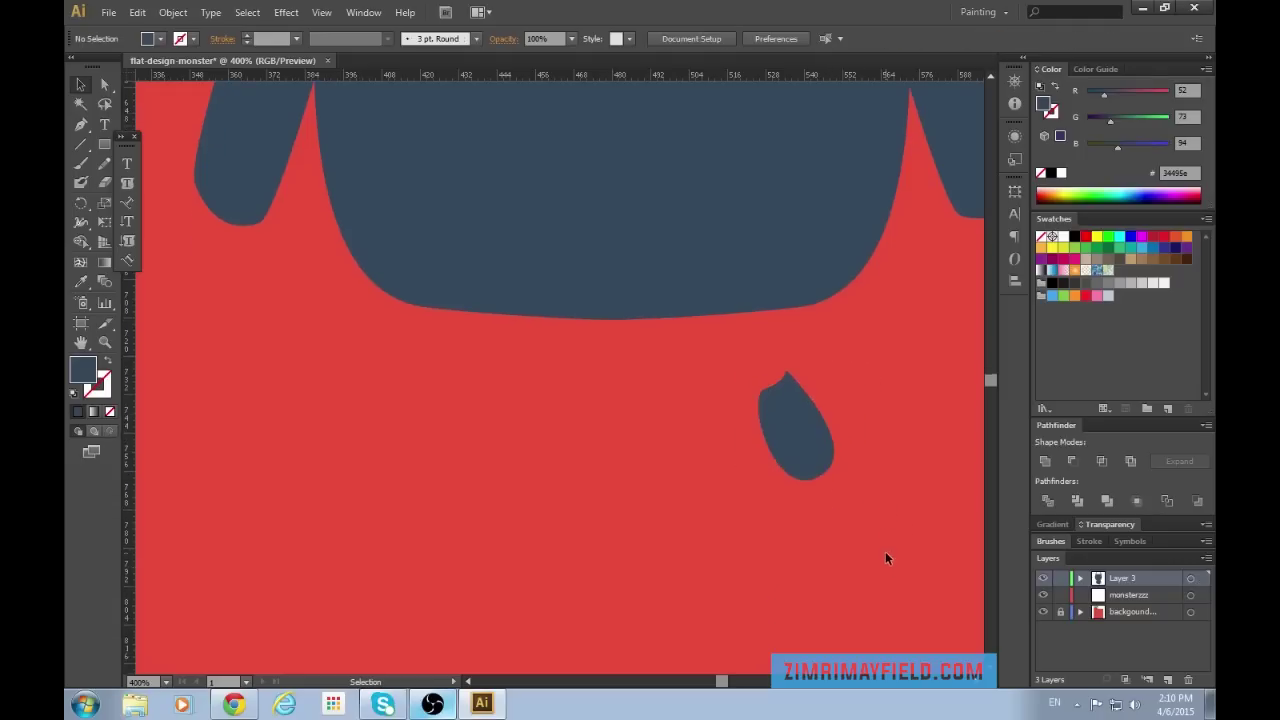
Draw a tiny pointed triangular claw with the Pen tool at the foot's lower tip.
key("ctrl+equal")
key("ctrl+equal")
left_click_drag(720, 681, 724, 681)
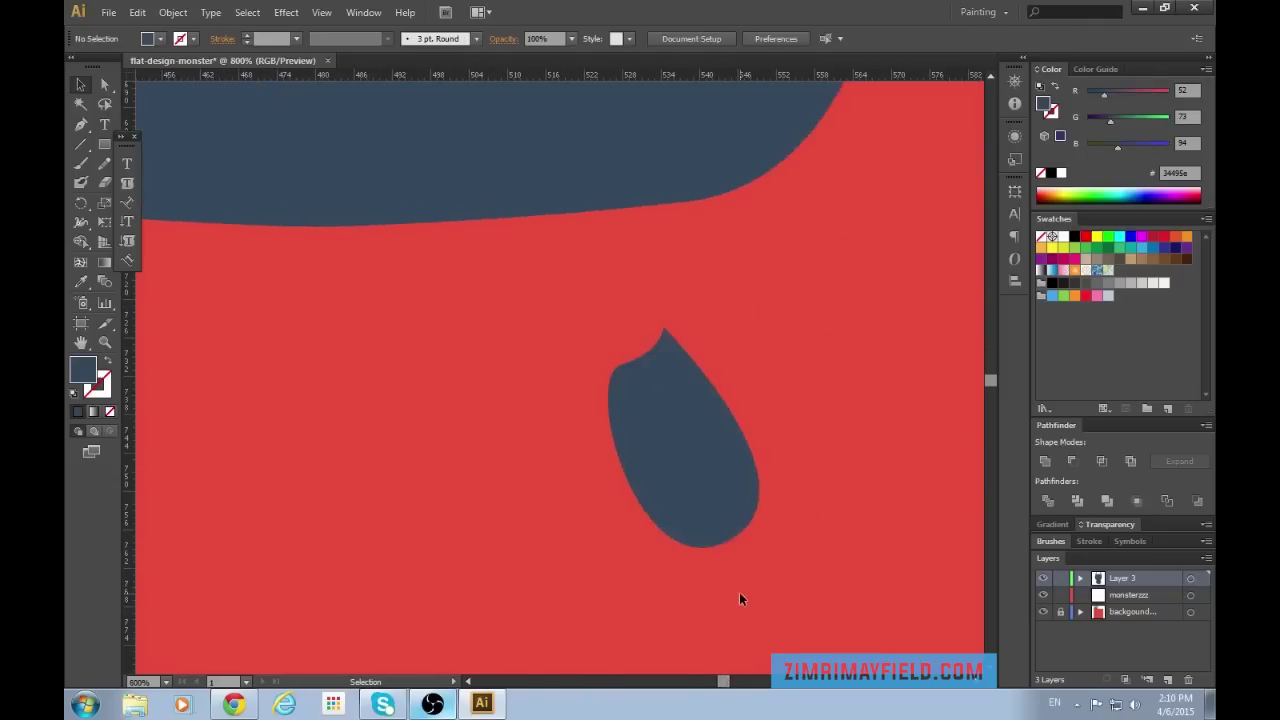
scroll(740, 595, "down", 2)
scroll(739, 598, "down", 2)
key("p")
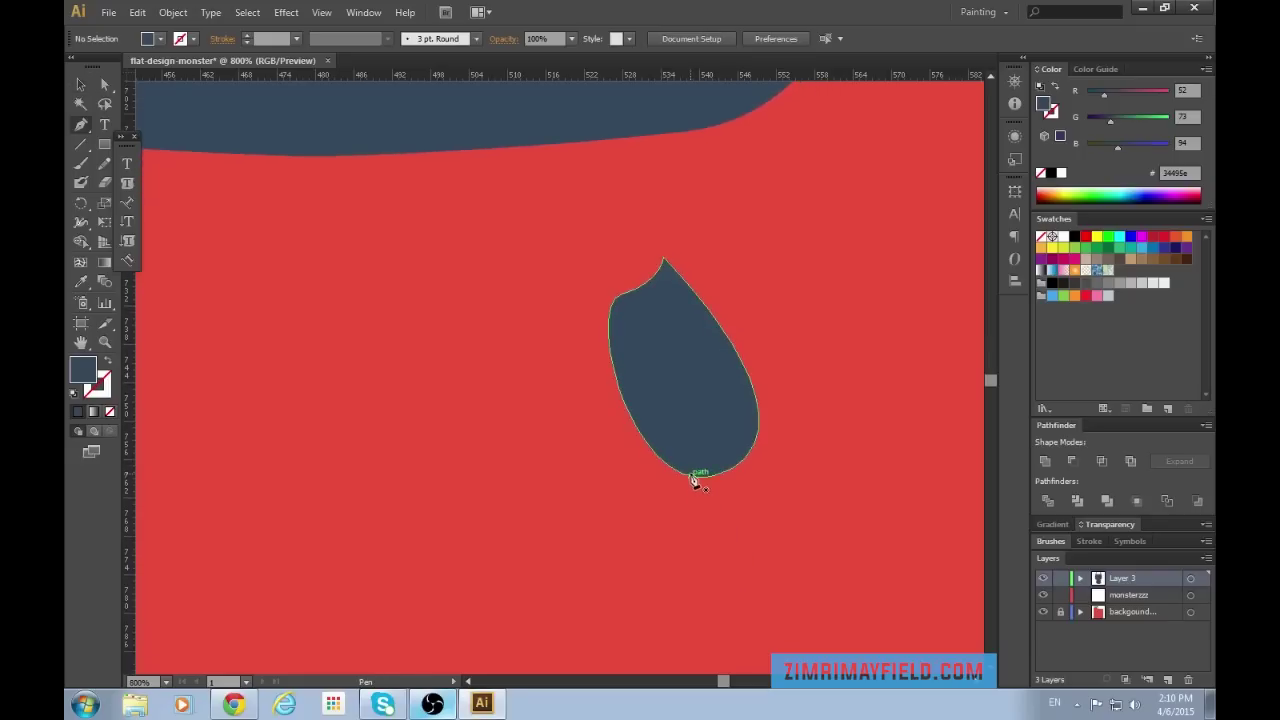
left_click_drag(691, 478, 697, 528)
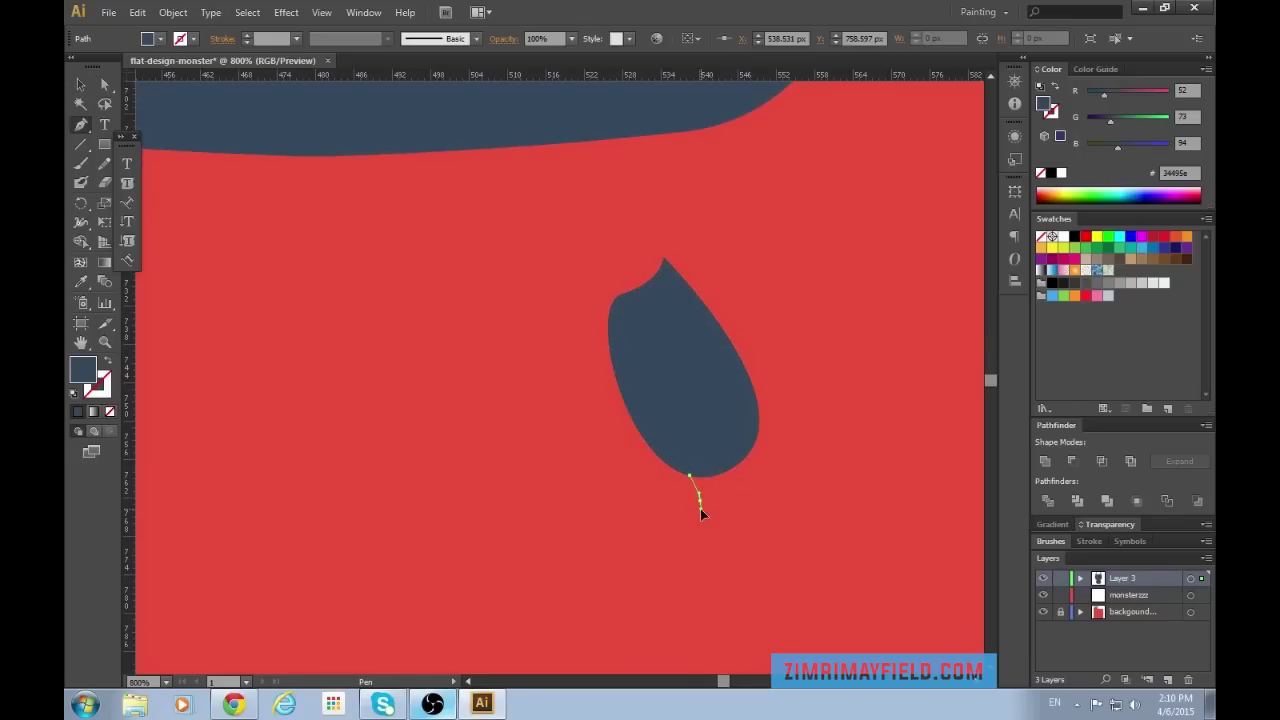
left_click_drag(700, 508, 697, 483)
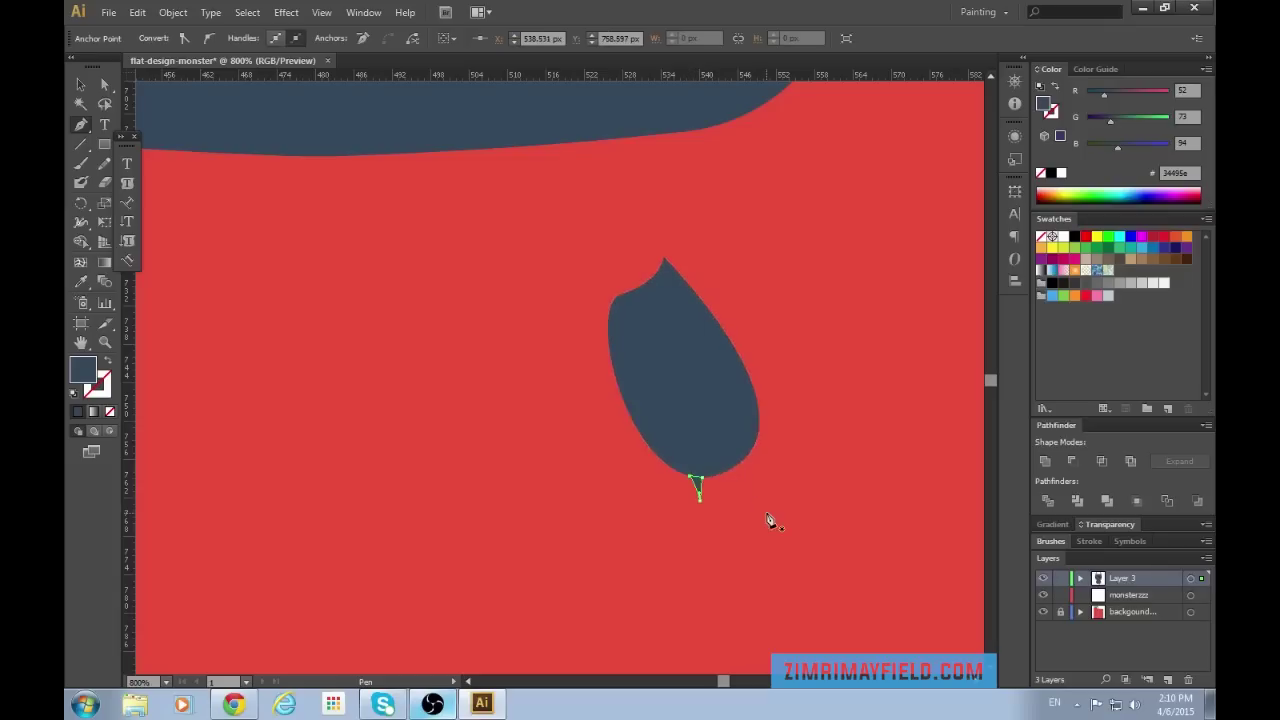
key("v")
left_click(807, 563)
Enlarge the claw and shift it slightly down and left so its top still overlaps the foot.
scroll(815, 592, "down", 4)
key("ctrl+equal")
key("ctrl+equal")
key("ctrl+equal")
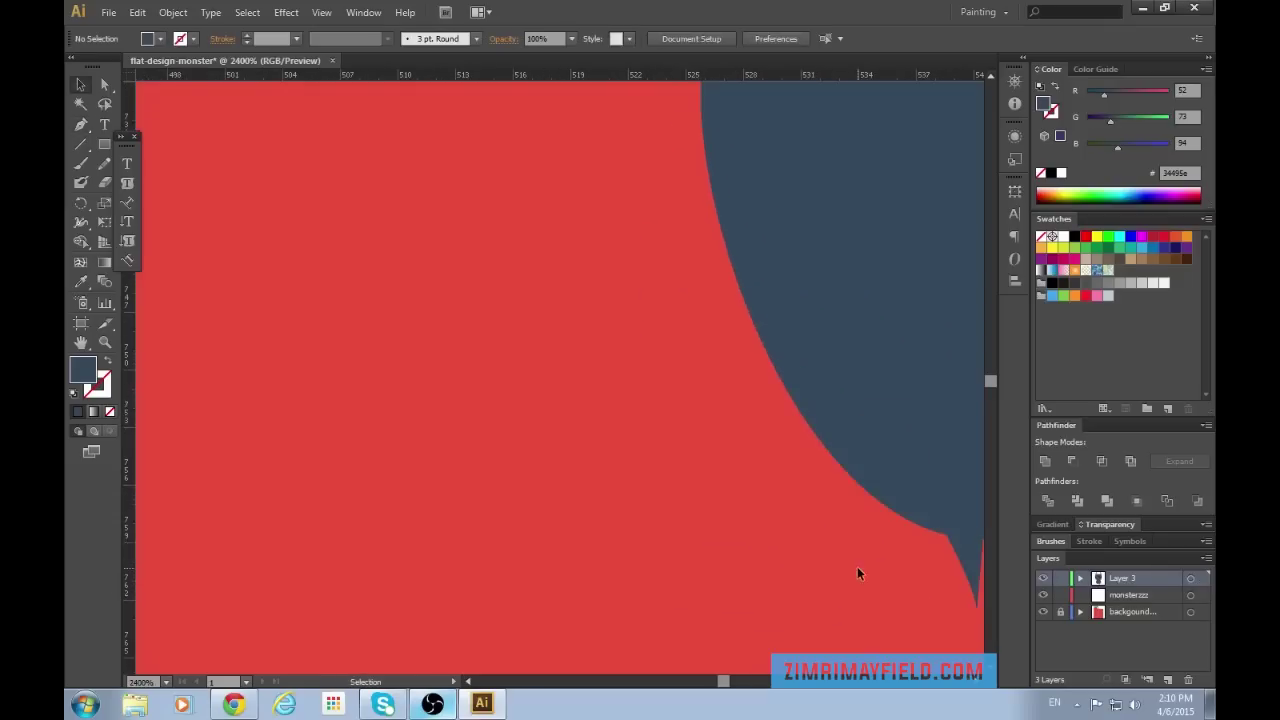
scroll(880, 600, "right", 4)
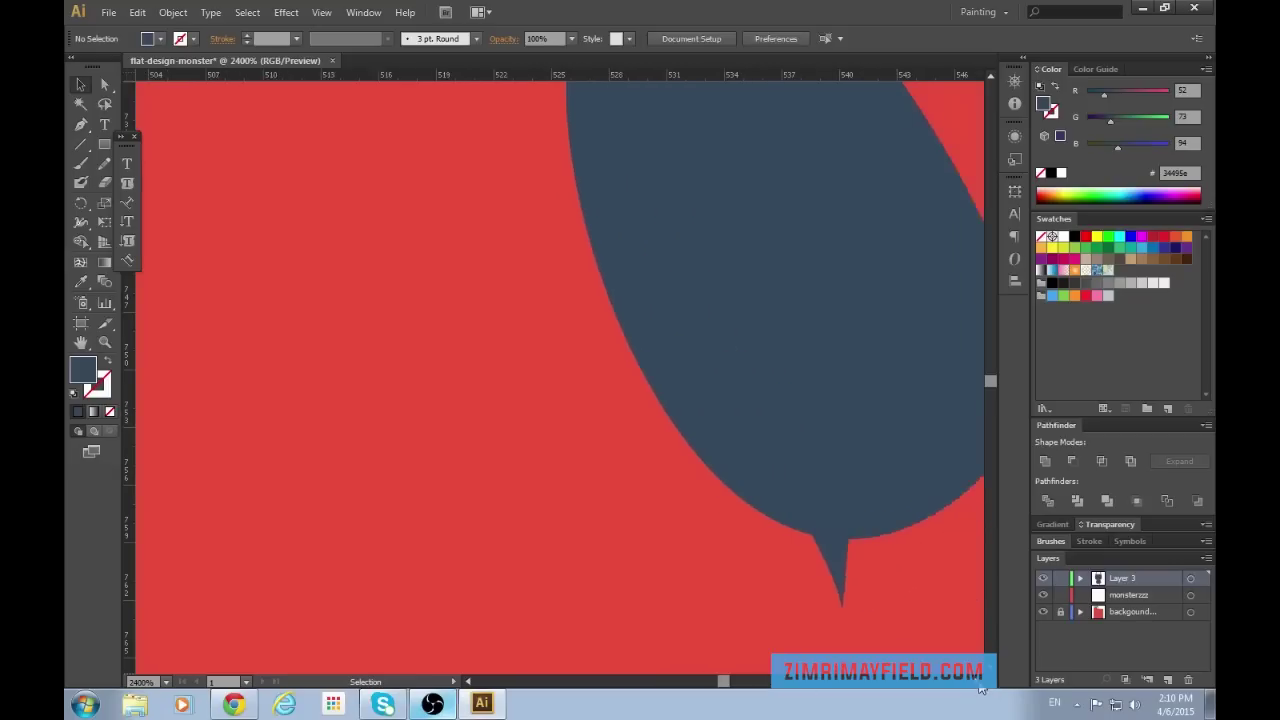
left_click(795, 595)
left_click_drag(811, 534, 828, 500)
left_click_drag(815, 569, 803, 589)
left_click(901, 606)
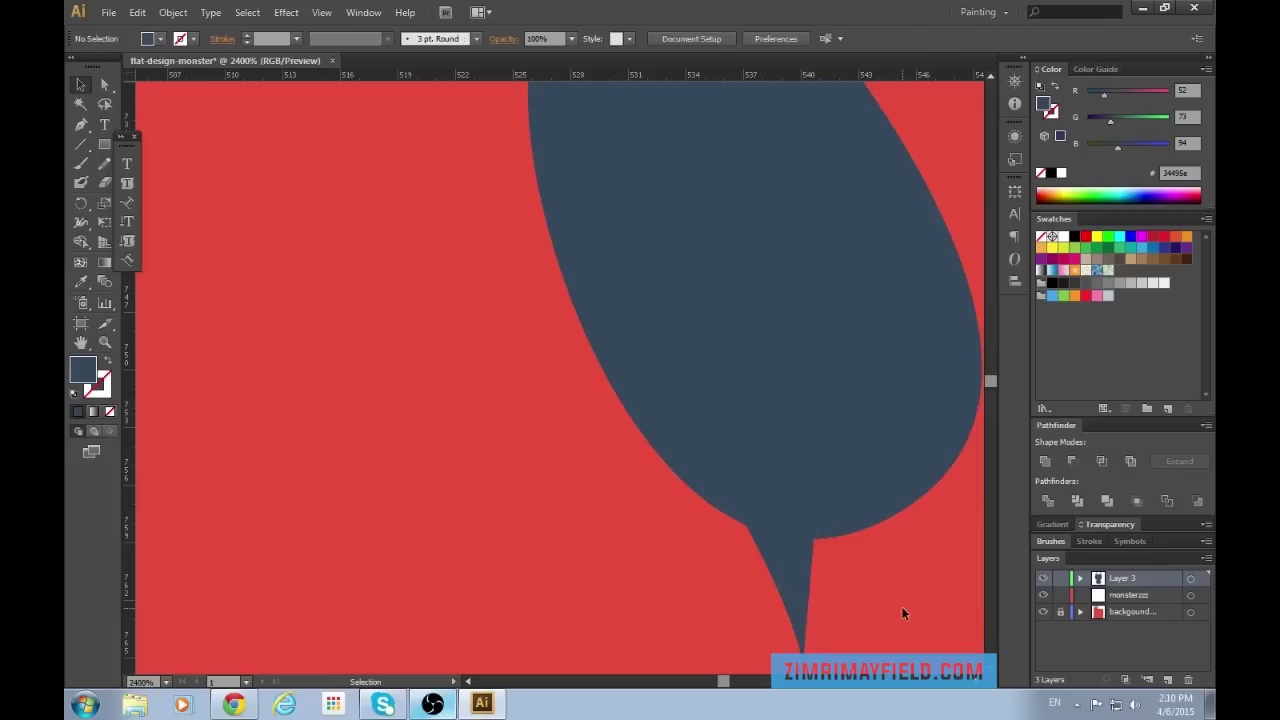
Enlarge the claw further to about 5.7 by 11.6 px and nudge it down along the foot's lower edge.
key("ctrl+minus")
key("ctrl+minus")
key("ctrl+minus")
key("ctrl+minus")
key("ctrl+minus")
key("ctrl+plus")
key("ctrl+plus")
key("ctrl+plus")
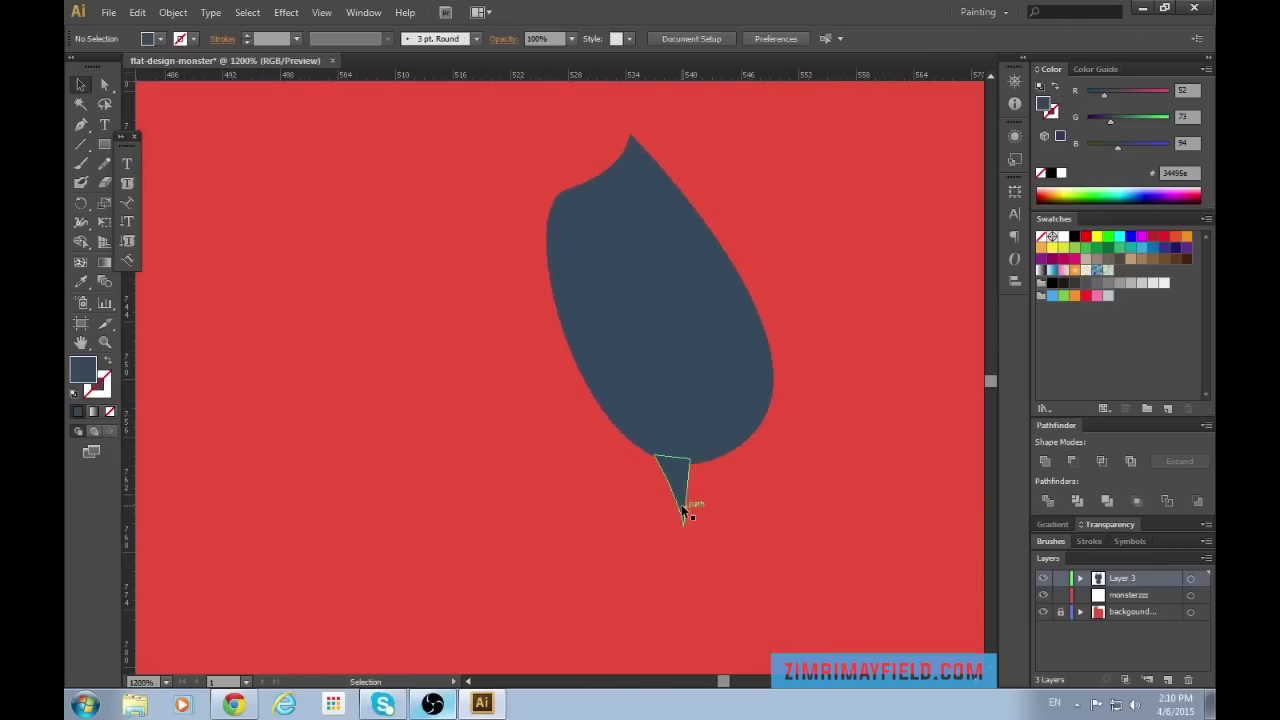
left_click(686, 516)
left_click_drag(692, 449, 703, 433)
left_click_drag(688, 492, 688, 504)
left_click(796, 540)
Duplicate the claw, rotate the copy outward and attach it to the foot right of the first, at about X 545, Y 762 px.
key("ctrl+minus")
key("ctrl+minus")
key("ctrl+minus")
key("ctrl+plus")
key("v")
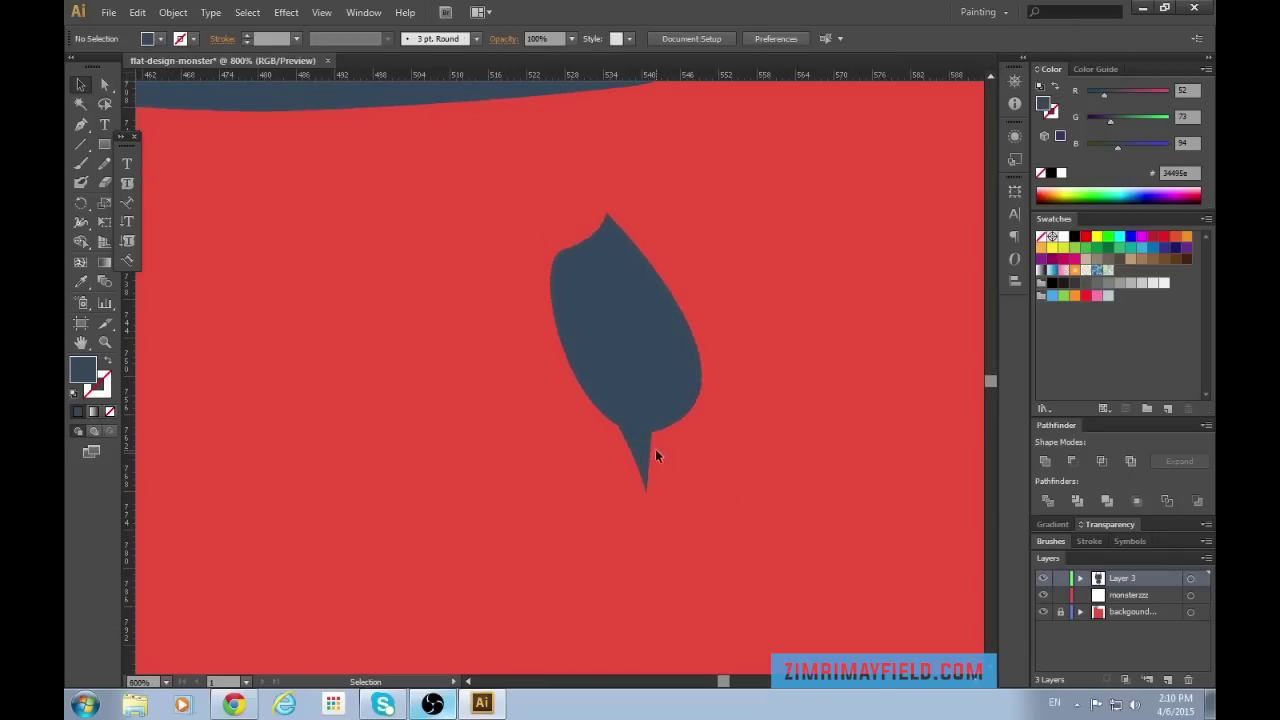
left_click(646, 458)
key("ctrl+c")
key("ctrl+v")
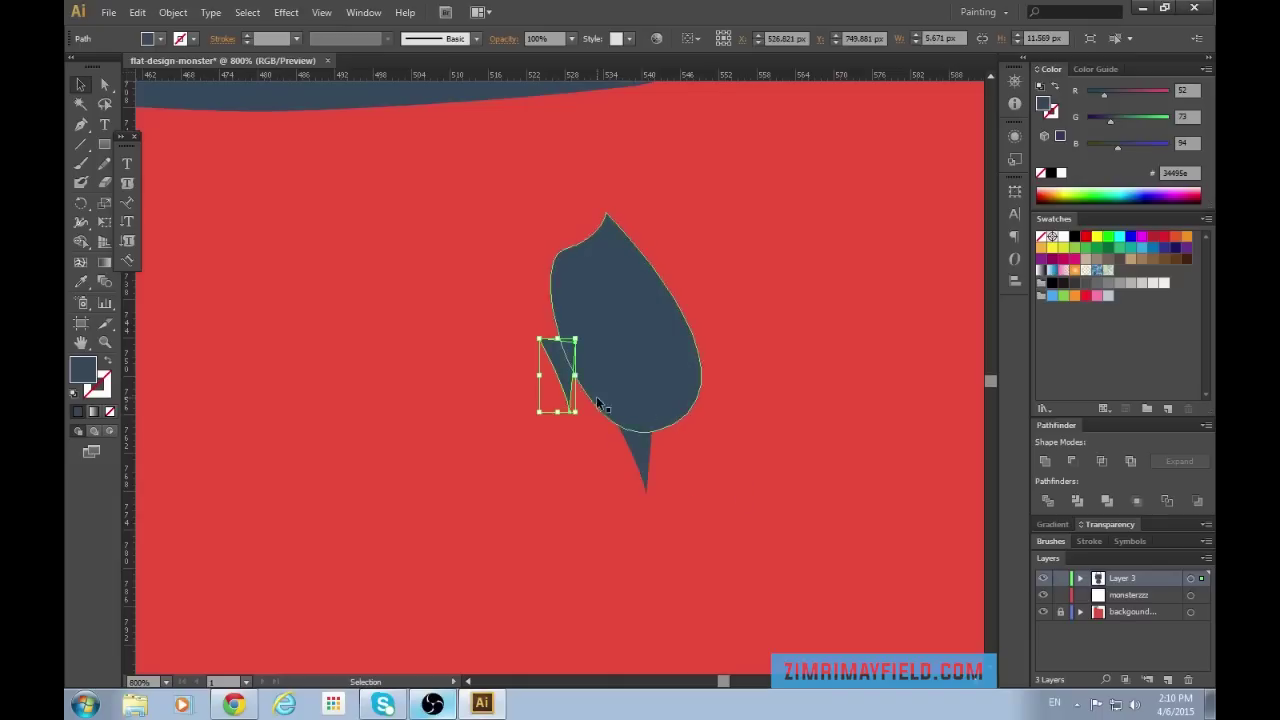
left_click_drag(558, 374, 730, 478)
left_click_drag(744, 431, 677, 450)
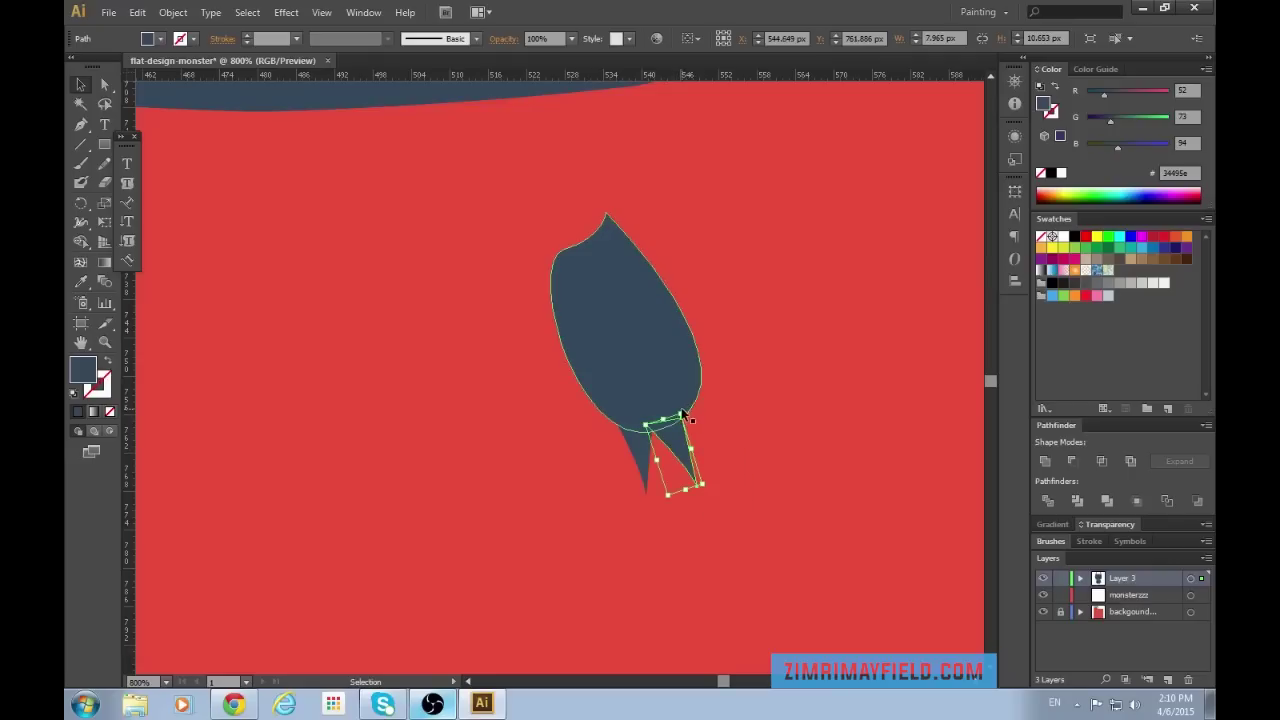
left_click(747, 455)
Paste another copy of the claw to the right of the foot and reflect it across the vertical axis.
key("ctrl+v")
left_click_drag(562, 366, 765, 458)
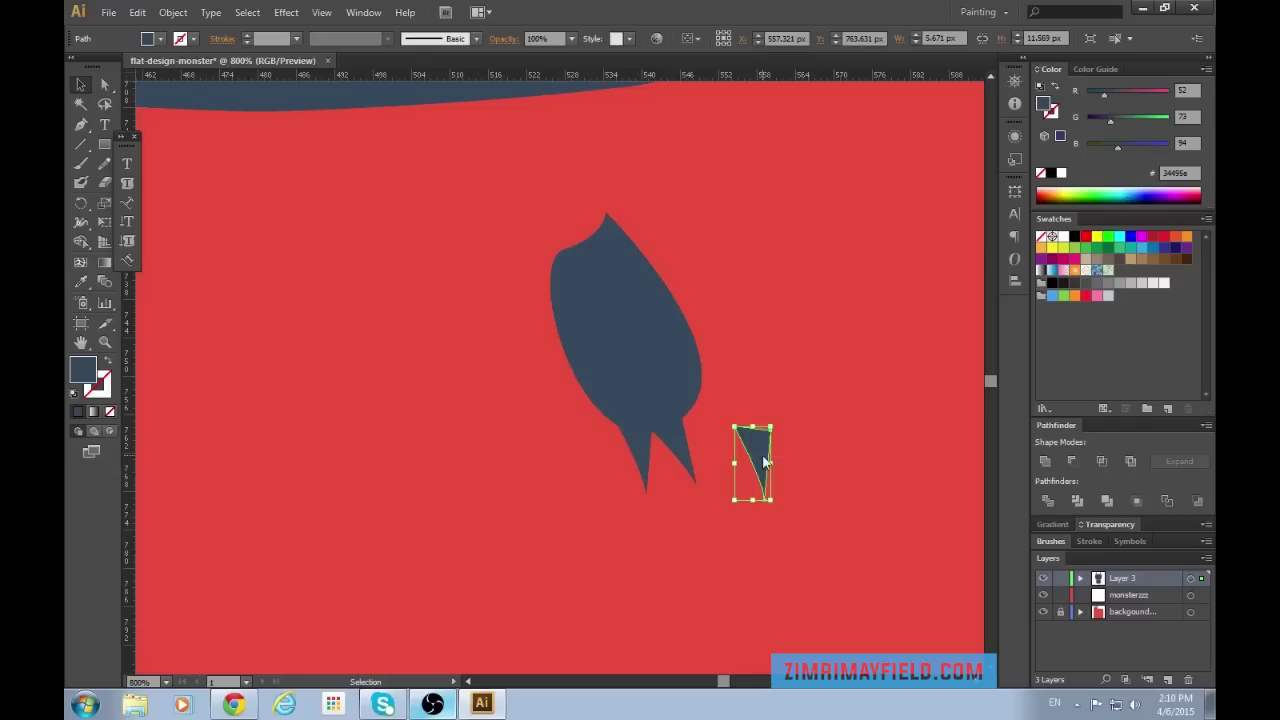
right_click(764, 458)
mouse_move(846, 414)
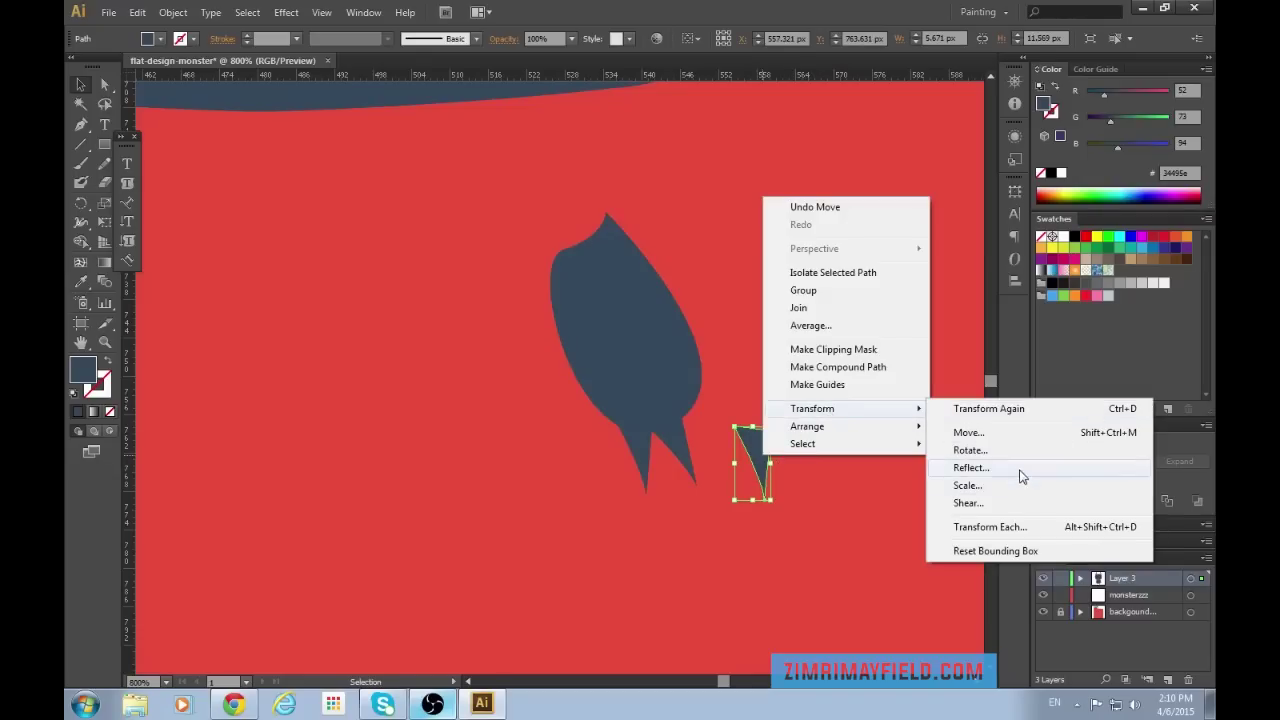
left_click(1021, 472)
left_click(865, 517)
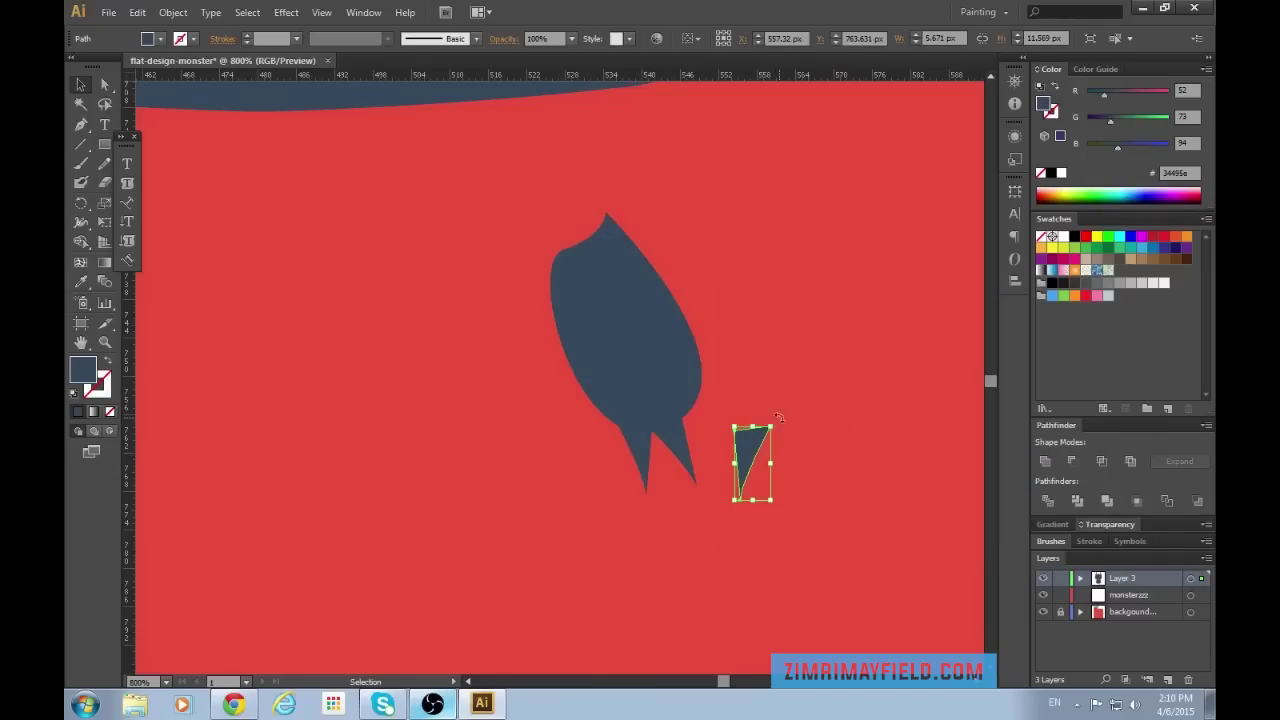
Rotate the mirrored claw outward and attach it to the foot's lower right edge as the third claw.
mouse_move(777, 421)
left_mouse_down()
mouse_move(767, 393)
mouse_move(755, 408)
left_mouse_up()
left_click_drag(748, 458, 723, 428)
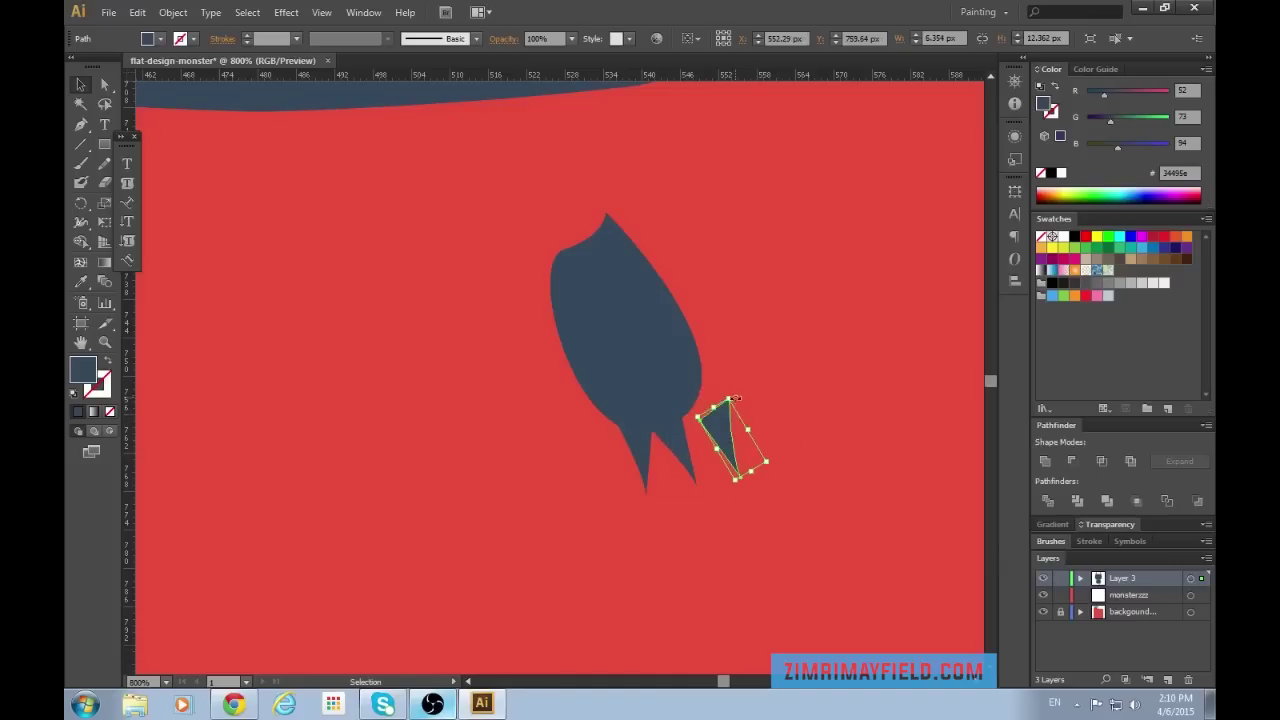
left_click(726, 388)
left_click(726, 400)
left_click_drag(730, 393, 696, 410)
left_click(878, 568)
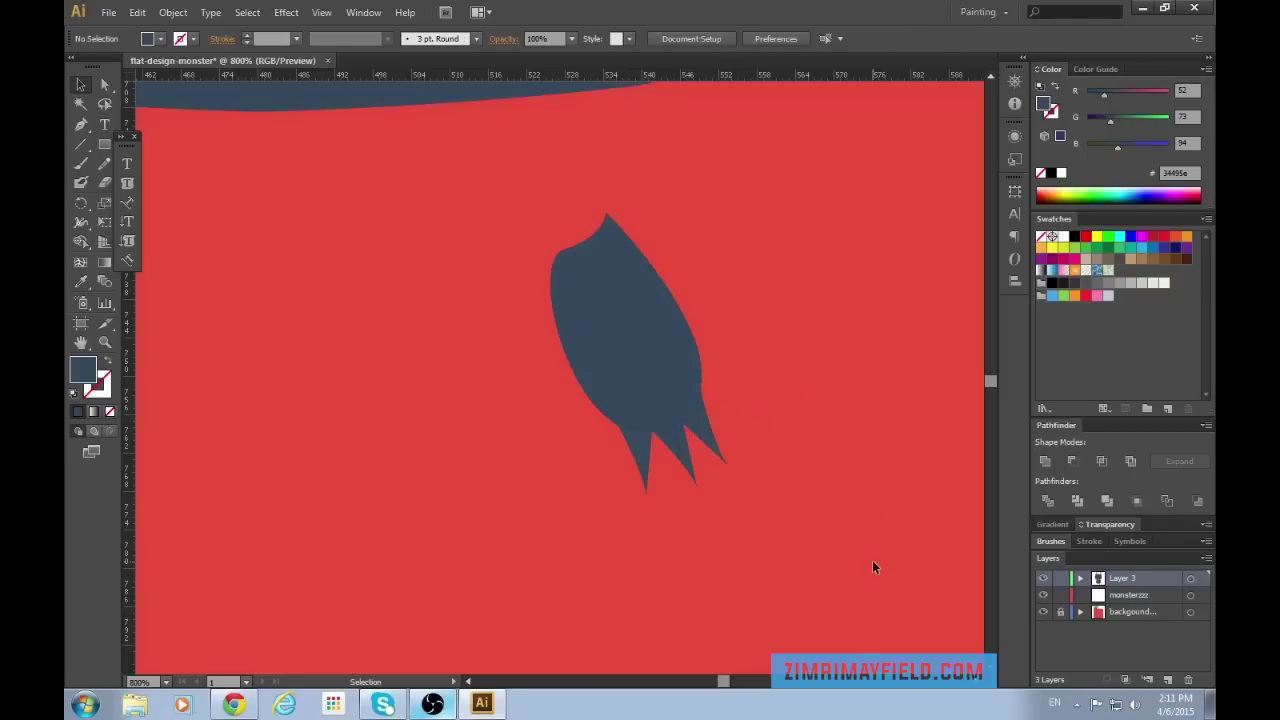
Move the foot with its three claws up so it joins the body's lower edge near the right corner.
key("ctrl+minus")
key("ctrl+minus")
key("ctrl+minus")
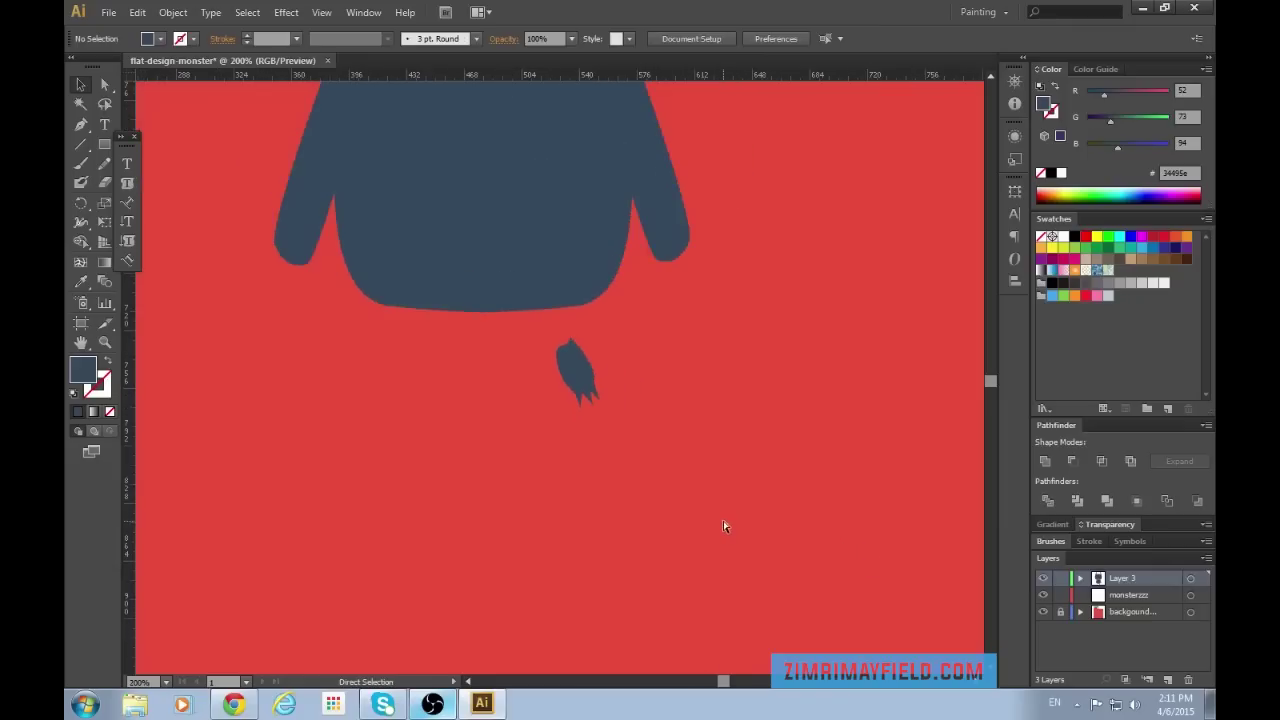
key("ctrl+plus")
key("ctrl+plus")
left_click_drag(518, 313, 646, 455)
left_click_drag(586, 353, 600, 316)
left_click(785, 490)
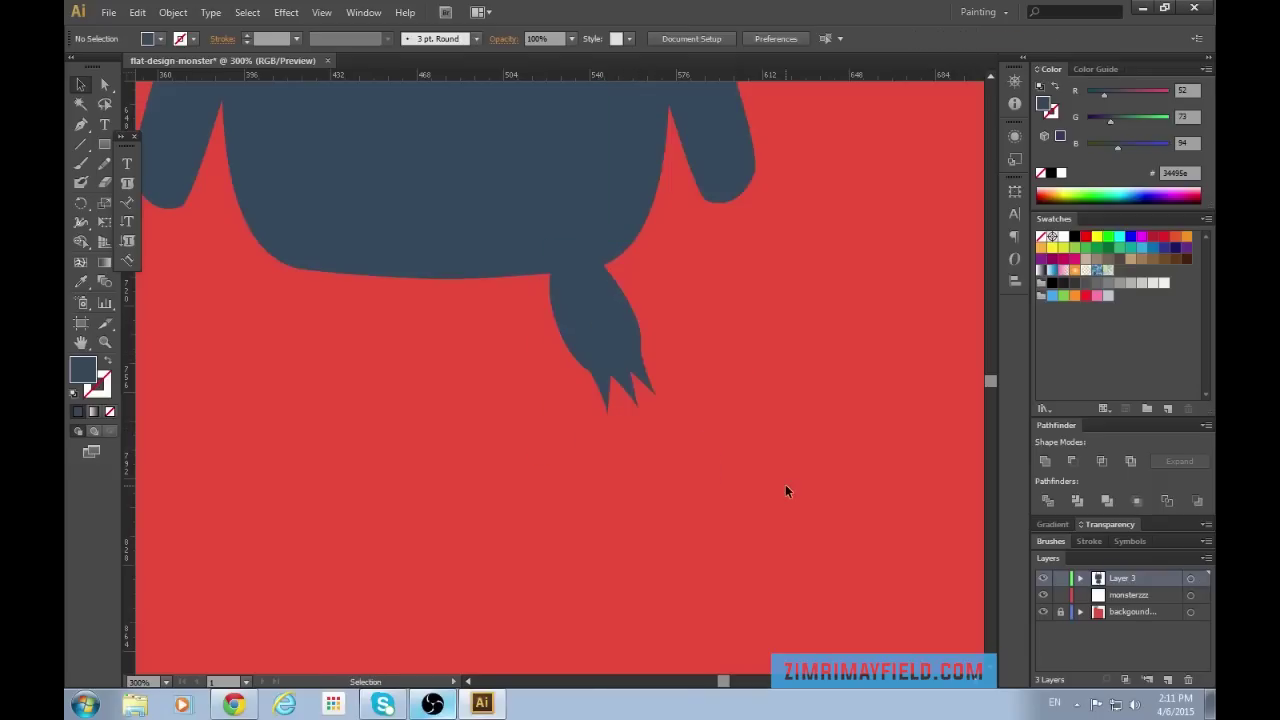
Move the three claws slightly up into the foot so that less of each one sticks out.
key("ctrl+1")
scroll(657, 455, "up", 4)
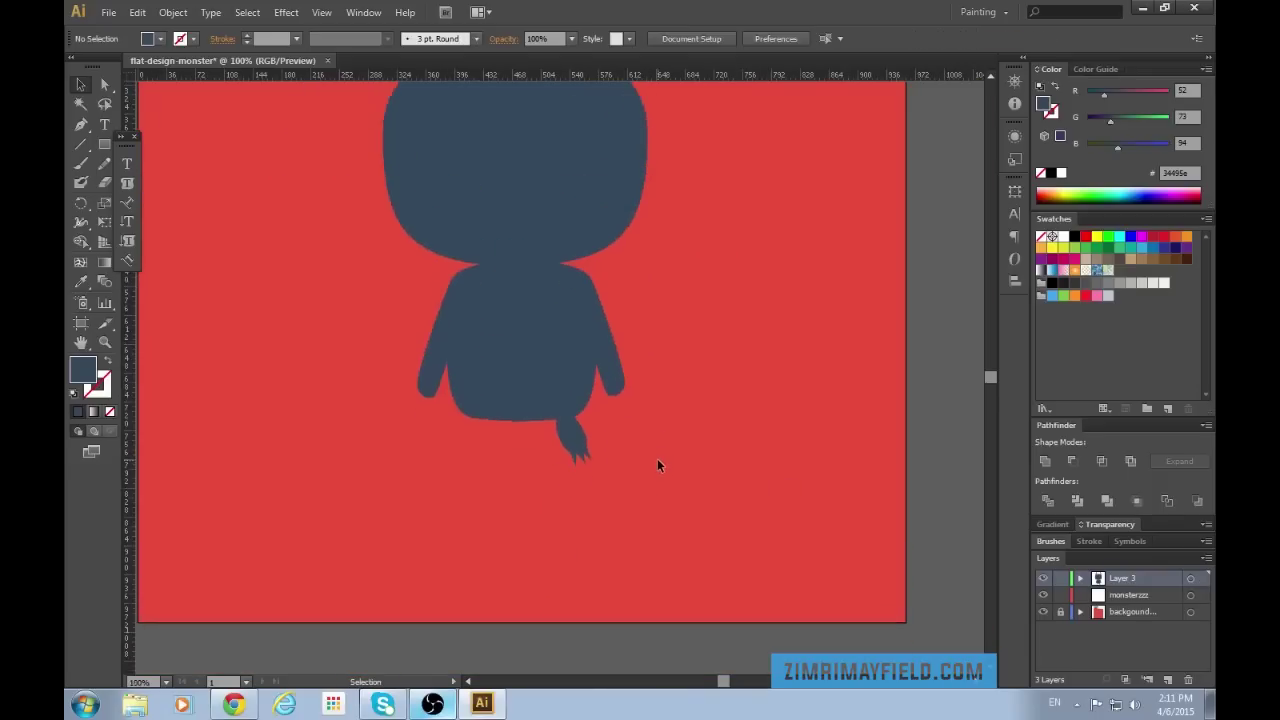
scroll(676, 575, "up", 3)
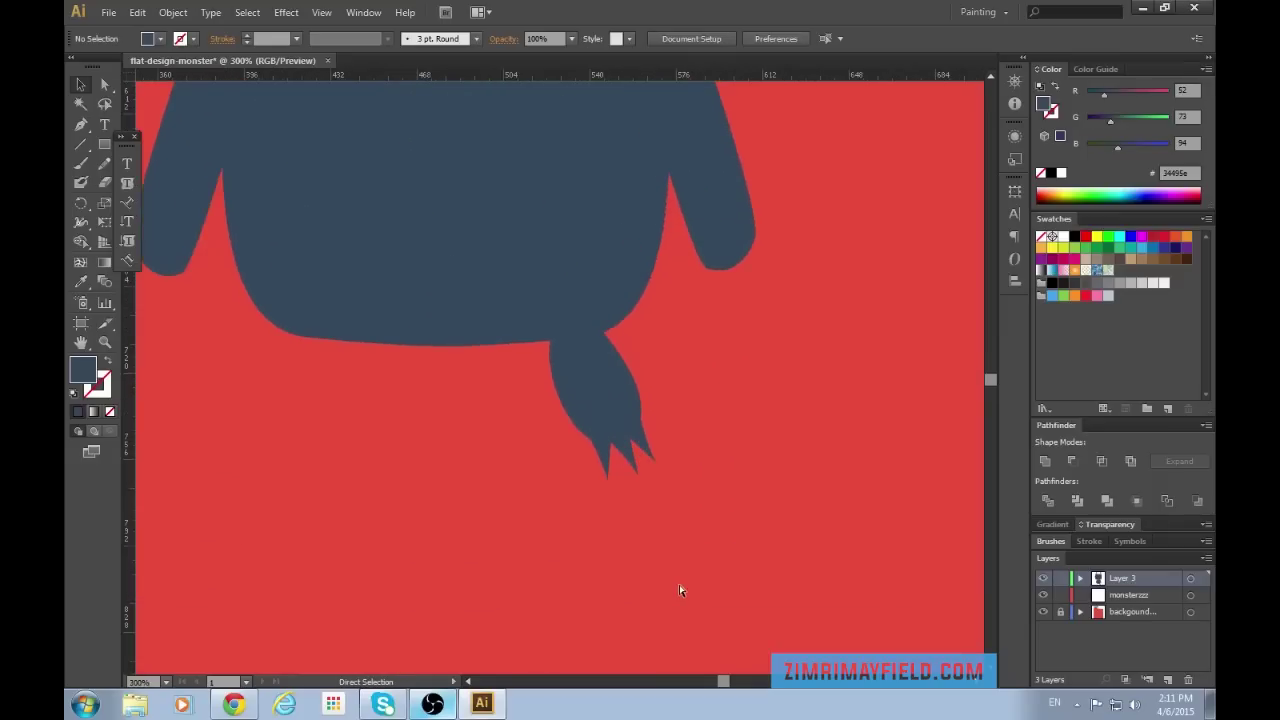
scroll(665, 490, "up", 2)
key("ctrl+minus")
key("ctrl+plus")
key("ctrl+plus")
key("ctrl+plus")
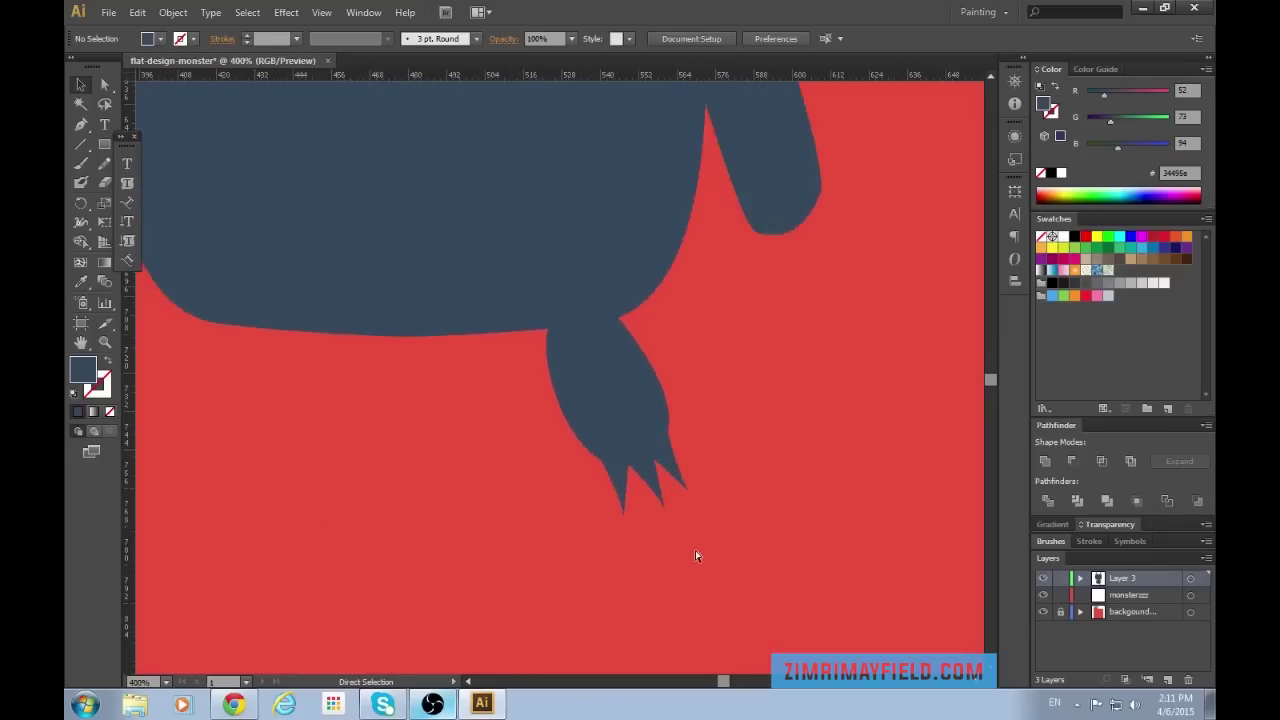
left_click(687, 560)
left_click_drag(668, 649, 668, 622)
left_click(795, 635)
left_click(791, 538)
left_click_drag(835, 586, 813, 560)
left_click(789, 601)
left_click(745, 598)
left_click_drag(752, 640, 760, 612)
left_click(872, 615)
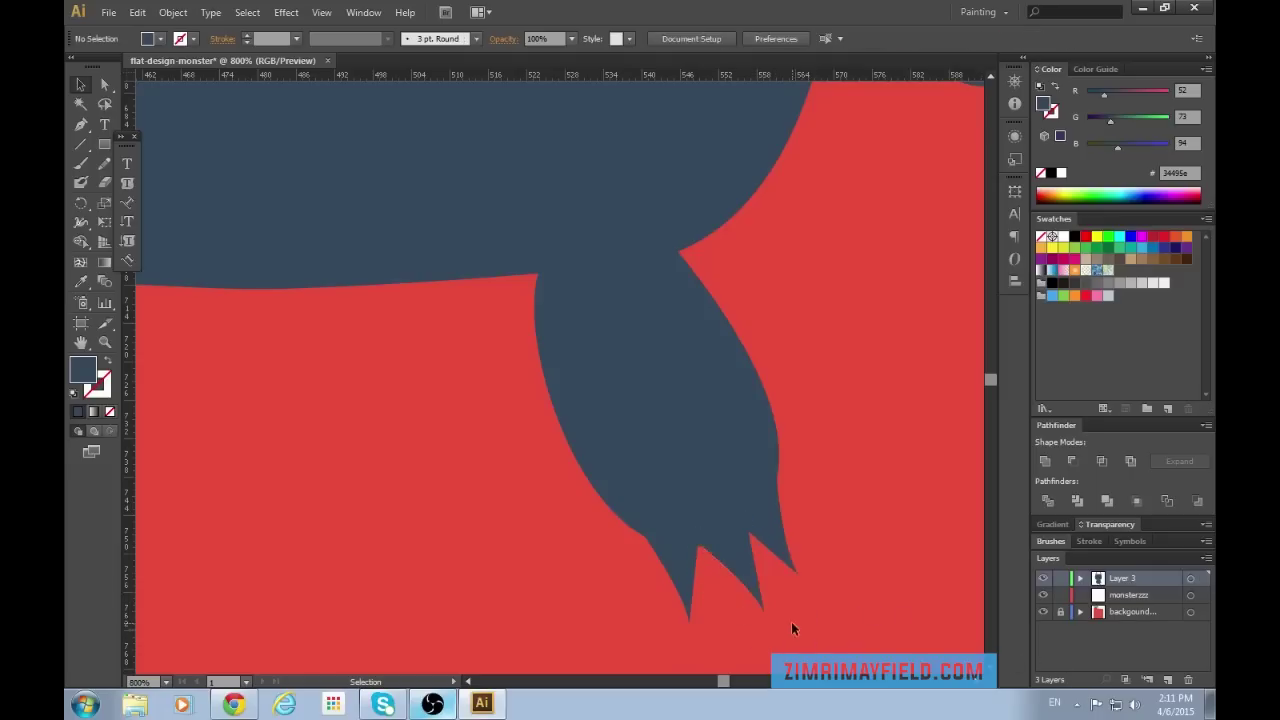
Shift the foot together with its claws slightly left along the body's lower edge.
key("ctrl+minus")
key("ctrl+minus")
key("ctrl+minus")
key("ctrl+minus")
key("ctrl+minus")
key("ctrl+minus")
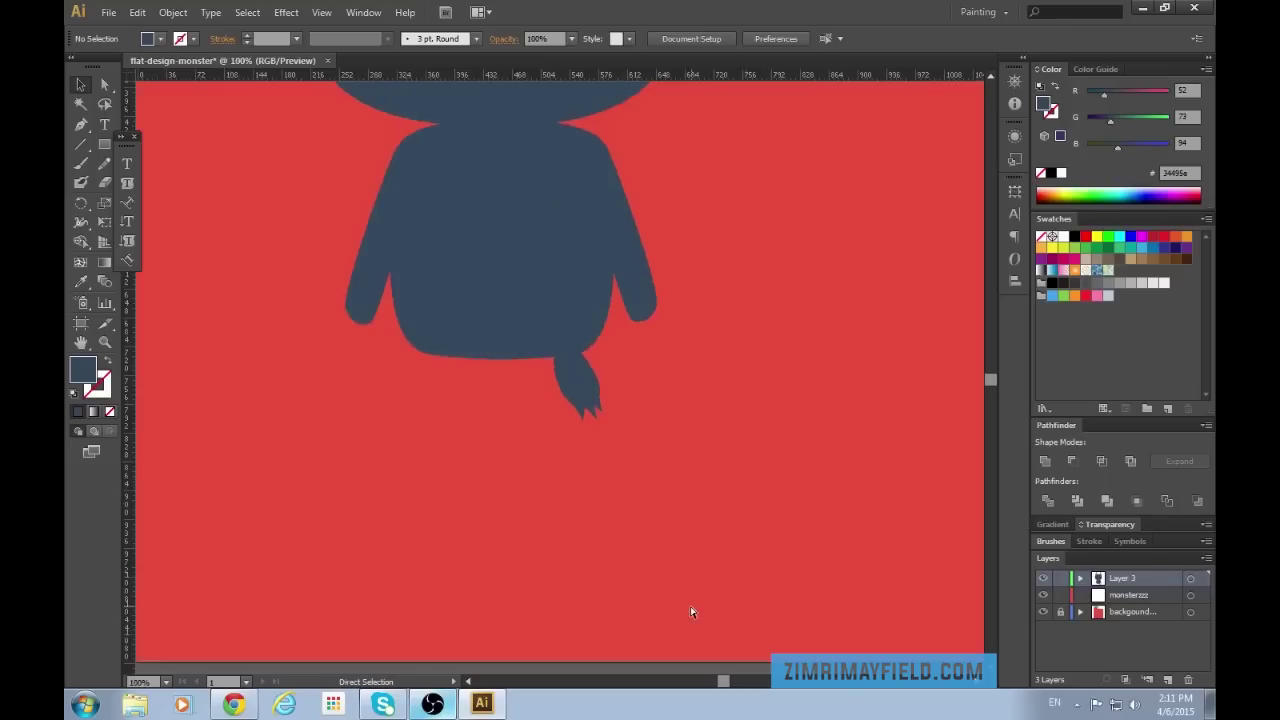
key("ctrl+plus")
key("ctrl+plus")
key("ctrl+plus")
key("ctrl+plus")
key("v")
left_click(577, 337)
left_click(781, 532)
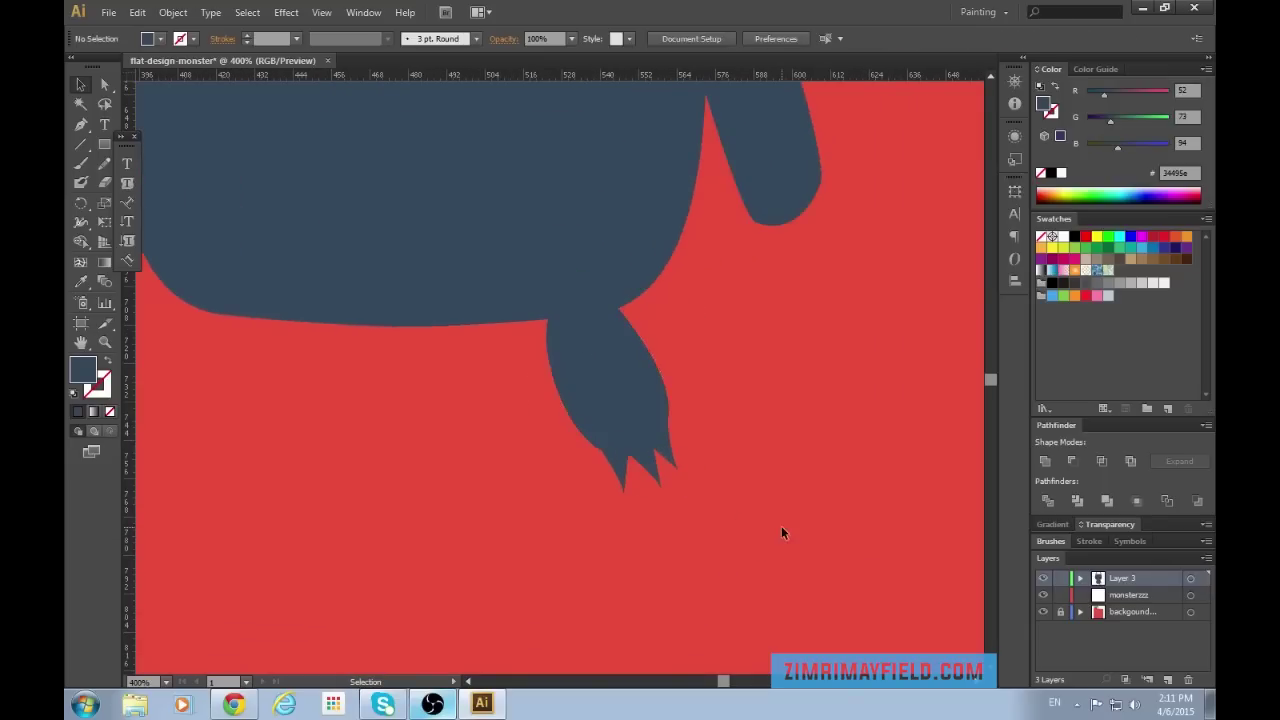
left_click(615, 399)
left_click_drag(615, 399, 593, 398)
left_click(780, 457)
left_click(617, 398)
scroll(623, 403, "up", 3)
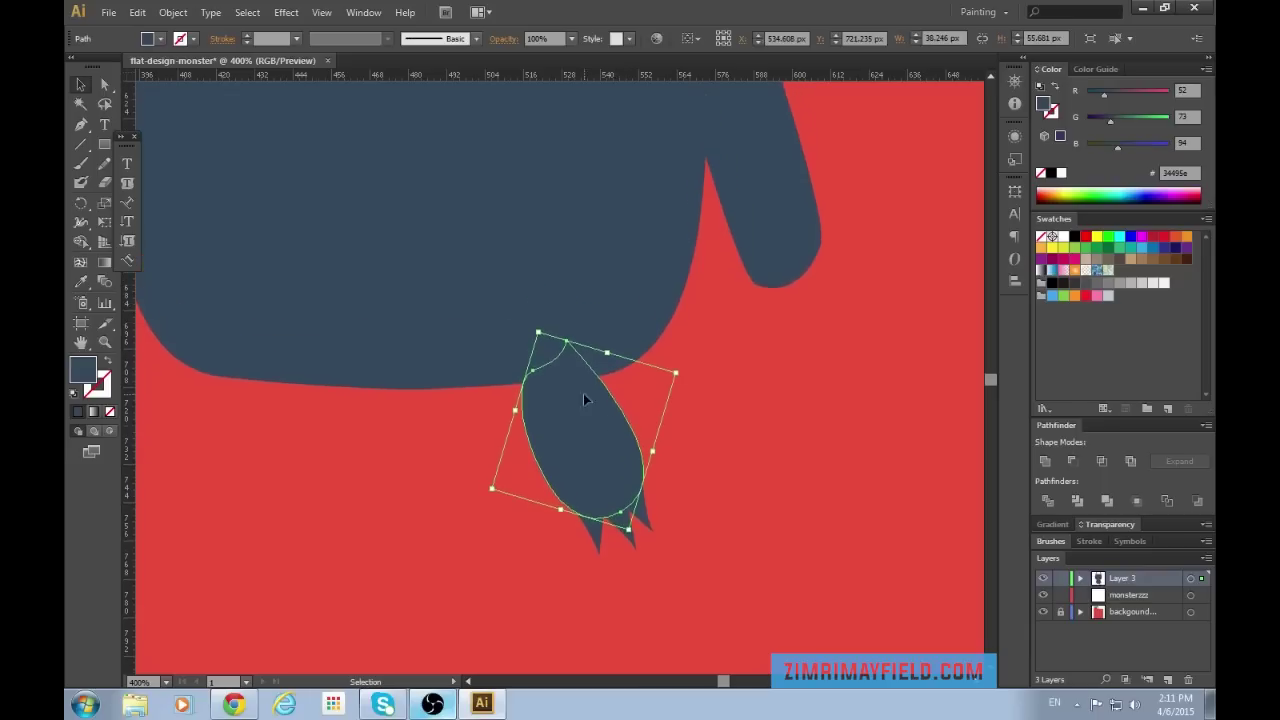
Move the foot's upper-left anchor point up and outward to about X 517, Y 701 px, inside the body.
key("a")
key("ctrl+plus")
key("ctrl+plus")
key("ctrl+plus")
key("ctrl+plus")
key("ctrl+plus")
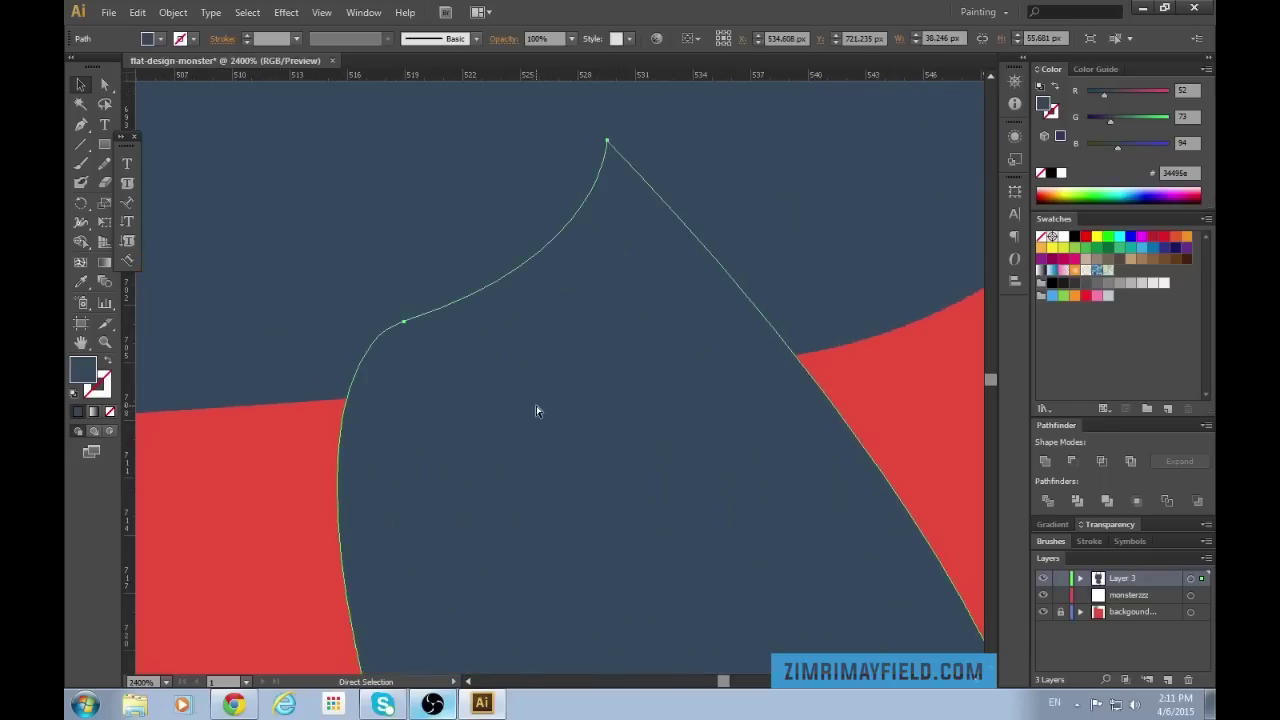
left_click(406, 325)
left_click_drag(607, 259, 509, 229)
left_click_drag(416, 321, 371, 289)
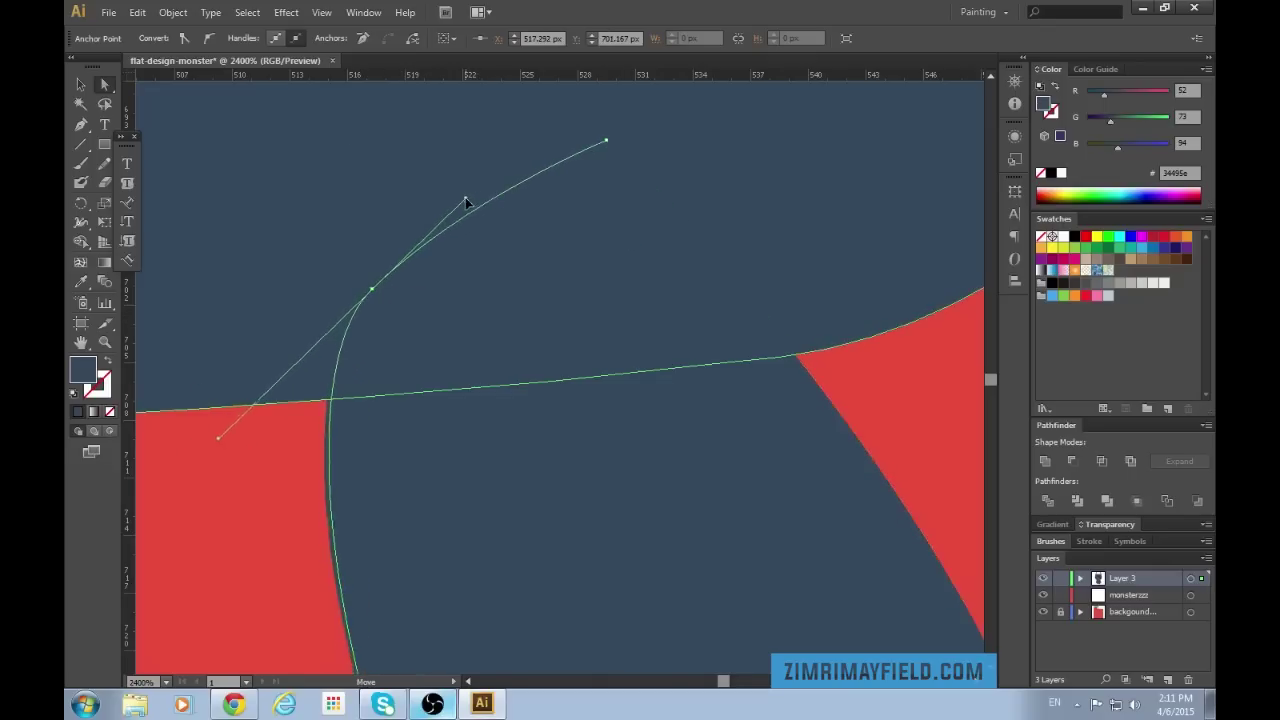
left_click(949, 437)
Duplicate the foot with its claws and place the copy under the body's lower left corner.
key("ctrl+minus")
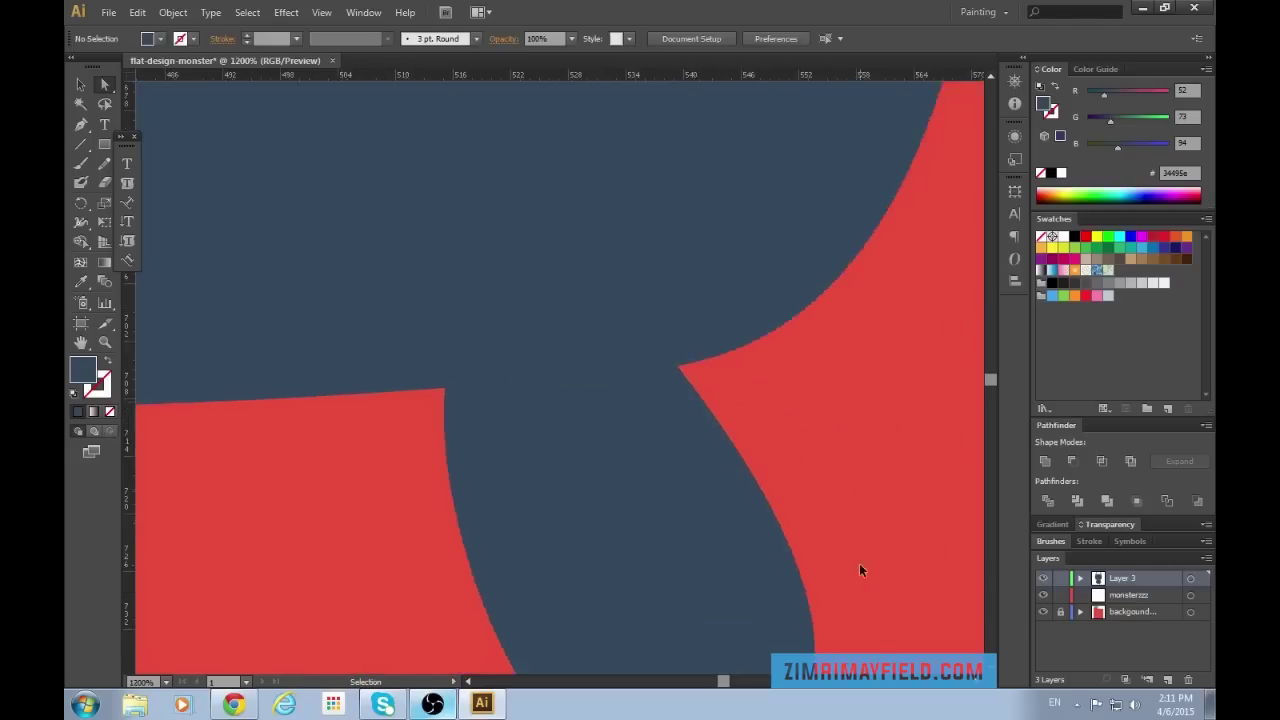
key("ctrl+minus")
key("ctrl+minus")
key("ctrl+minus")
key("ctrl+minus")
key("ctrl+minus")
key("a")
left_click(587, 447)
left_click(634, 474)
left_click_drag(634, 474, 523, 419)
key("ctrl+c")
key("ctrl+v")
left_click_drag(563, 388, 421, 412)
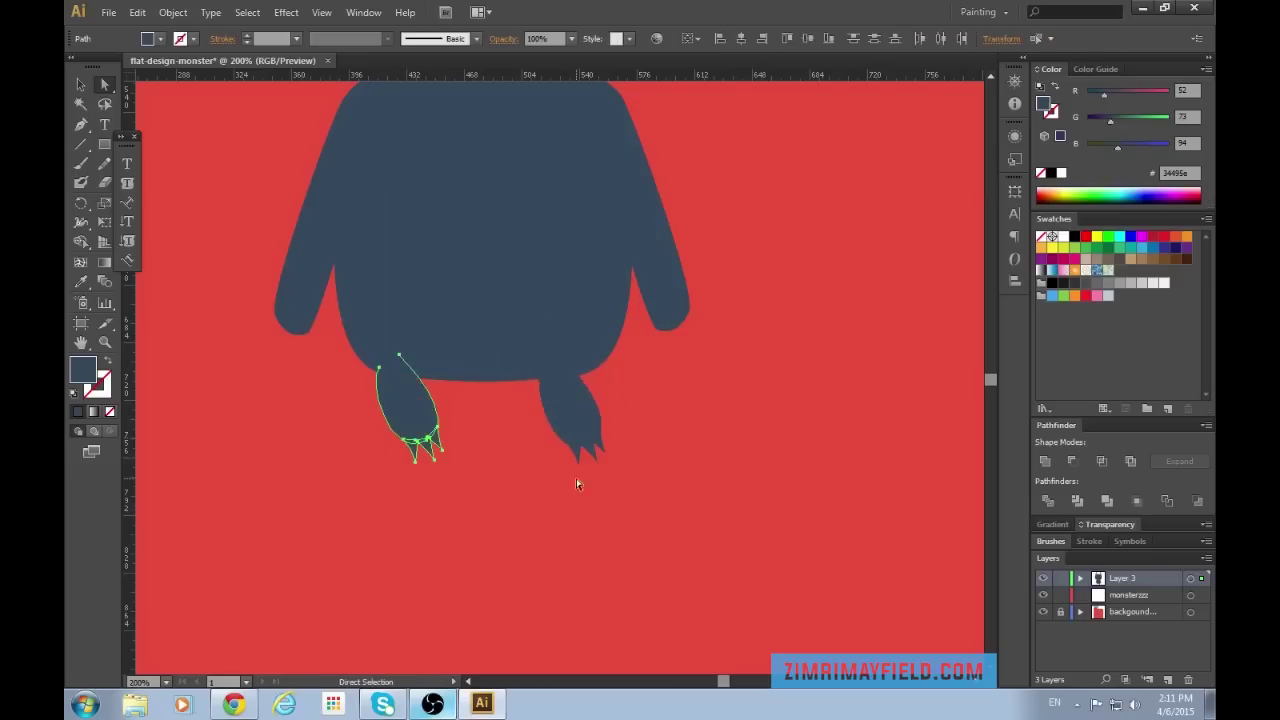
Reflect the copied foot across the vertical axis and nudge it outward to mirror the right foot.
right_click(404, 415)
mouse_move(494, 613)
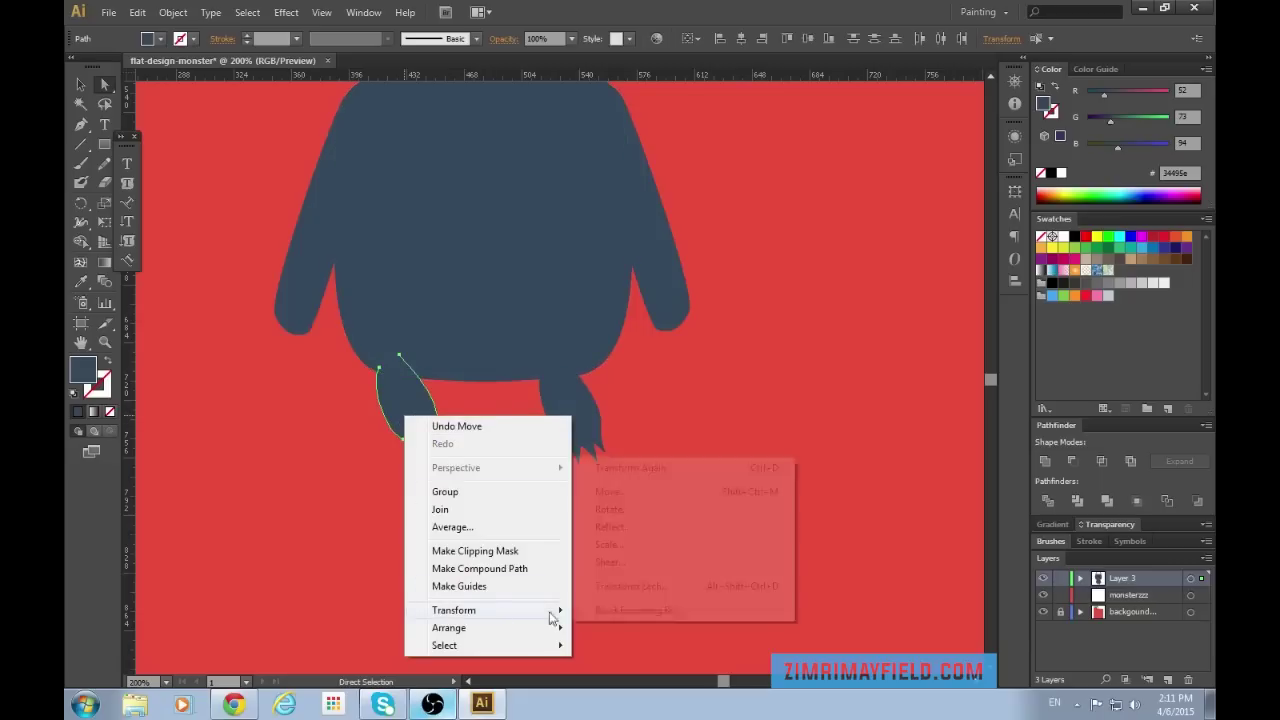
left_click(657, 531)
left_click(850, 518)
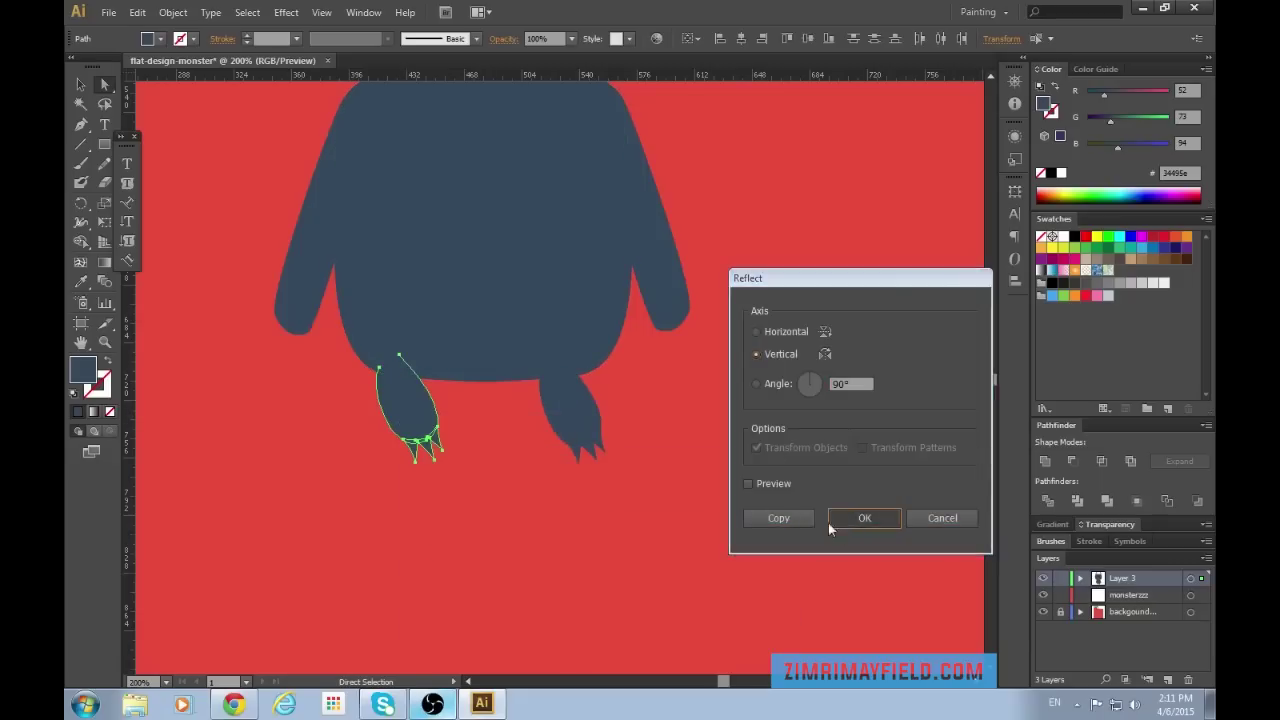
left_click_drag(401, 420, 390, 422)
left_click(460, 483)
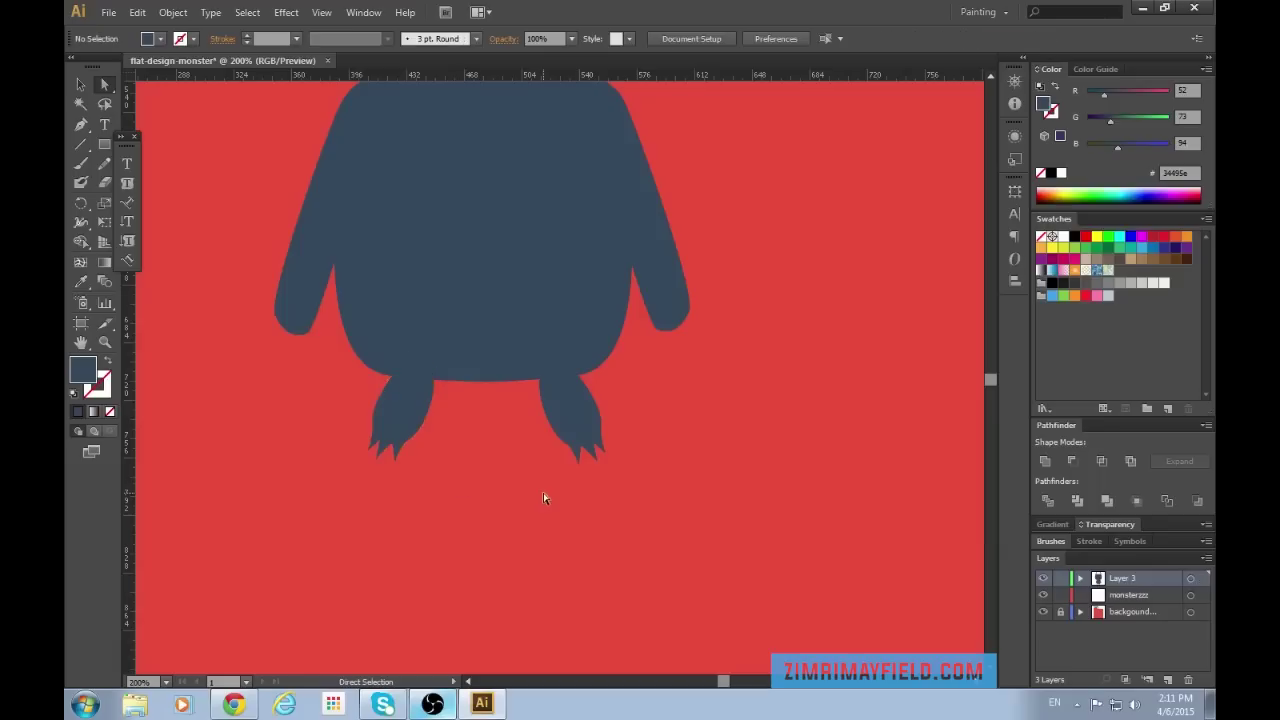
Move the left and right foot shapes slightly down and outward so they cover more of their claws.
key("ctrl+minus")
key("ctrl+minus")
key("ctrl+minus")
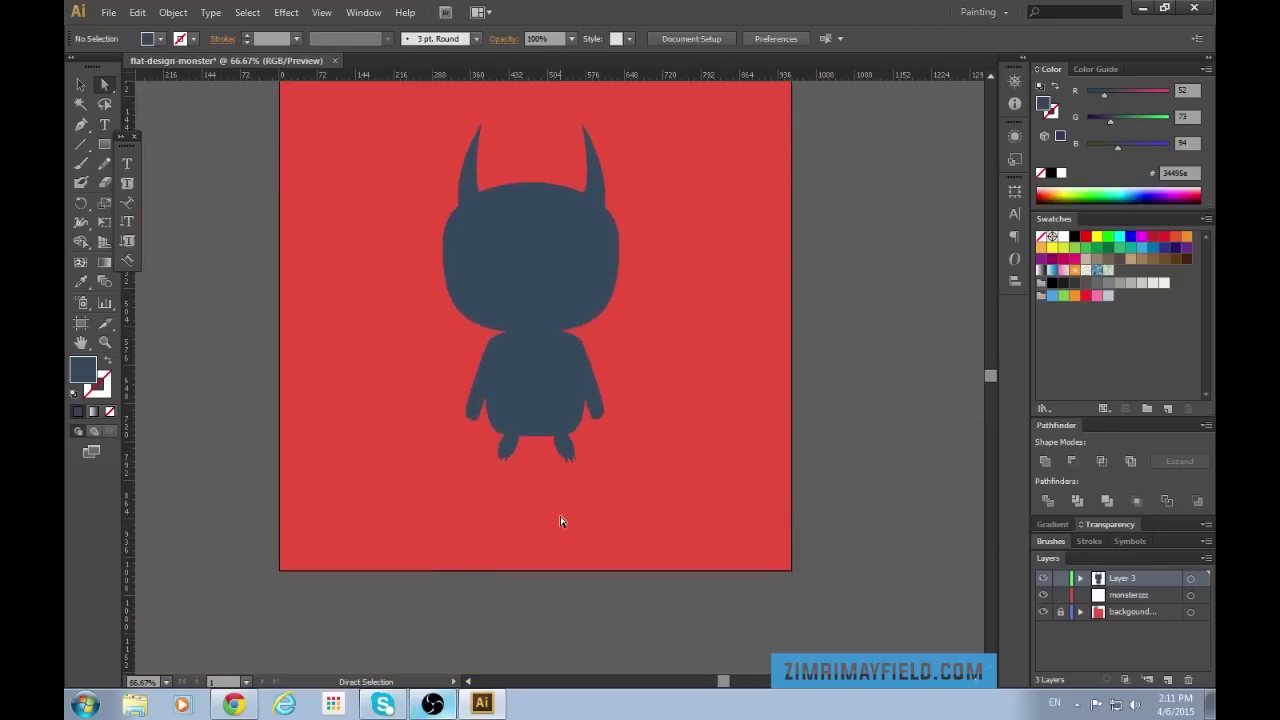
key("ctrl+plus")
key("ctrl+plus")
key("ctrl+plus")
key("ctrl+plus")
left_click_drag(322, 428, 320, 443)
left_click(700, 493)
left_click_drag(528, 451, 587, 443)
left_click(601, 449)
left_click(671, 500)
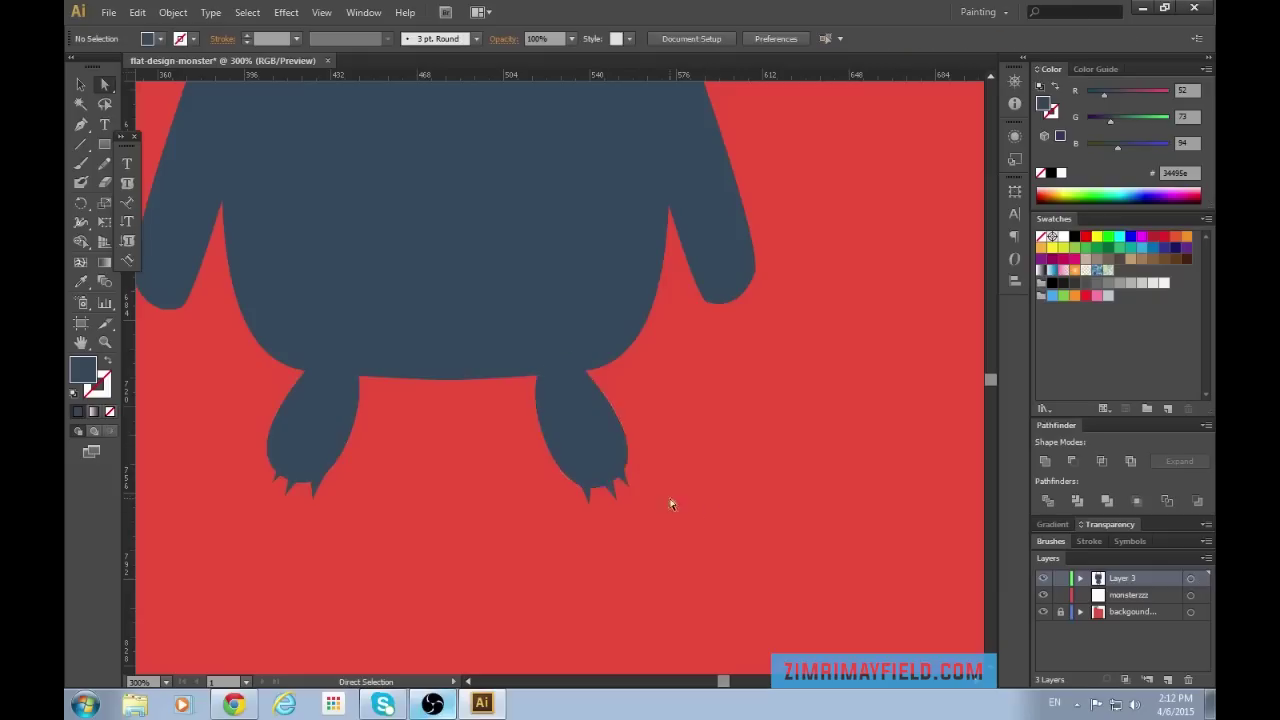
Nudge the left foot shape up and inward and fine-tune the right foot shape's position to expose more claw.
left_click_drag(681, 524, 681, 524)
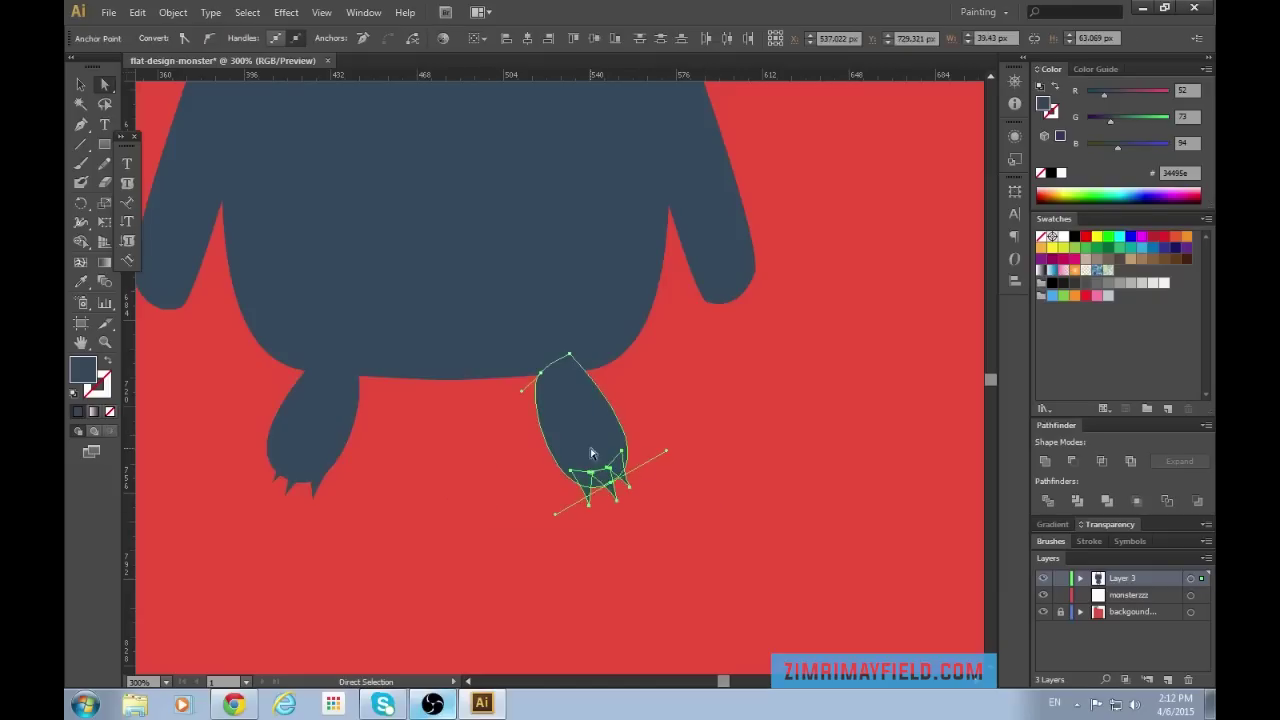
key("v")
left_click(670, 540)
left_click_drag(324, 448, 334, 438)
left_click(430, 548)
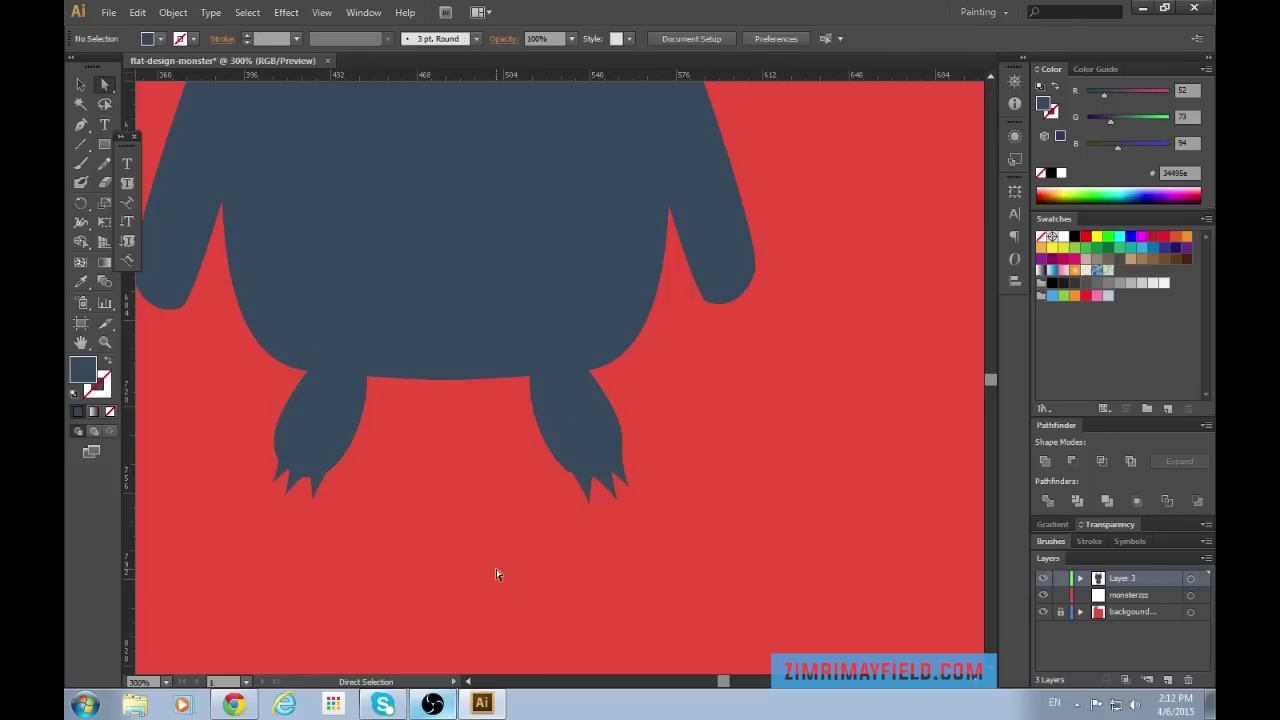
left_click_drag(586, 437, 590, 434)
left_click(663, 509)
key("a")
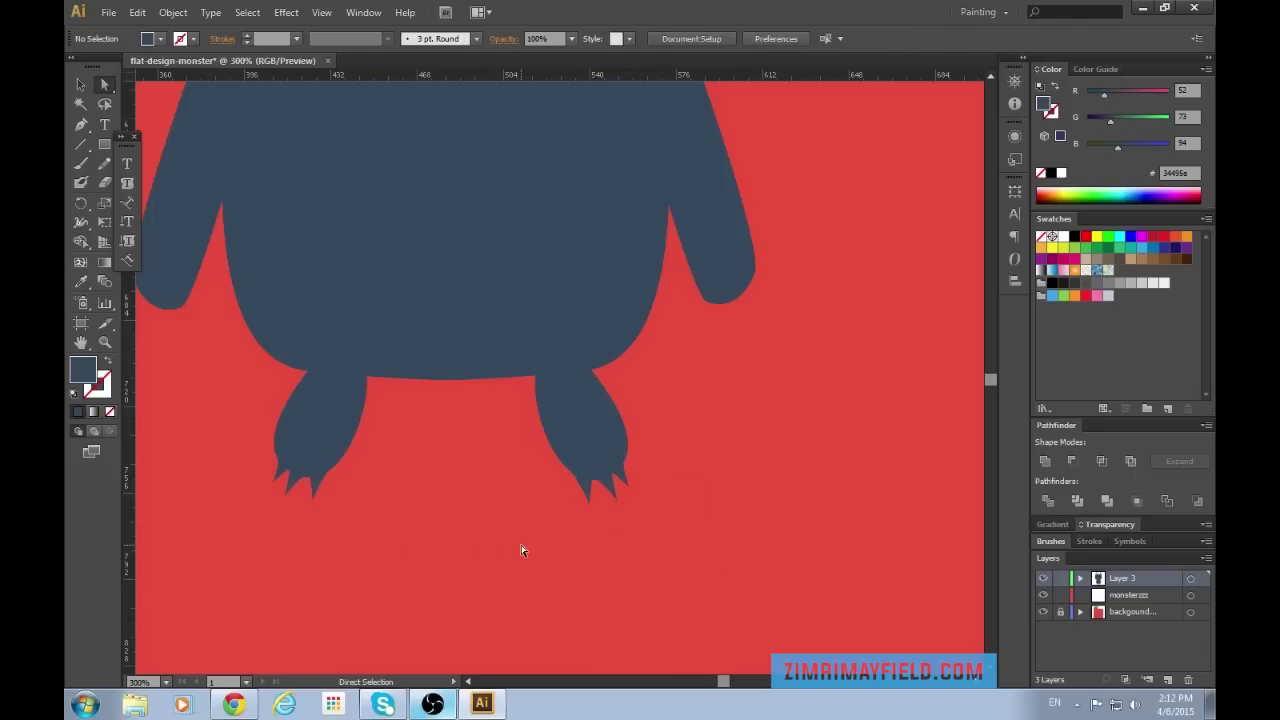
Select the whole monster, enlarge it slightly and move it down a little on the red background.
key("ctrl+minus")
key("ctrl+minus")
key("ctrl+minus")
key("ctrl+minus")
scroll(521, 546, "up", 3)
key("ctrl+equal")
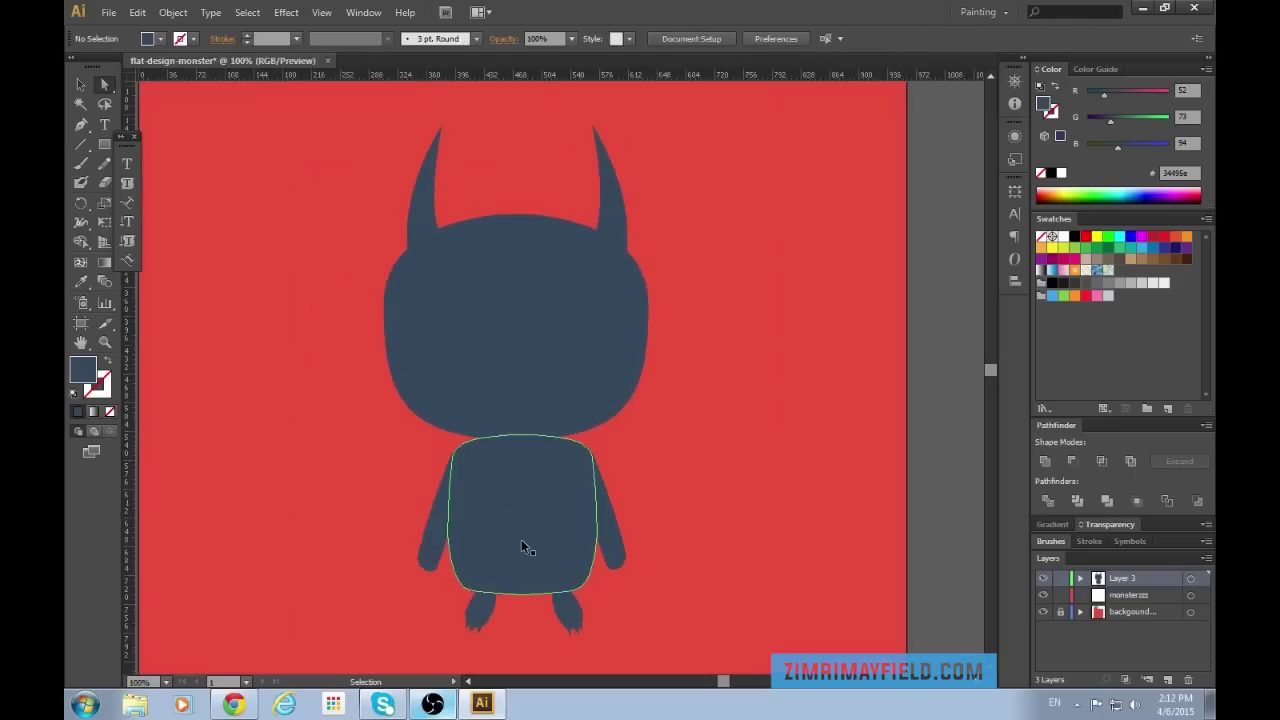
key("ctrl+minus")
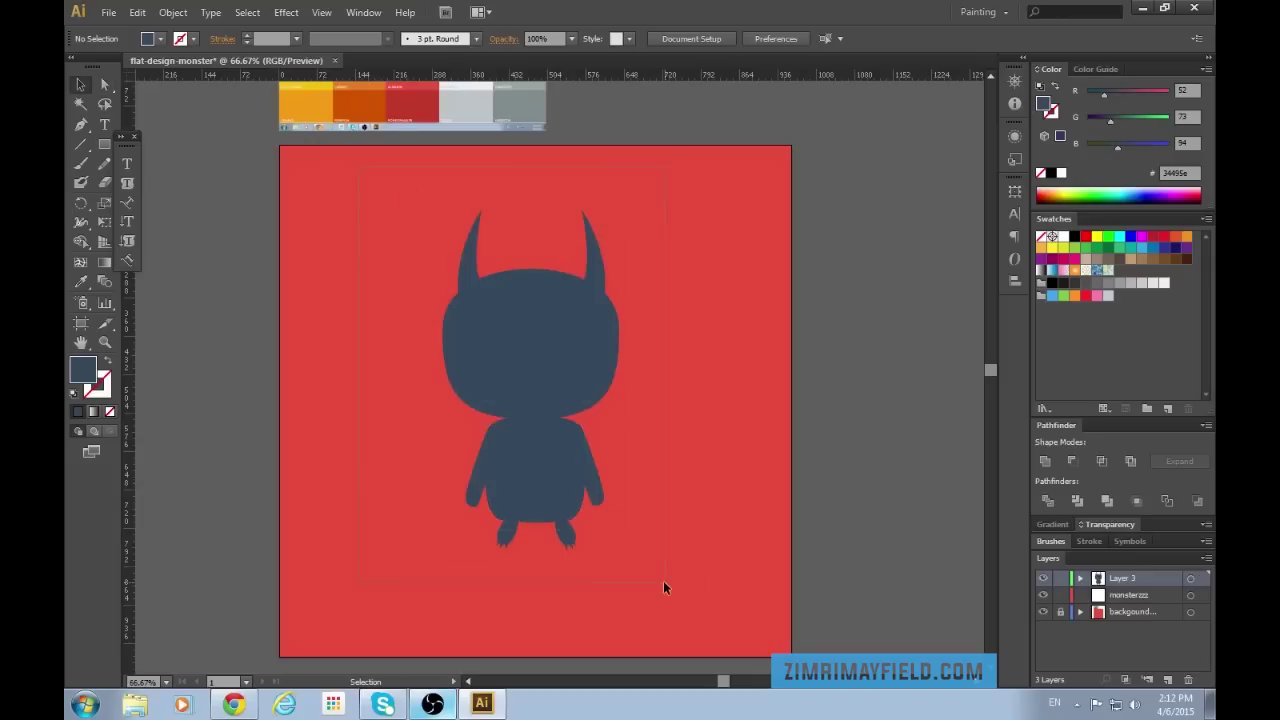
key("ctrl+a")
left_click_drag(617, 211, 625, 197)
left_click_drag(572, 326, 572, 341)
left_click(668, 406)
Scale the whole monster down proportionally about its centre, leaving wide red margins around it.
scroll(668, 406, "down", 1)
key("ctrl+plus")
key("ctrl+minus")
key("ctrl+minus")
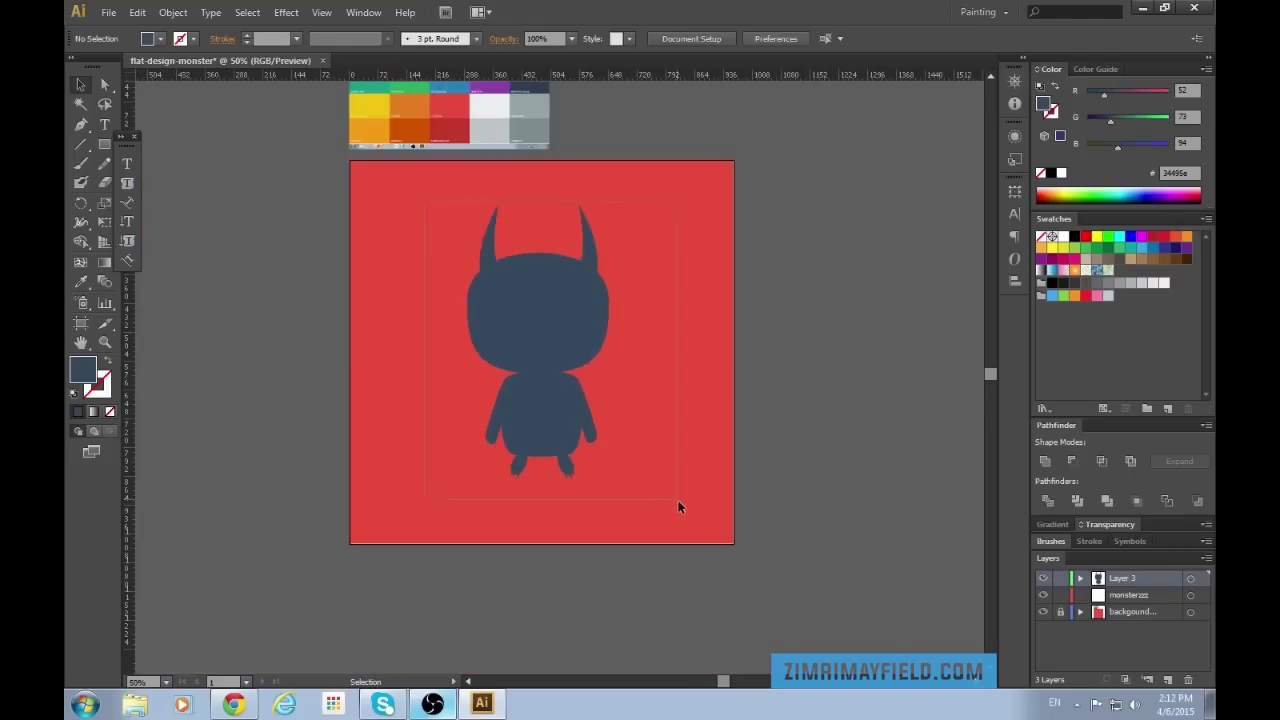
key("ctrl+a")
left_click_drag(609, 207, 592, 240)
left_click(684, 410)
Examine the resized monster's silhouette, from the feet up to the head and horns.
key("ctrl+plus")
key("ctrl+plus")
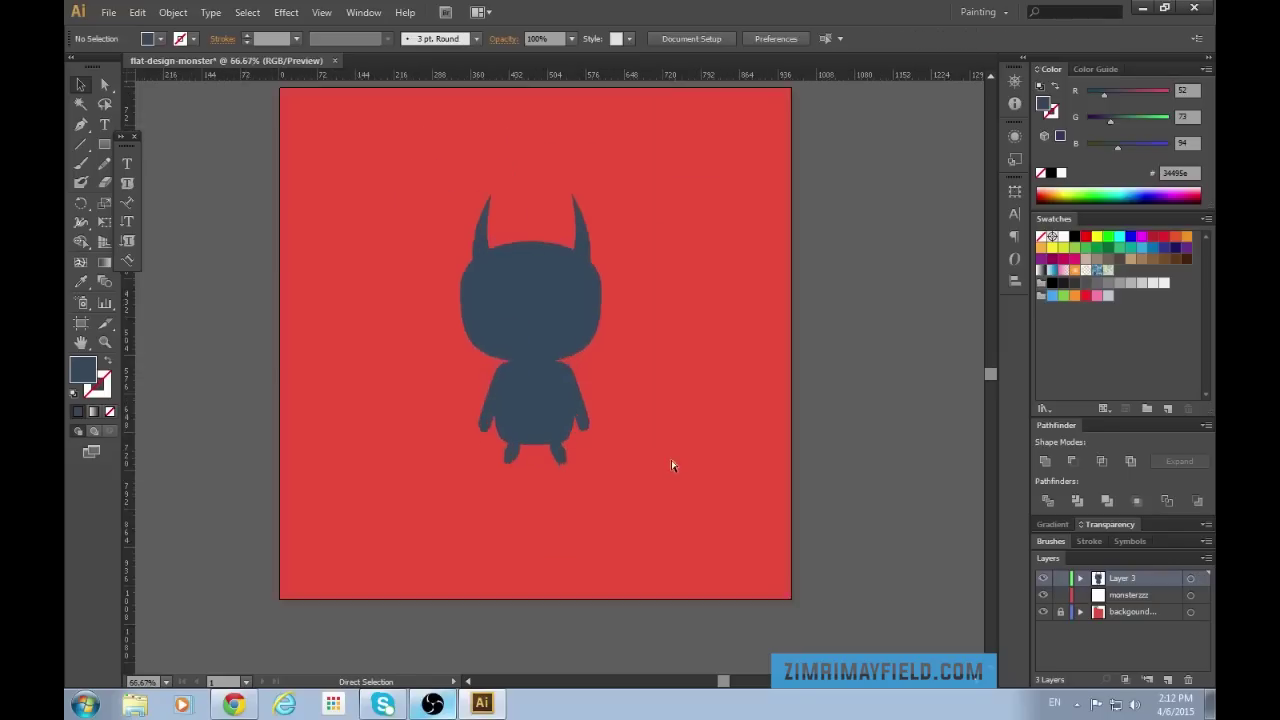
key("ctrl+plus")
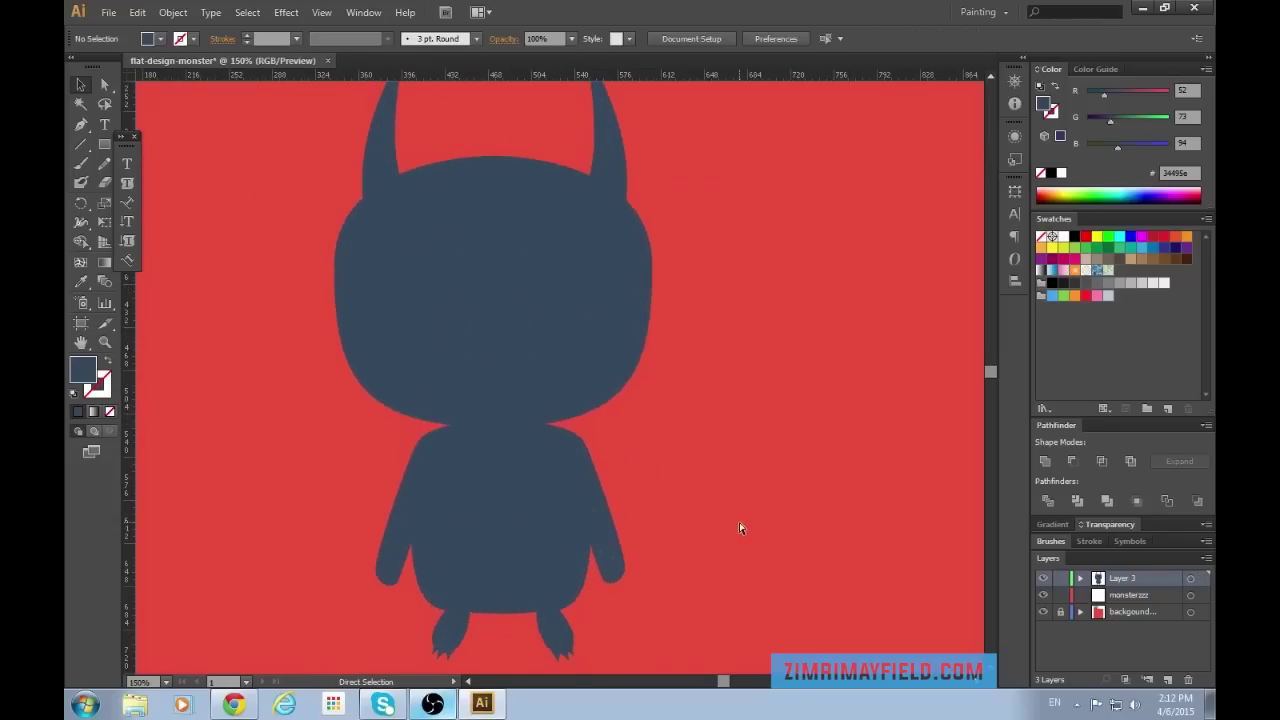
scroll(738, 527, "up", 1)
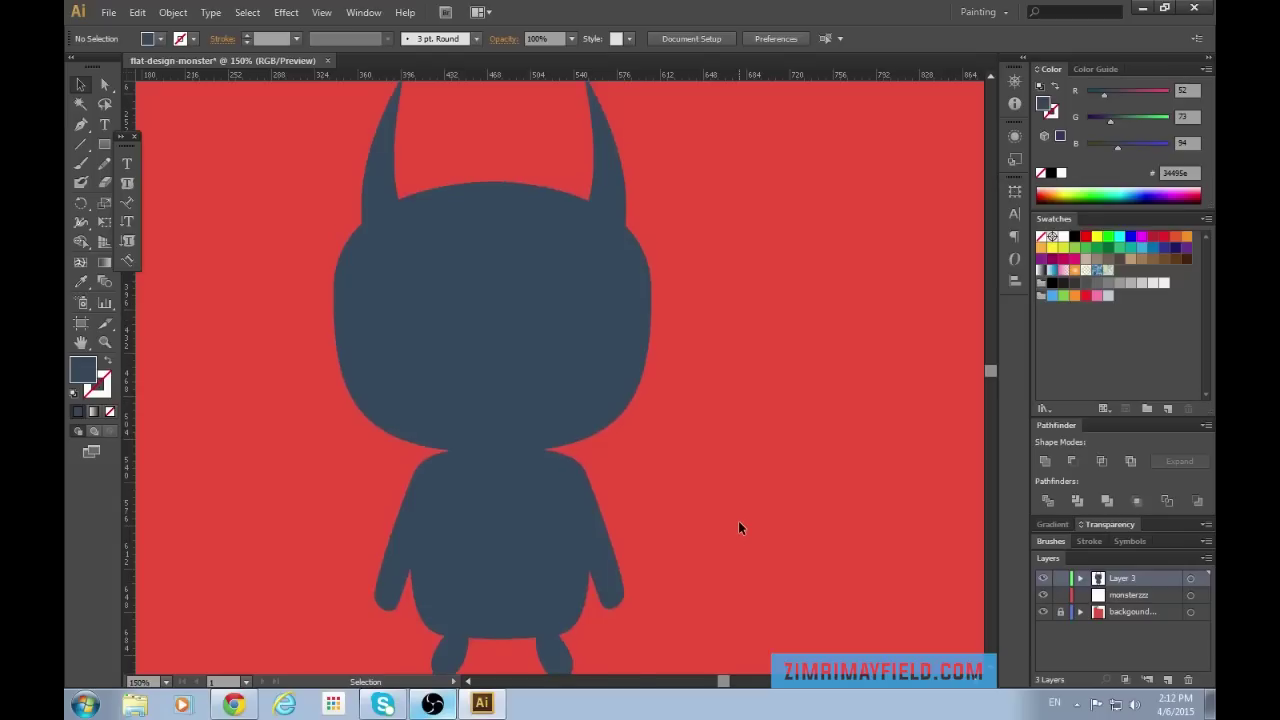
key("ctrl+plus")
key("ctrl+plus")
key("ctrl+minus")
scroll(738, 527, "up", 2)
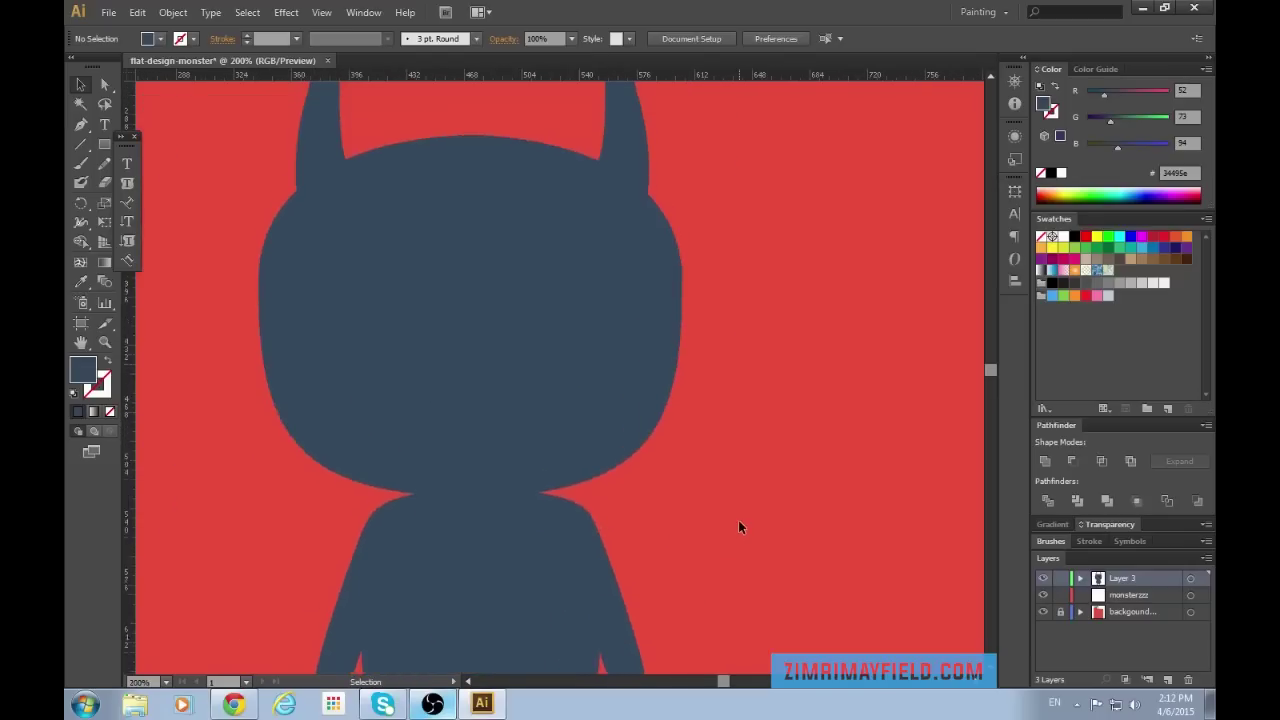
scroll(738, 527, "up", 1)
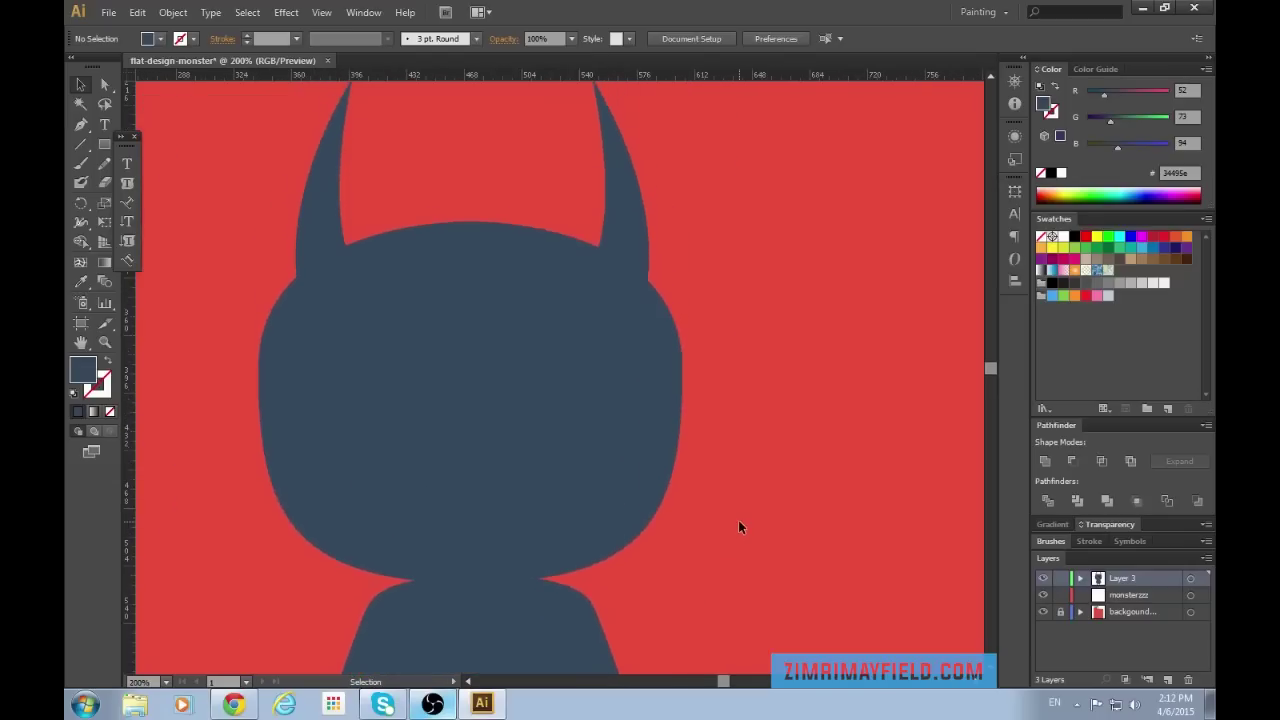
key("ctrl+minus")
key("p")
left_click(706, 251)
left_click(766, 447)
key("ctrl+z")
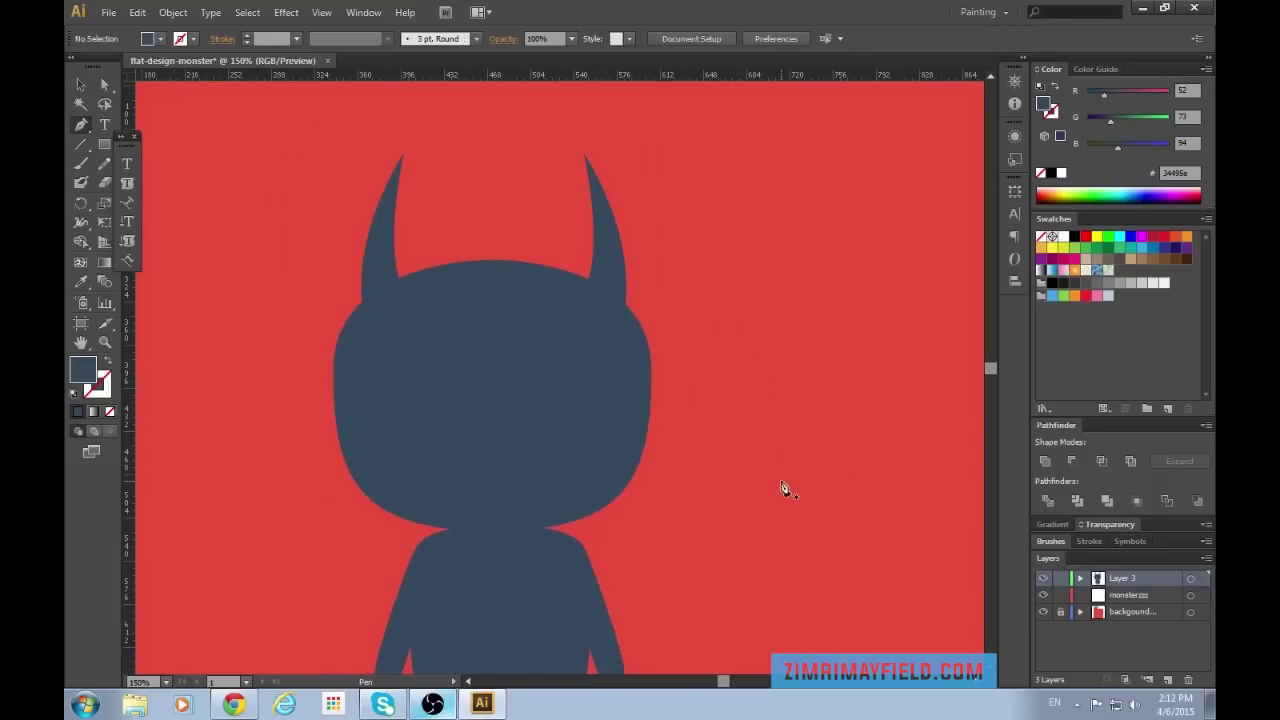
Draw a square of about 45 by 43 px beside the head and fill it with the palette's light grey (ecf0f1).
key("m")
left_click_drag(702, 255, 756, 307)
scroll(790, 430, "up", 2)
key("v")
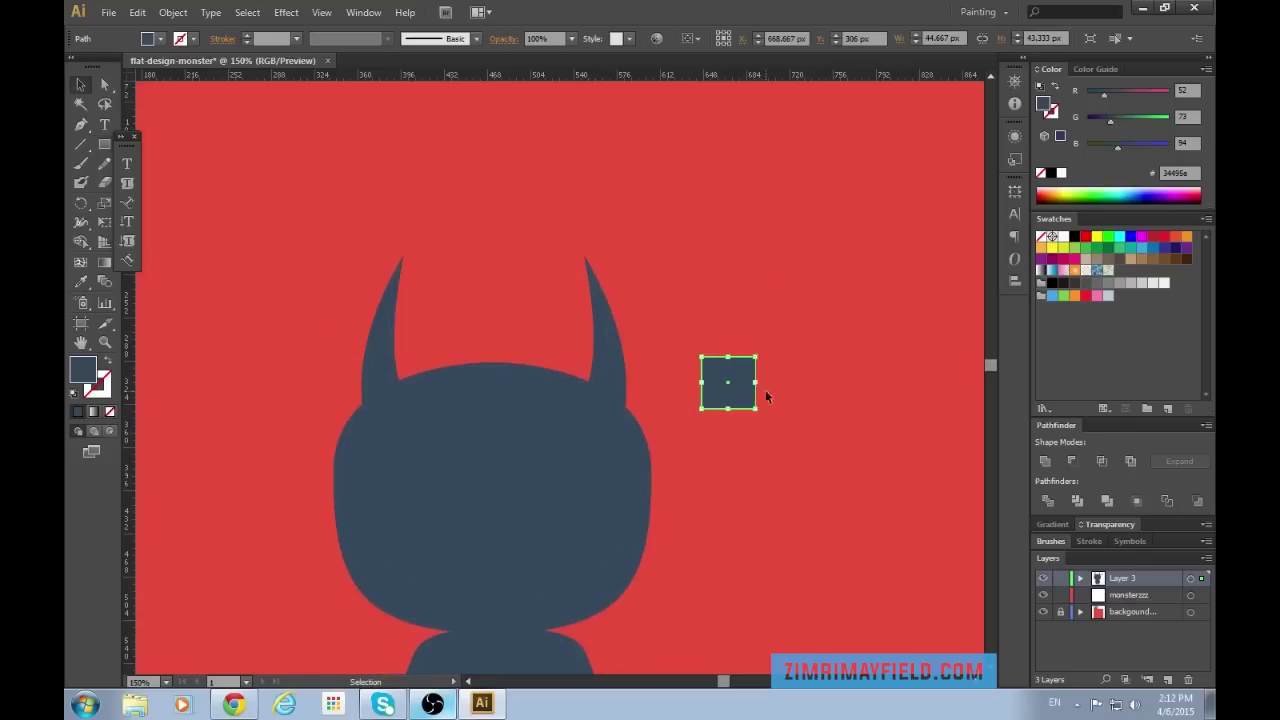
key("ctrl+minus")
key("ctrl+minus")
key("ctrl+minus")
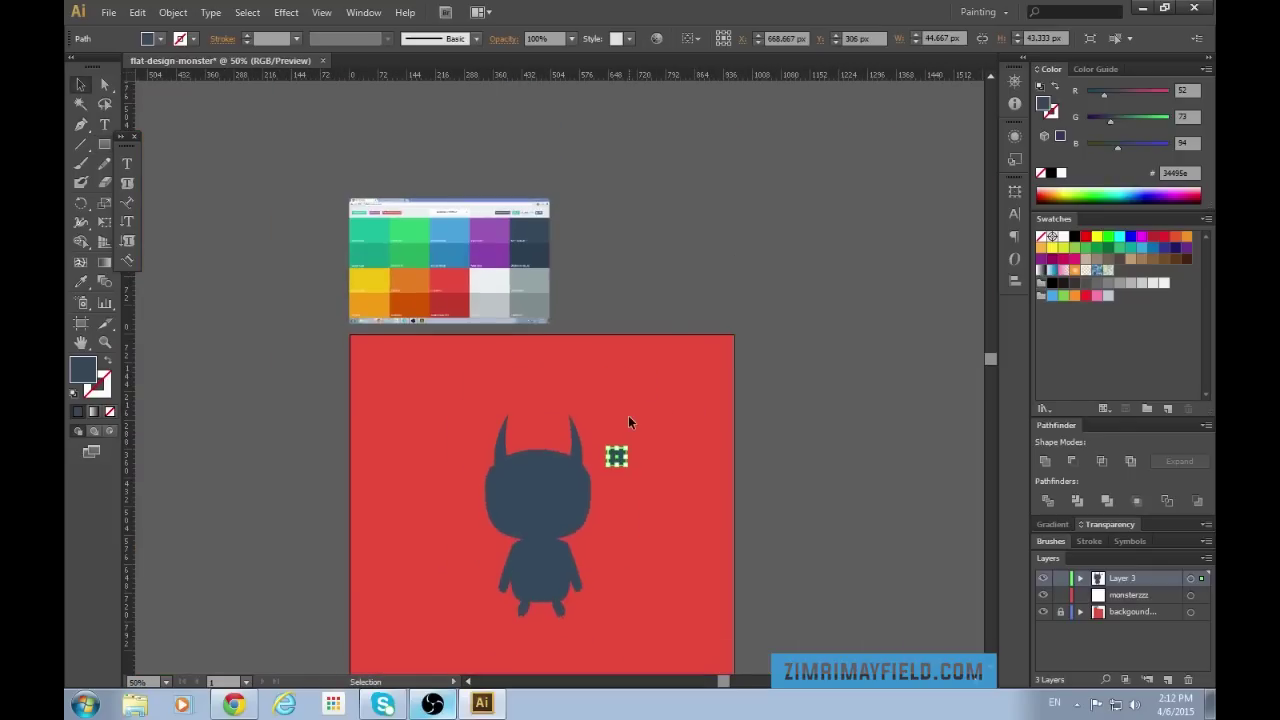
key("i")
left_click(492, 290)
scroll(670, 450, "down", 3)
key("v")
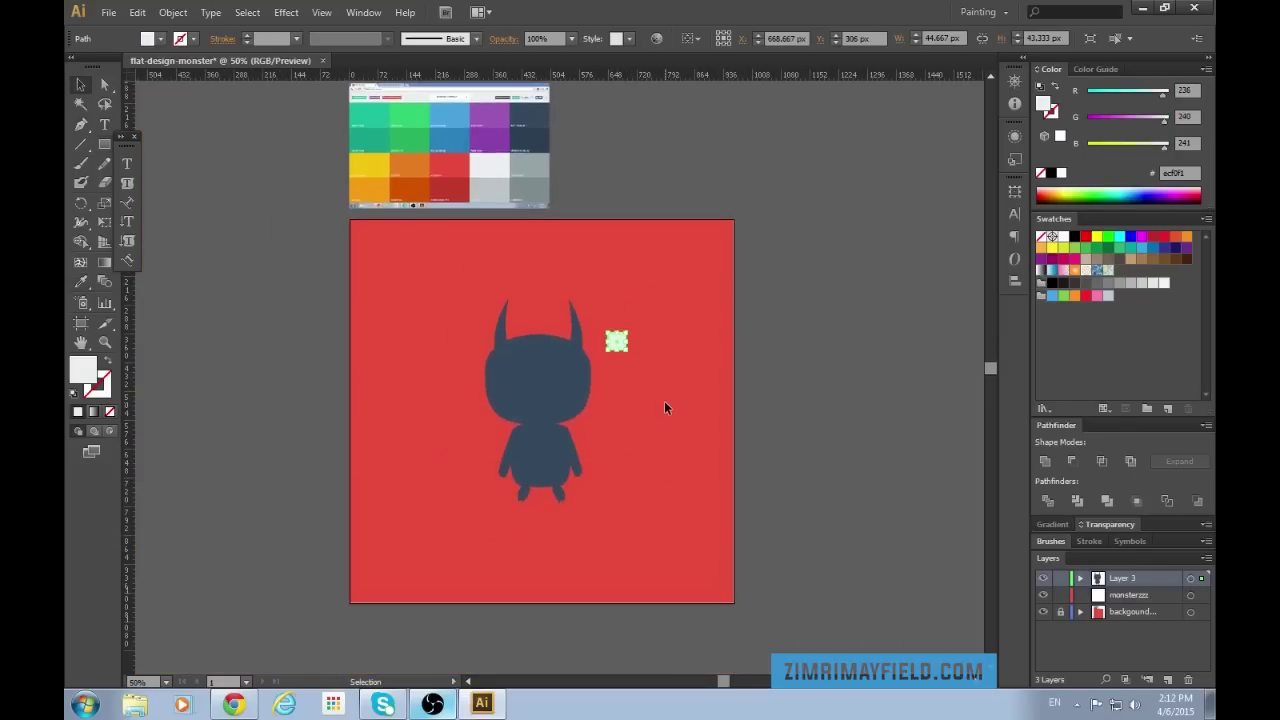
left_click(678, 429)
Delete the light grey square beside the head, keeping light grey as the current fill.
key("ctrl+plus")
key("ctrl+plus")
key("ctrl+plus")
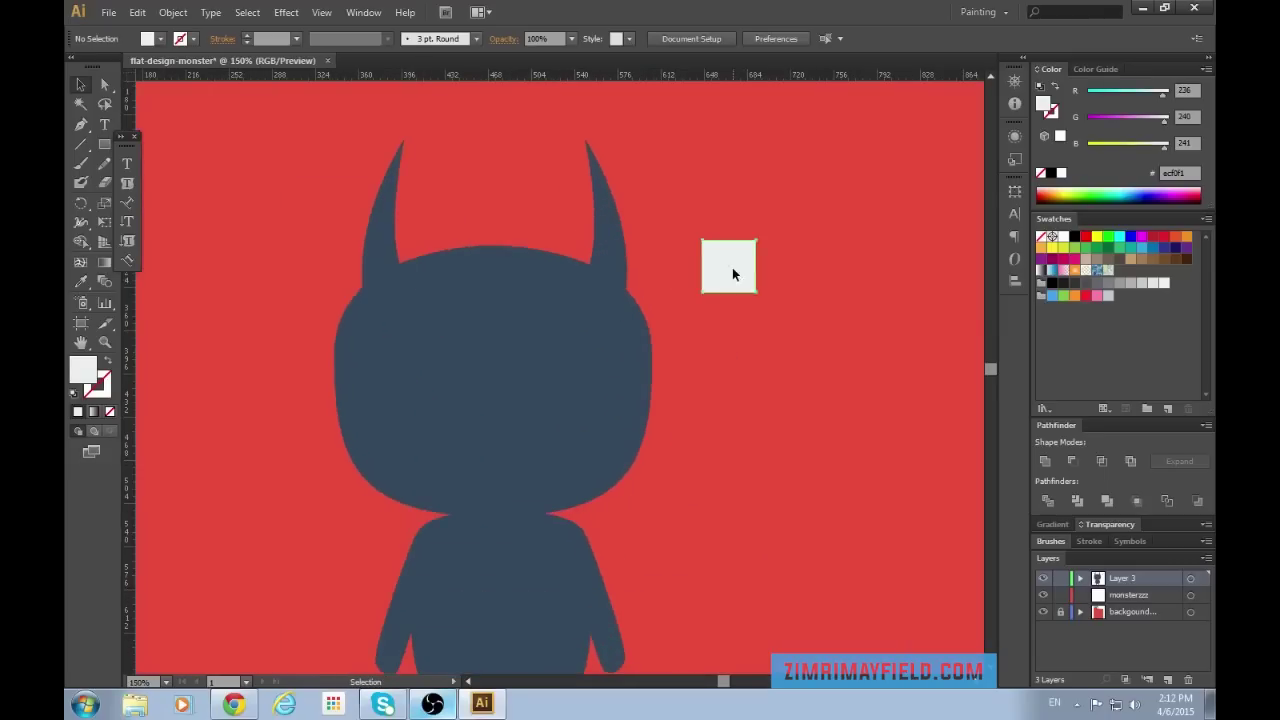
left_click(733, 274)
key("ctrl+plus")
key("Delete")
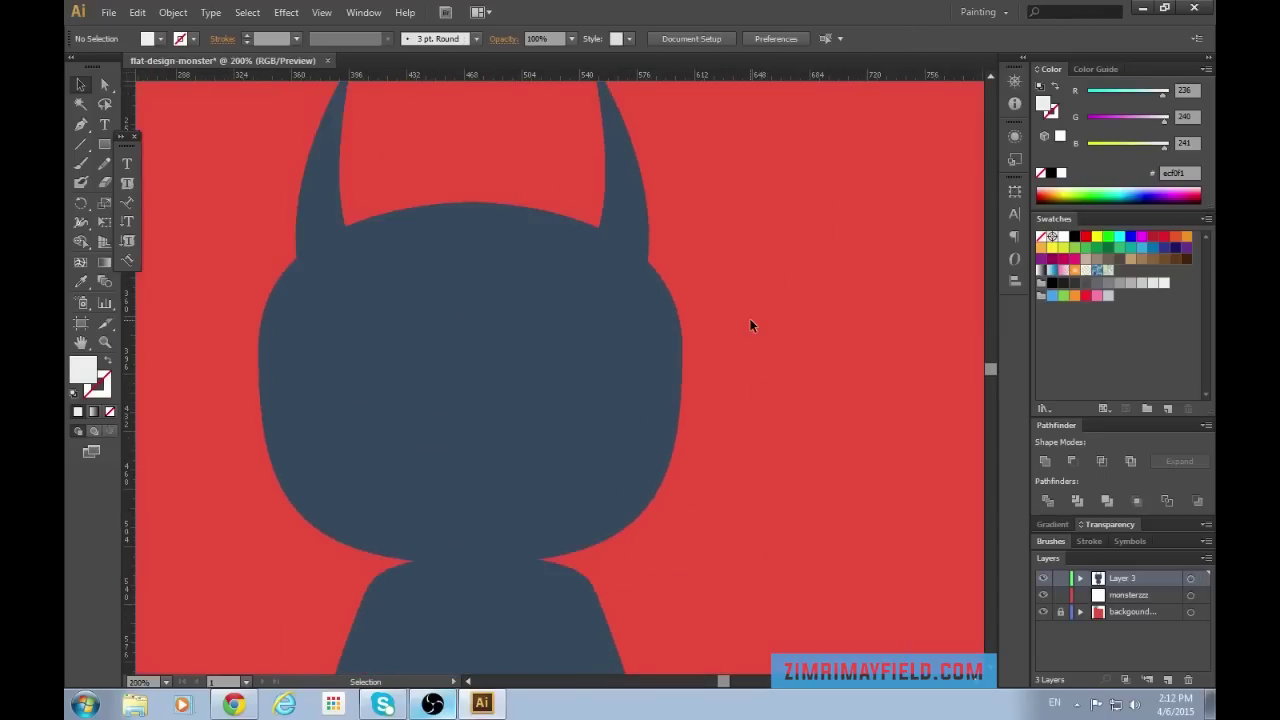
Draw a light grey, flat-topped eye with a rounded bottom on the face's right half, about 61 by 52 px, using the Pen tool.
key("ctrl+plus")
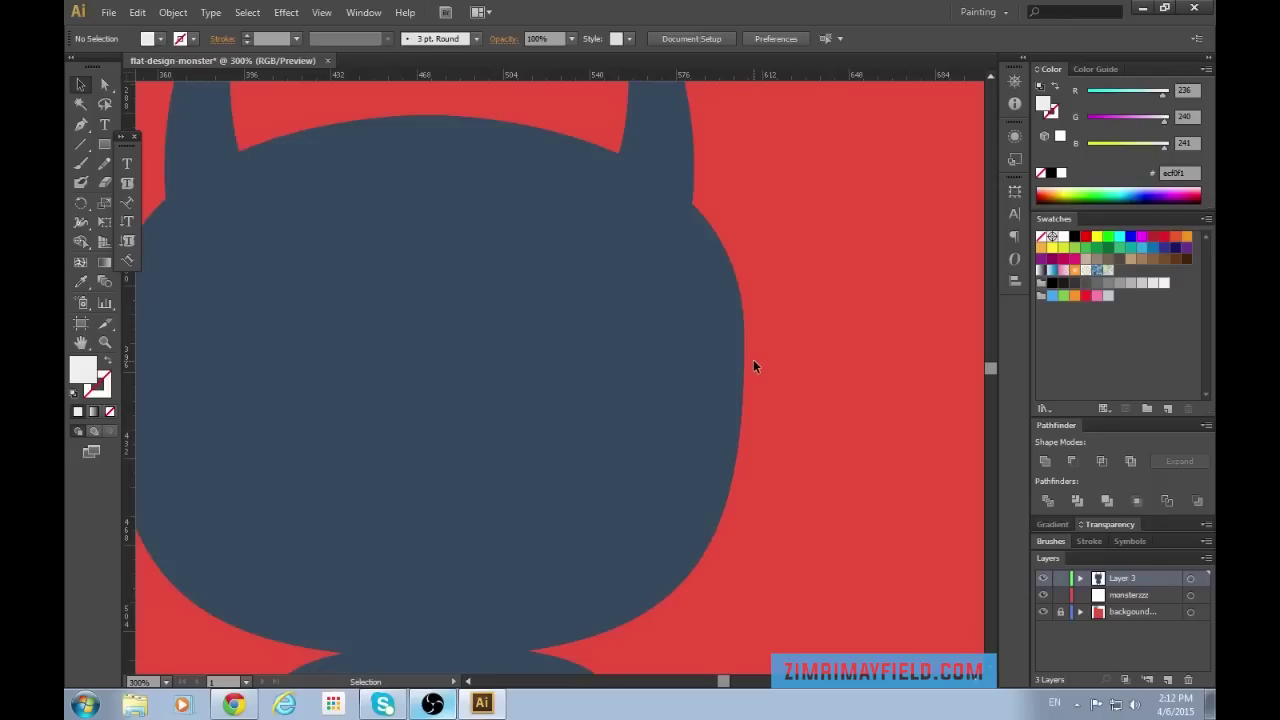
key("p")
left_click(505, 318)
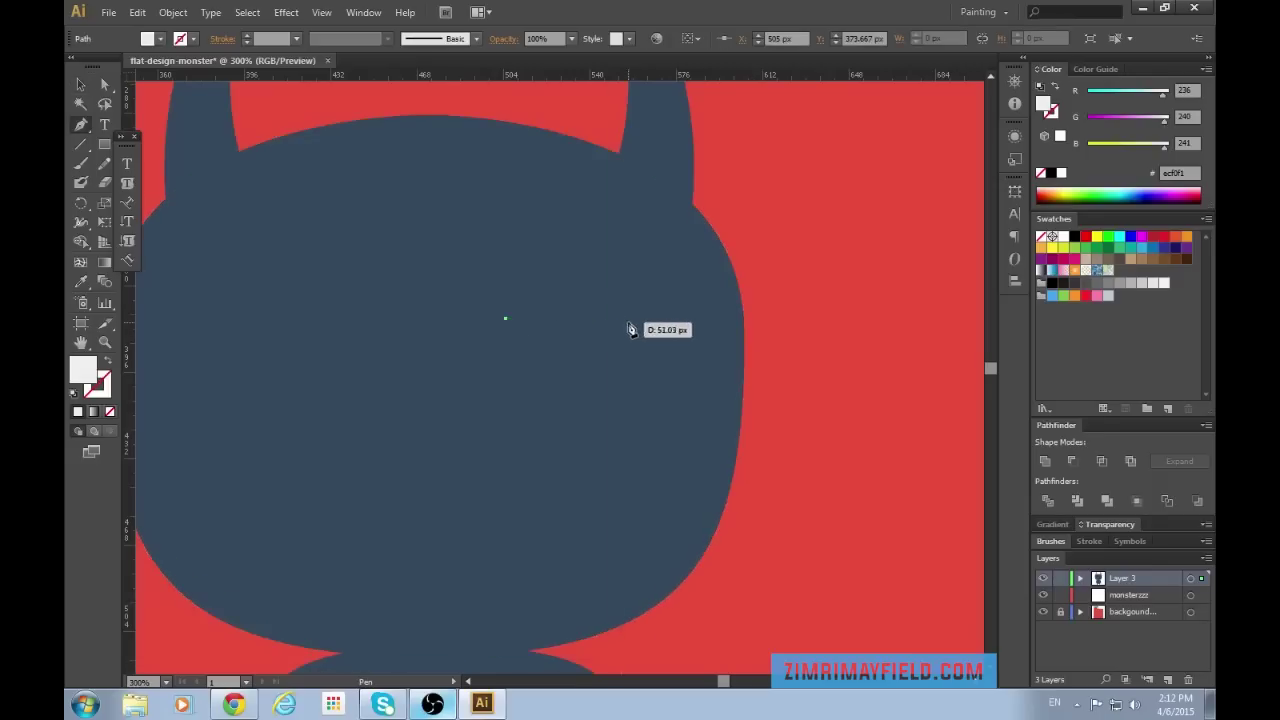
left_click(652, 318)
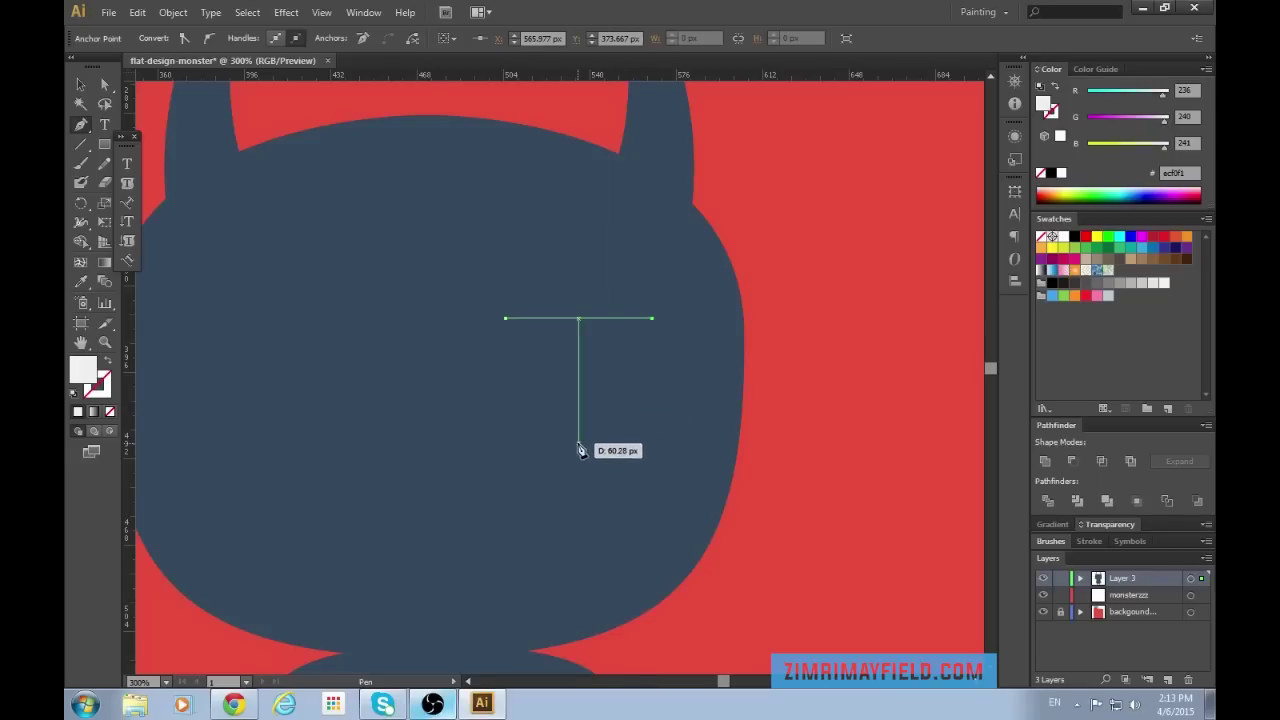
left_click_drag(580, 443, 502, 446)
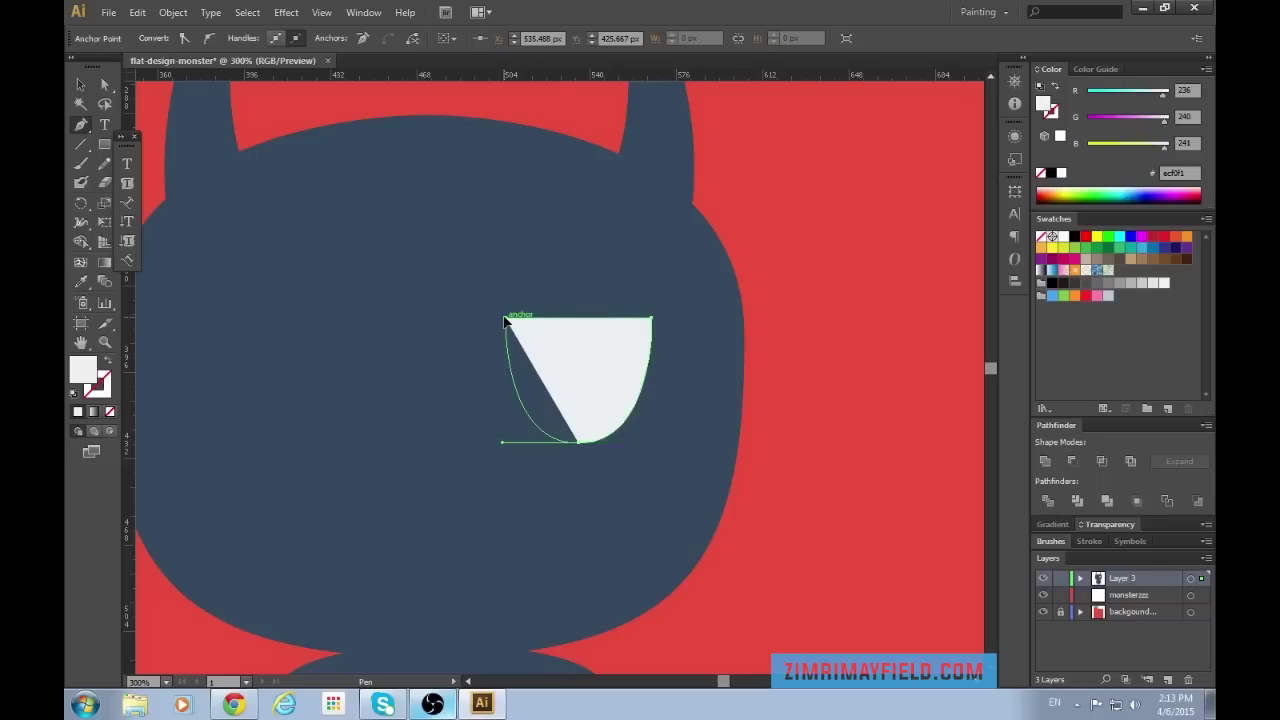
left_click(505, 320)
key("v")
left_click(819, 399)
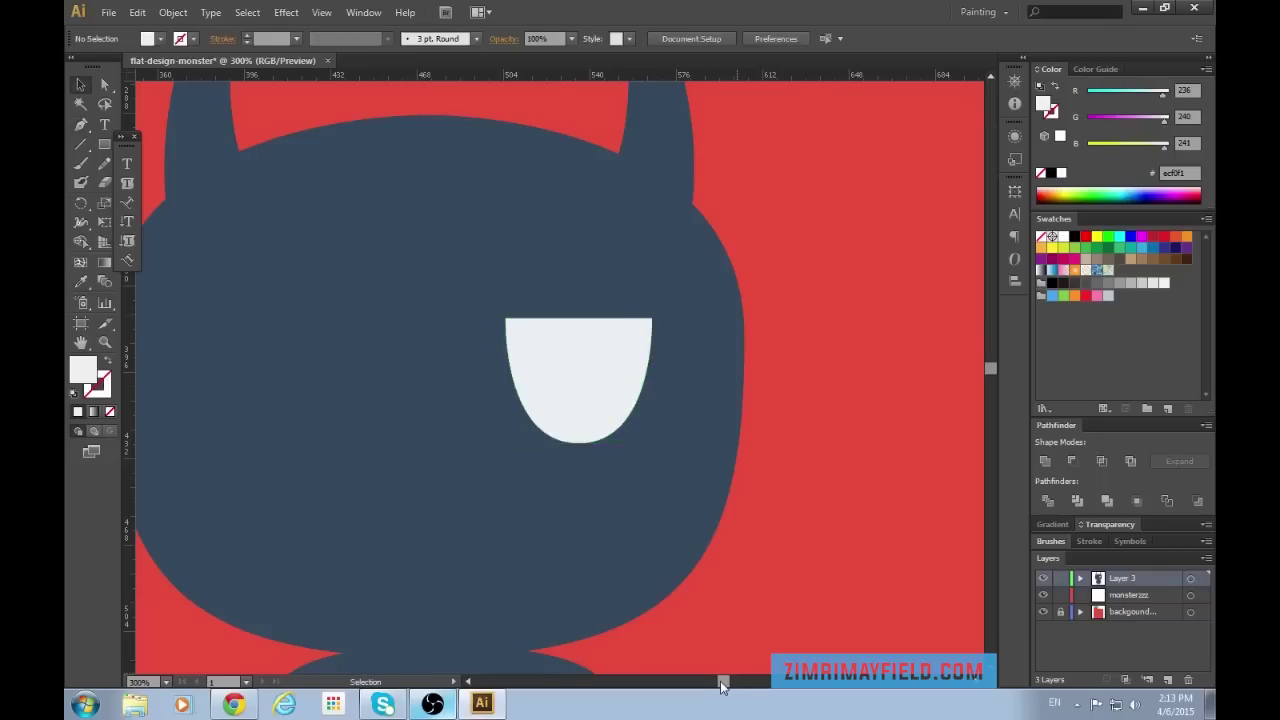
Duplicate the eye onto the left half of the face, roughly level with the original.
scroll(722, 683, "left", 3)
key("a")
left_click(729, 398)
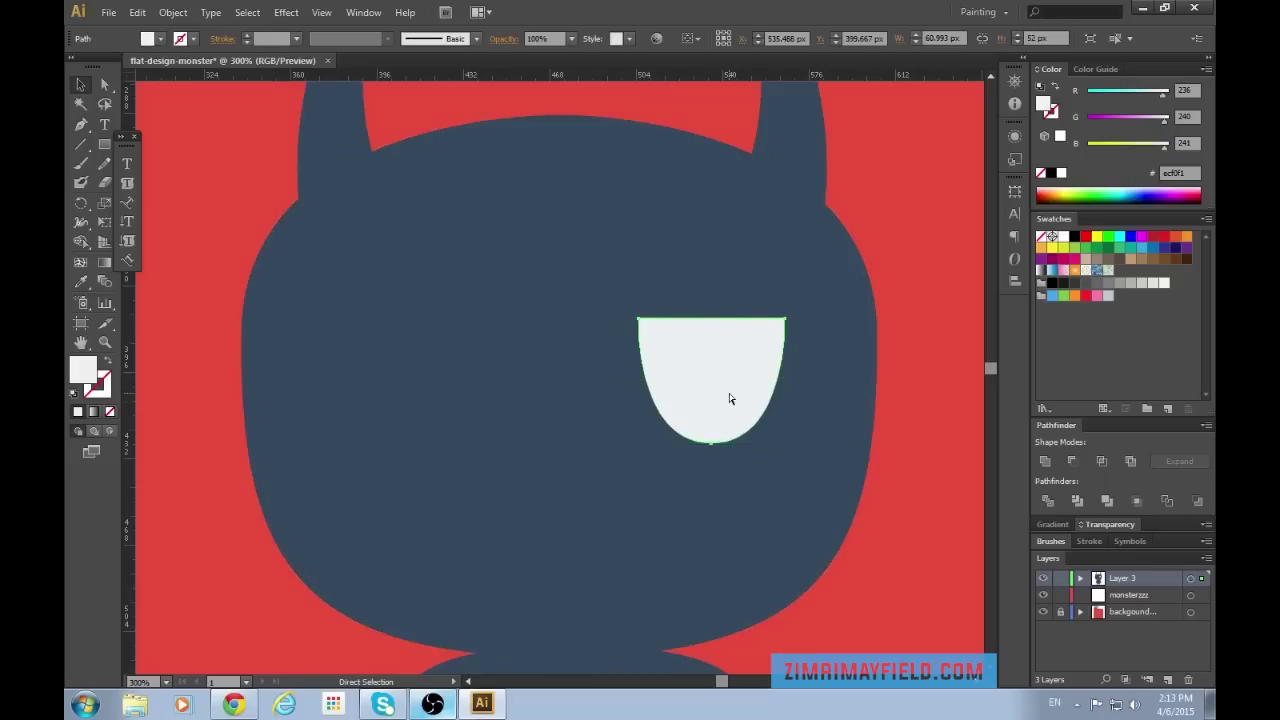
left_click_drag(729, 394, 425, 400)
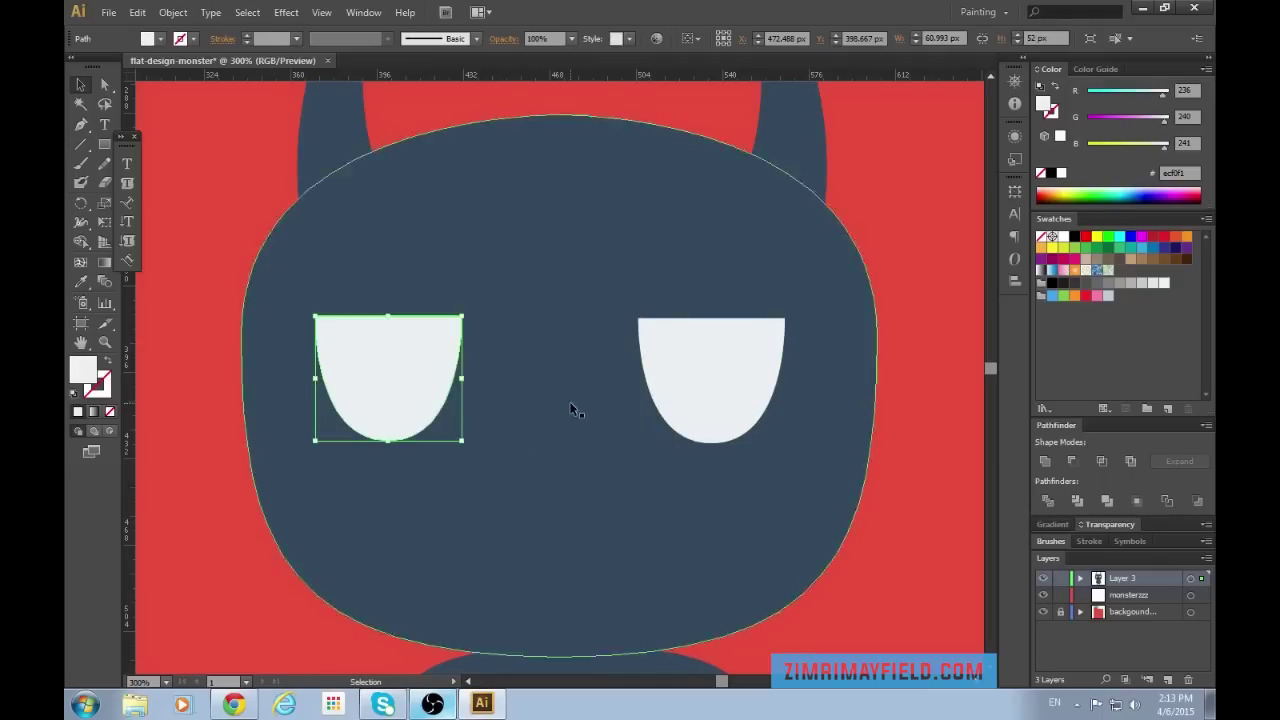
left_click(944, 461)
Align the left eye's top edge with the right eye using a temporary horizontal guide, and delete the guide.
left_click_drag(559, 73, 589, 470)
left_click(440, 518)
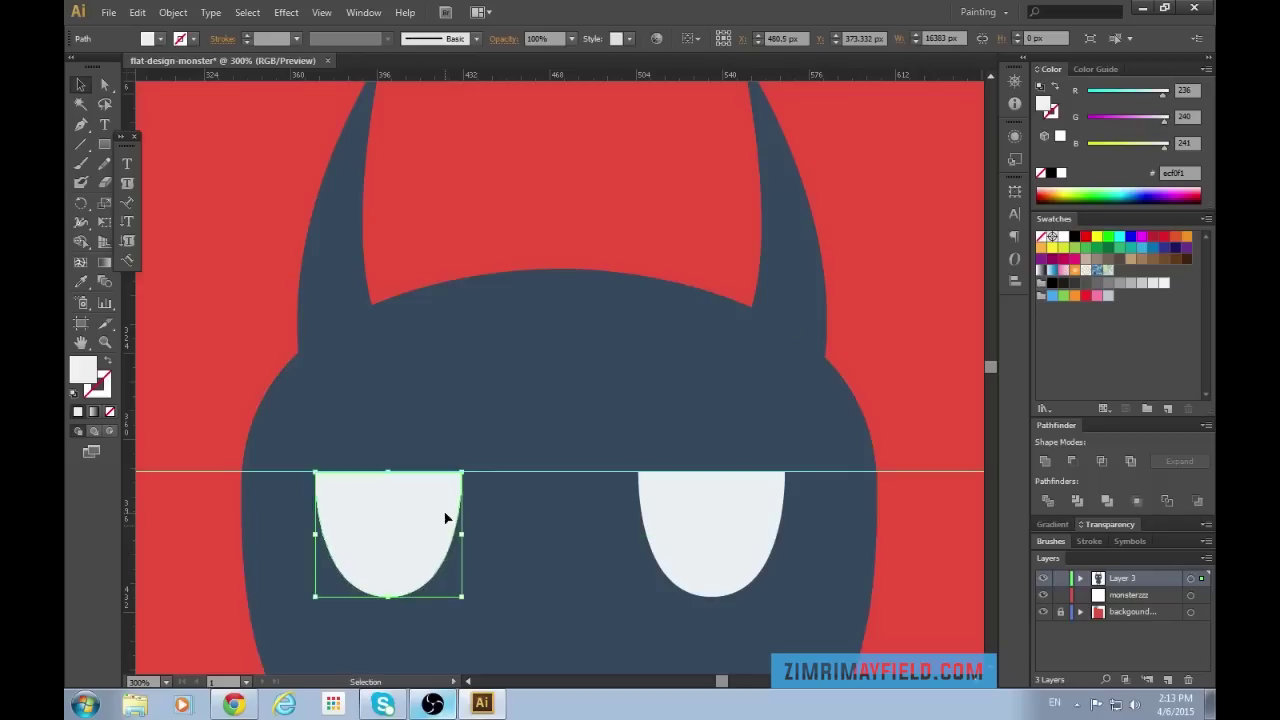
left_click(940, 321)
left_click_drag(185, 523, 187, 523)
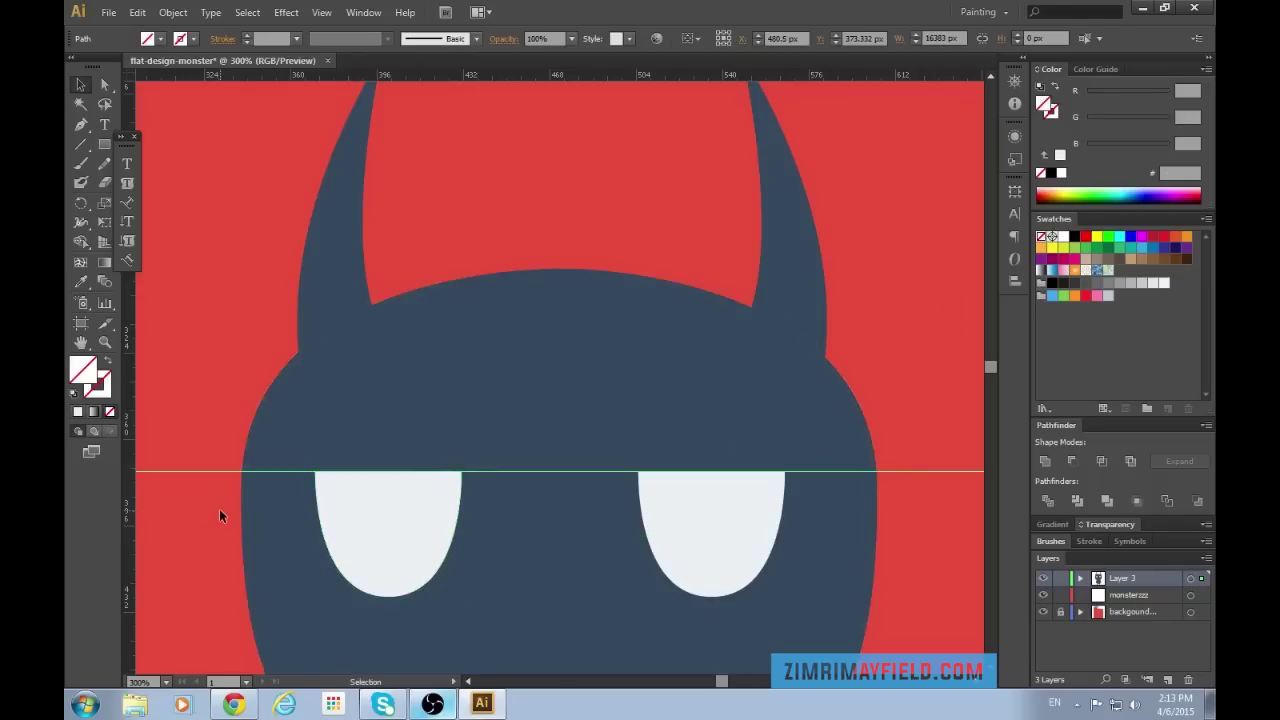
key("Delete")
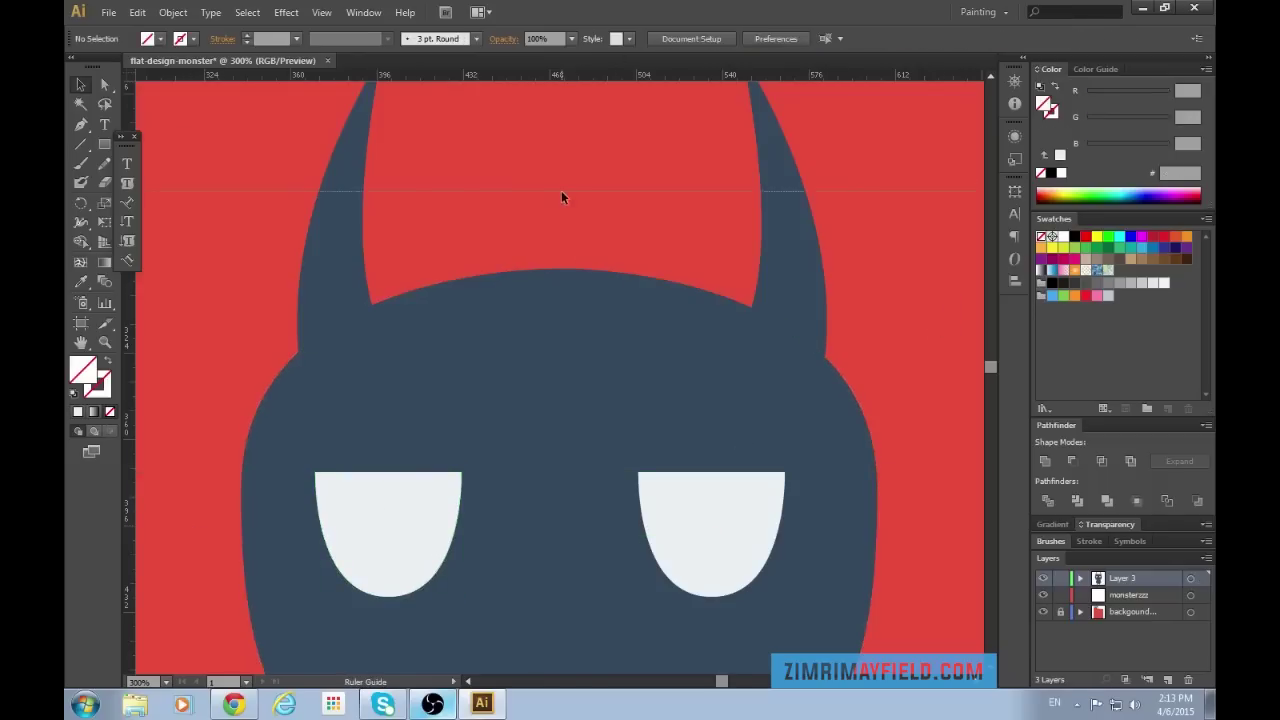
left_click_drag(561, 191, 561, 191)
key("Delete")
Shift the left eye slightly inward, toward the centre of the face, in small moves.
scroll(562, 237, "down", 1)
scroll(562, 242, "down", 2)
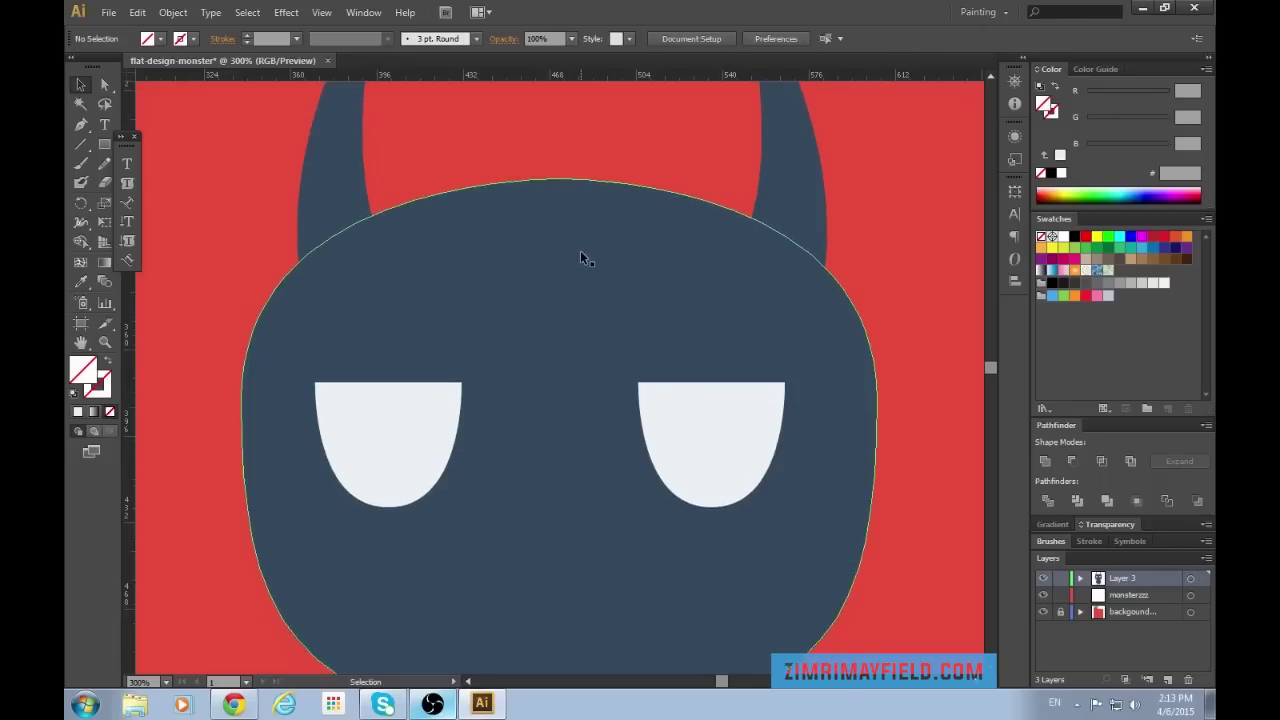
key("ctrl+minus")
key("ctrl+minus")
key("ctrl+plus")
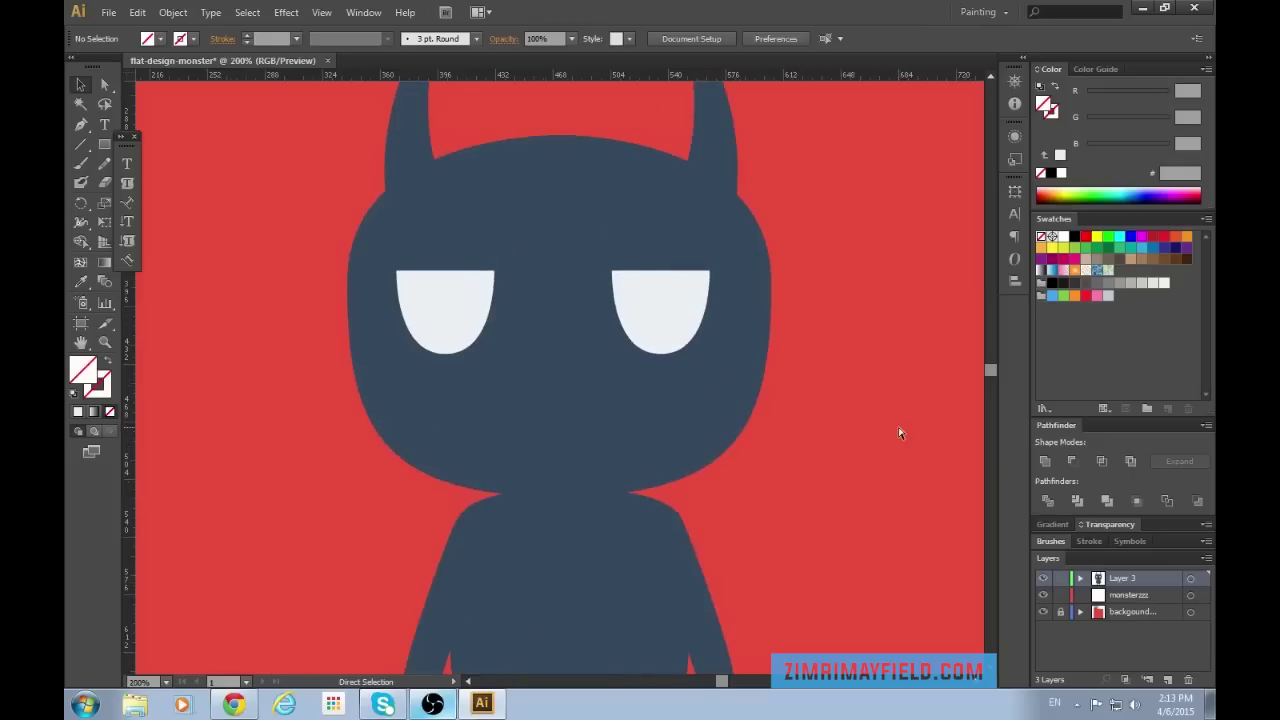
key("ctrl+plus")
key("ctrl+minus")
left_click_drag(443, 309, 452, 310)
left_click(898, 430)
key("ctrl+0")
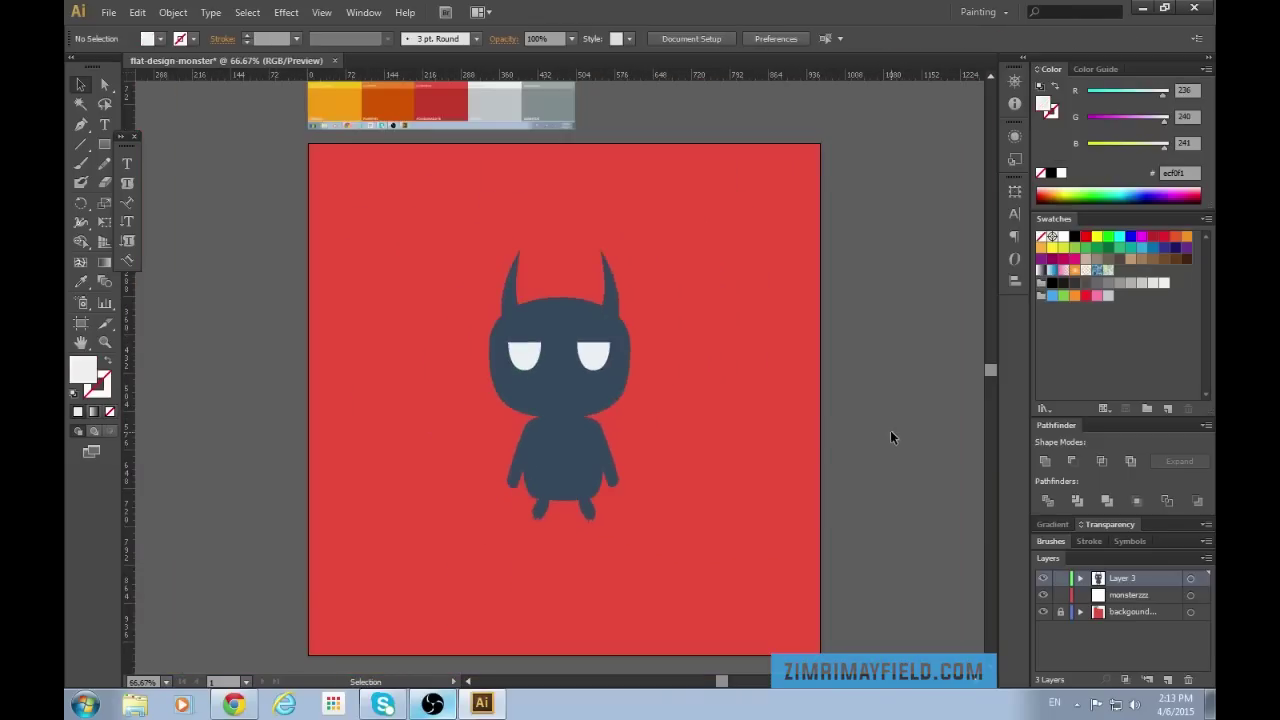
key("ctrl+plus")
key("ctrl+plus")
key("ctrl+plus")
left_click_drag(452, 312, 457, 312)
left_click(883, 456)
key("ctrl+0")
key("ctrl+plus")
key("ctrl+plus")
key("ctrl+plus")
Select the body, arms and feet together and shift them slightly left under the head.
scroll(790, 460, "down", 5)
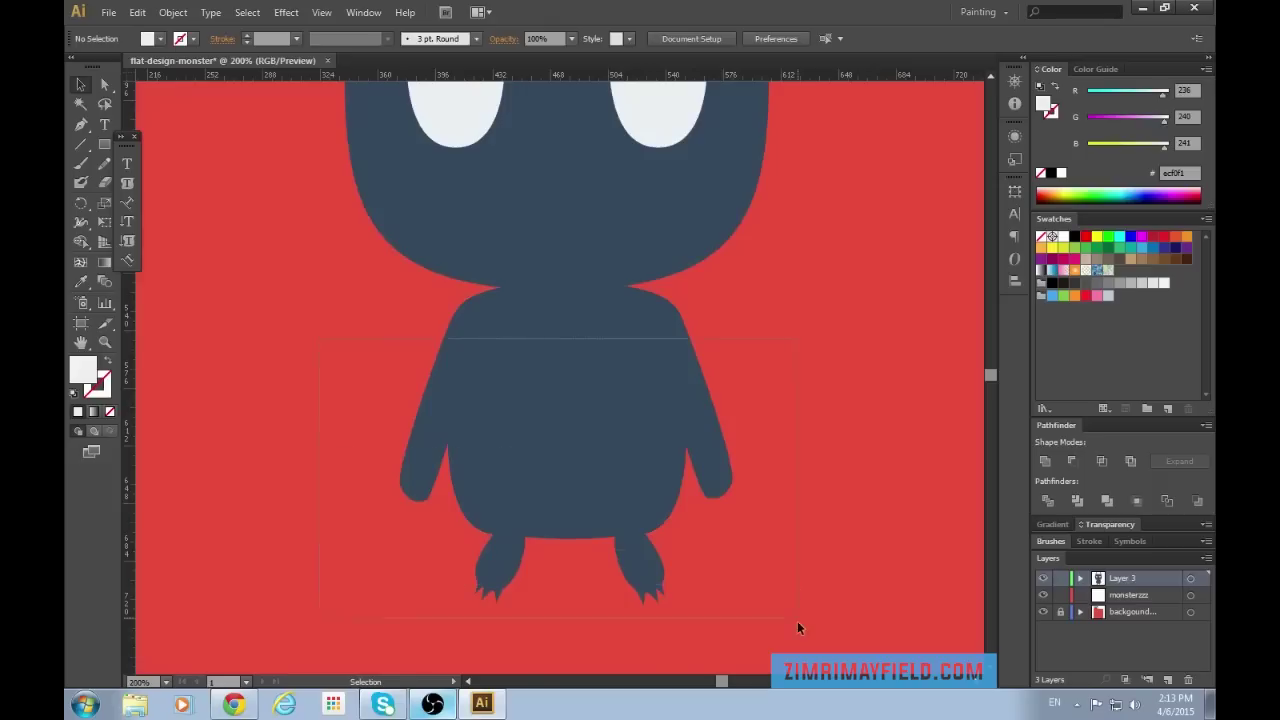
left_click(591, 456)
left_click_drag(588, 454, 585, 455)
left_click(834, 486)
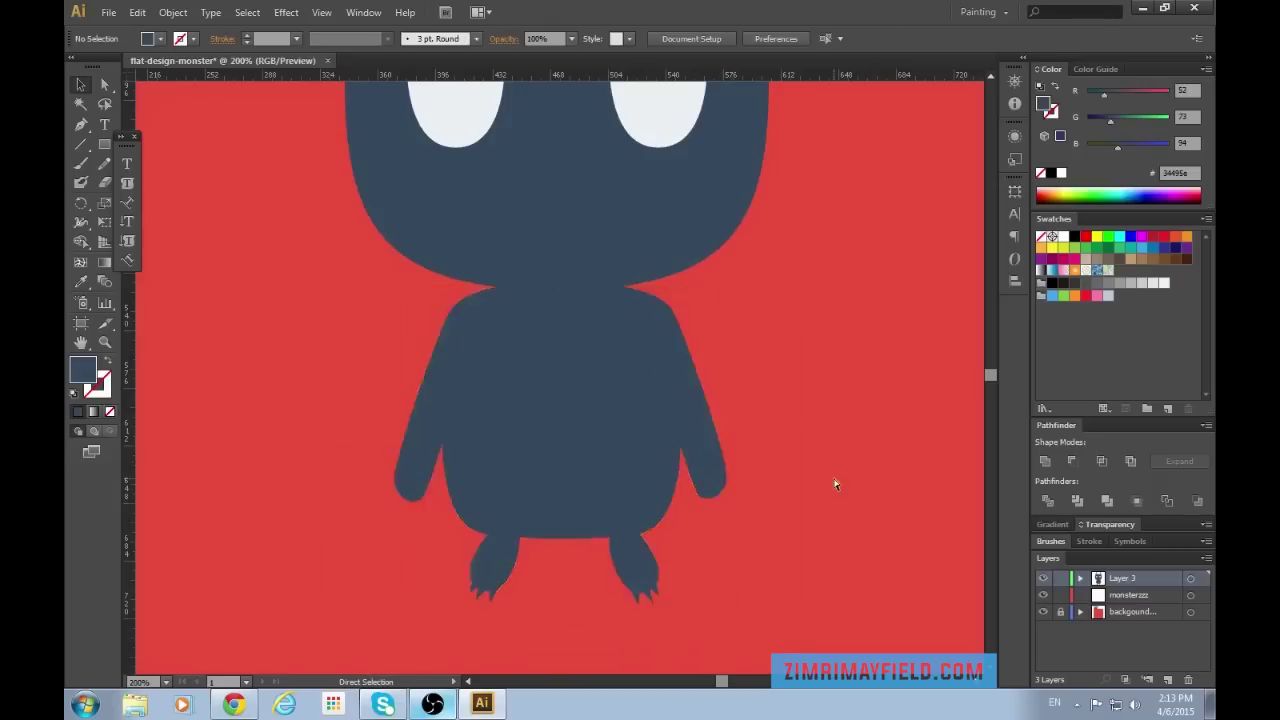
Examine the placement of the eyes and body, both across the whole monster and close up on the face.
key("ctrl+0")
key("a")
key("ctrl+plus")
key("ctrl+plus")
key("ctrl+plus")
key("ctrl+plus")
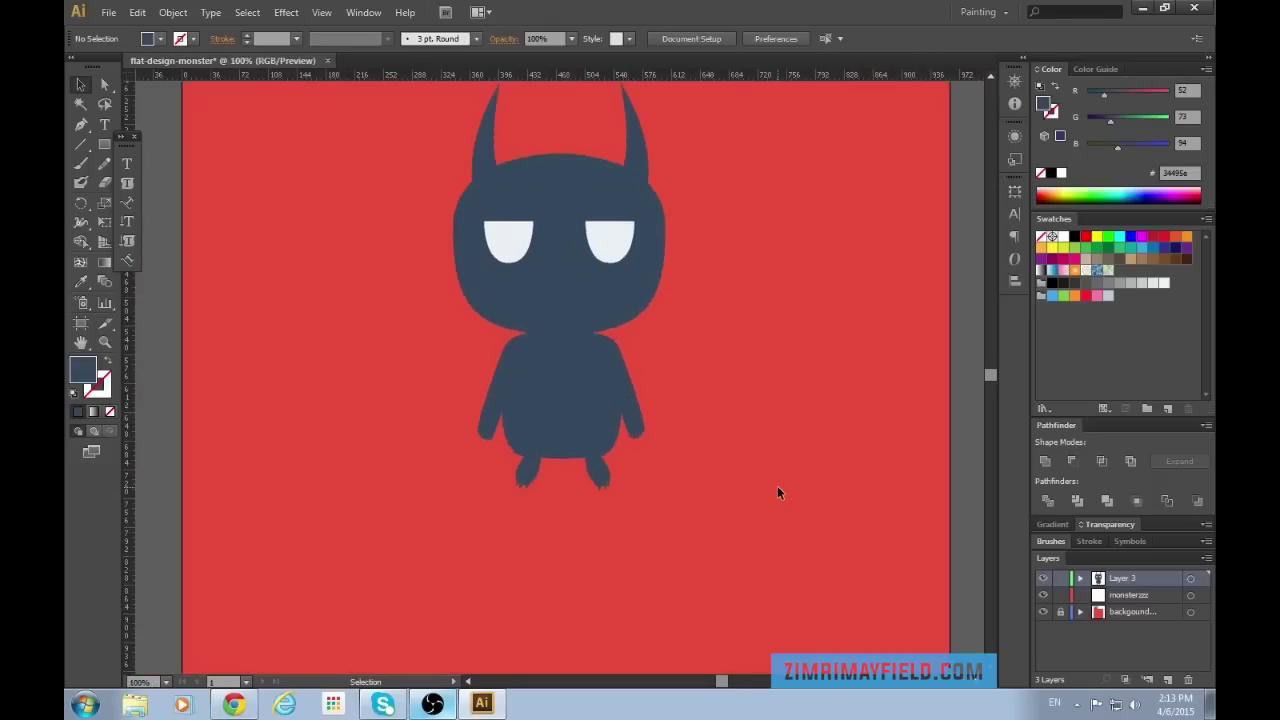
key("v")
scroll(777, 486, "up", 3)
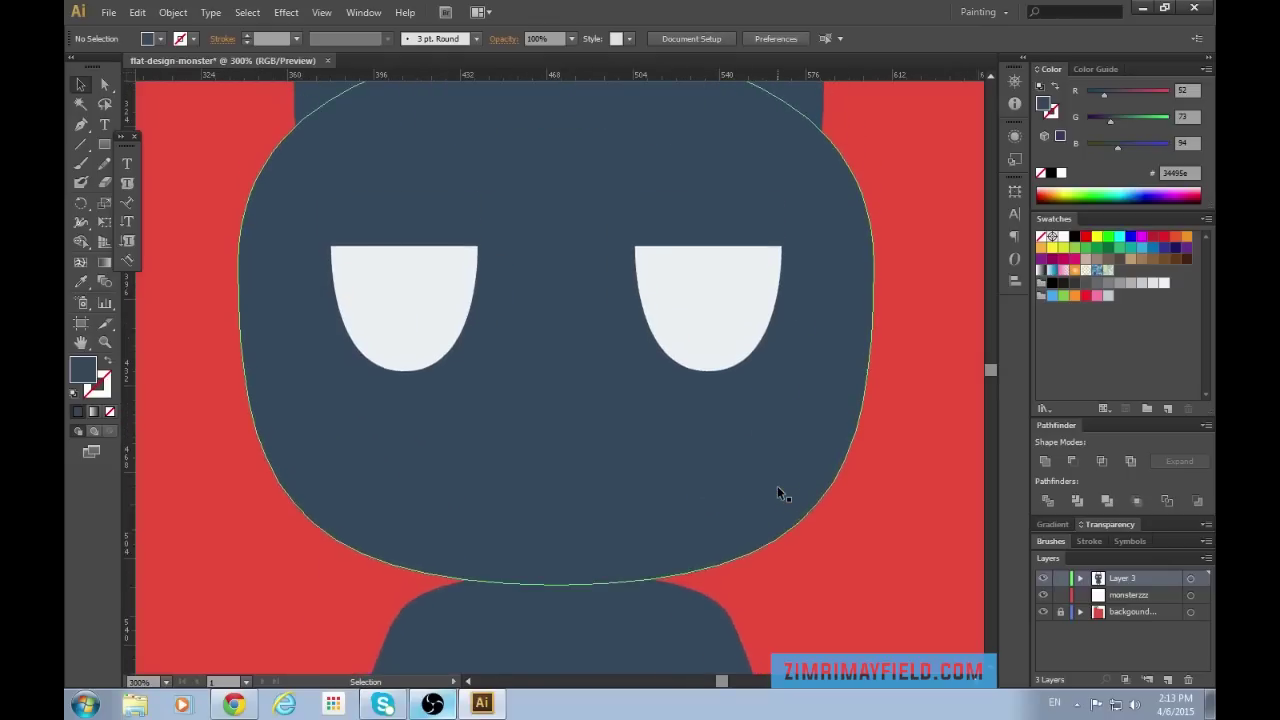
key("ctrl+minus")
key("ctrl+minus")
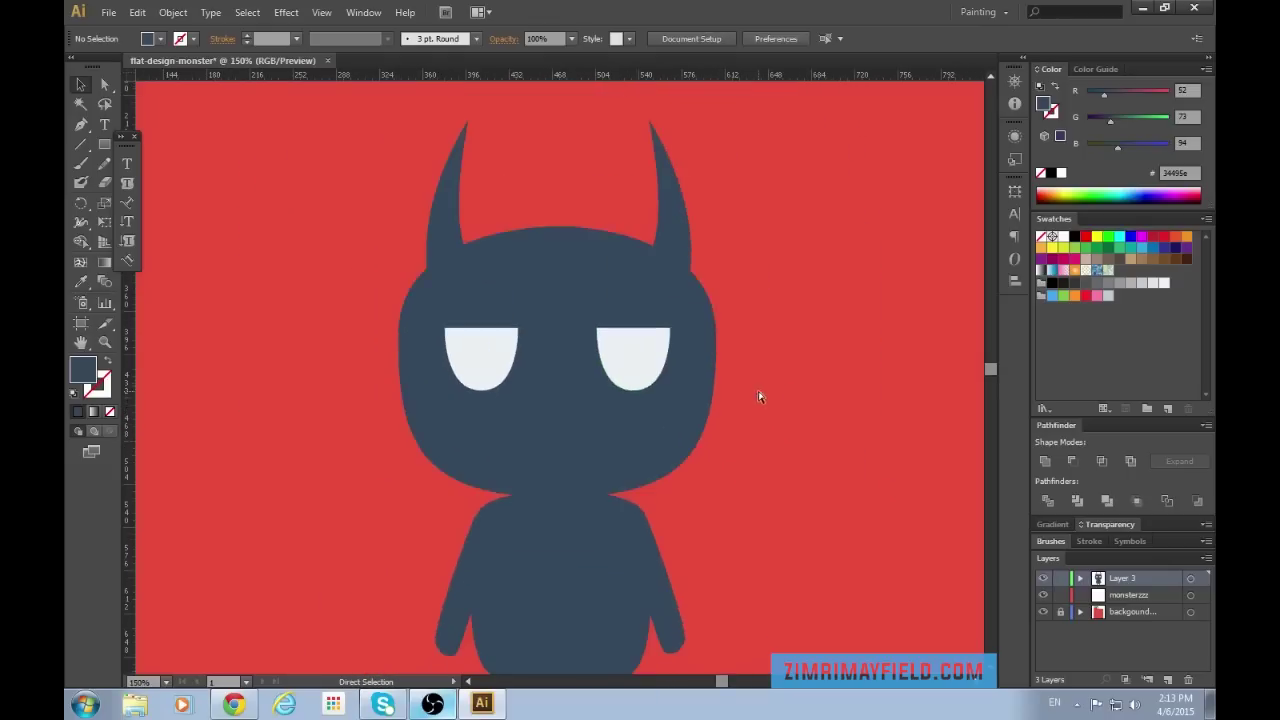
Move the right eye straight sideways off the head onto the empty red background.
left_click_drag(636, 369, 820, 369)
left_click(746, 671)
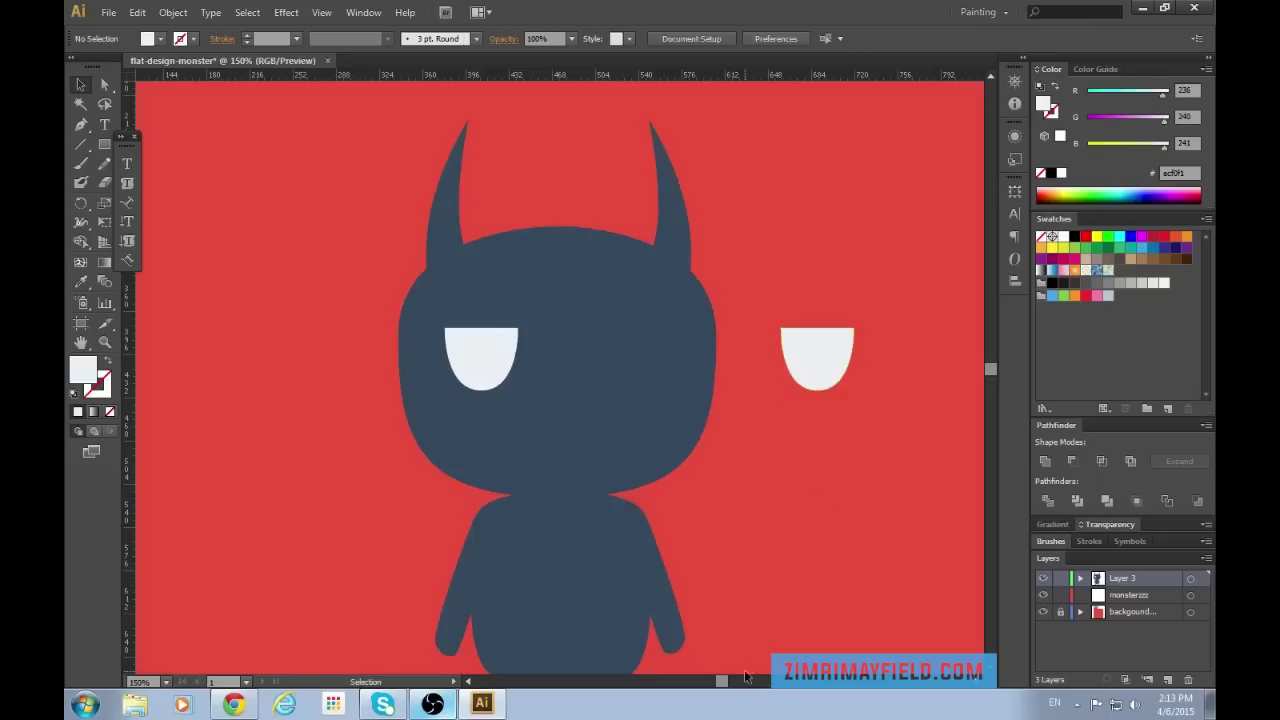
left_click_drag(728, 683, 732, 682)
left_click(450, 363)
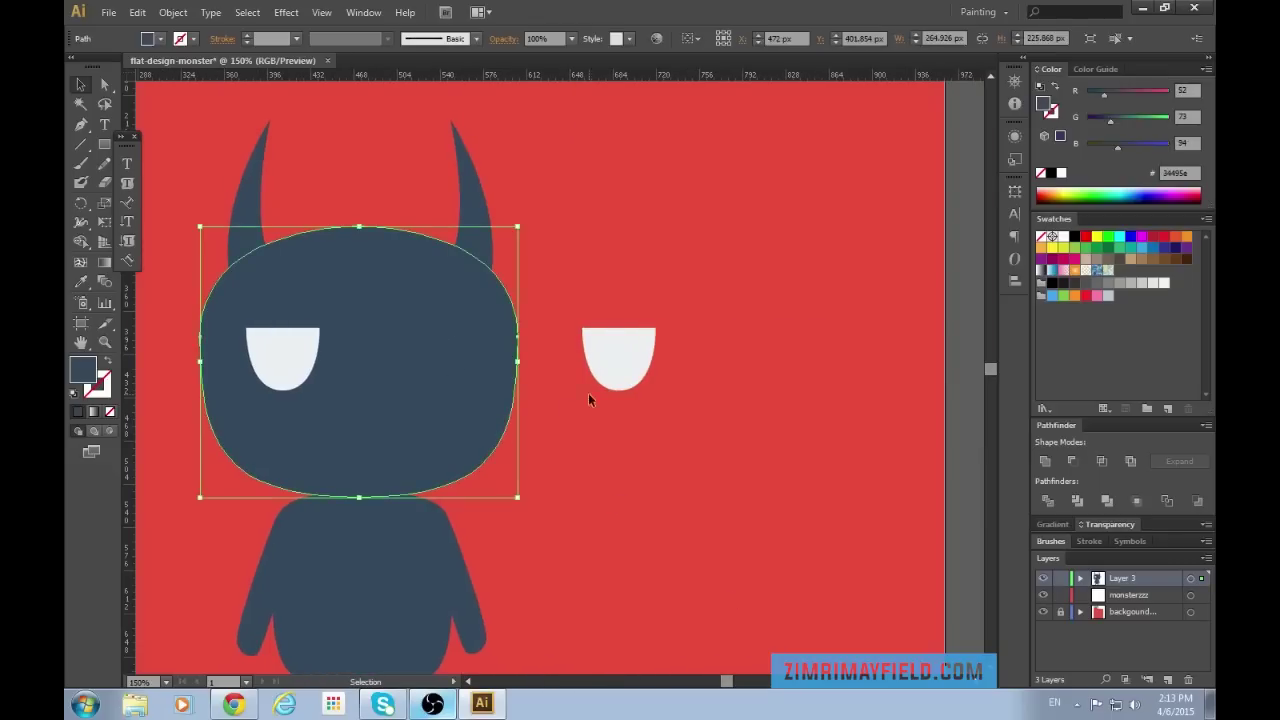
left_click(773, 528)
Copy the detached eye and paste the duplicate in front, exactly over the original.
key("ctrl+plus")
key("ctrl+plus")
key("ctrl+plus")
key("ctrl+plus")
key("ctrl+minus")
left_click_drag(726, 682, 722, 684)
key("ctrl+plus")
scroll(759, 592, "up", 3)
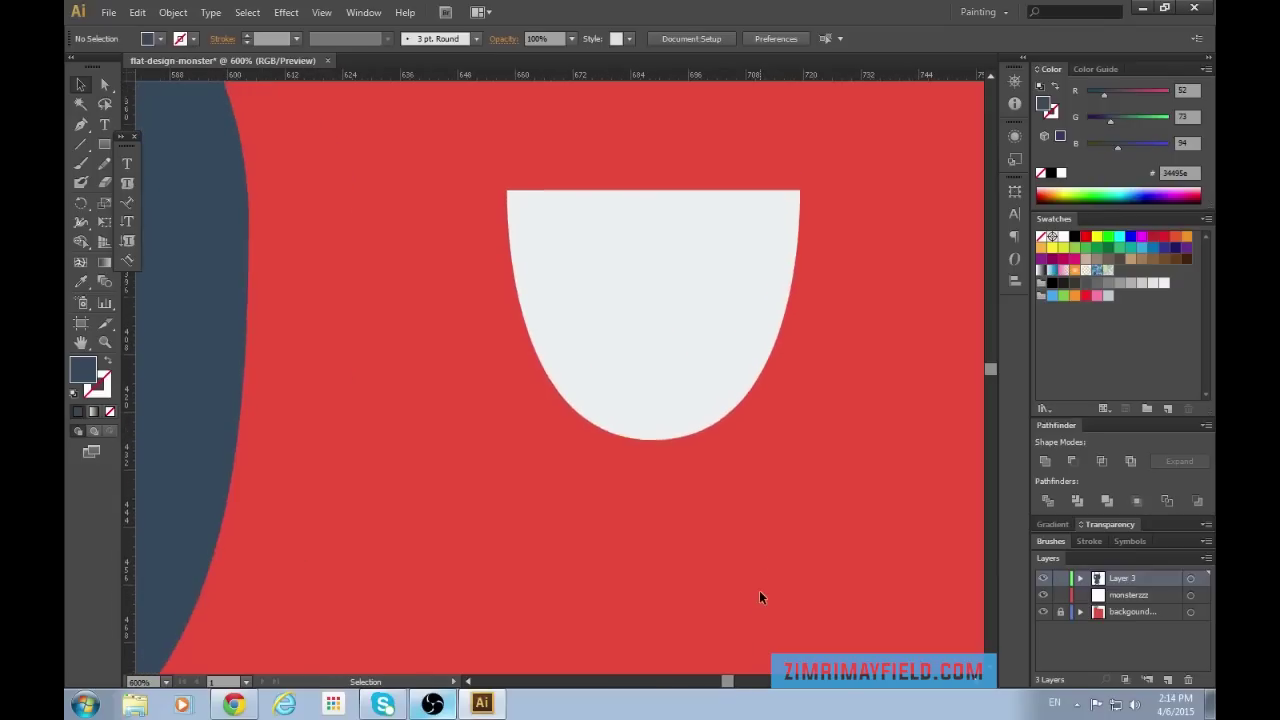
scroll(759, 597, "up", 1)
left_click(689, 423)
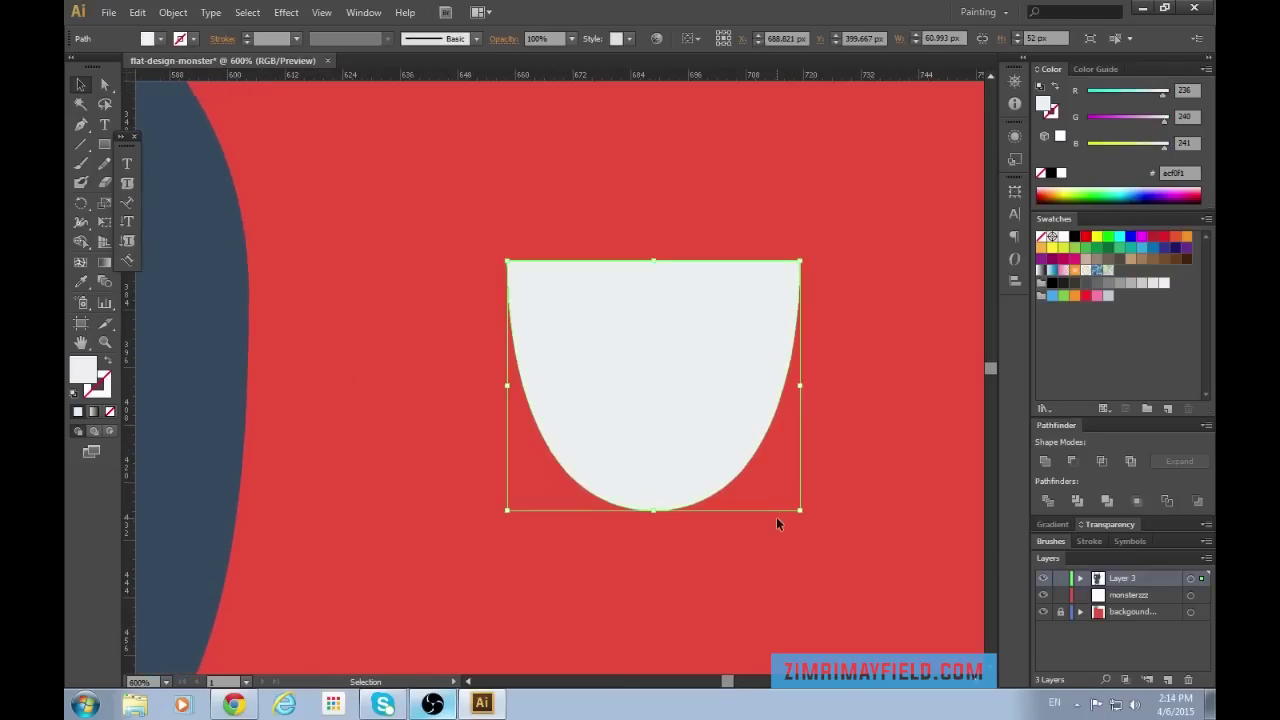
key("ctrl+c")
key("ctrl+f")
left_click(820, 495)
left_click(590, 289)
left_click(860, 470)
Draw an iris circle of about 41 px, centred horizontally on the detached eye and overlapping its flat top edge.
key("l")
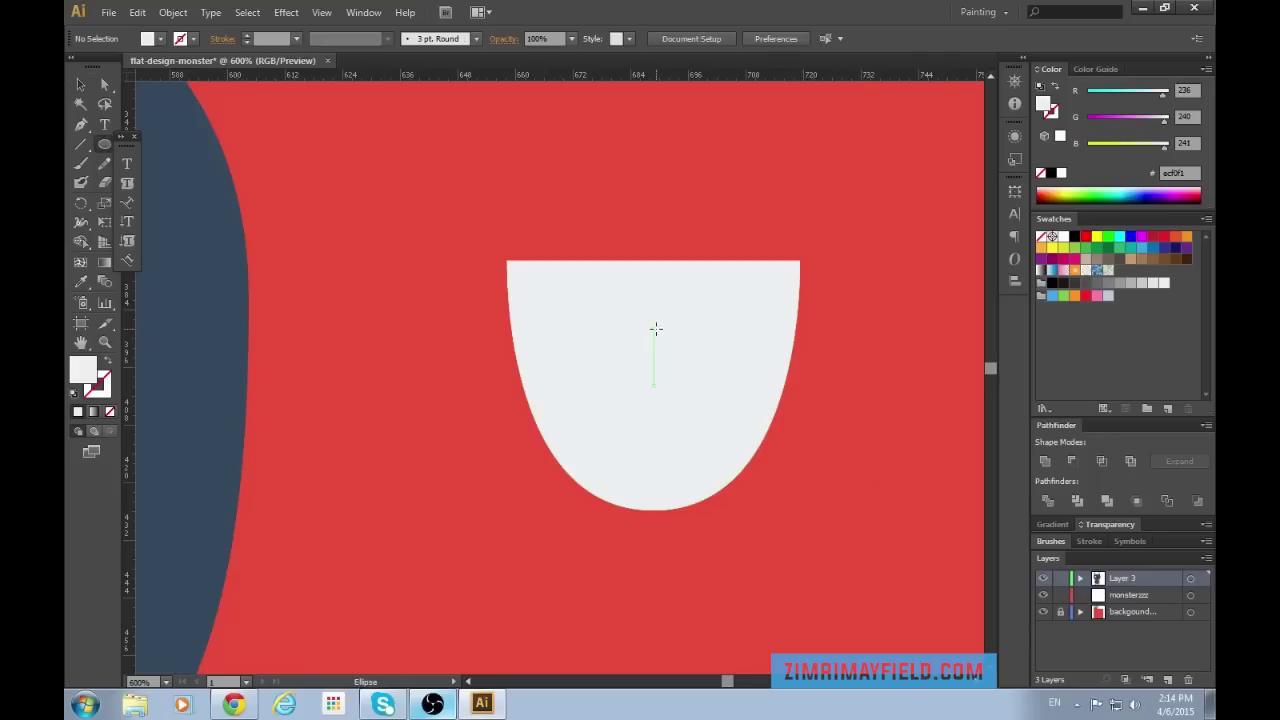
left_click_drag(652, 356, 633, 282)
key("v")
left_click_drag(681, 371, 680, 327)
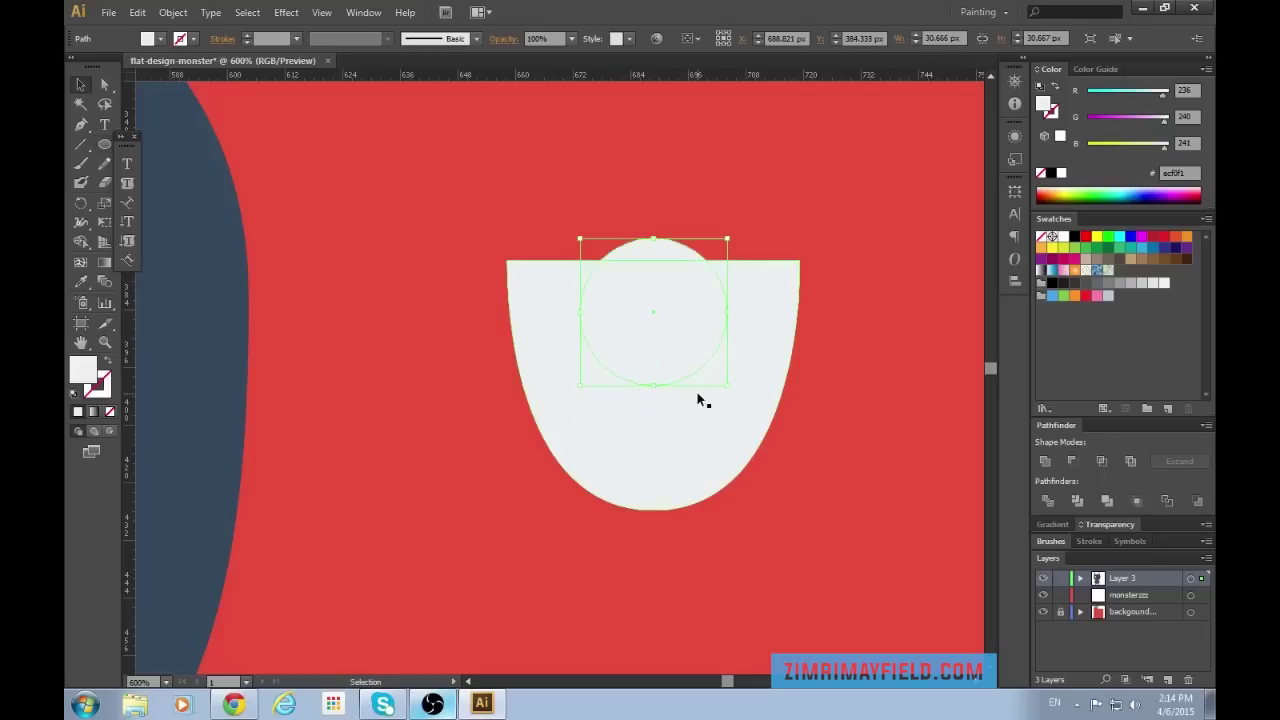
left_click_drag(727, 392, 751, 411)
left_click_drag(671, 350, 669, 356)
Fill the iris circle with the palette's darker blue (2980b9), trying the yellow first.
key("a")
scroll(514, 397, "down", 7)
key("i")
left_click(325, 169)
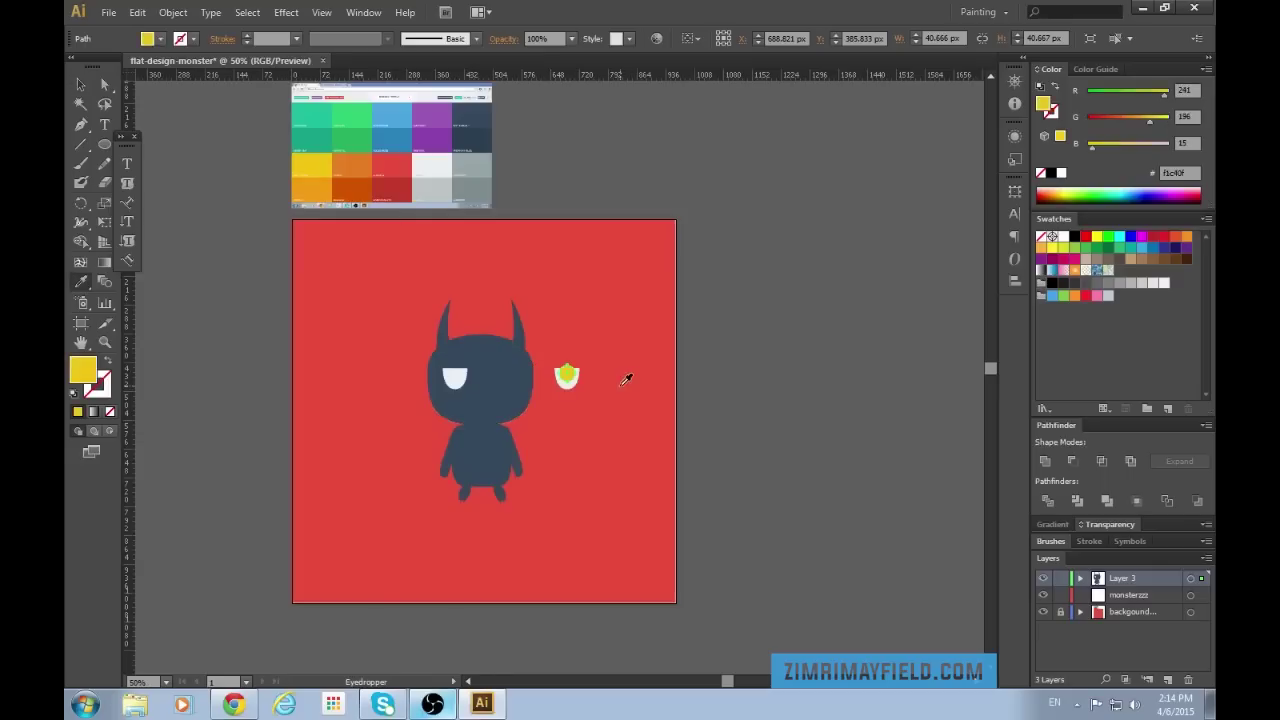
left_click(400, 133)
key("v")
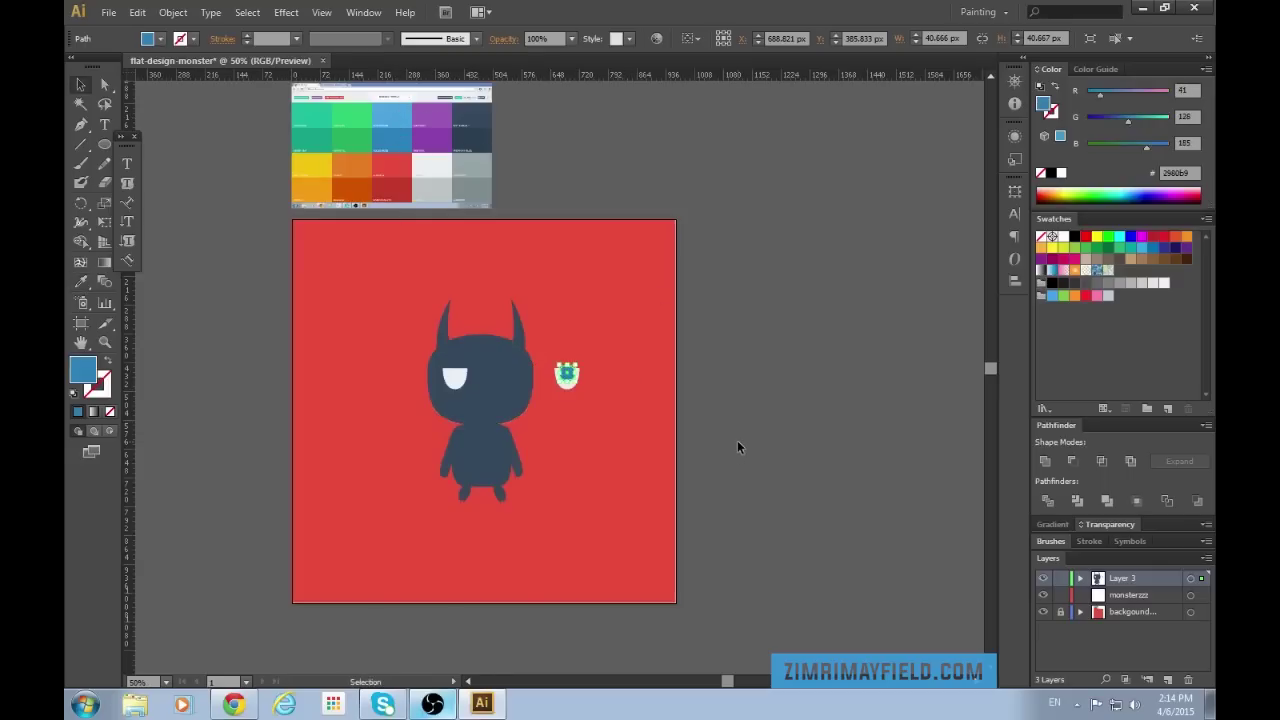
left_click(727, 472)
Intersect the blue circle with the top eye copy to trim the iris flush with the eye's flat edge.
key("ctrl+1")
scroll(727, 472, "up", 5)
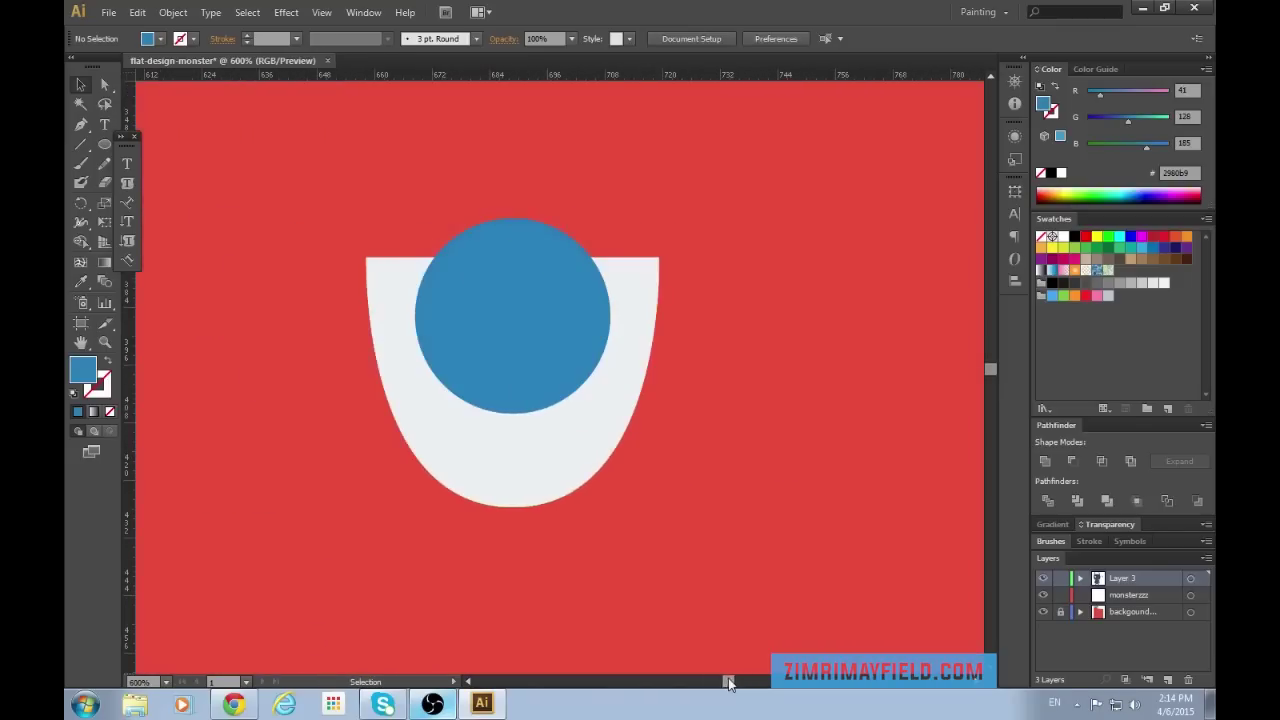
left_click(538, 332)
left_click(531, 464, "shift")
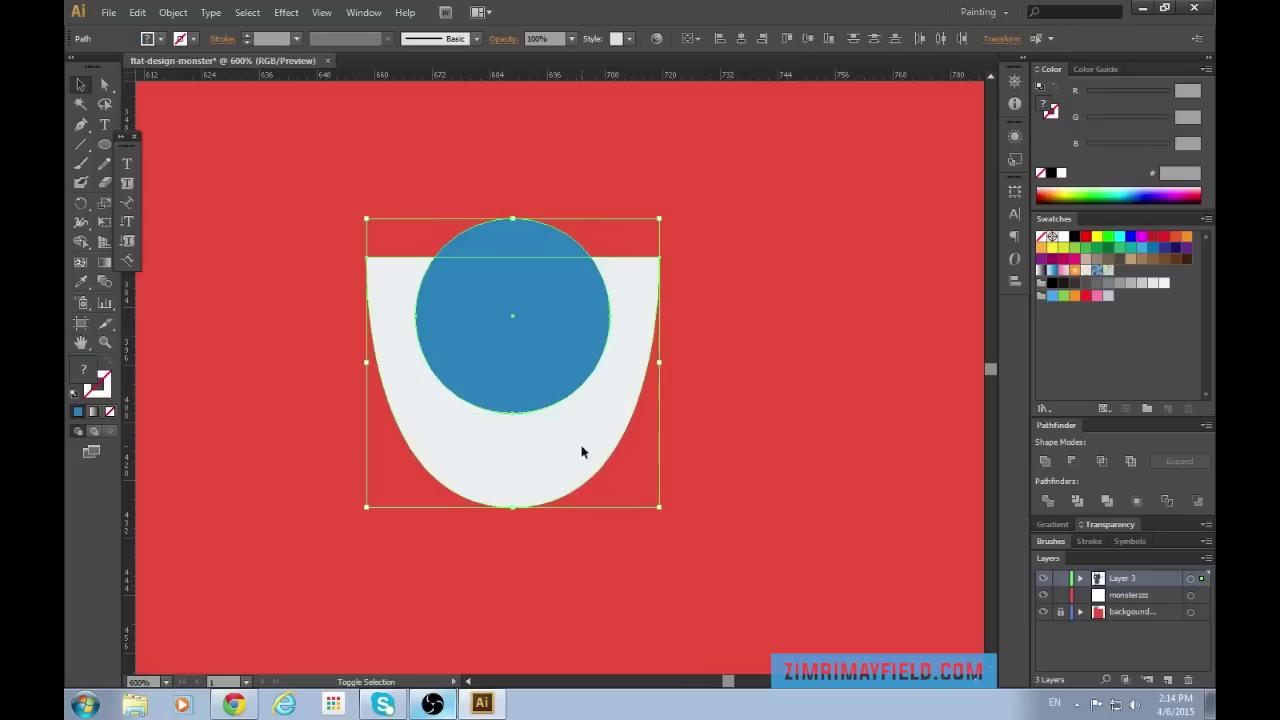
left_click(1103, 461)
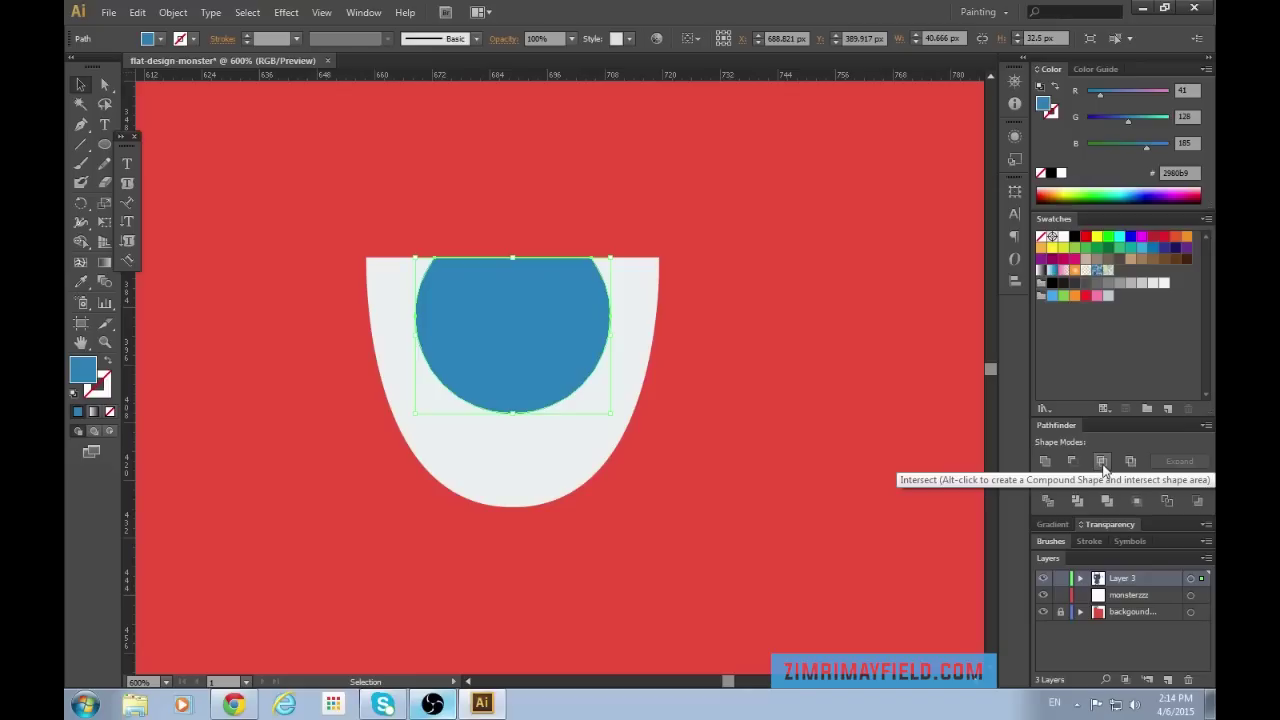
left_click(783, 582)
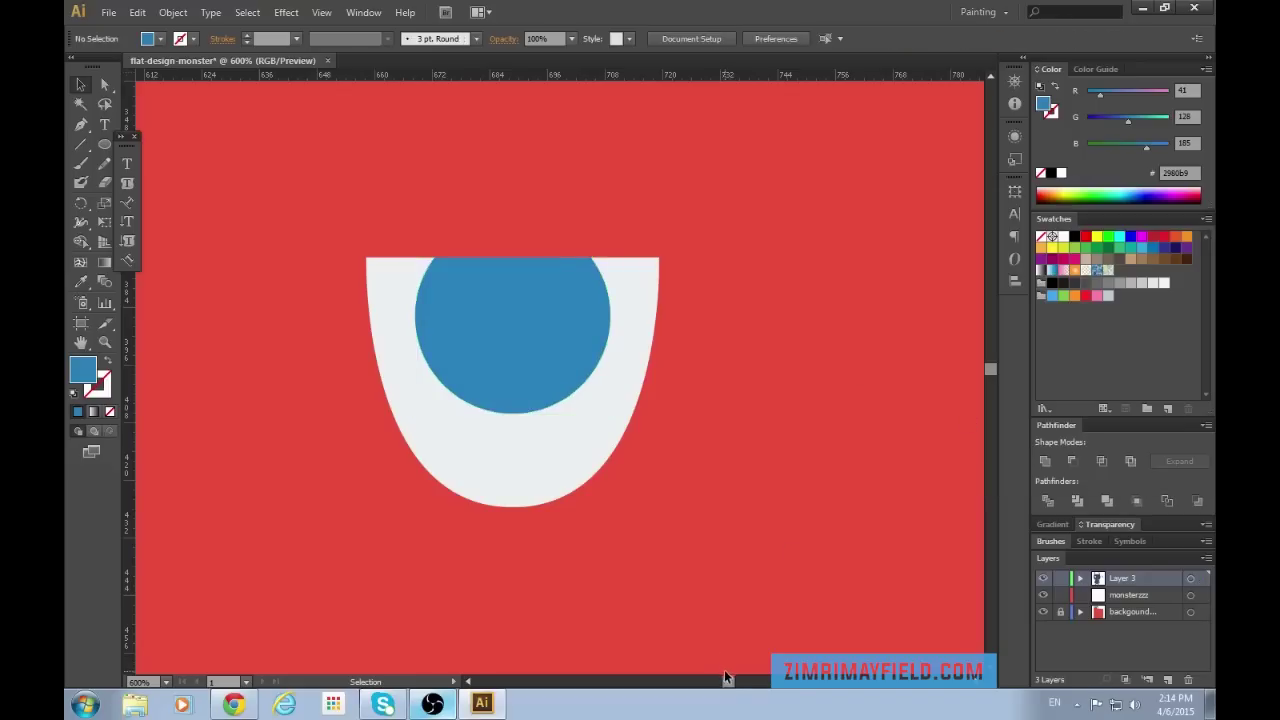
left_click_drag(728, 684, 729, 684)
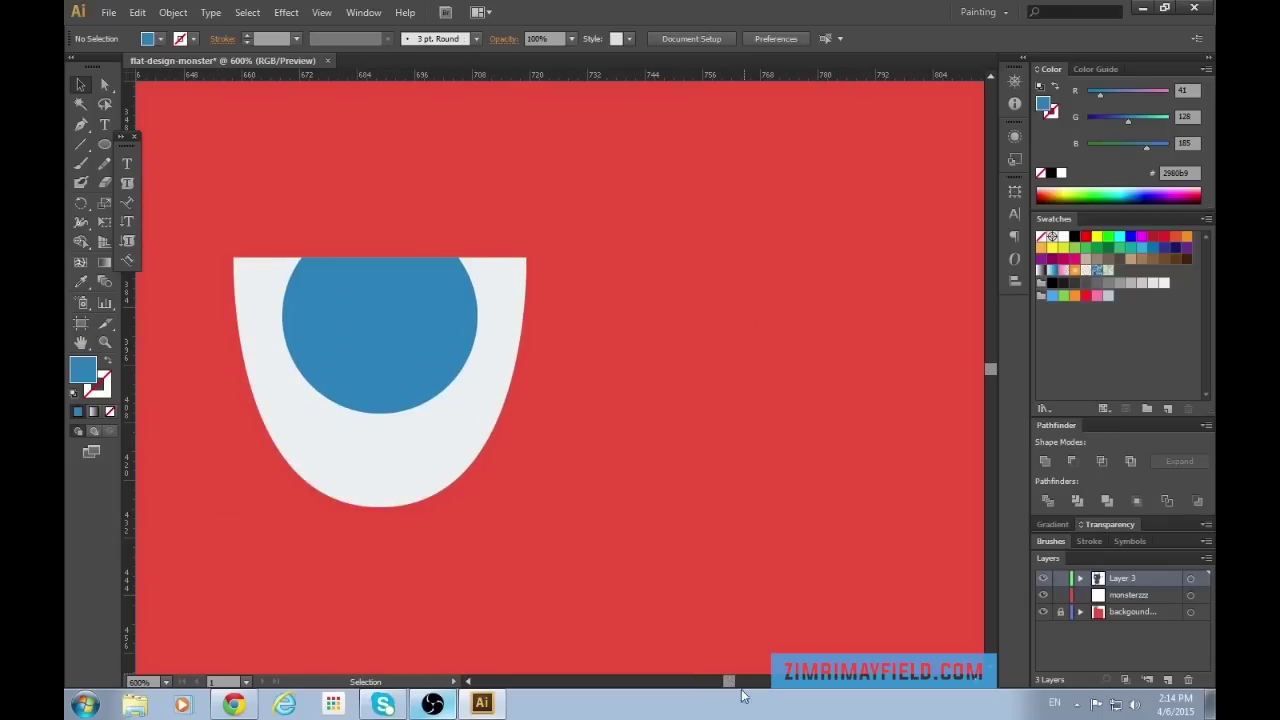
left_click(420, 466)
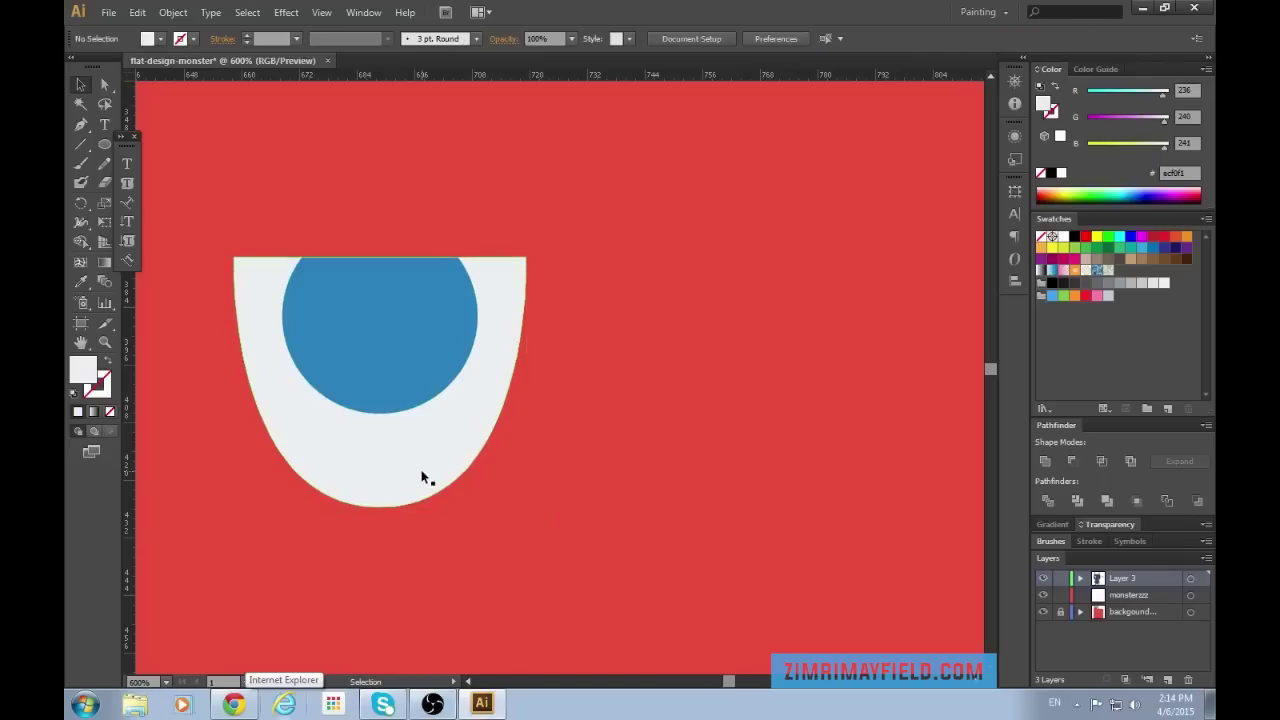
left_click_drag(423, 477, 692, 645)
key("ctrl+z")
left_click(571, 517)
scroll(730, 686, "left", 2)
scroll(730, 686, "right", 1)
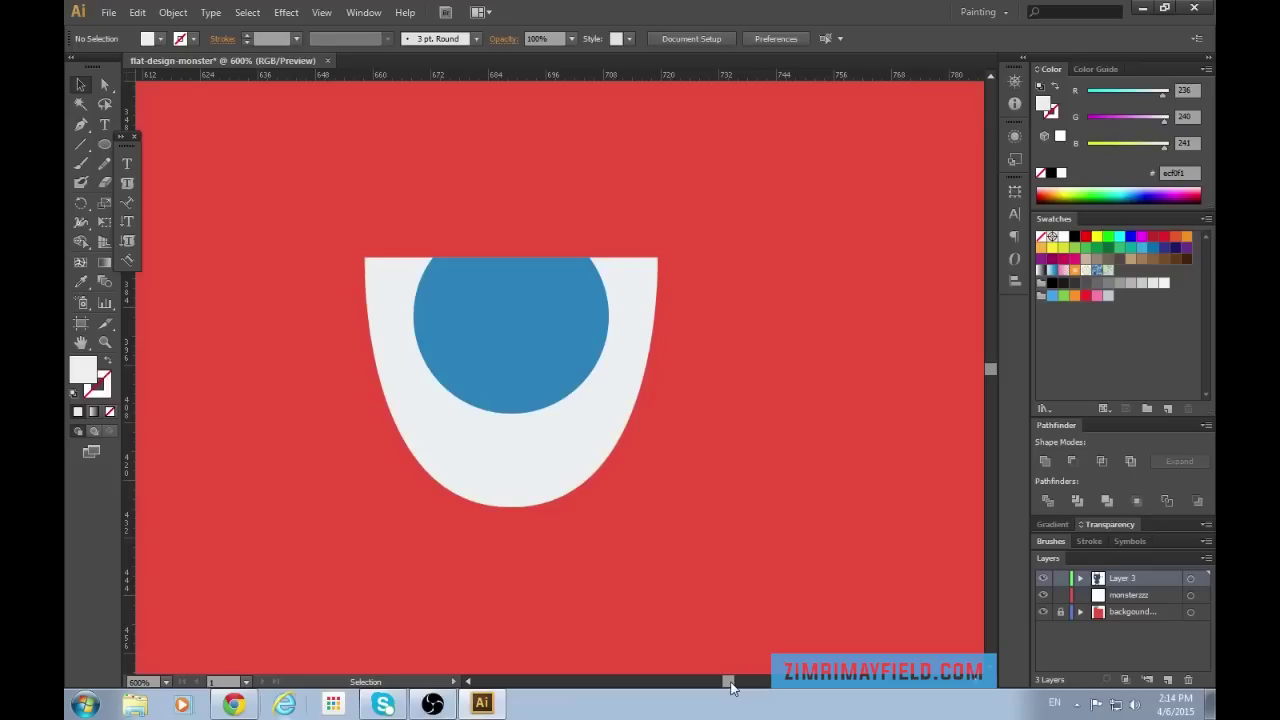
key("ctrl+plus")
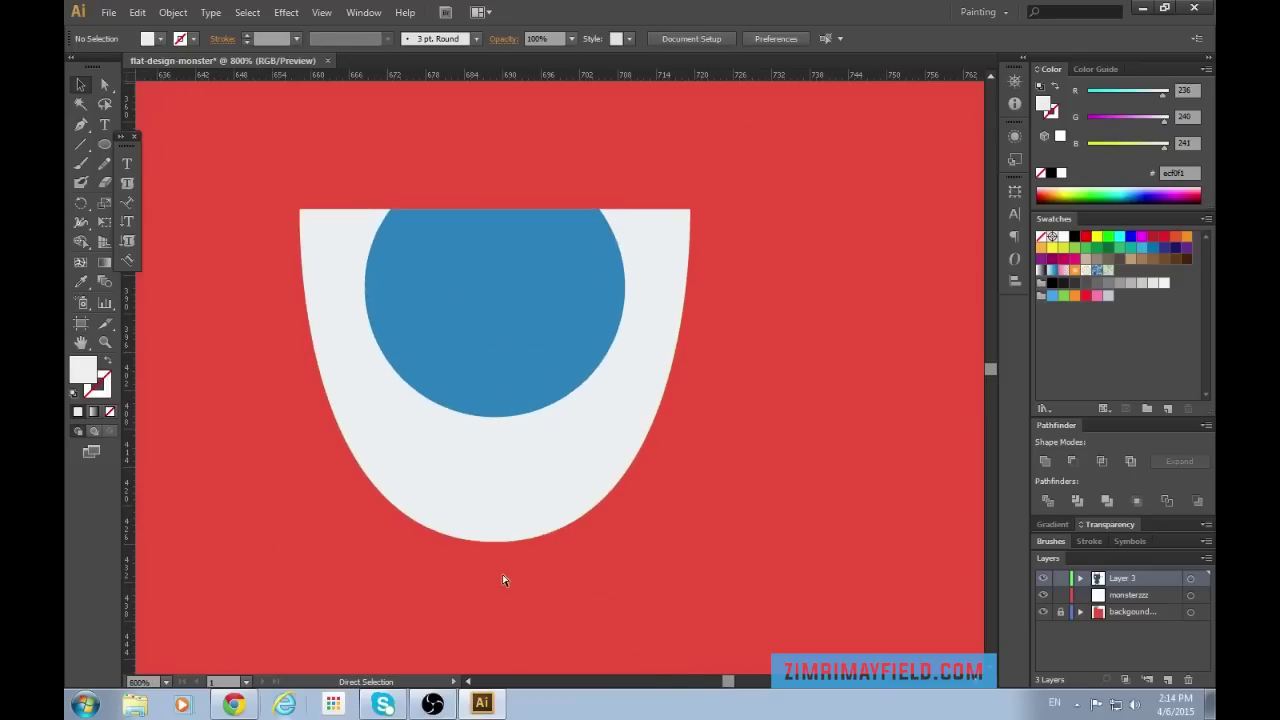
key("ctrl+plus")
key("ctrl+minus")
left_click_drag(528, 374, 524, 372)
left_click(813, 450)
key("ctrl+plus")
key("ctrl+minus")
key("ctrl+plus")
key("ctrl+minus")
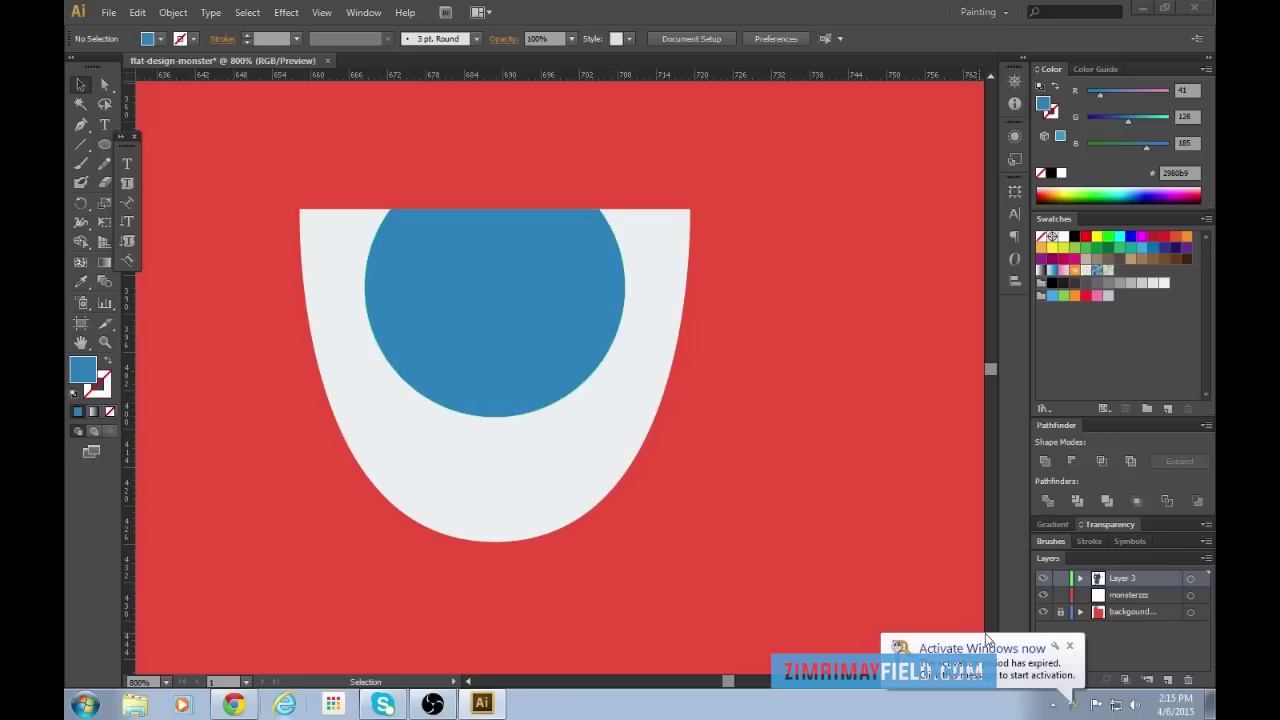
left_click(1069, 647)
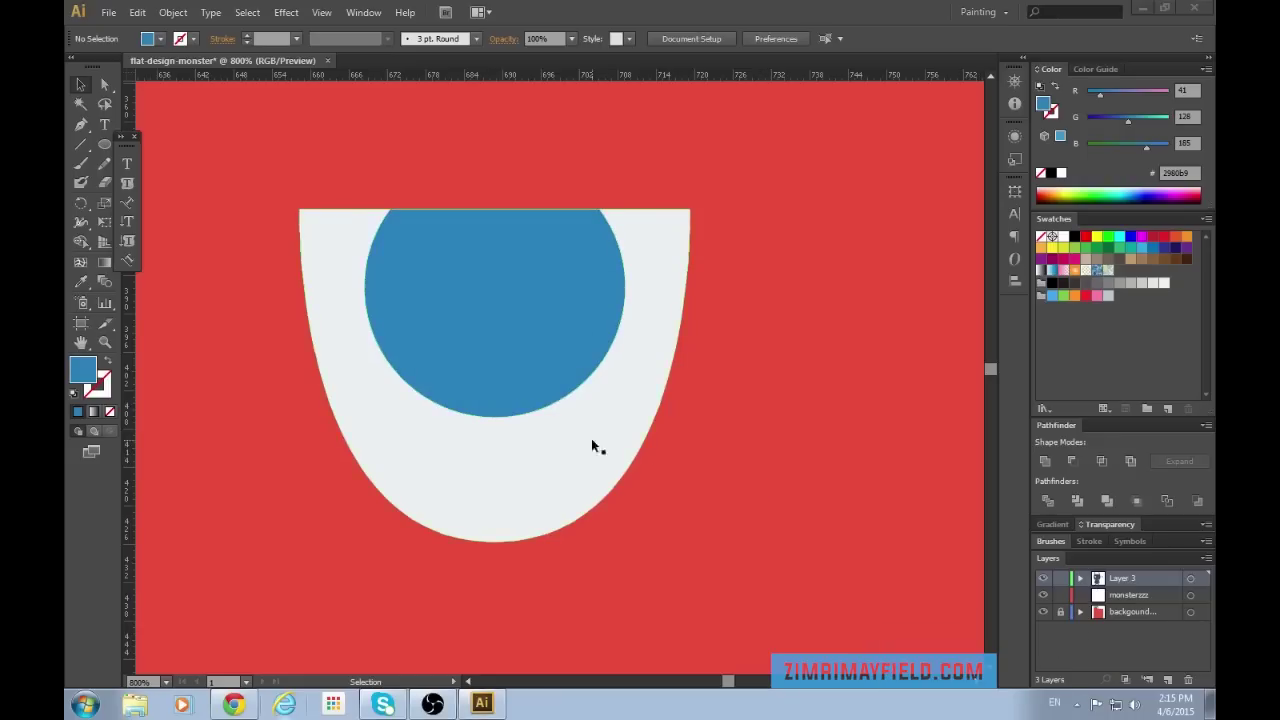
key("ctrl+space")
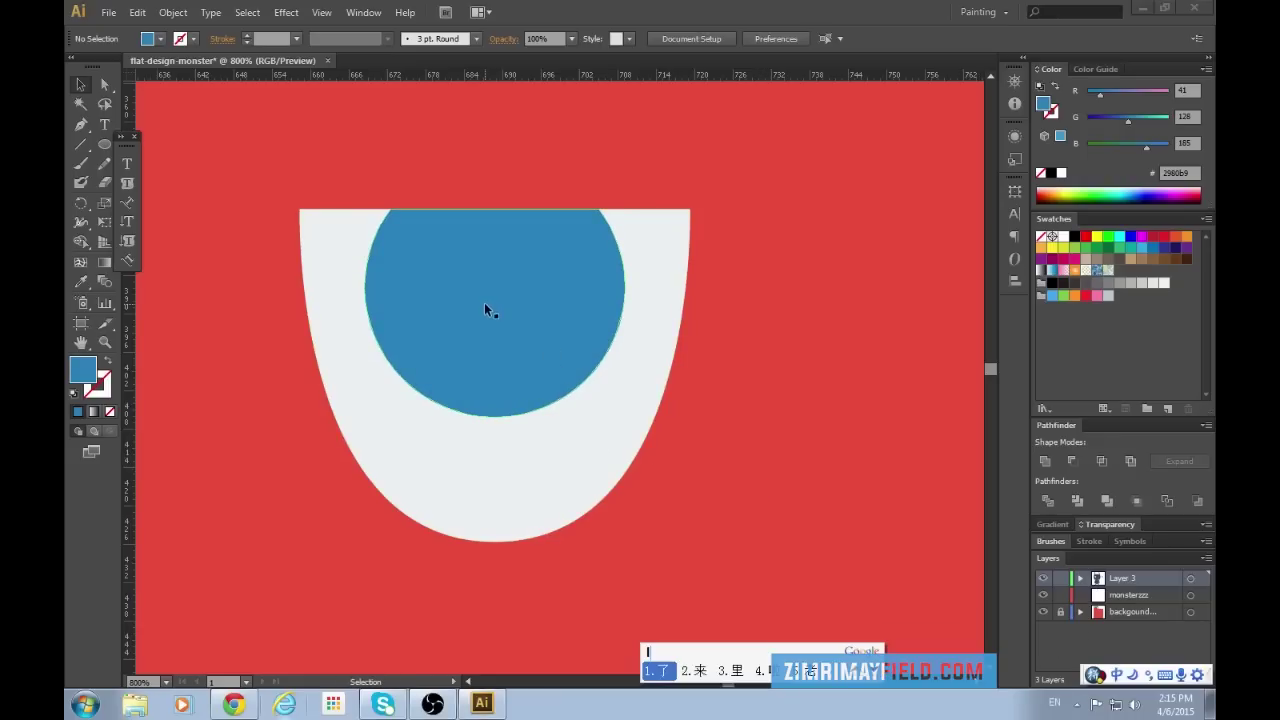
key("ctrl+space")
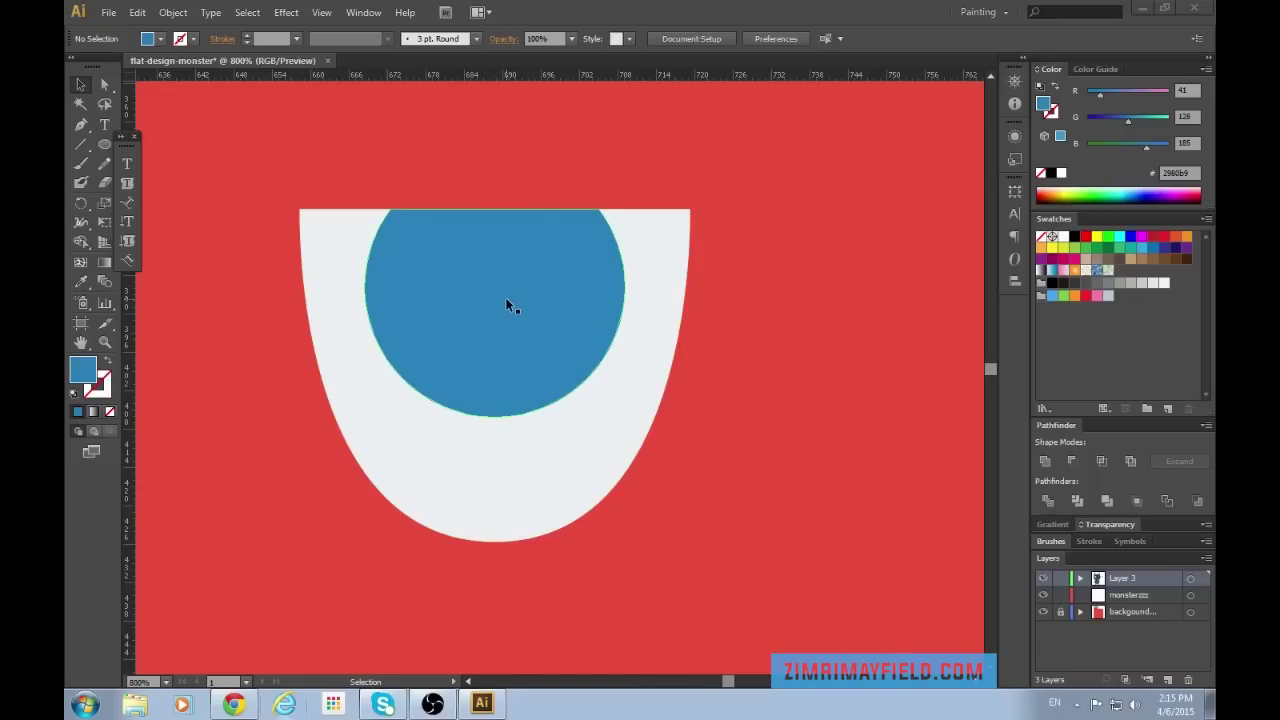
Draw a pupil circle about 20 px across in the middle of the blue iris.
key("l")
left_click(763, 352)
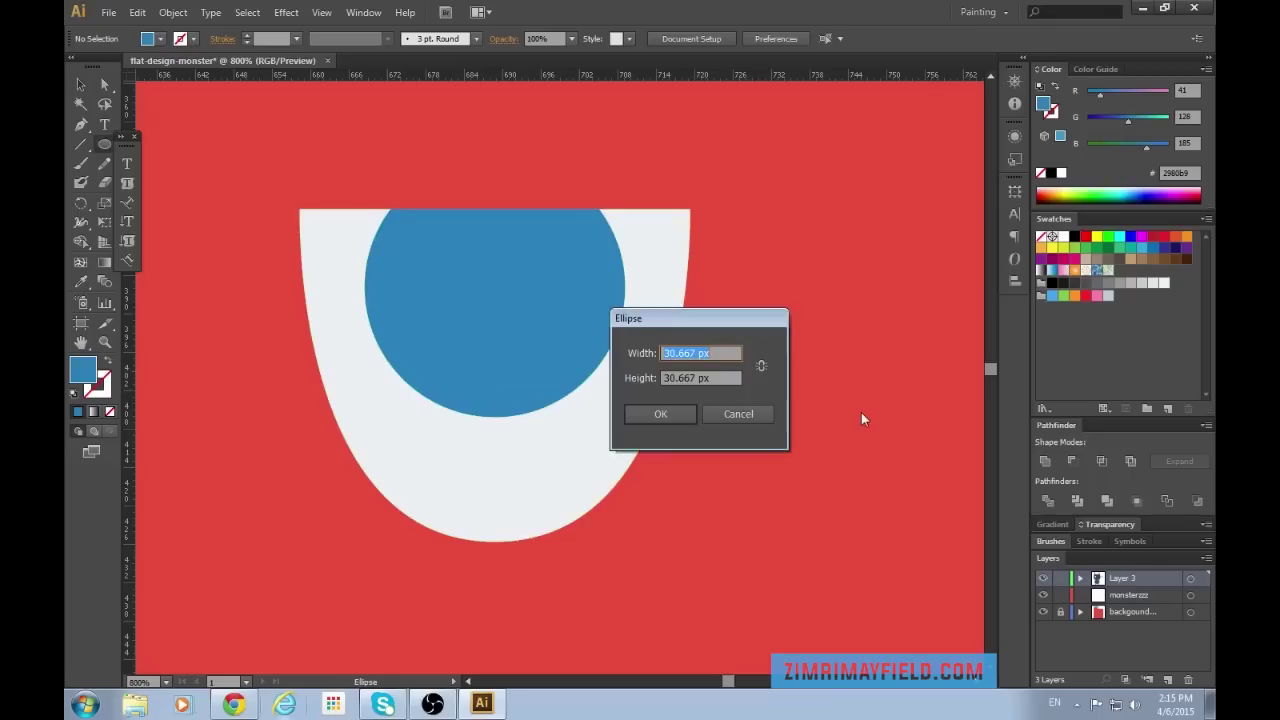
left_click(752, 414)
left_click_drag(494, 297, 432, 253)
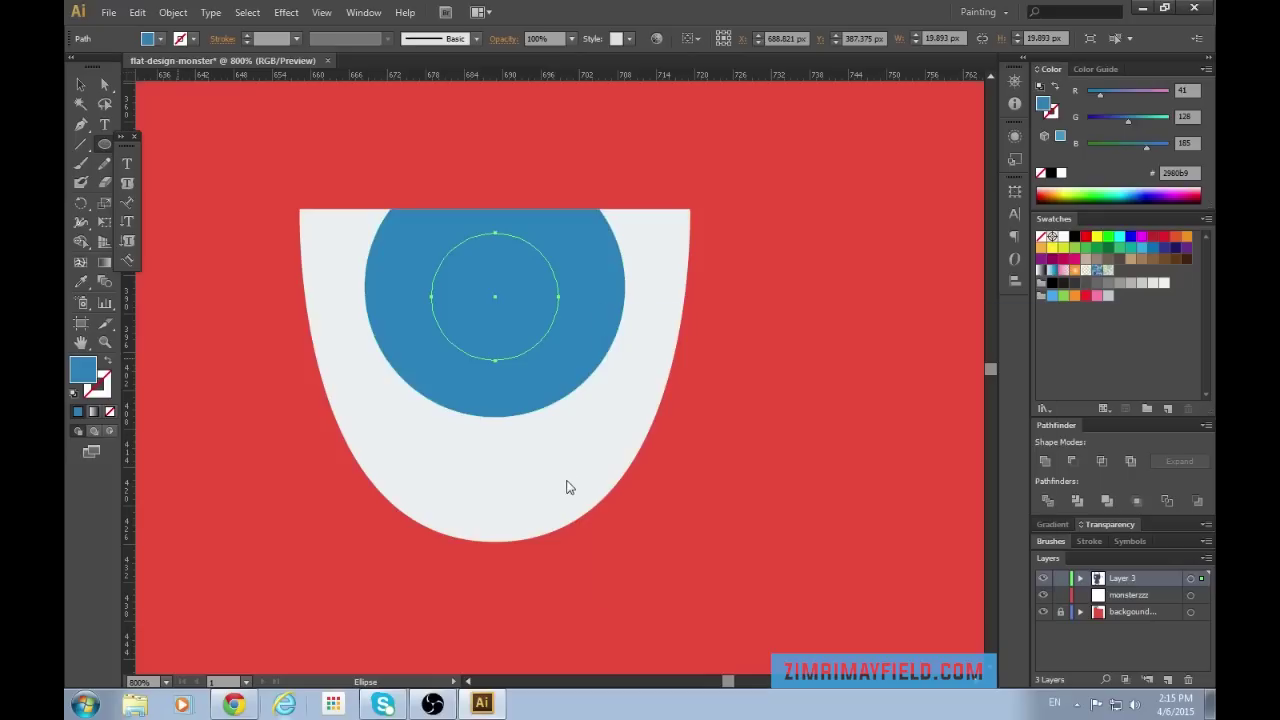
Fill the pupil circle with near-black 141414 and deselect it.
left_click_drag(621, 524, 605, 545)
left_click(1001, 370)
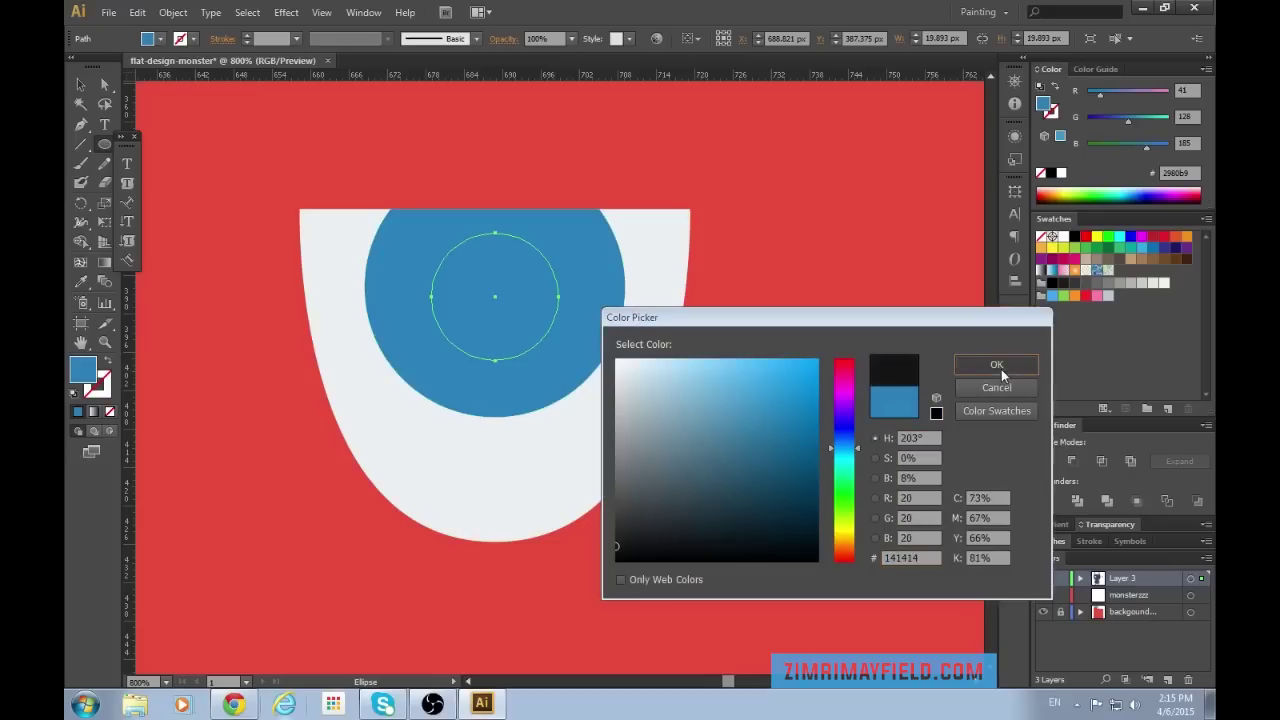
left_click(997, 365)
key("v")
left_click(838, 496)
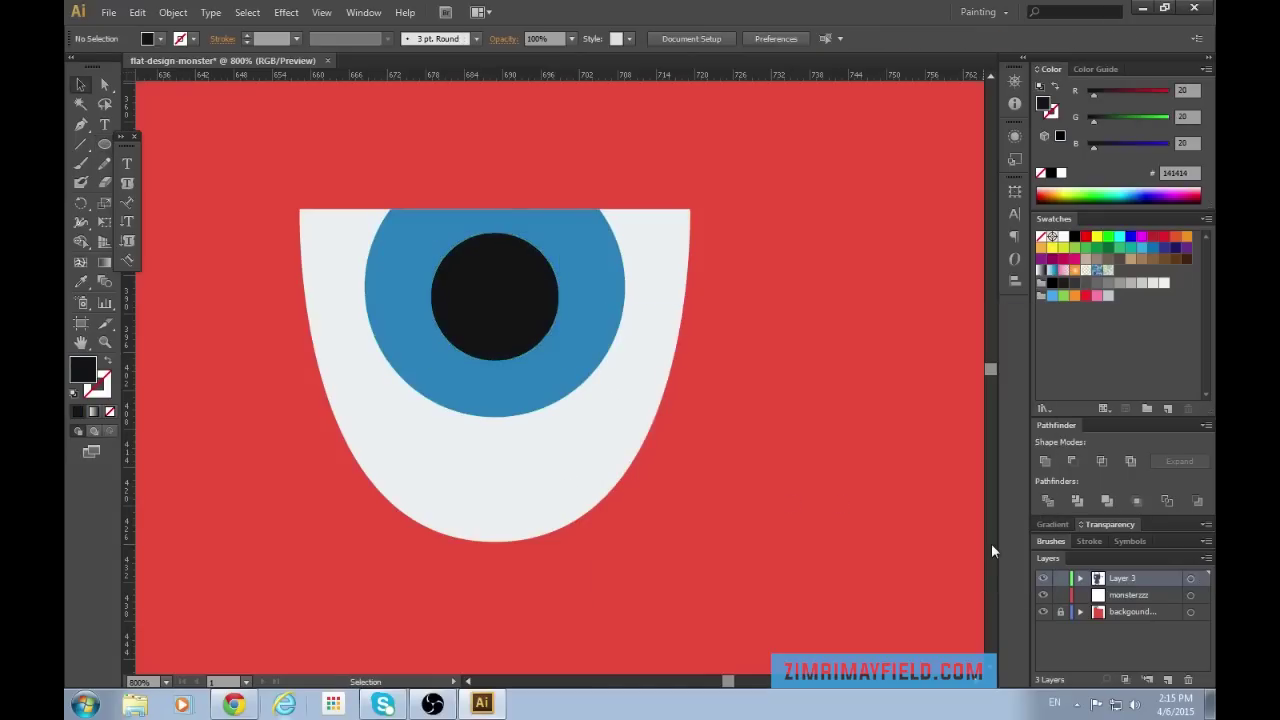
Examine the detached eye with its dark pupil, both up close and beside the monster's head.
key("ctrl+minus")
key("ctrl+minus")
key("ctrl+minus")
key("ctrl+minus")
key("ctrl+minus")
key("ctrl+minus")
key("ctrl+plus")
key("ctrl+plus")
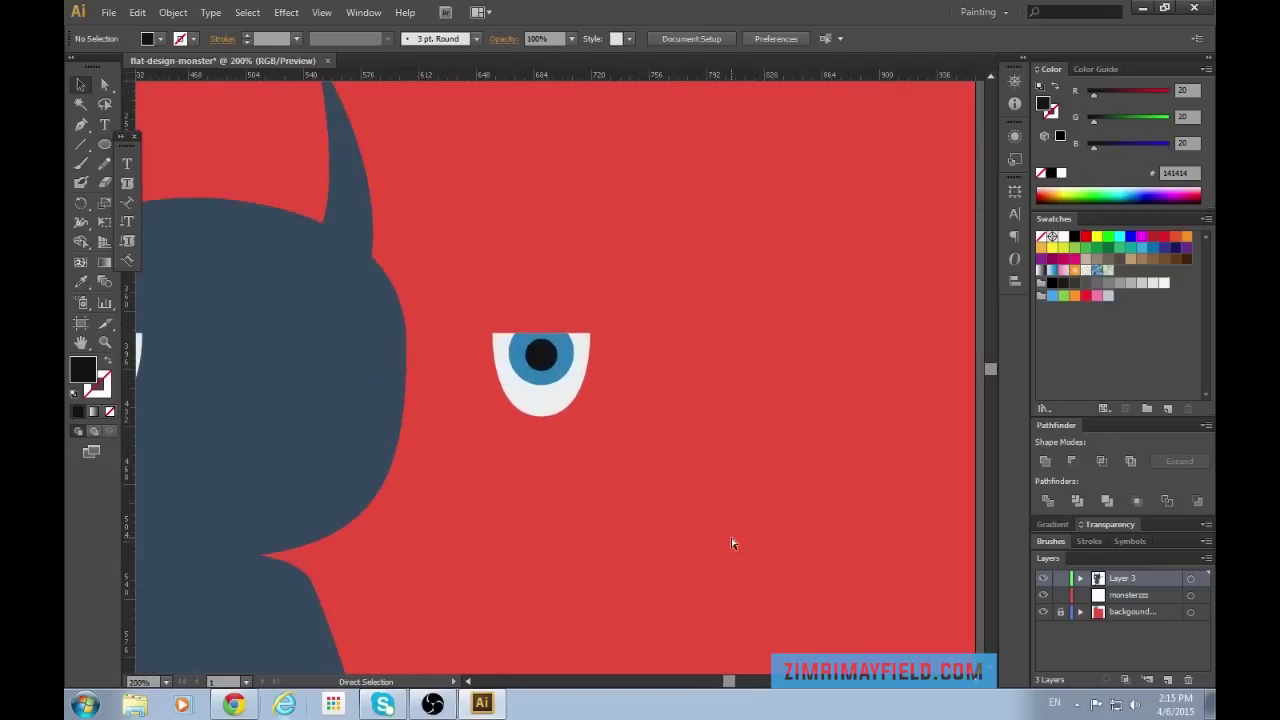
key("ctrl+plus")
key("ctrl+plus")
key("ctrl+plus")
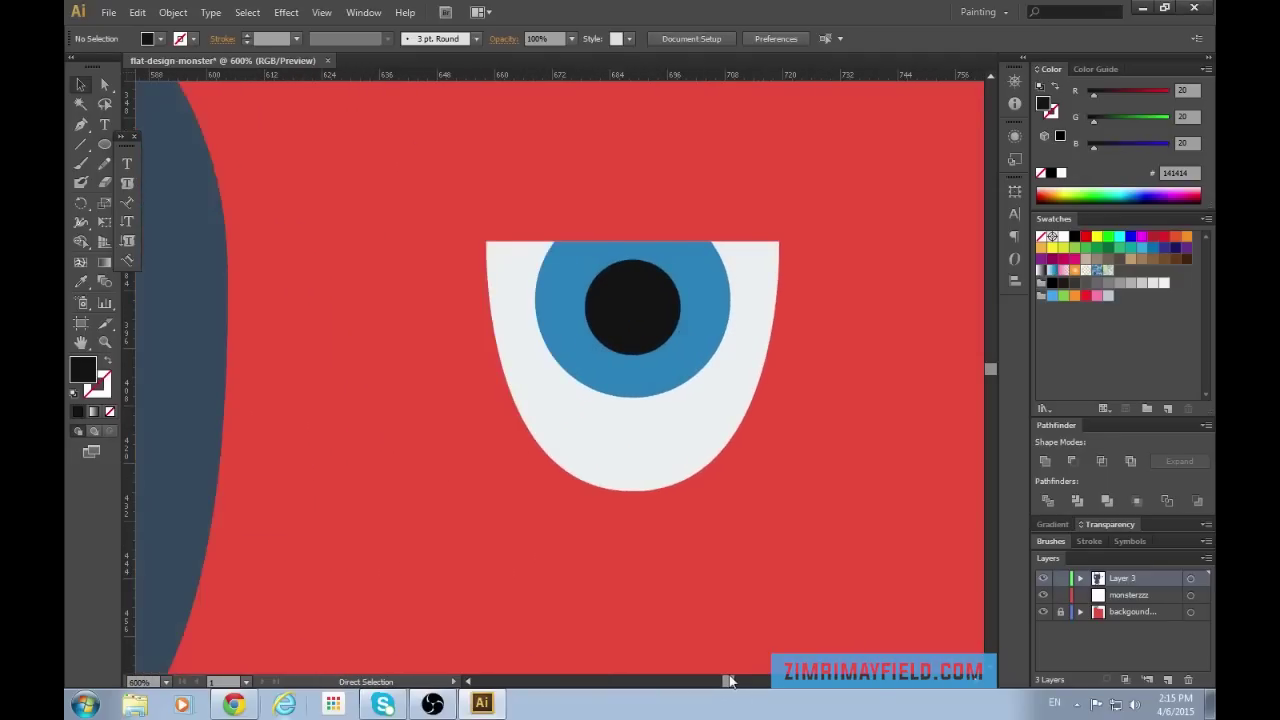
key("ctrl+plus")
key("ctrl+plus")
scroll(865, 460, "up", 2)
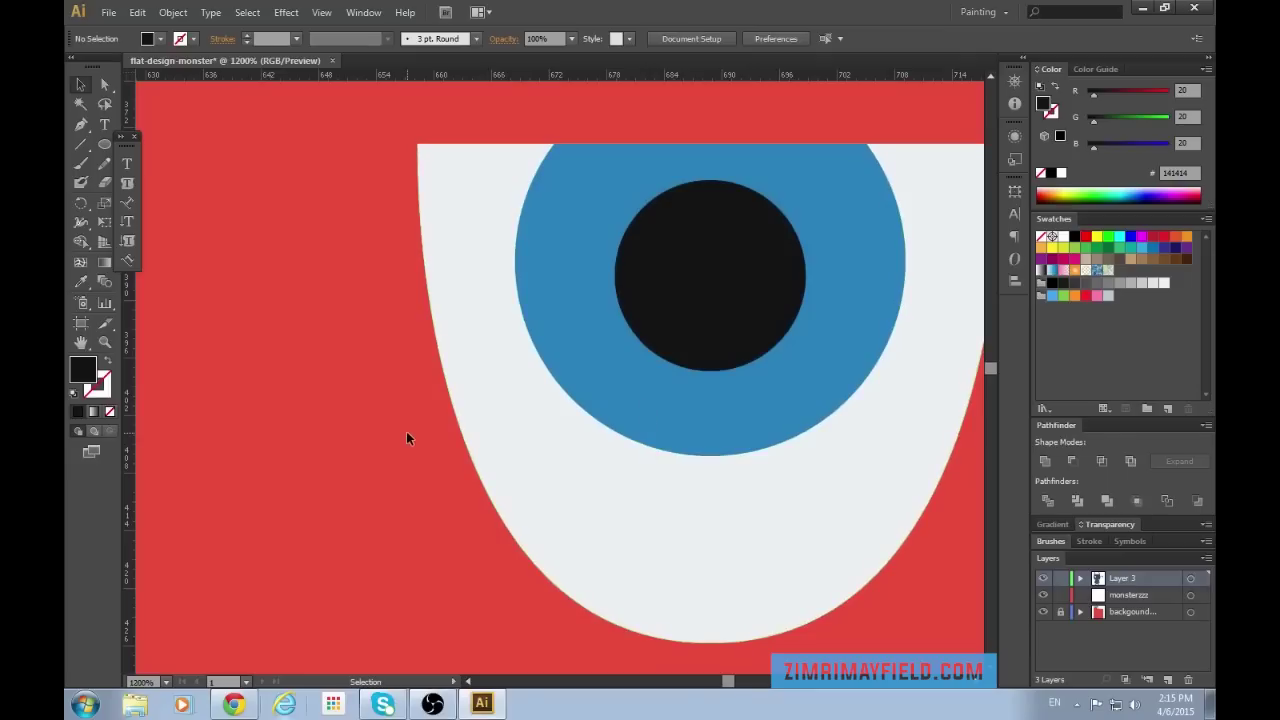
Move the complete detached eye onto the right side of the monster's head, level with the plain eye.
key("a")
key("ctrl+minus")
key("ctrl+minus")
key("ctrl+minus")
key("ctrl+minus")
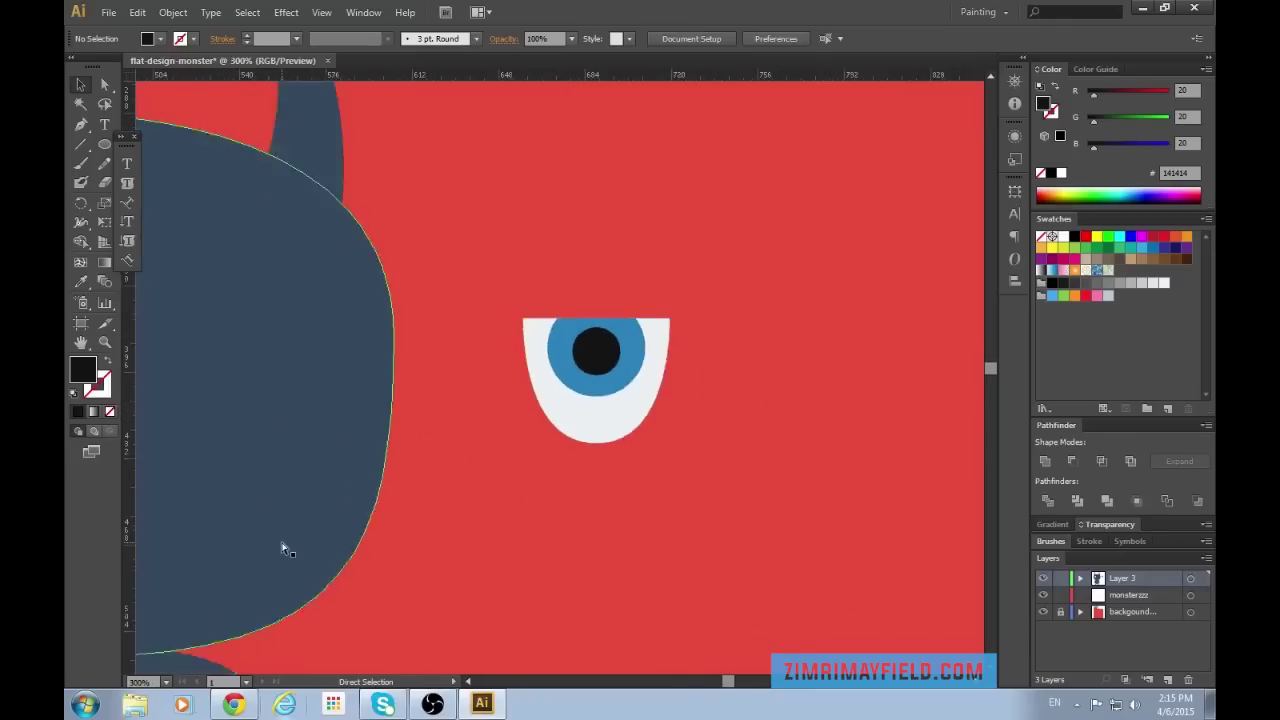
key("ctrl+minus")
key("ctrl+minus")
key("v")
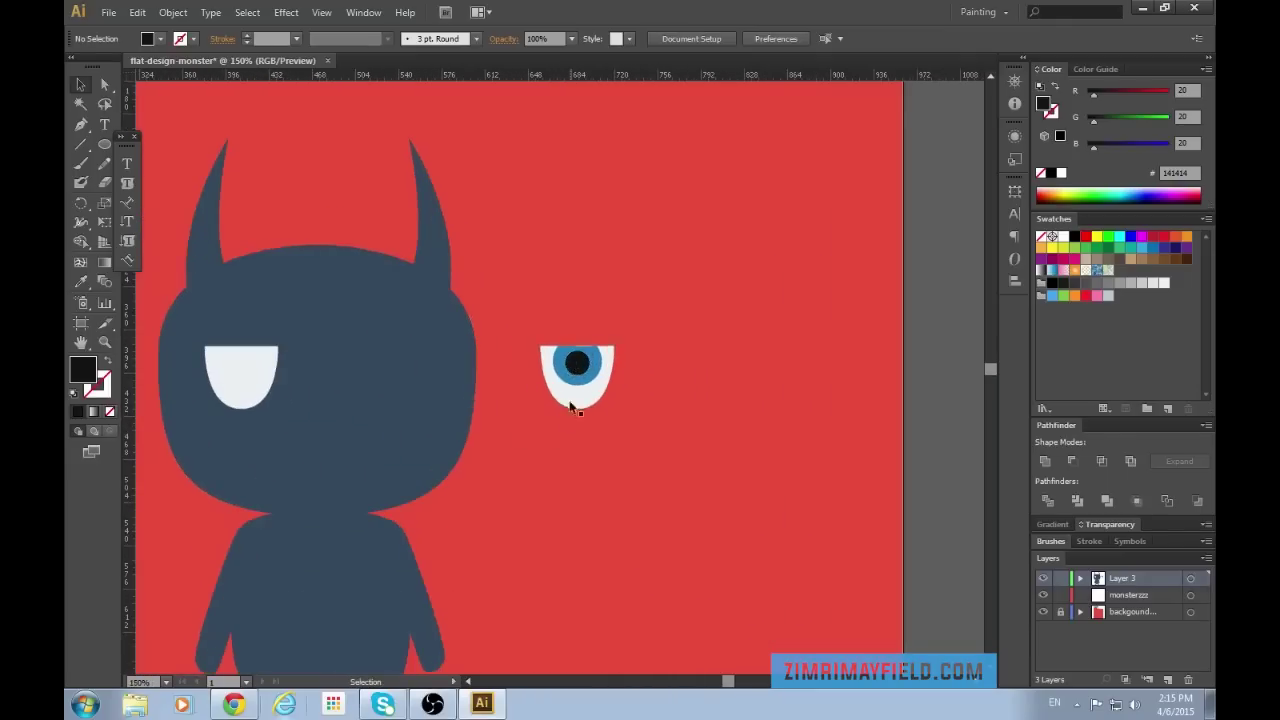
left_click_drag(517, 309, 405, 384)
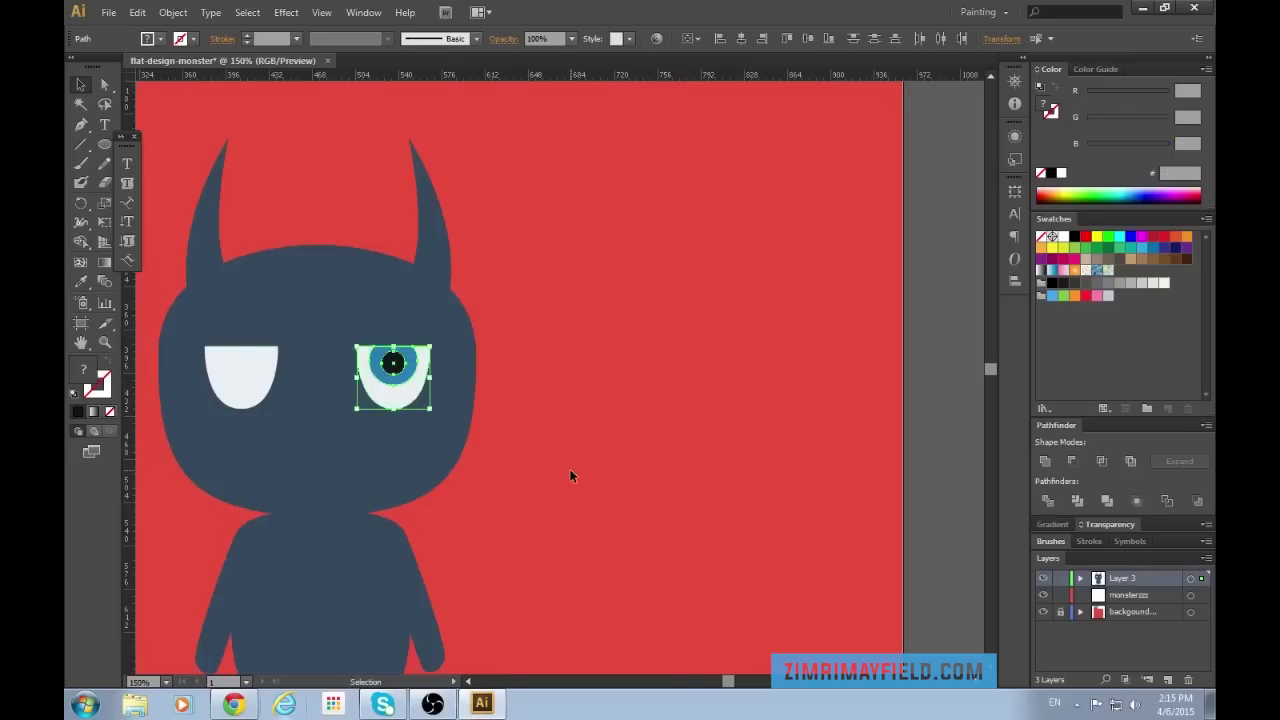
left_click(571, 476)
Examine the placed eye against the rest of the monster's face at several magnifications.
left_click_drag(731, 684, 728, 684)
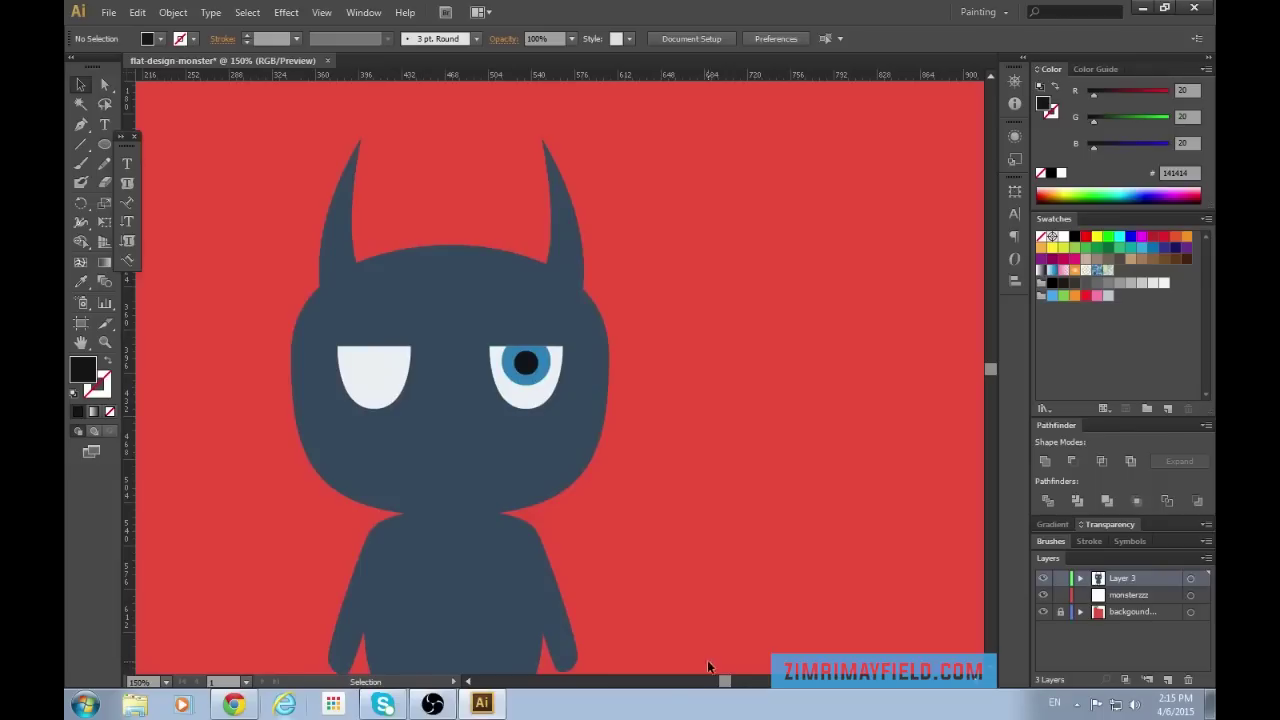
key("ctrl+minus")
key("ctrl+minus")
key("ctrl+equal")
key("ctrl+equal")
key("ctrl+equal")
key("ctrl+equal")
key("ctrl+equal")
left_click_drag(723, 680, 721, 681)
key("ctrl+minus")
key("ctrl+minus")
key("ctrl+minus")
key("ctrl+equal")
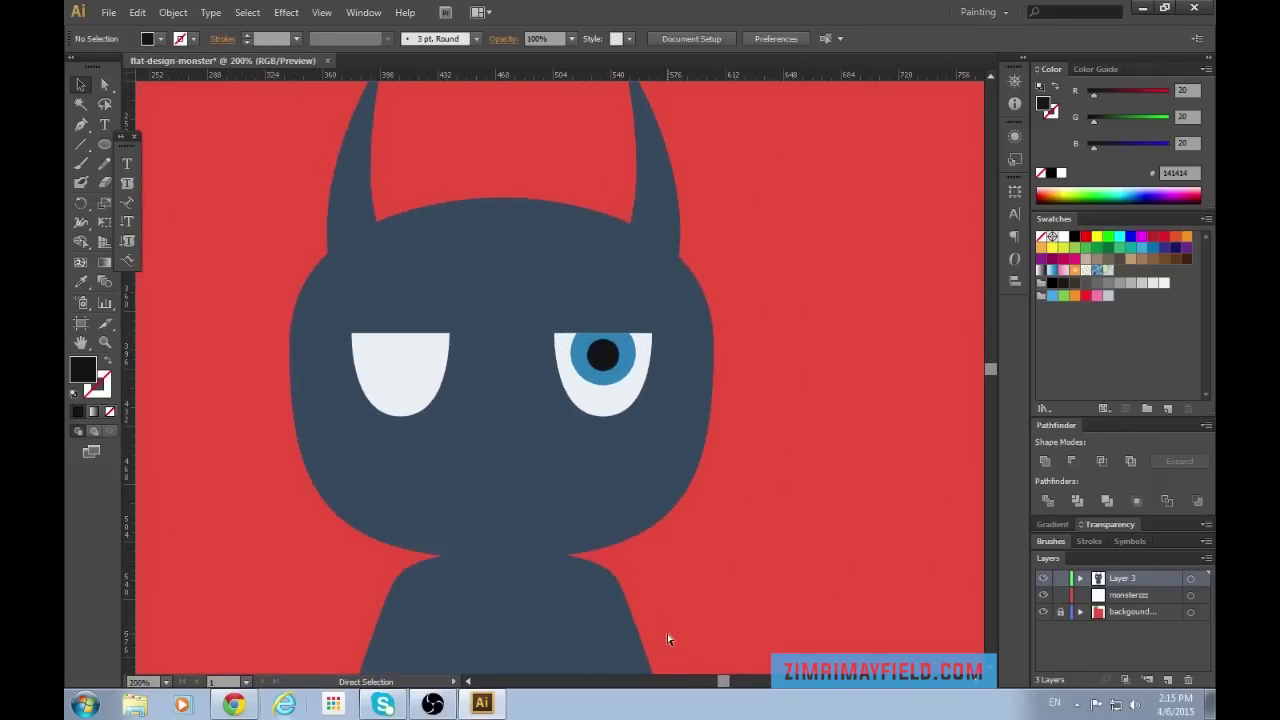
key("ctrl+equal")
key("v")
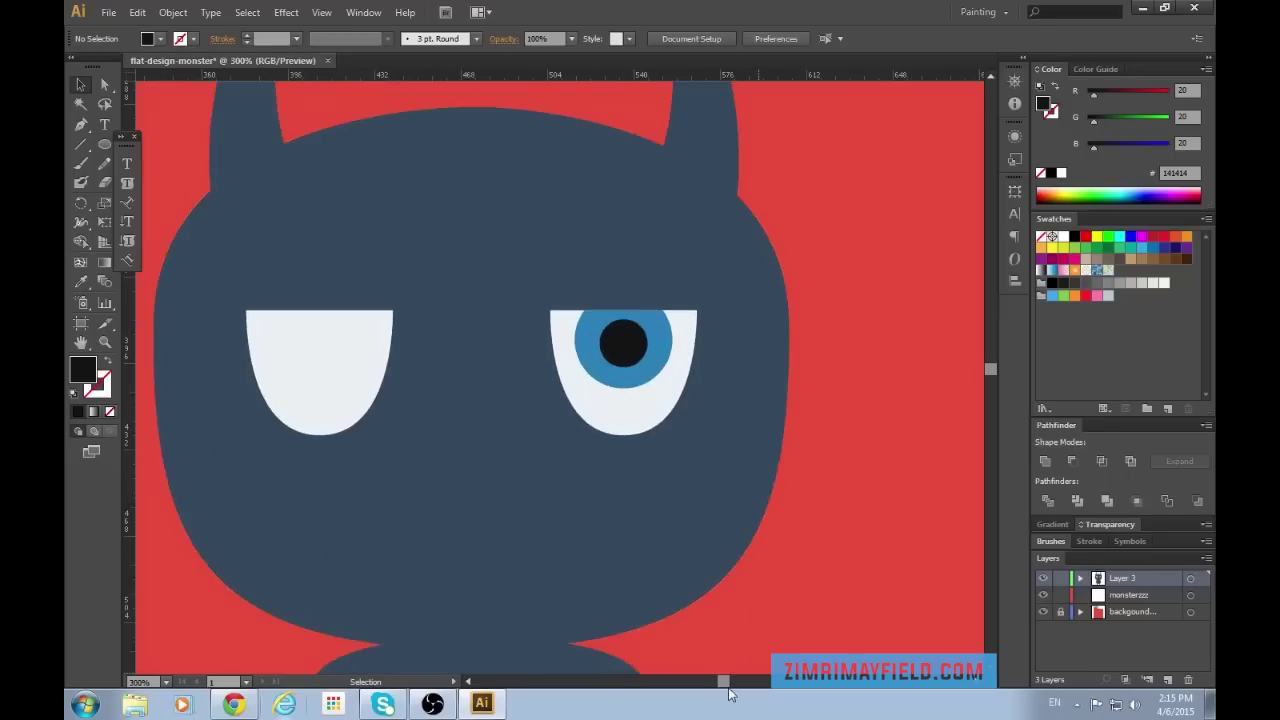
Delete the plain light grey eye on the left side of the head.
left_click_drag(727, 684, 722, 684)
left_click(416, 365)
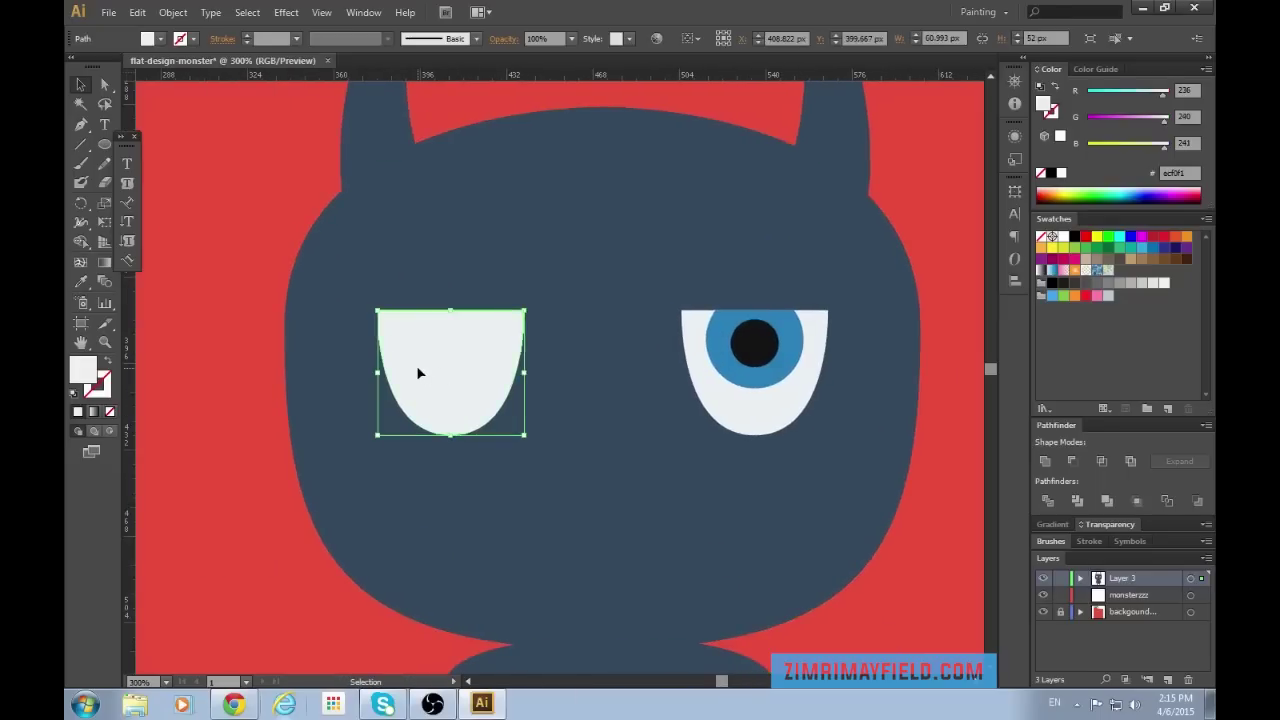
key("Delete")
Duplicate the finished eye with its iris and pupil onto the left side of the head.
left_click(781, 371)
key("a")
key("v")
left_click_drag(770, 389, 500, 408)
left_click(938, 577)
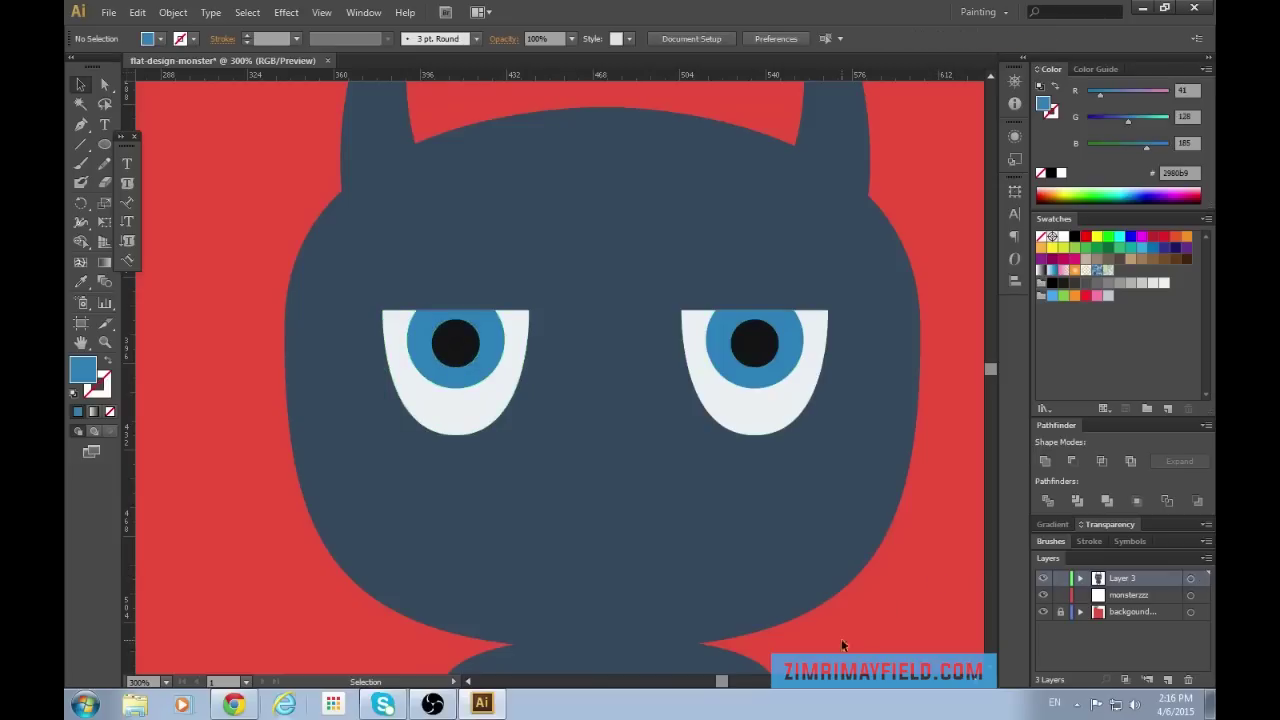
Examine the monster's face with both eyes in place, from a distance and up close.
key("a")
key("ctrl+minus")
key("ctrl+minus")
key("ctrl+plus")
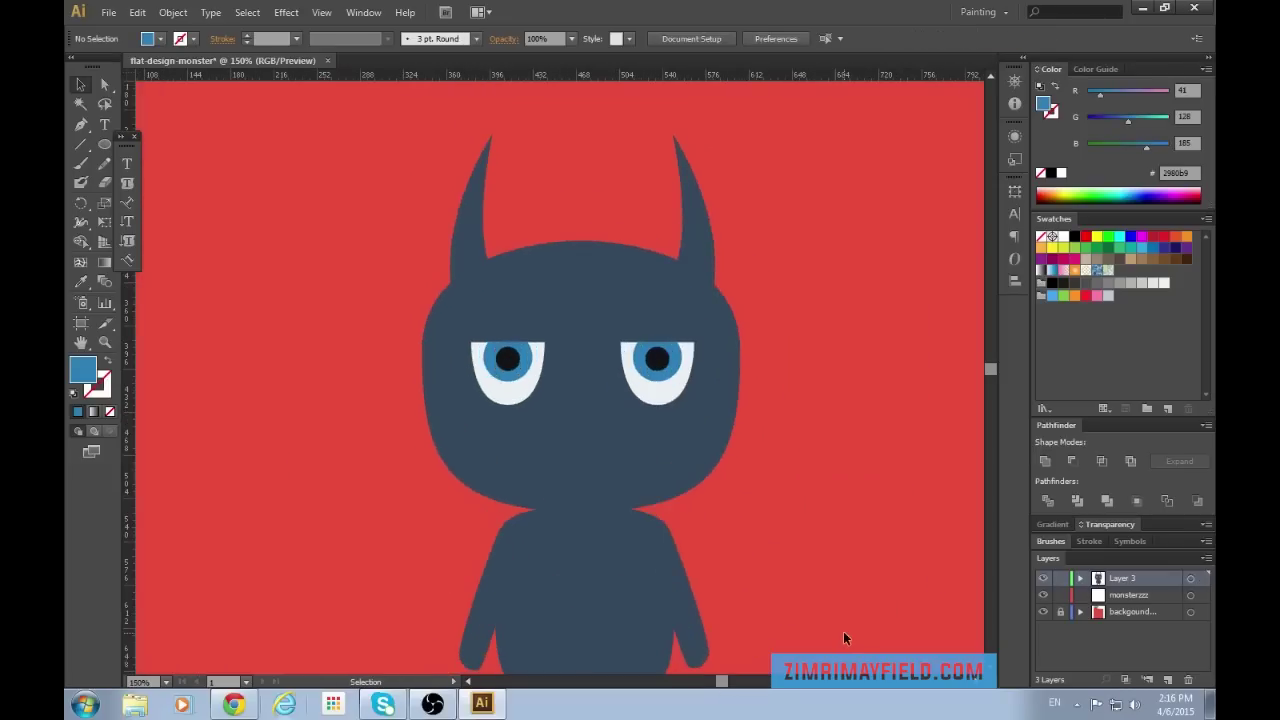
scroll(844, 638, "down", 2)
key("ctrl+plus")
scroll(844, 638, "down", 3)
key("ctrl+equal")
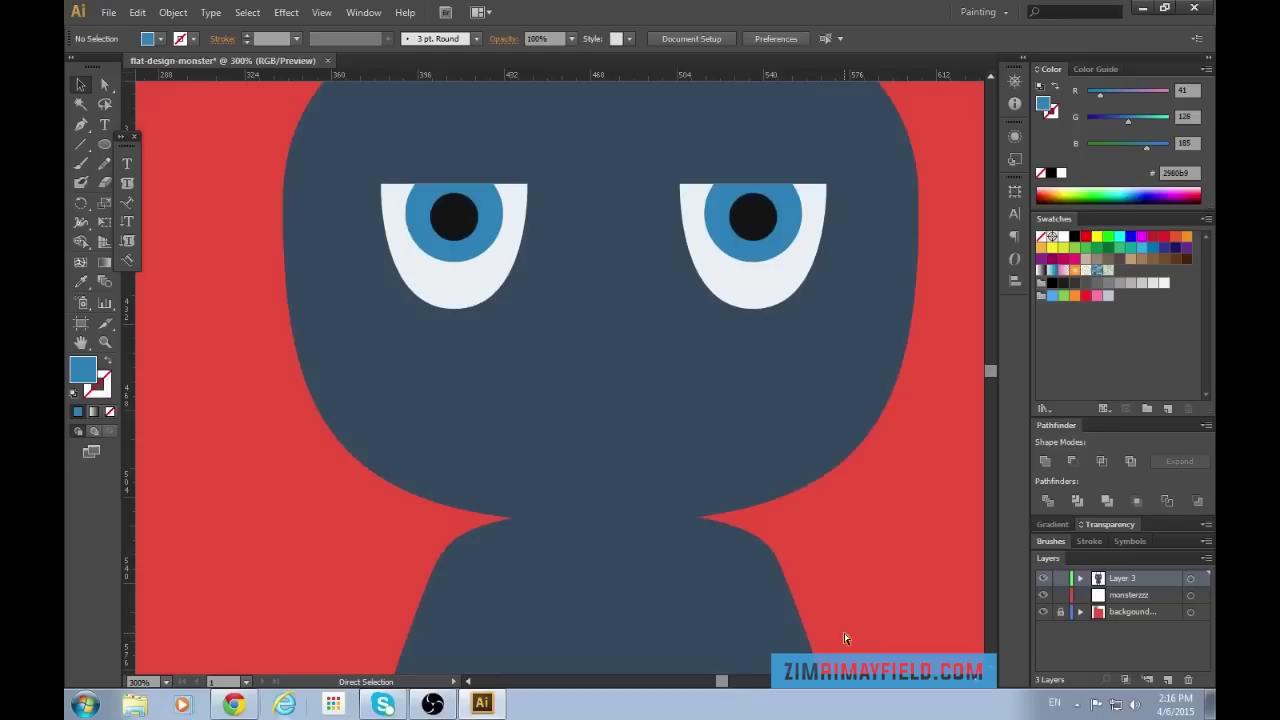
key("ctrl+equal")
key("ctrl+minus")
key("v")
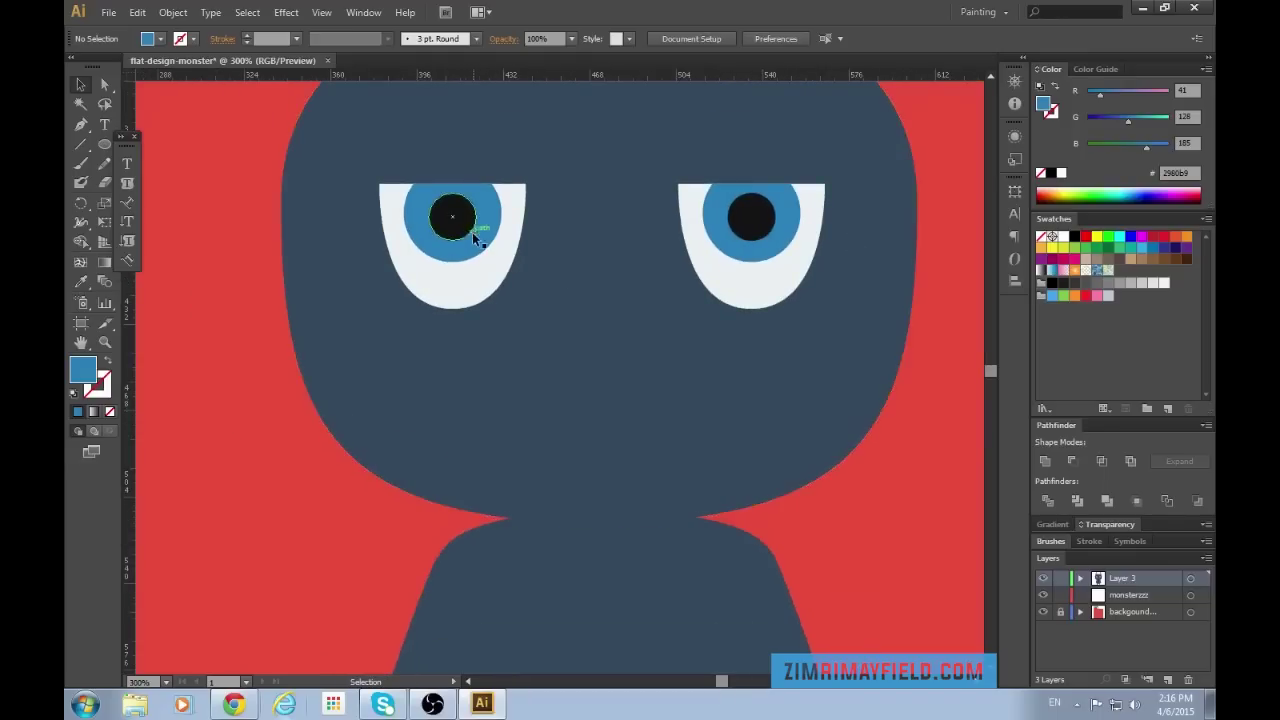
Delete the duplicated left eye, removing its pupil, iris and light grey shape.
left_click(463, 233)
key("Delete")
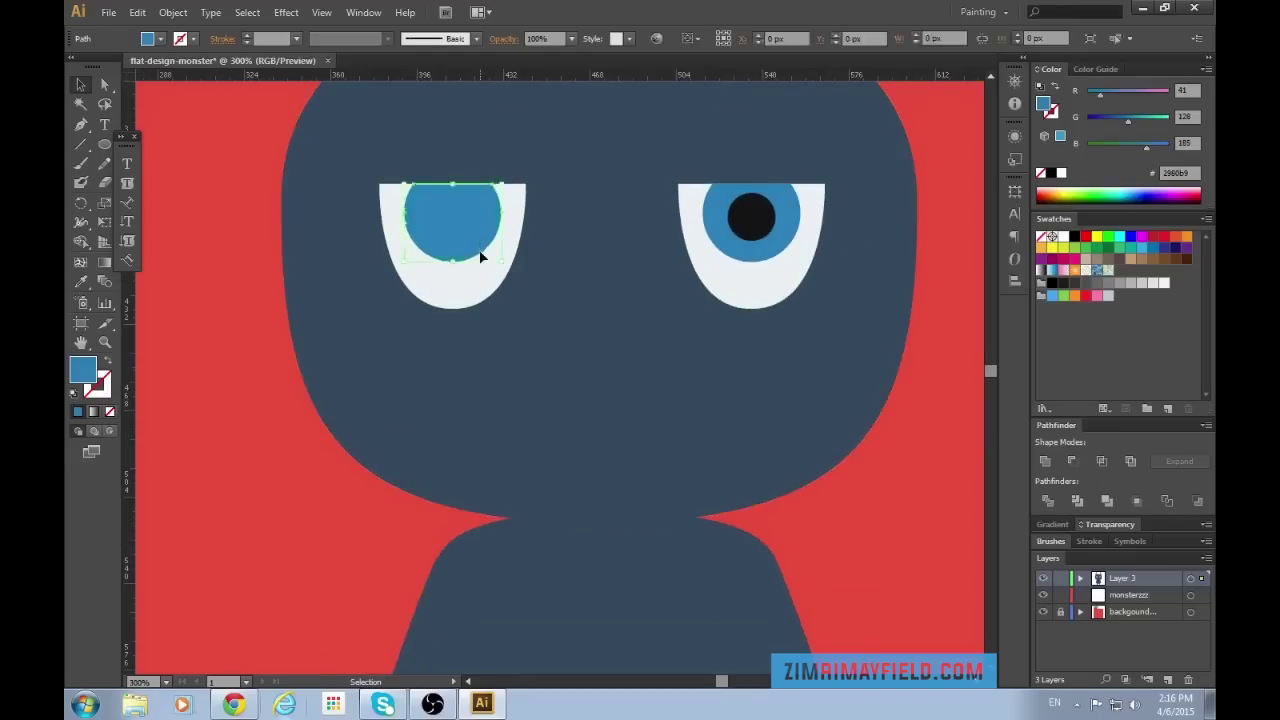
left_click(480, 243)
key("Delete")
left_click(472, 285)
key("Delete")
Duplicate the remaining eye's parts in front, exactly over the originals, and unite the copies into one silhouette.
left_click_drag(722, 686, 726, 686)
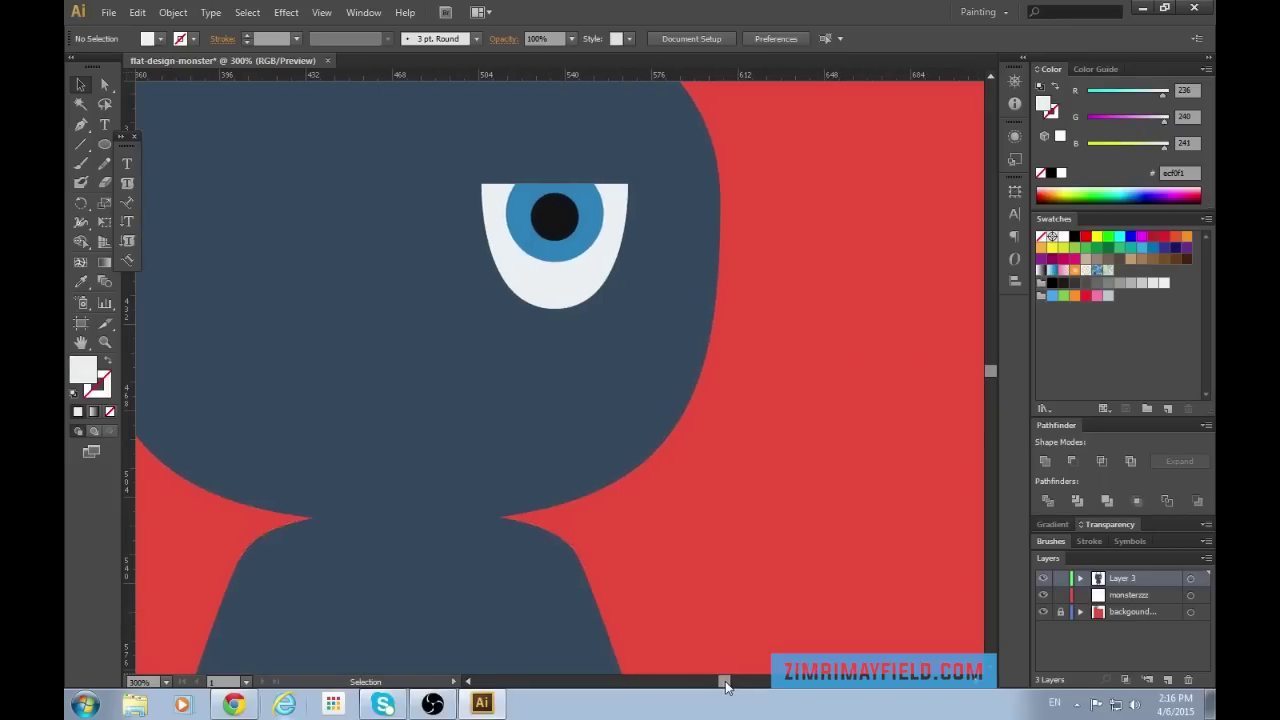
scroll(677, 388, "up", 4)
key("ctrl+equal")
key("ctrl+equal")
key("ctrl+equal")
scroll(676, 393, "up", 1)
scroll(675, 398, "up", 2)
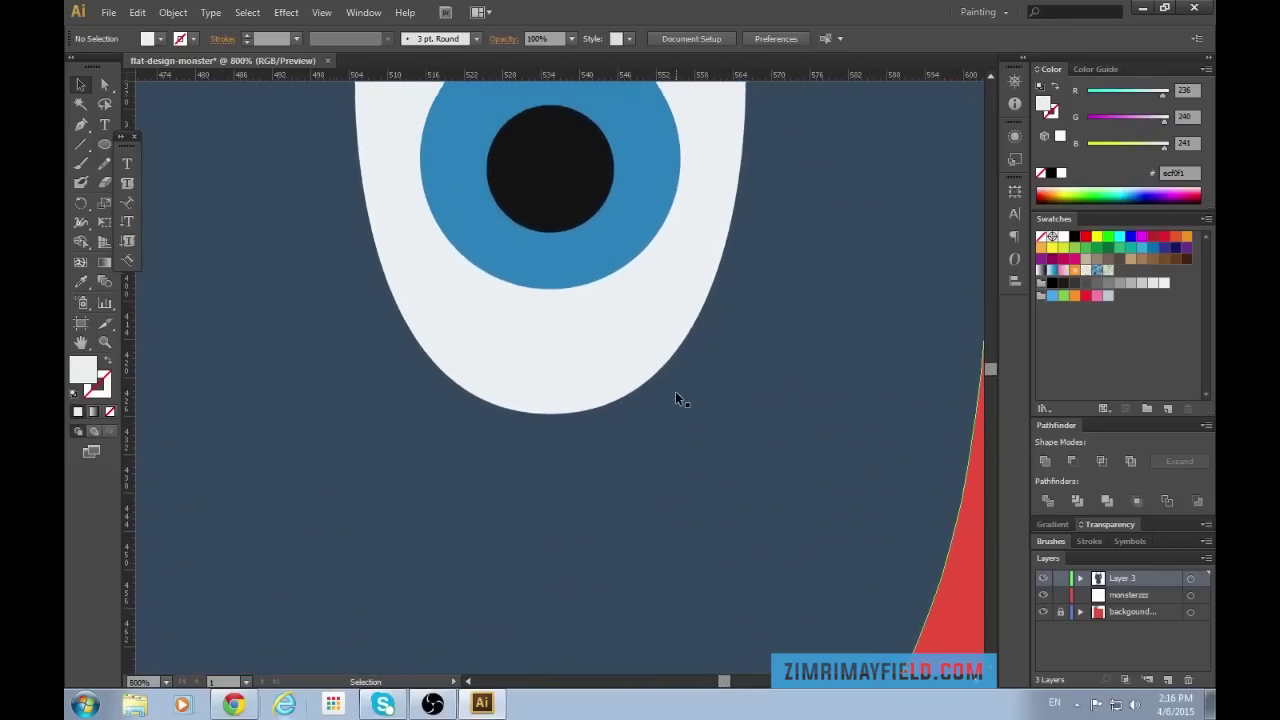
left_click(560, 423)
key("ctrl+a")
key("a")
key("v")
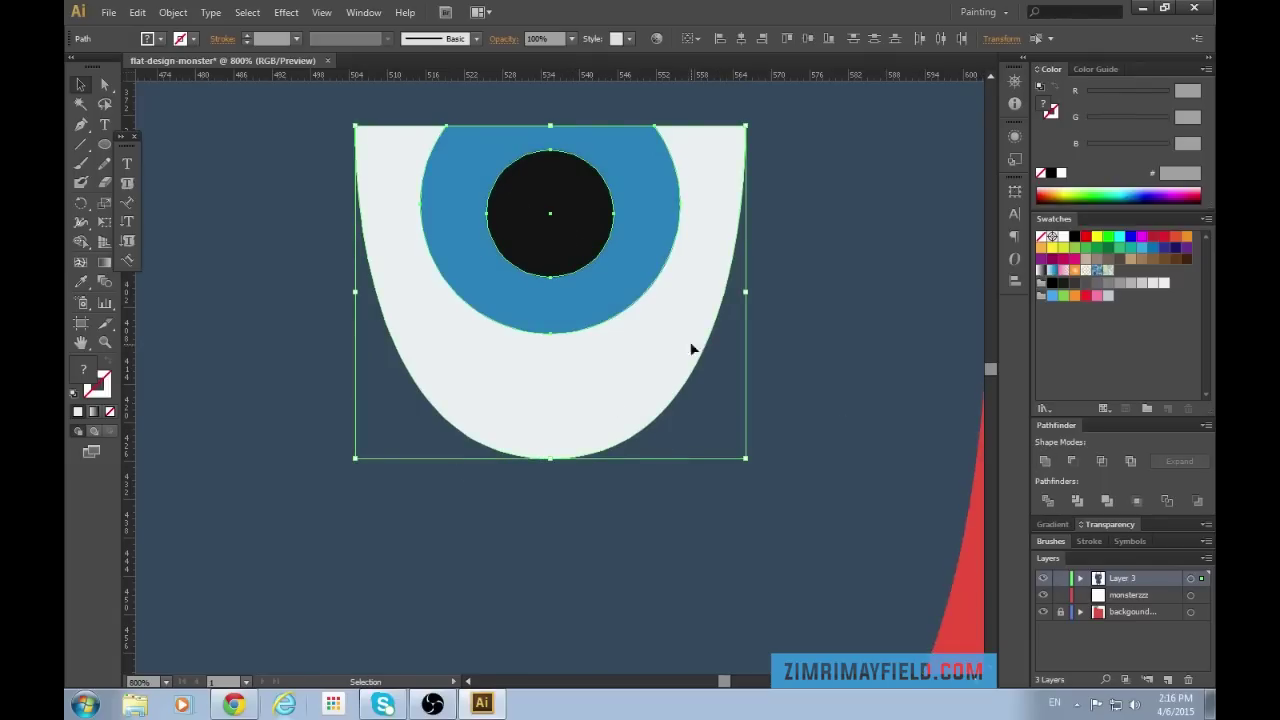
left_click(1045, 463)
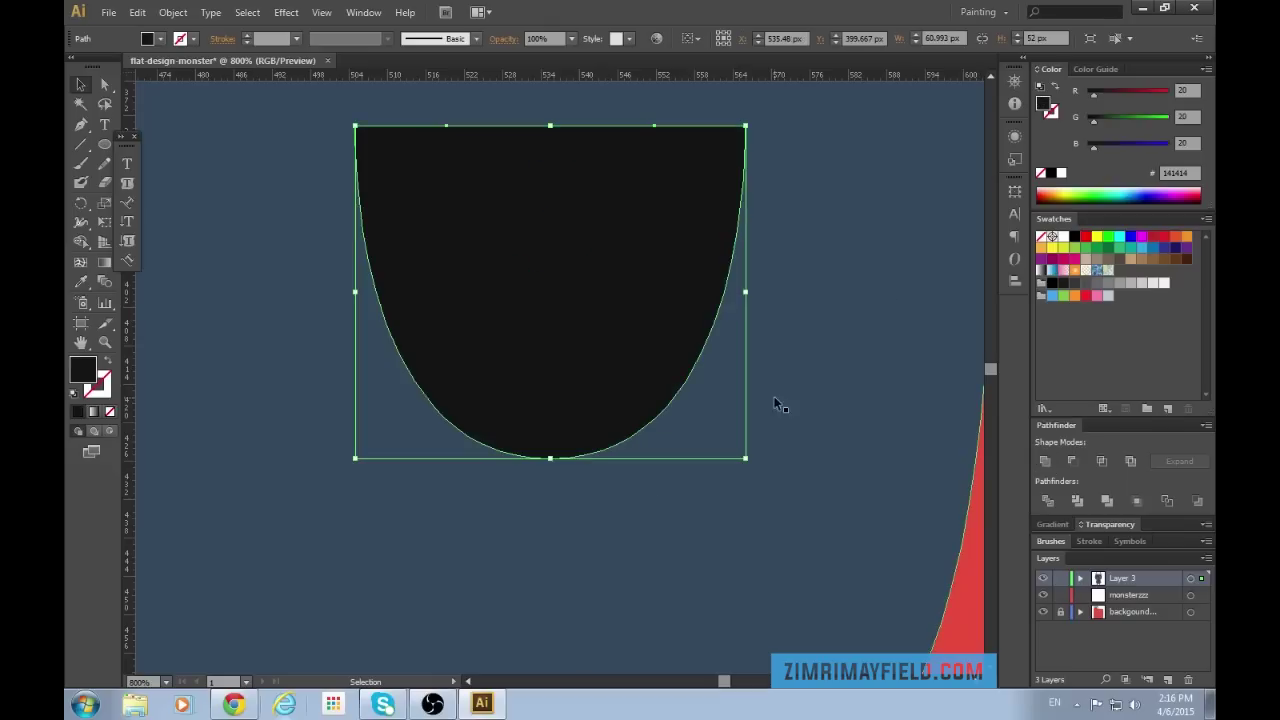
Fill the united eye silhouette with white and set its opacity to 20%.
left_click(1063, 237)
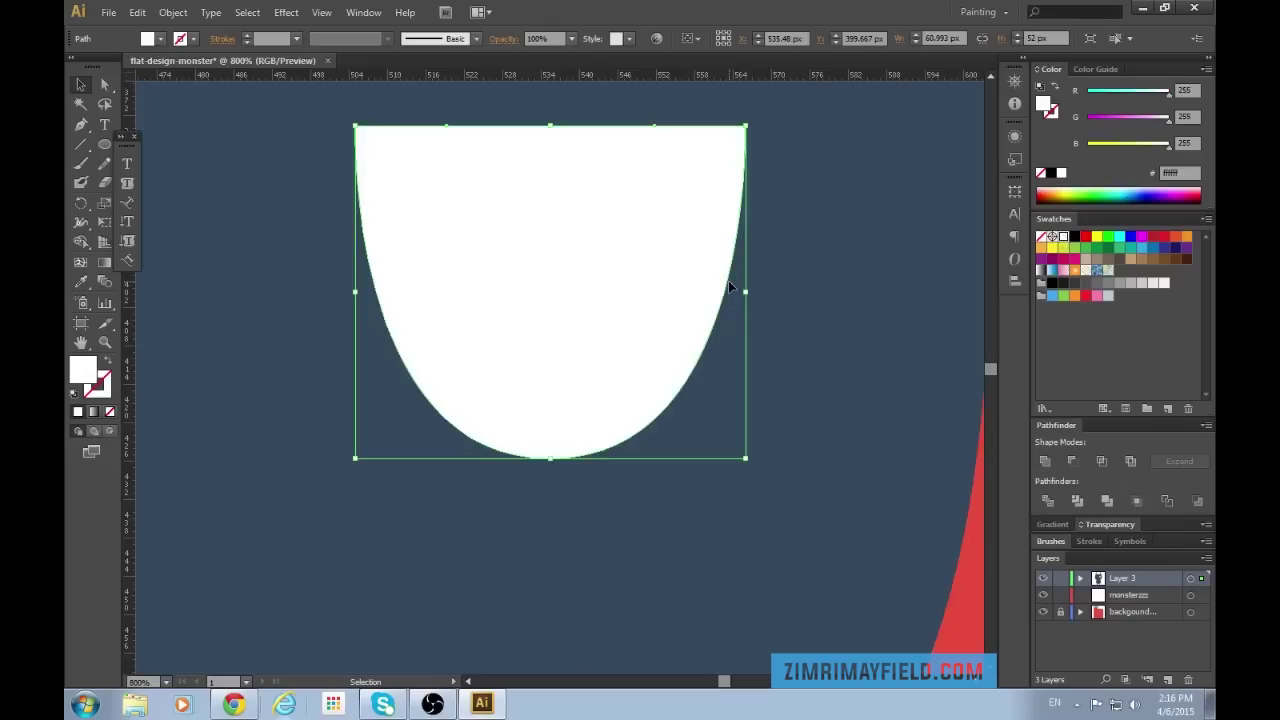
scroll(890, 450, "up", 2)
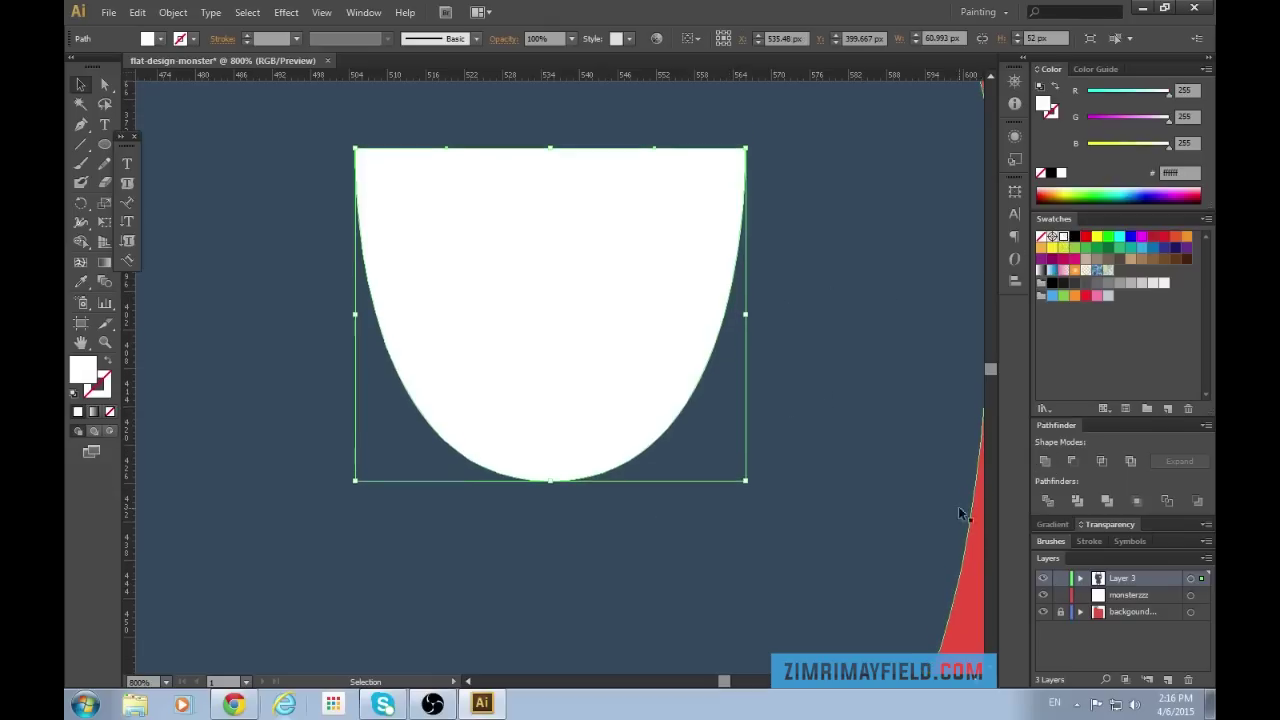
left_click(1110, 525)
left_click(1203, 545)
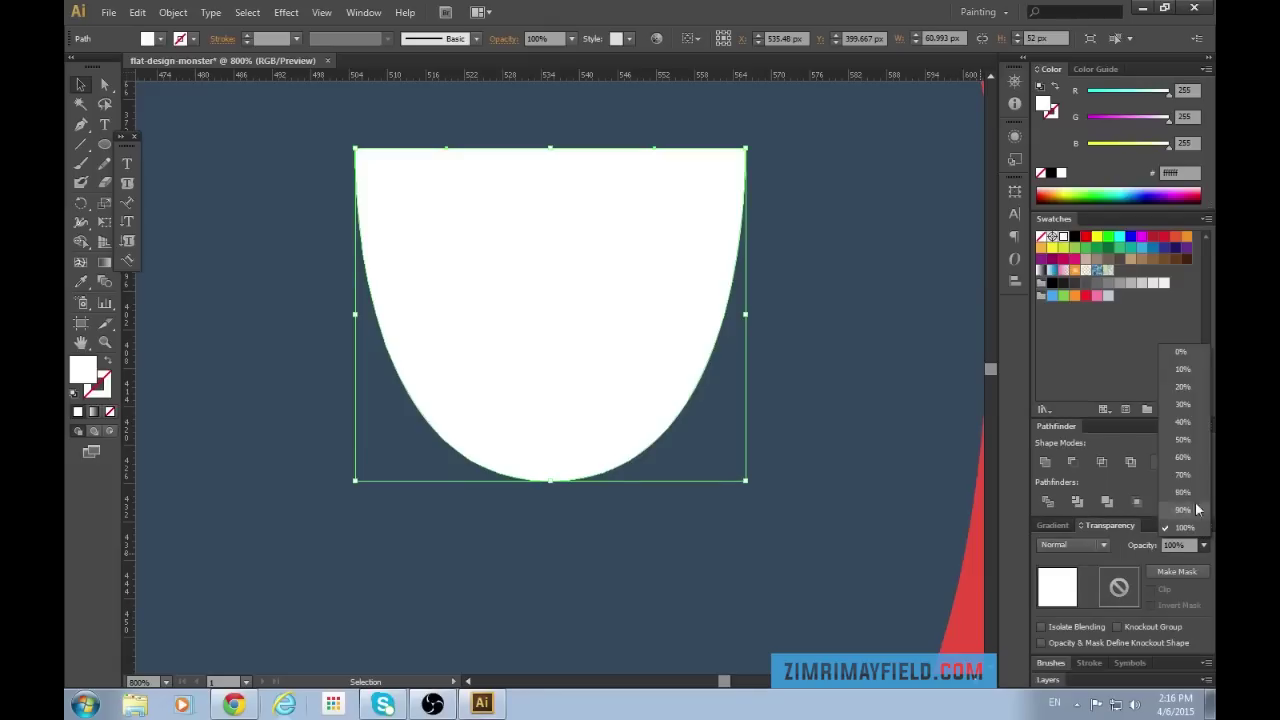
left_click(1197, 396)
scroll(700, 636, "up", 2)
scroll(700, 636, "up", 6)
key("p")
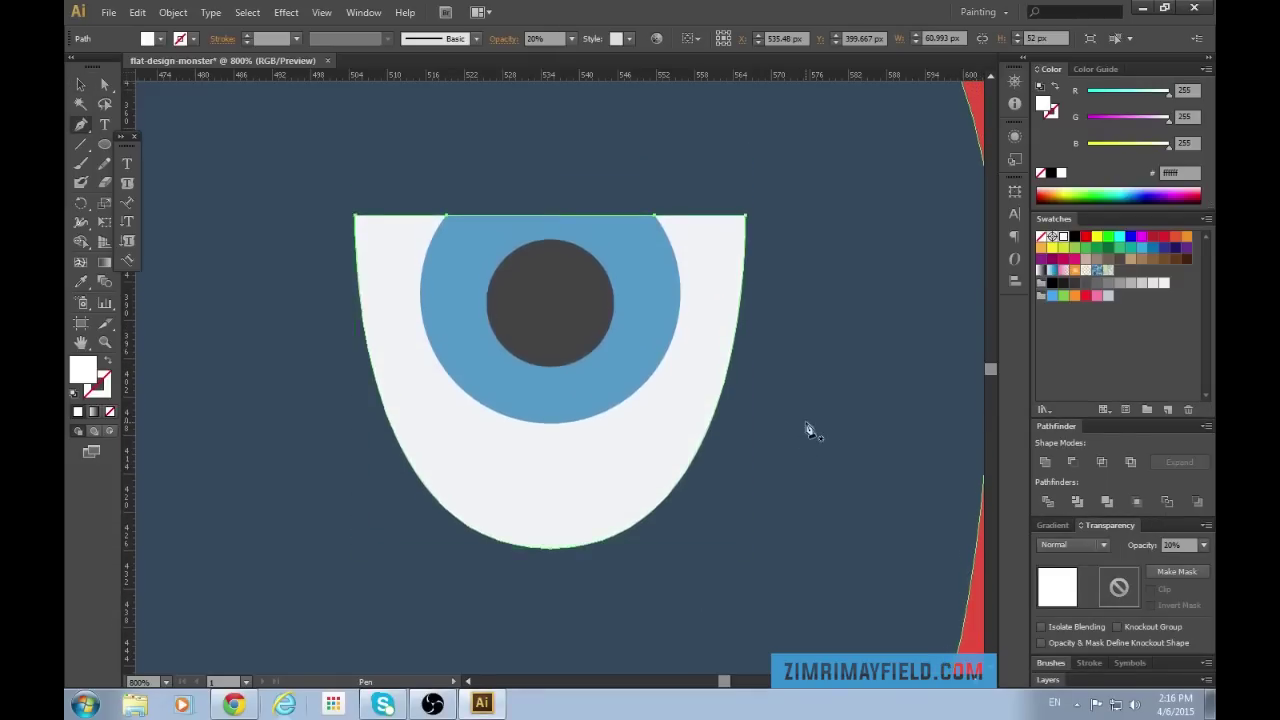
Draw a closed white Pen shape covering the right half of the eye, its left edge curving down through the pupil.
left_click(537, 160)
left_click(537, 592)
left_click_drag(540, 593, 499, 672)
key("ctrl+z")
left_click_drag(580, 603, 649, 601)
scroll(664, 373, "up", 1)
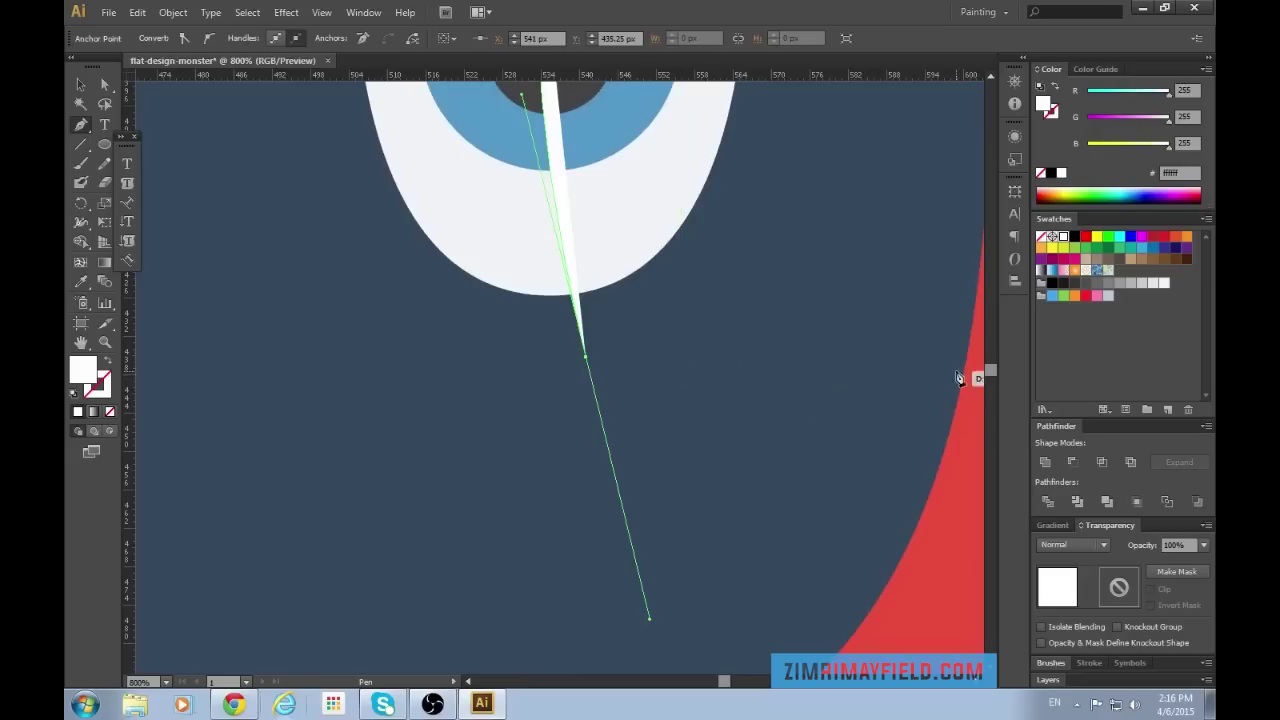
left_click(991, 77)
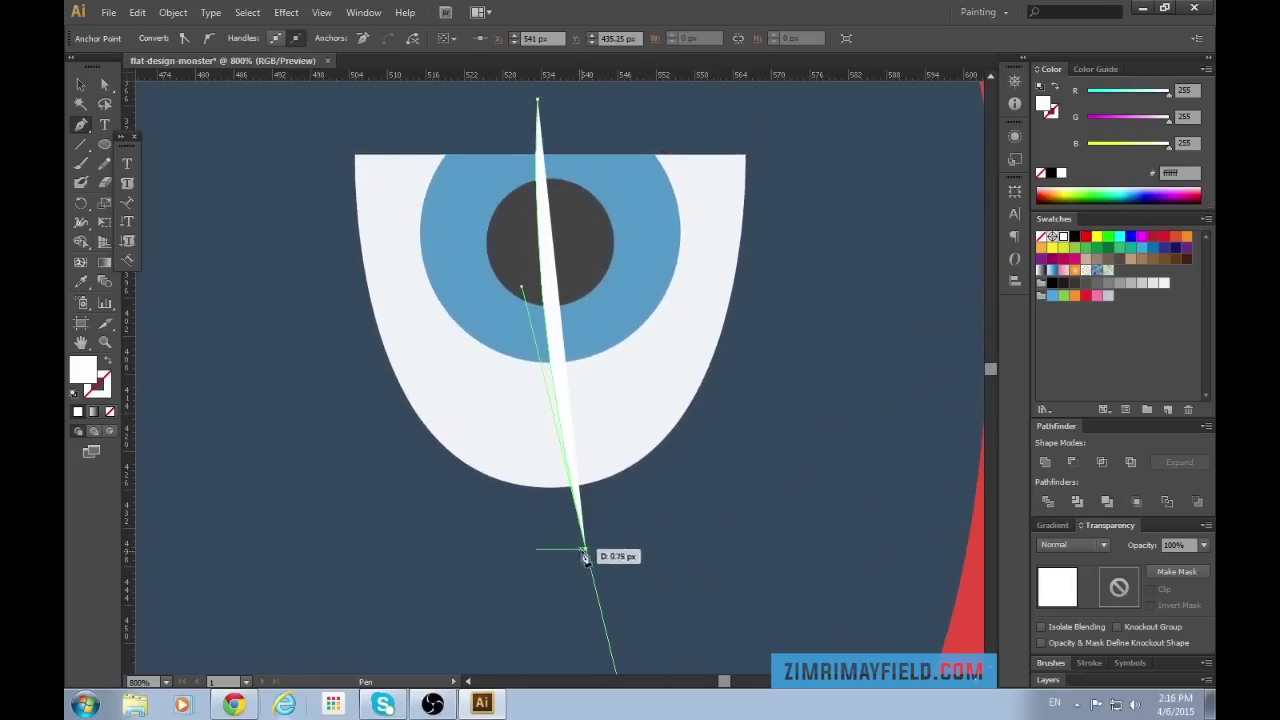
left_click(910, 464)
left_click(871, 178)
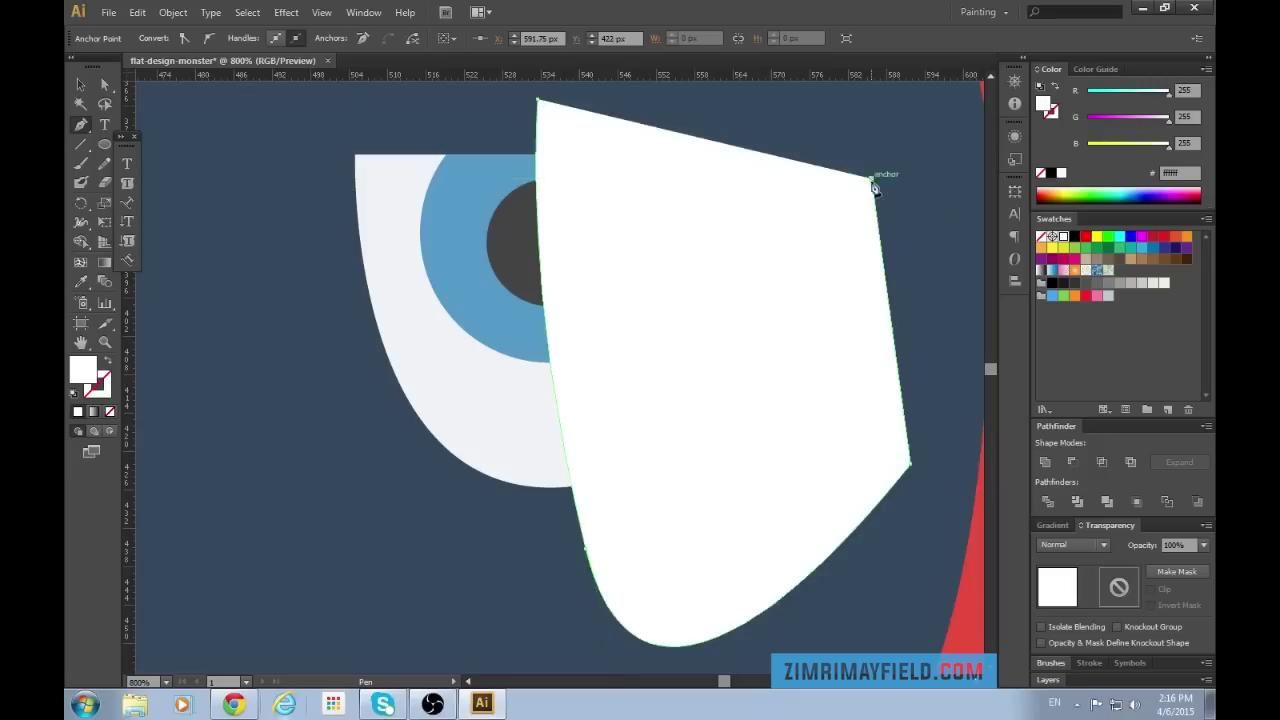
left_click(540, 104)
Subtract the white Pen shape from the translucent eye silhouette with Minus Front, keeping the highlight on the left half only.
key("v")
left_click(465, 388, "shift")
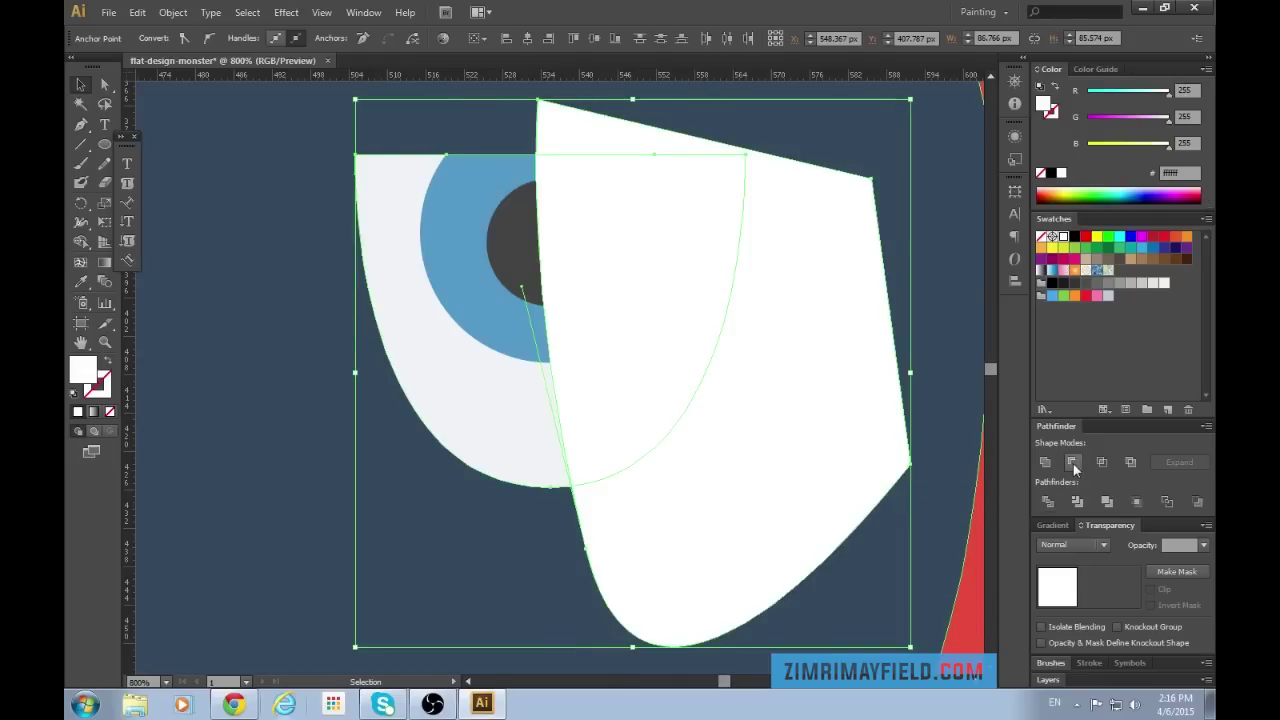
left_click(1071, 462)
left_click(814, 394)
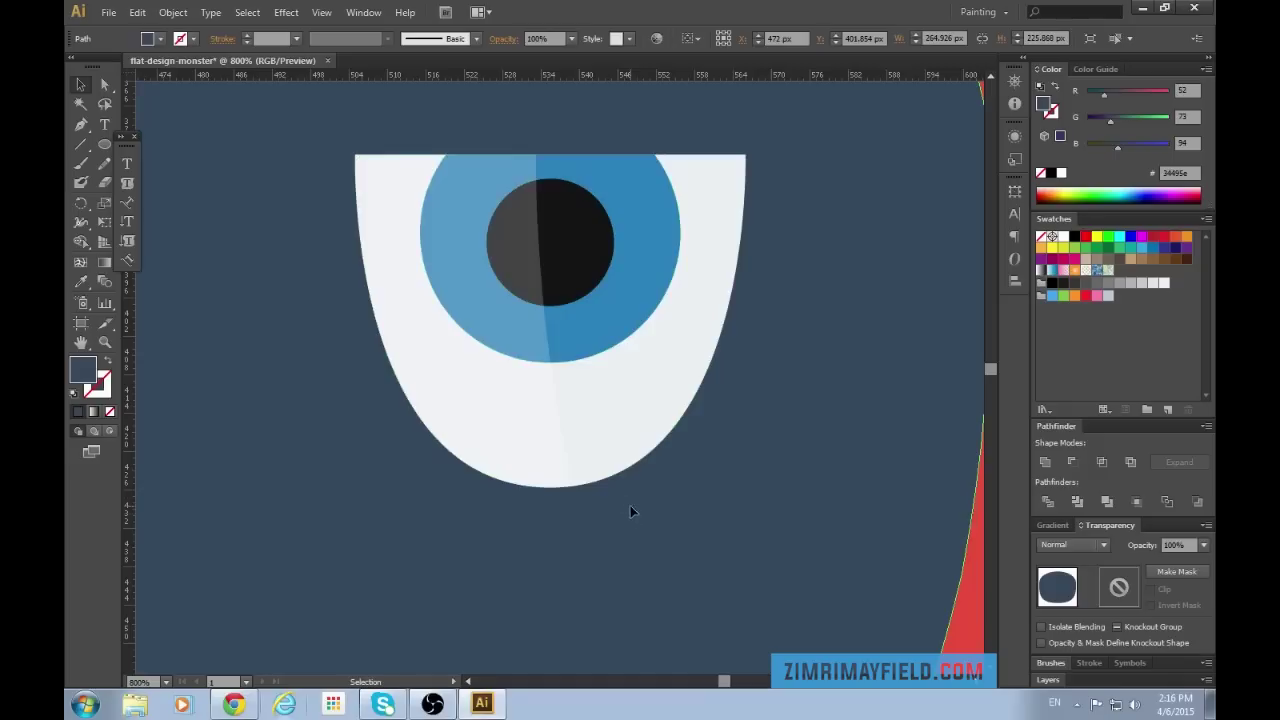
key("ctrl+minus")
key("ctrl+minus")
key("ctrl+minus")
key("ctrl+minus")
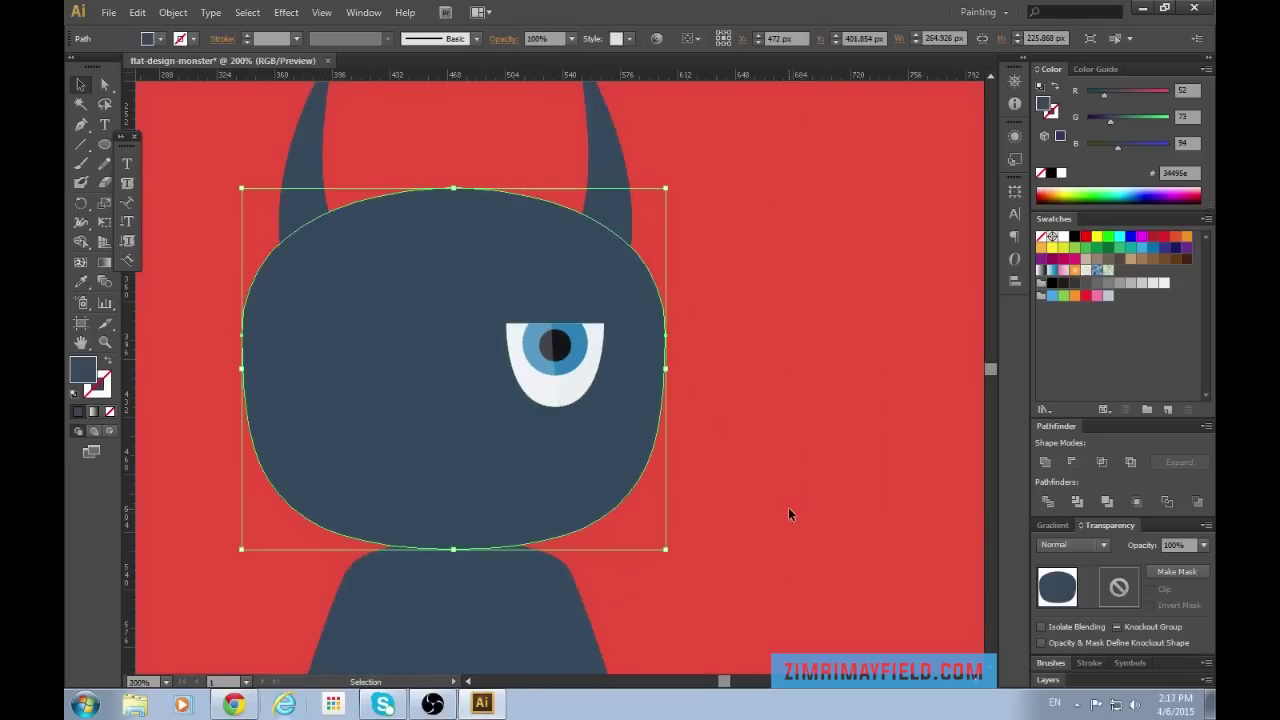
Add a 7.5 px circular glint at the pupil's upper right edge and fill it with the eye's sampled light grey.
key("ctrl+plus")
key("ctrl+plus")
key("ctrl+plus")
key("ctrl+plus")
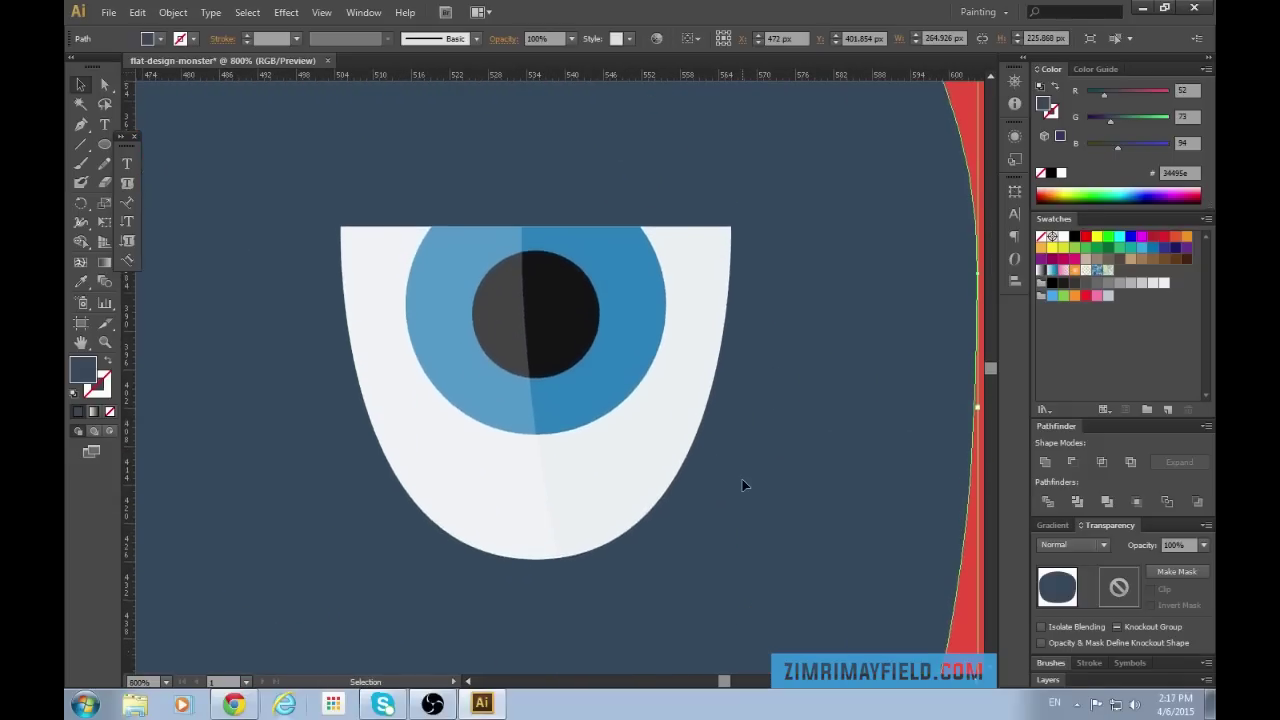
key("ctrl+plus")
key("l")
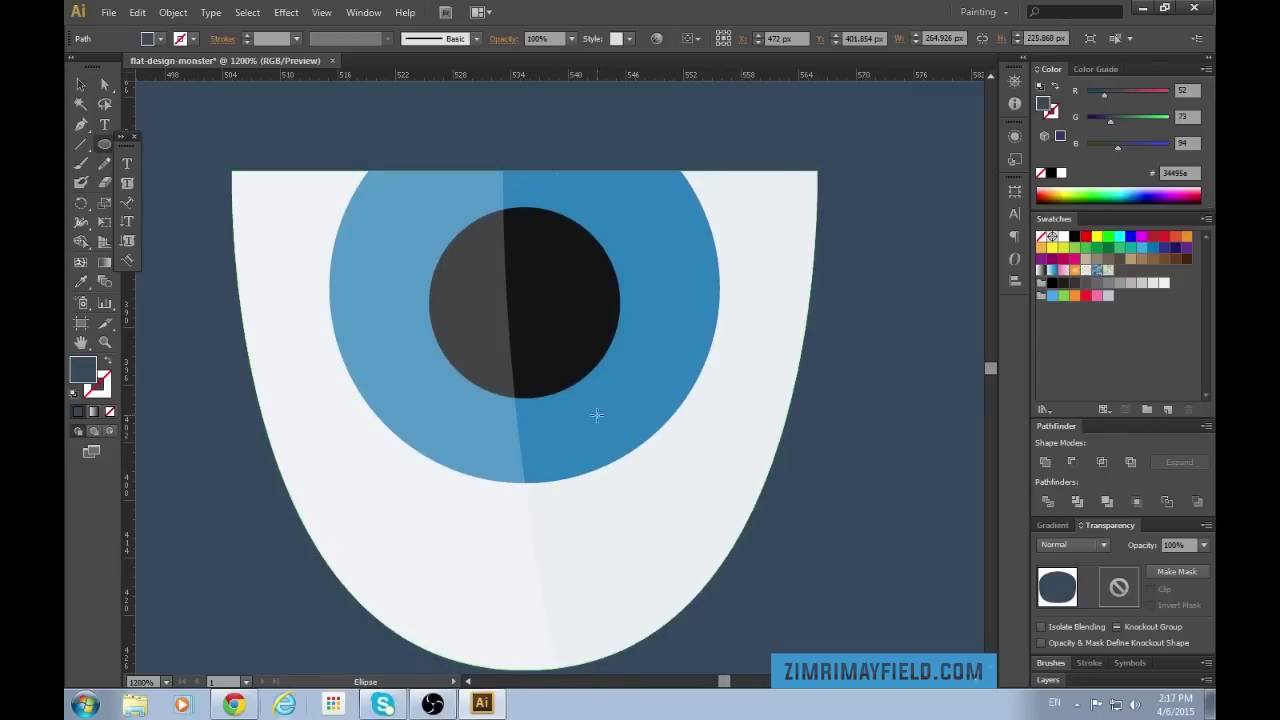
mouse_move(596, 220)
left_mouse_down()
mouse_move(632, 257)
mouse_move(611, 245)
left_mouse_up()
key("v")
key("i")
left_click(753, 497)
key("a")
left_click(916, 456)
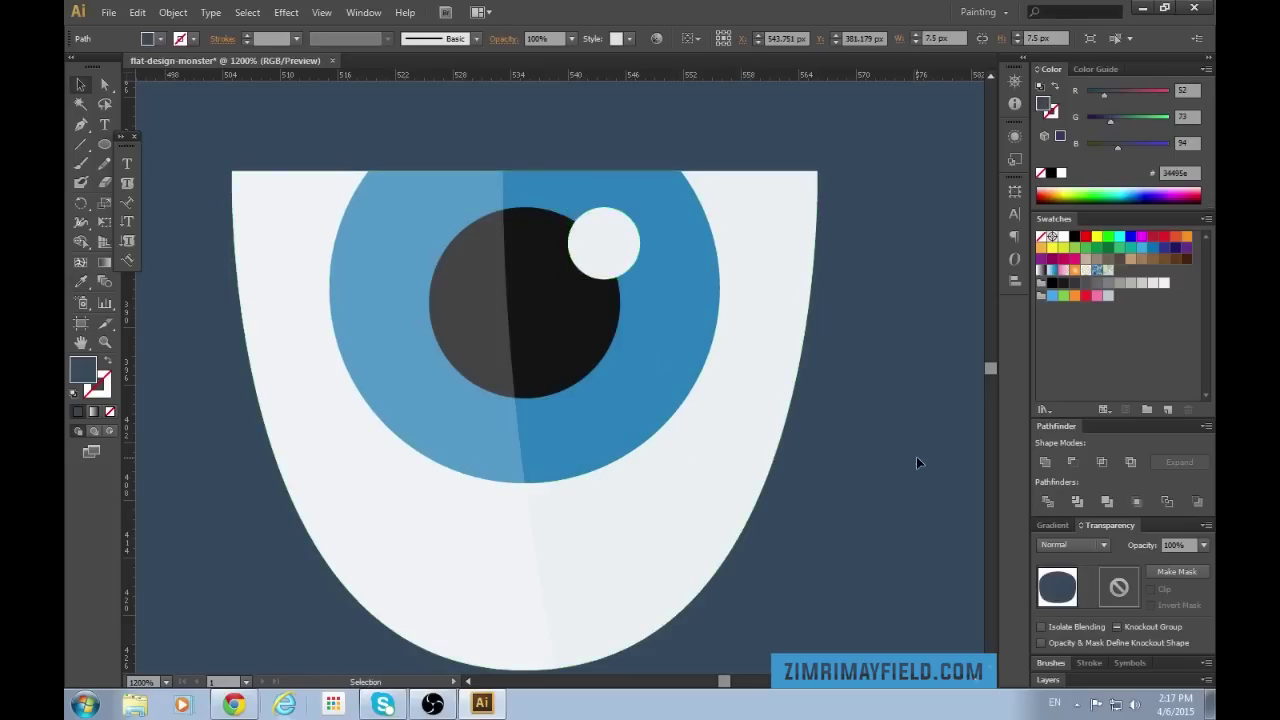
Examine the monster with its detailed eye from a distance.
key("ctrl+minus")
key("ctrl+minus")
key("ctrl+minus")
key("ctrl+minus")
key("ctrl+minus")
key("ctrl+minus")
key("v")
left_click_drag(727, 681, 720, 688)
left_click(774, 454)
scroll(787, 529, "down", 3)
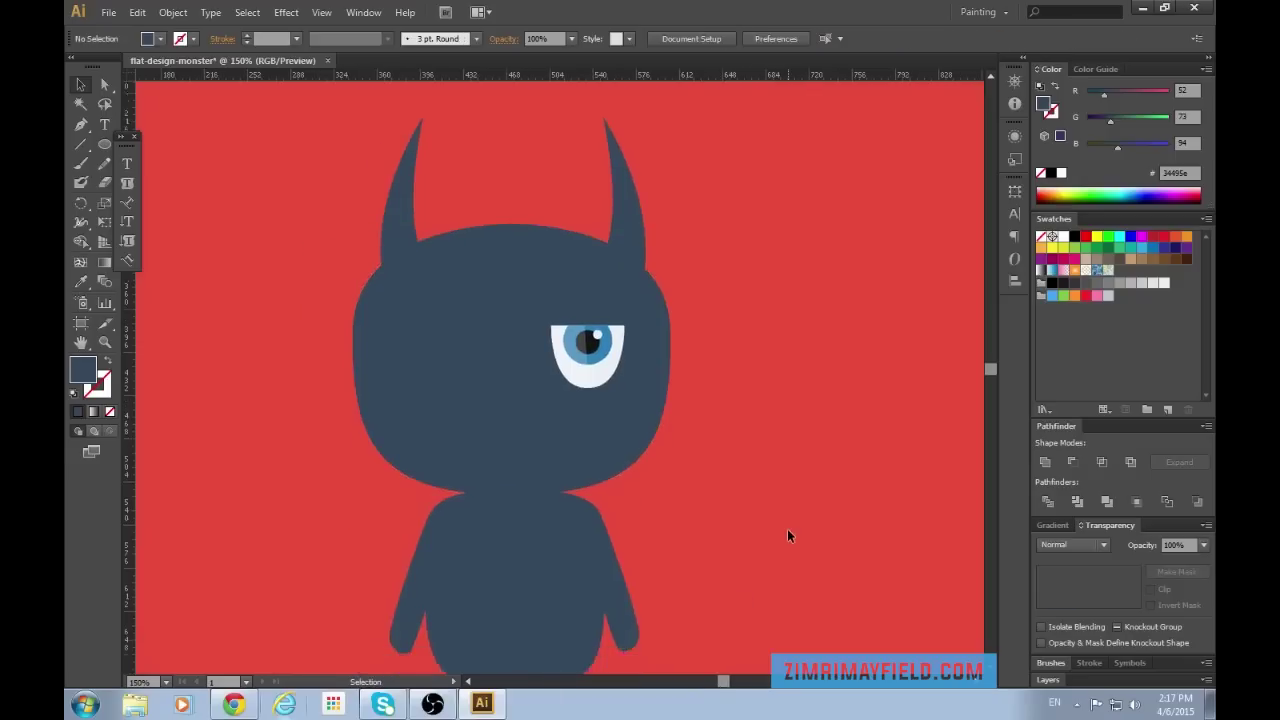
key("ctrl+plus")
key("ctrl+minus")
key("ctrl+minus")
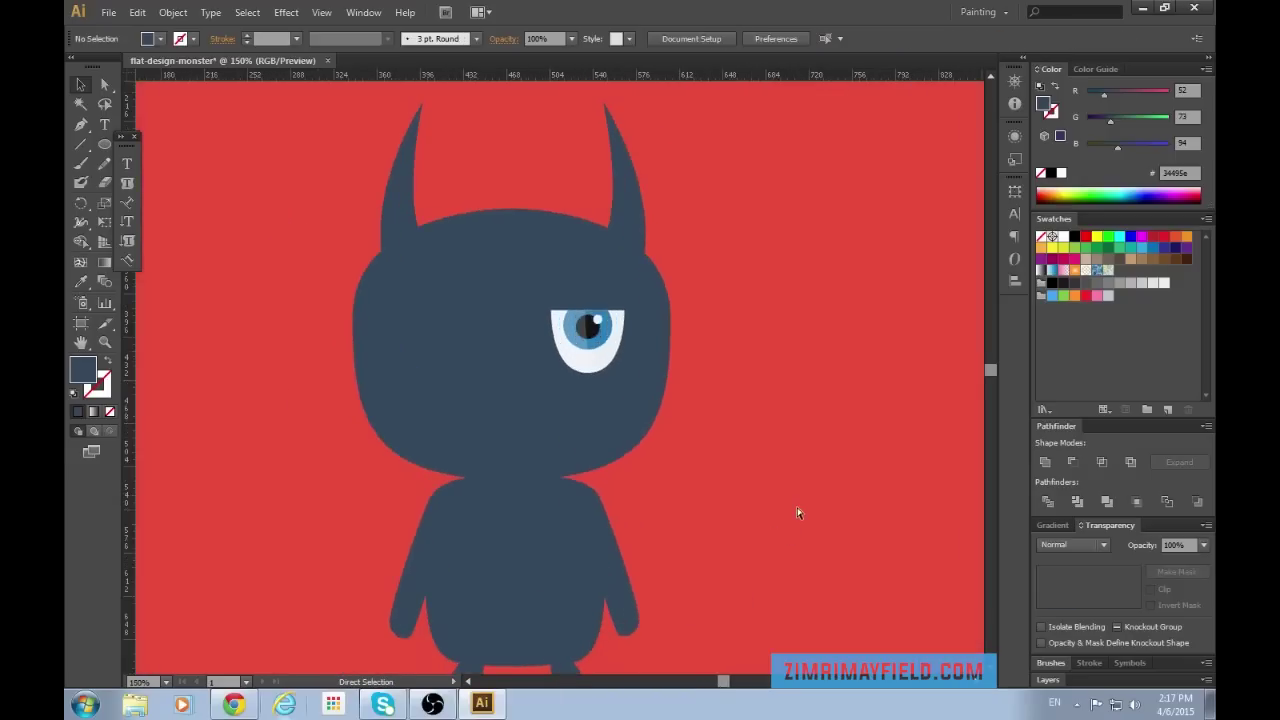
Select the eye's white, iris, pupil, highlight and glint and group them.
key("ctrl+plus")
key("ctrl+plus")
key("ctrl+plus")
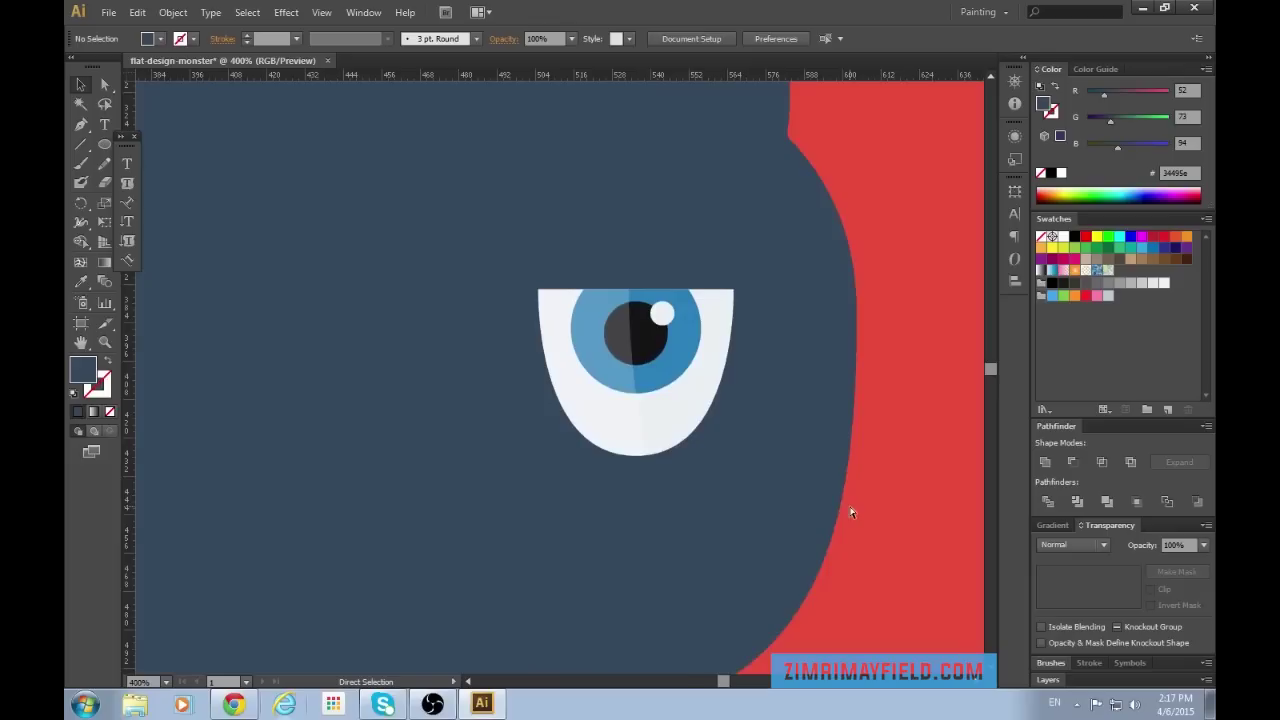
left_click(618, 421)
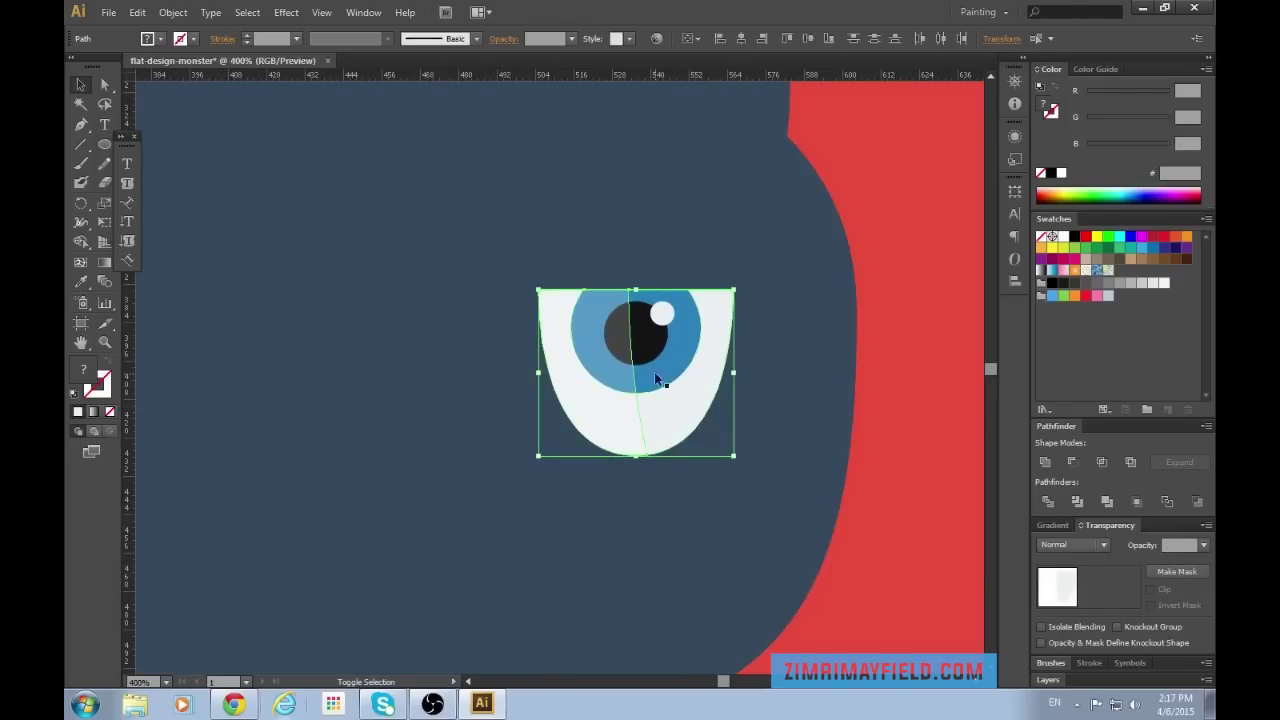
key("ctrl+shift+a")
left_click(609, 437)
left_click(655, 354, "shift")
left_click(673, 312, "shift")
key("ctrl+g")
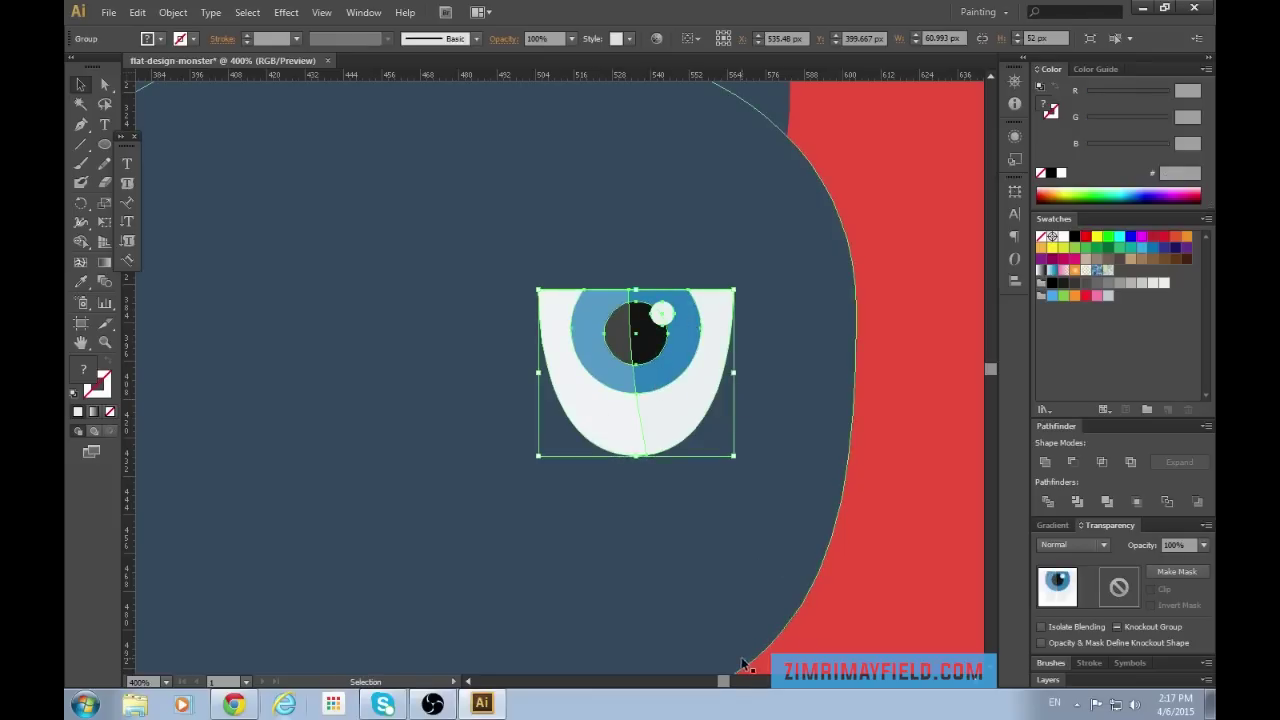
Duplicate the eye group horizontally onto the left side of the head, level with the original.
left_click_drag(723, 682, 722, 682)
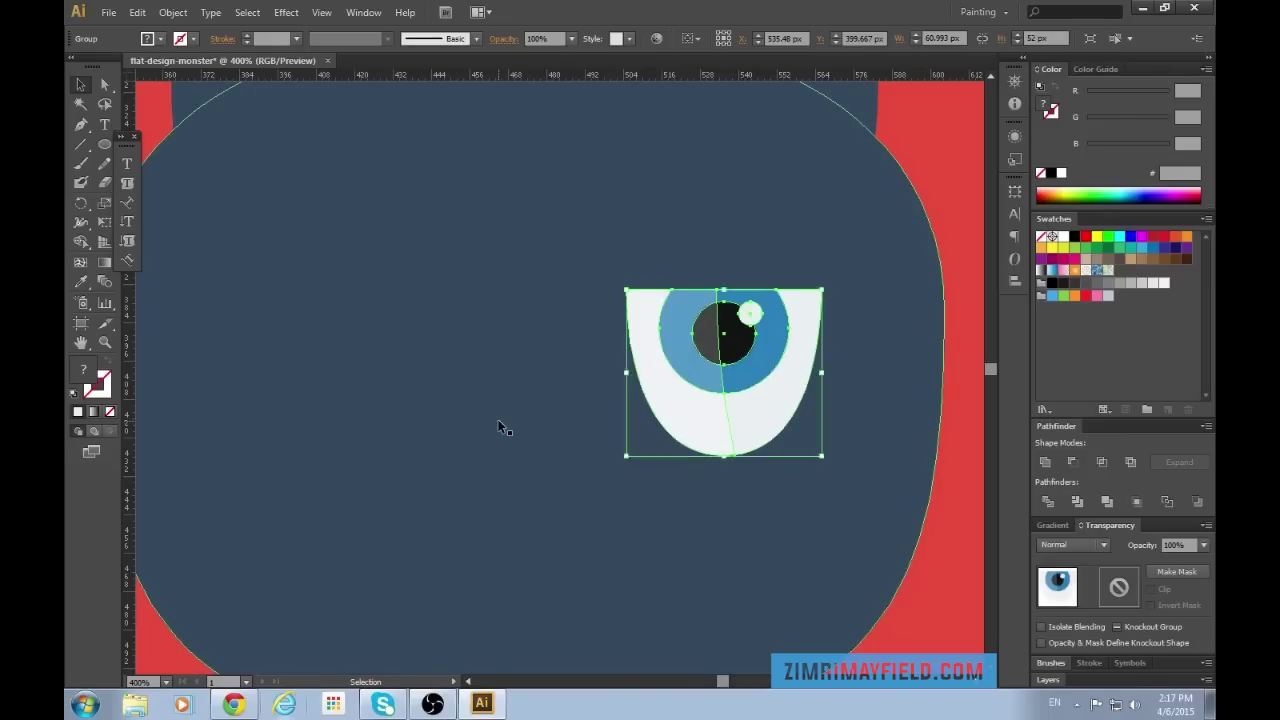
left_click(531, 417)
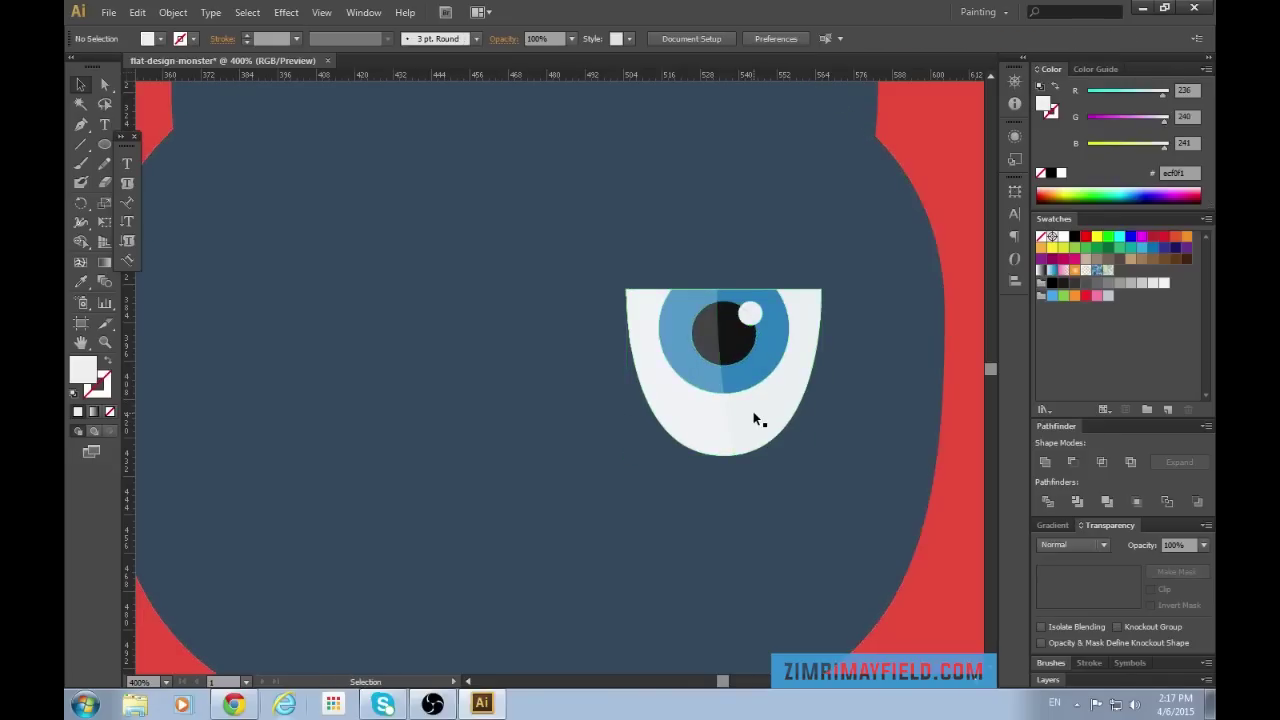
left_click_drag(740, 374, 388, 380)
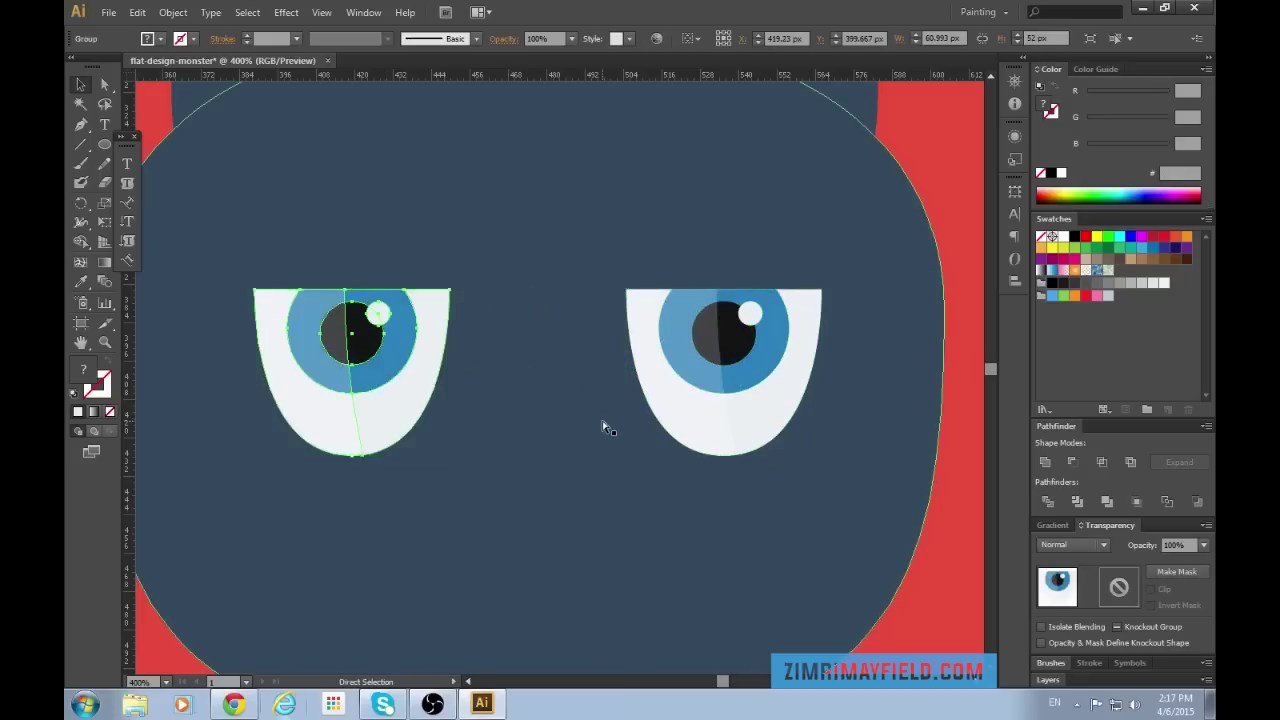
key("ctrl+minus")
key("ctrl+minus")
left_click(802, 464)
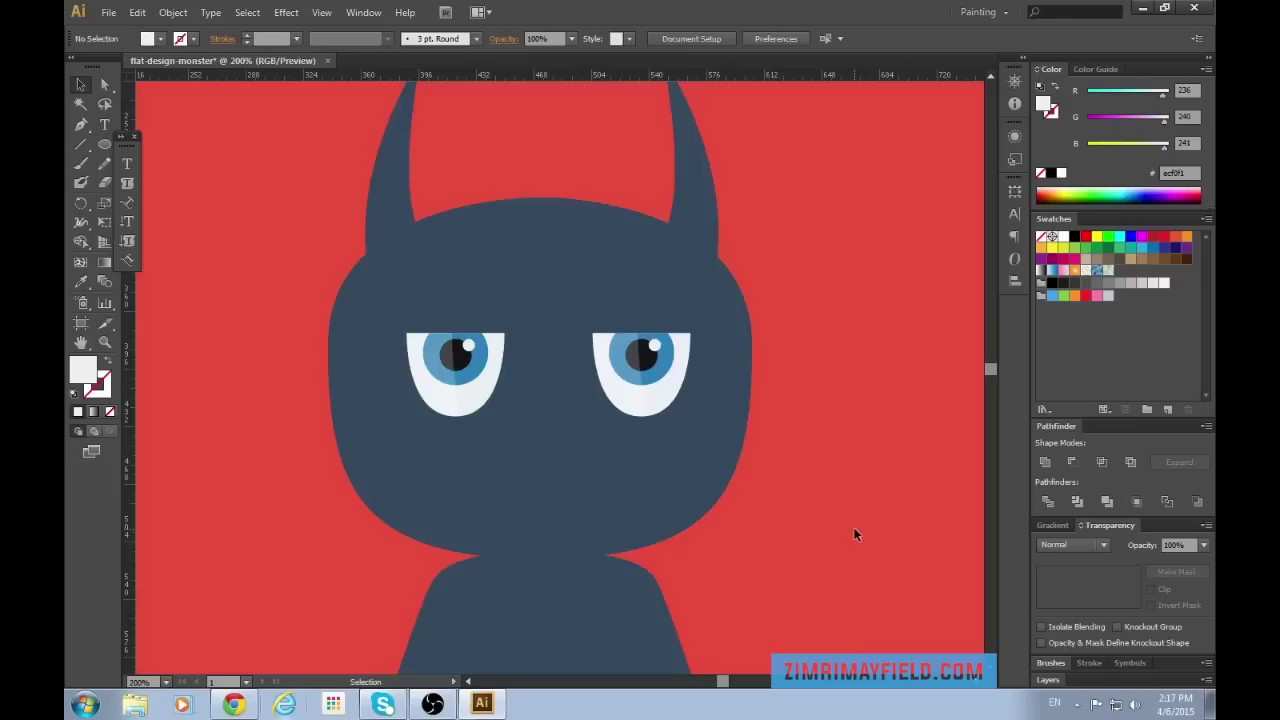
scroll(851, 531, "down", 1)
key("ctrl+minus")
scroll(852, 530, "down", 1)
key("ctrl+minus")
key("ctrl+minus")
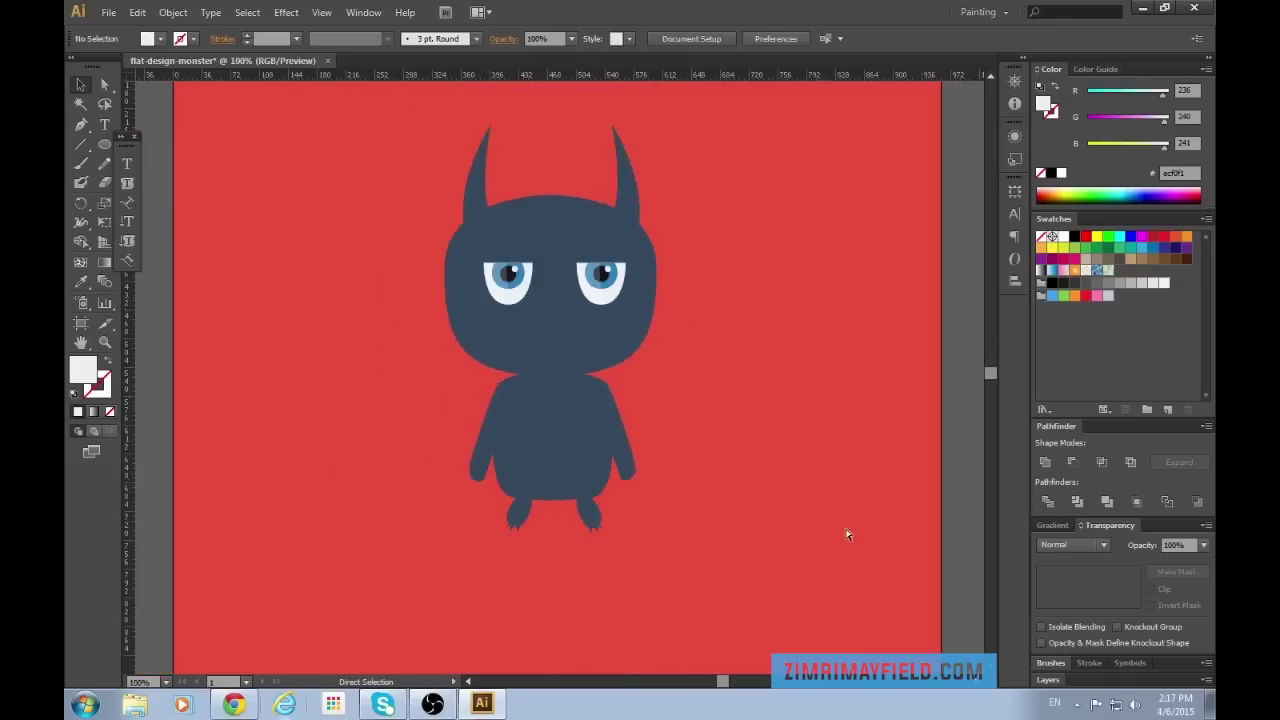
Draw a downturned mouth arc about 126 px wide and 24 px high below the eyes with the Pen tool.
key("ctrl+plus")
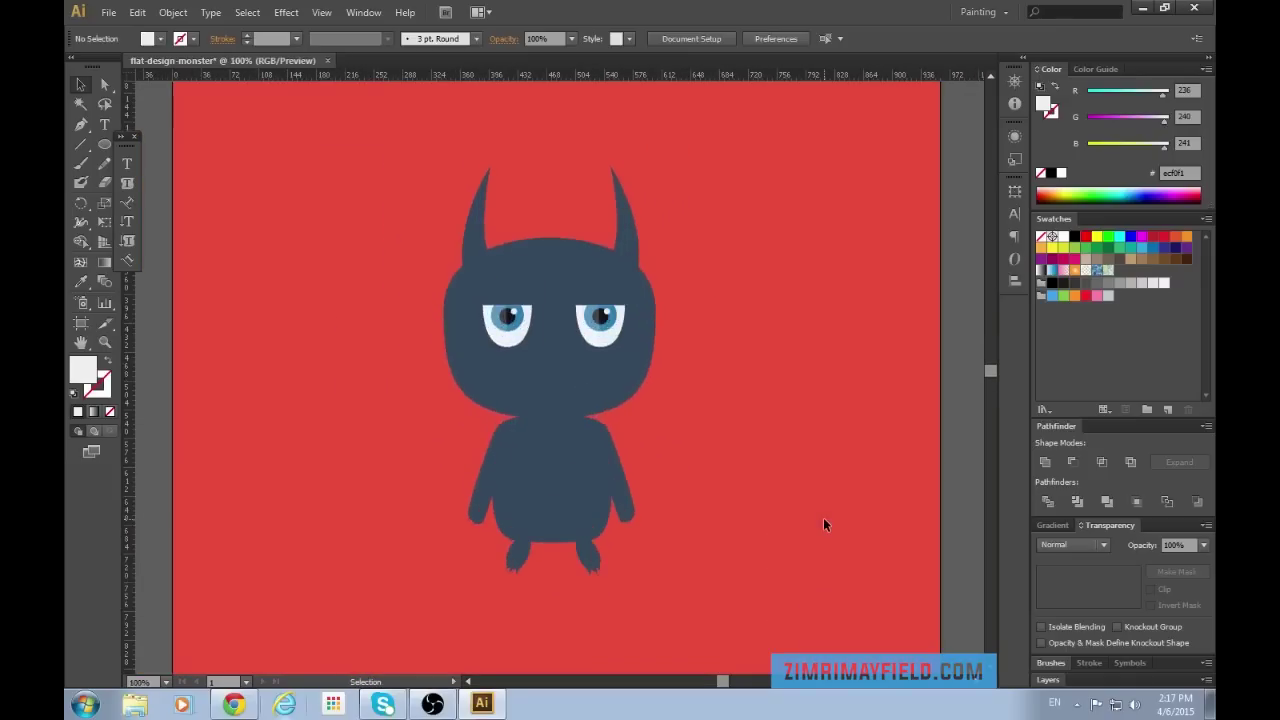
key("ctrl+plus")
key("ctrl+plus")
key("ctrl+plus")
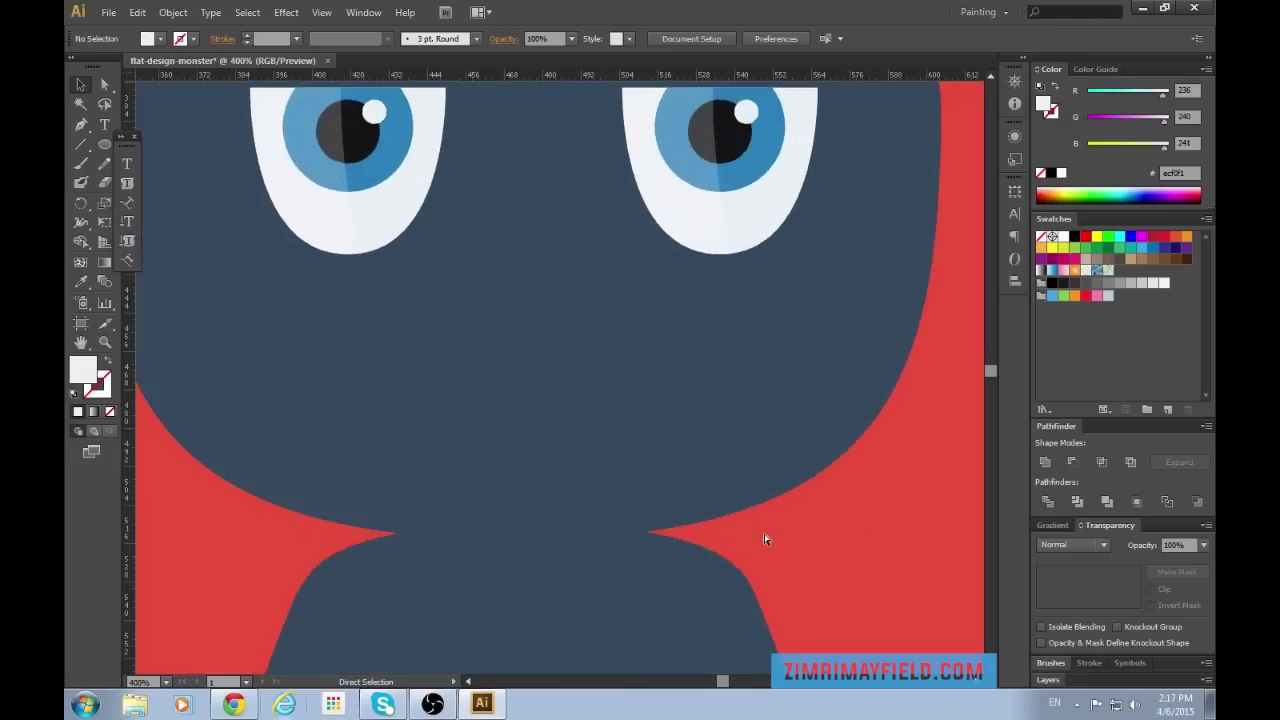
key("ctrl+plus")
key("p")
left_click(315, 432)
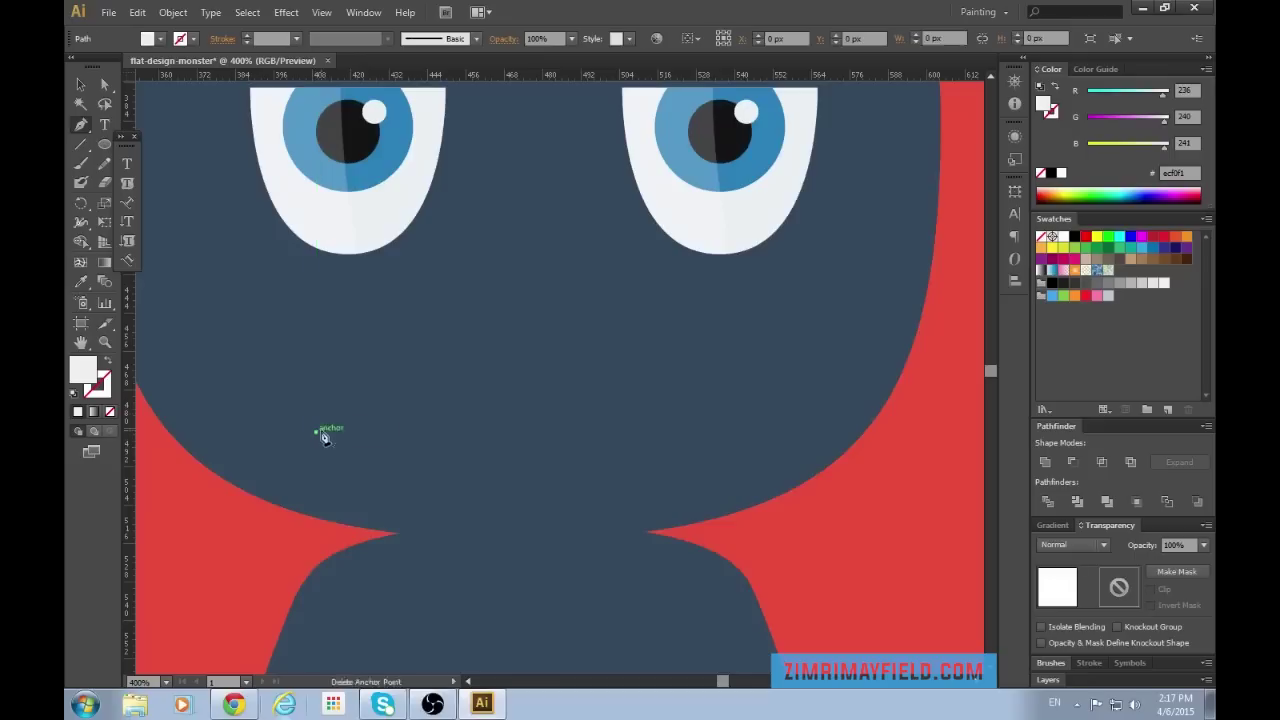
left_click_drag(525, 355, 680, 357)
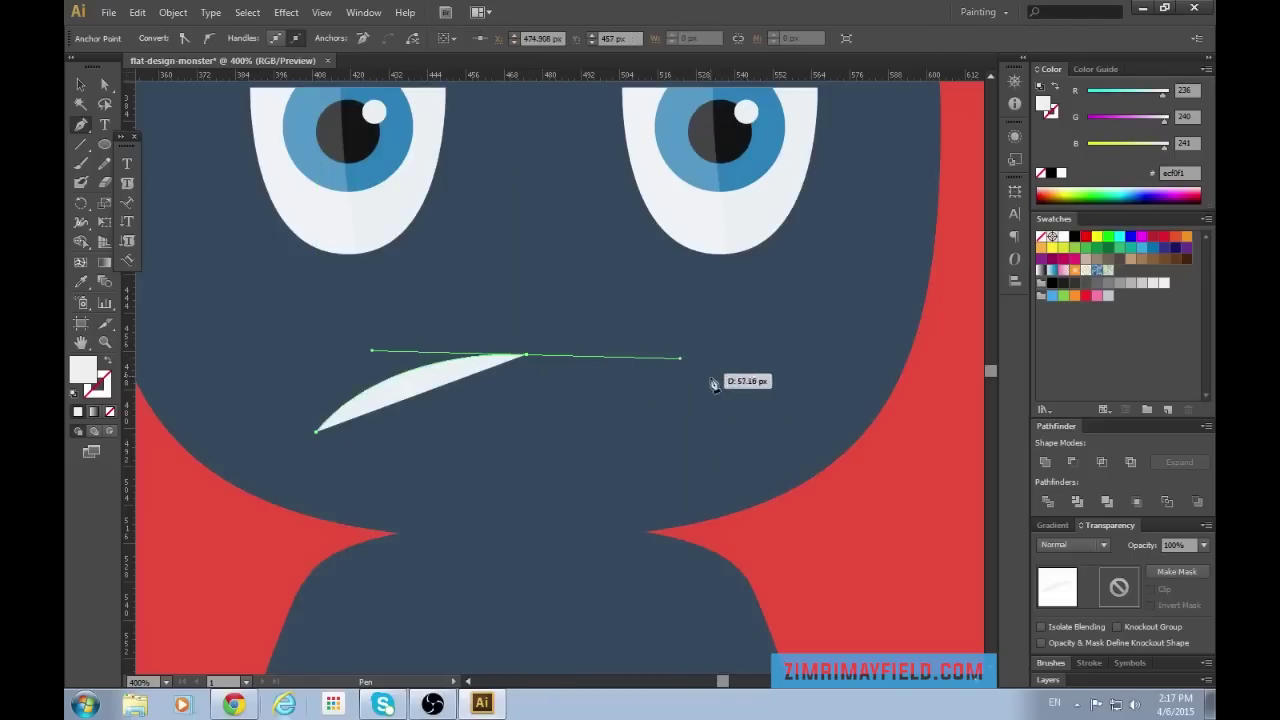
left_click(721, 433)
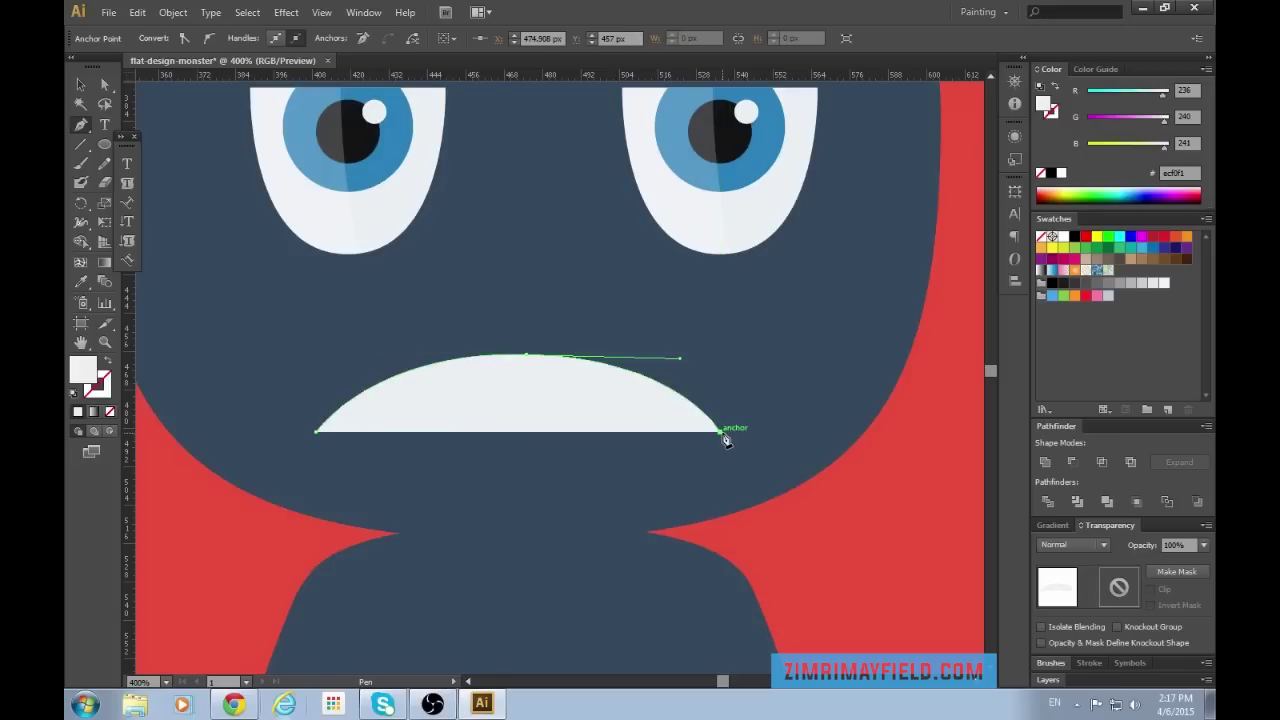
key("v")
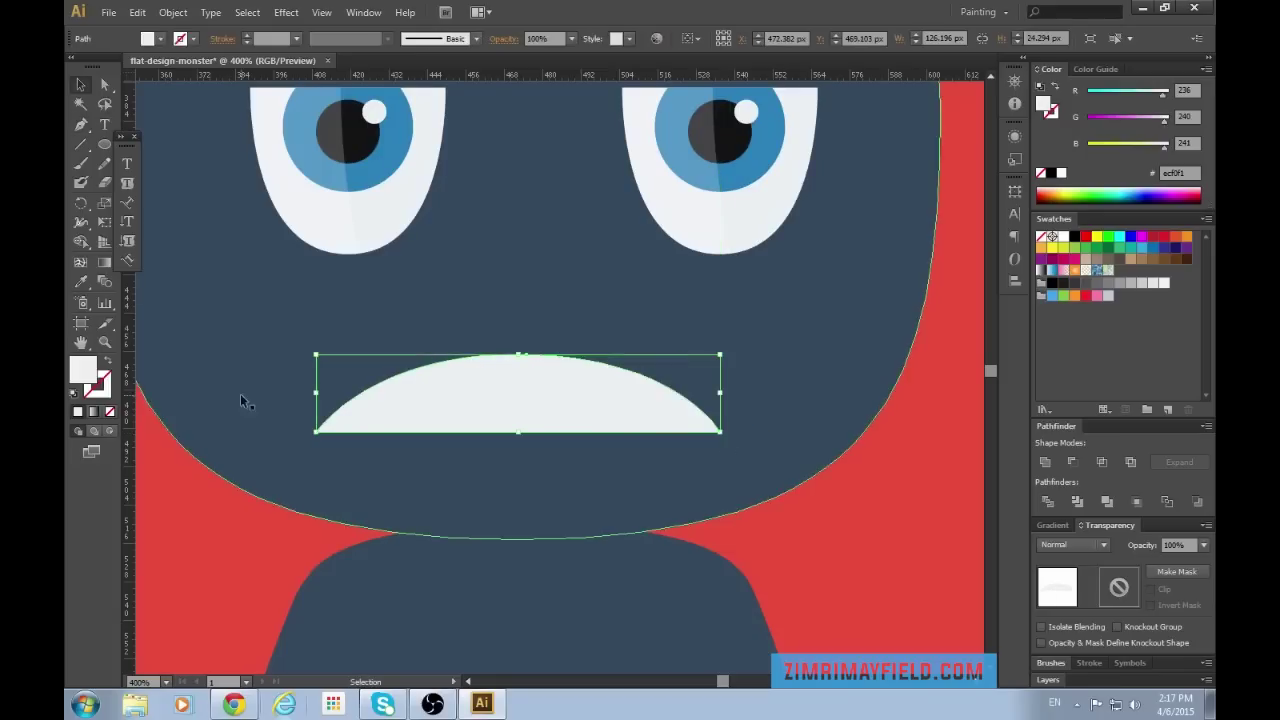
Swap the mouth's fill and stroke so it becomes a light grey line without fill.
left_click(107, 366)
left_click(949, 548)
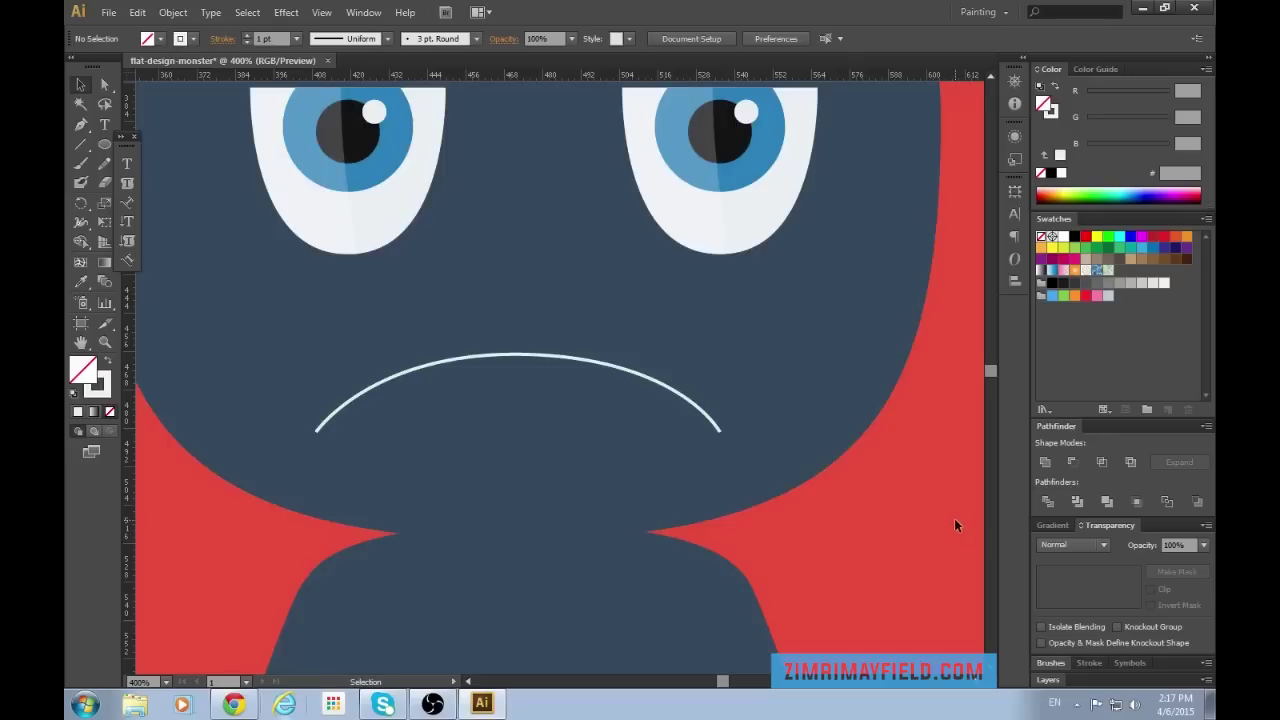
key("ctrl+minus")
key("ctrl+minus")
key("ctrl+minus")
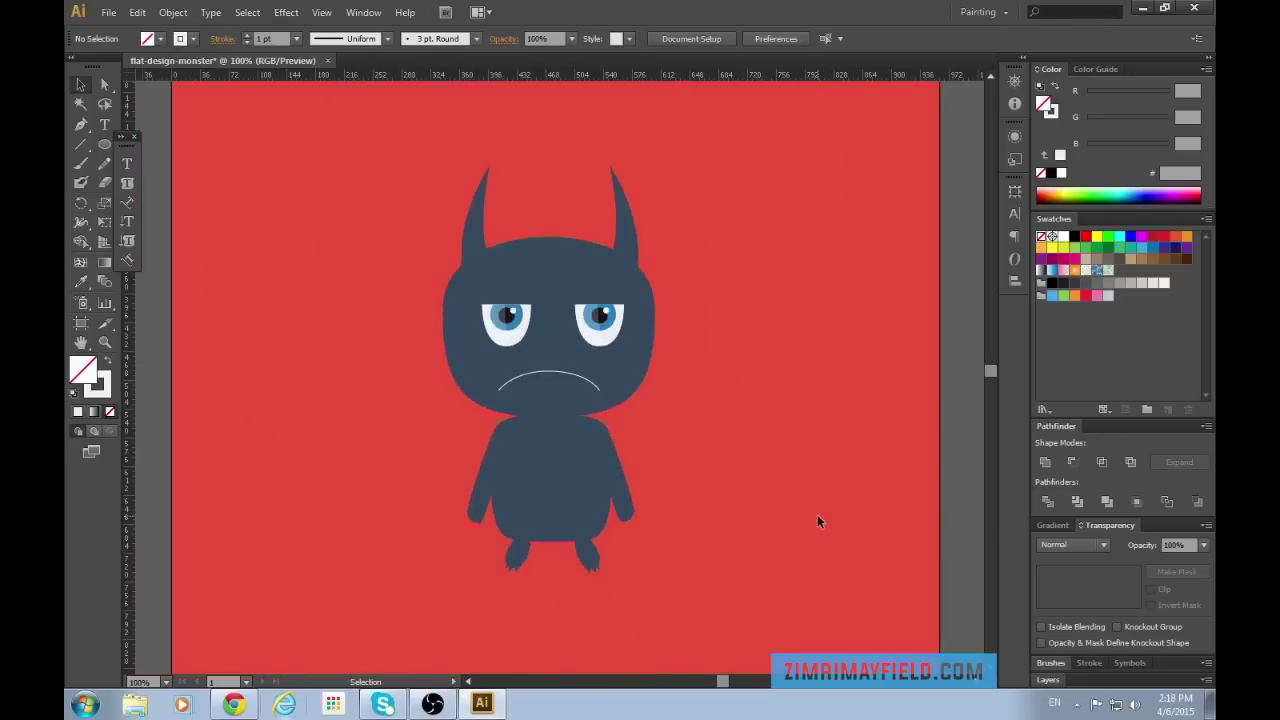
Set the mouth line's stroke weight to 3 pt.
key("ctrl+plus")
key("ctrl+plus")
key("ctrl+plus")
key("ctrl+plus")
key("ctrl+plus")
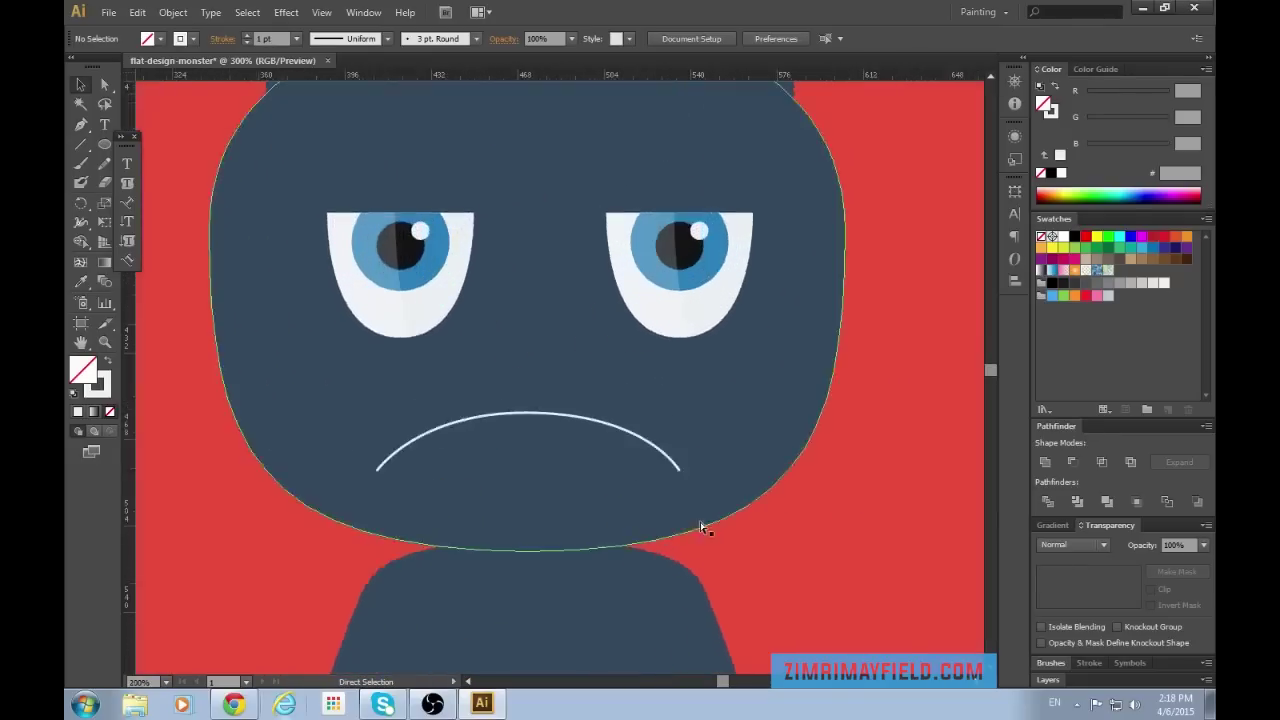
scroll(592, 517, "down", 3)
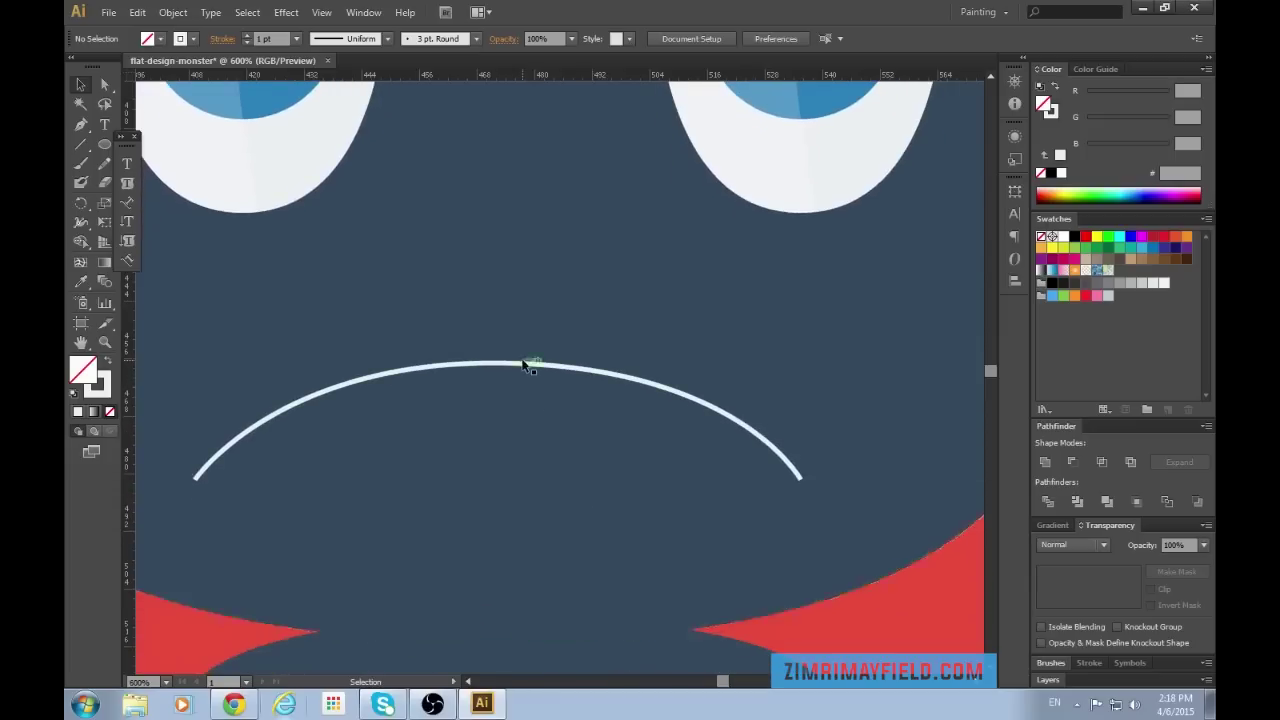
left_click(527, 367)
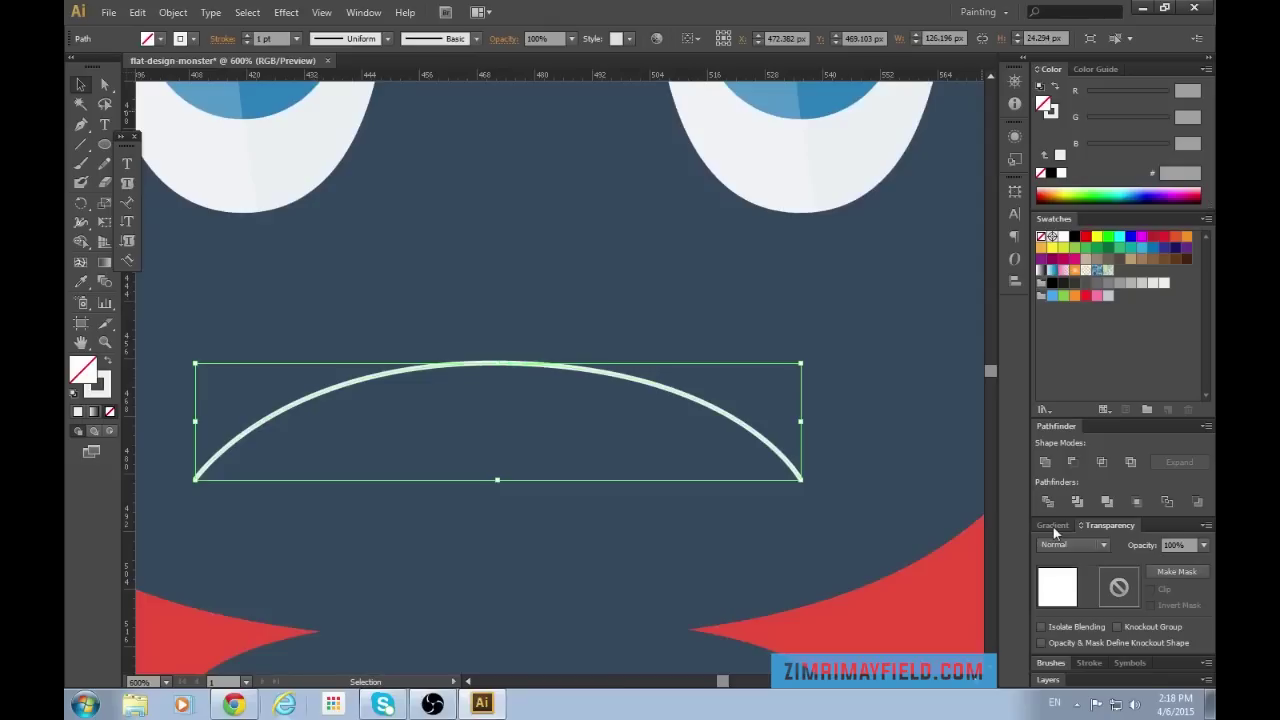
left_click(1089, 663)
left_click(1072, 655)
left_click(1072, 655)
left_click(905, 615)
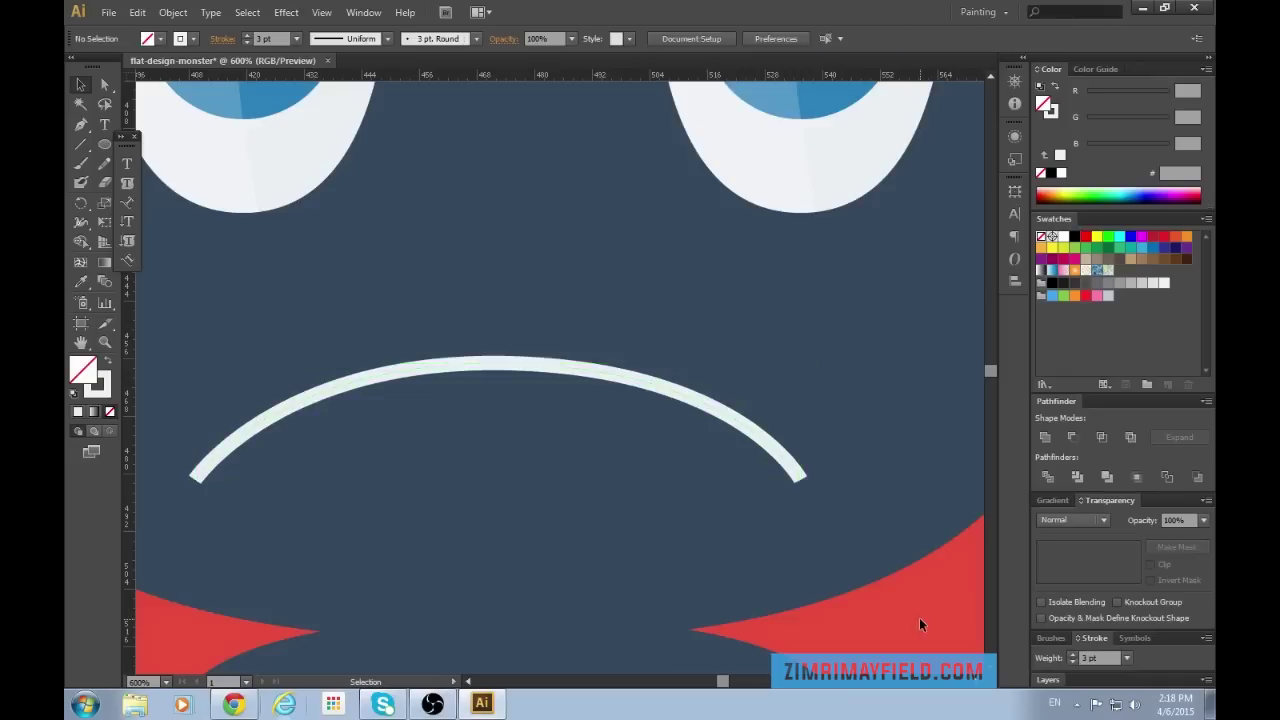
Taper the mouth stroke's left end to a point and widen its middle to about 6.3 pt with the Width tool.
left_click(497, 367)
left_click(84, 222)
left_click_drag(193, 482, 195, 489)
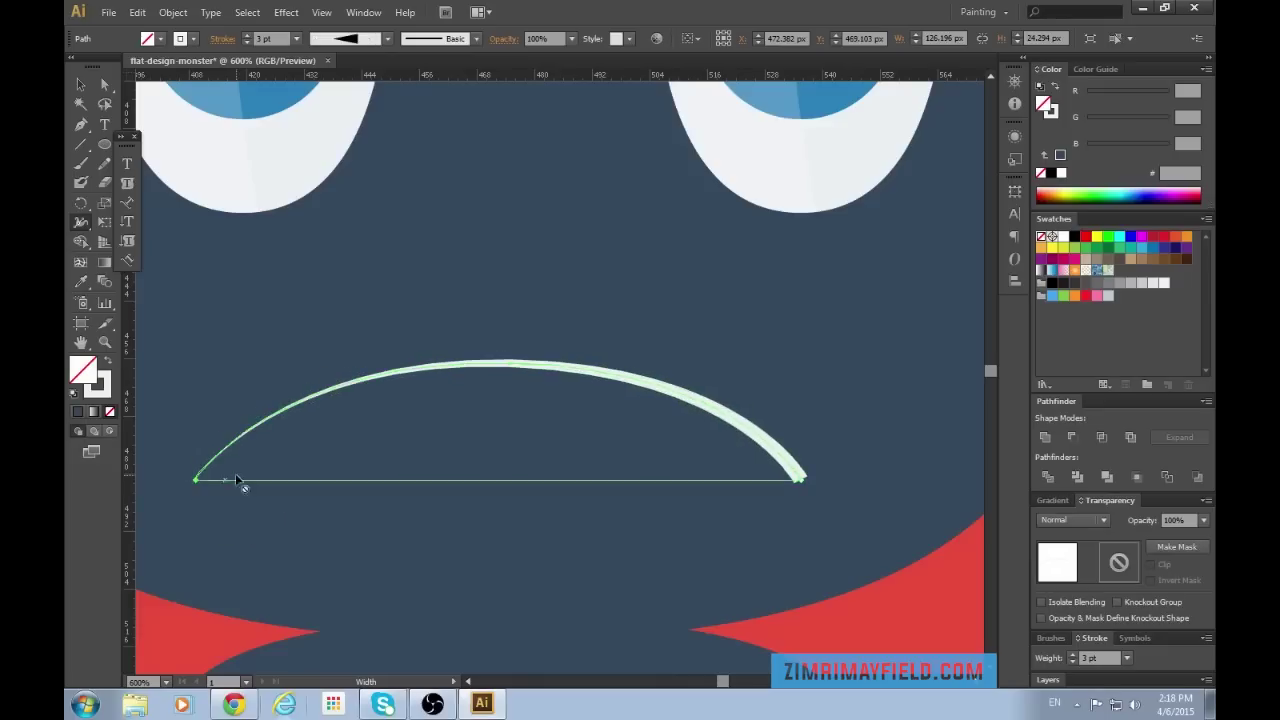
left_click_drag(509, 352, 511, 382)
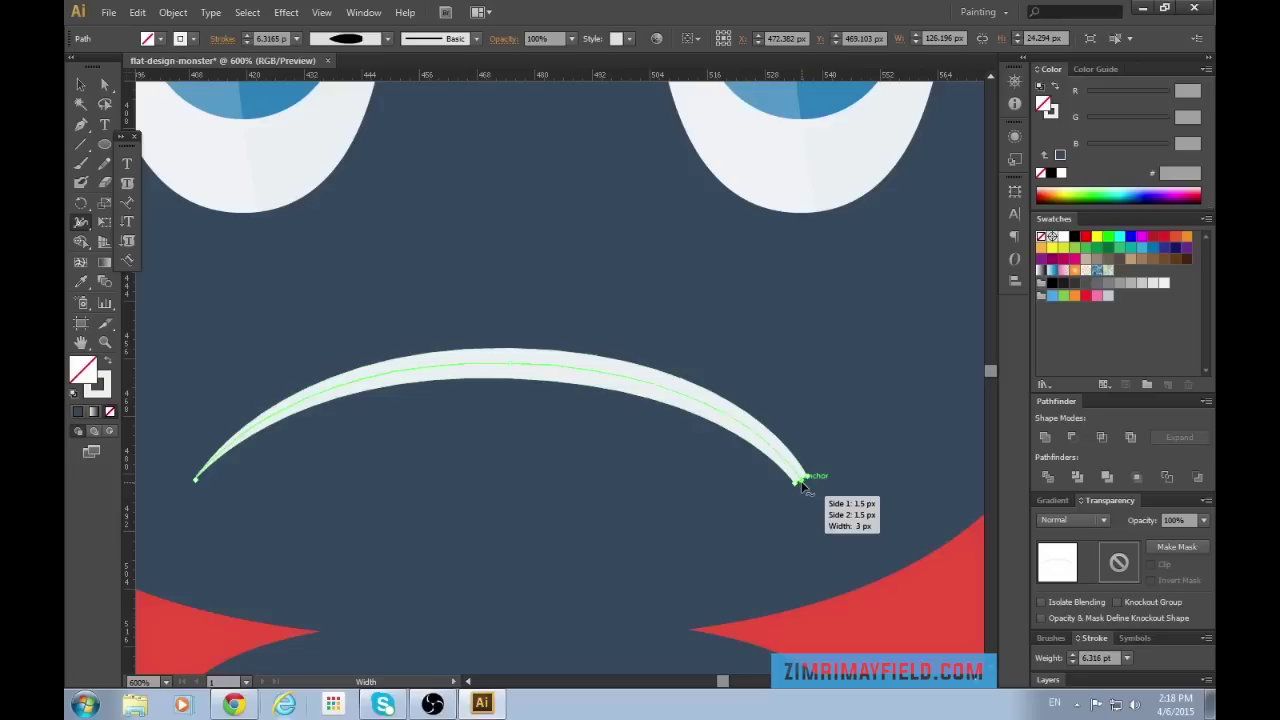
Taper the mouth stroke's right end to a point with the Width tool.
left_click_drag(834, 482, 834, 483)
scroll(833, 530, "down", 2)
key("ctrl+equal")
key("ctrl+equal")
key("ctrl+equal")
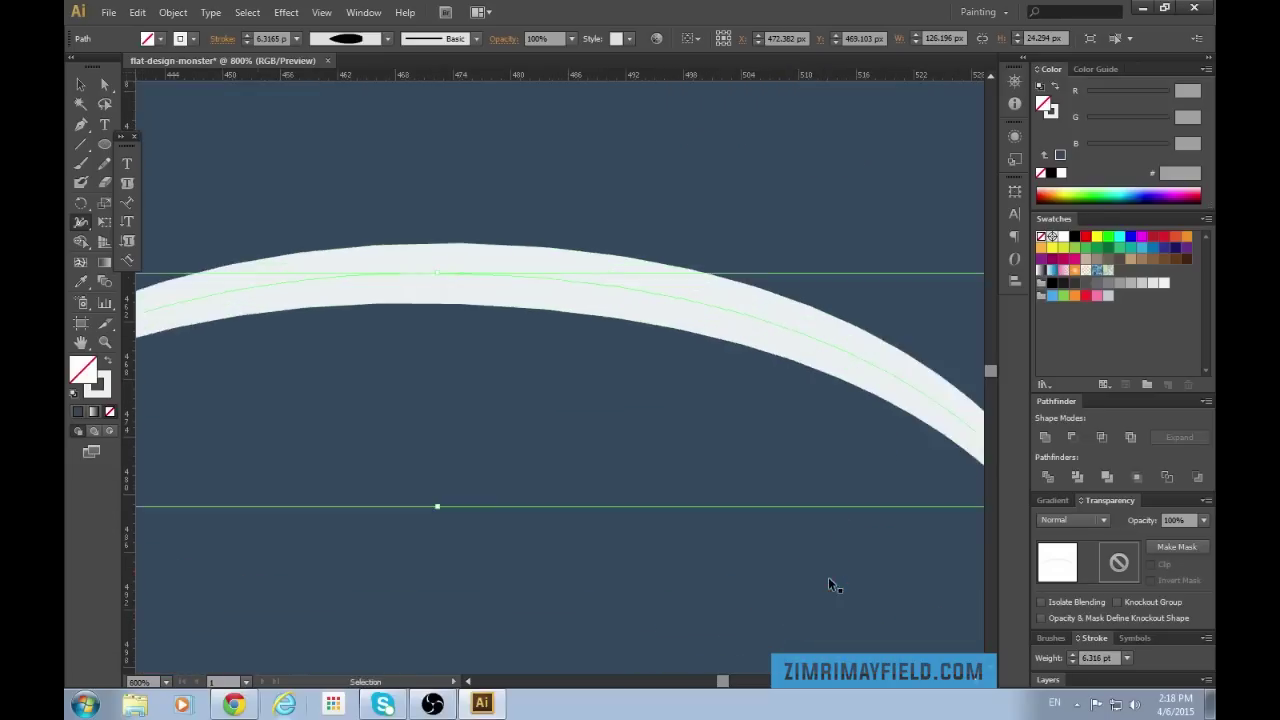
left_click_drag(723, 682, 724, 682)
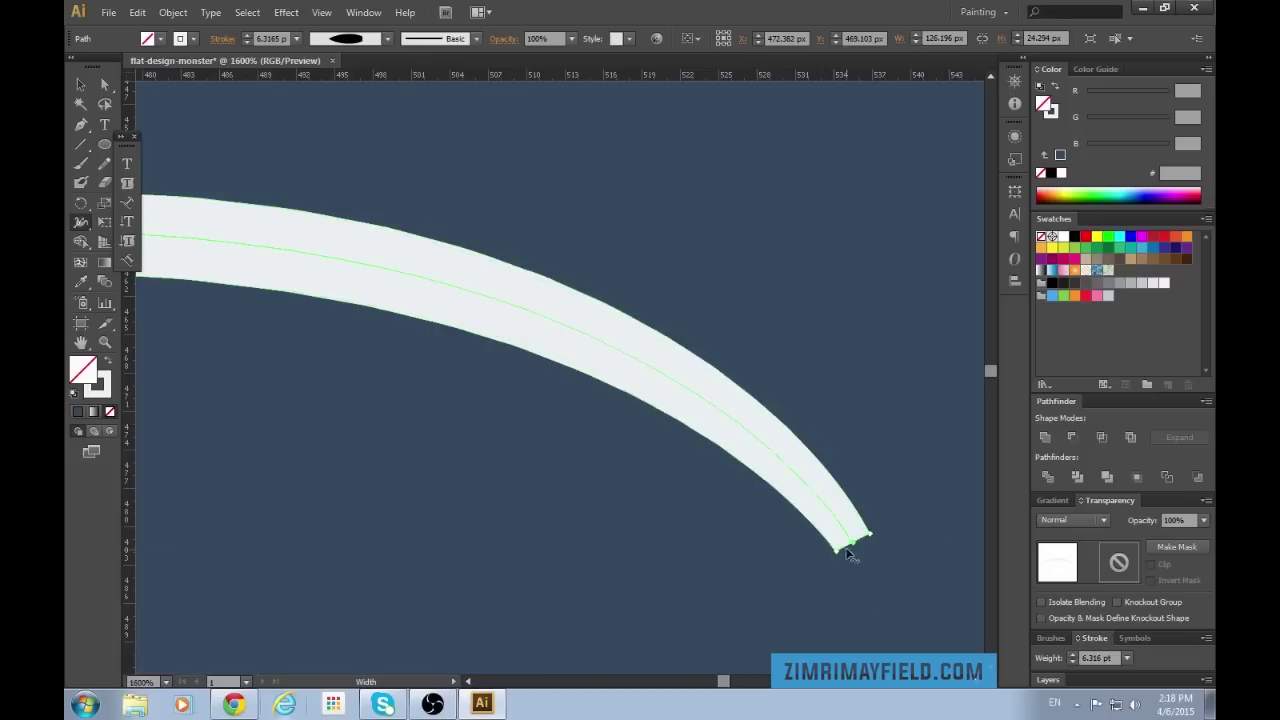
left_click_drag(852, 547, 860, 551)
key("v")
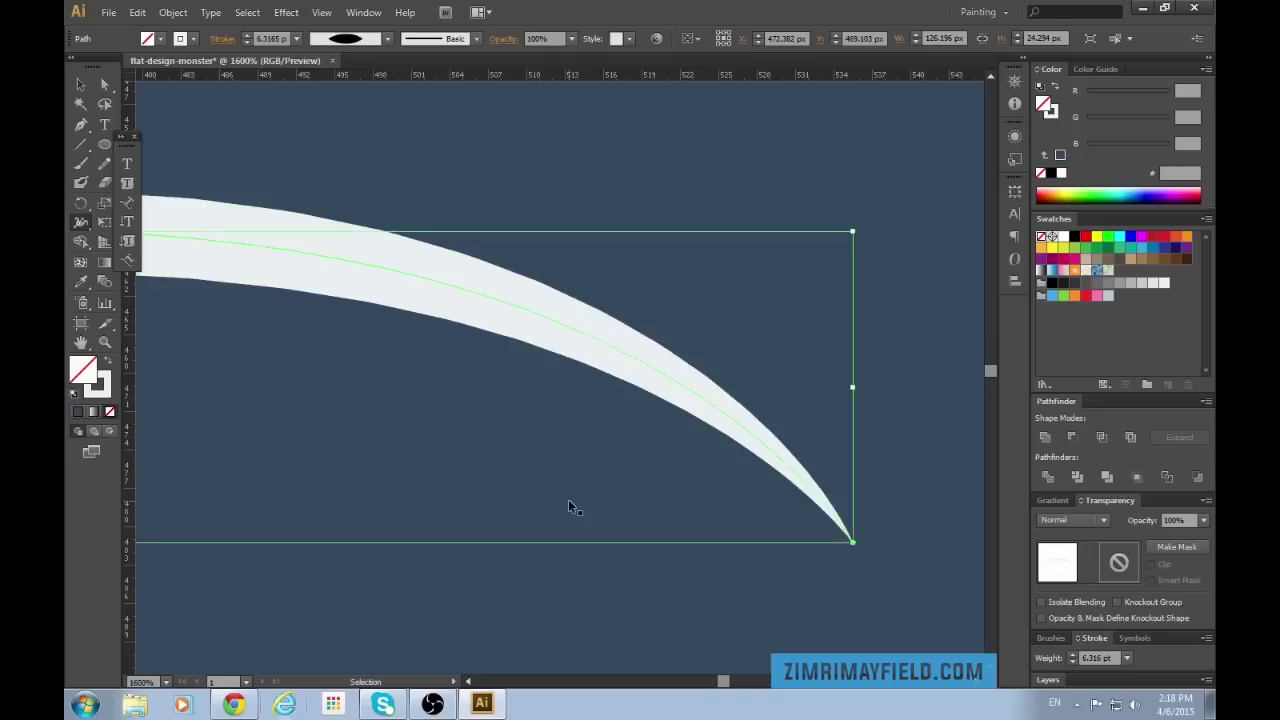
key("ctrl+minus")
key("ctrl+minus")
key("ctrl+minus")
key("ctrl+minus")
key("ctrl+minus")
left_click(818, 540)
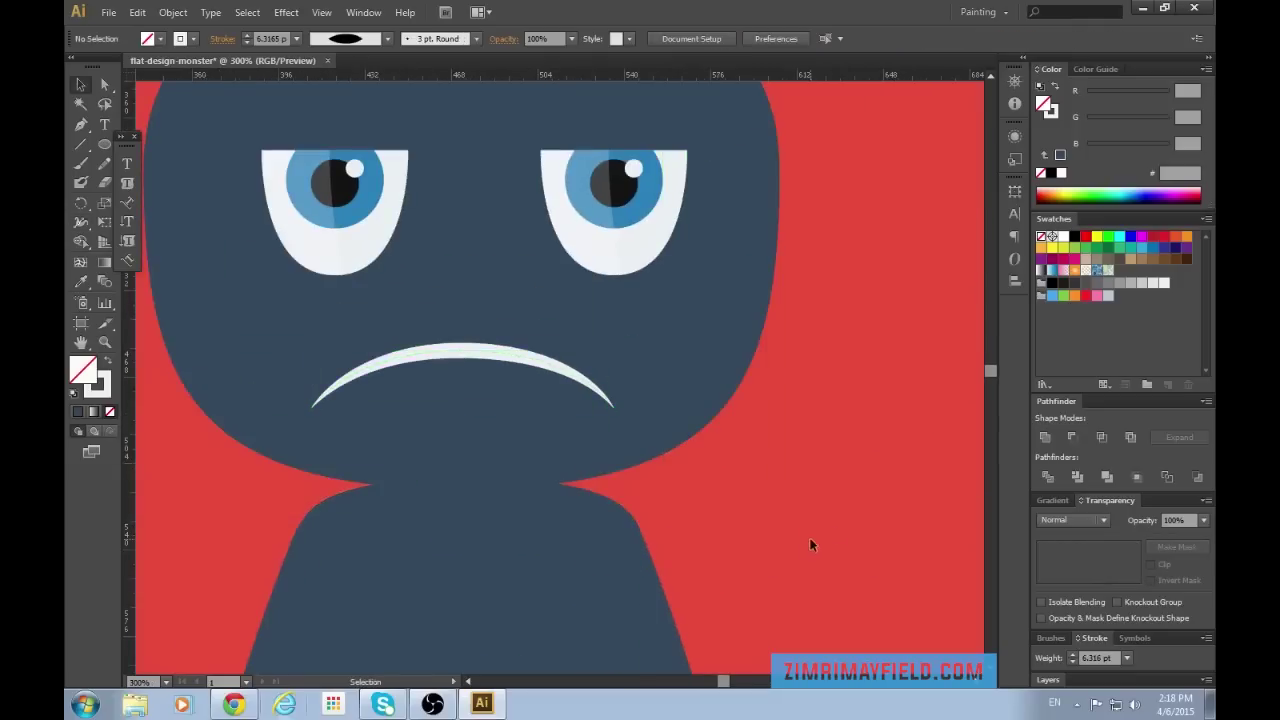
Sample the right pupil's near-black with the Eyedropper for the mouth and swap it from fill to stroke.
key("ctrl+minus")
key("ctrl+minus")
key("ctrl+minus")
key("ctrl+plus")
key("ctrl+plus")
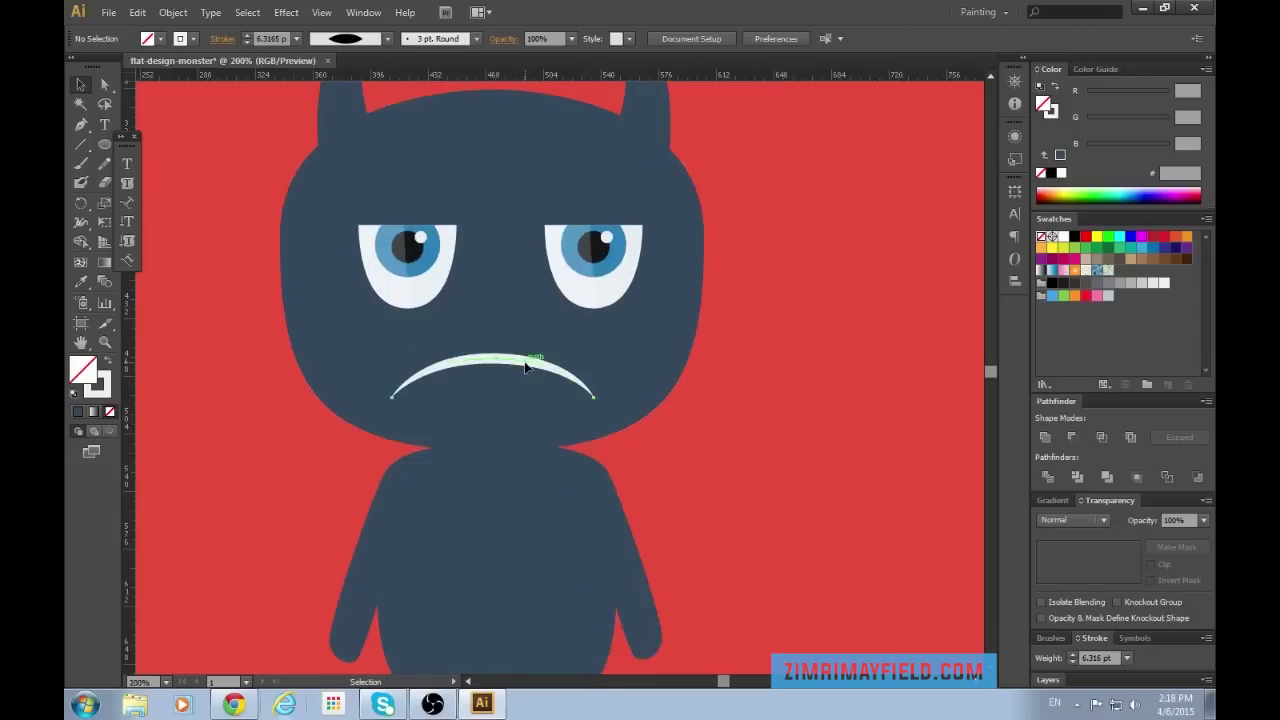
left_click(527, 367)
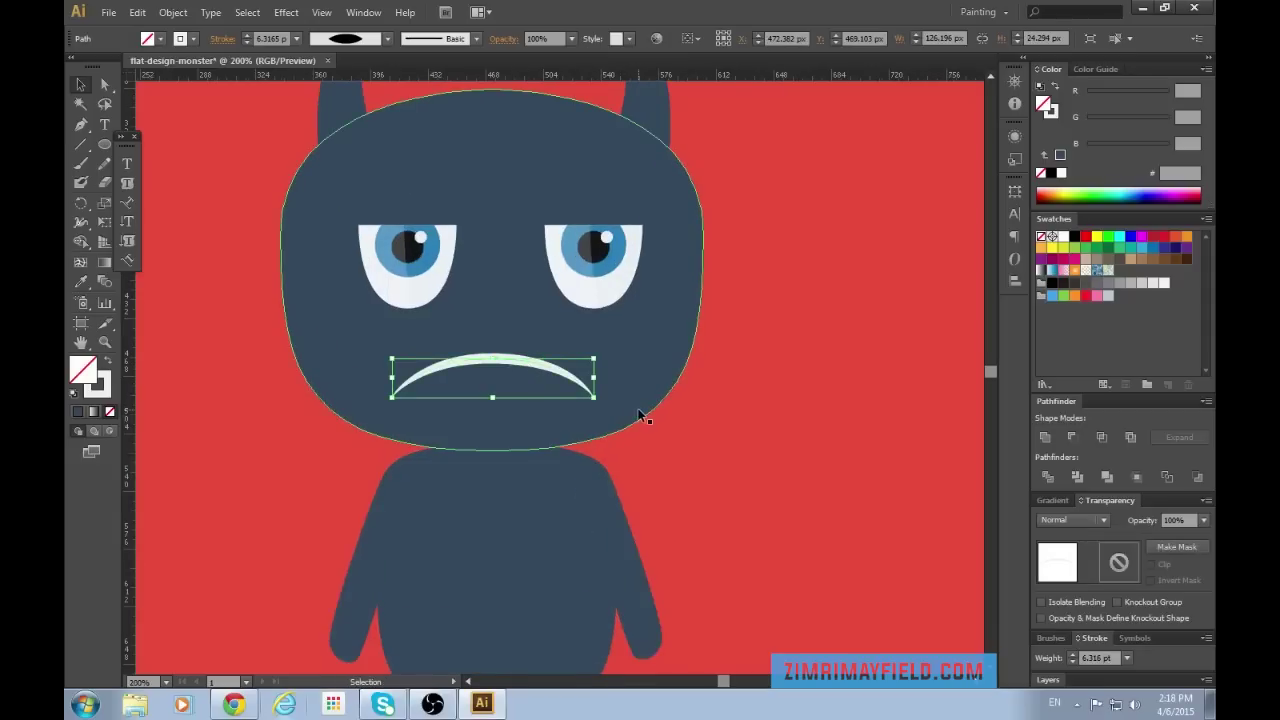
key("ctrl+minus")
key("ctrl+minus")
key("ctrl+minus")
scroll(604, 391, "up", 5)
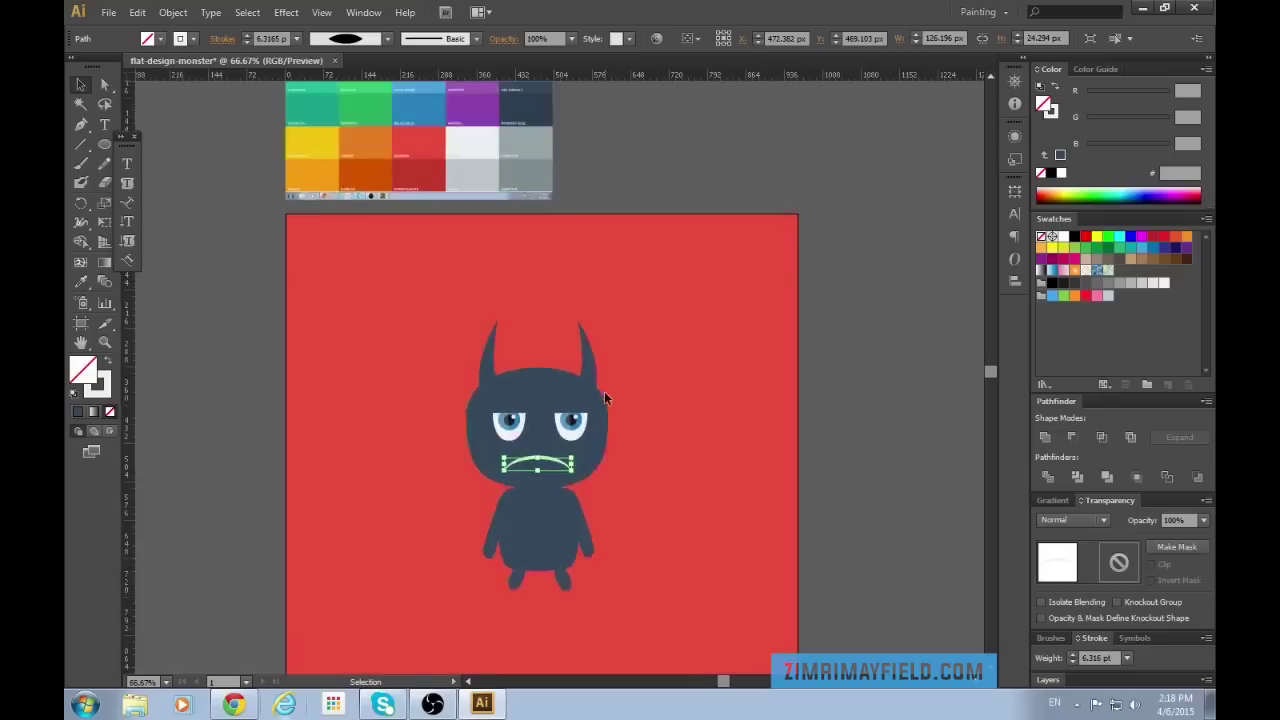
key("i")
scroll(563, 417, "down", 5)
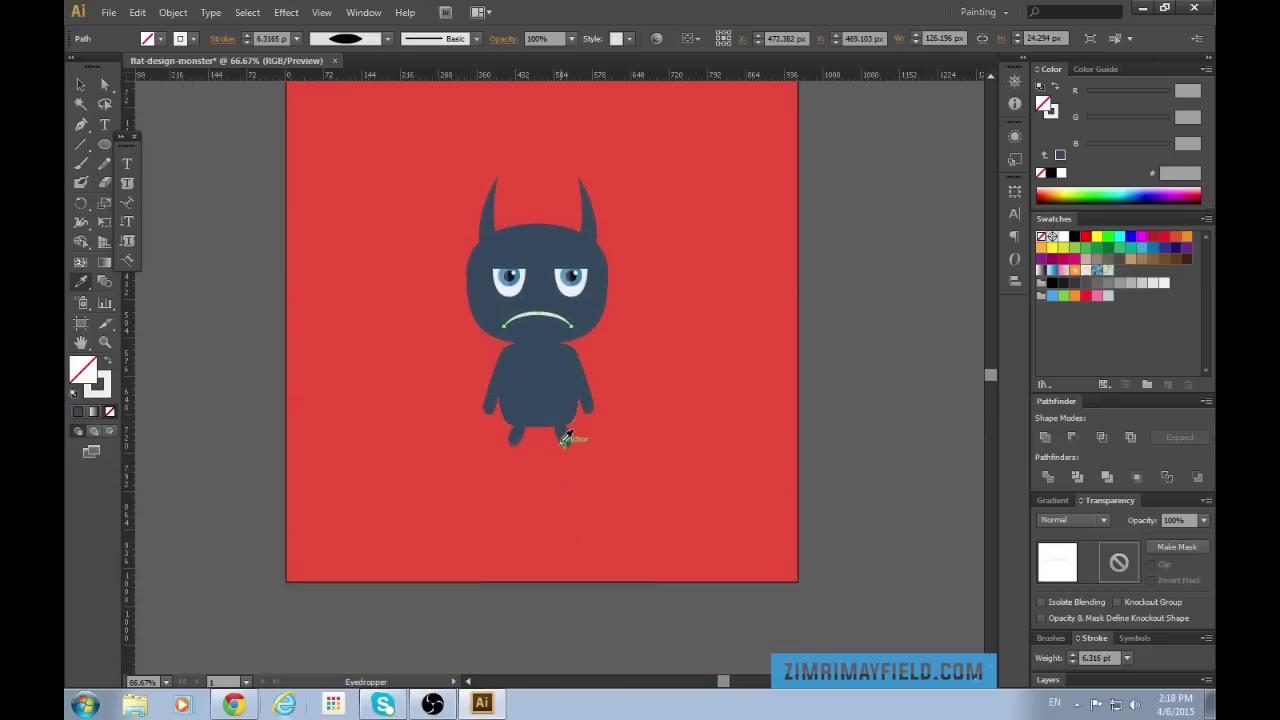
key("ctrl+plus")
key("ctrl+plus")
key("ctrl+plus")
scroll(603, 177, "up", 2)
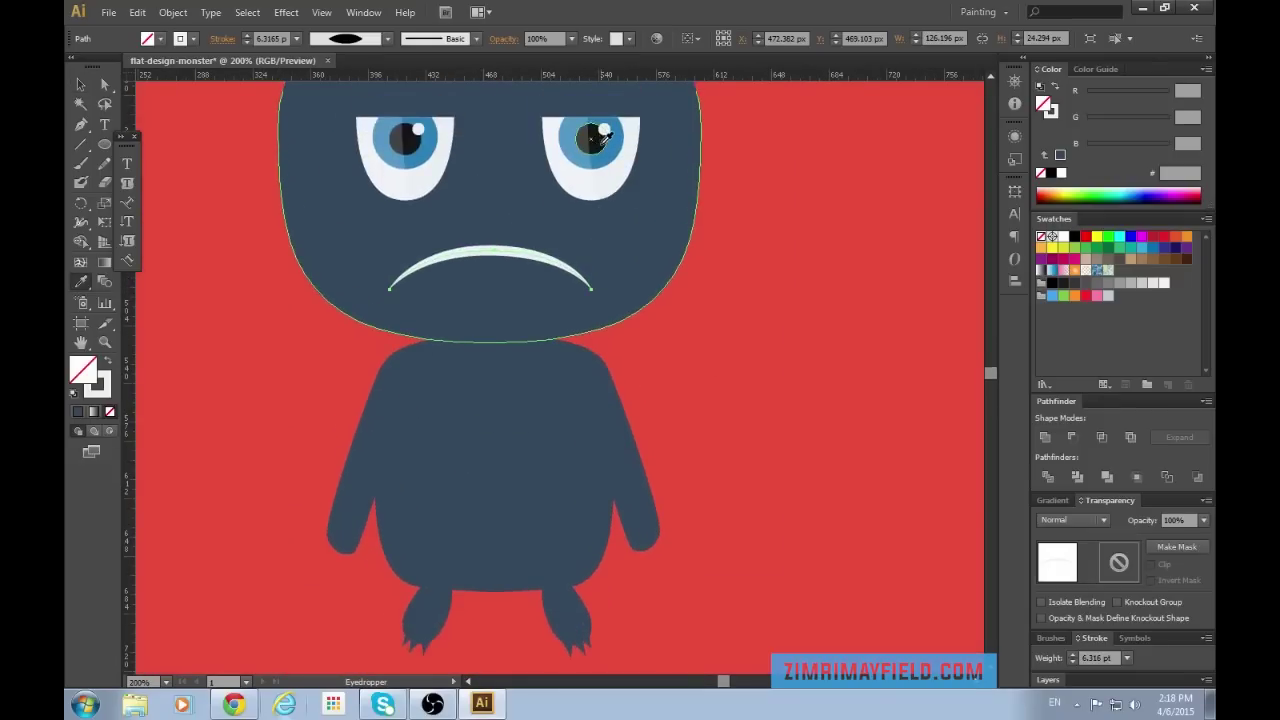
left_click(600, 140)
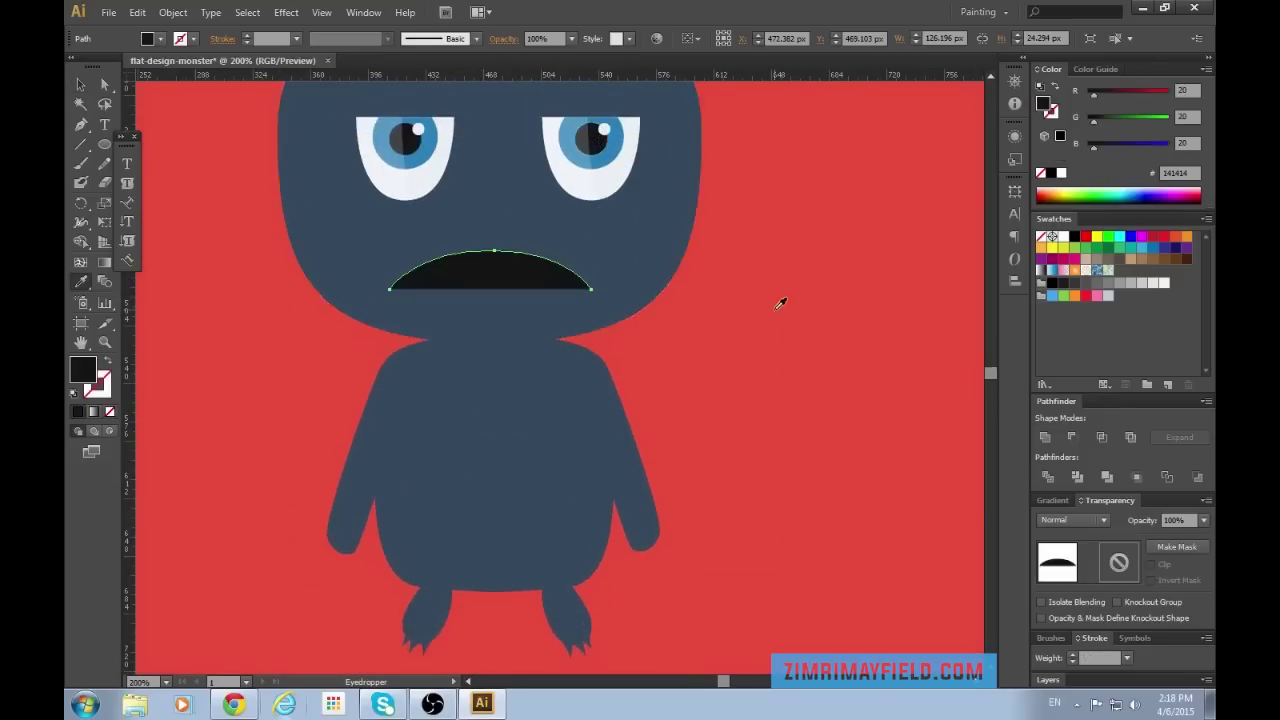
left_click(108, 364)
key("v")
left_click(814, 471)
Try a slightly lighter near-black, 1e1e1e, as the mouth line's stroke colour and cancel the choice.
scroll(814, 476, "up", 3)
scroll(814, 478, "down", 1)
key("ctrl+plus")
key("ctrl+plus")
key("ctrl+minus")
key("ctrl+minus")
key("ctrl+plus")
key("ctrl+plus")
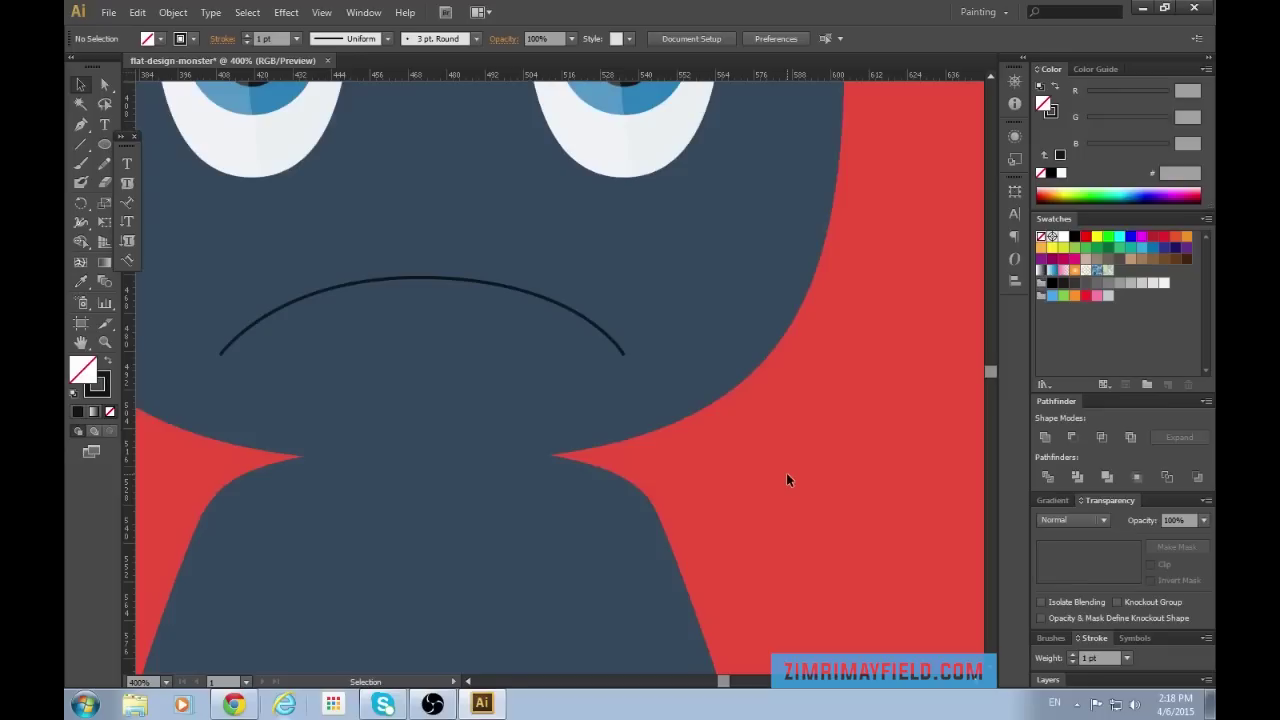
scroll(784, 473, "up", 1)
scroll(730, 670, "left", 2)
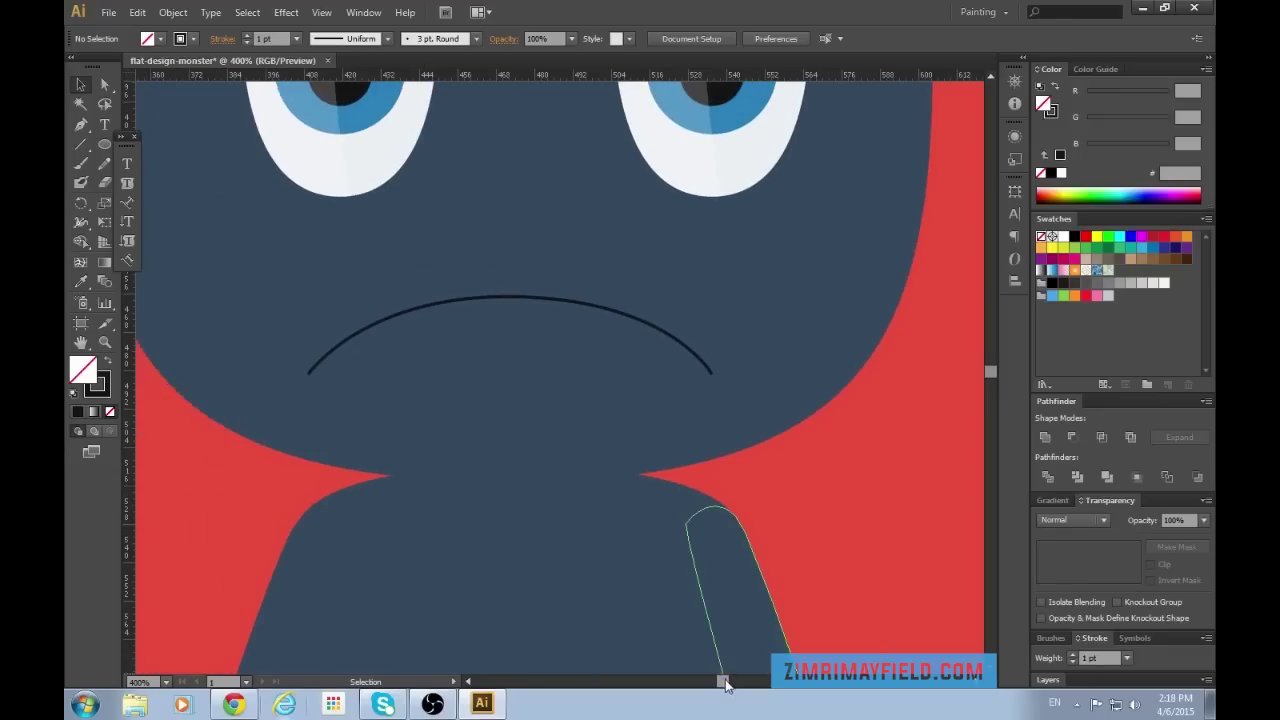
left_click(509, 296)
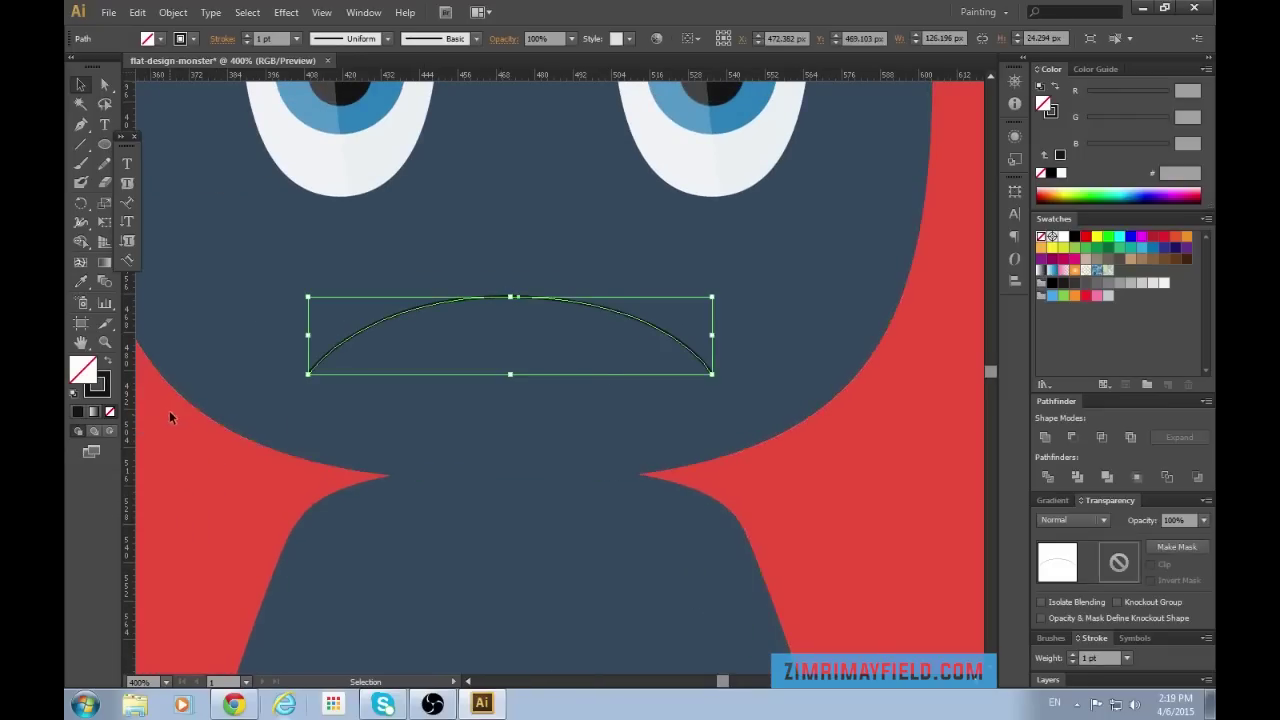
left_click(108, 390)
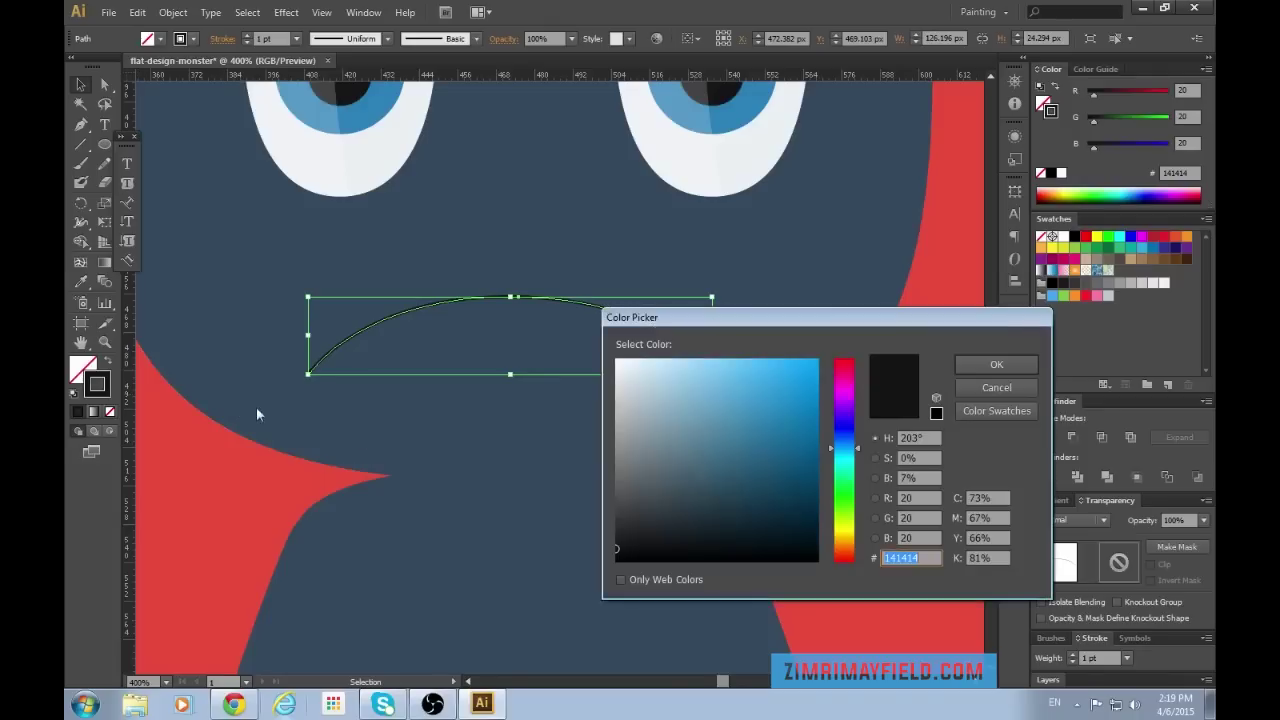
left_click(615, 536)
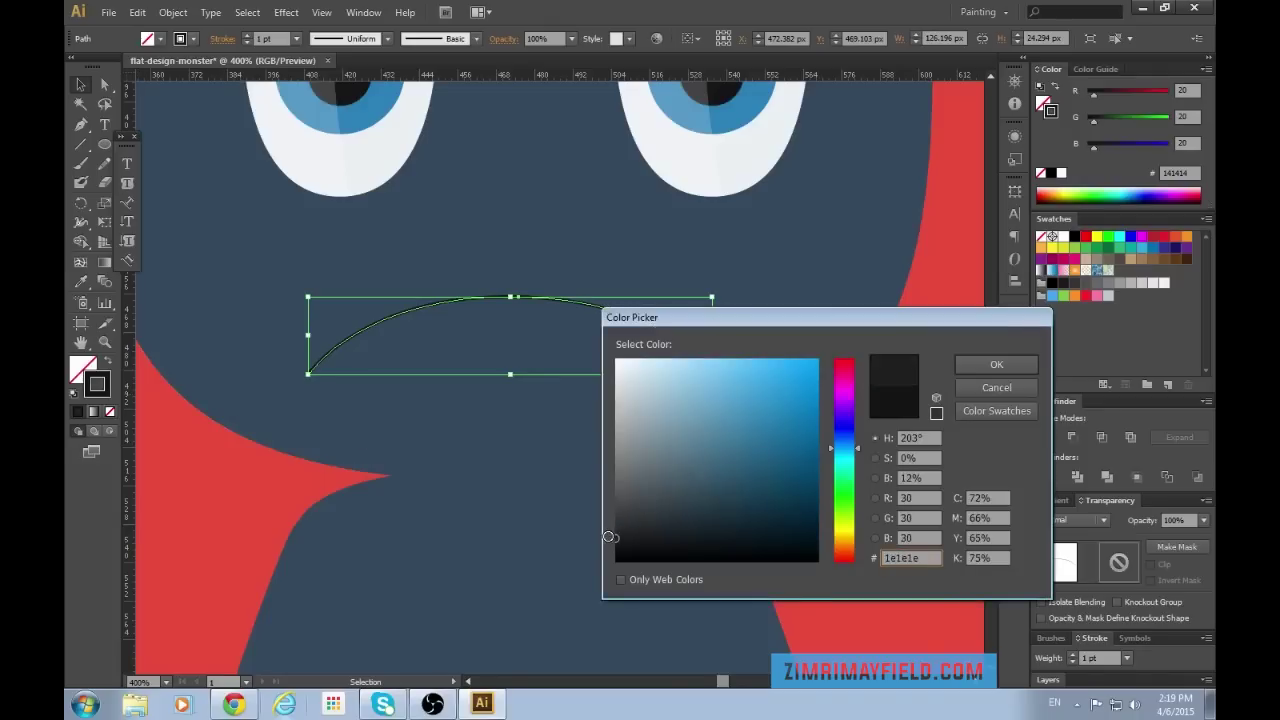
left_click(993, 388)
Undo the Eyedropper recolouring of the mouth line.
key("a")
key("shift+x")
key("ctrl+z")
key("v")
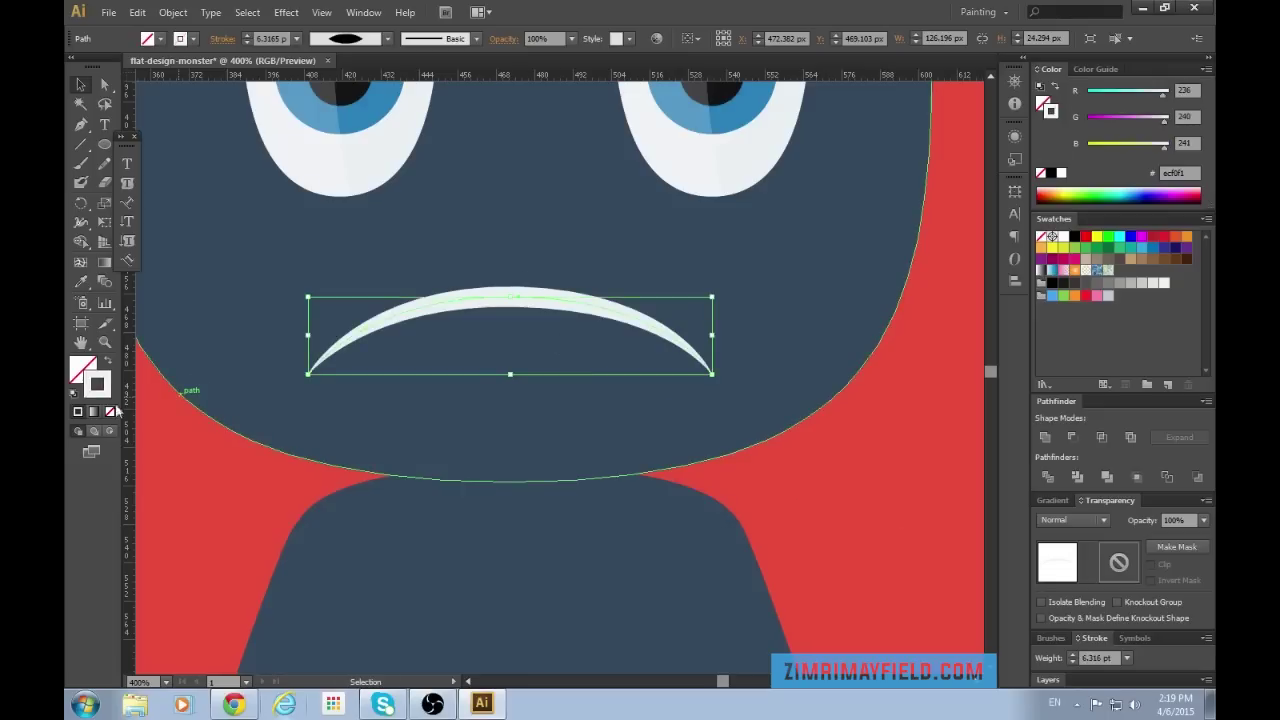
Set the tapered mouth line's stroke colour to dark grey 212121.
left_click_drag(621, 496, 600, 540)
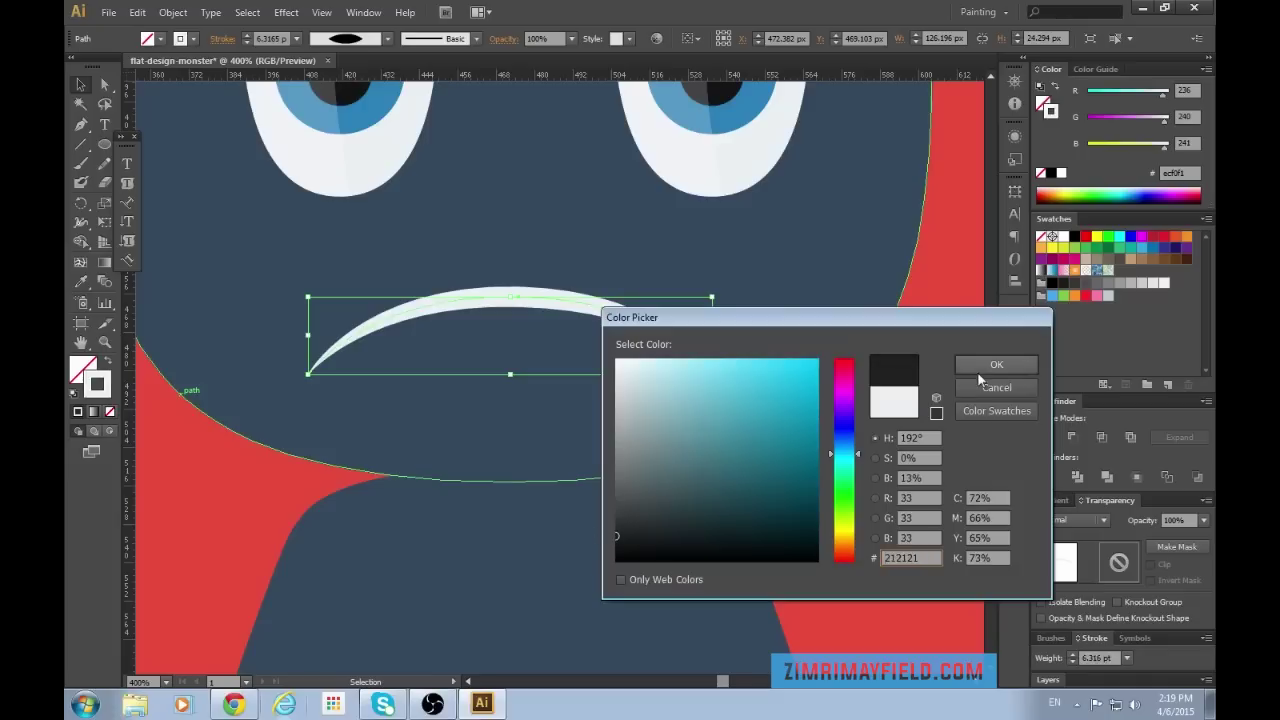
left_click(982, 370)
left_click(843, 510)
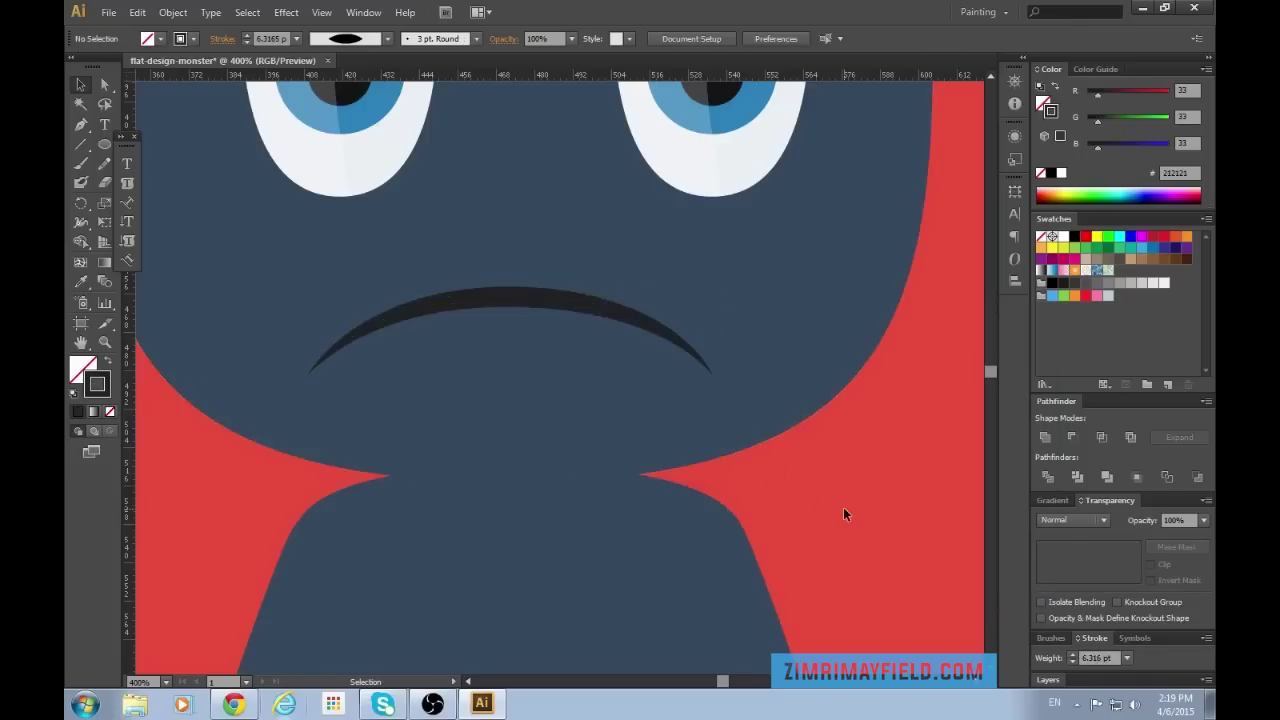
Examine the recoloured mouth up close and against the whole monster.
key("ctrl+minus")
key("ctrl+minus")
key("ctrl+minus")
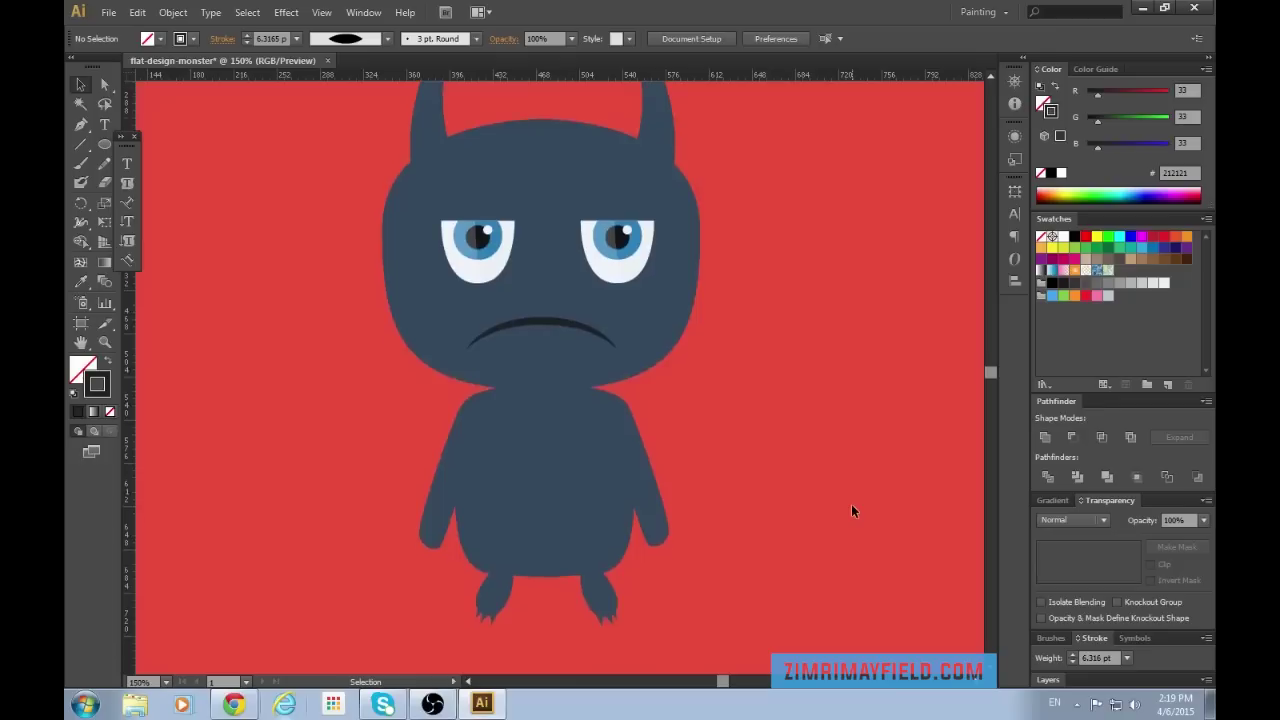
scroll(852, 510, "up", 1)
key("ctrl+minus")
key("ctrl+plus")
key("ctrl+plus")
key("ctrl+plus")
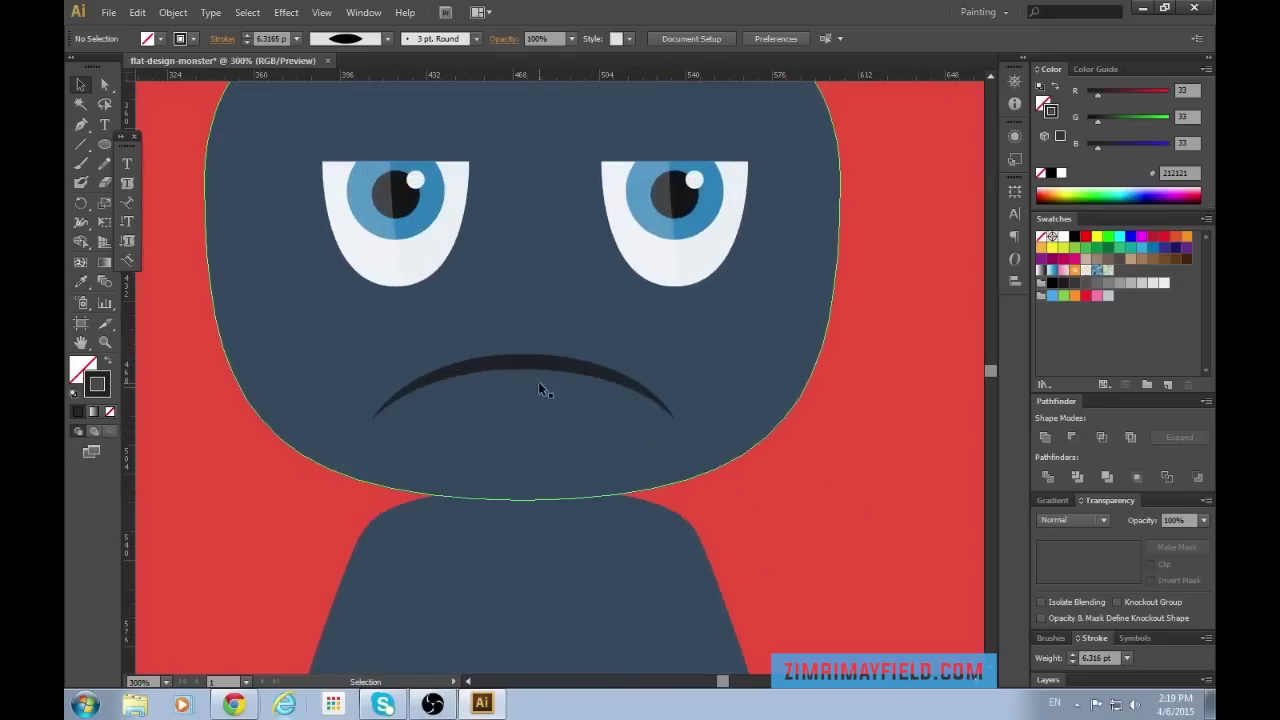
key("ctrl+minus")
key("ctrl+minus")
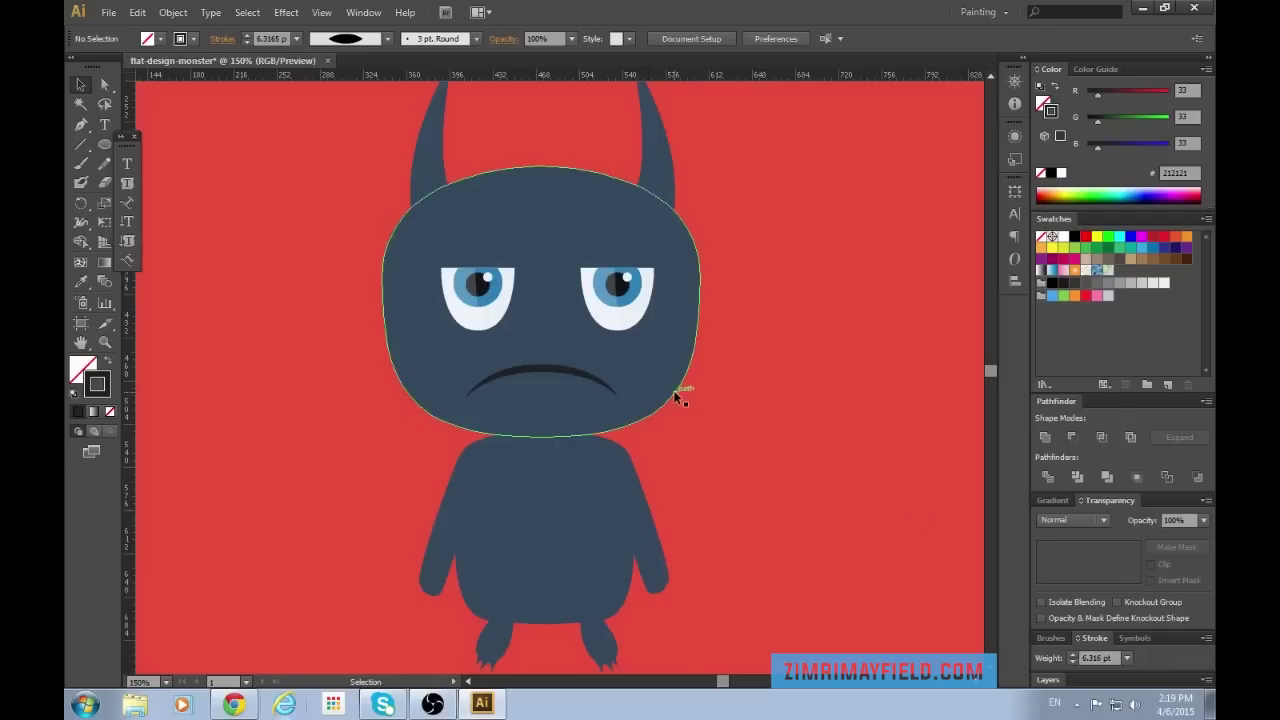
key("ctrl+minus")
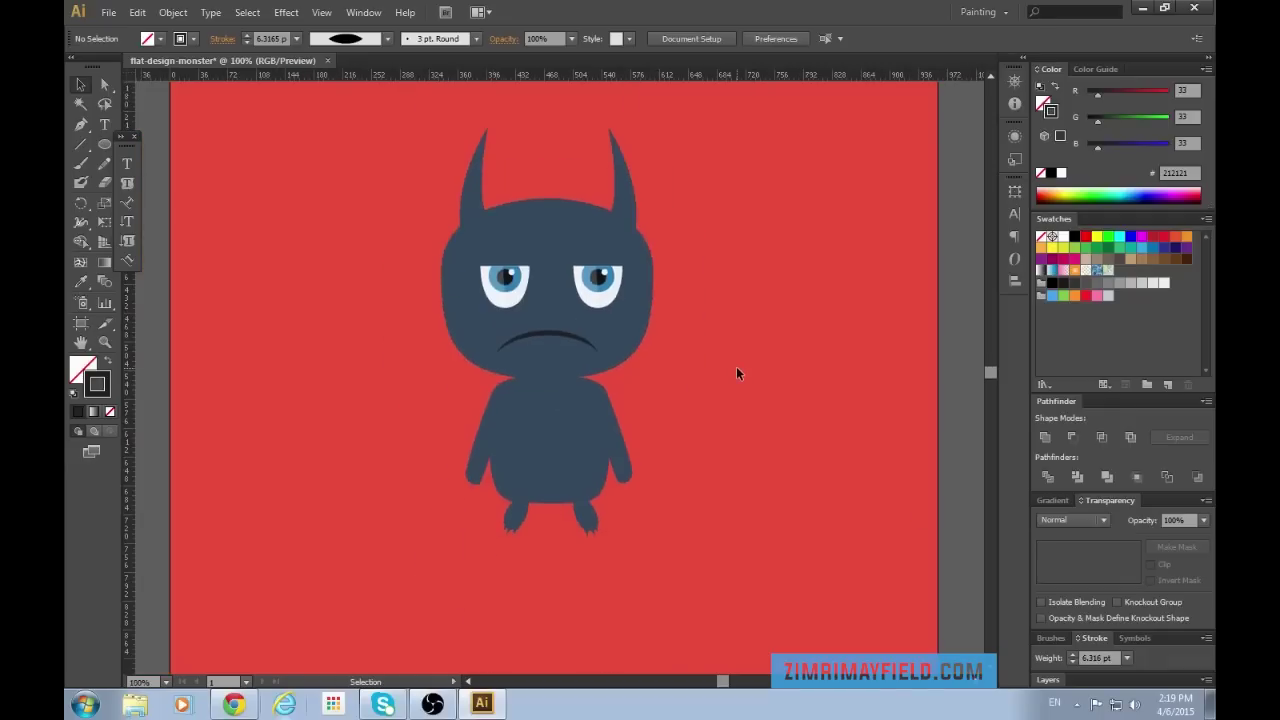
key("ctrl+plus")
key("ctrl+plus")
key("ctrl+minus")
key("ctrl+minus")
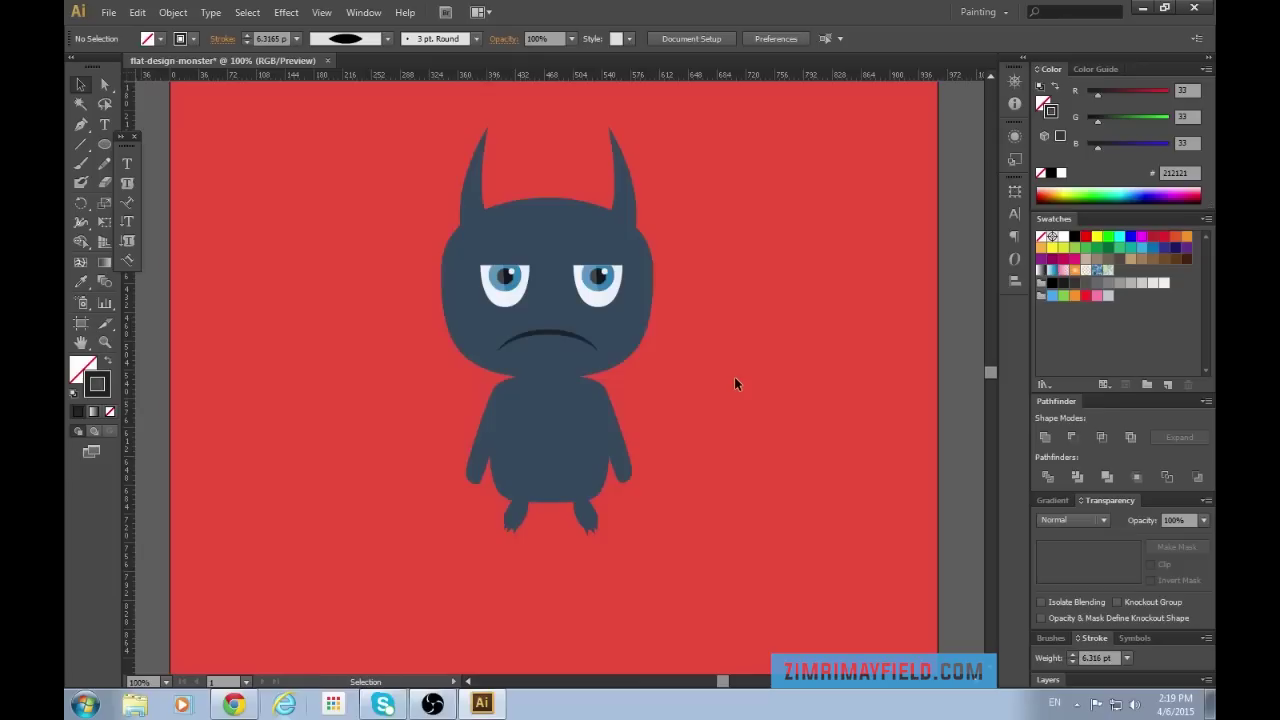
Copy the right foot's three claws and place the duplicates at the end of the right arm.
scroll(735, 384, "down", 2)
key("ctrl+plus")
key("ctrl+plus")
key("ctrl+plus")
key("ctrl+plus")
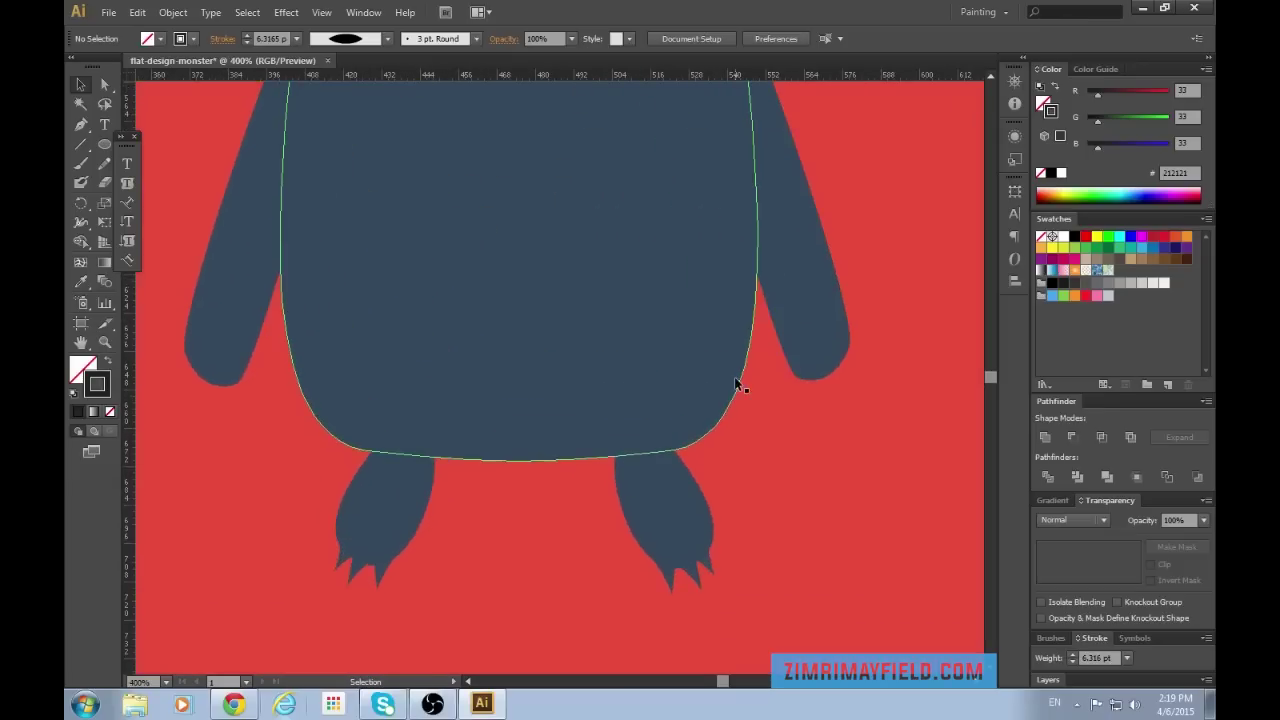
scroll(734, 380, "down", 1)
scroll(829, 420, "down", 2)
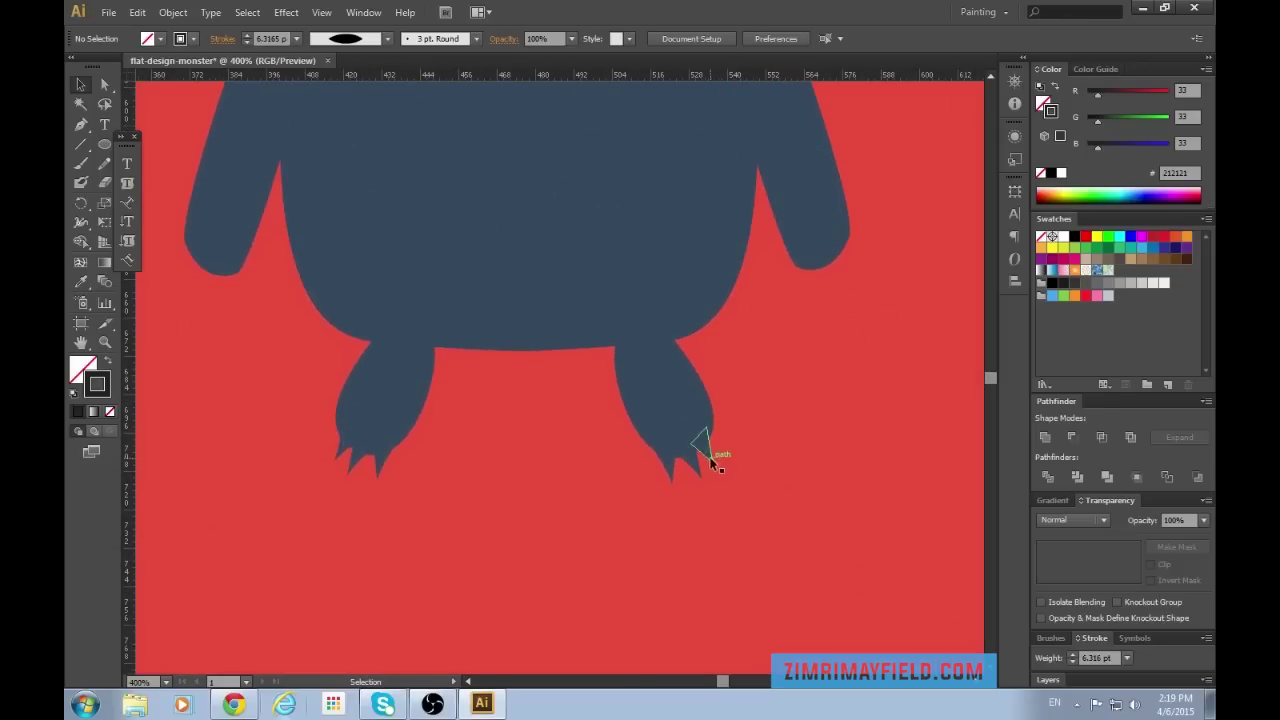
left_click(714, 461)
left_click(682, 470, "shift")
left_click(668, 468, "shift")
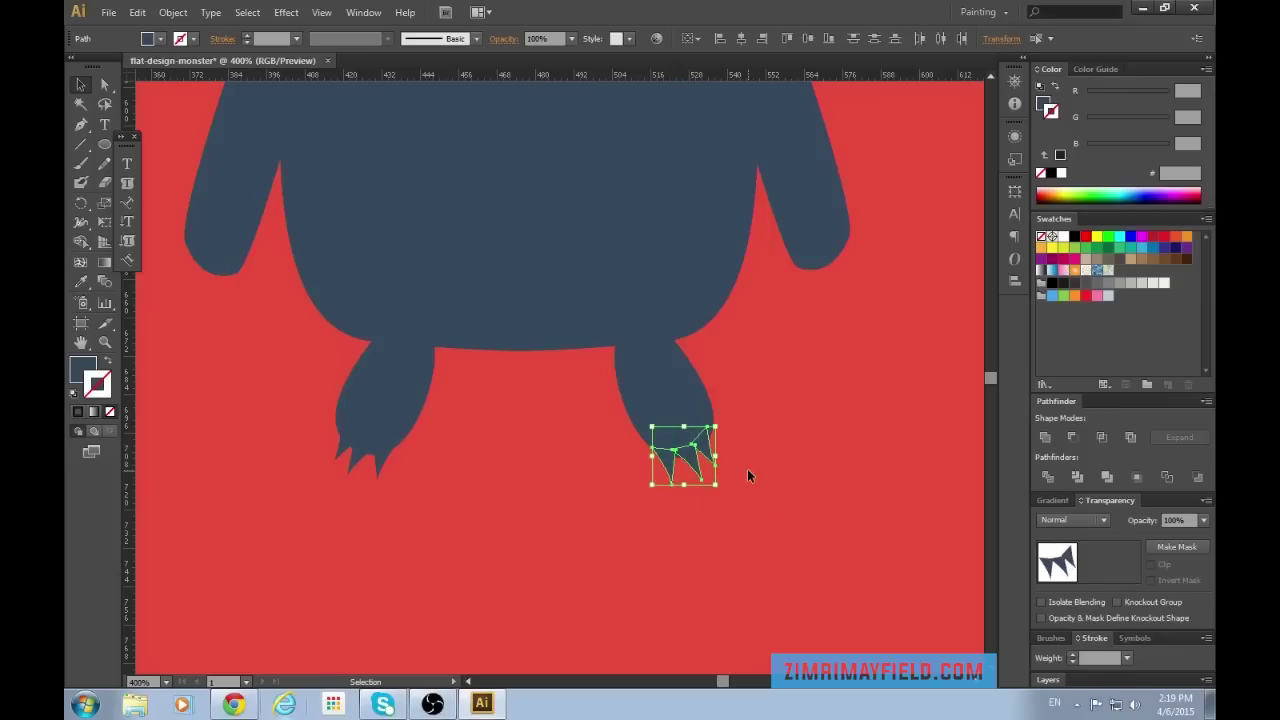
key("ctrl+c")
key("ctrl+v")
left_click_drag(568, 389, 833, 277)
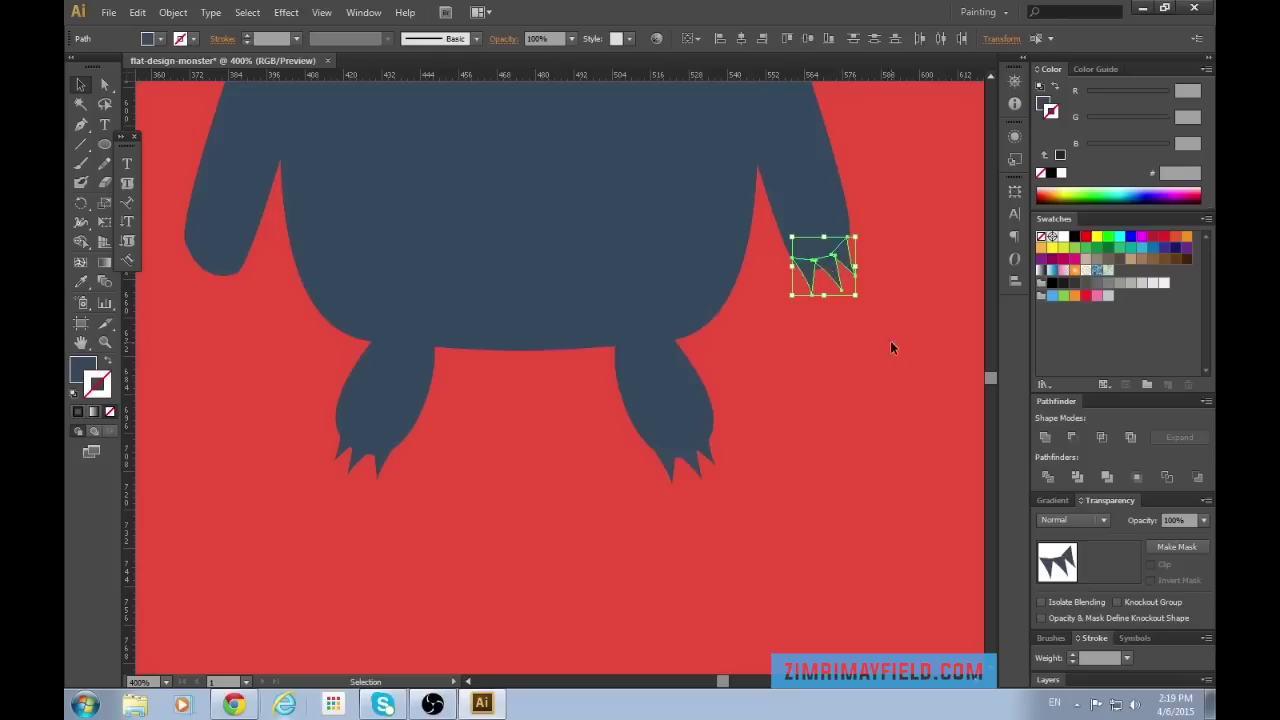
left_click(921, 487)
key("ctrl+minus")
key("ctrl+minus")
key("ctrl+minus")
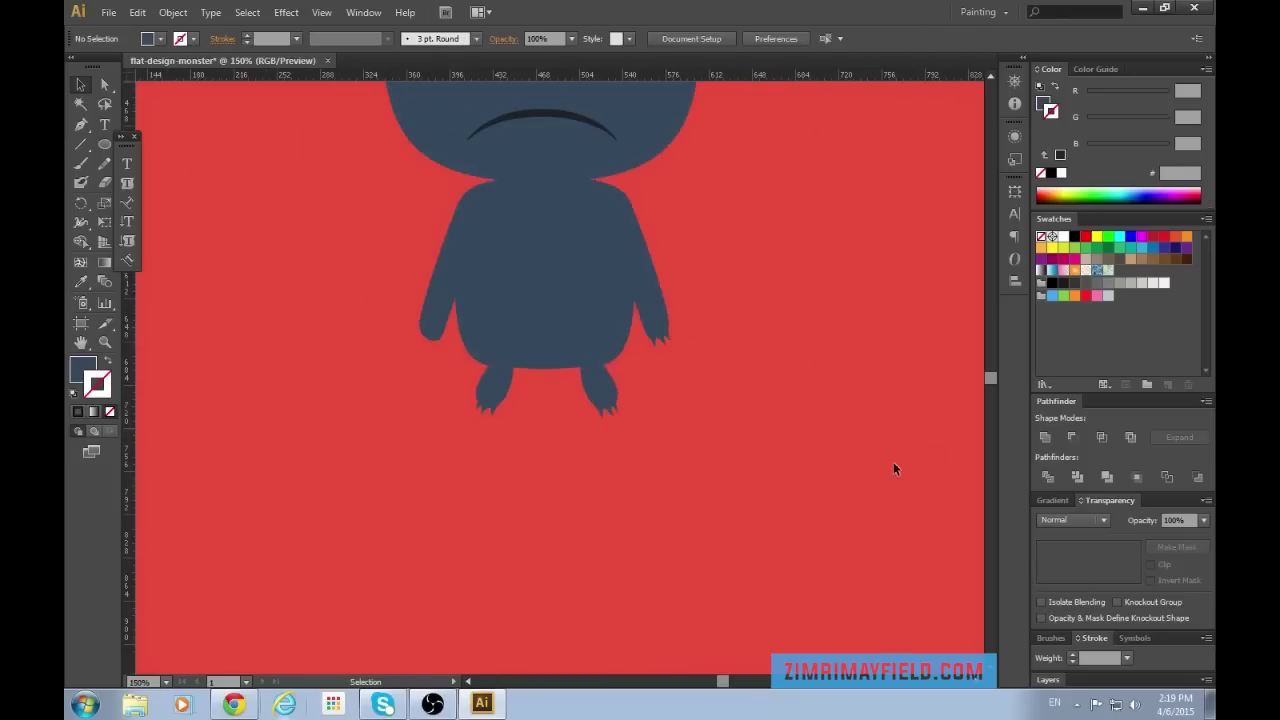
key("ctrl+minus")
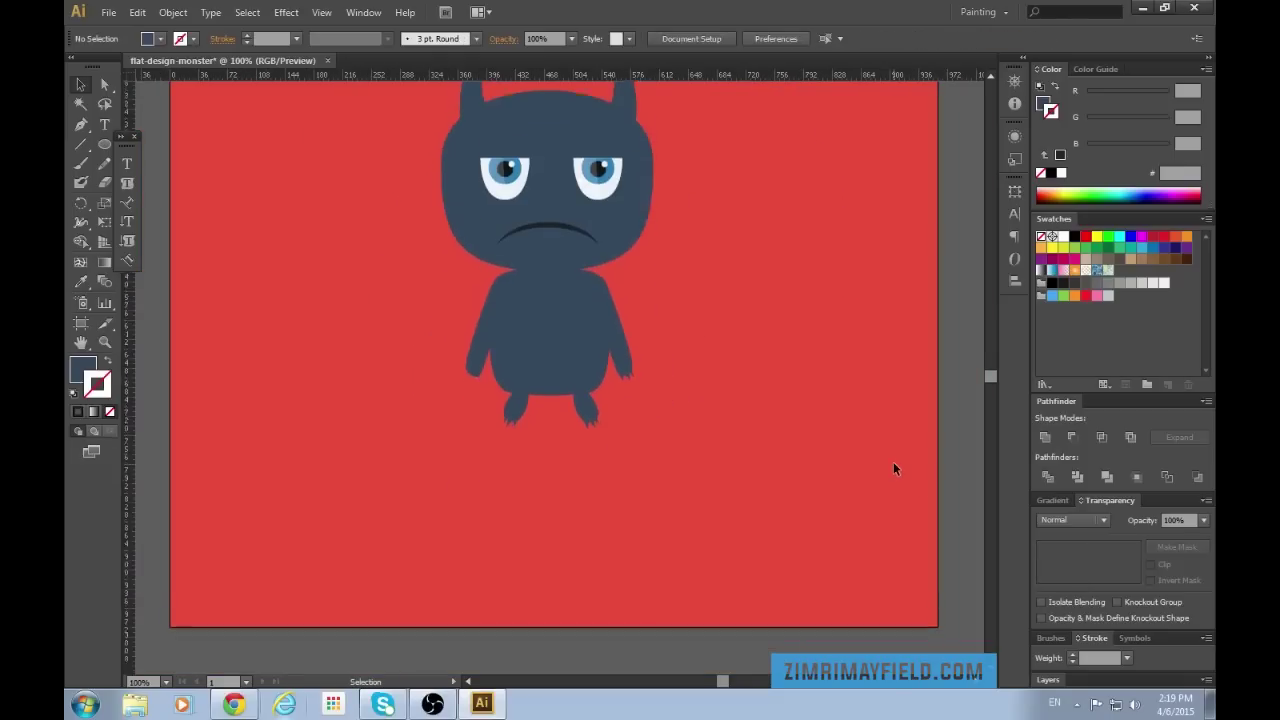
Move the right hand's outermost claw slightly outward and up so it lines up with the arm's edge.
key("ctrl+plus")
key("ctrl+plus")
key("ctrl+plus")
key("ctrl+plus")
key("ctrl+plus")
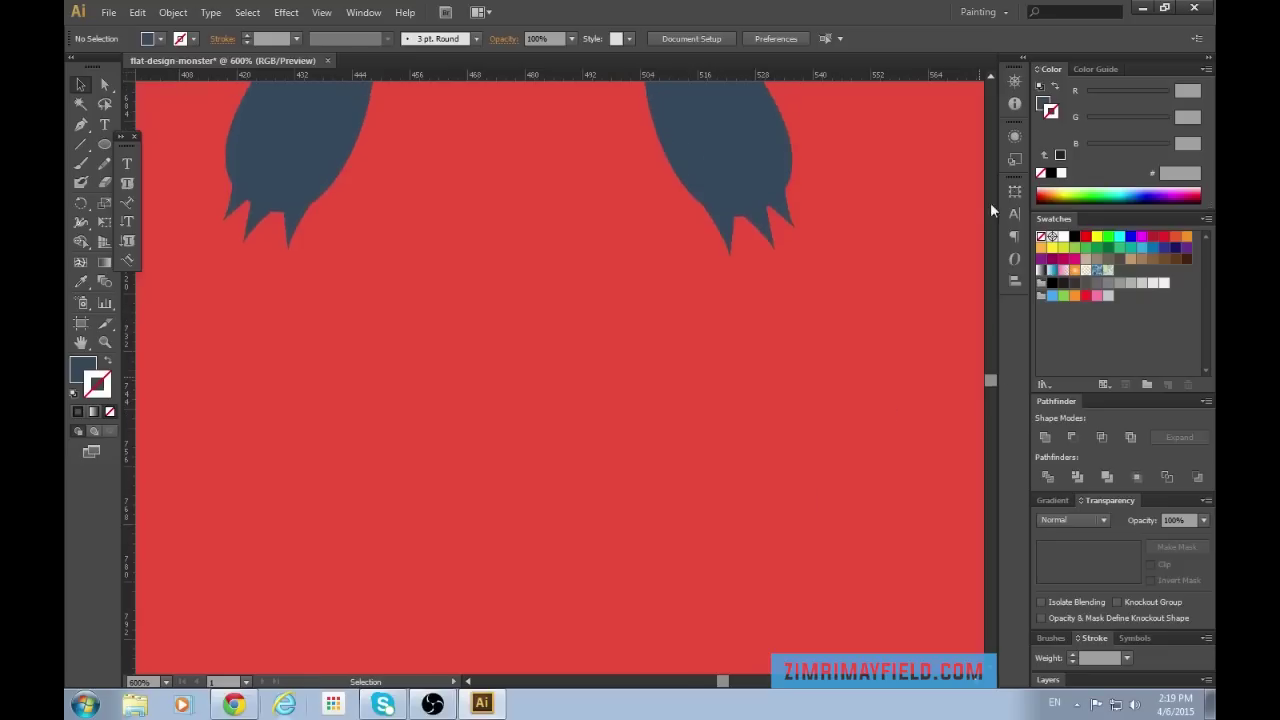
scroll(916, 289, "up", 3)
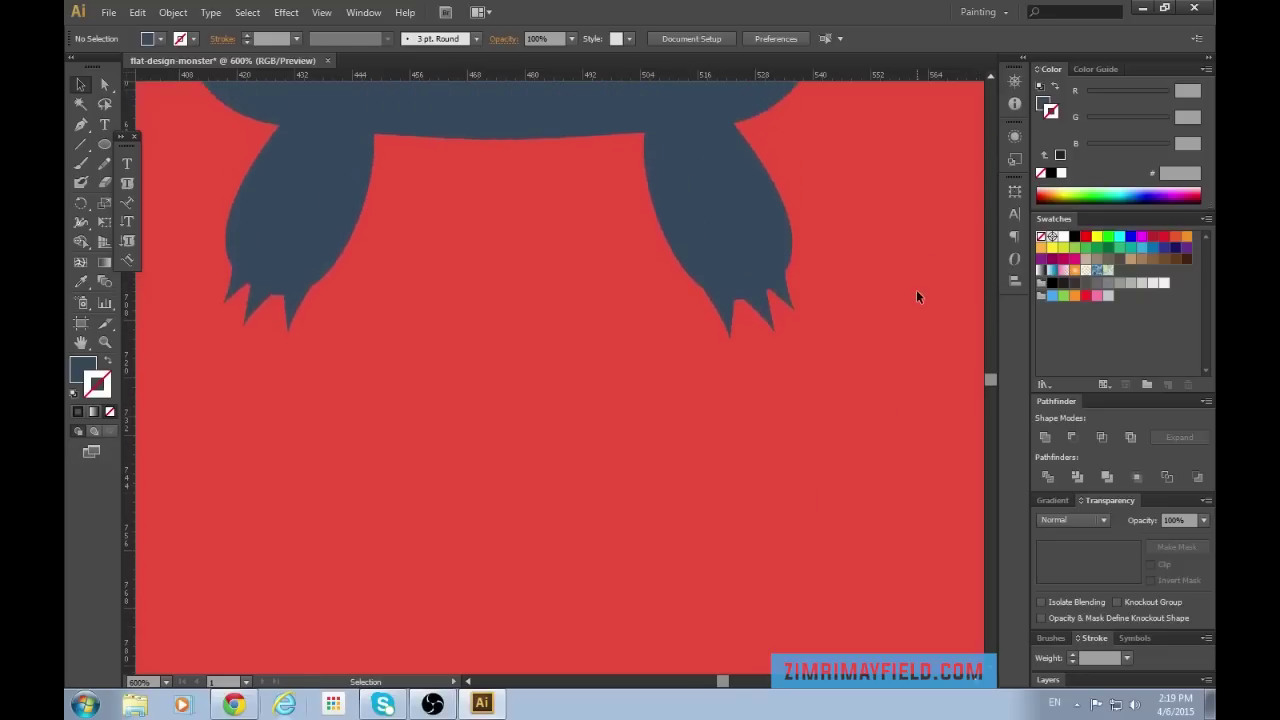
scroll(916, 297, "up", 3)
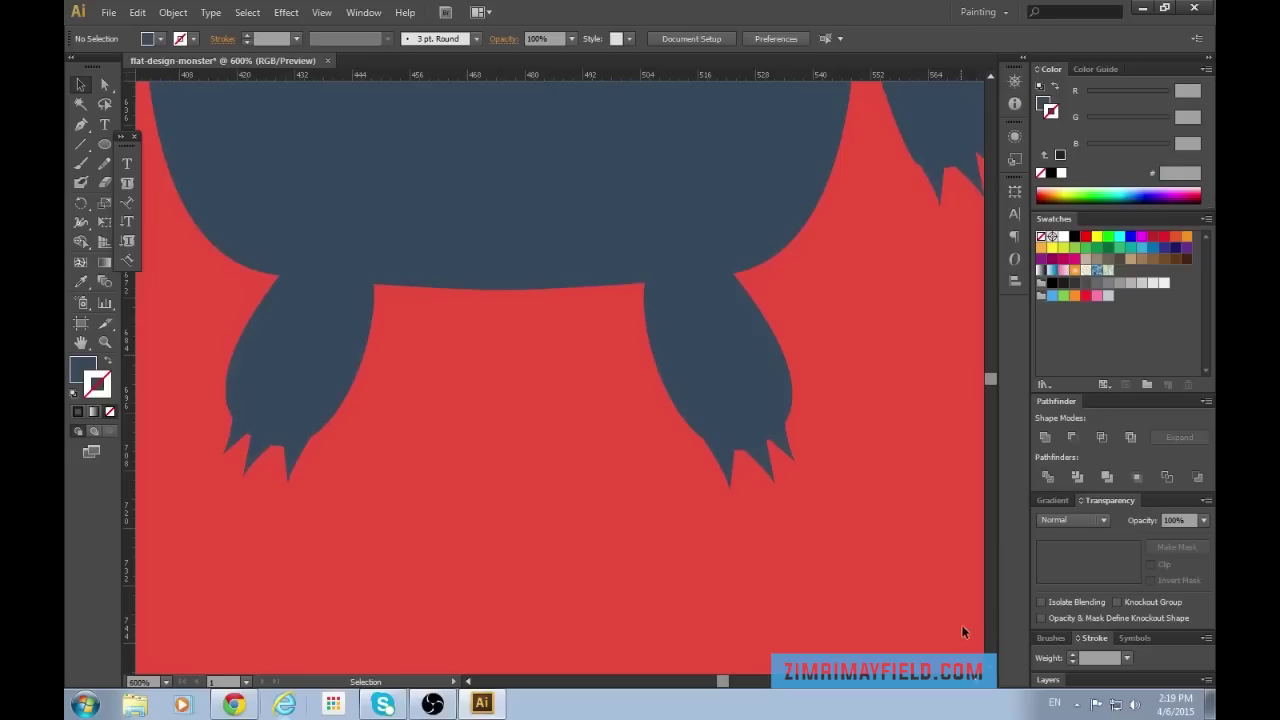
scroll(768, 232, "right", 5)
left_click_drag(749, 187, 800, 151)
left_click(801, 151)
left_click(882, 332)
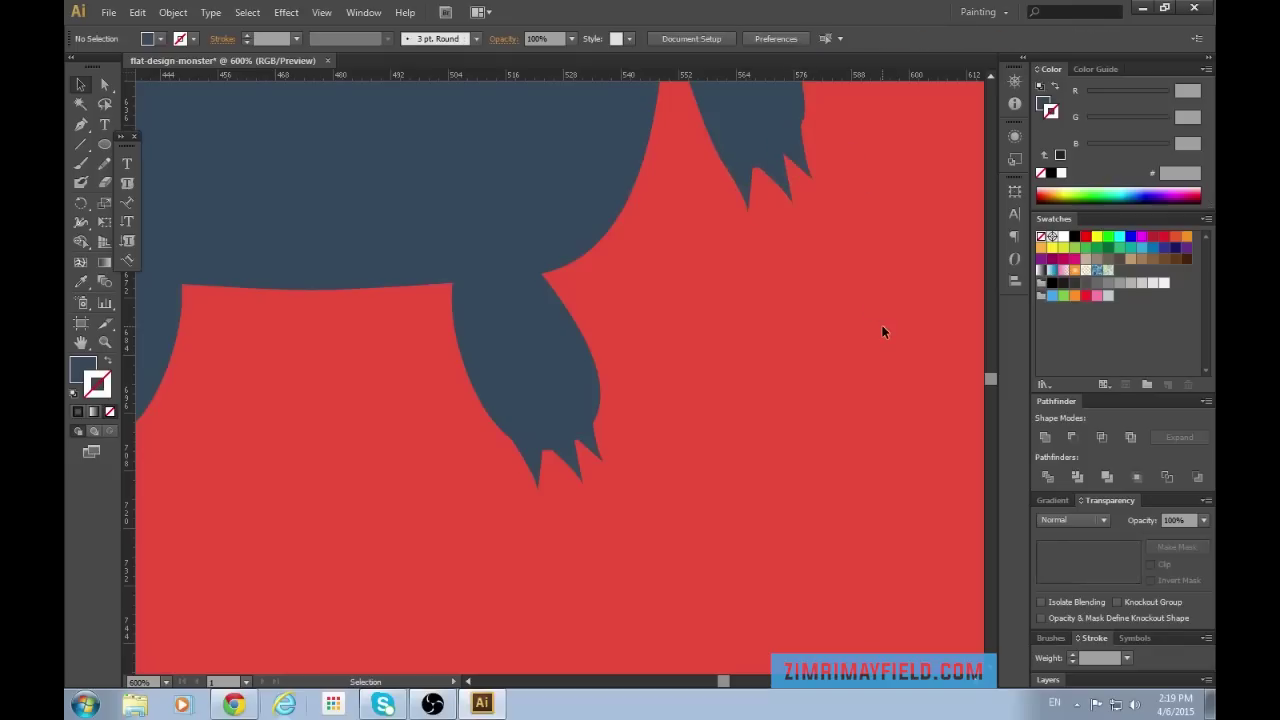
left_click(797, 147)
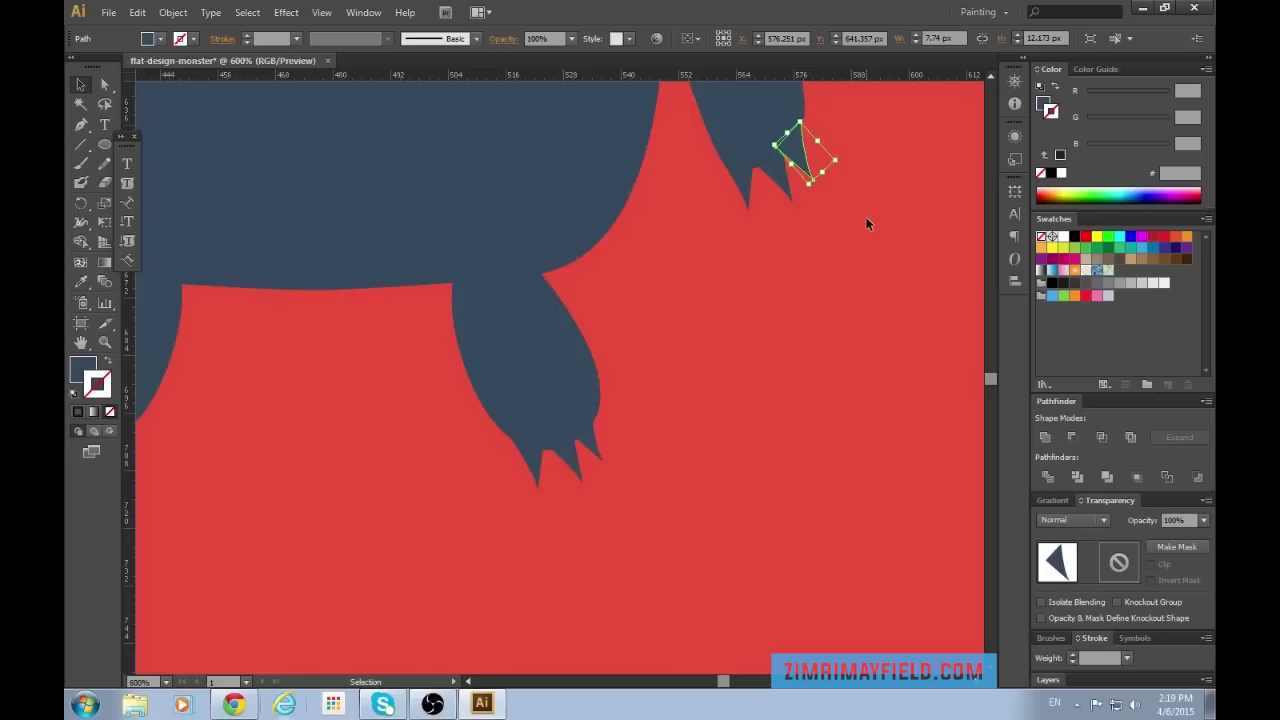
scroll(866, 217, "up", 1)
key("ctrl+equal")
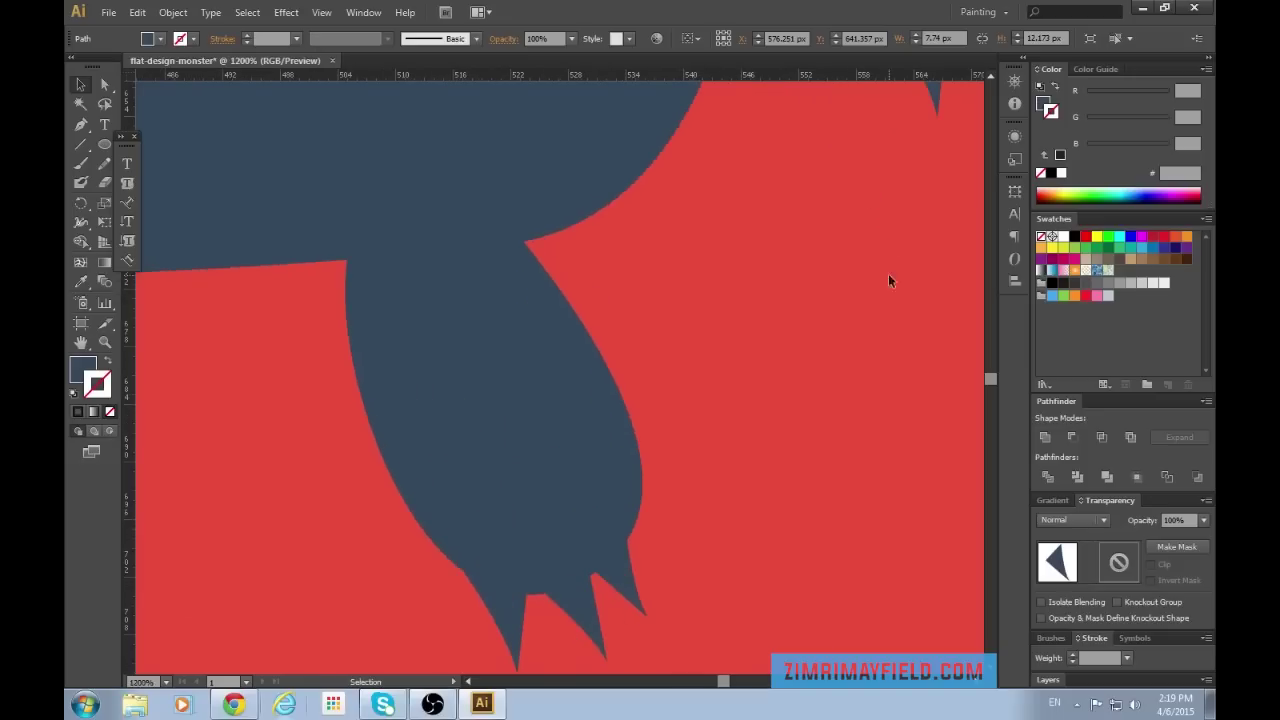
left_click(989, 78)
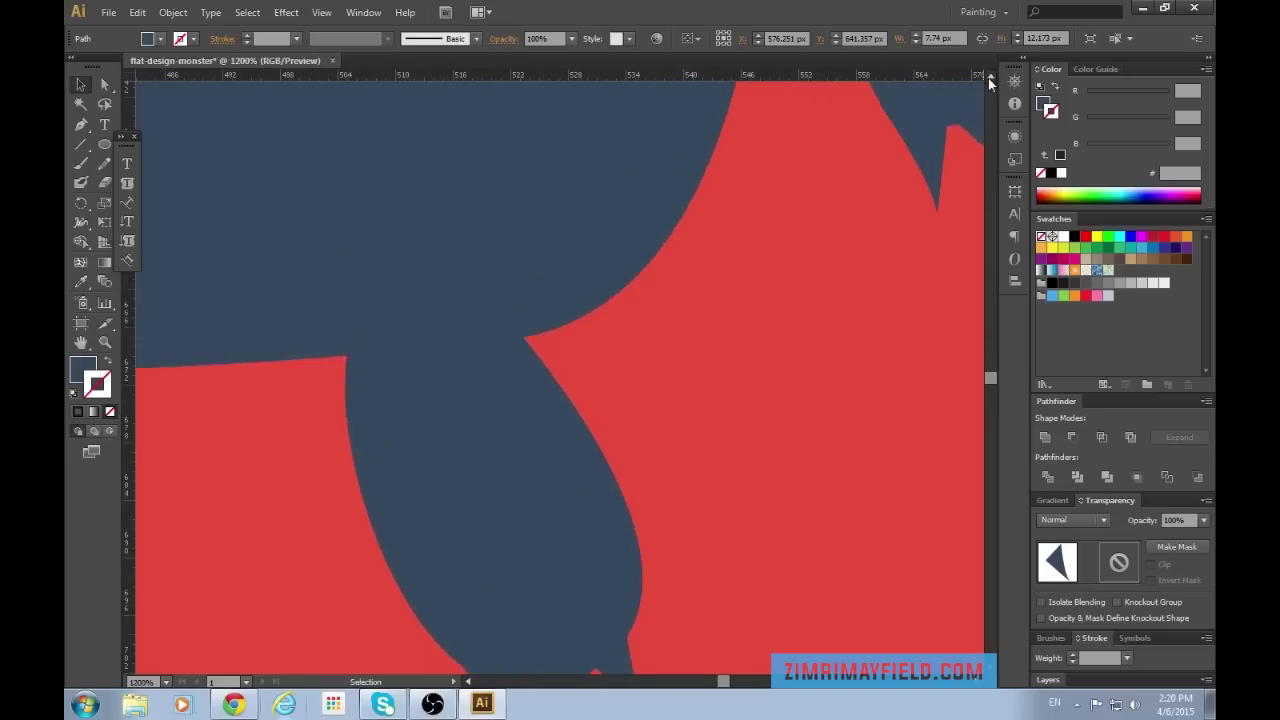
left_click(975, 684)
left_click_drag(801, 261, 810, 256)
left_click_drag(827, 196, 821, 196)
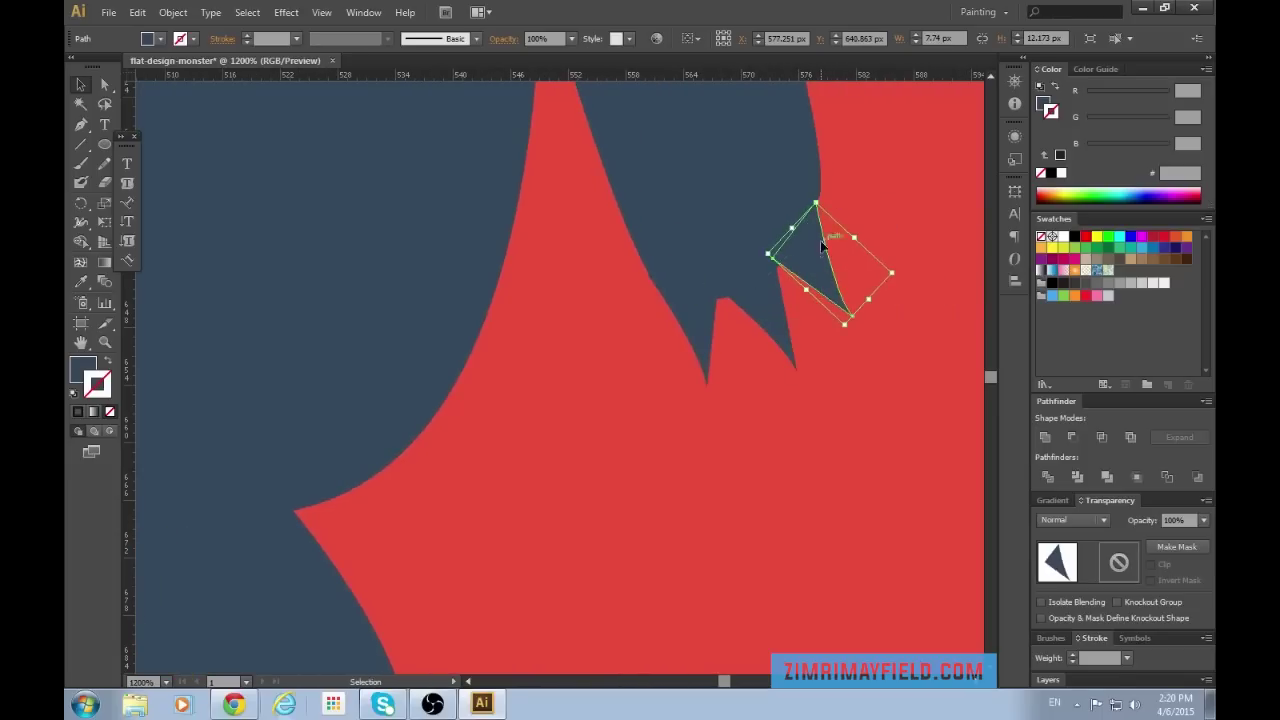
left_click_drag(817, 252, 819, 247)
left_click(899, 508)
key("ctrl+minus")
key("ctrl+minus")
key("ctrl+minus")
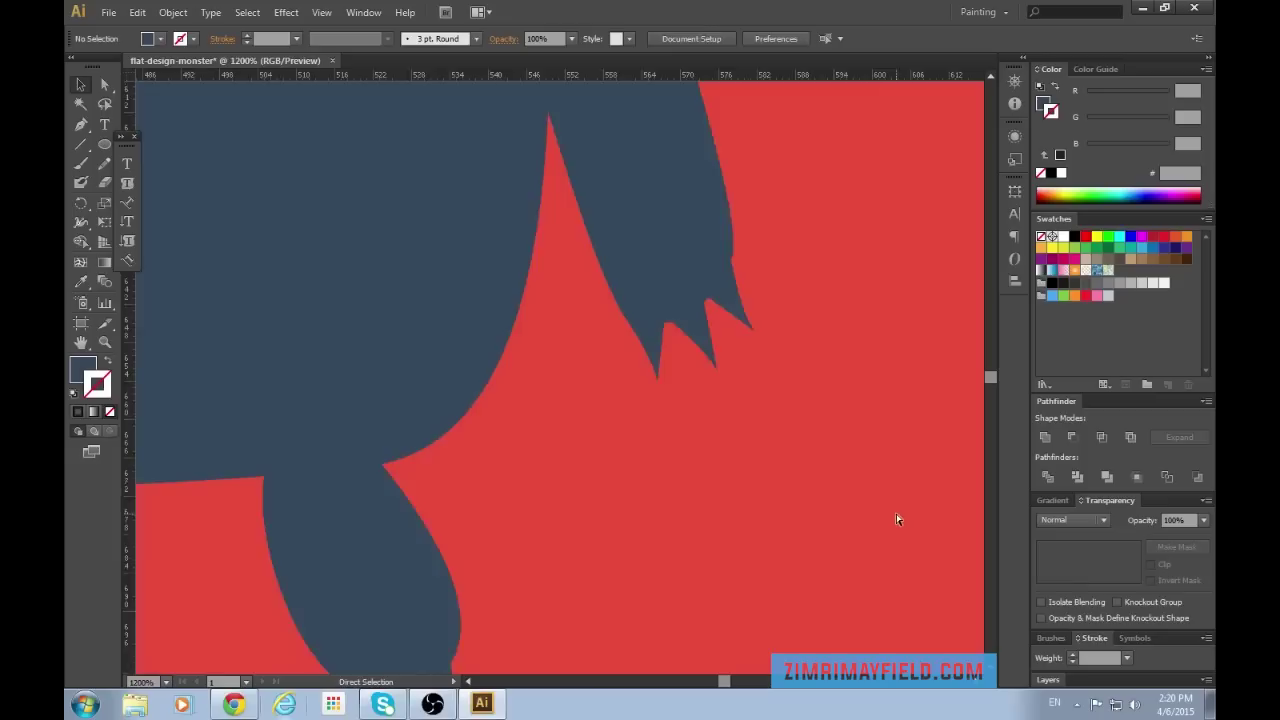
Fine-tune the placement of the inner and middle claws on the right hand.
key("ctrl+plus")
key("ctrl+plus")
key("ctrl+plus")
key("ctrl+plus")
left_click(750, 354)
left_click_drag(777, 219, 788, 229)
key("ctrl+z")
left_click(730, 328)
left_click(750, 303)
left_click_drag(778, 219, 785, 223)
left_click_drag(740, 293, 739, 296)
left_click(797, 305)
left_click(822, 289)
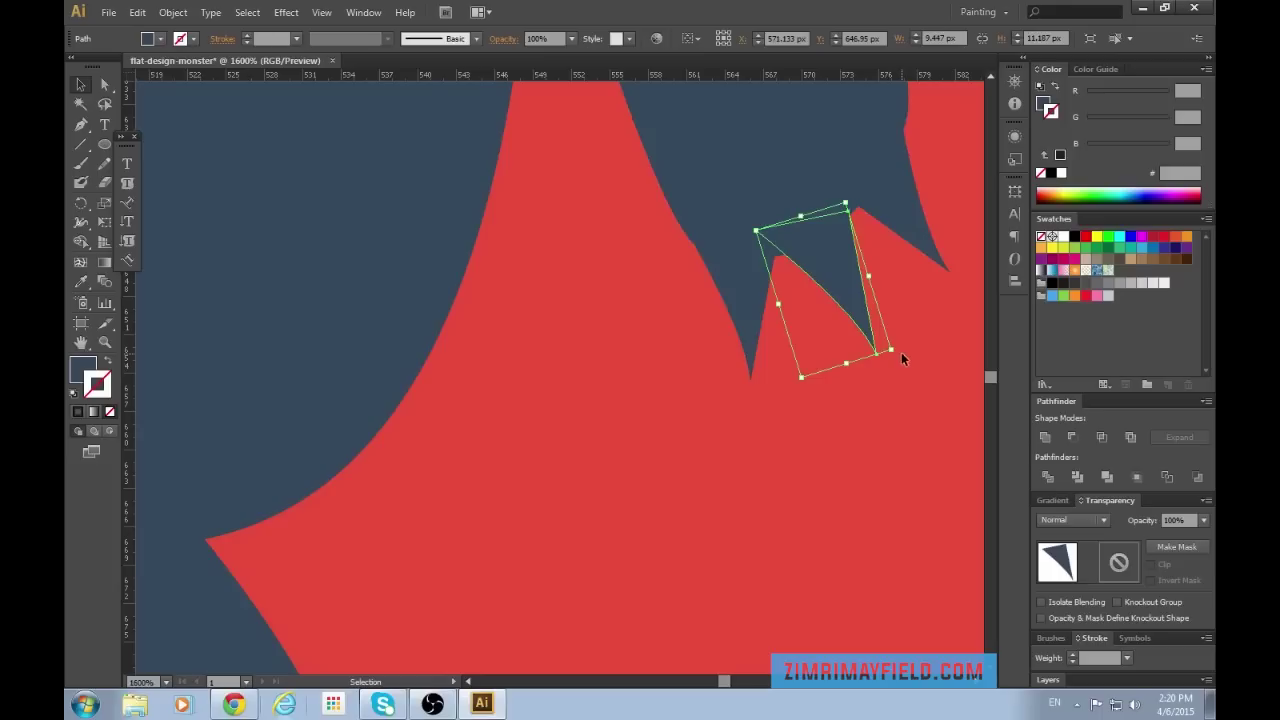
Rotate the middle claw slightly outward and nudge it and the outer claw into place on the monster's hand.
left_click_drag(899, 353, 908, 343)
left_click_drag(837, 258, 850, 259)
key("ctrl+shift+a")
left_click_drag(910, 223, 915, 217)
left_click(922, 331)
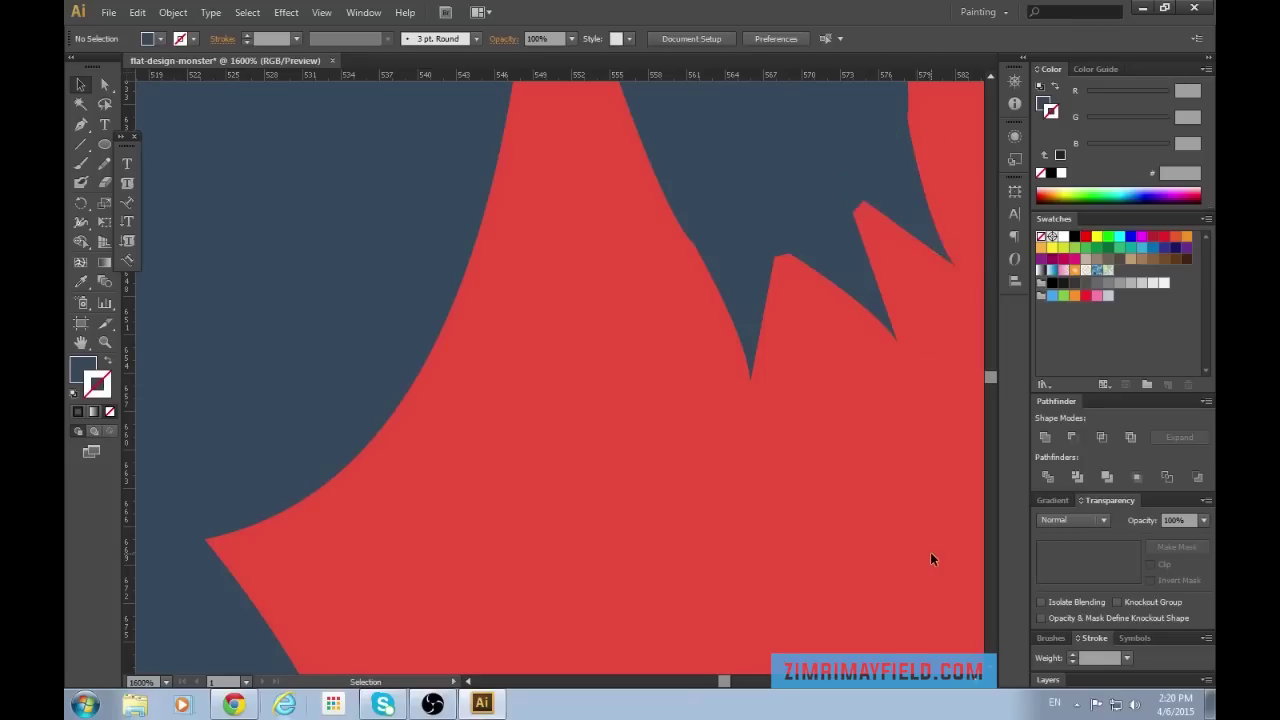
Examine the whole monster to judge how the new hand claws look with the body and feet.
key("ctrl+minus")
key("ctrl+minus")
key("ctrl+minus")
key("ctrl+minus")
key("ctrl+minus")
key("ctrl+minus")
key("ctrl+minus")
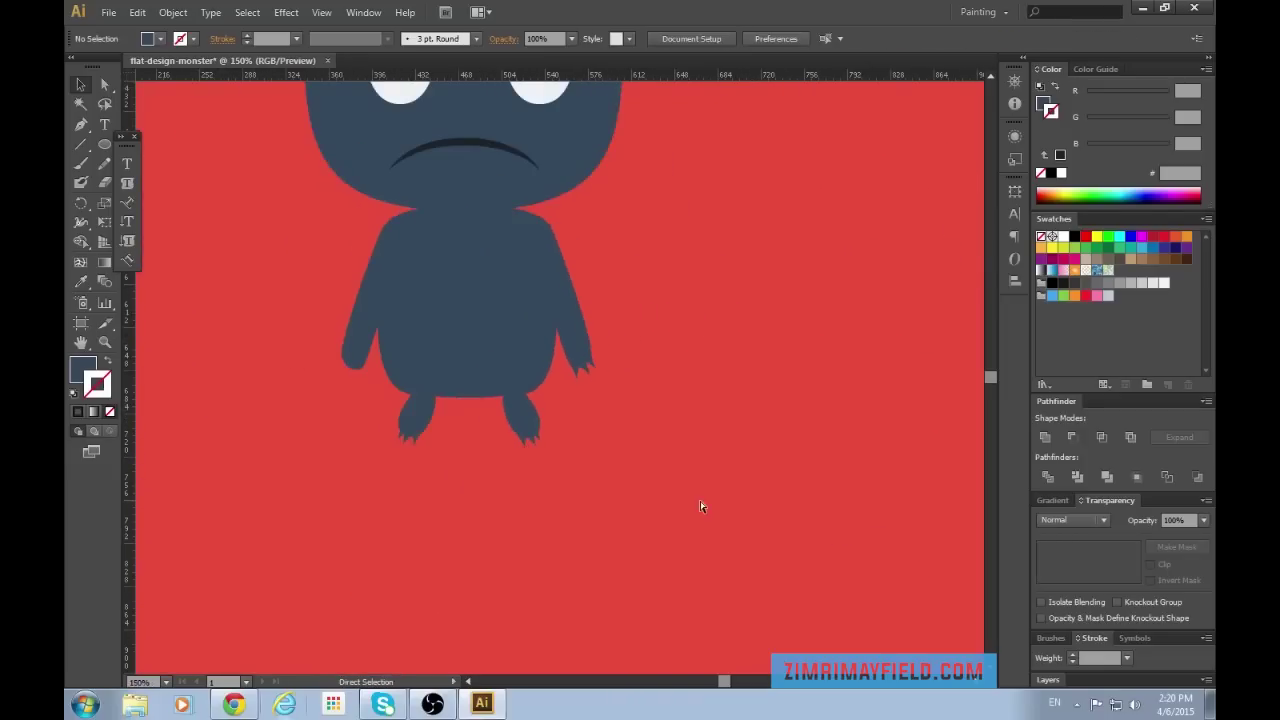
scroll(693, 506, "up", 5)
key("ctrl+minus")
key("ctrl+minus")
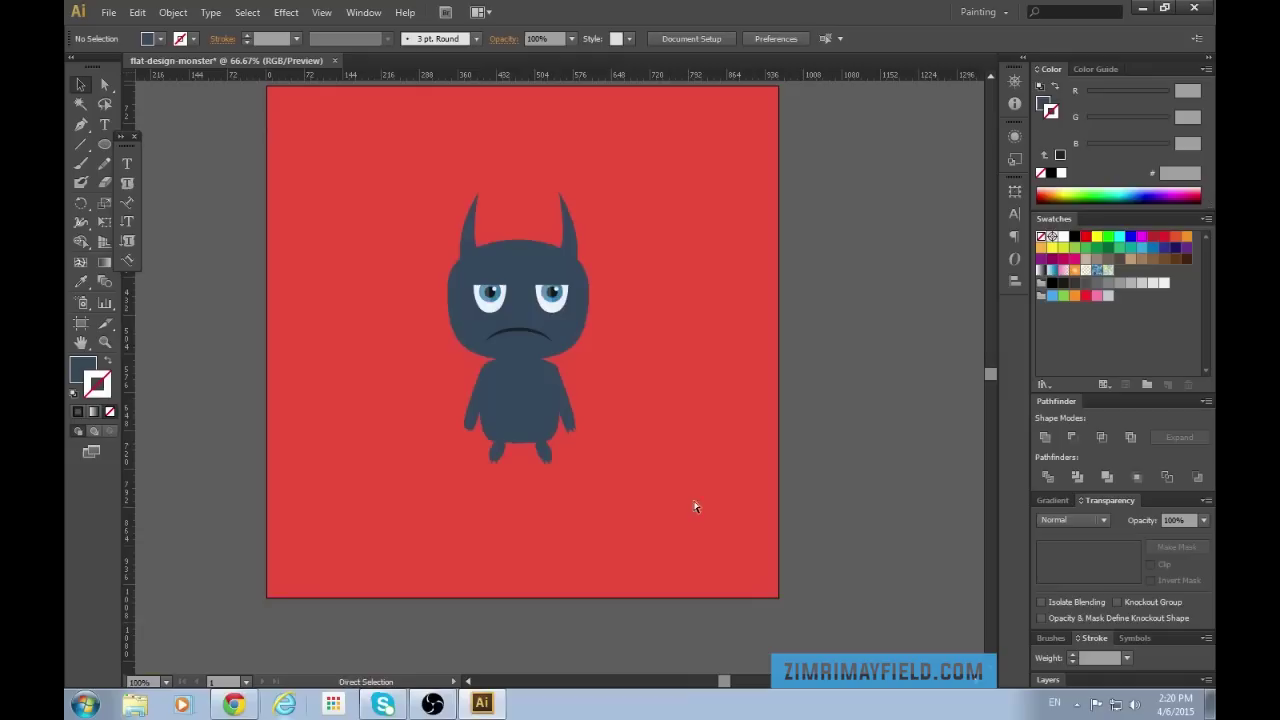
key("ctrl+plus")
key("ctrl+plus")
key("ctrl+plus")
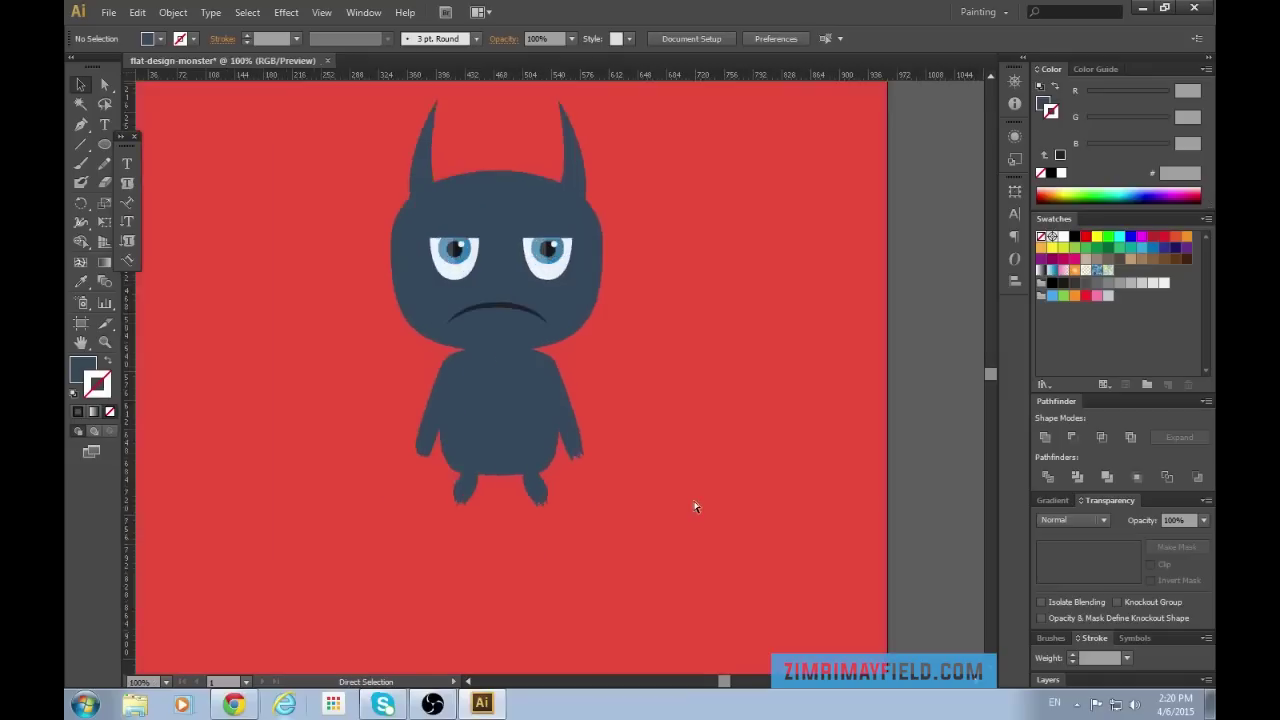
Select all three claws on the finished hand and paste a copy of them.
scroll(693, 499, "down", 2)
left_click(601, 427)
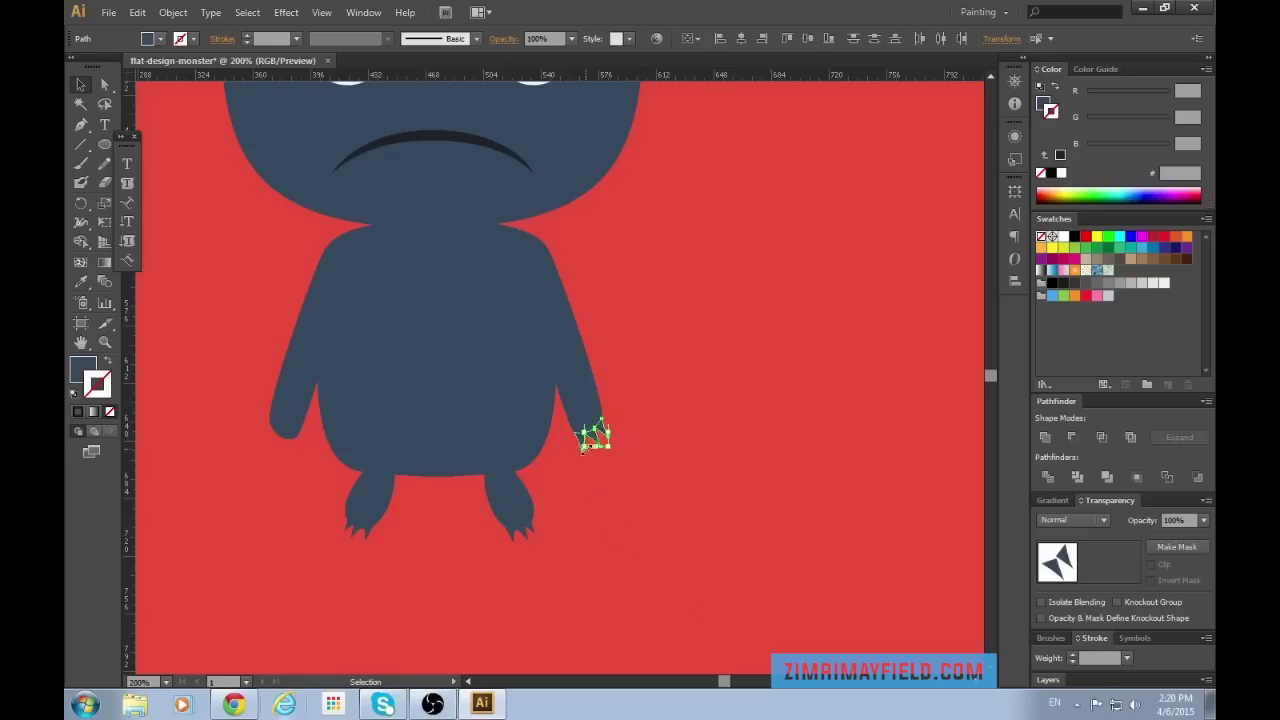
left_click(582, 440, "shift")
scroll(714, 672, "left", 4)
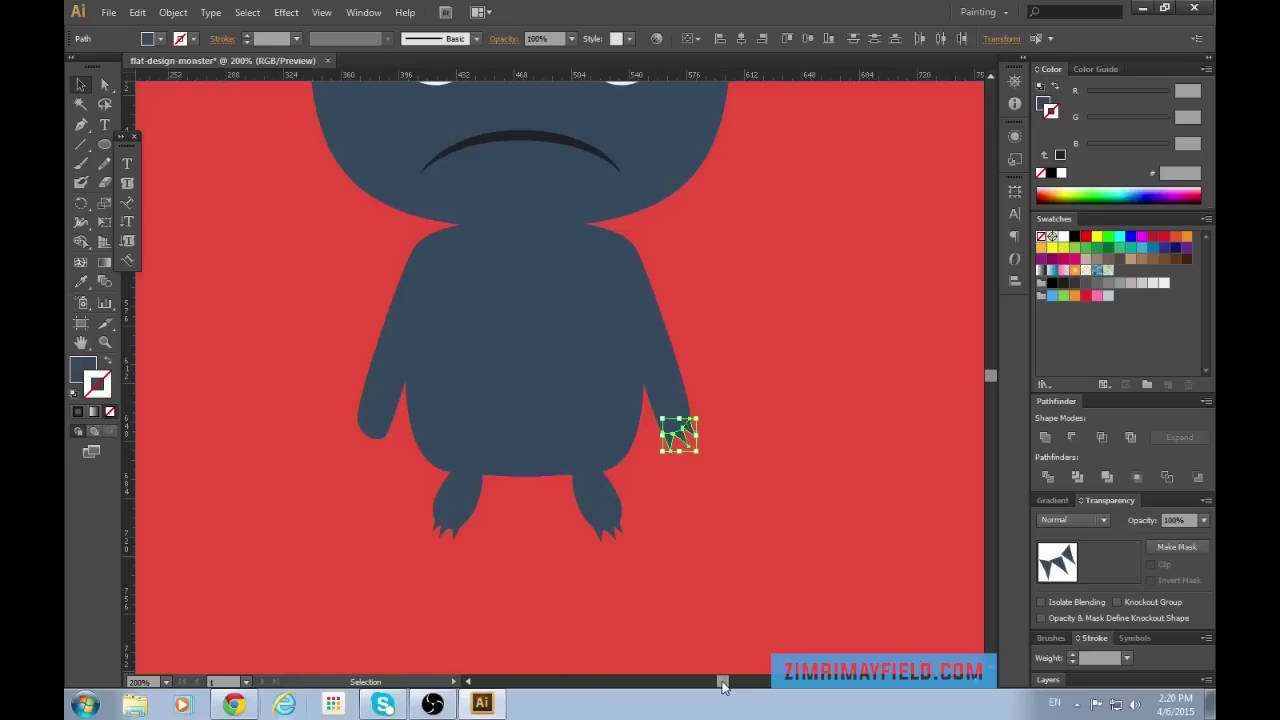
key("a")
key("ctrl+v")
key("v")
Reflect the pasted claws across the vertical axis.
right_click(563, 378)
mouse_move(652, 577)
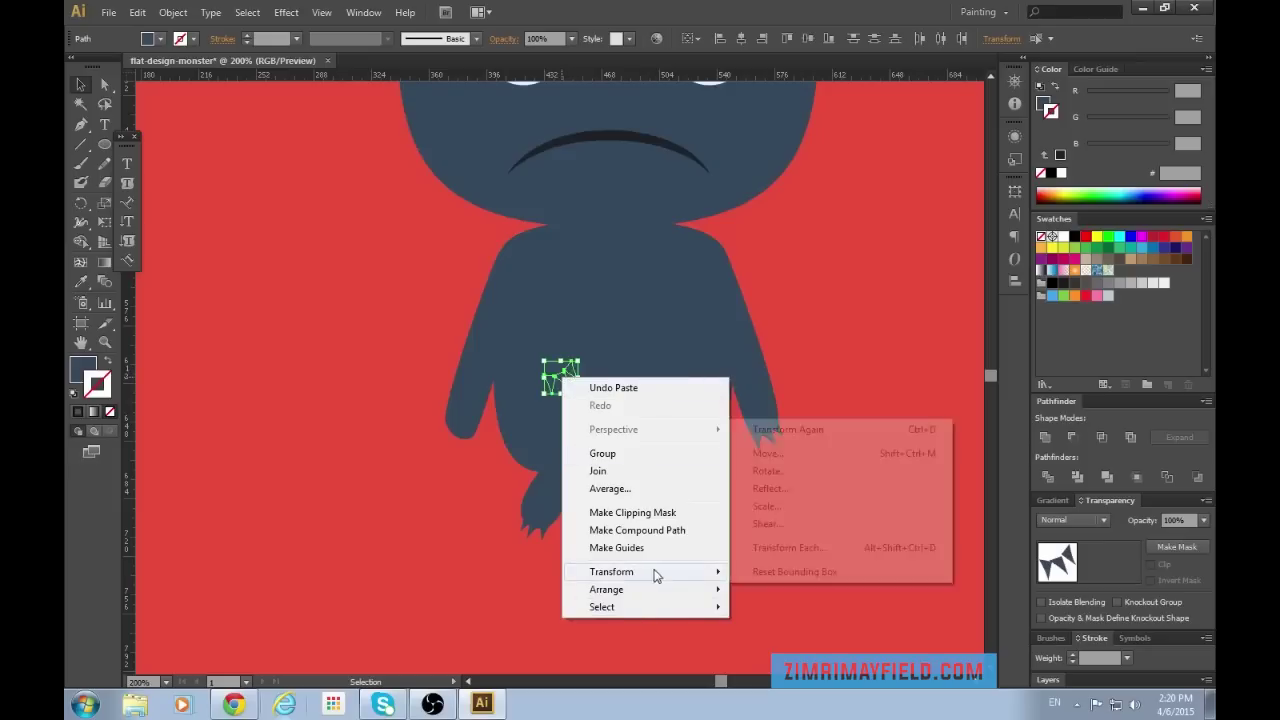
left_click(786, 489)
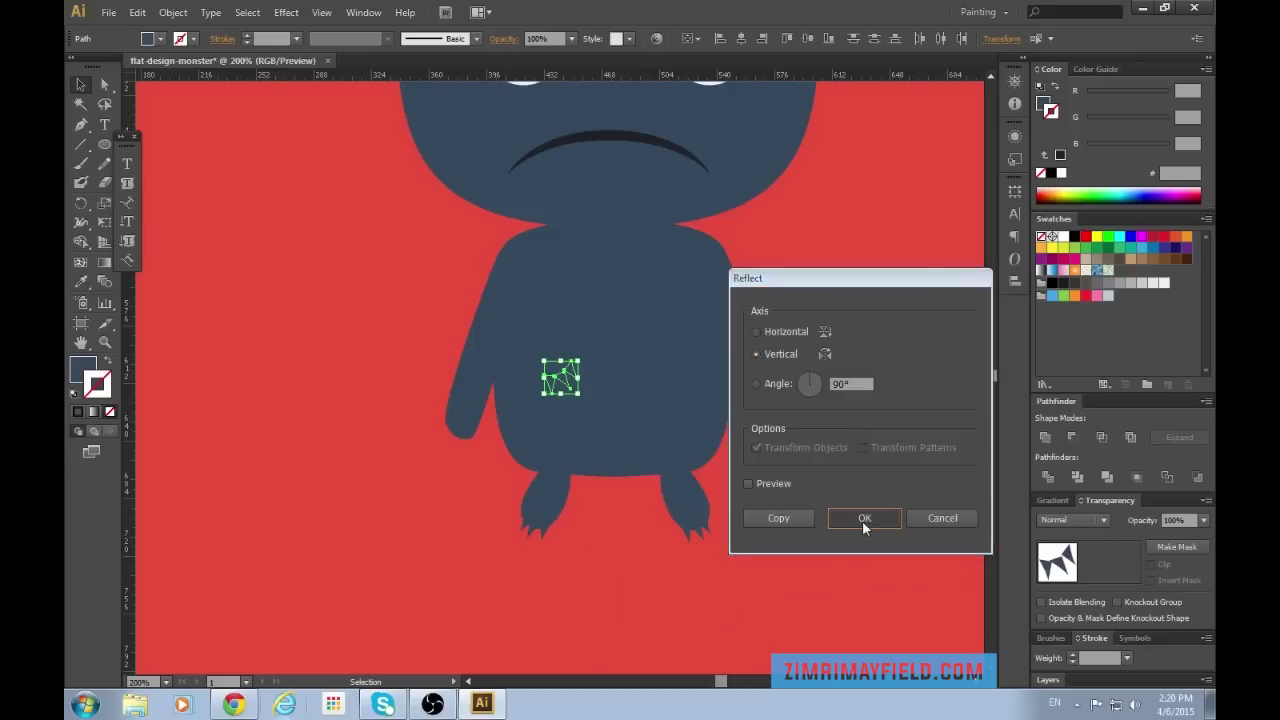
left_click(861, 519)
Try placing the mirrored claws on the end of the clawless arm, and undo the move.
scroll(632, 565, "down", 1)
key("ctrl+equal")
key("ctrl+equal")
key("ctrl+equal")
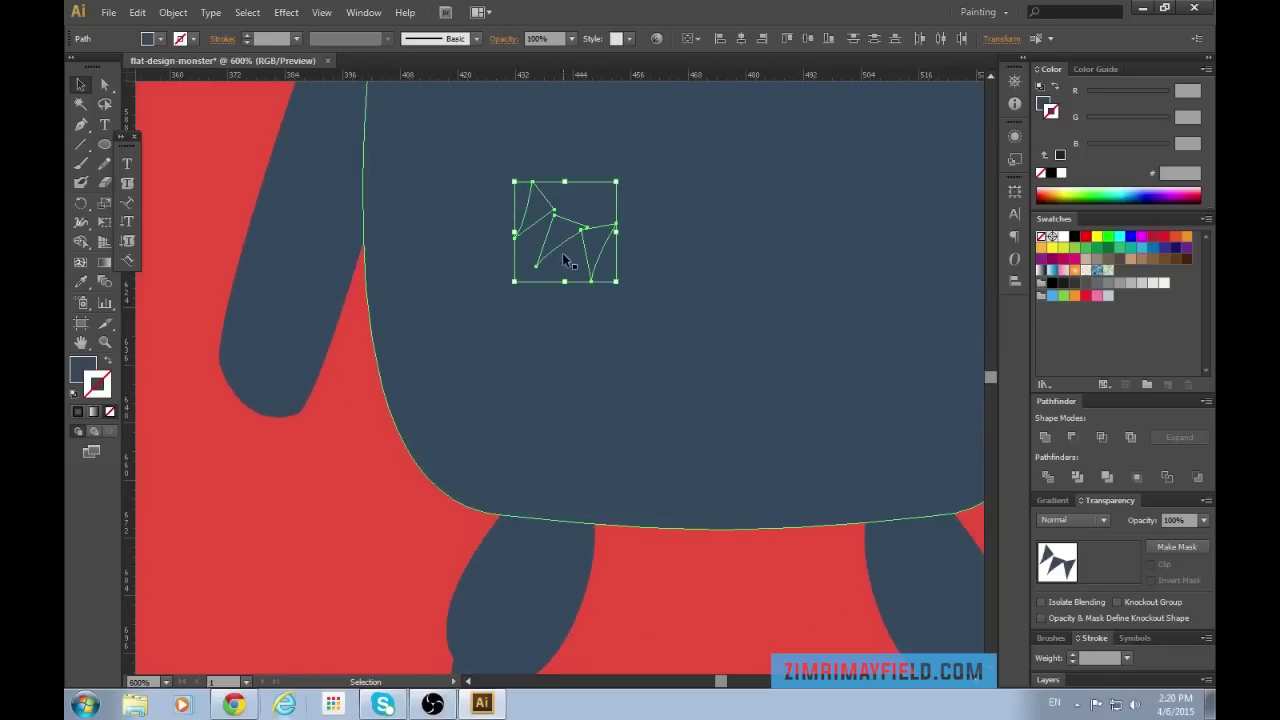
left_click_drag(565, 234, 252, 419)
left_click(431, 543)
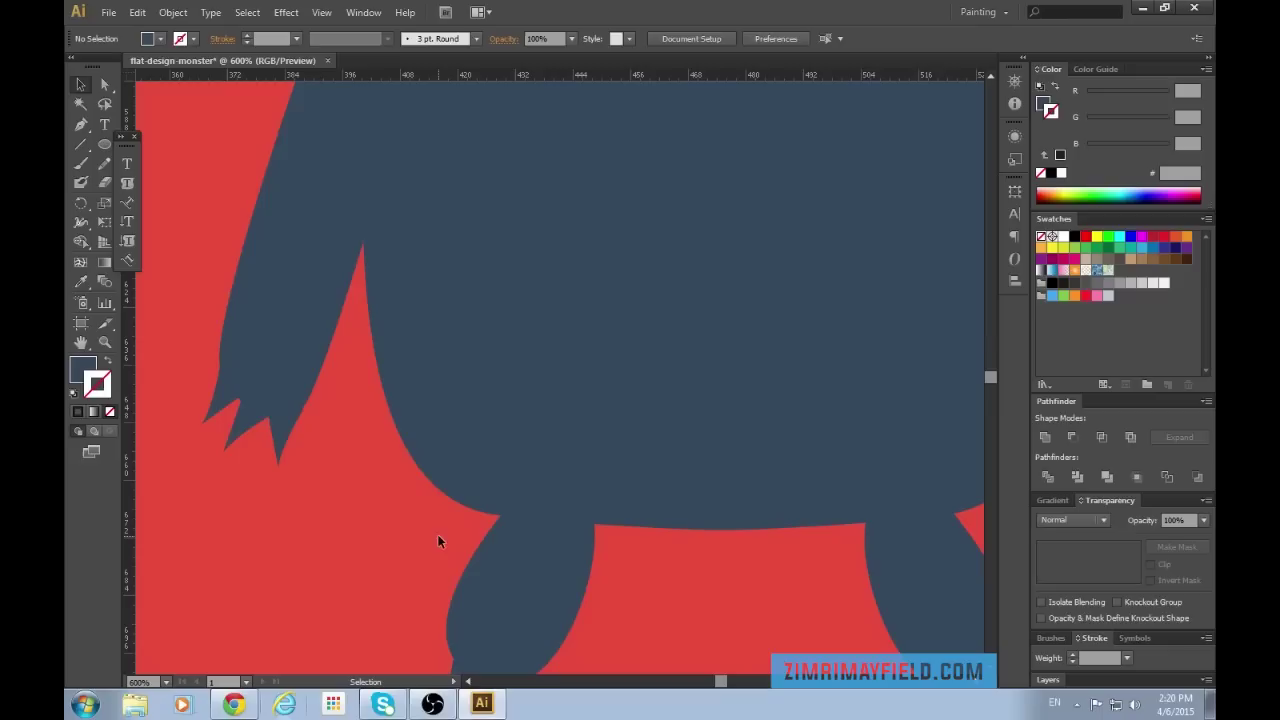
key("ctrl+equal")
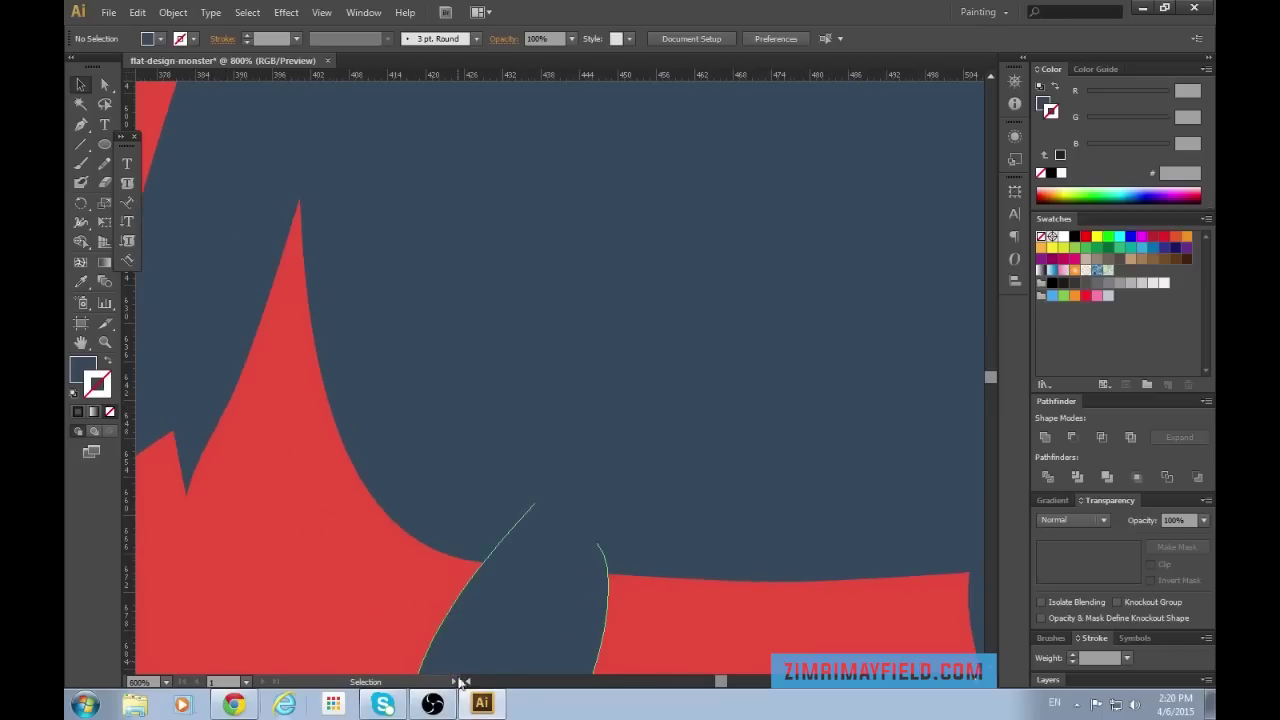
key("ctrl+z")
Move the mirrored claws onto the rounded end of the clawless arm and deselect them.
scroll(720, 679, "left", 3)
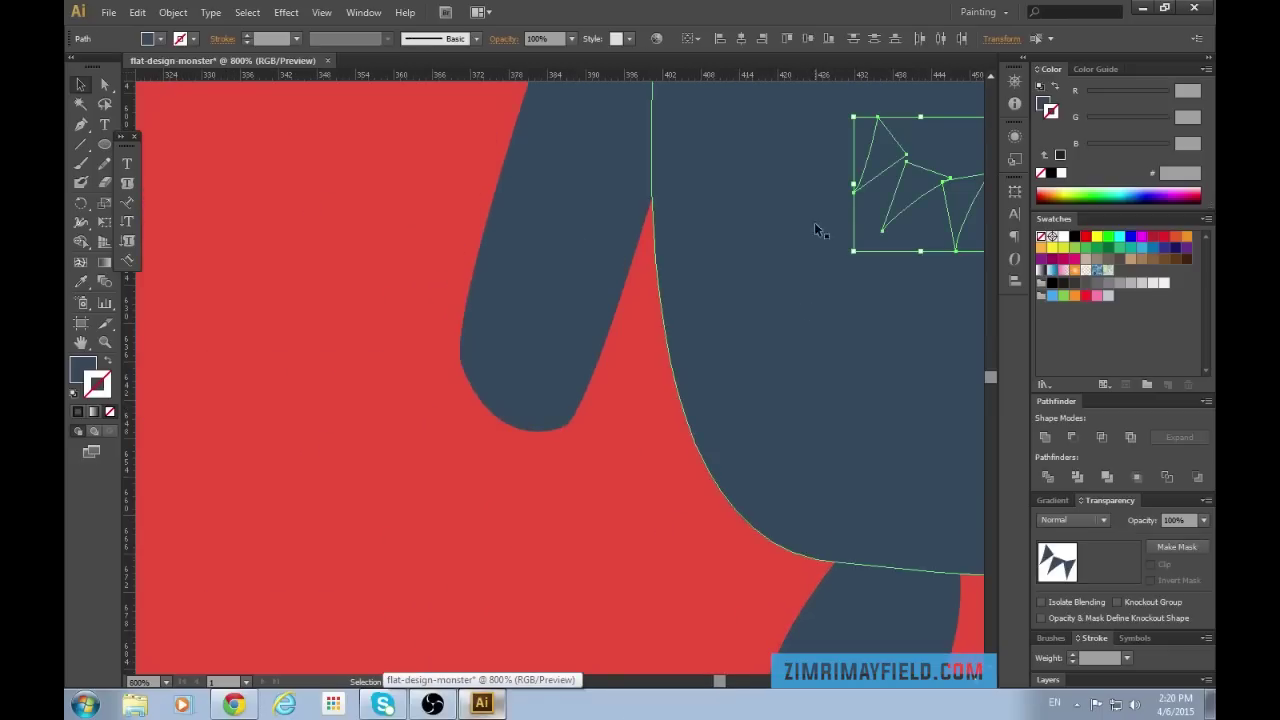
left_click_drag(893, 201, 492, 424)
left_click(711, 523)
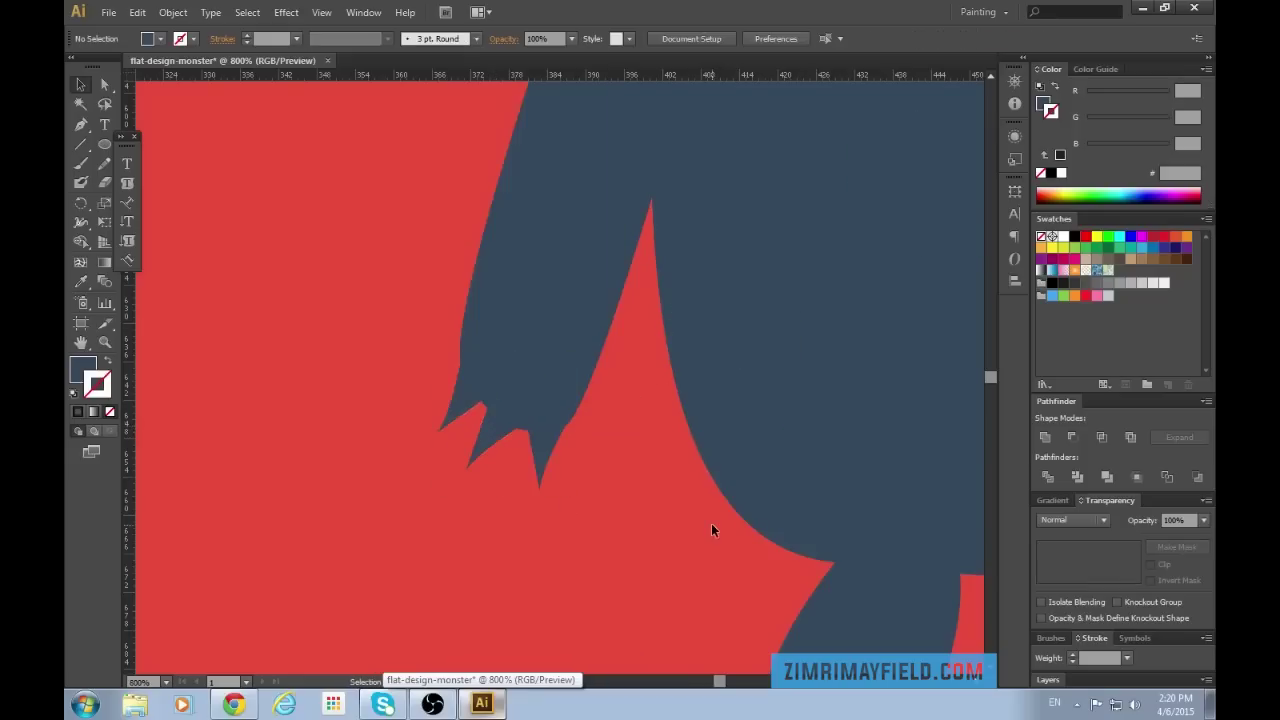
Examine the monster's overall figure and body with claws on both hands.
scroll(710, 523, "down", 5)
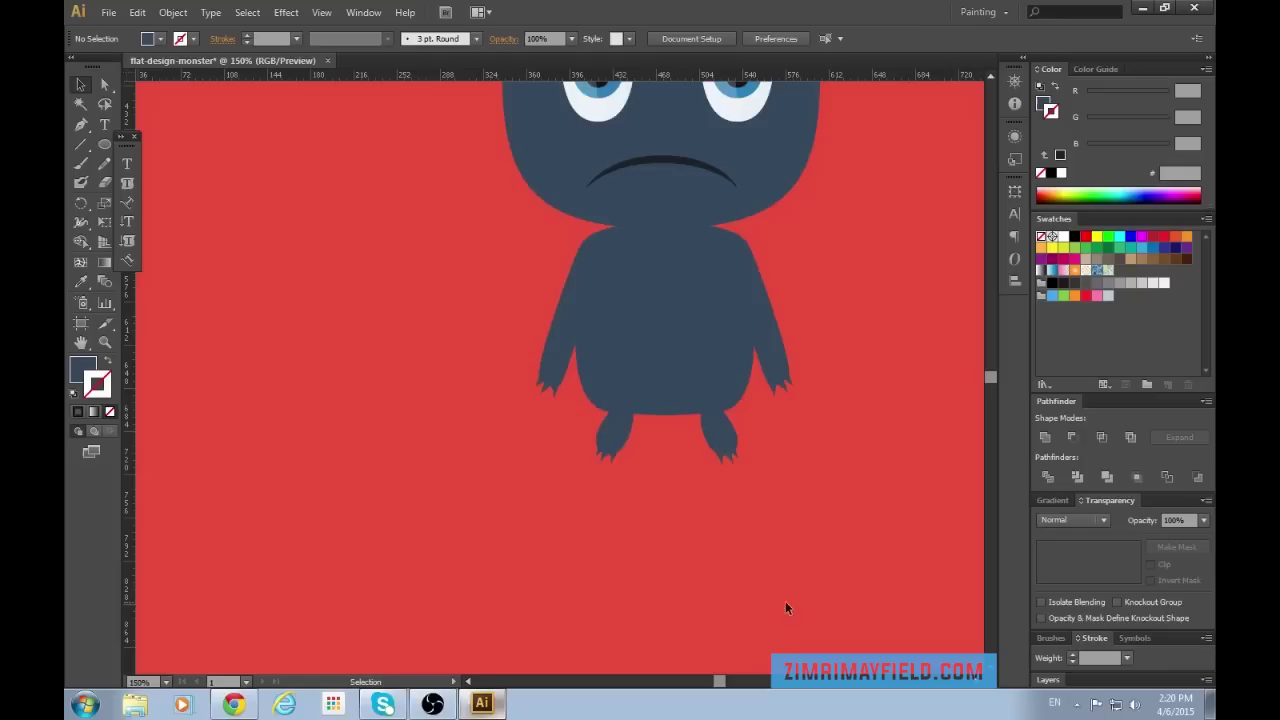
left_click_drag(718, 682, 721, 682)
scroll(720, 543, "up", 1)
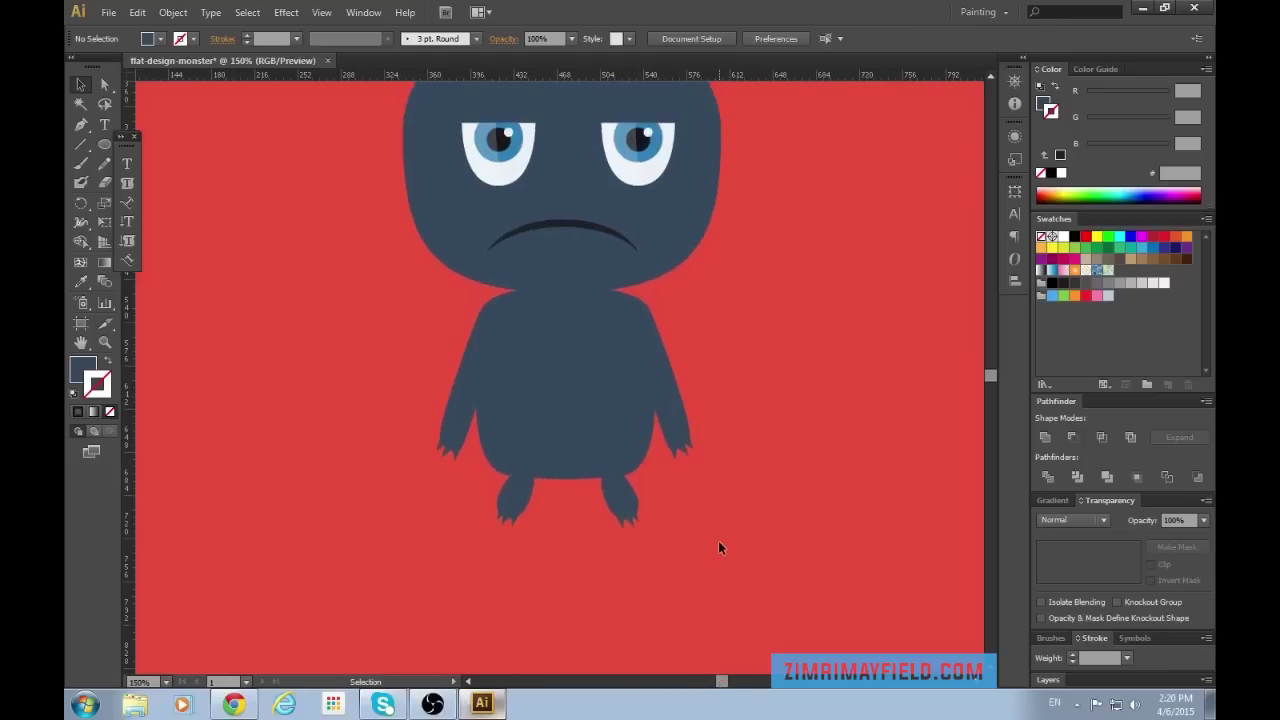
key("ctrl+minus")
scroll(718, 547, "up", 1)
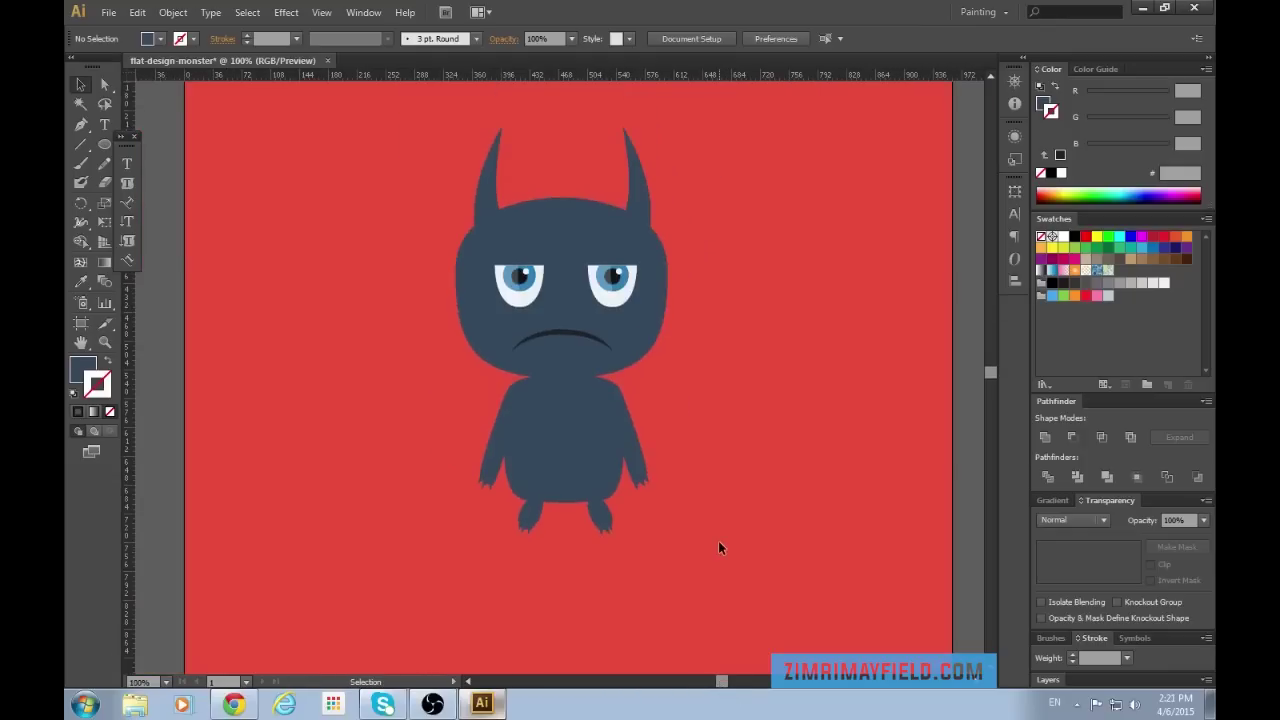
scroll(748, 534, "down", 1)
scroll(748, 534, "up", 3)
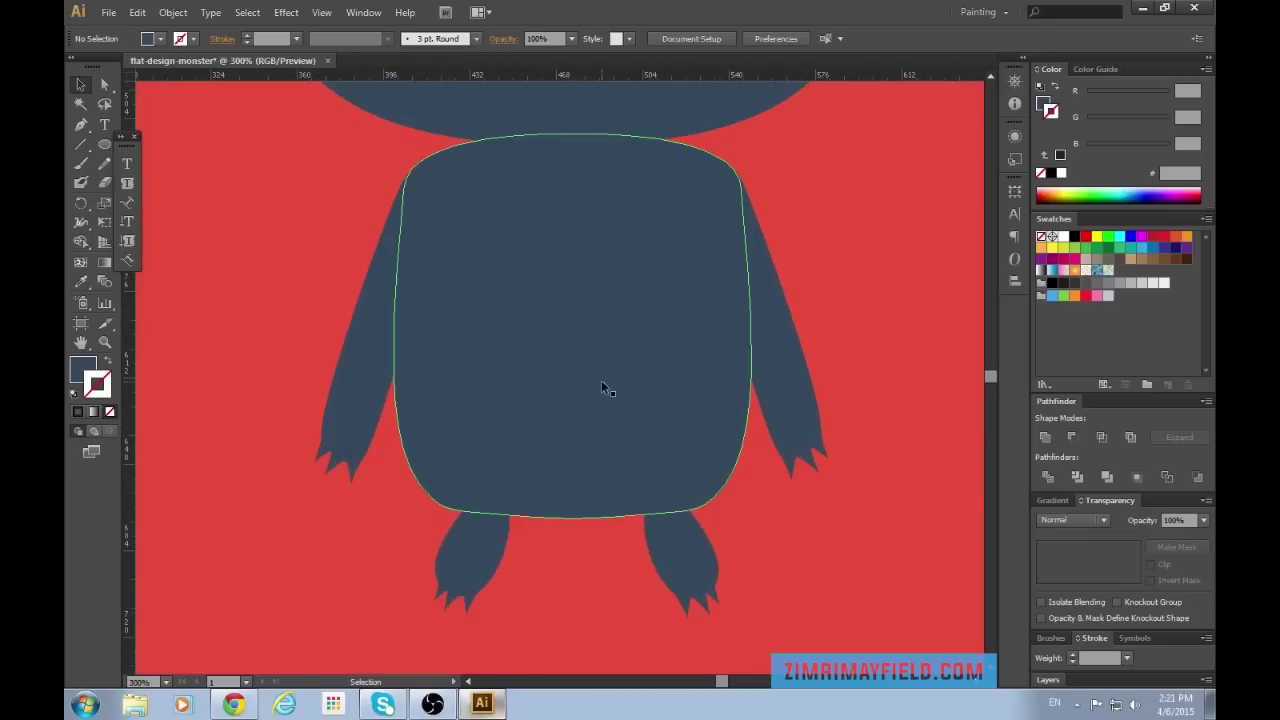
key("ctrl+plus")
key("ctrl+minus")
Draw a closed, rounded belly shape about 81 by 116 px with the Pen tool, from the neck down the torso.
scroll(949, 326, "up", 1)
key("p")
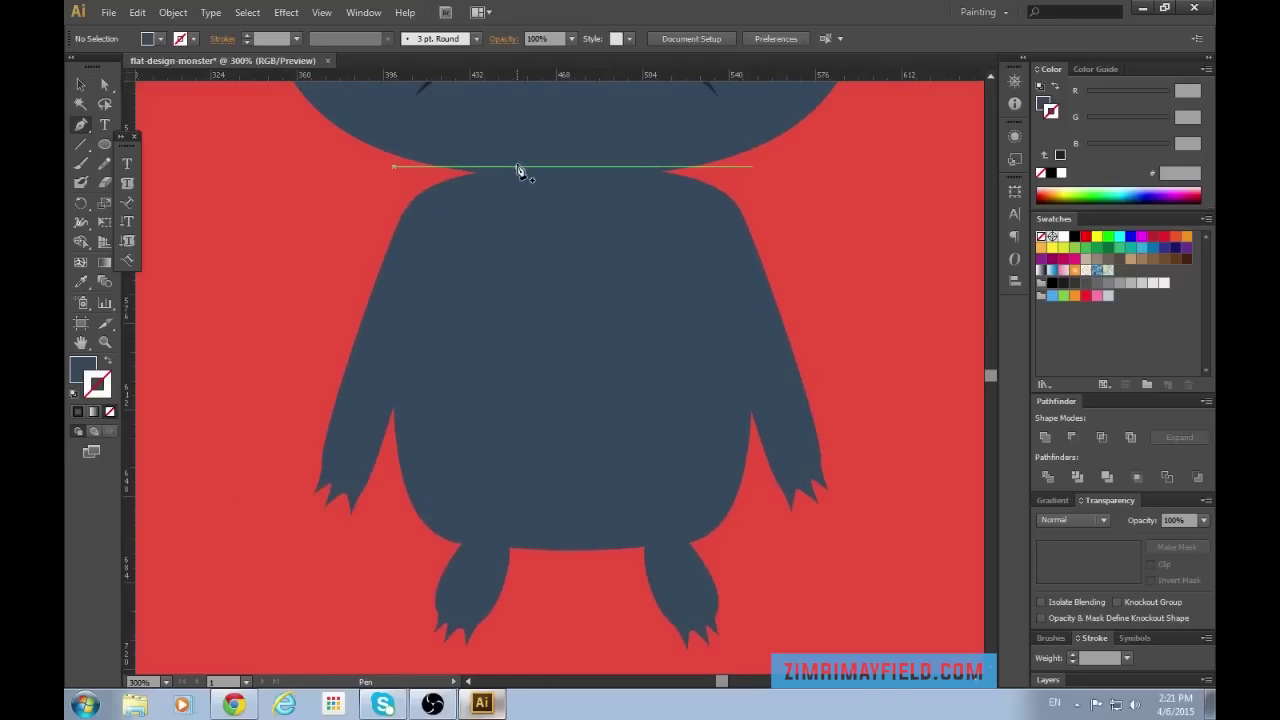
left_click(516, 166)
left_click(475, 324)
left_click_drag(477, 343, 481, 388)
left_click_drag(478, 403, 475, 414)
left_click(567, 446, "shift")
left_click_drag(567, 446, 653, 432)
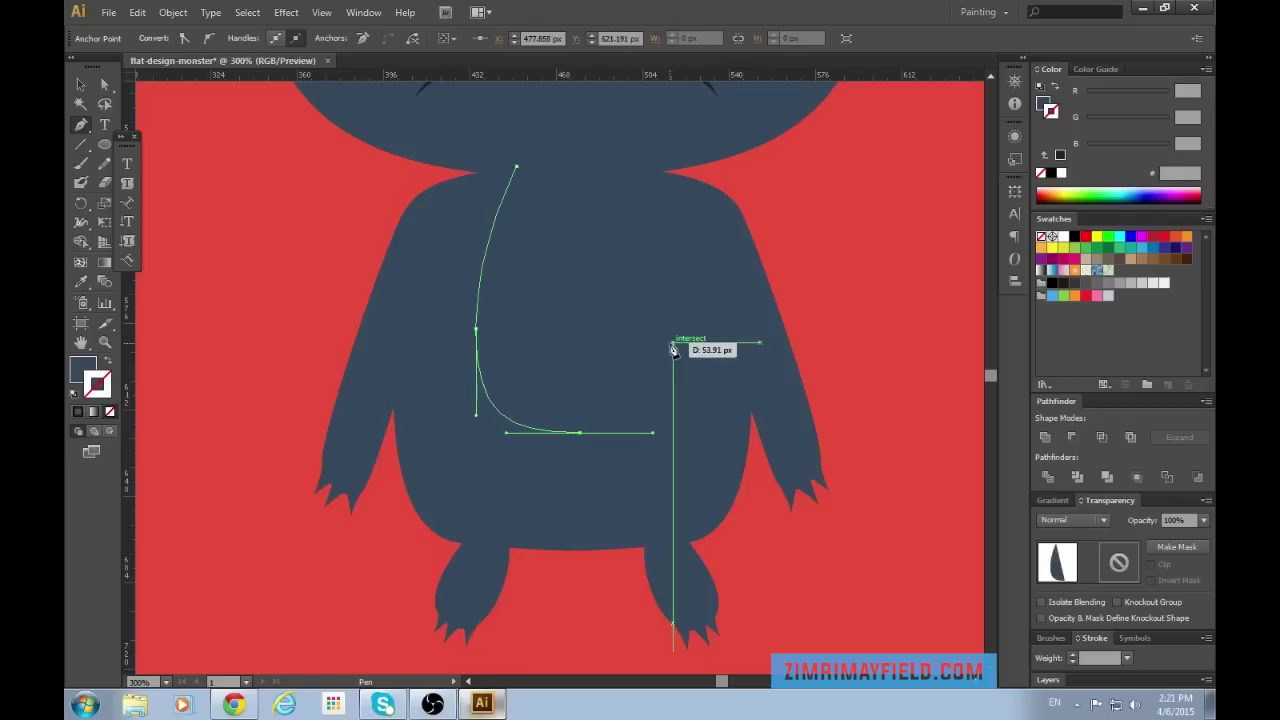
left_click_drag(671, 341, 671, 280)
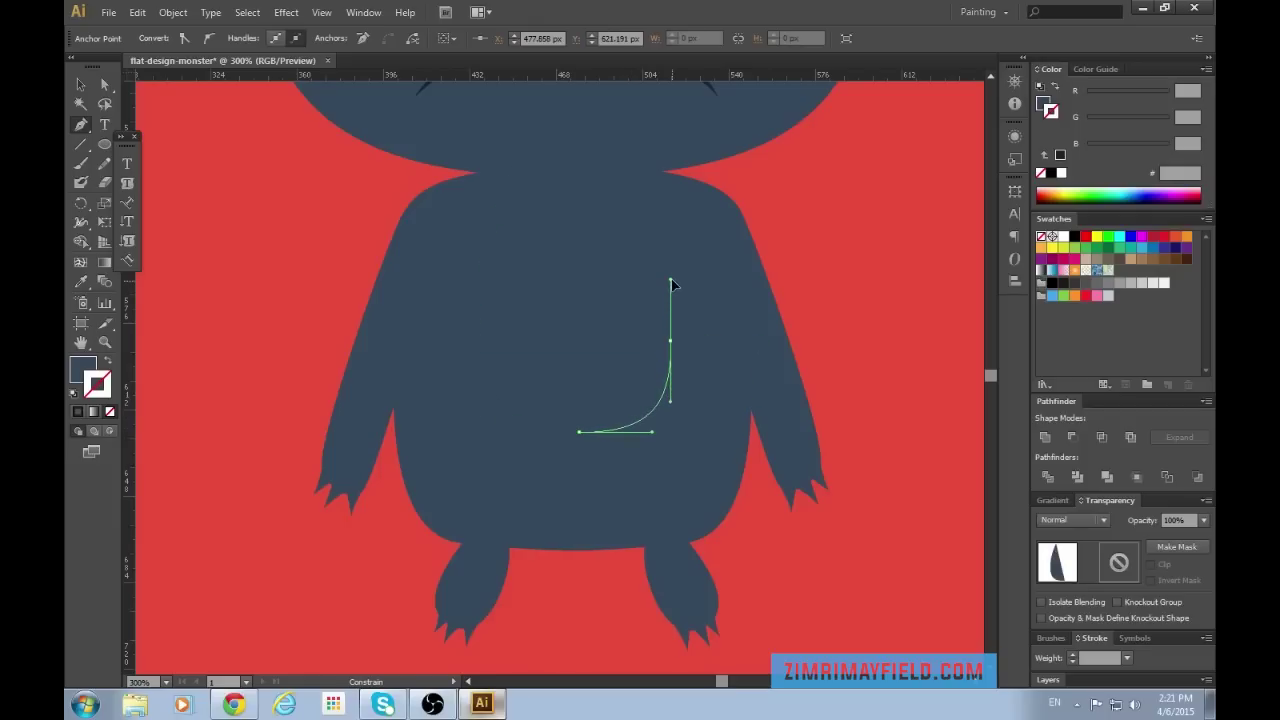
left_click_drag(629, 156, 631, 158)
left_click_drag(516, 166, 484, 189)
key("v")
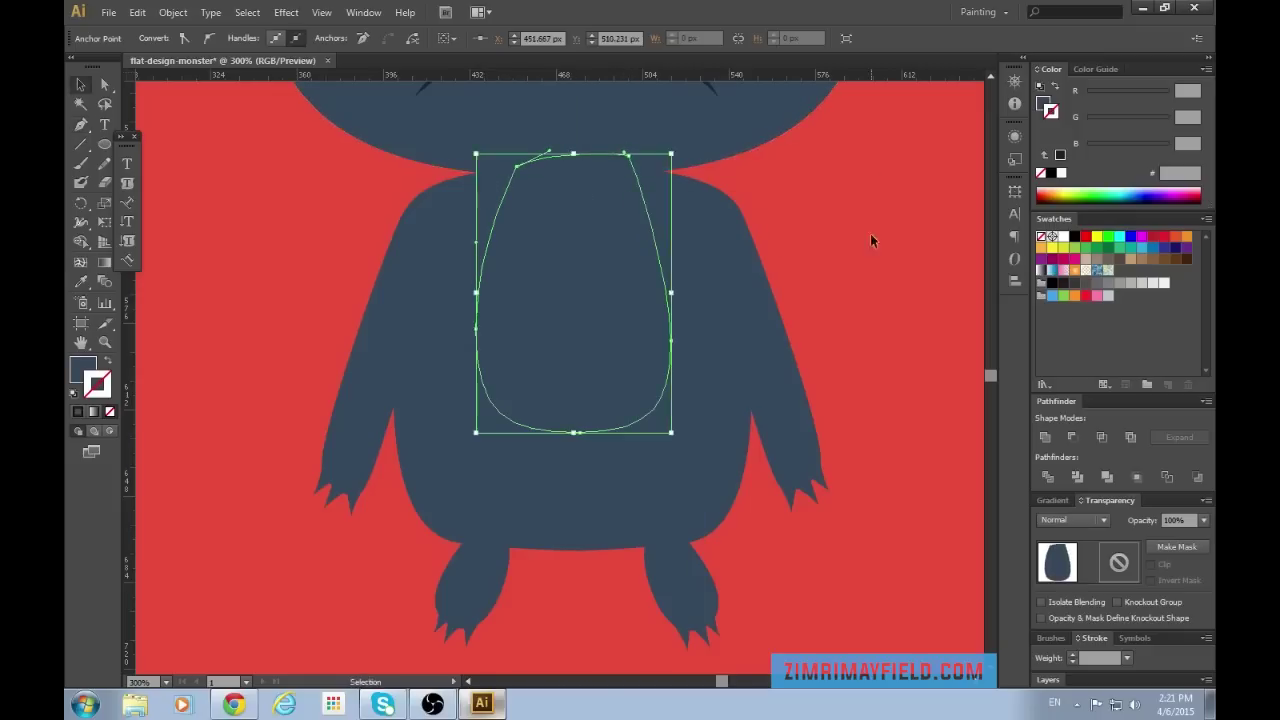
left_click(863, 236)
Select the belly shape and fill it with the near-black colour sampled from the eye's pupil.
scroll(868, 405, "up", 1)
left_click(581, 395)
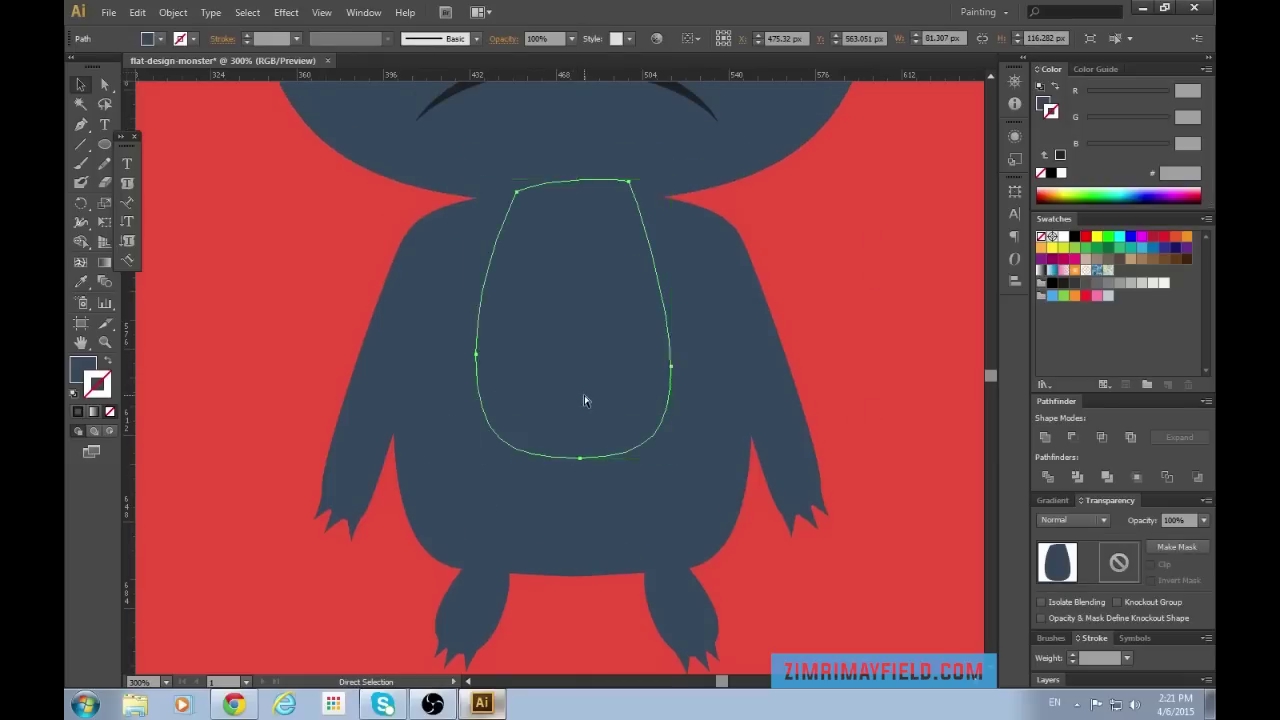
key("ctrl+minus")
key("ctrl+minus")
key("ctrl+minus")
key("ctrl+minus")
scroll(585, 396, "up", 5)
scroll(585, 396, "down", 5)
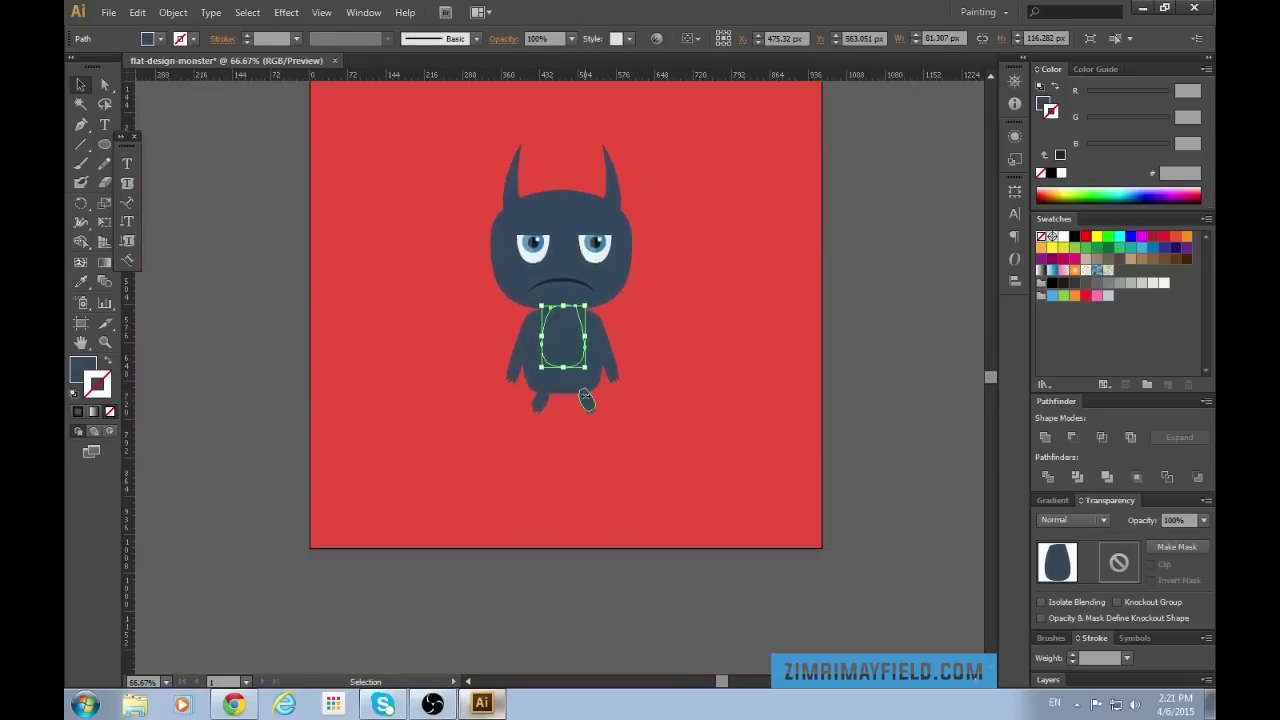
scroll(585, 396, "up", 3)
key("ctrl+plus")
key("ctrl+plus")
key("ctrl+plus")
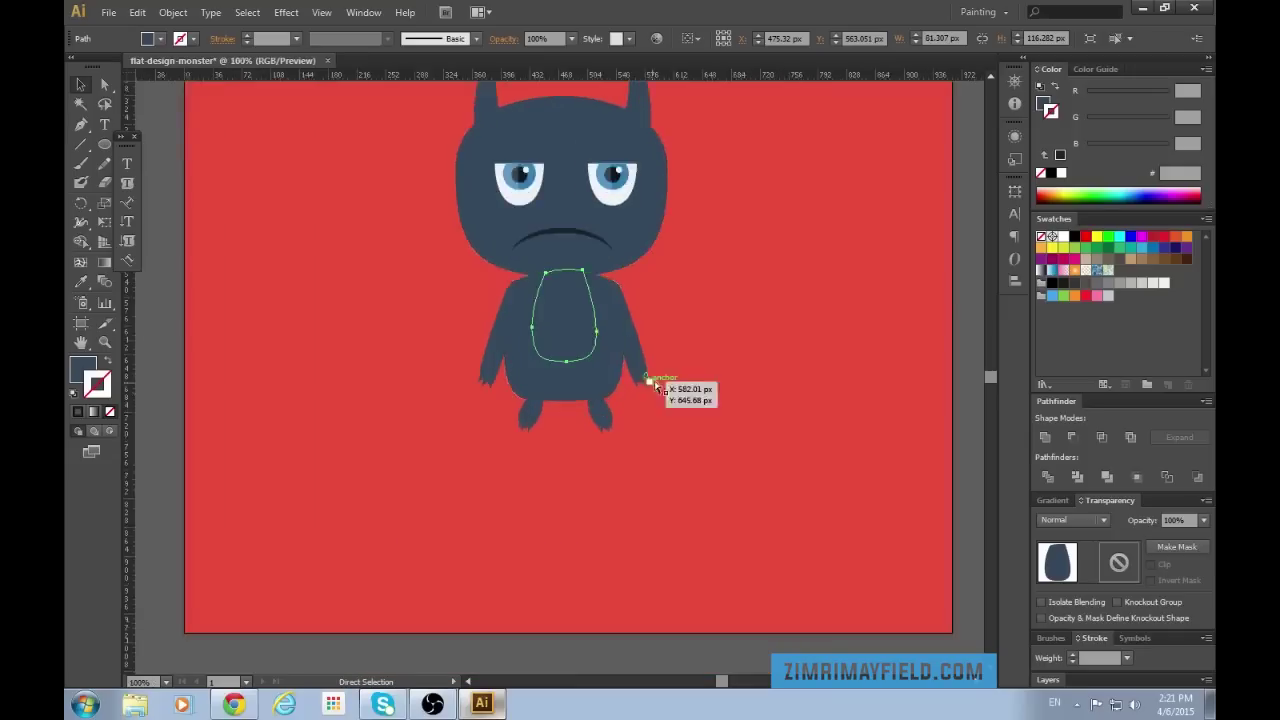
scroll(686, 336, "up", 1)
scroll(686, 336, "up", 1)
key("i")
left_click(674, 176)
key("v")
Set the belly shape's fill colour to #1e1e1e and deselect it.
left_click(83, 370)
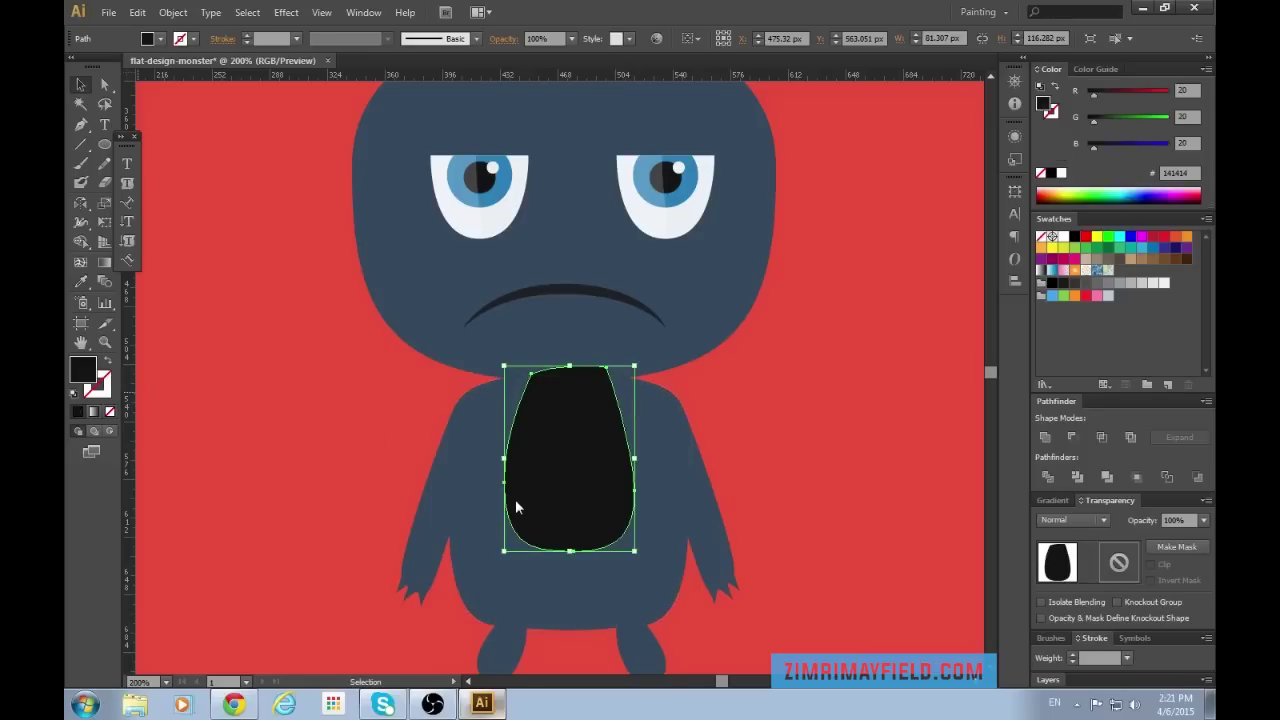
left_click(615, 536)
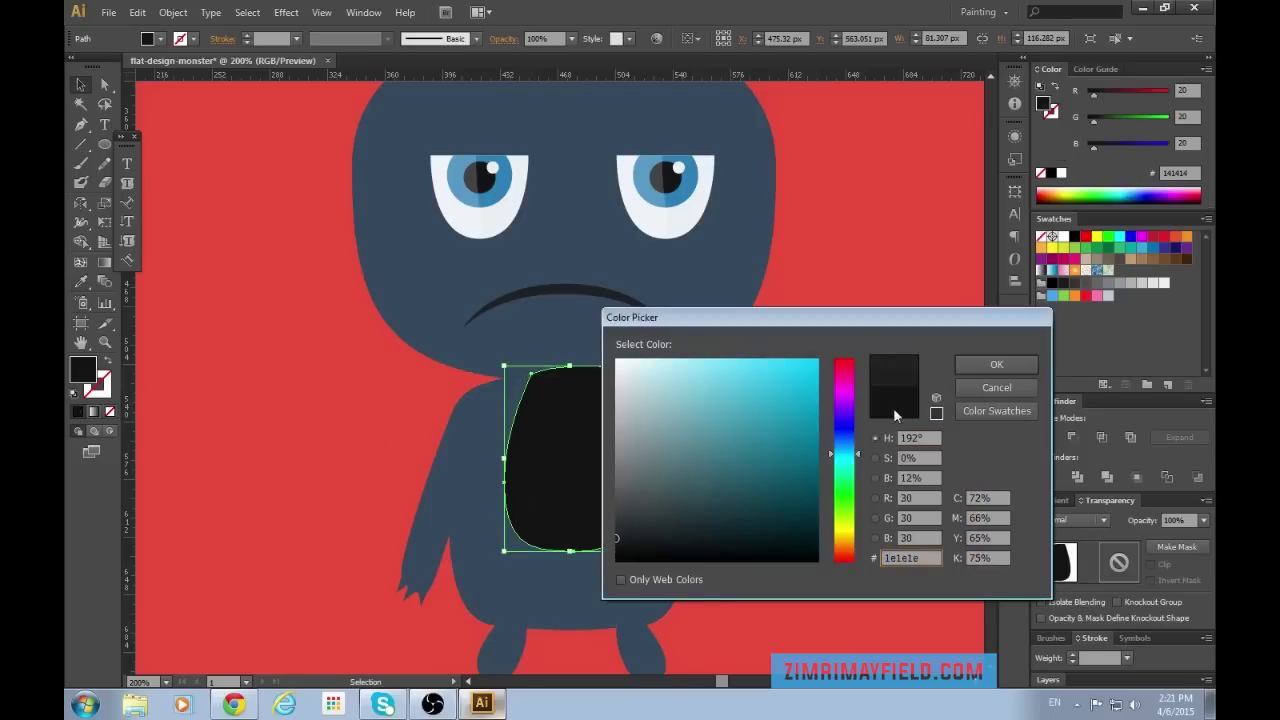
left_click(965, 367)
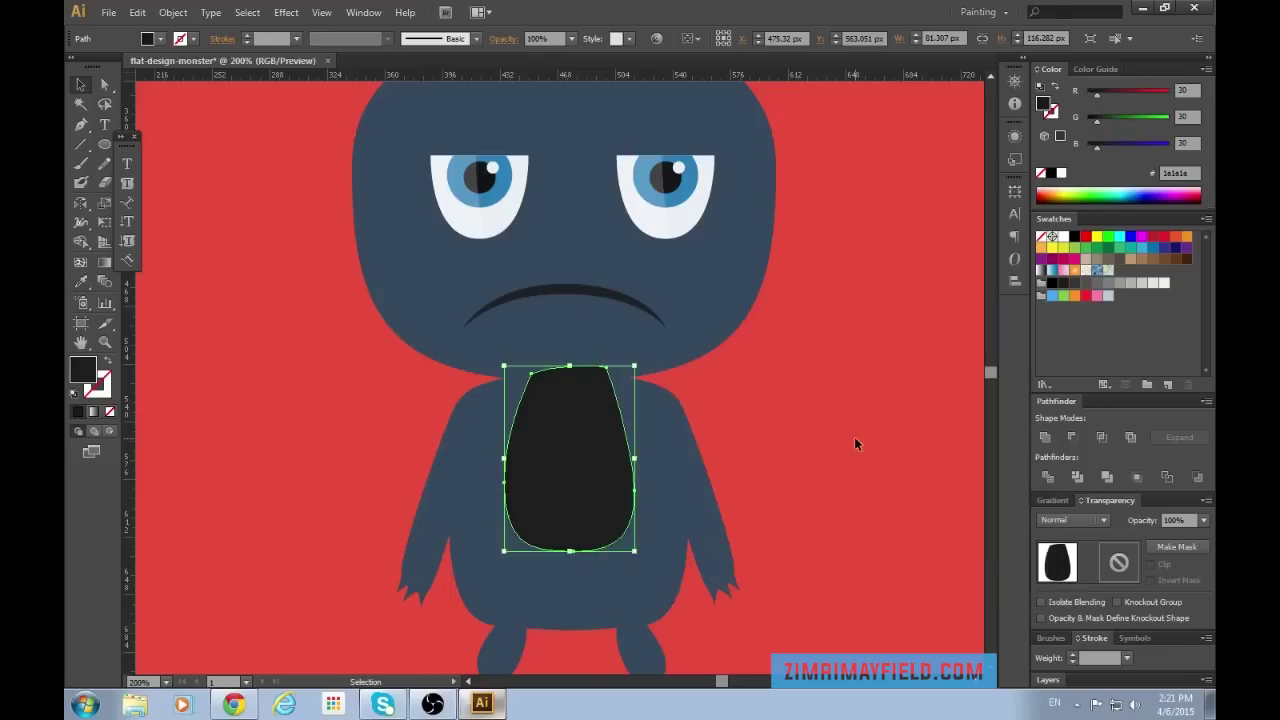
left_click(854, 436)
Select the head with its horns, eyes and mouth, and bring it in front of the belly shape.
left_click(694, 355)
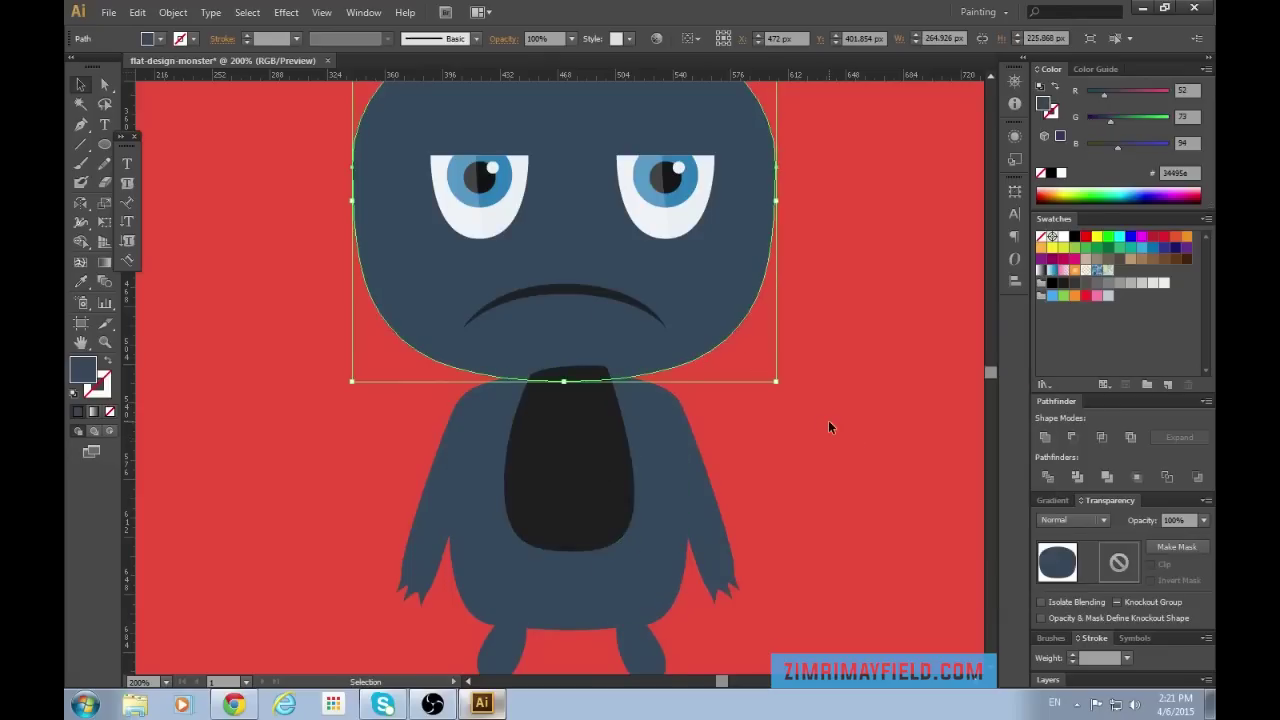
scroll(828, 427, "up", 3)
left_click_drag(252, 132, 842, 484)
key("ctrl")
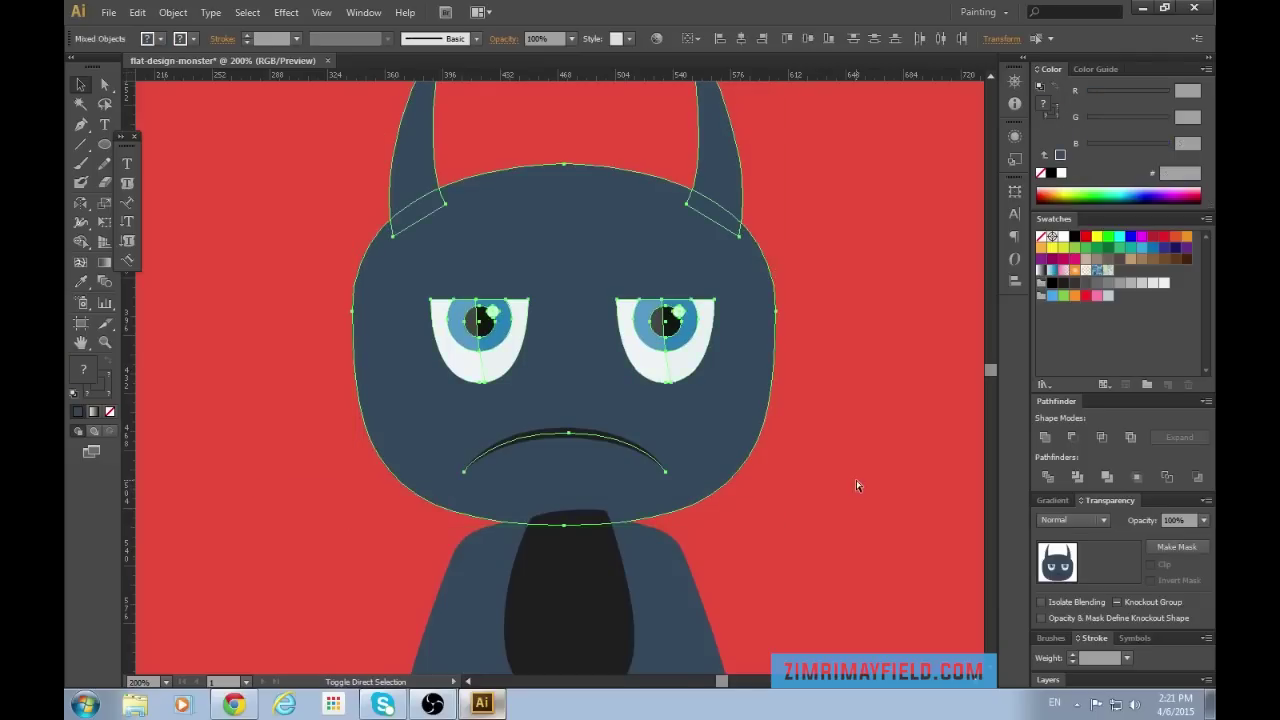
left_click(855, 504)
Examine the dark belly against the head and the rest of the monster.
scroll(856, 587, "down", 3)
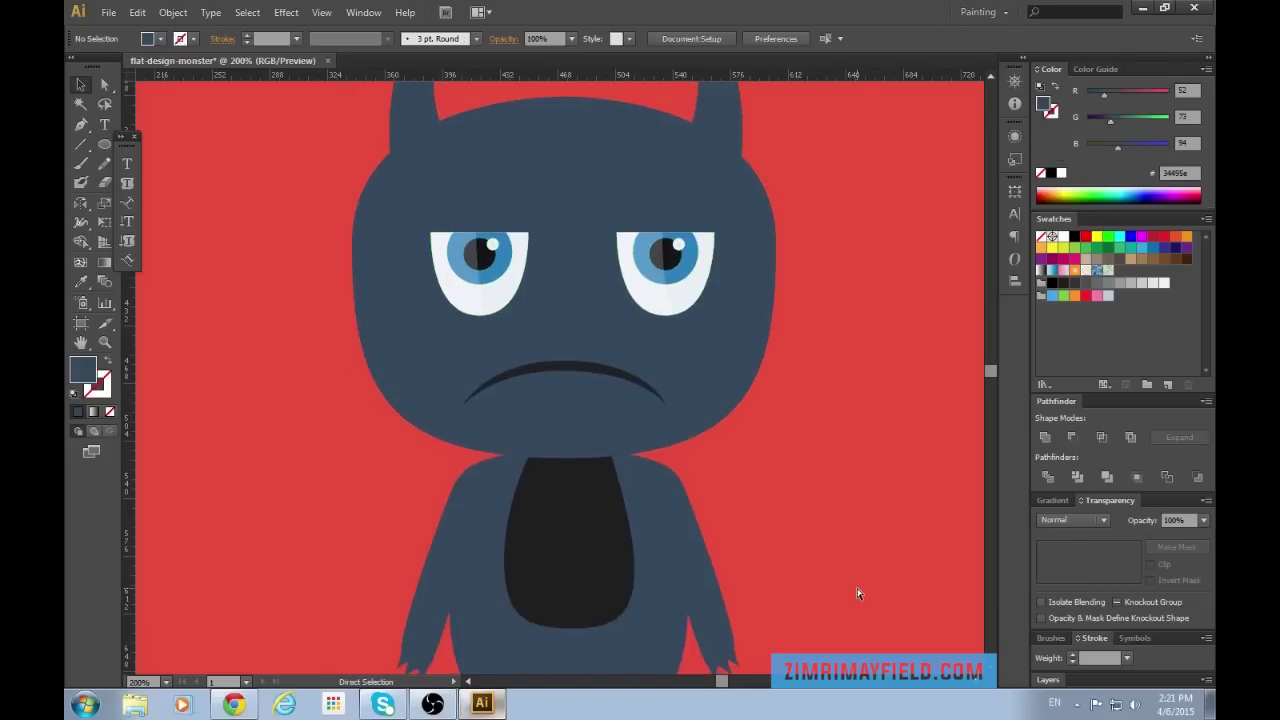
key("ctrl+plus")
key("ctrl+minus")
key("ctrl+minus")
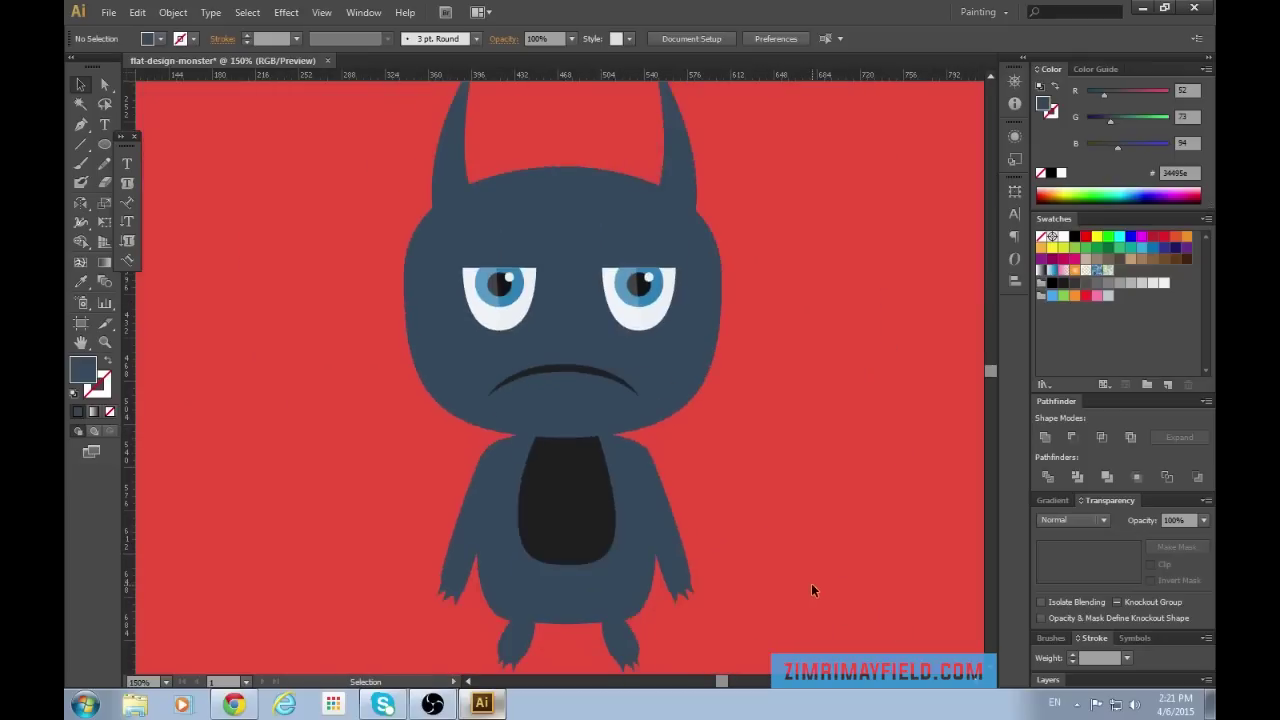
key("ctrl+minus")
key("ctrl+minus")
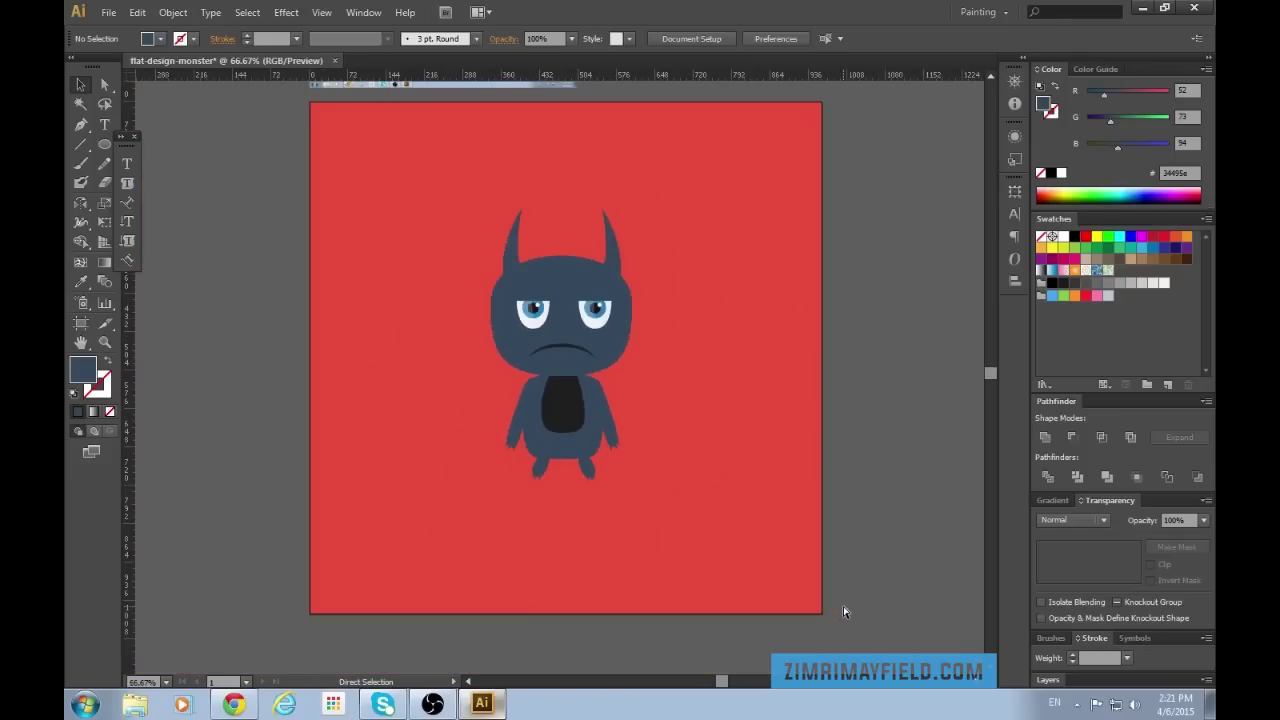
key("ctrl+plus")
key("ctrl+plus")
key("ctrl+plus")
Set the belly shape's fill colour to #303030.
left_click(529, 490)
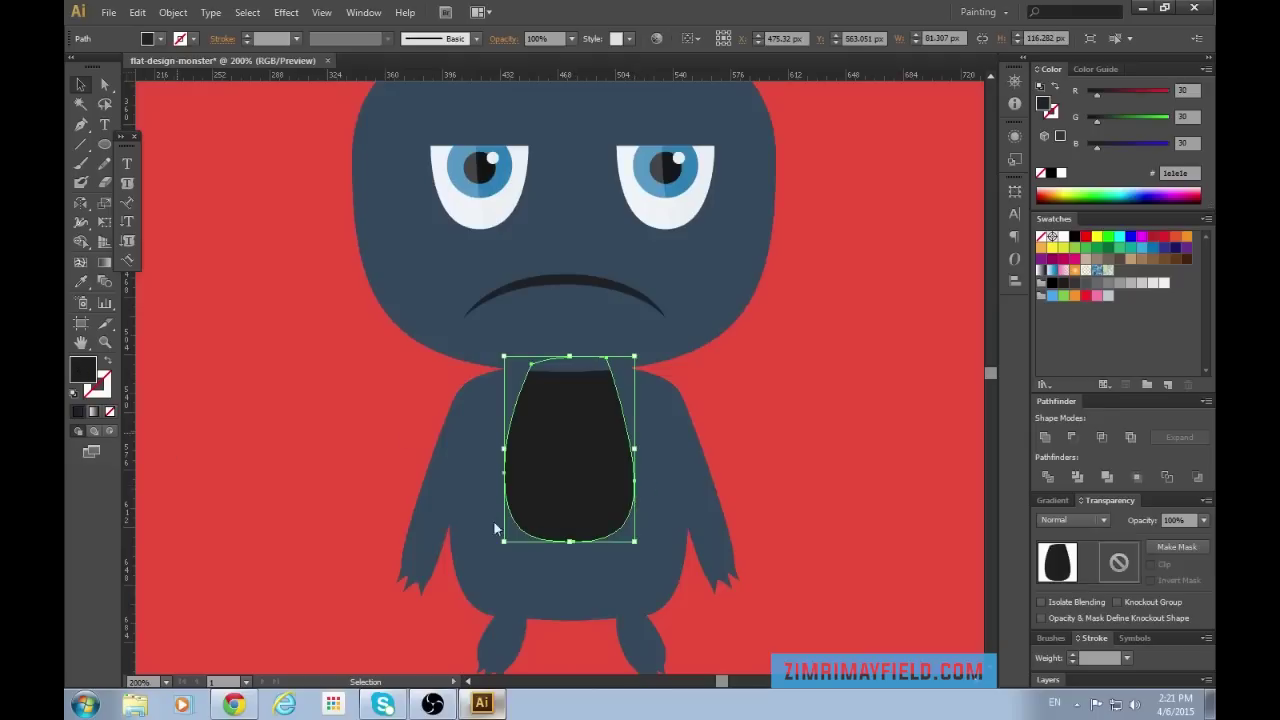
left_click(618, 535)
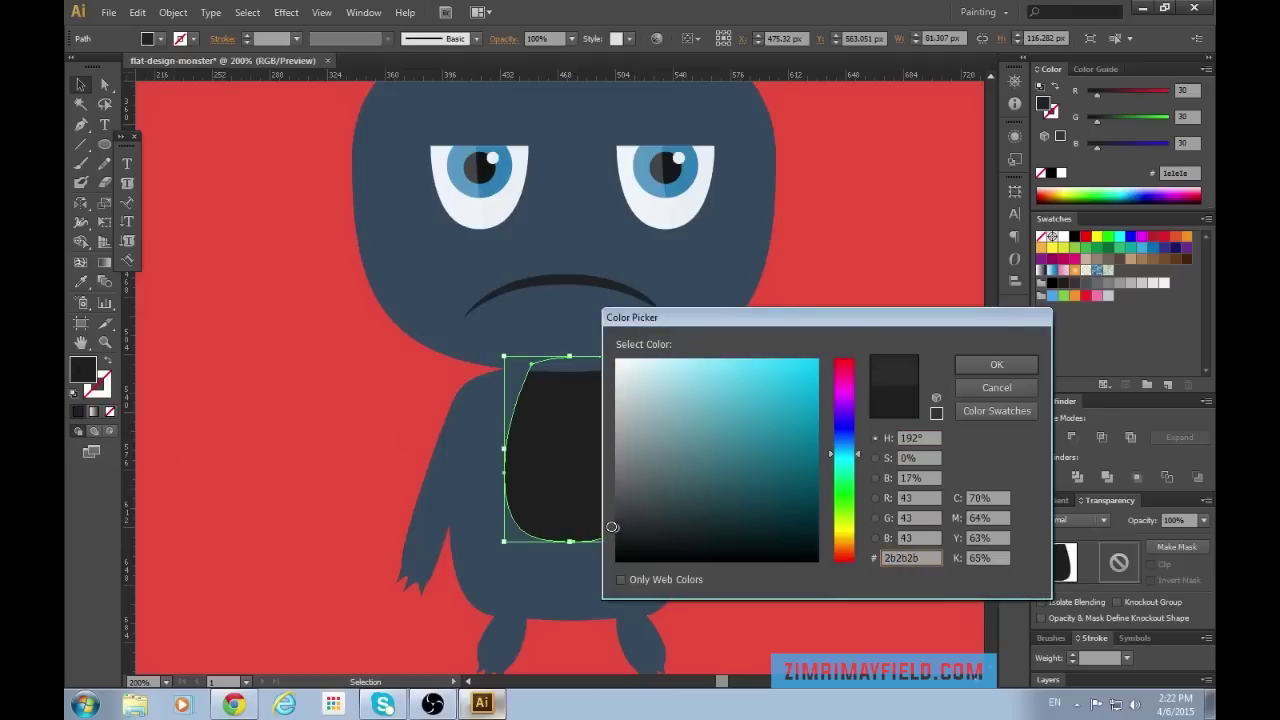
left_click(990, 364)
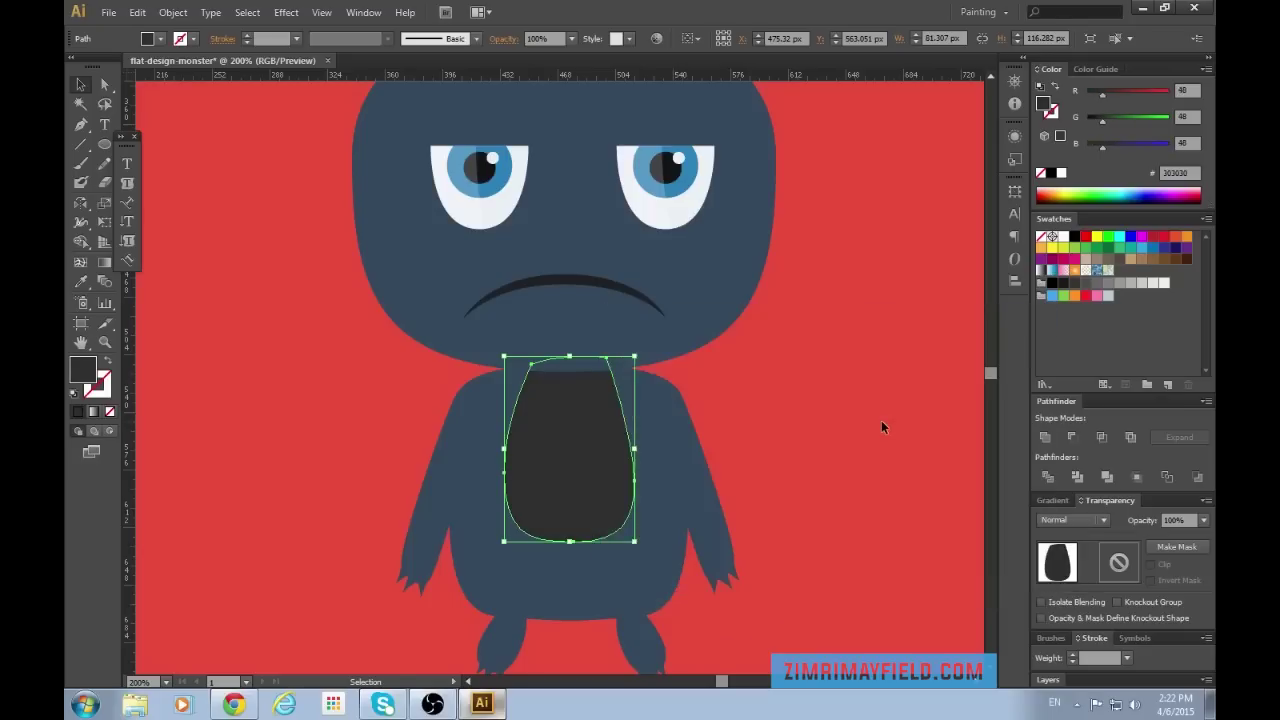
Widen the dark belly shape evenly about its centre to about 101 px.
left_click(914, 461)
key("ctrl+minus")
key("ctrl+minus")
key("ctrl+minus")
key("ctrl+plus")
key("ctrl+plus")
key("ctrl+plus")
key("ctrl+plus")
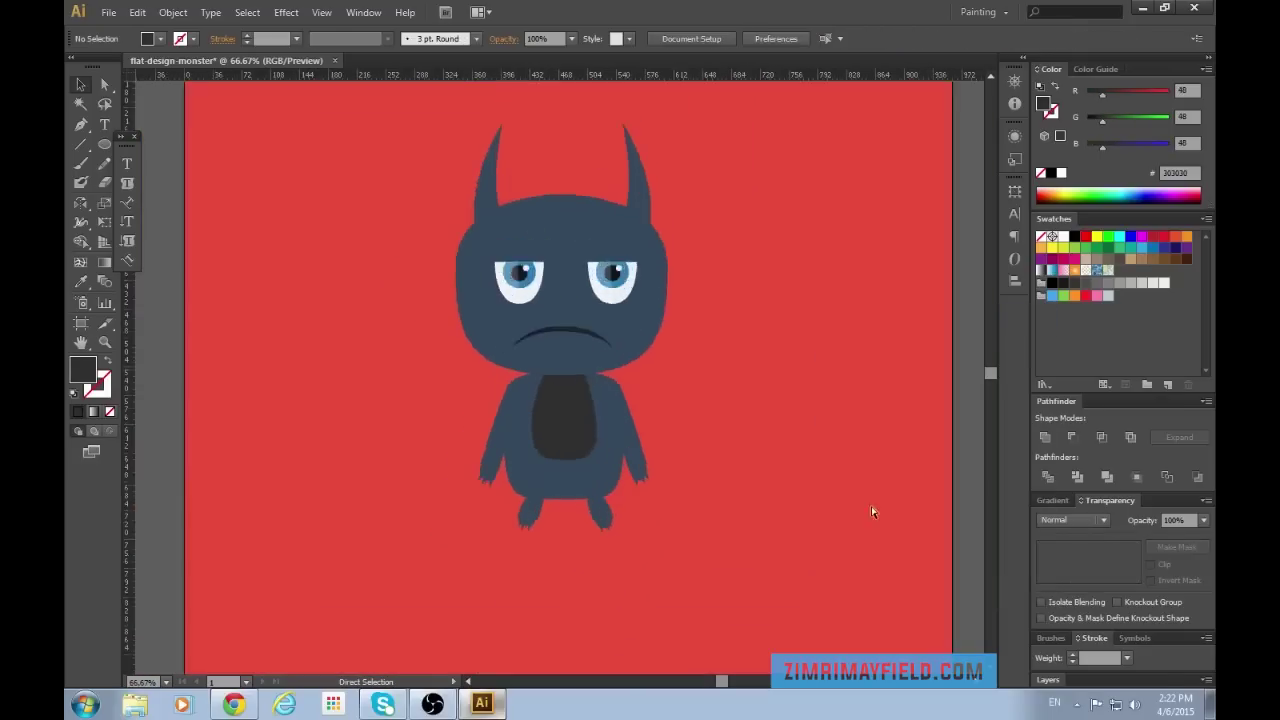
left_click(653, 456)
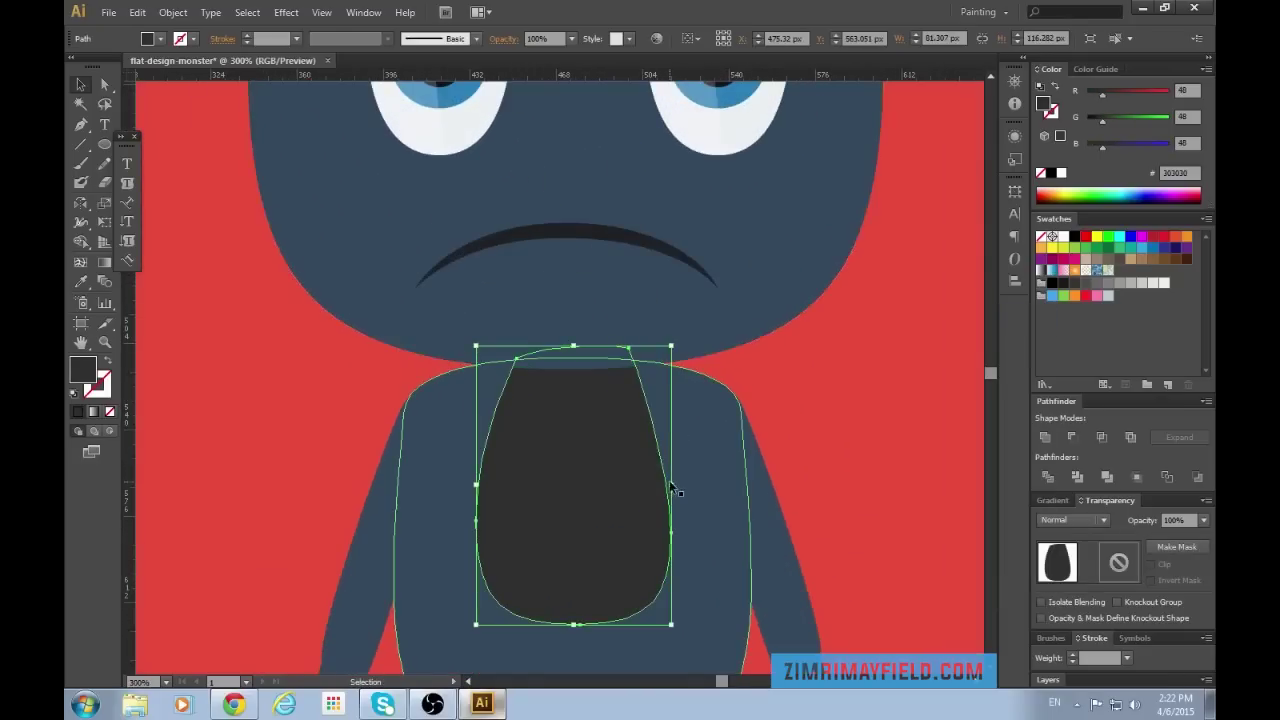
left_click_drag(671, 484, 695, 484)
scroll(848, 525, "down", 3)
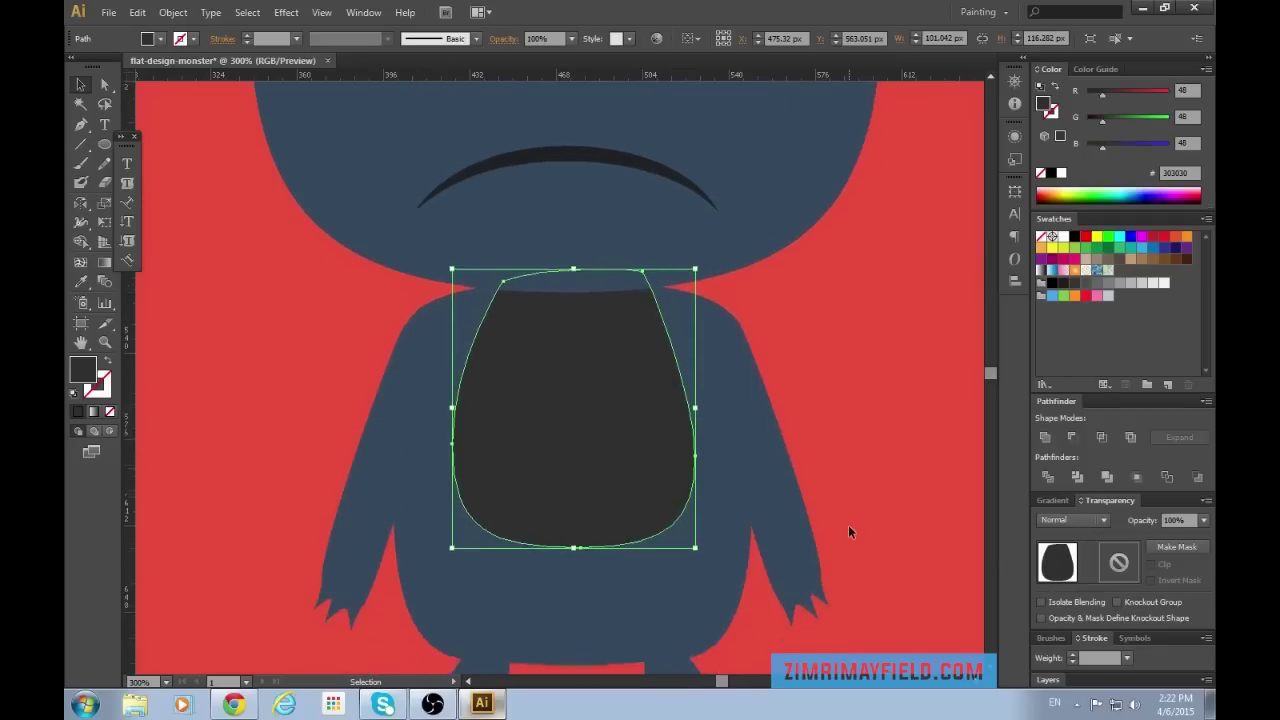
Pull the belly shape's bottom anchor point down to lengthen its lower curve, and deselect the shape.
key("a")
left_click_drag(580, 541, 580, 586)
left_click(893, 492)
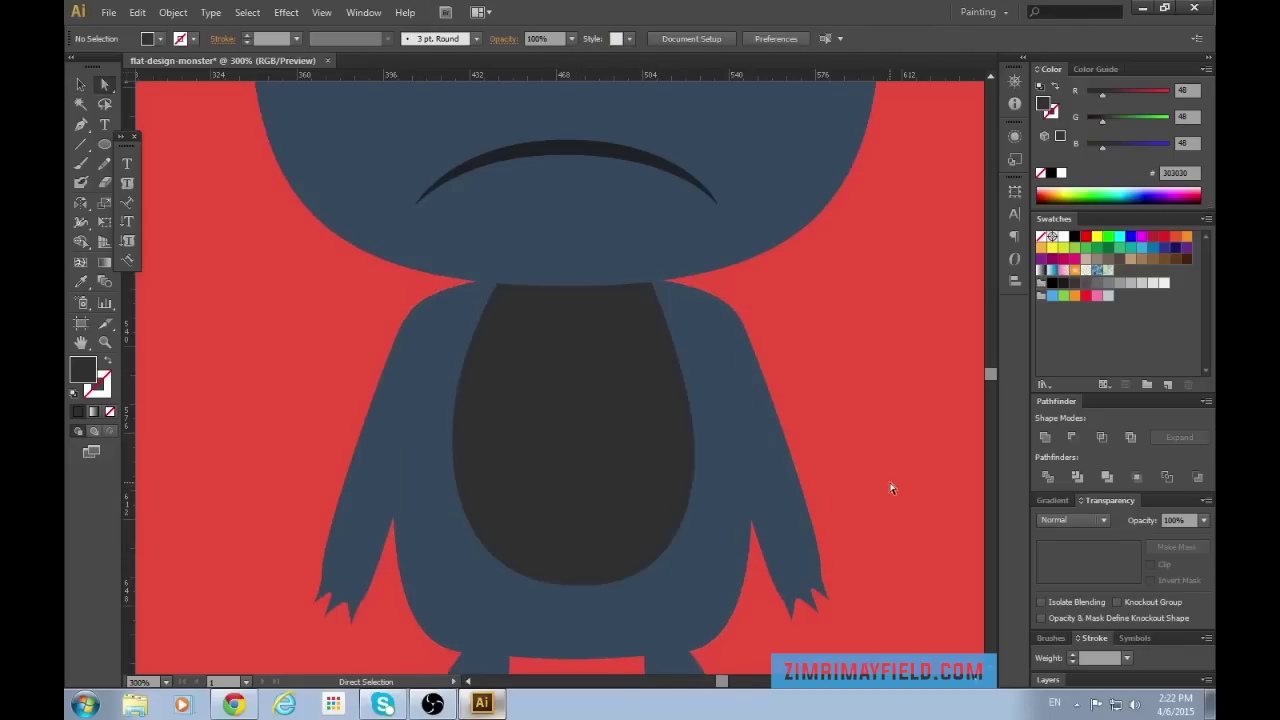
Move the belly shape's two upper corner points inward to narrow its top beneath the head, and deselect it.
key("ctrl+minus")
key("ctrl+minus")
key("ctrl+minus")
key("ctrl+minus")
key("ctrl+plus")
key("ctrl+plus")
key("ctrl+plus")
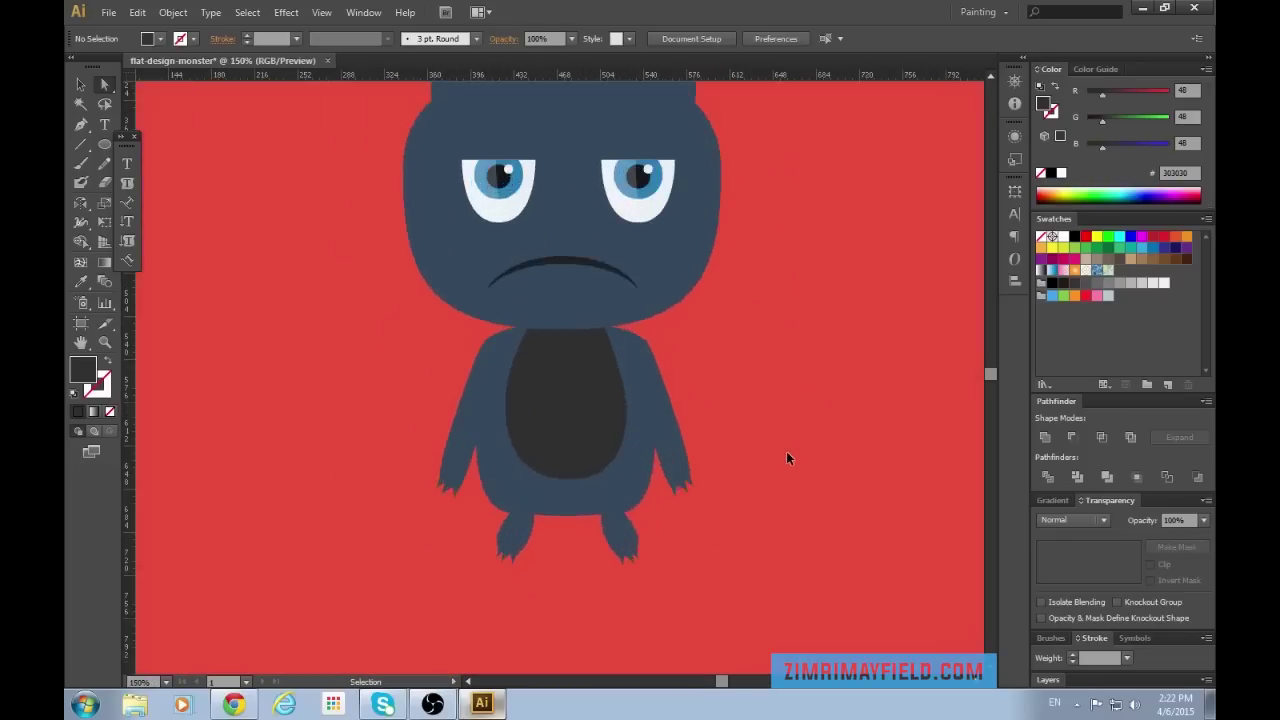
key("ctrl+plus")
left_click(649, 337)
left_click_drag(644, 263, 621, 268)
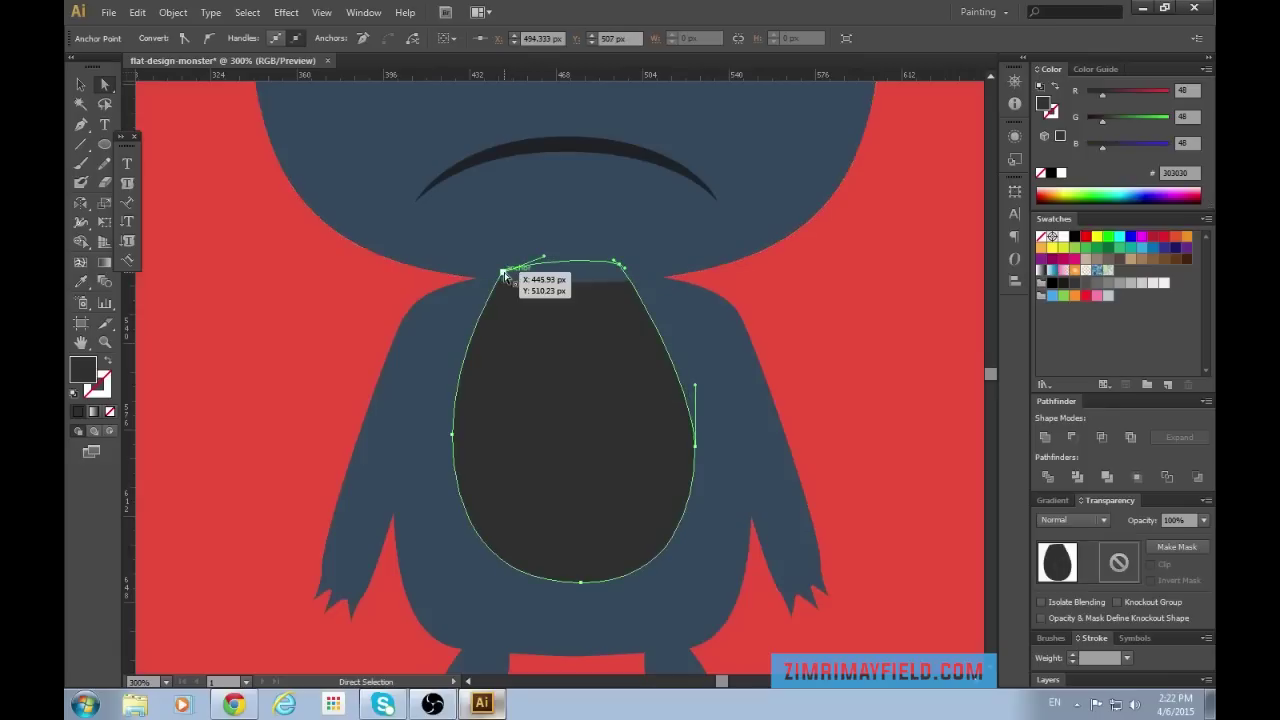
left_click_drag(502, 271, 519, 273)
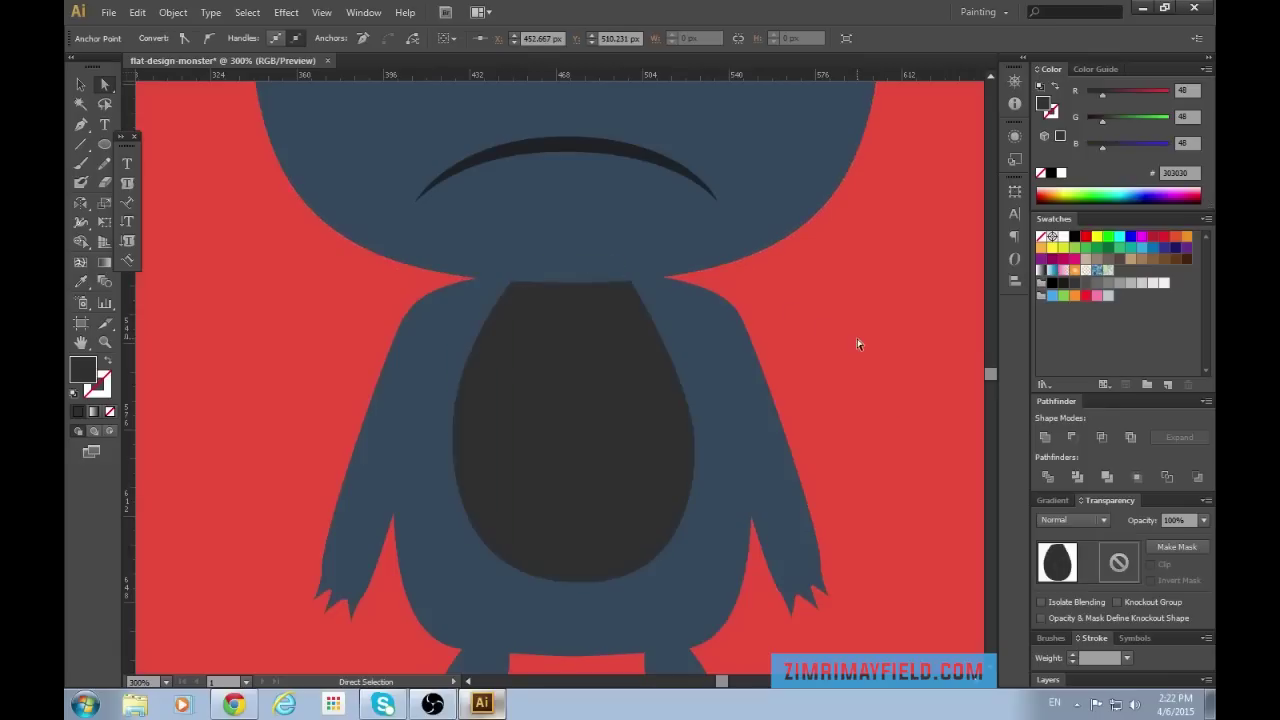
left_click(912, 478)
Examine the reshaped belly's proportions against the whole monster, from the horns down to the clawed feet.
key("ctrl+0")
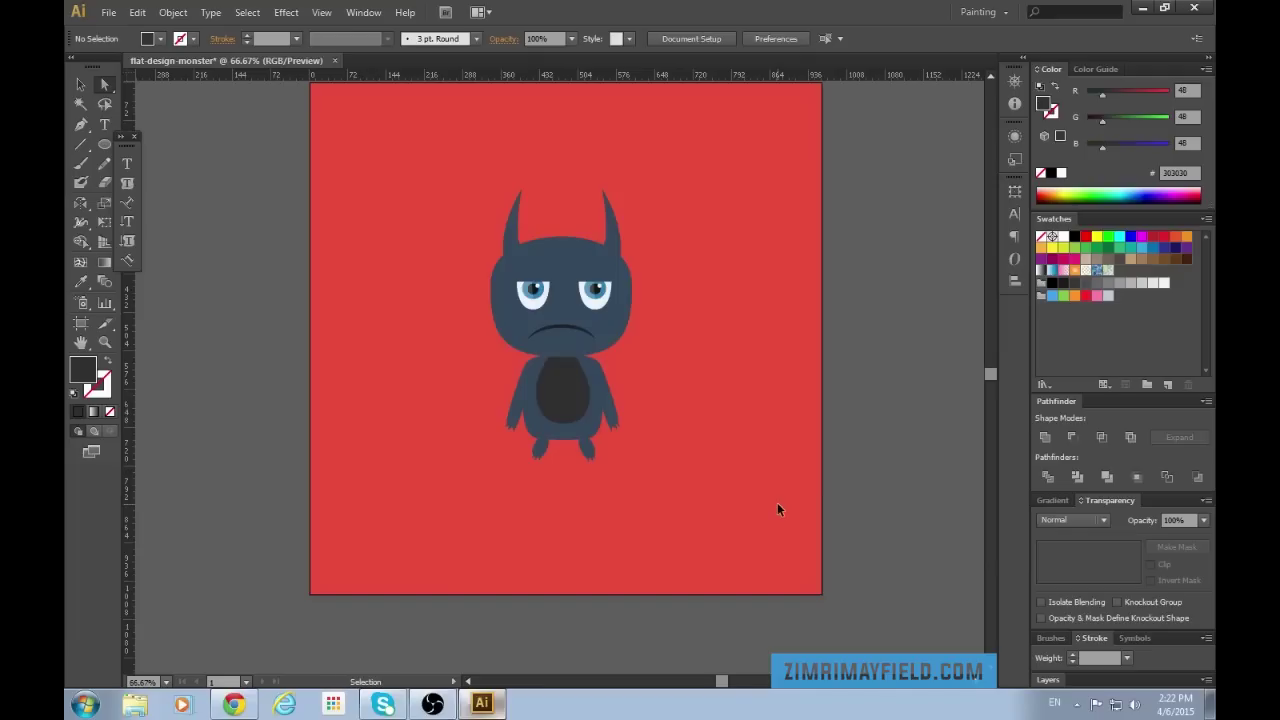
key("ctrl+1")
key("ctrl+minus")
key("ctrl+minus")
key("ctrl+equal")
key("ctrl+equal")
key("ctrl+equal")
scroll(737, 581, "up", 5)
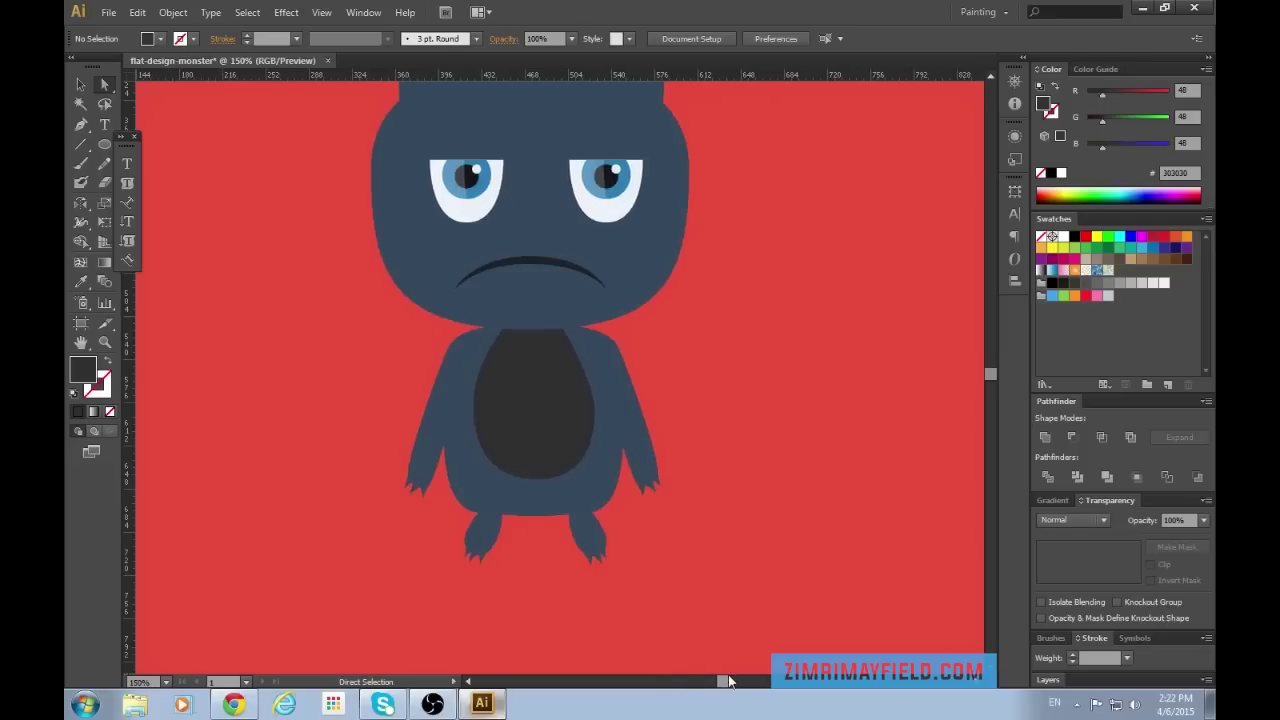
key("ctrl+plus")
key("ctrl+minus")
key("ctrl+minus")
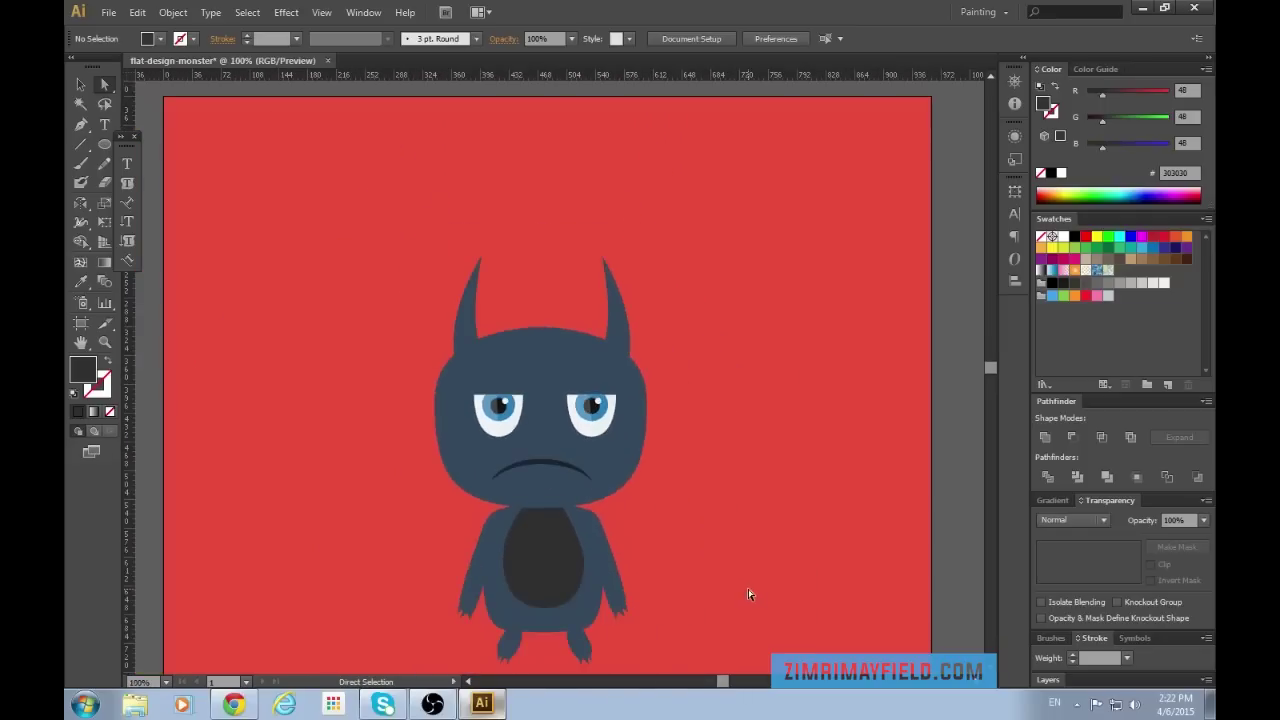
scroll(750, 587, "down", 3)
key("ctrl+equal")
key("ctrl+minus")
key("ctrl+minus")
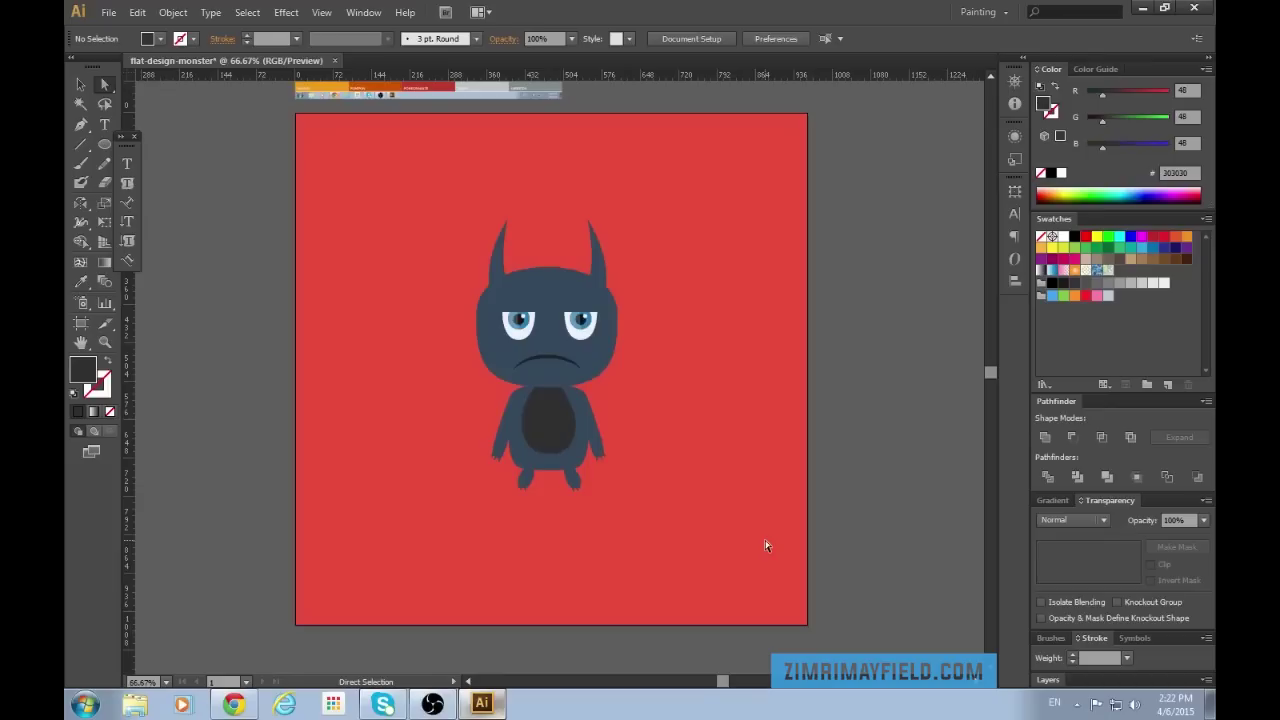
key("ctrl+plus")
key("ctrl+plus")
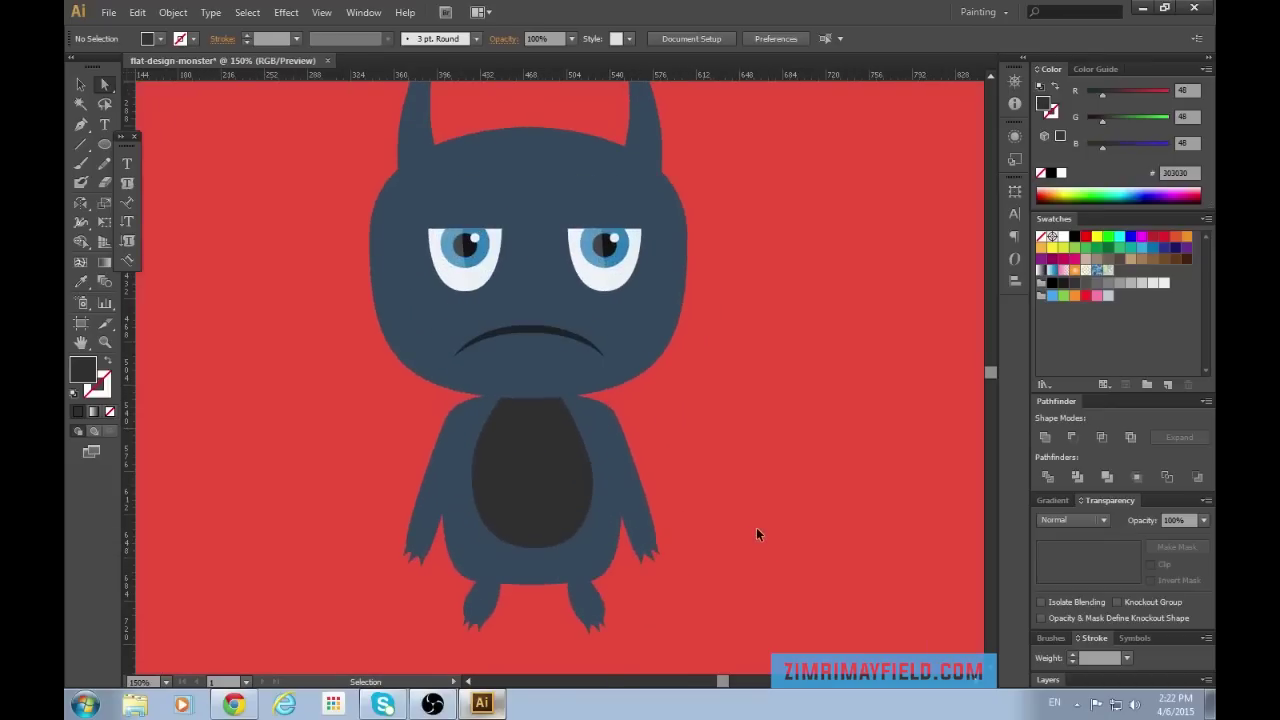
key("ctrl+minus")
scroll(756, 530, "up", 2)
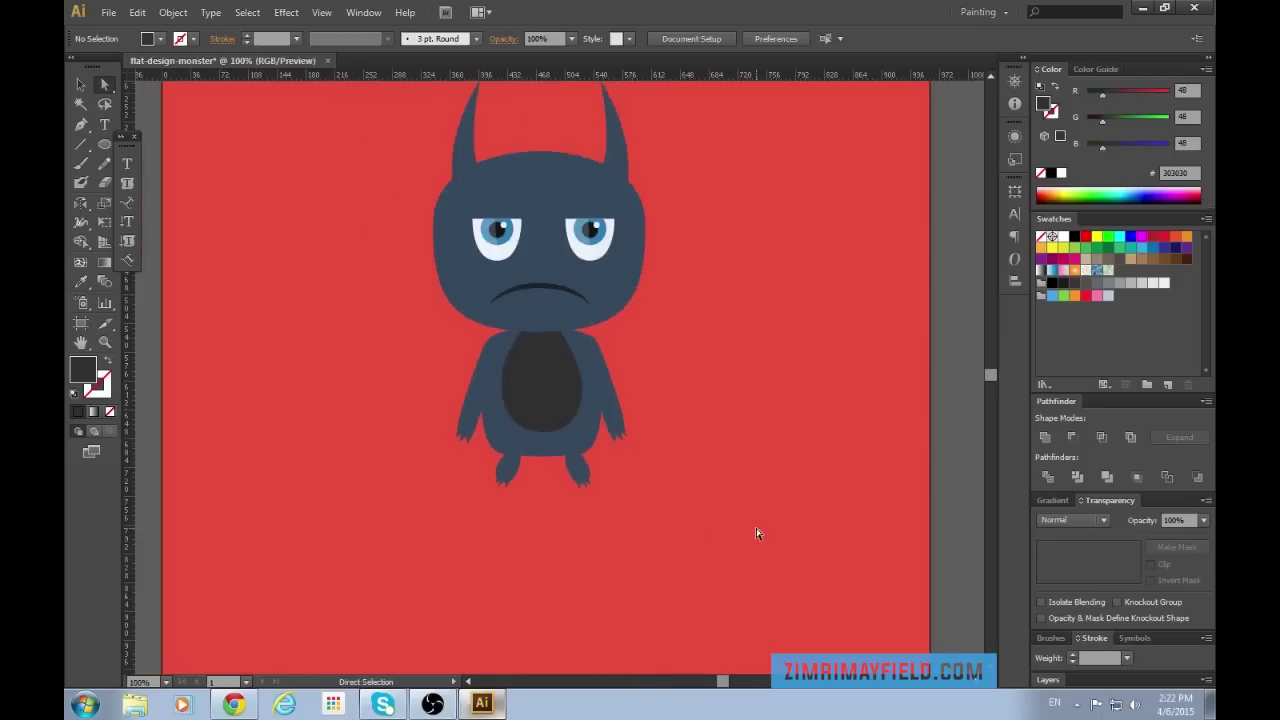
scroll(756, 530, "down", 2)
key("ctrl+equal")
key("ctrl+equal")
scroll(750, 511, "up", 3)
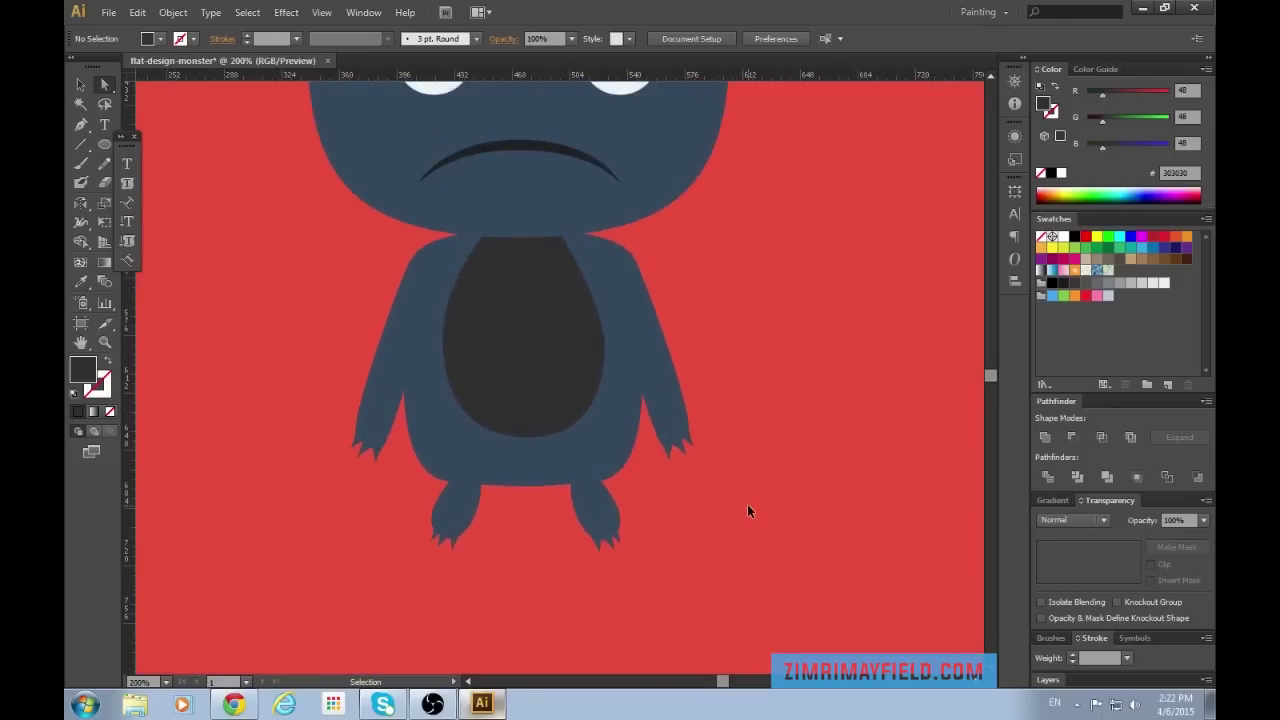
key("ctrl+equal")
scroll(749, 511, "down", 4)
key("ctrl+minus")
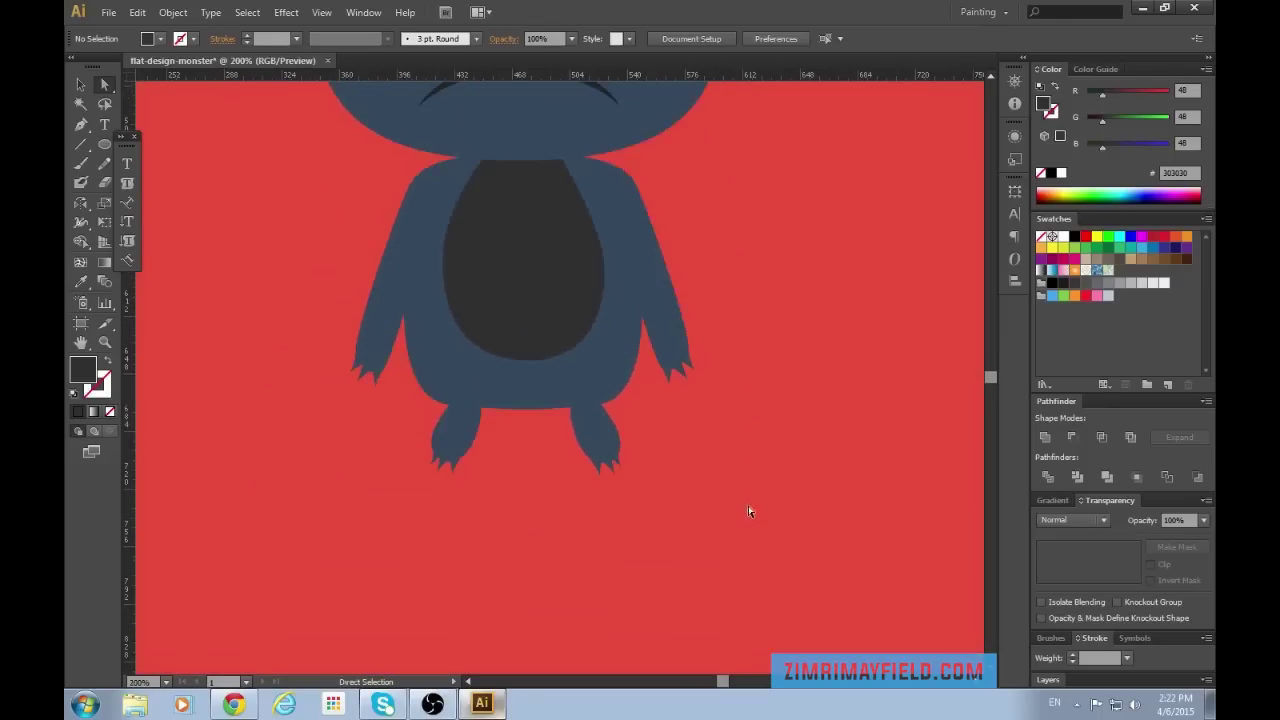
key("ctrl+plus")
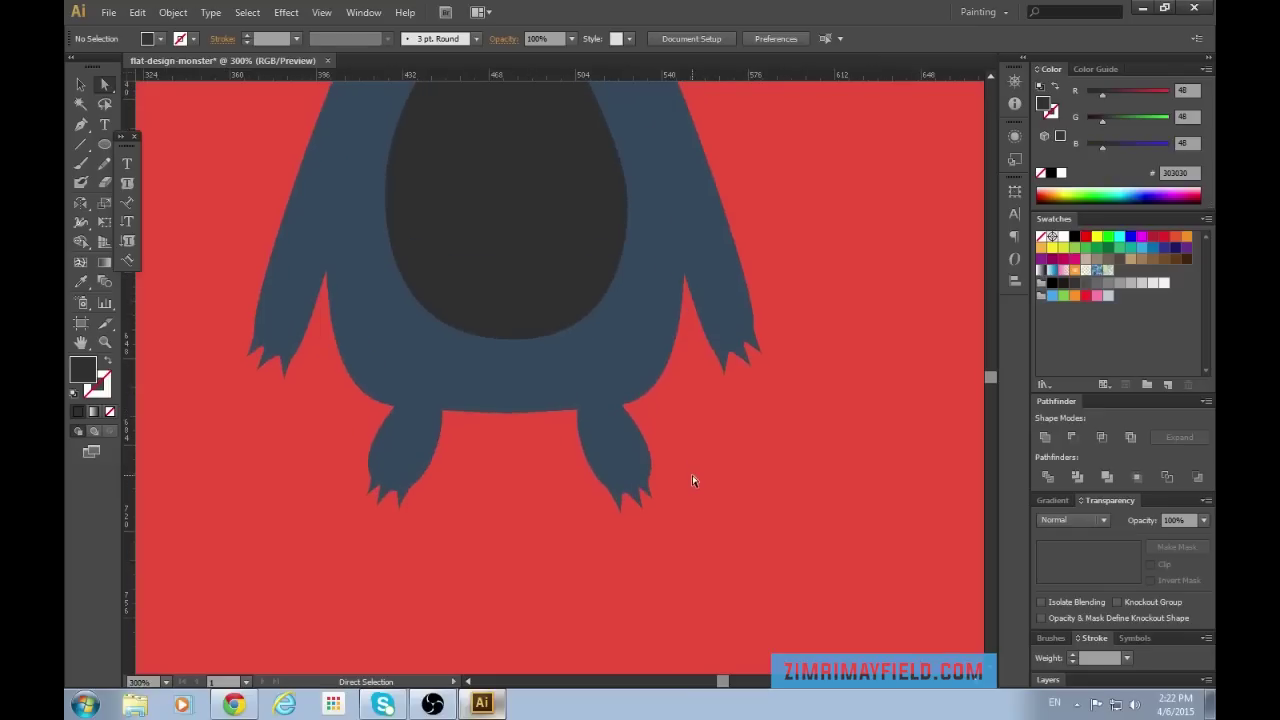
Duplicate the monster's right-hand leg and its claws in front of the originals and fill the copies with black.
key("v")
left_click(616, 433)
left_click(687, 551)
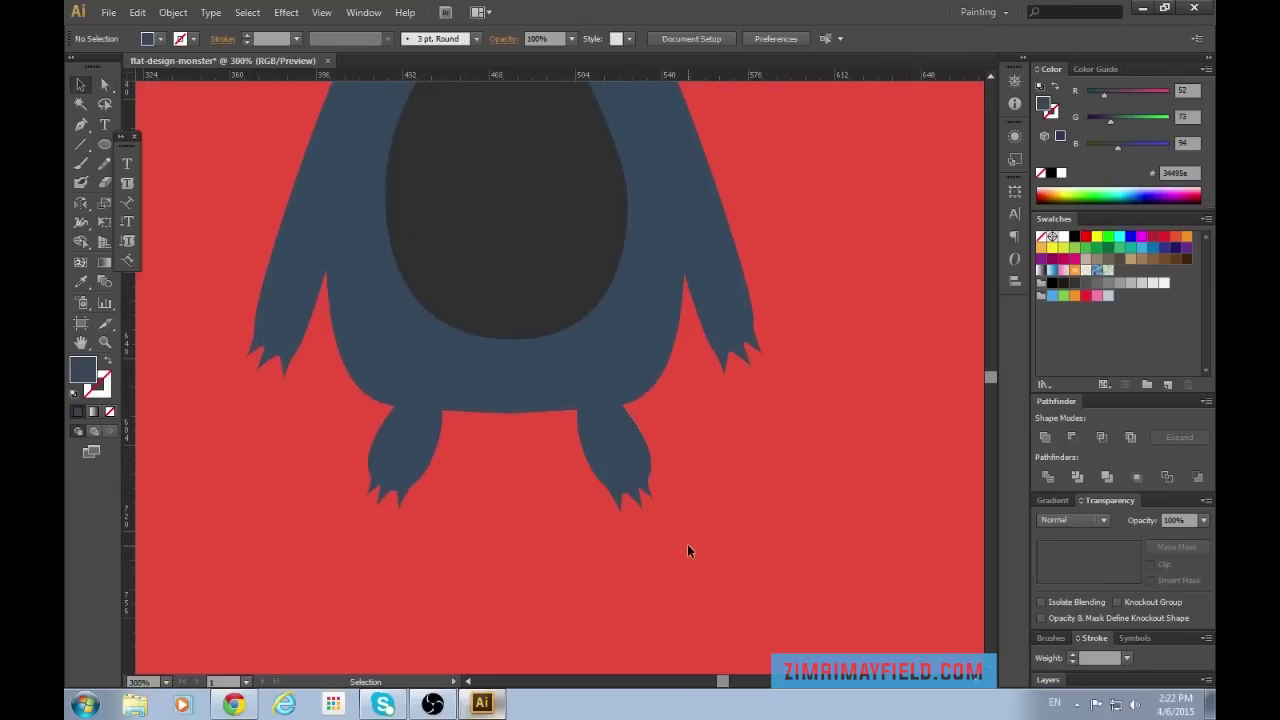
left_click_drag(574, 465, 574, 465)
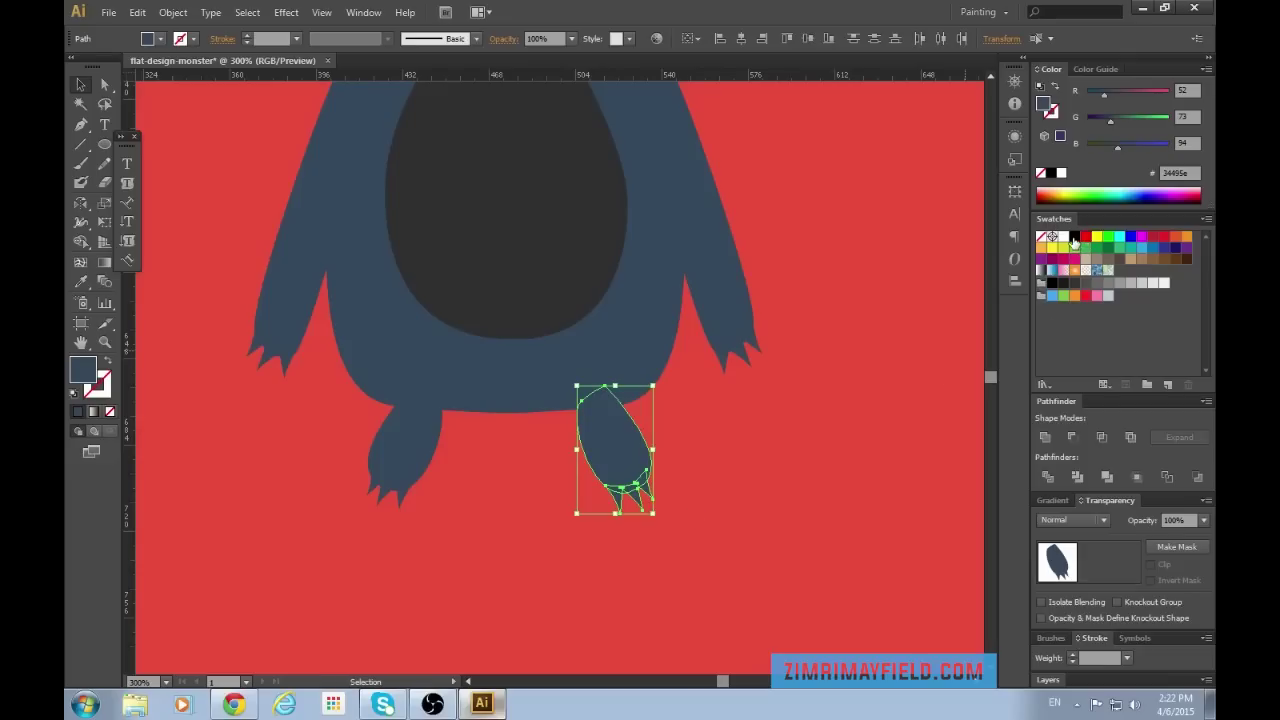
left_click(1074, 237)
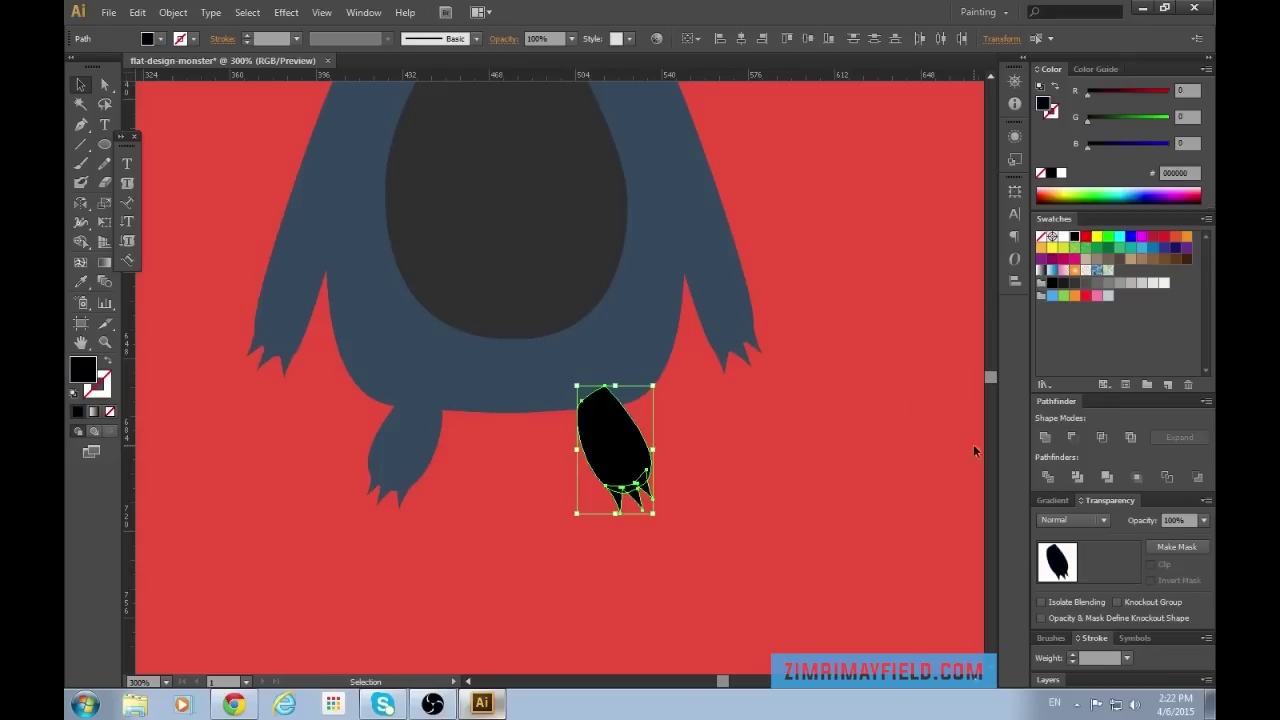
Try setting the separate black leg and claw copies to 20% opacity.
left_click(1204, 521)
left_click(1194, 360)
left_click(690, 578)
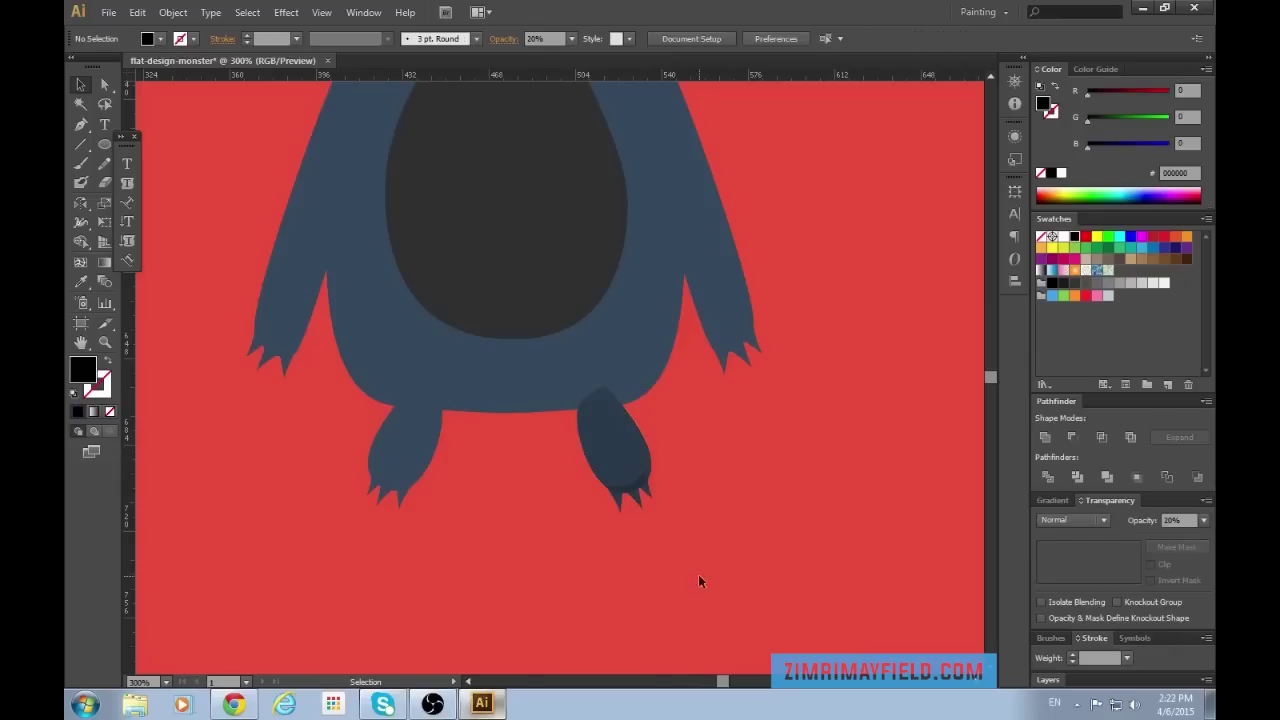
Inspect the overlaps between the translucent leg and claw copies, and undo their opacity change.
scroll(682, 525, "down", 3)
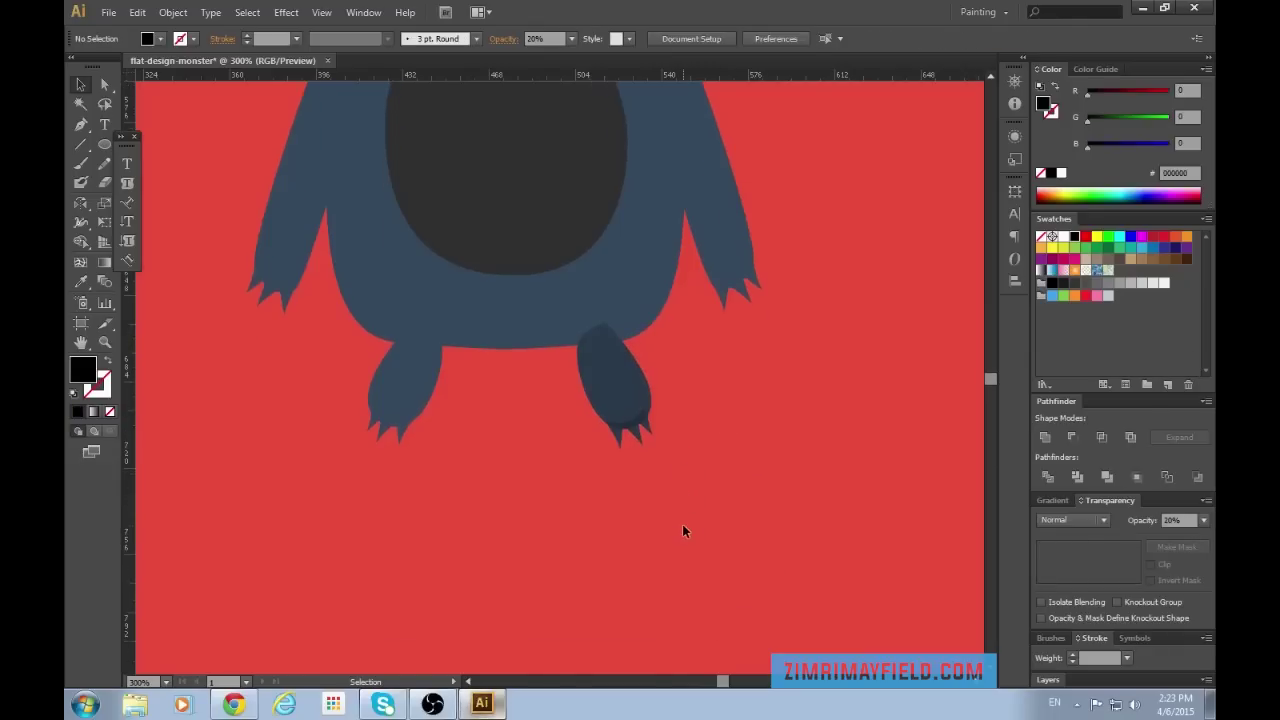
key("ctrl+plus")
key("ctrl+plus")
key("ctrl+plus")
key("ctrl+minus")
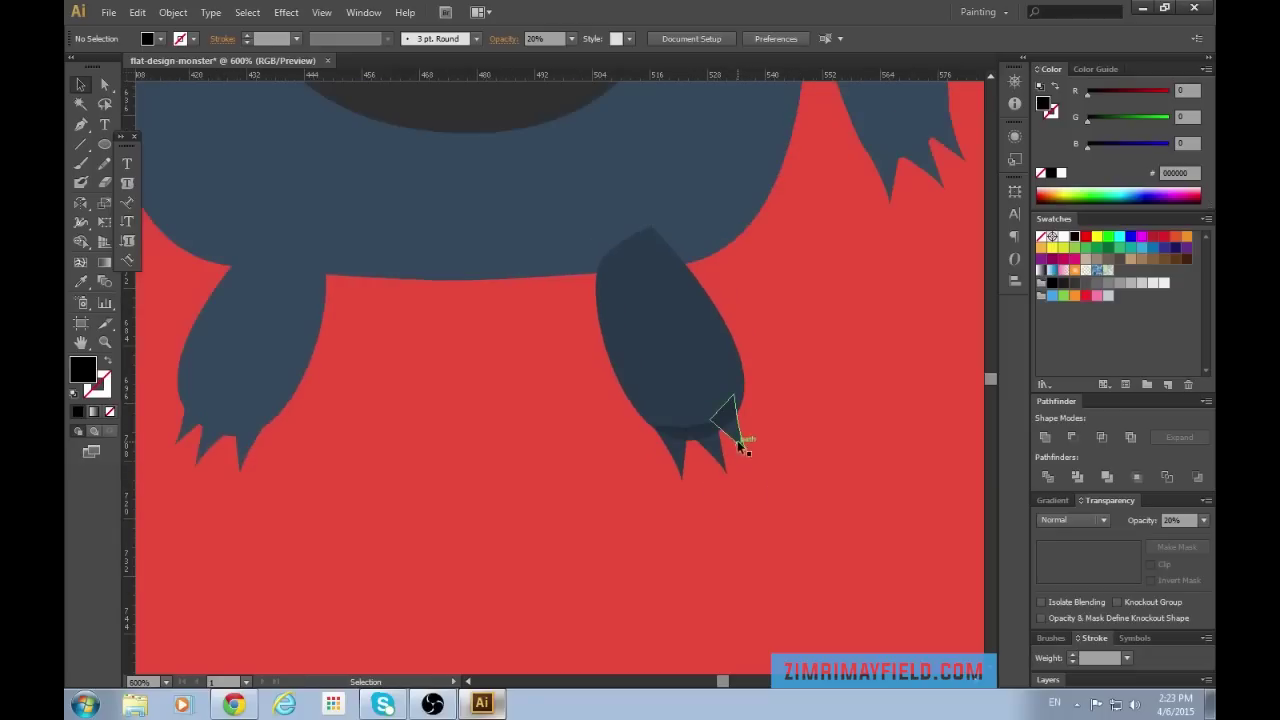
left_click(741, 450)
key("a")
key("v")
left_click(693, 360)
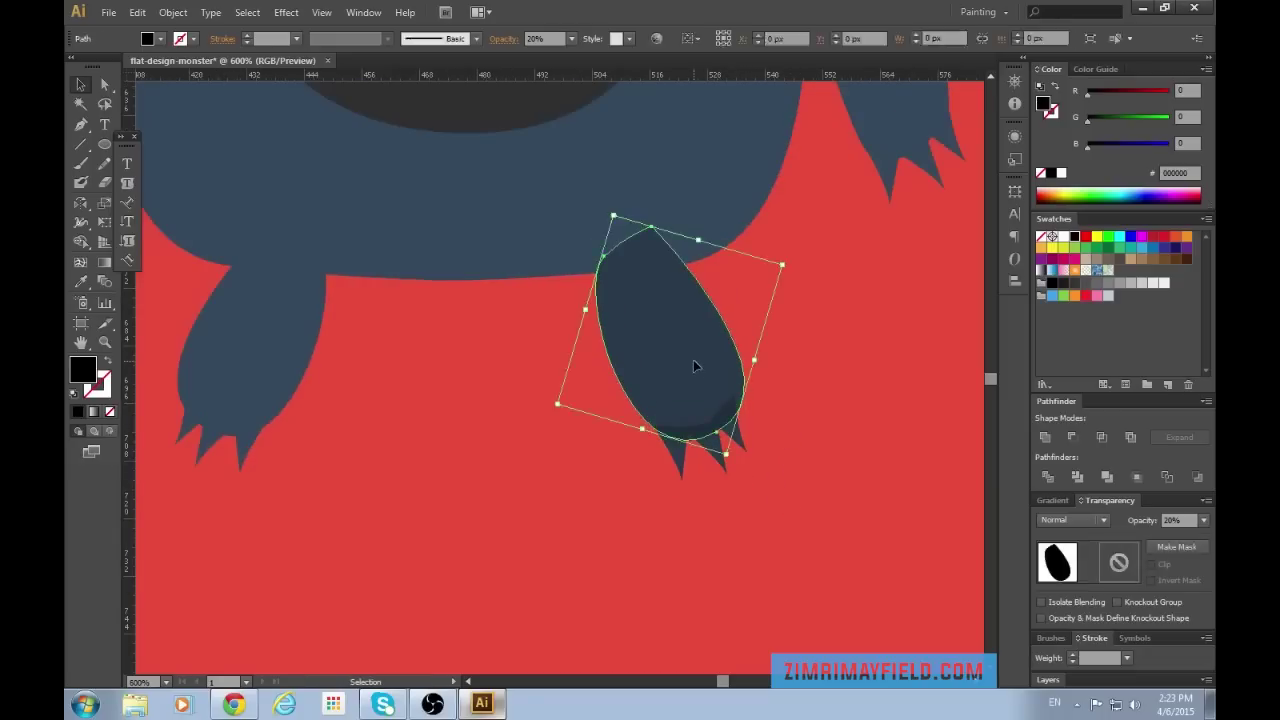
key("a")
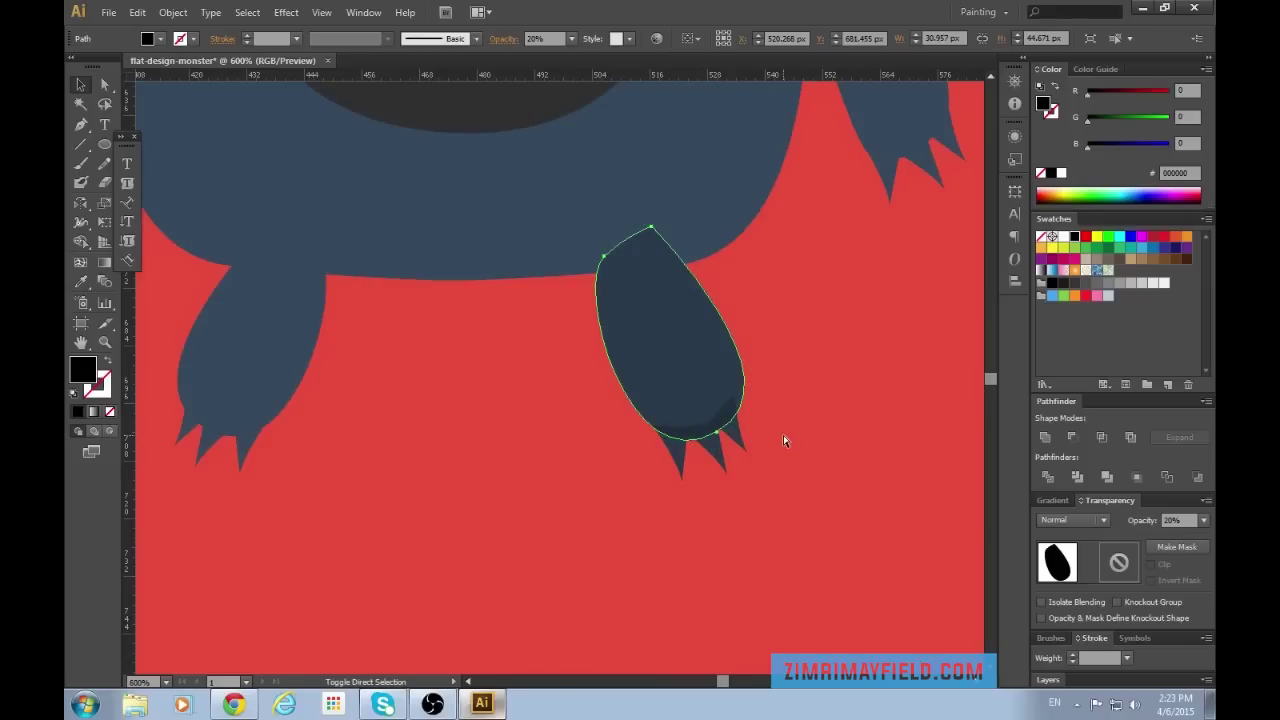
left_click(782, 434)
scroll(762, 477, "down", 1)
left_click_drag(723, 682, 726, 686)
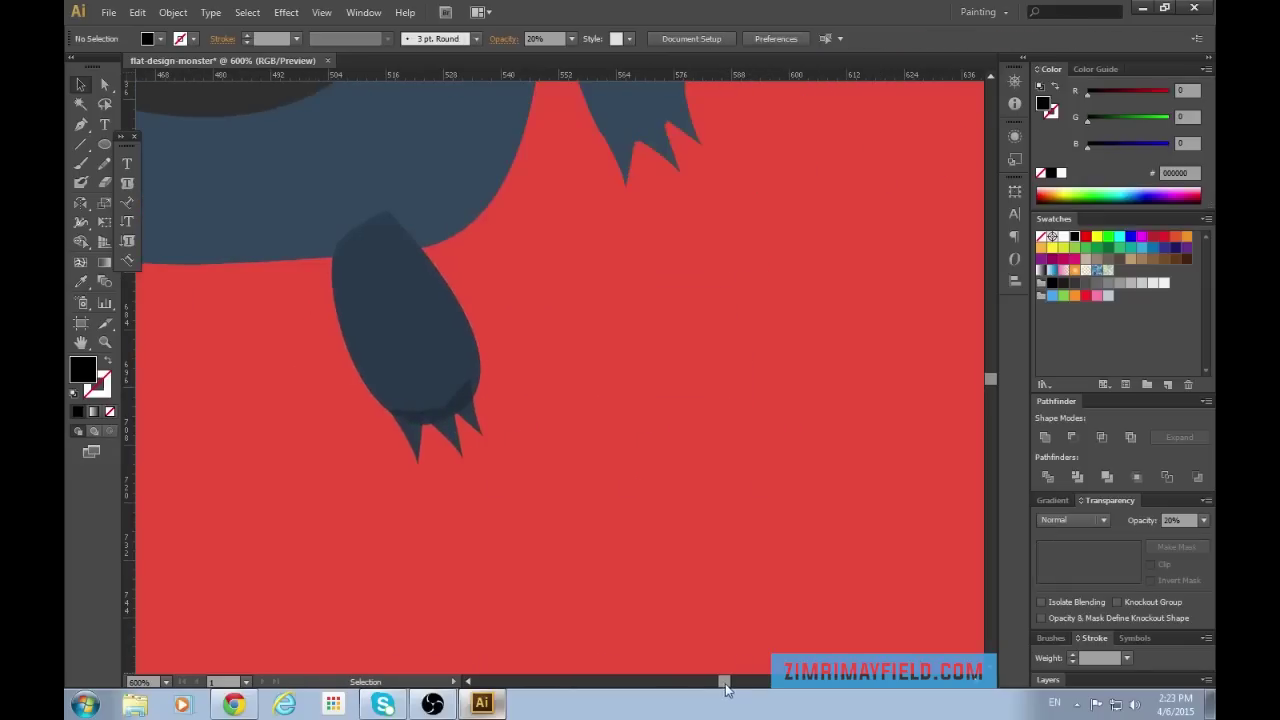
key("ctrl+z")
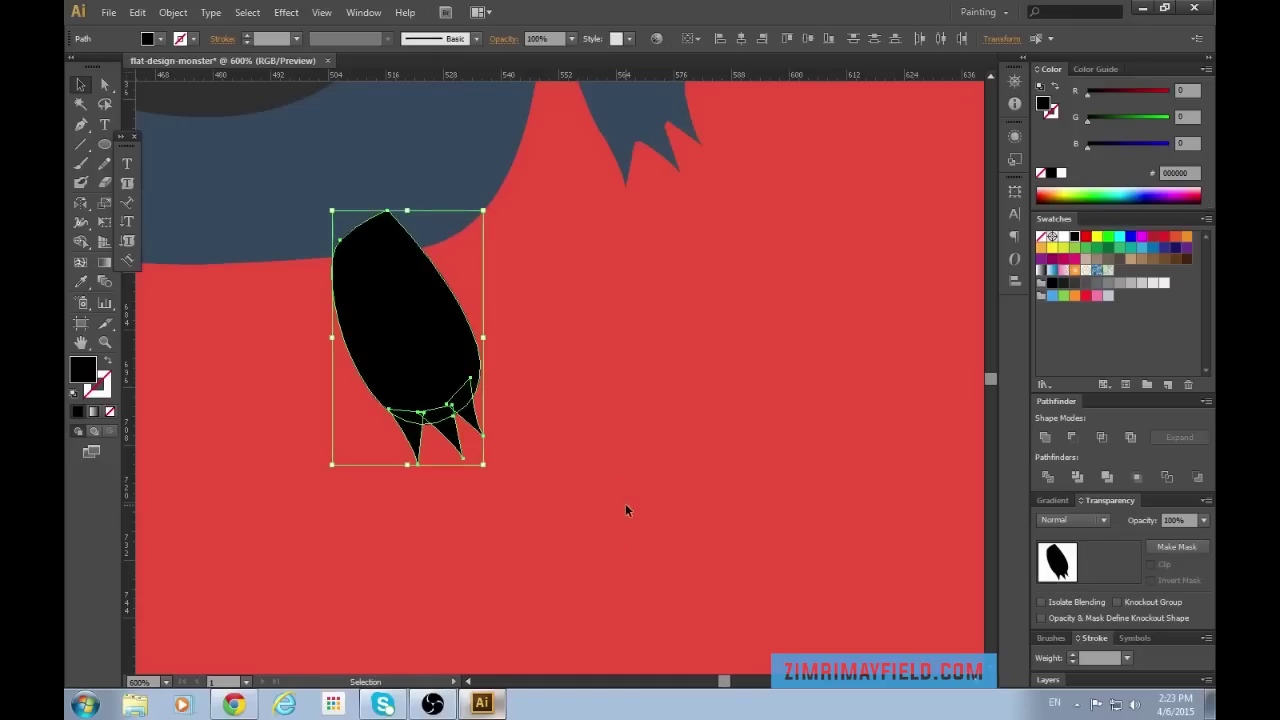
Unite the black leg and claw copies into one shape and set its opacity to 20%.
left_click(1045, 437)
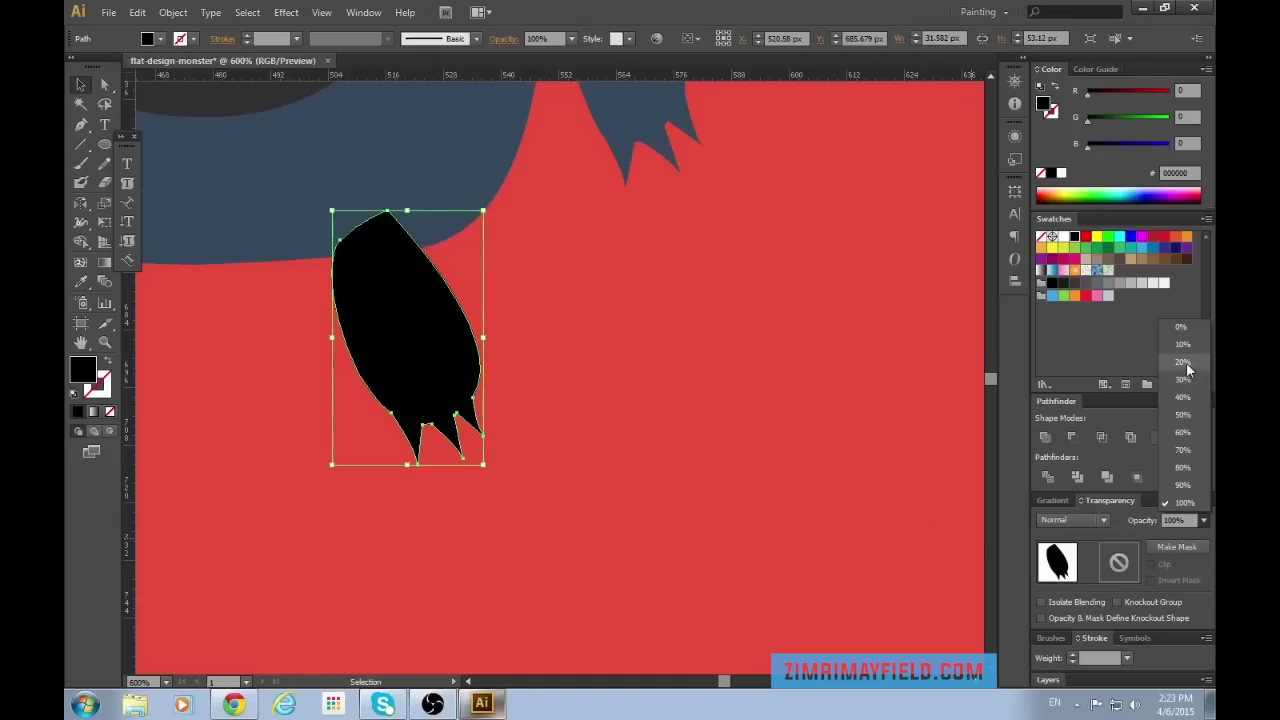
key("2")
left_click(756, 664)
Select the right-hand leg with its claws and dark overlay, and send them behind the body.
left_click_drag(728, 685, 727, 684)
left_click_drag(474, 377, 474, 379)
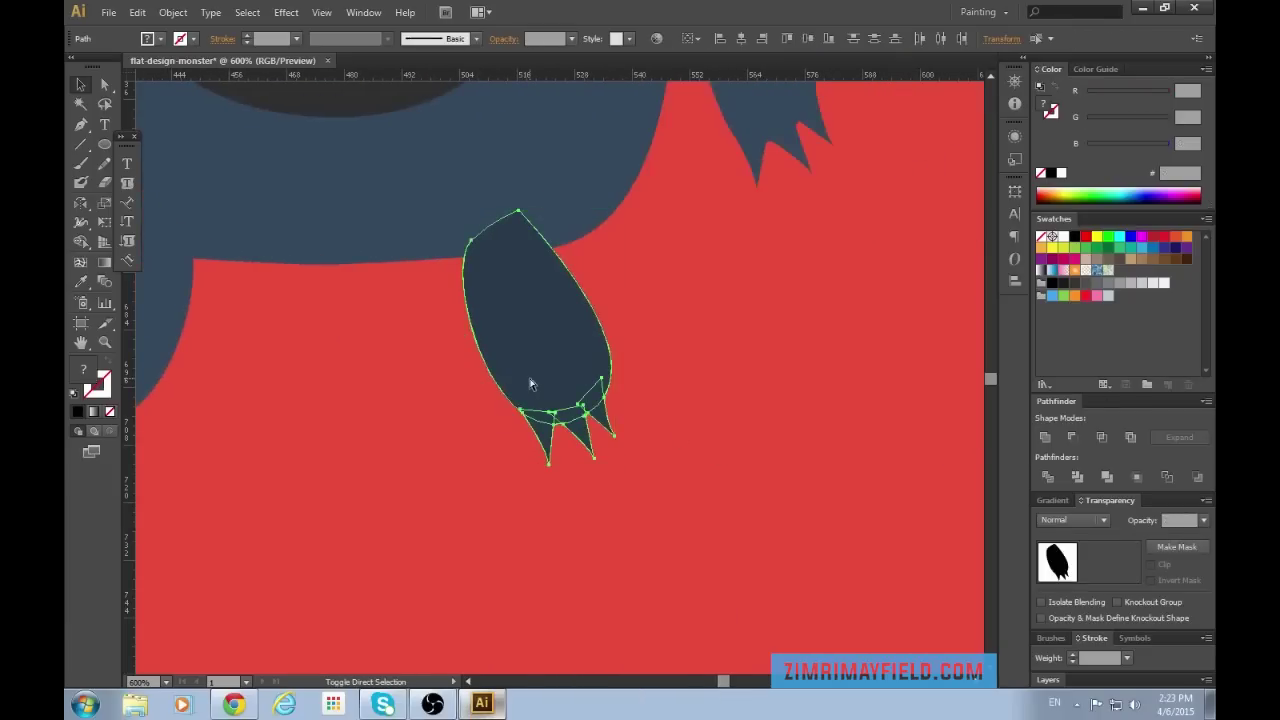
left_click(741, 557)
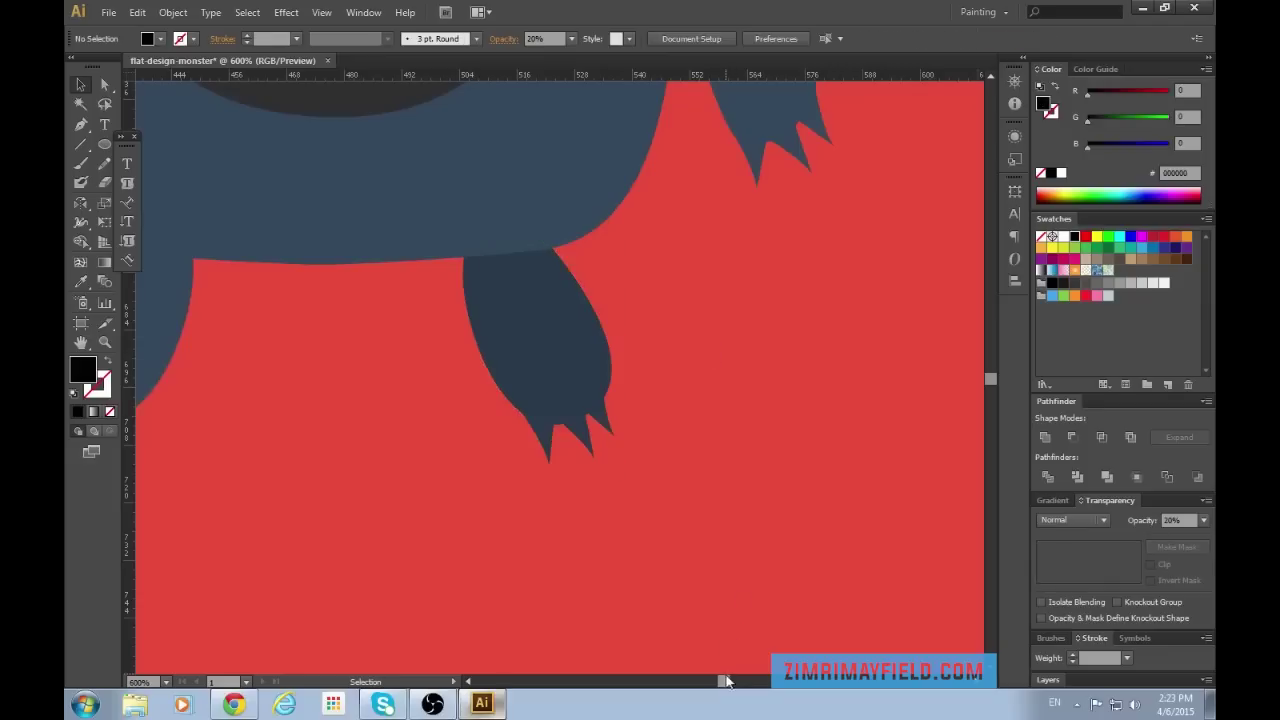
left_click_drag(727, 681, 724, 682)
Duplicate the right-hand leg's dark overlay in front and reflect the copy across the vertical axis.
key("ctrl+minus")
key("ctrl+minus")
key("ctrl+minus")
key("ctrl+minus")
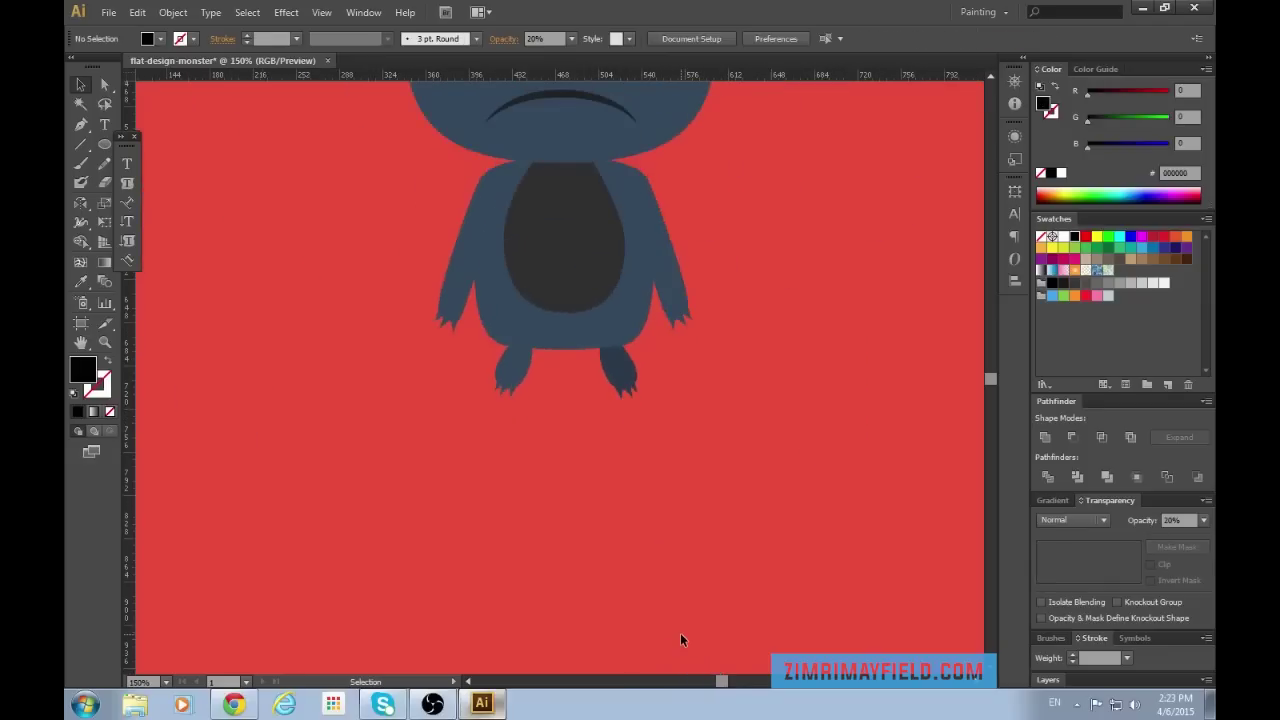
key("ctrl+plus")
key("ctrl+plus")
key("ctrl+plus")
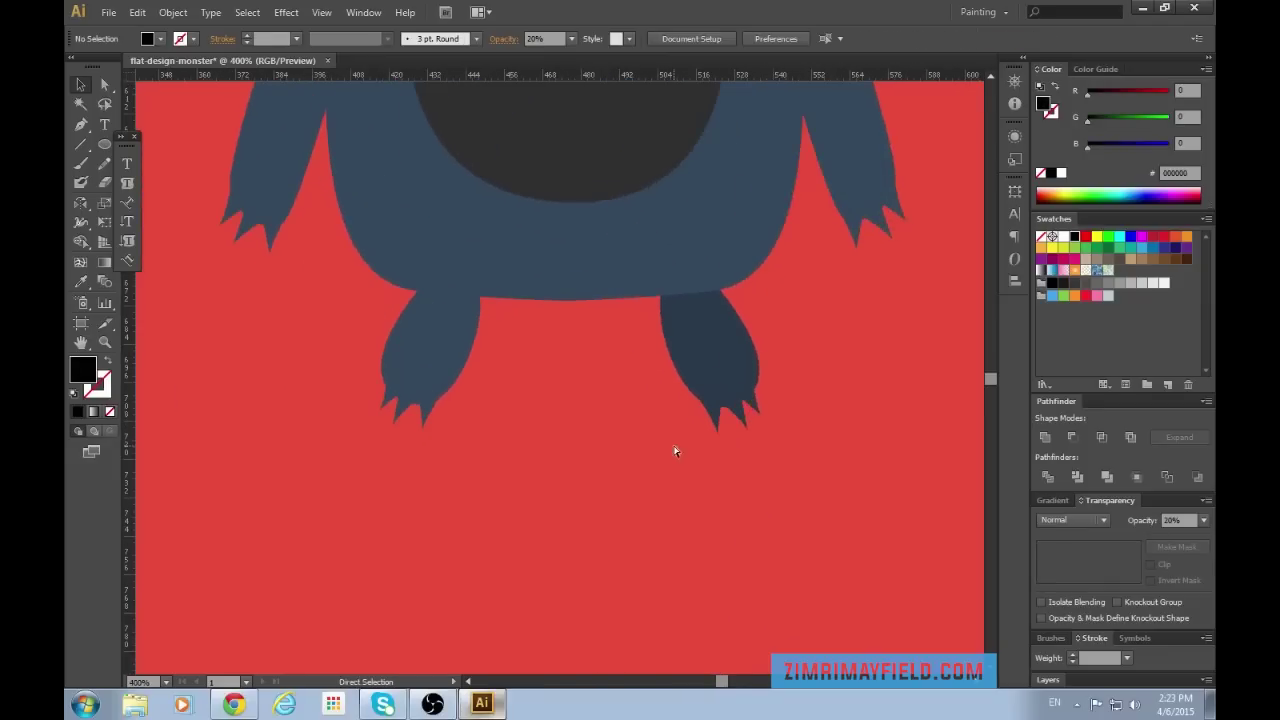
left_click(712, 380)
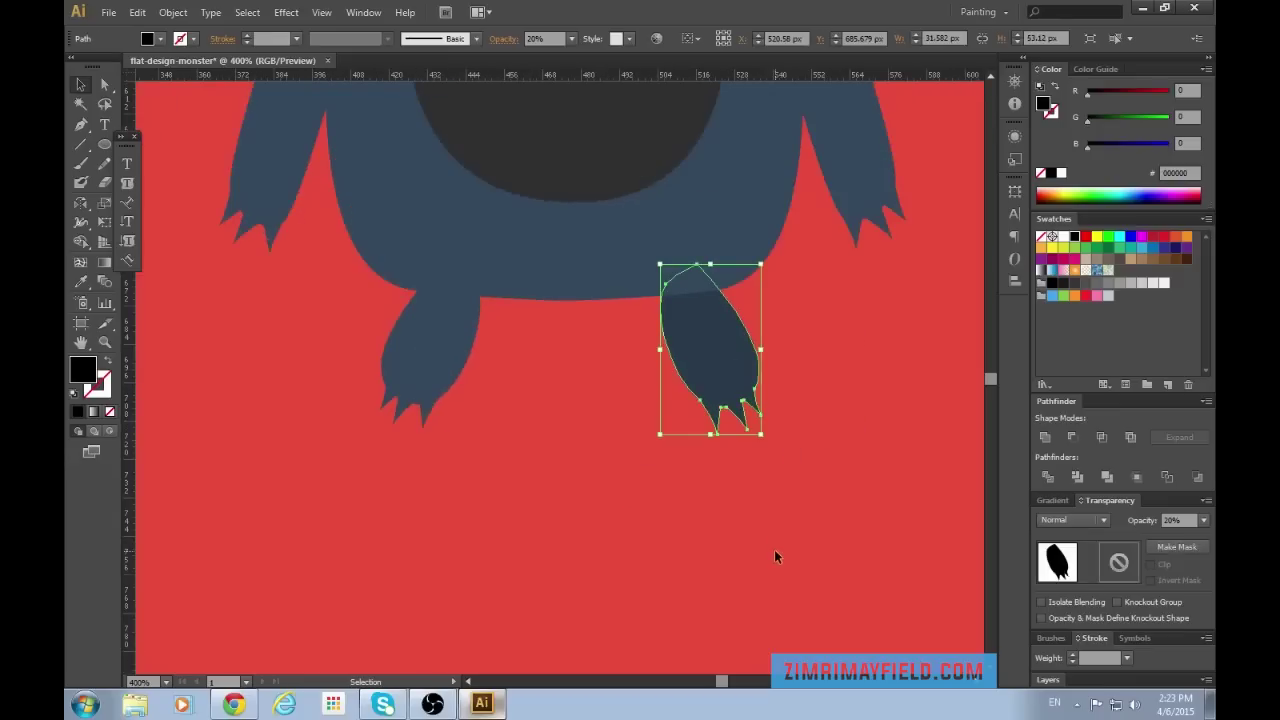
key("a")
key("v")
right_click(725, 368)
mouse_move(792, 580)
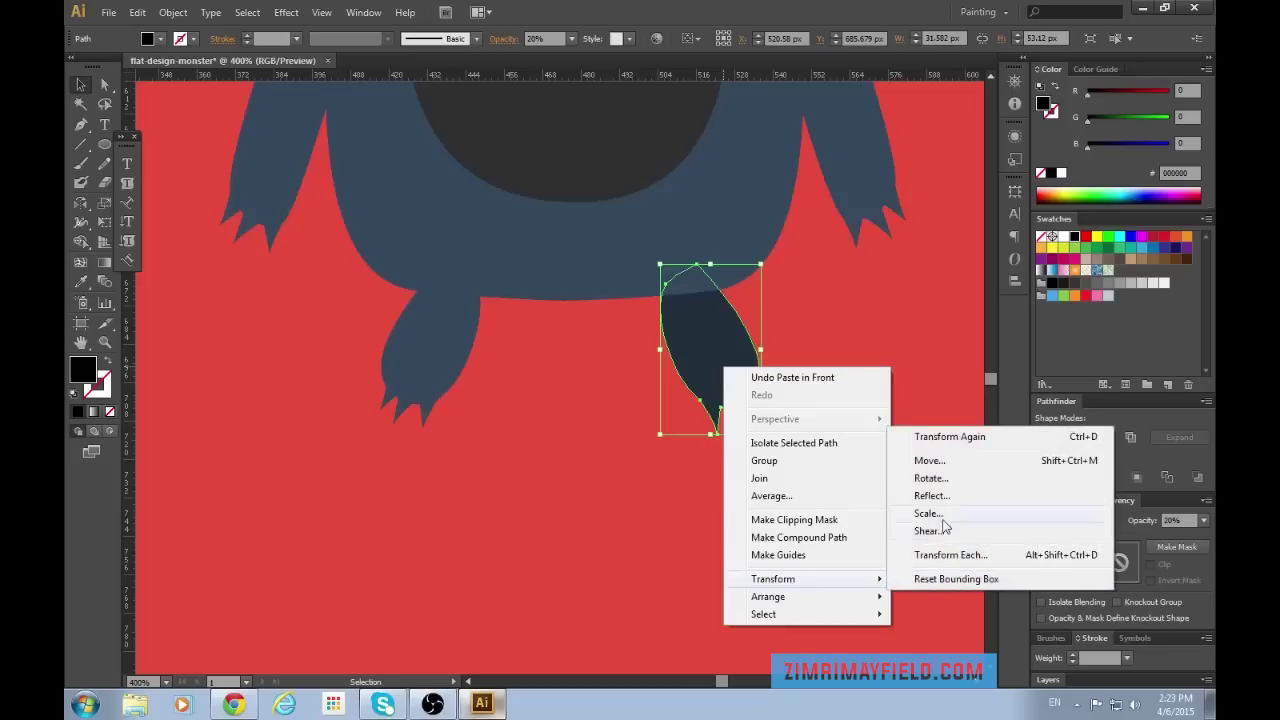
left_click(945, 500)
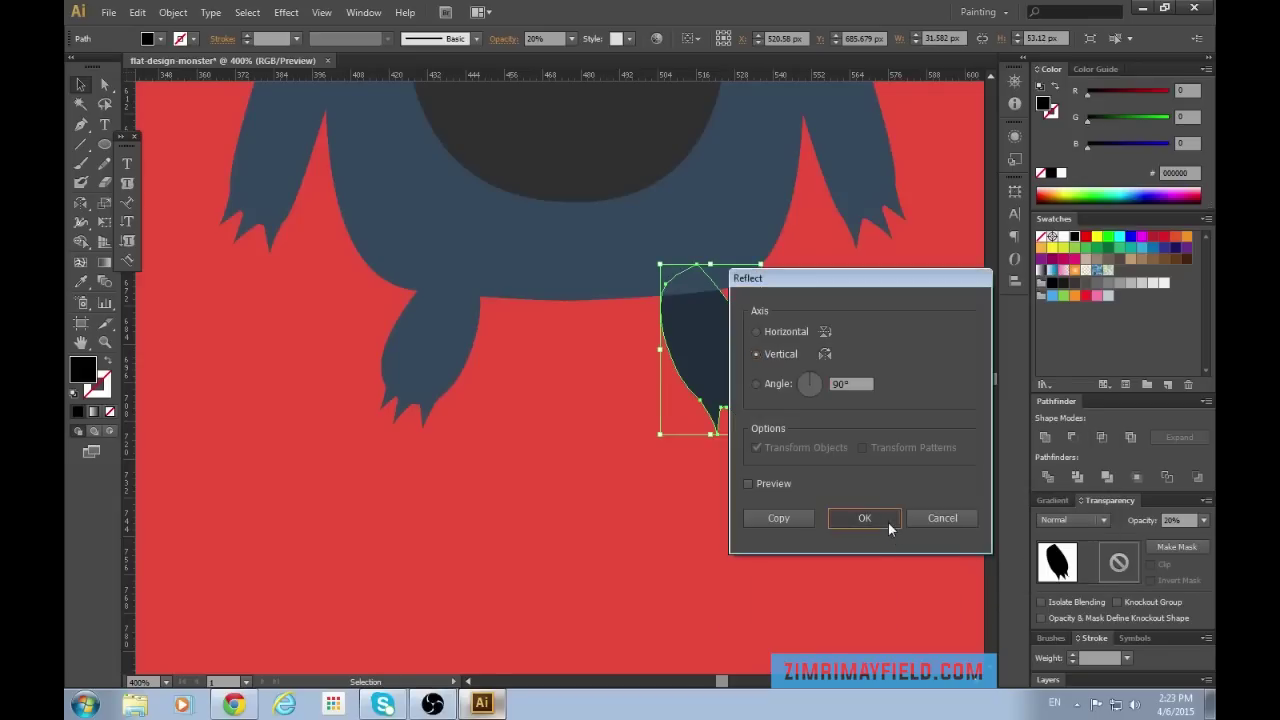
left_click(888, 523)
Move the reflected overlay across onto the monster's left-hand leg, lined up with its outline and claws.
left_click_drag(729, 354, 443, 350)
left_click_drag(721, 681, 718, 681)
key("ctrl+equal")
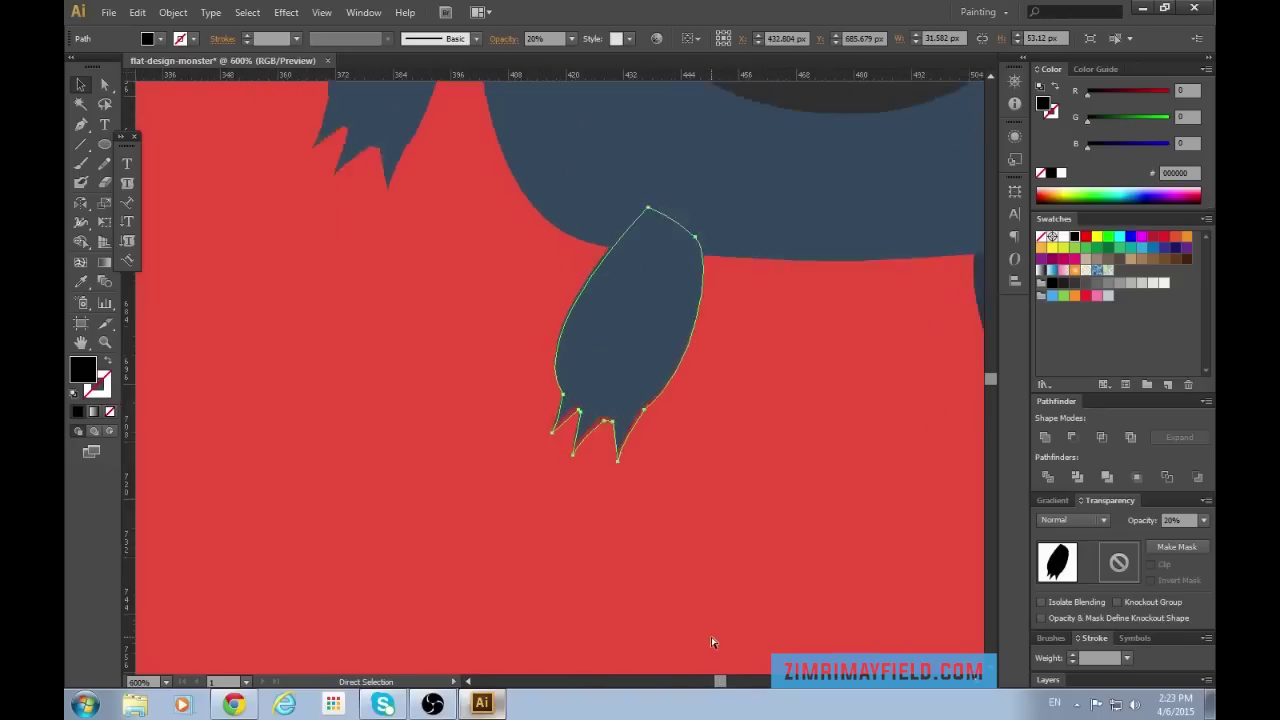
Try to nudge the reflected dark overlay so it fits the left-hand leg's outline and claws.
key("ctrl+plus")
key("ctrl+plus")
key("ctrl+plus")
key("ctrl+plus")
key("v")
mouse_move(906, 503)
left_mouse_down()
mouse_move(906, 487)
mouse_move(891, 486)
left_mouse_up()
key("ctrl+shift+a")
key("ctrl+minus")
key("ctrl+minus")
key("ctrl+minus")
key("ctrl+minus")
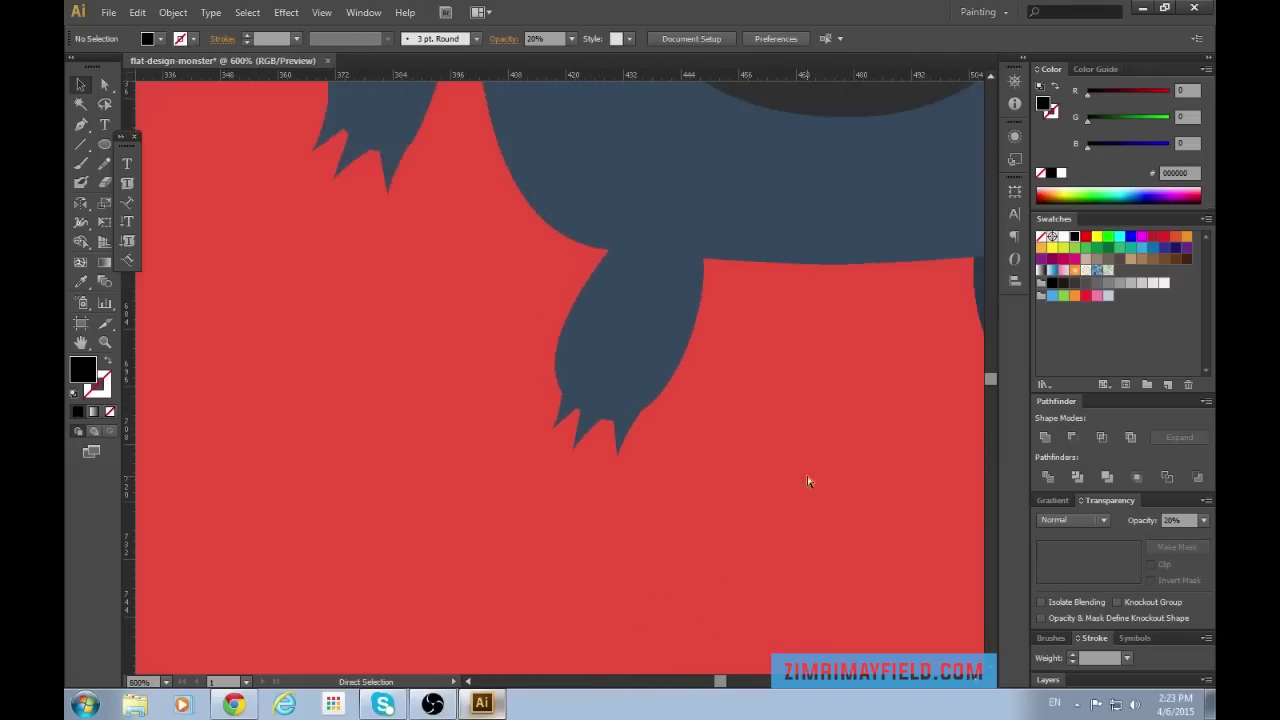
Unite copies of the left-hand leg and claws into one shape, fill it black and set its opacity to 20%.
left_click_drag(490, 352, 490, 352)
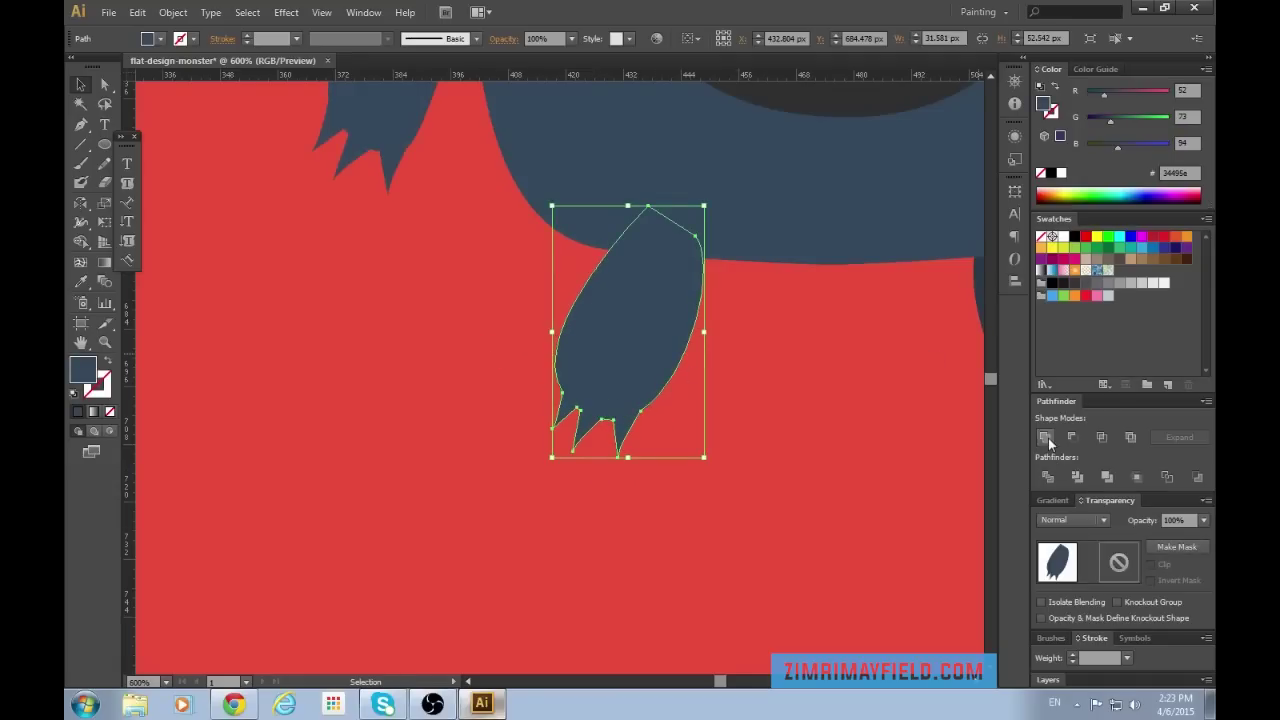
left_click(1204, 520)
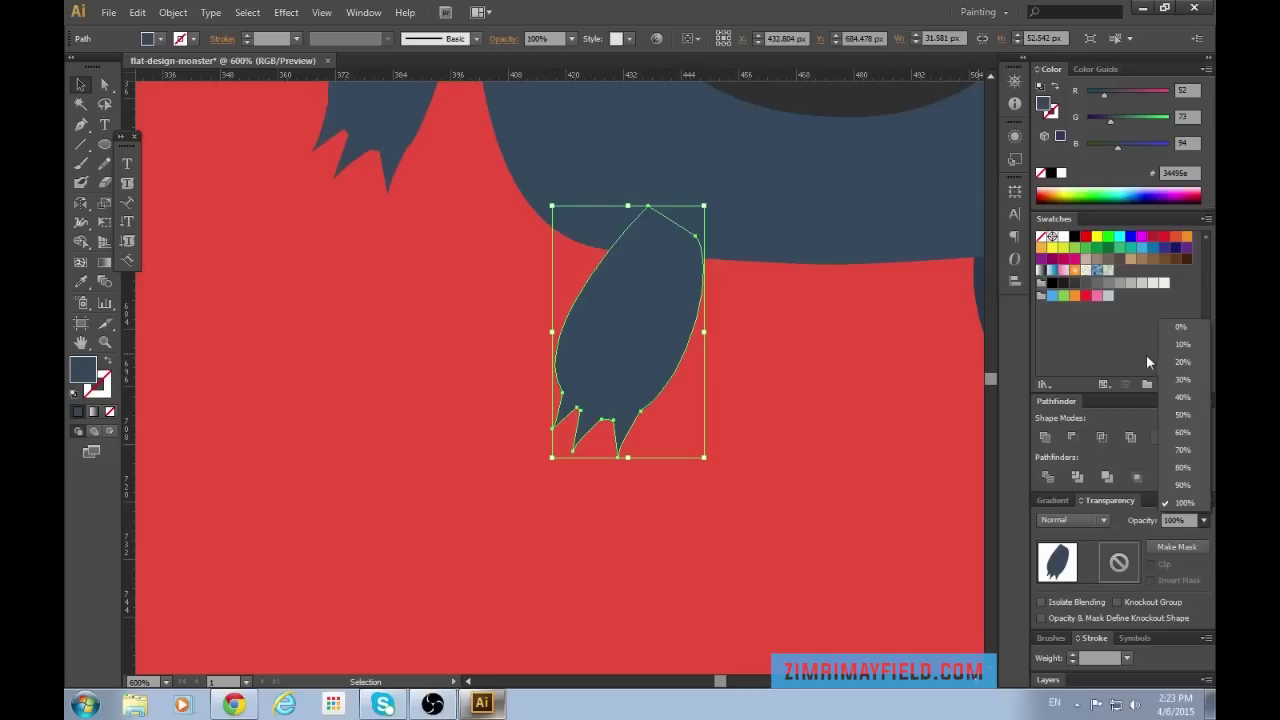
left_click(1074, 236)
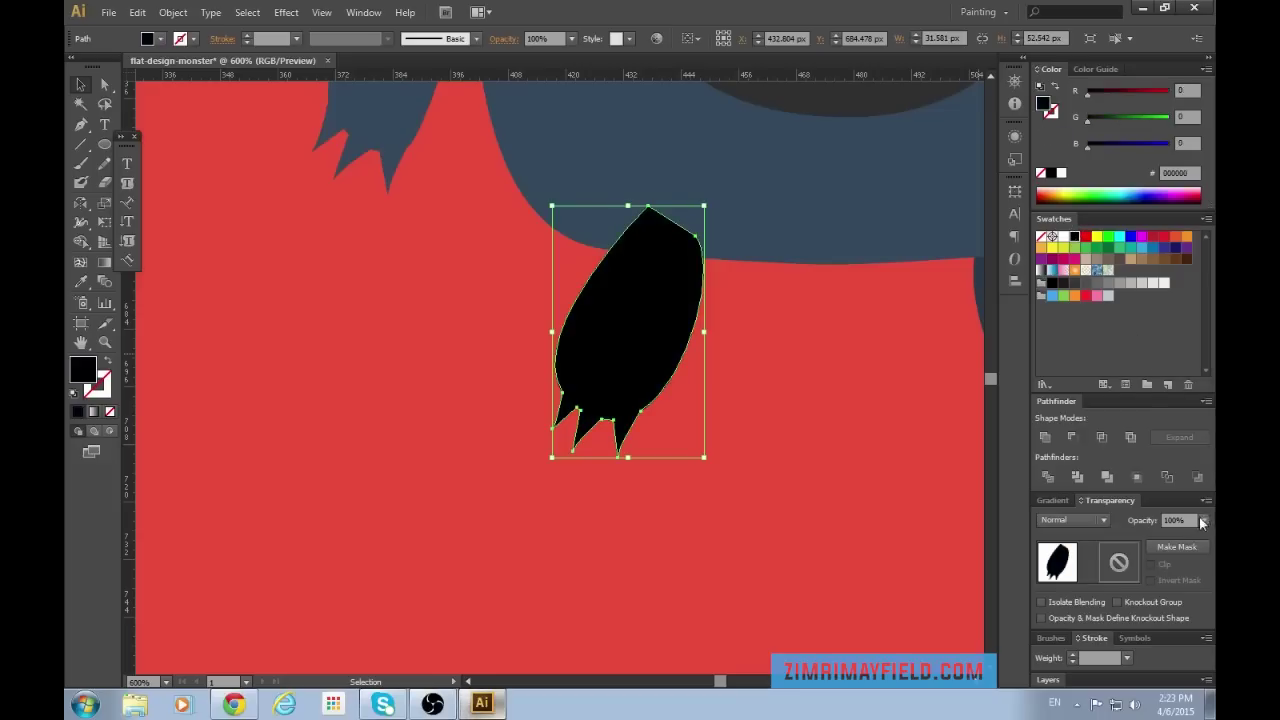
left_click(1202, 520)
left_click(1183, 364)
left_click(826, 667)
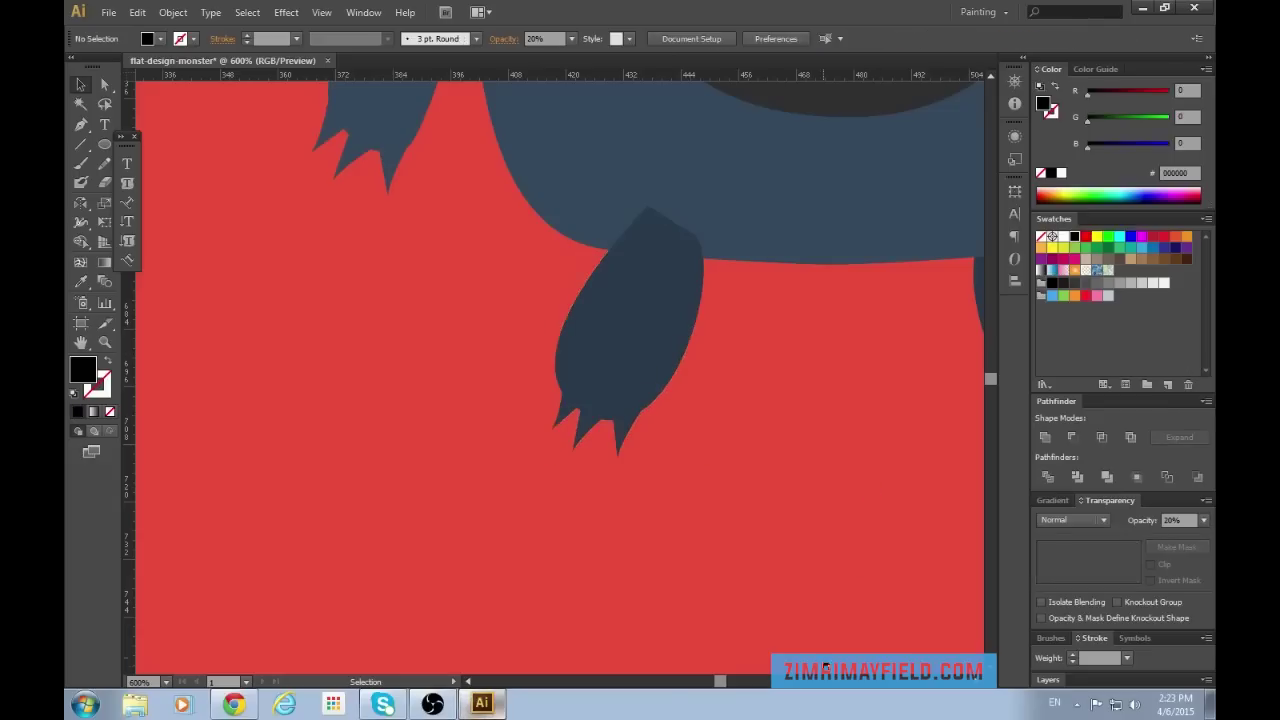
Select the left-hand leg with its claws and dark overlay, and send them behind the body.
scroll(723, 684, "right", 5)
left_click_drag(728, 684, 726, 684)
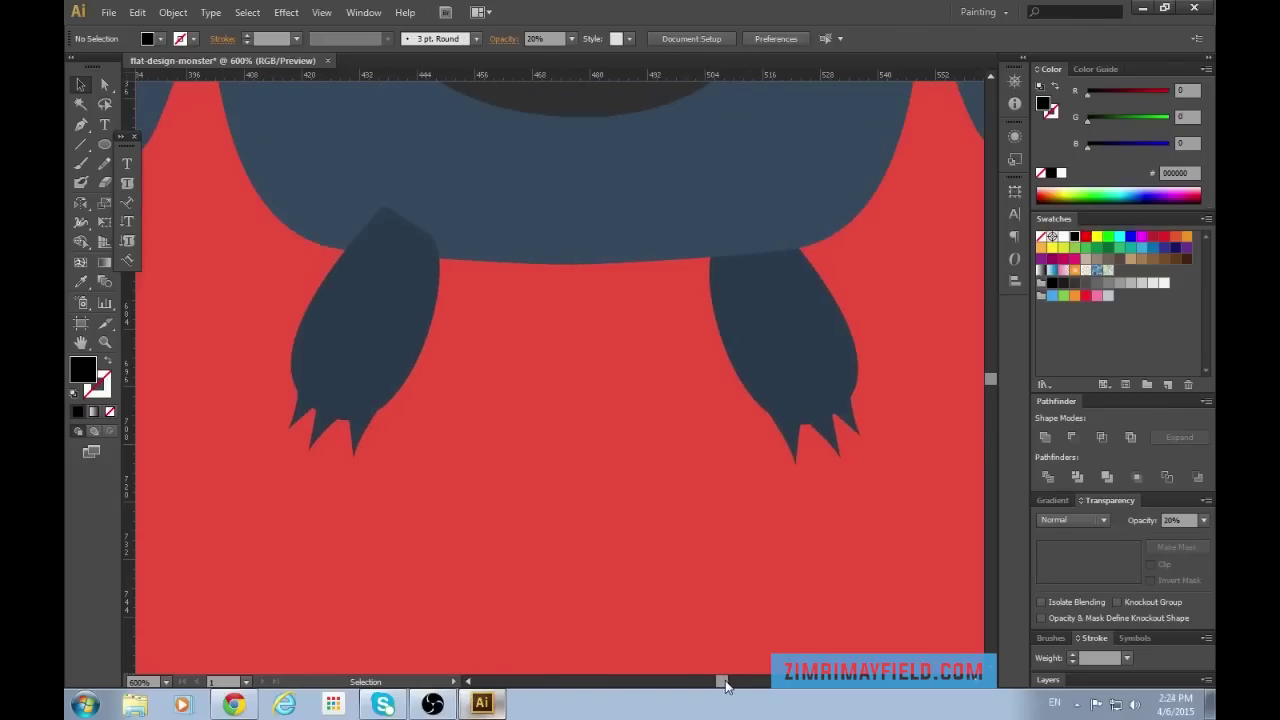
left_click(330, 373)
key("ctrl")
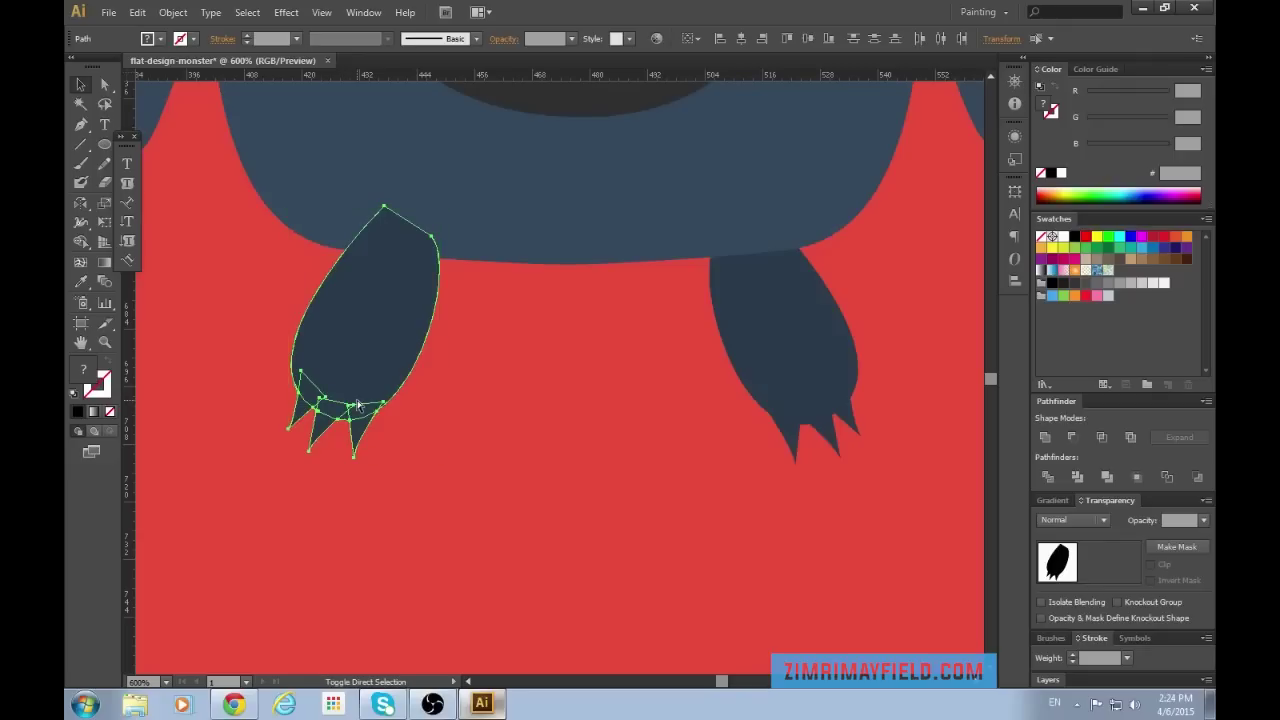
left_click(400, 281)
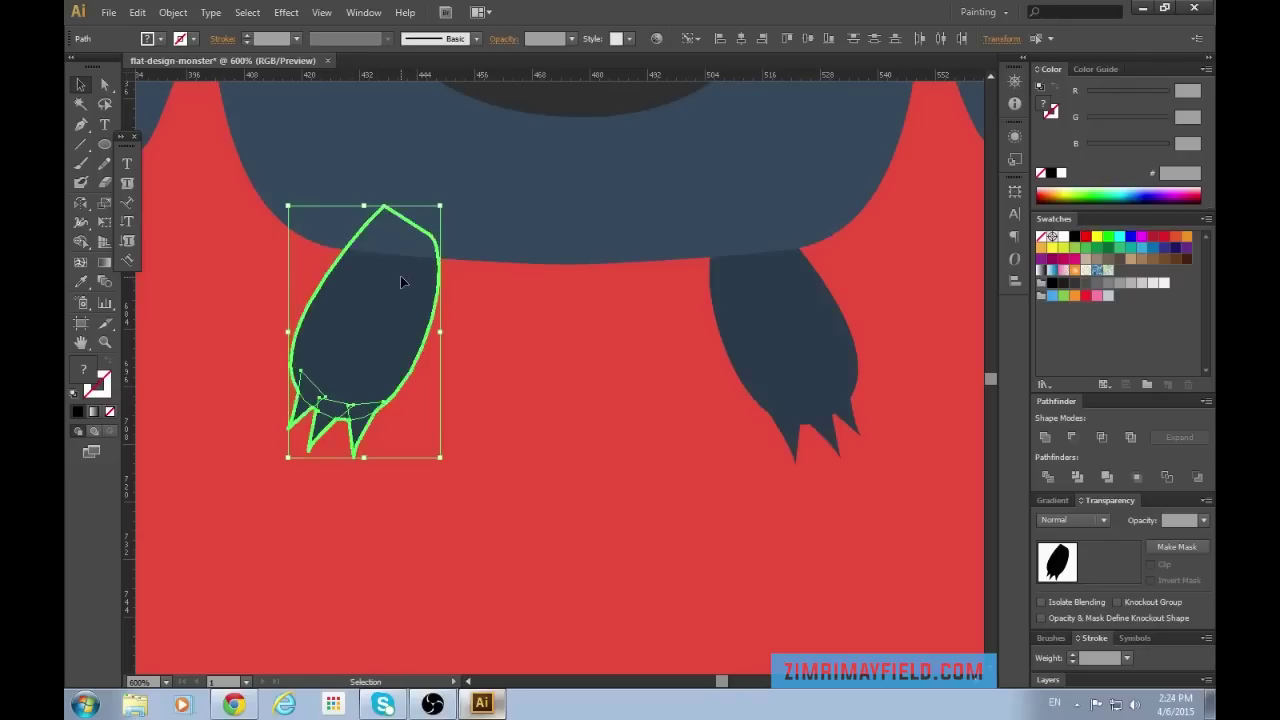
key("ctrl+minus")
left_click(616, 541)
key("ctrl+minus")
key("ctrl+minus")
scroll(616, 547, "up", 3)
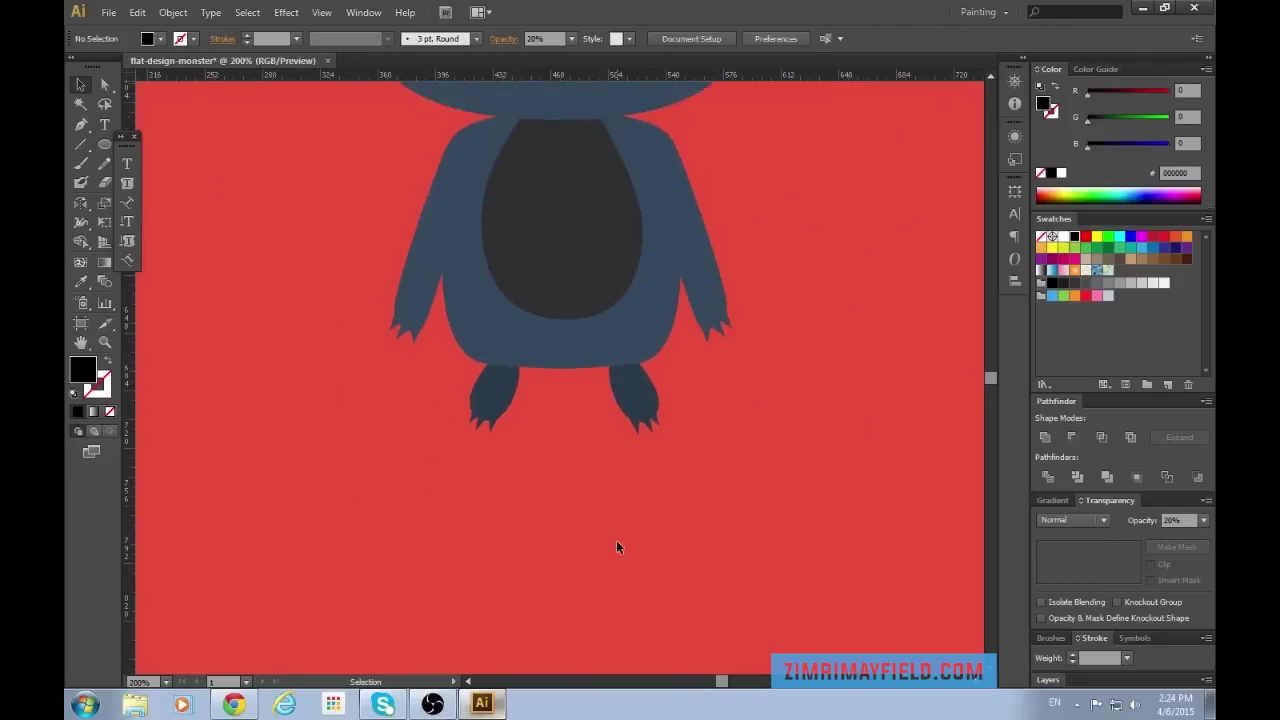
key("ctrl+minus")
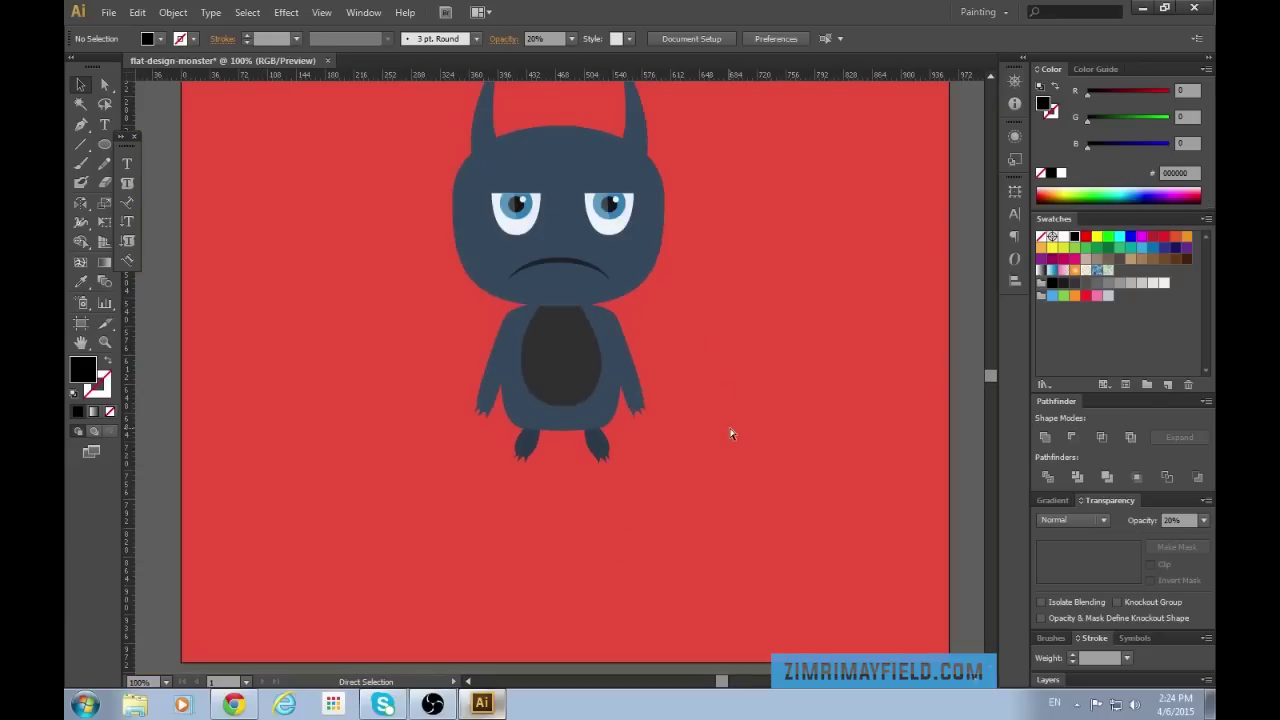
Duplicate the head shape about 7 px lower so the copy overlaps the neck and the top of the belly patch.
key("ctrl+plus")
scroll(729, 426, "up", 2)
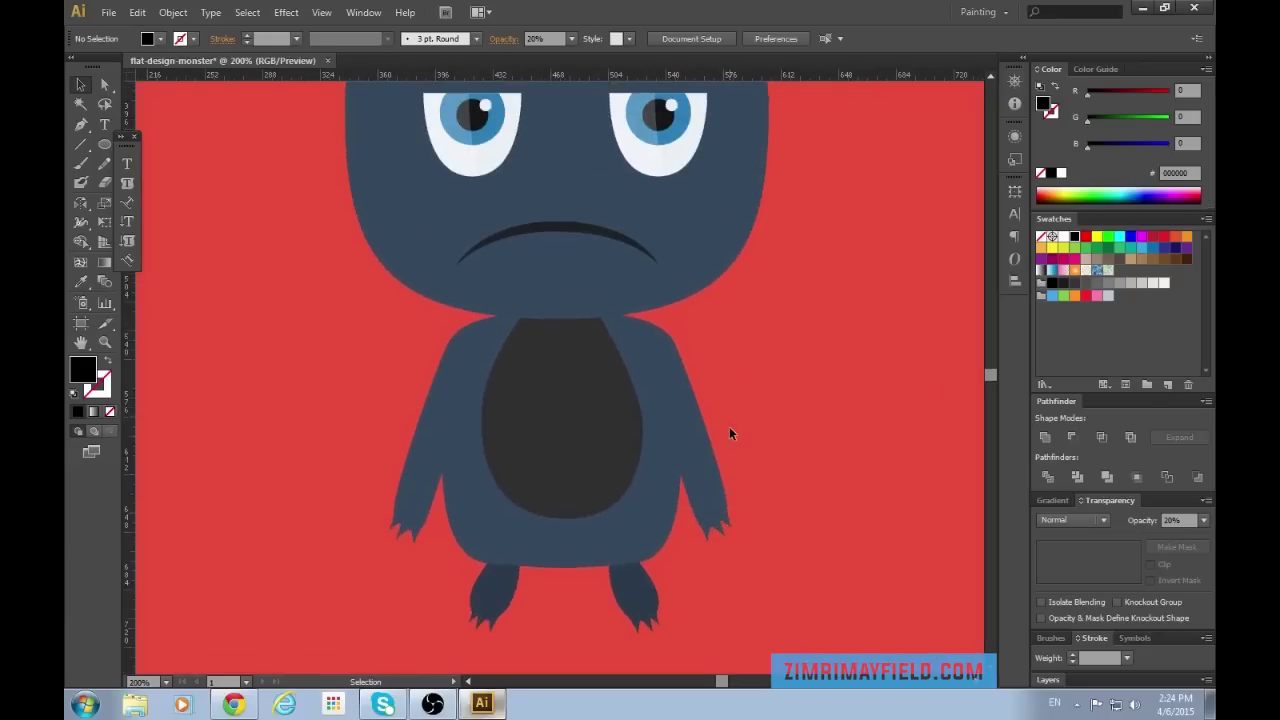
key("ctrl+plus")
key("ctrl+plus")
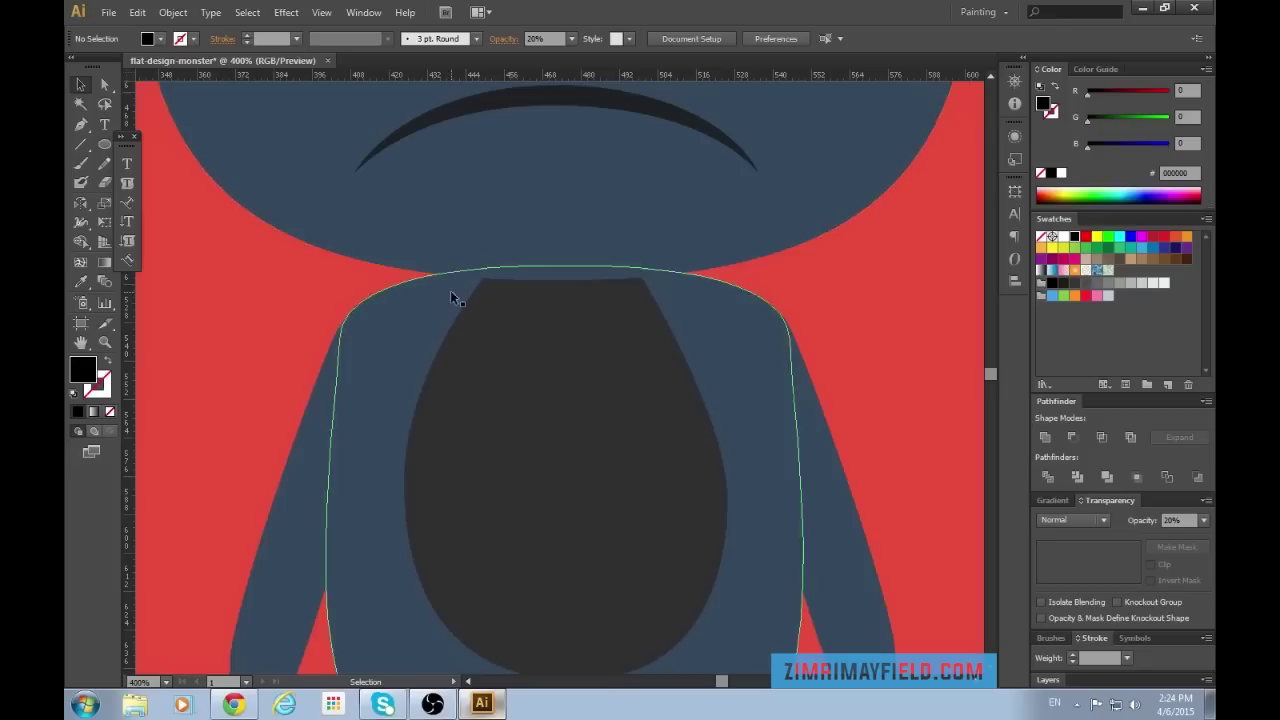
key("ctrl+plus")
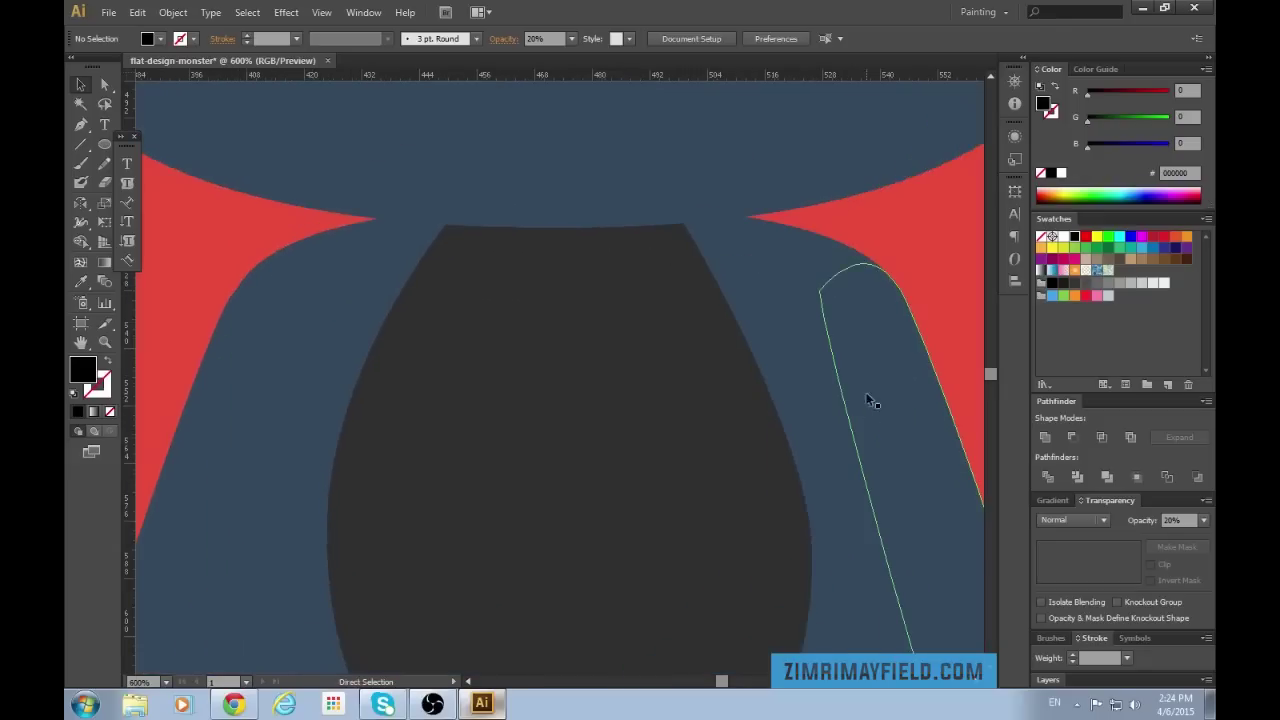
key("ctrl+minus")
key("ctrl+plus")
scroll(871, 290, "up", 3)
scroll(876, 329, "up", 2)
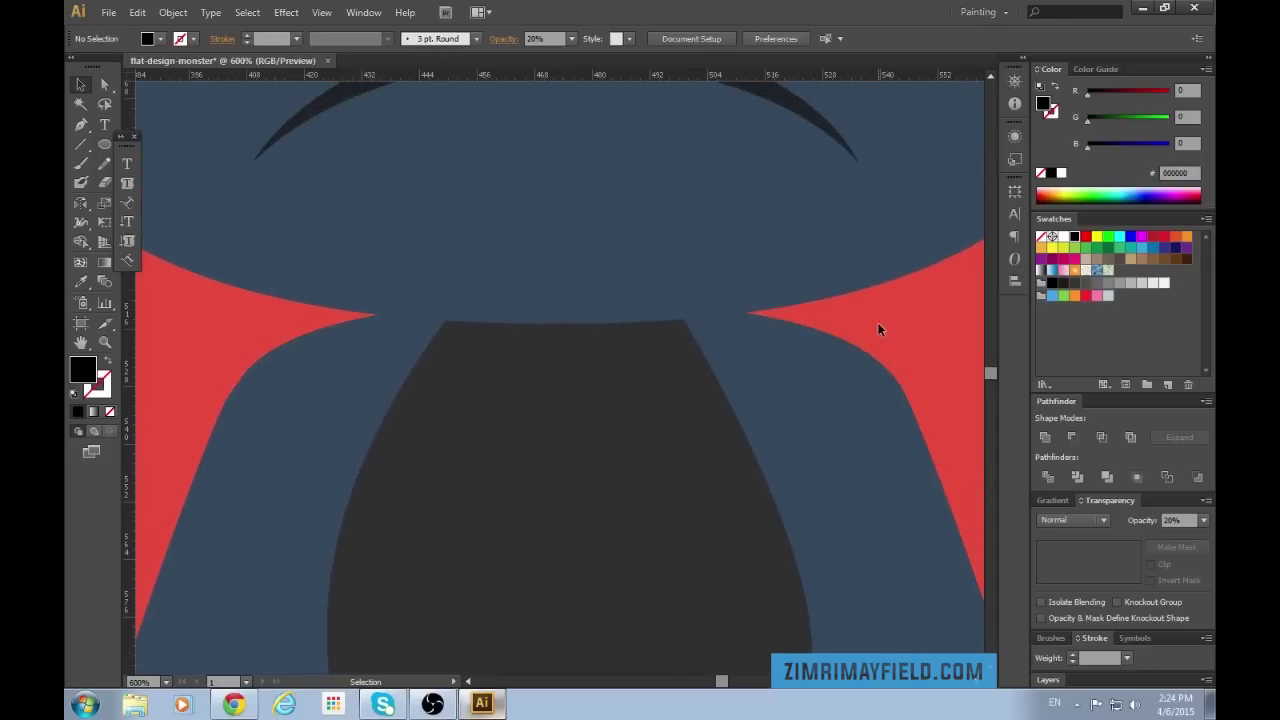
key("ctrl+minus")
key("ctrl+plus")
scroll(904, 353, "down", 1)
left_click(797, 428)
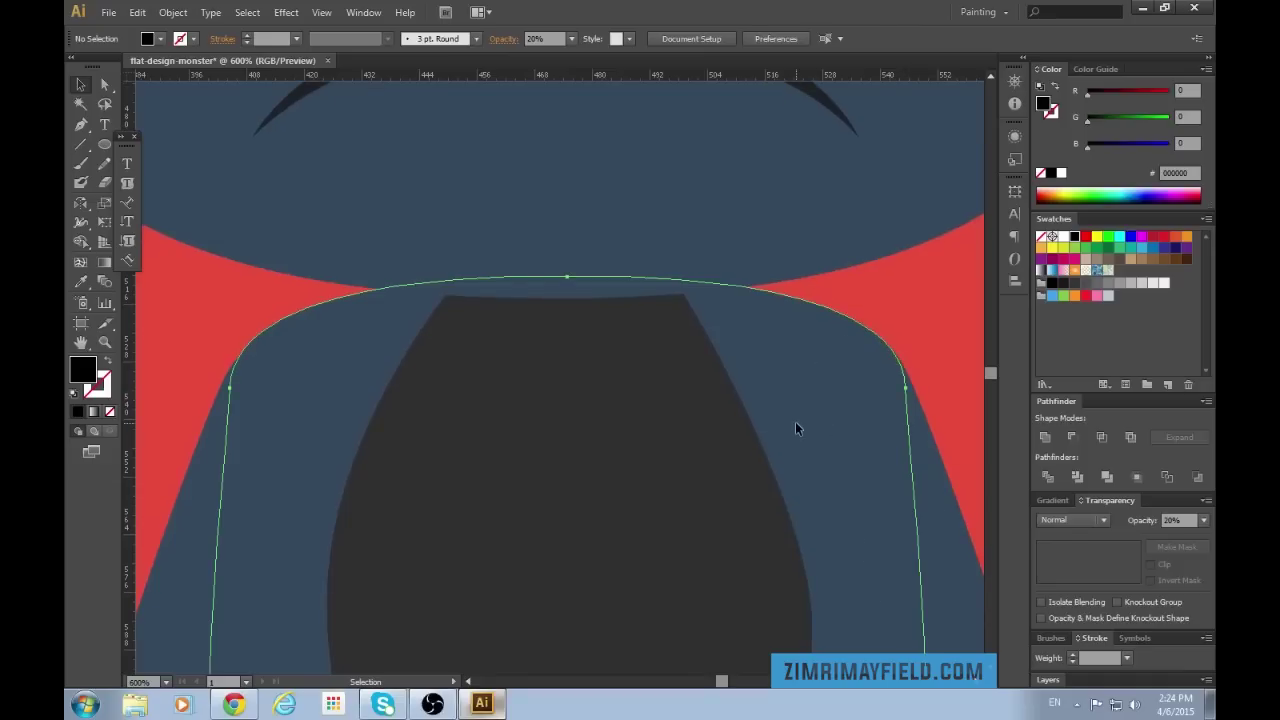
left_click(756, 237)
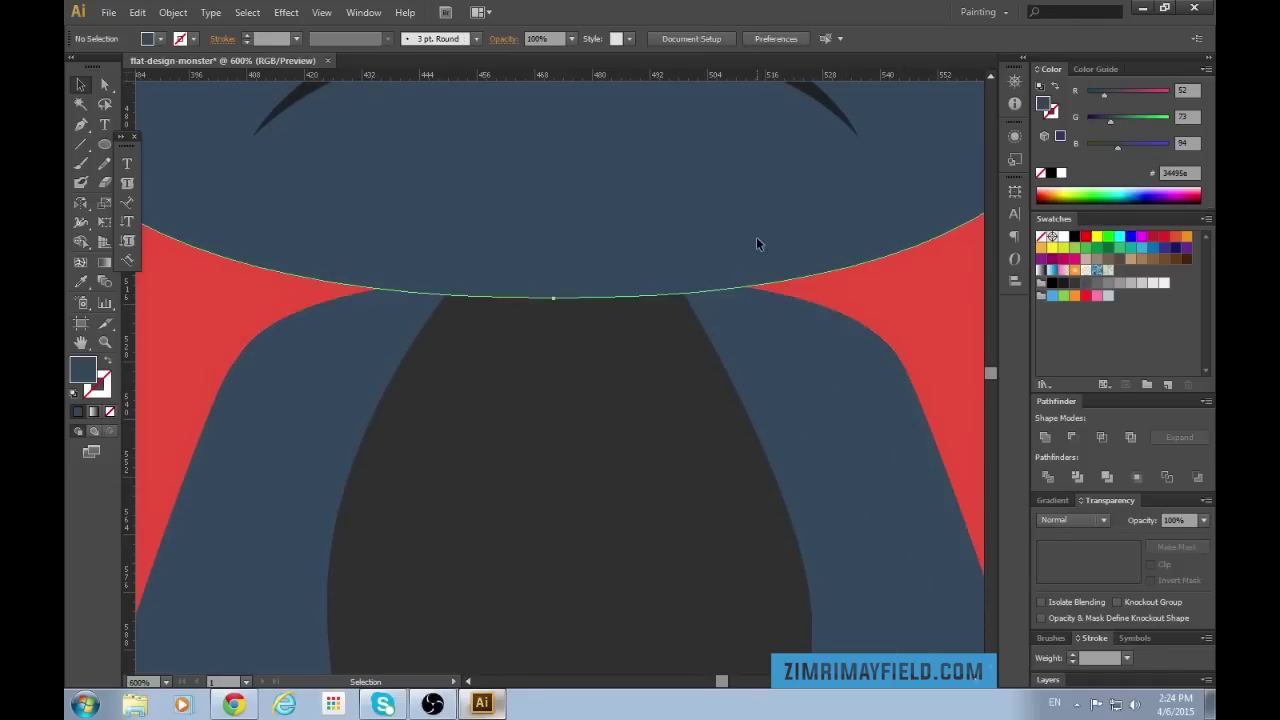
key("a")
key("v")
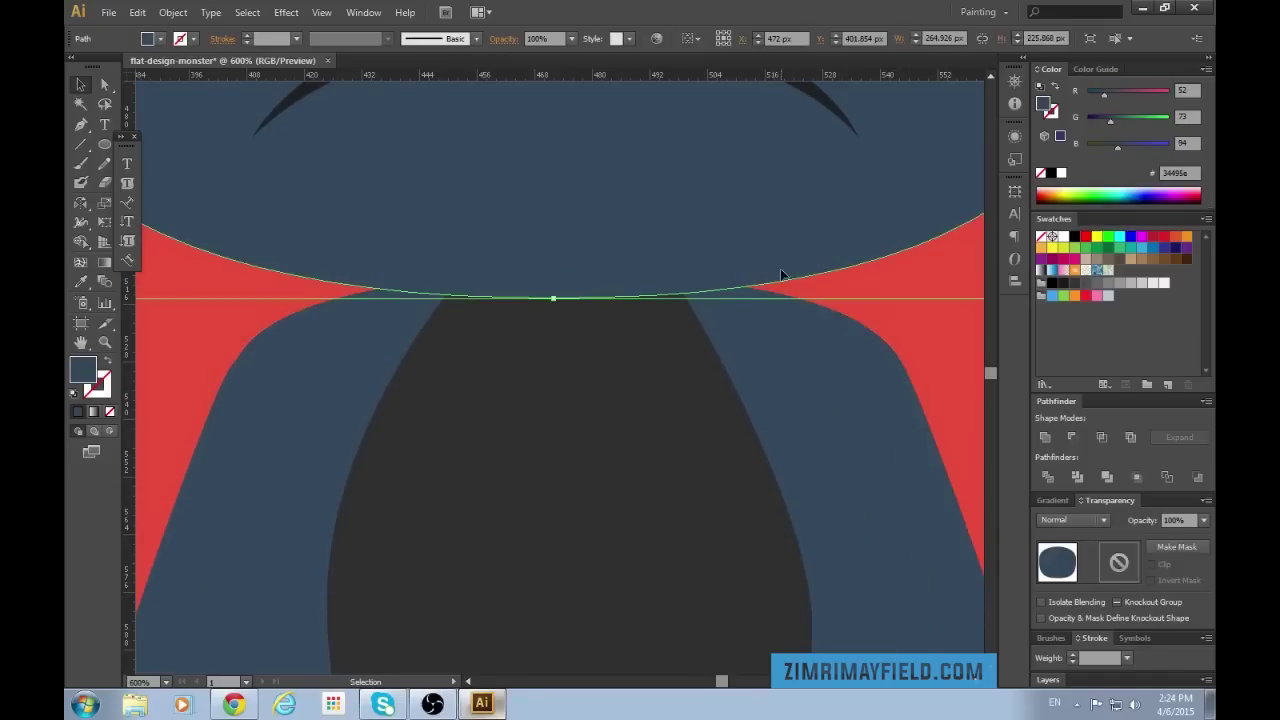
left_click_drag(639, 196, 639, 228)
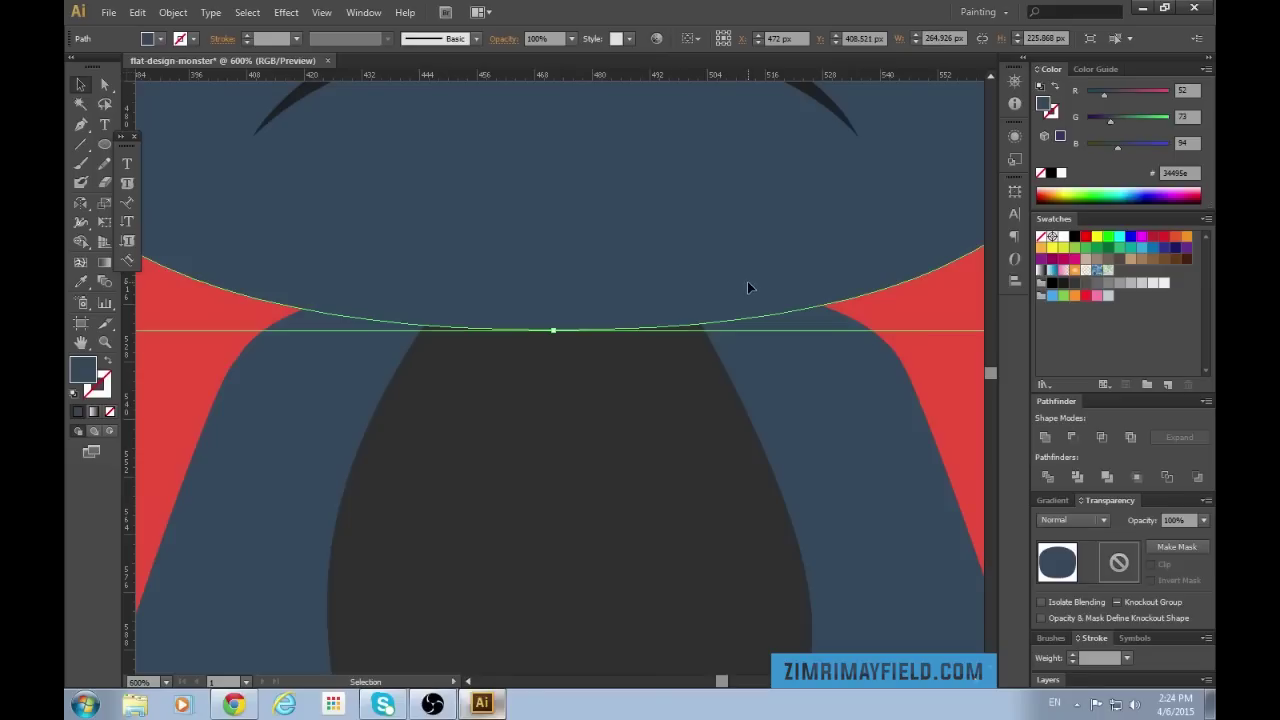
Try to unite the head with its lower copy, try deleting both, and undo back to the original single head.
key("ctrl+minus")
key("ctrl+minus")
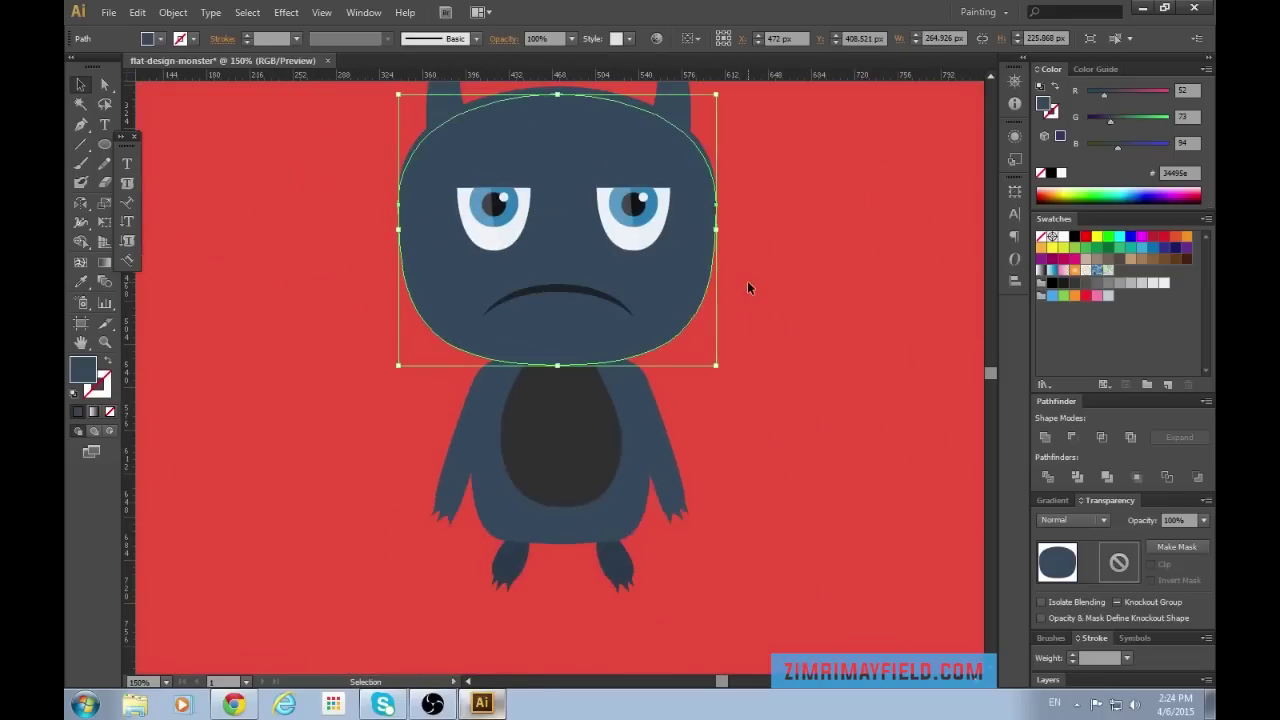
scroll(749, 288, "up", 2)
key("ctrl+equal")
key("ctrl+equal")
key("v")
key("ctrl+minus")
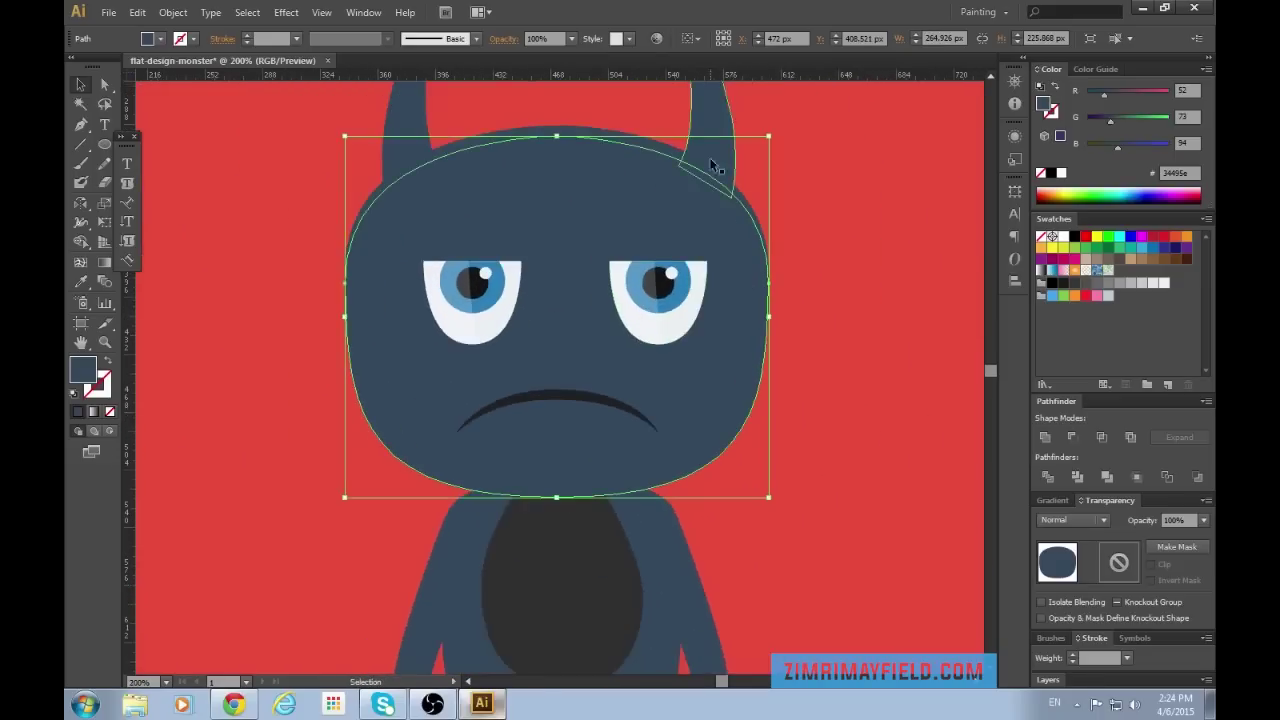
left_click(567, 125, "shift")
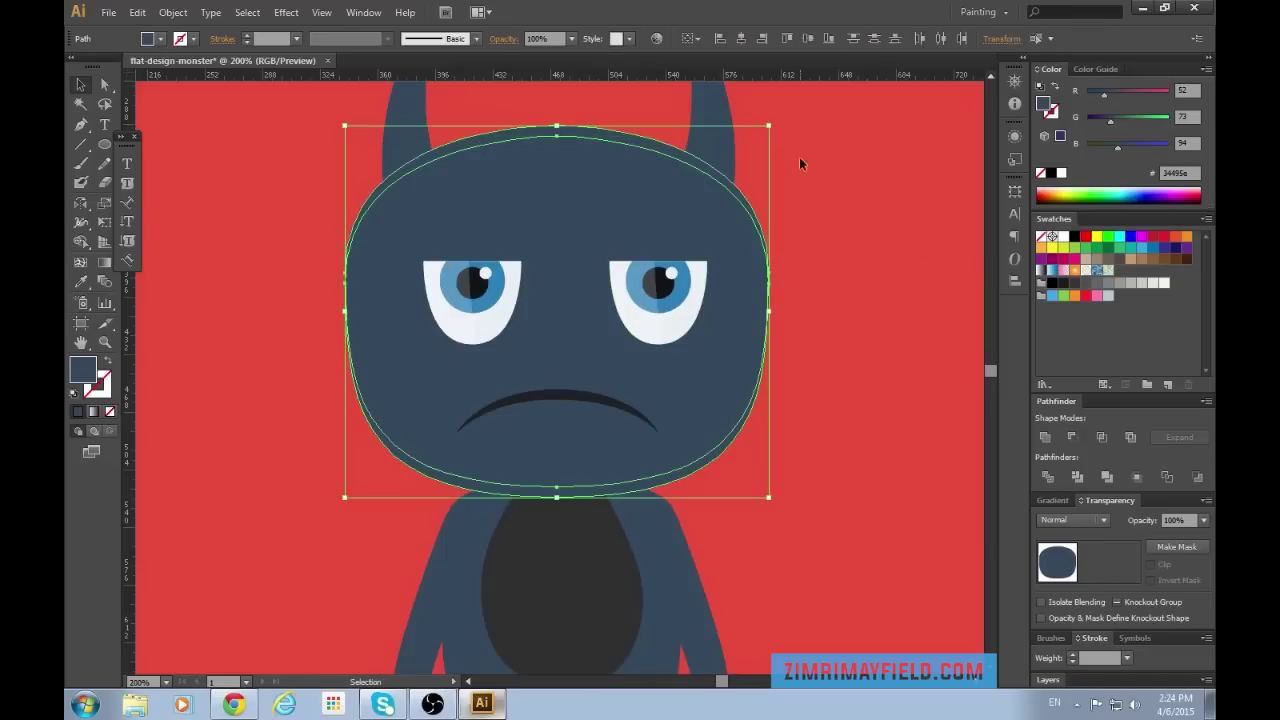
left_click(1045, 438)
key("ctrl+z")
key("ctrl+z")
scroll(907, 388, "down", 2)
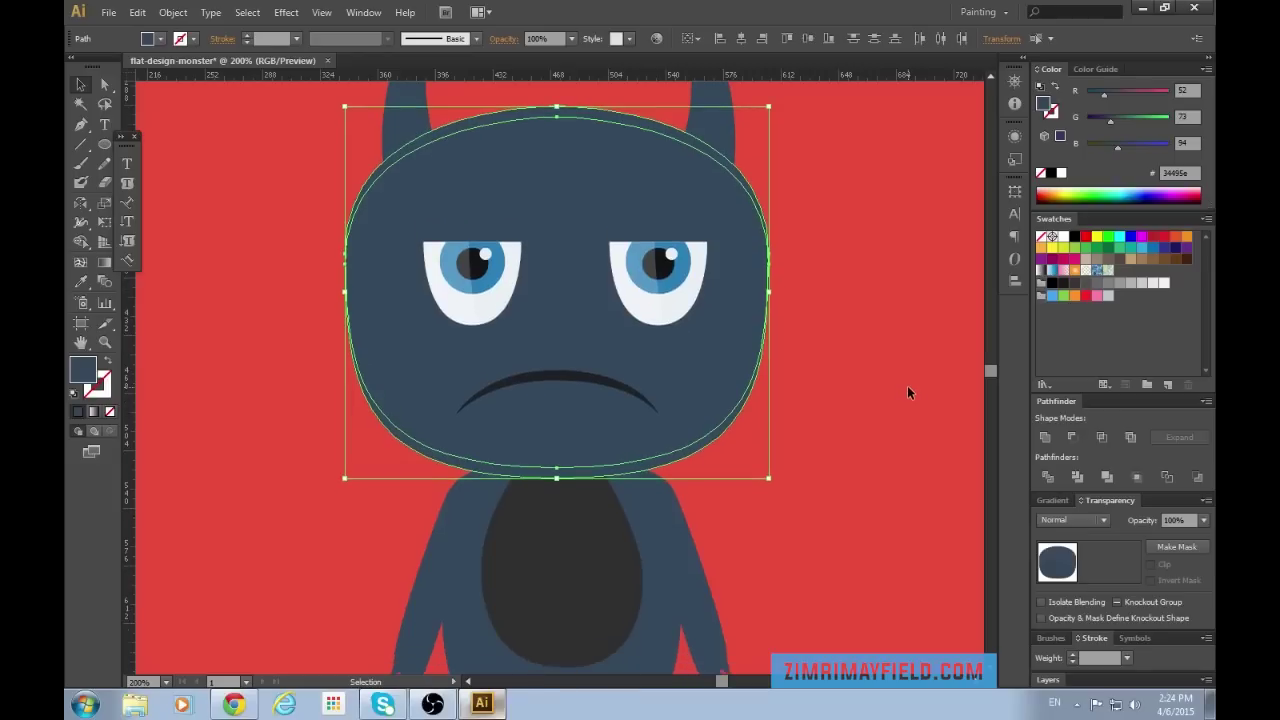
key("Delete")
scroll(881, 428, "down", 2)
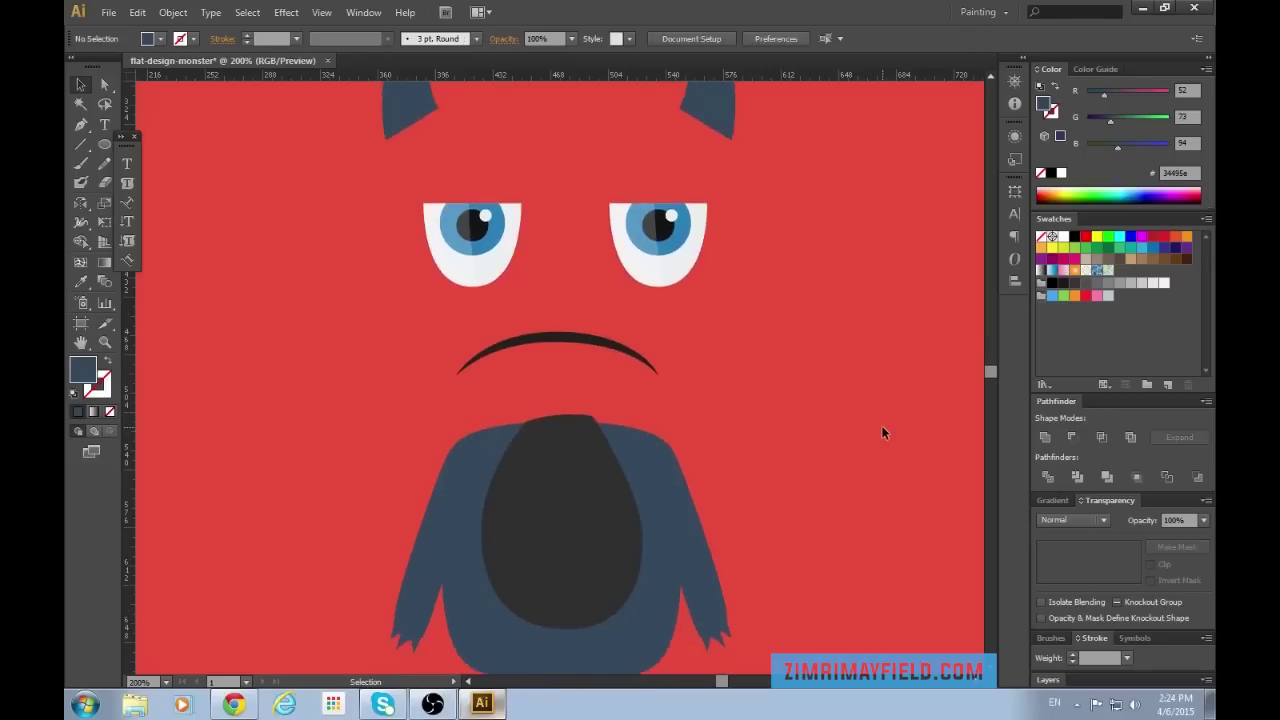
key("ctrl+z")
key("v")
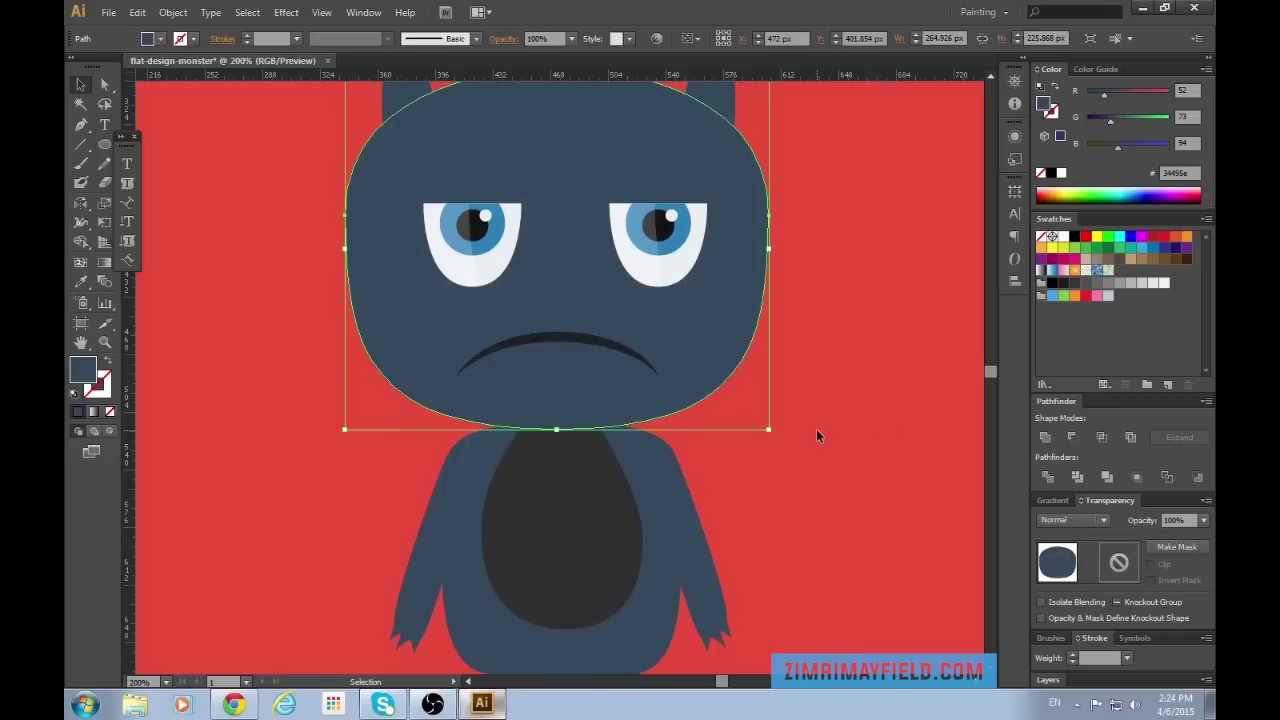
left_click(817, 456)
Draw a curved Pen path across the neck under the head, from the right-hand shoulder edge to the left-hand one.
scroll(816, 458, "down", 5)
key("ctrl+plus")
key("ctrl+plus")
key("ctrl+plus")
key("ctrl+plus")
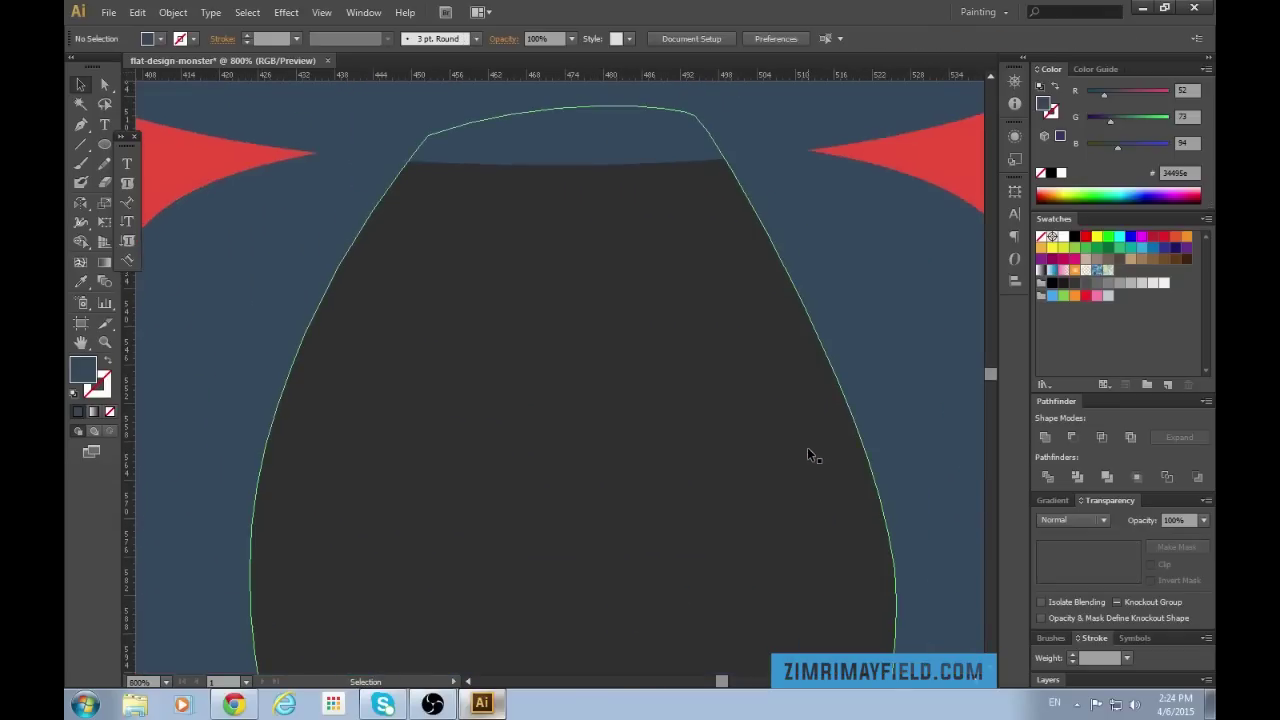
scroll(807, 448, "up", 2)
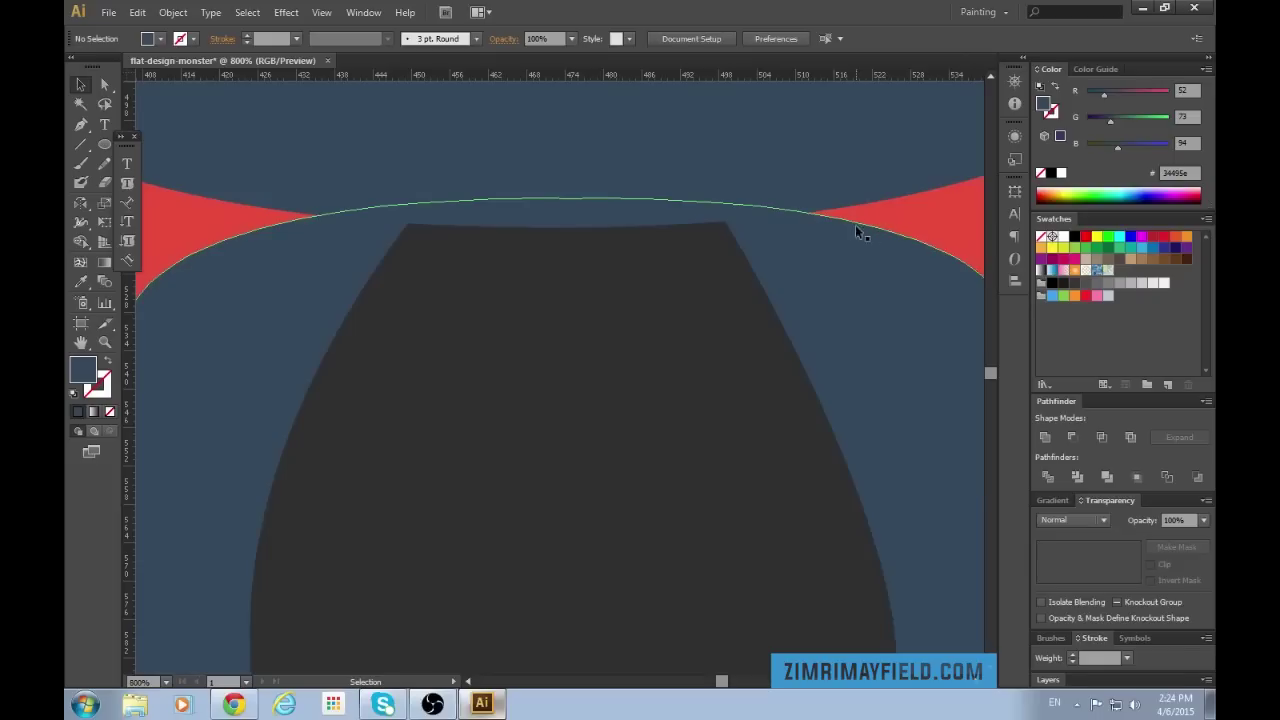
key("p")
left_click(858, 228)
left_click_drag(243, 234, 372, 206)
Lengthen and lower the curve's handle at the left-hand shoulder so the path bows deeper over the top of the belly patch.
key("ctrl+minus")
key("ctrl+minus")
key("ctrl+minus")
key("ctrl+plus")
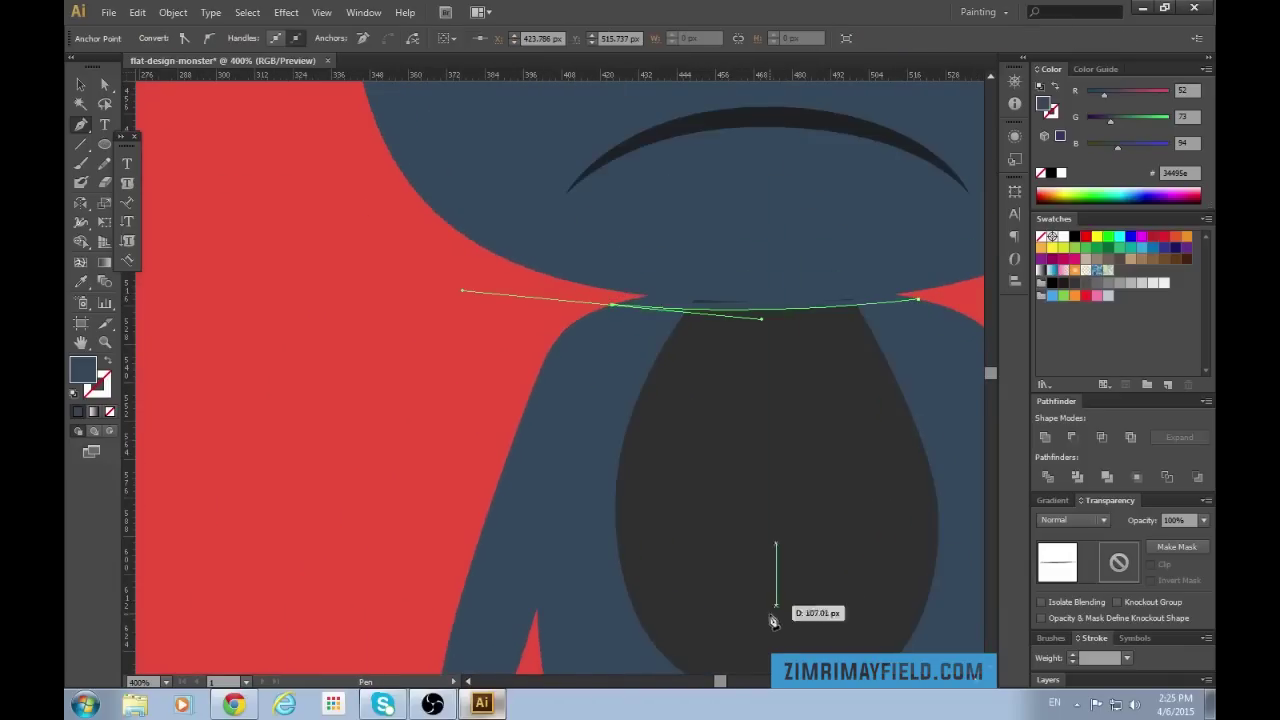
left_click_drag(718, 682, 721, 682)
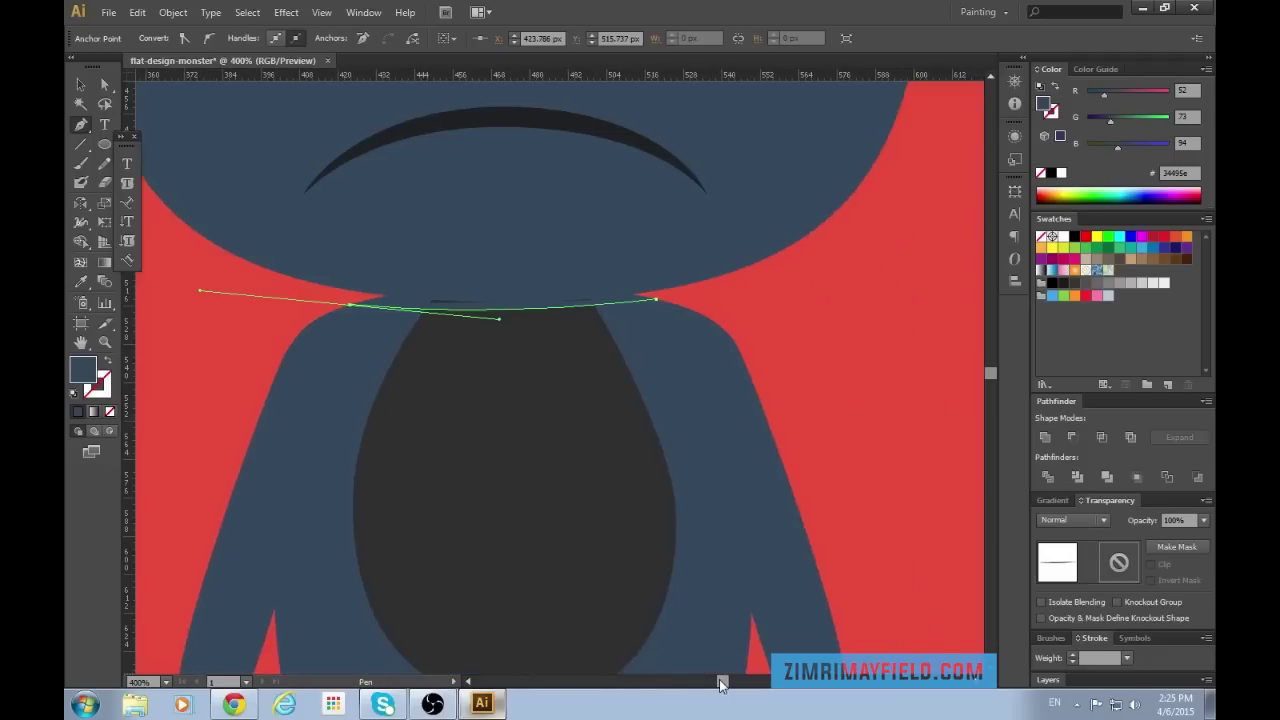
key("ctrl+plus")
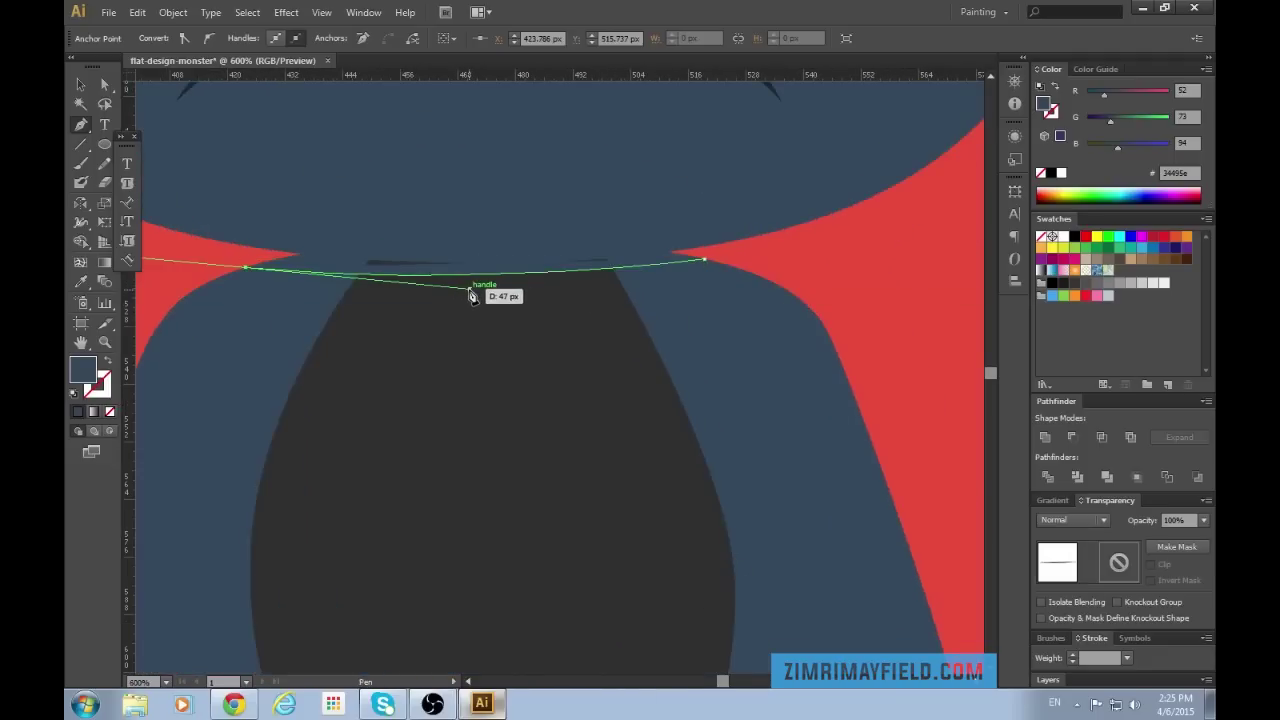
left_click_drag(470, 290, 587, 315)
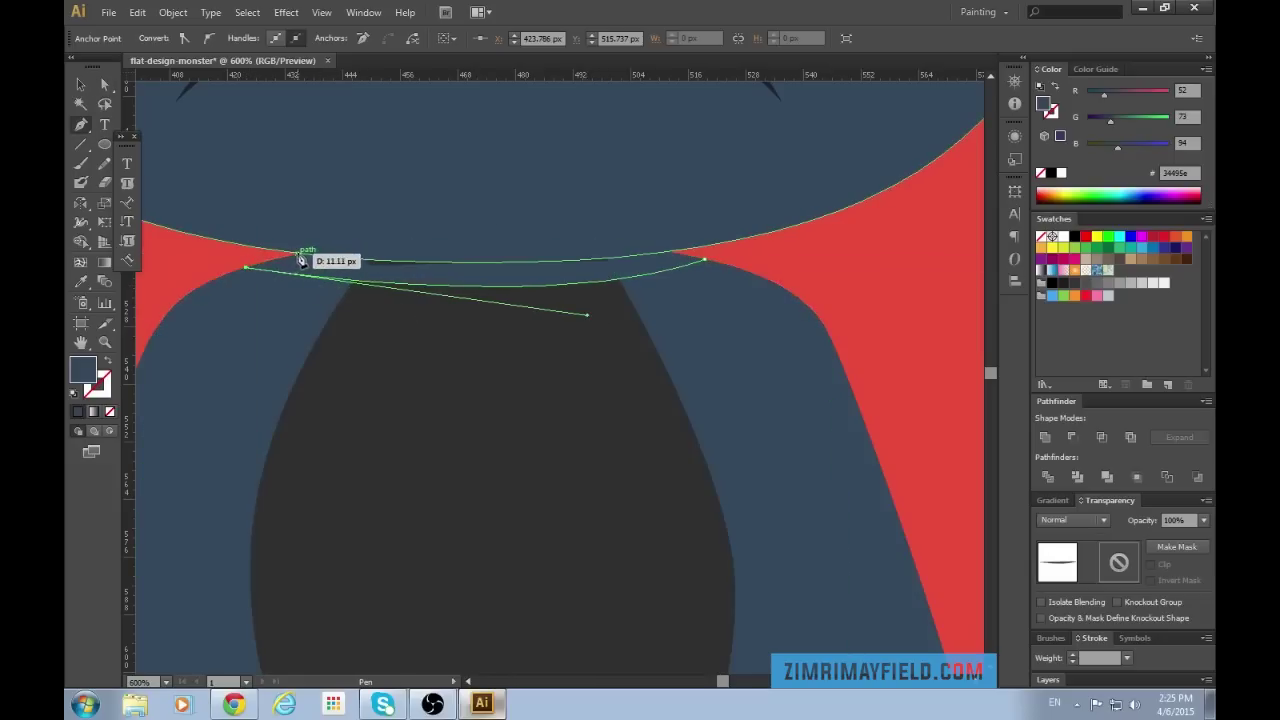
Close the neck shape through the left-hand neck corner, a peak inside the head and the right-hand neck corner.
left_click_drag(302, 253, 319, 252)
left_click(704, 259)
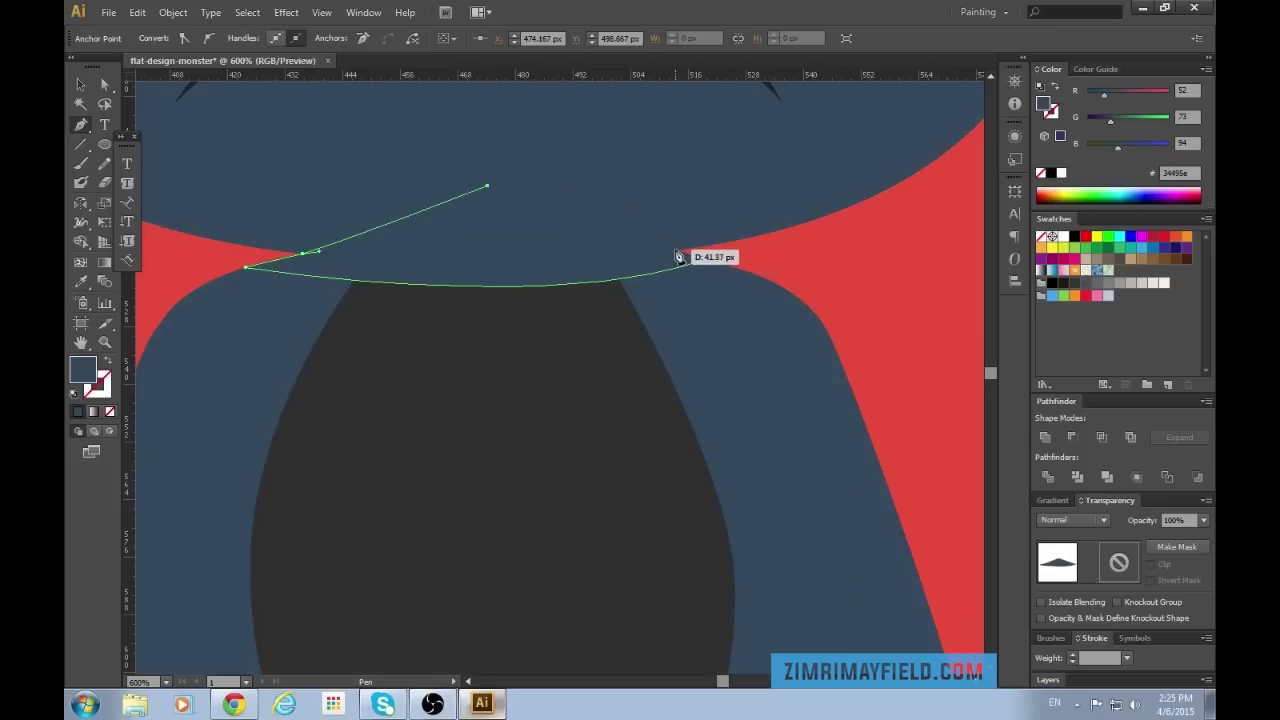
left_click_drag(678, 258, 707, 262)
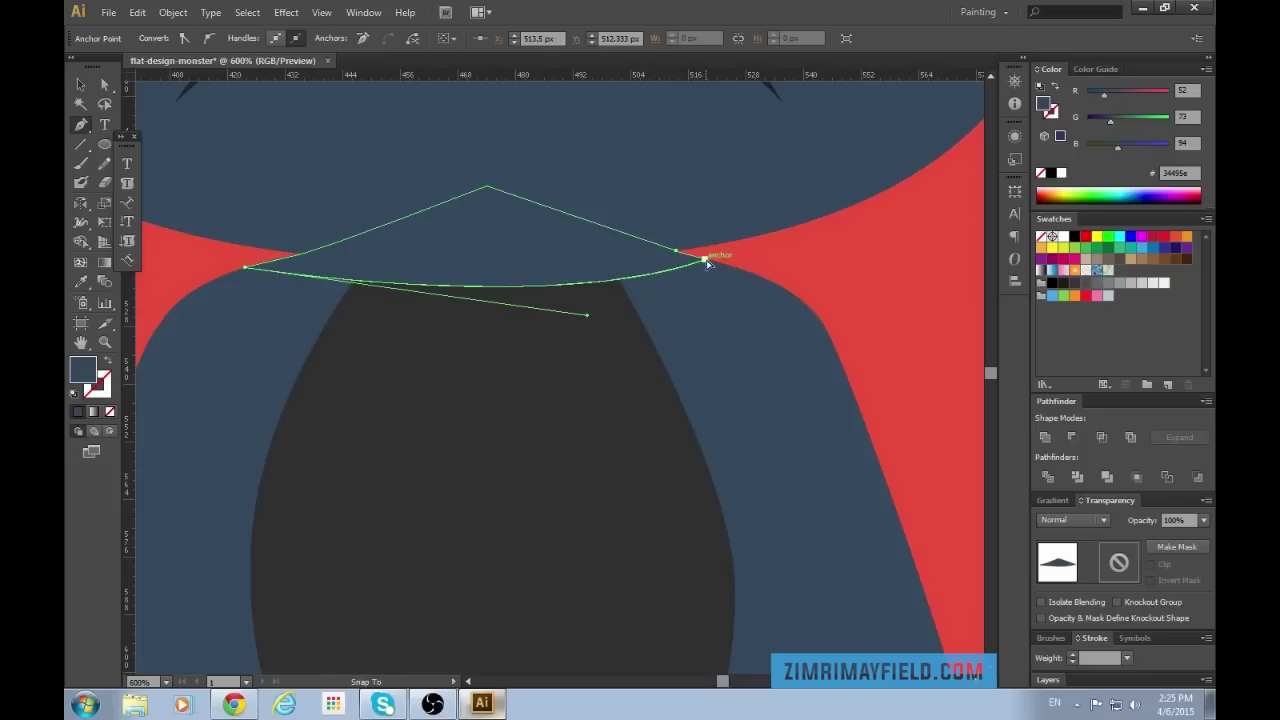
Fill the closed neck shape with black.
key("v")
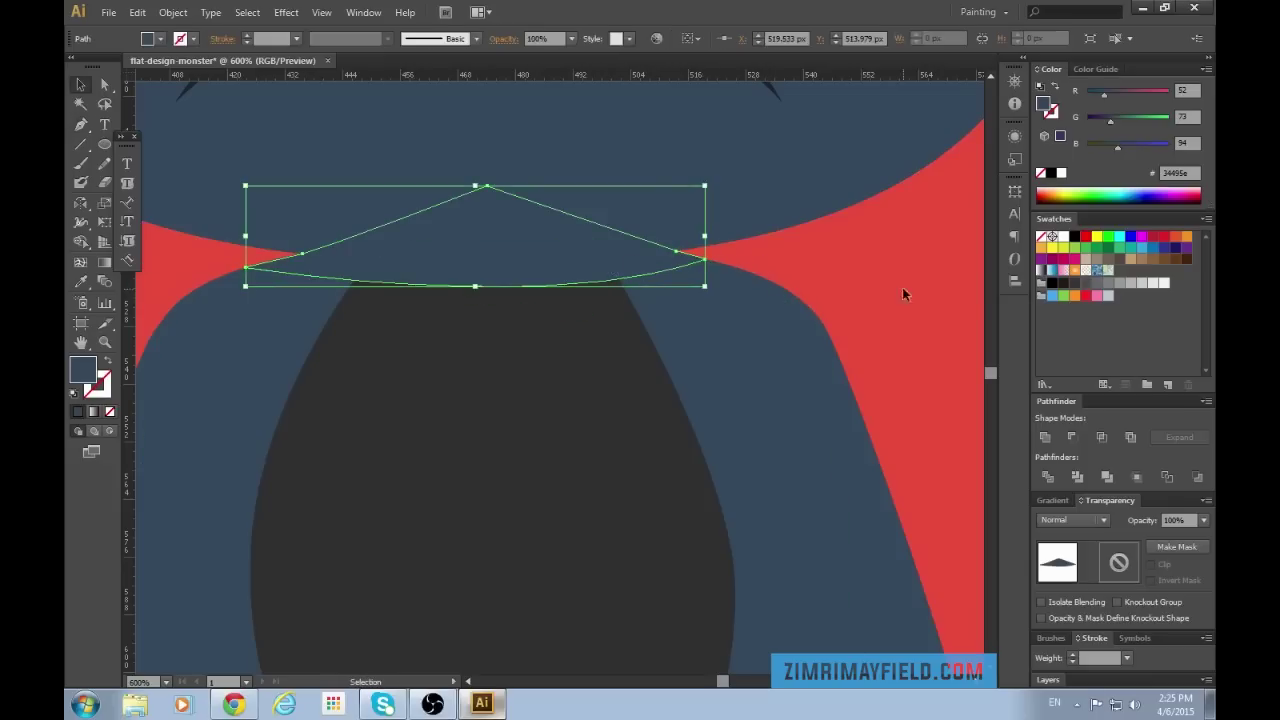
scroll(904, 350, "up", 5)
scroll(895, 549, "down", 3)
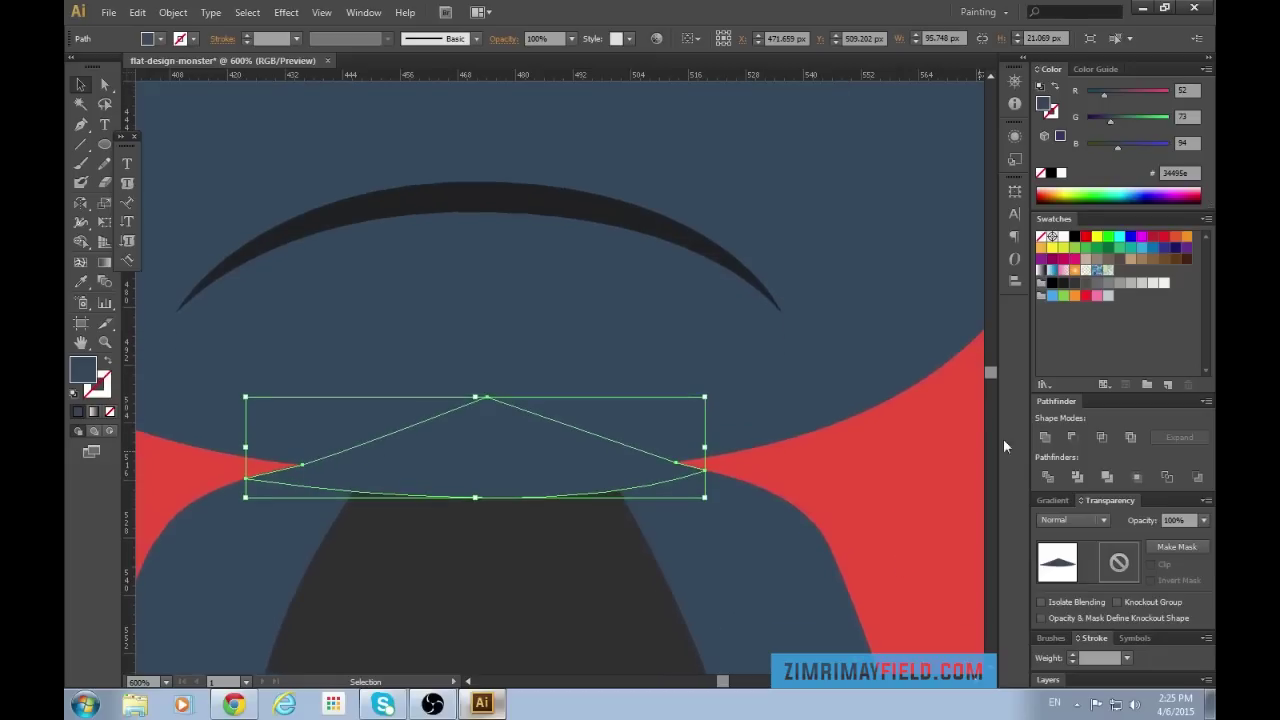
left_click(1074, 236)
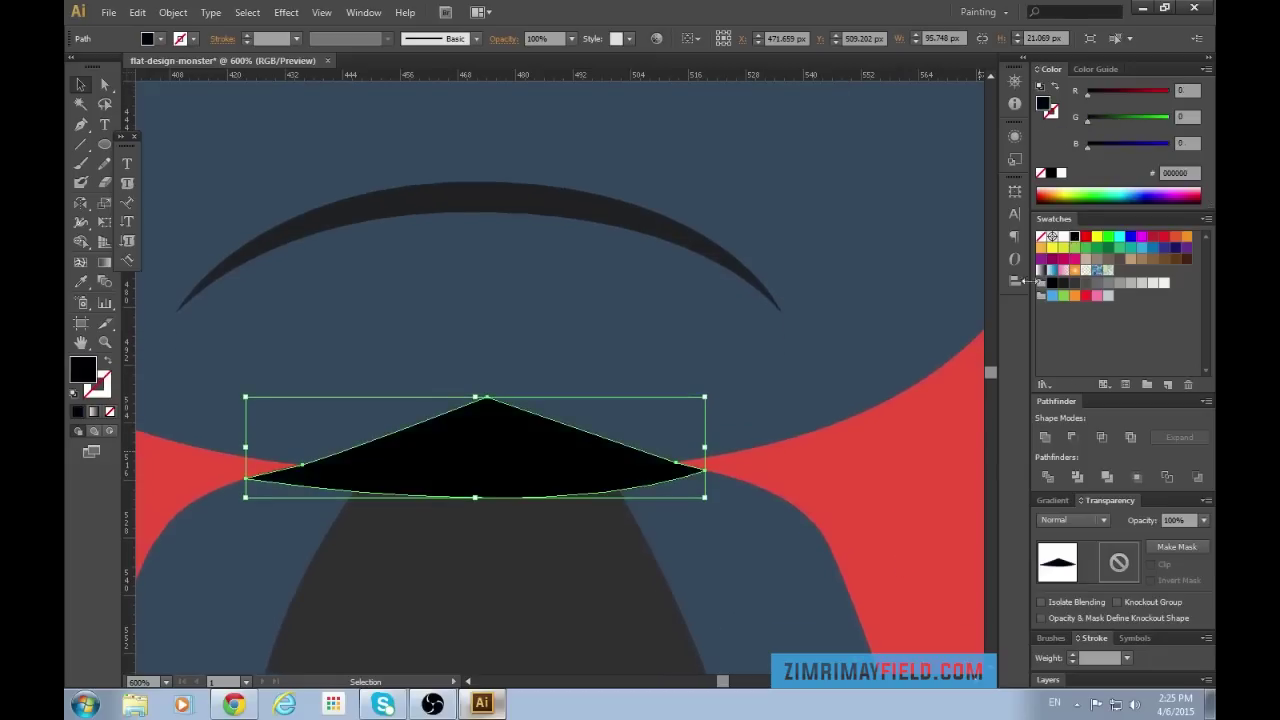
Set the black neck shape's opacity to 20%.
left_click(1203, 520)
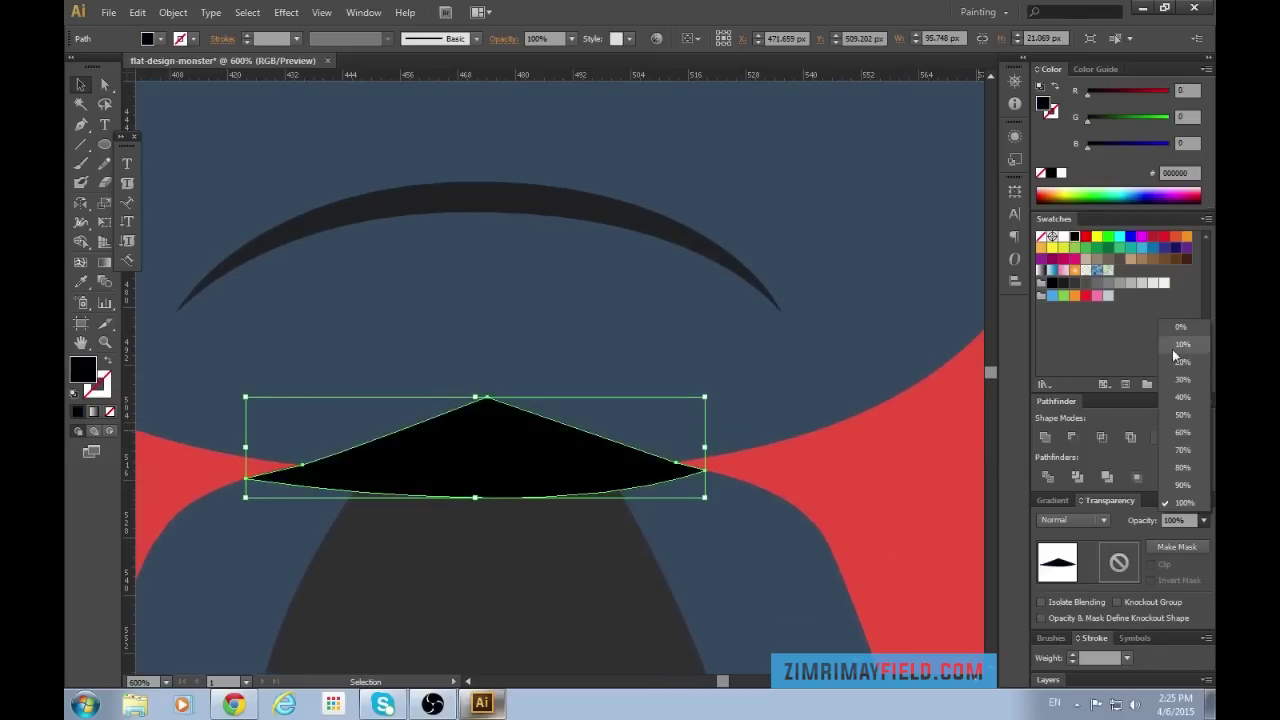
left_click(1178, 360)
left_click(882, 505)
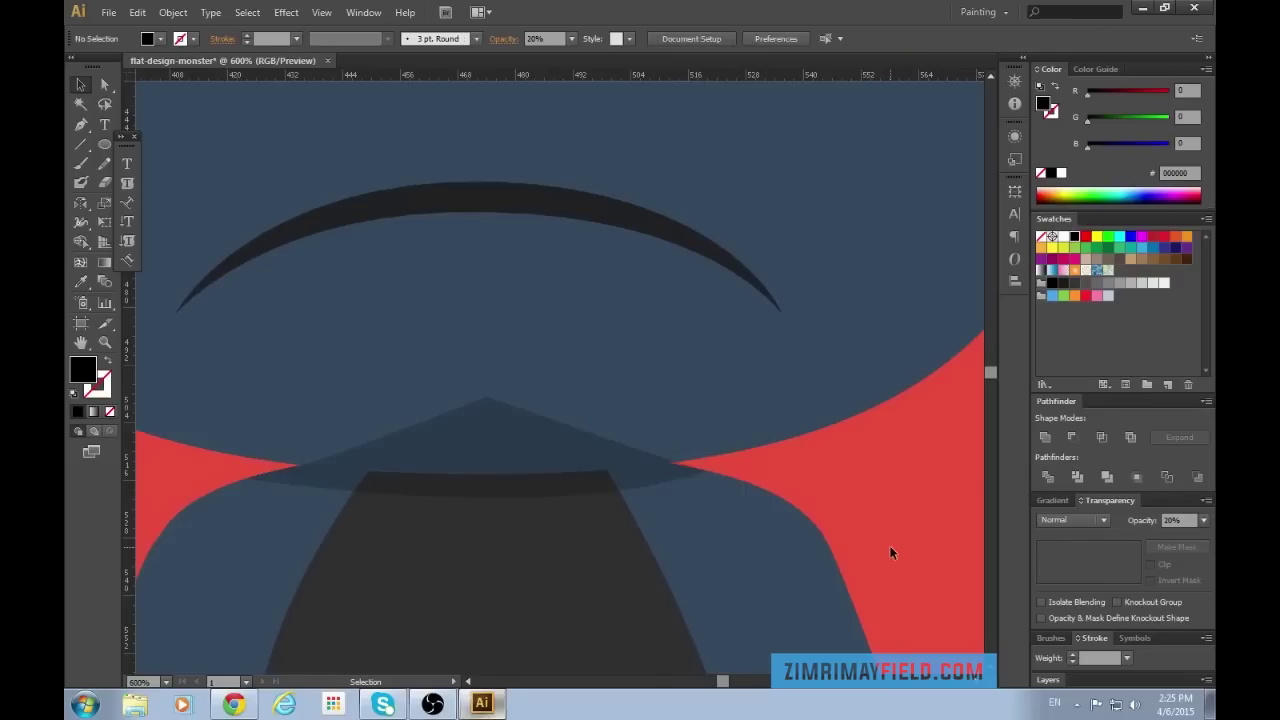
Bring the head together with its horns, eyes and mouth in front of the translucent neck shadow.
scroll(889, 545, "down", 1)
key("ctrl+minus")
key("ctrl+minus")
left_click(652, 377)
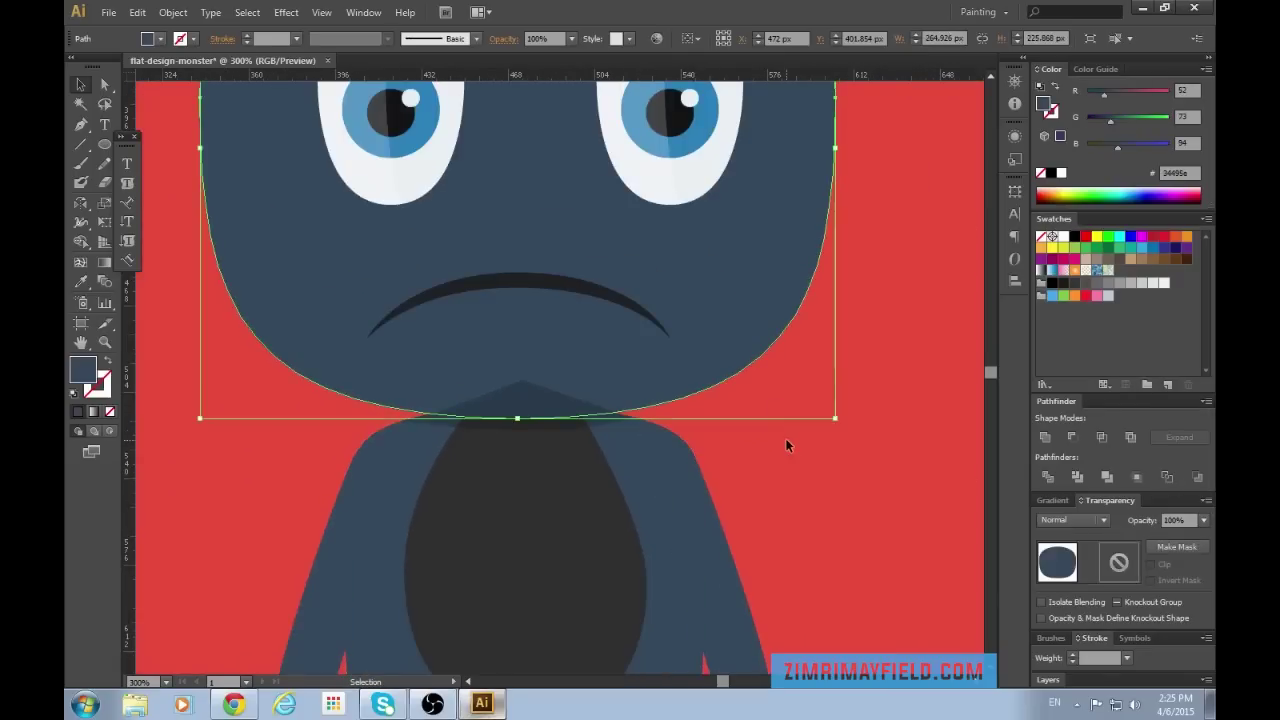
key("ctrl+minus")
key("ctrl+minus")
key("ctrl+minus")
scroll(793, 424, "up", 2)
left_click(780, 444)
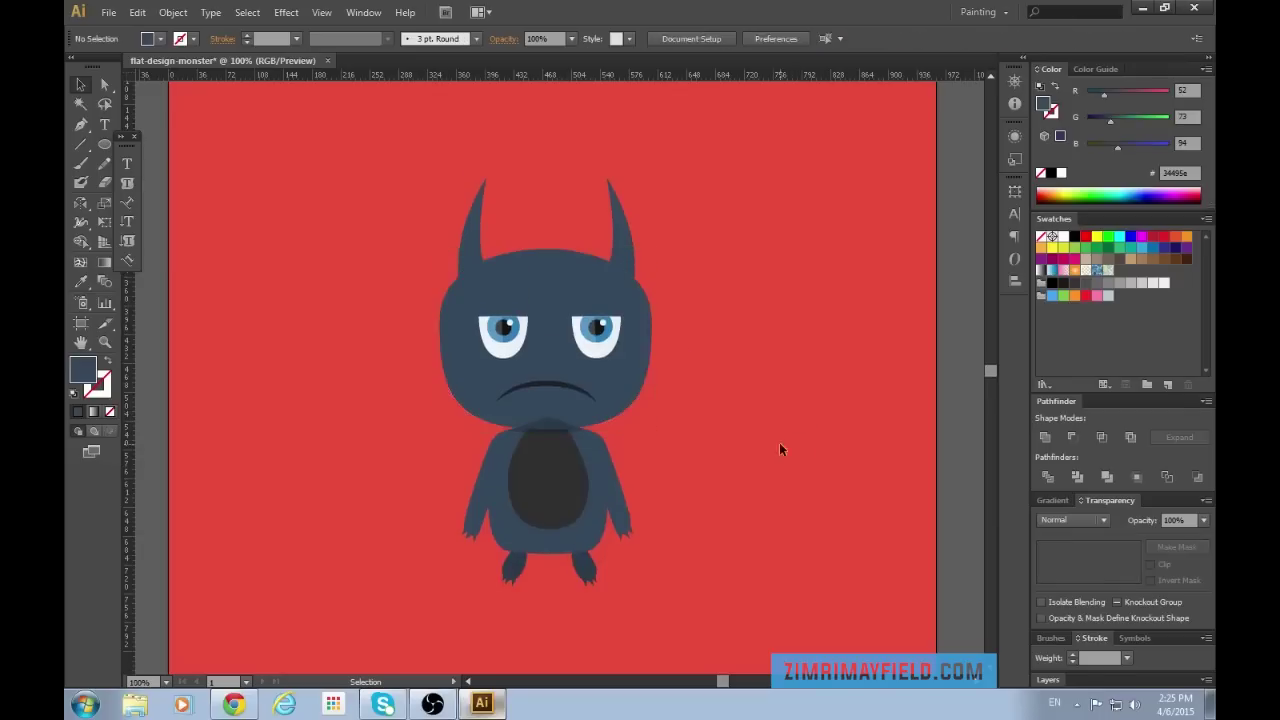
left_click_drag(747, 403, 747, 403)
key("a")
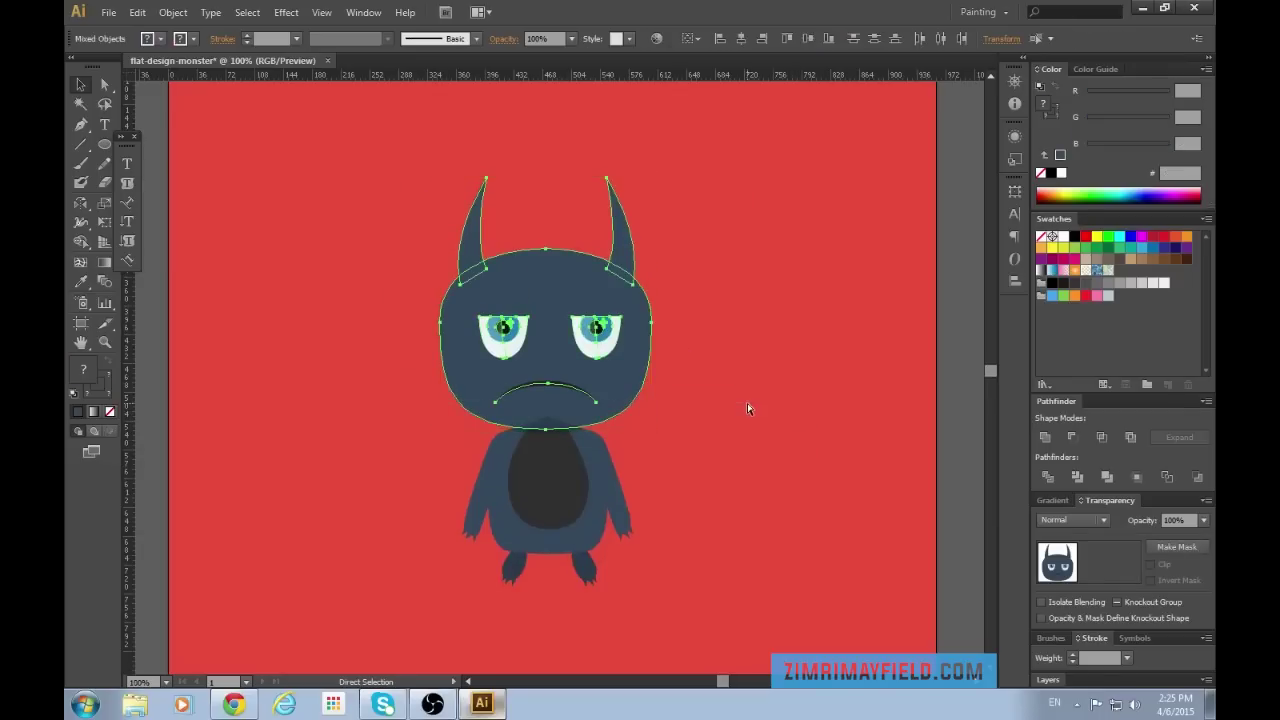
left_click(744, 576)
scroll(742, 578, "down", 2)
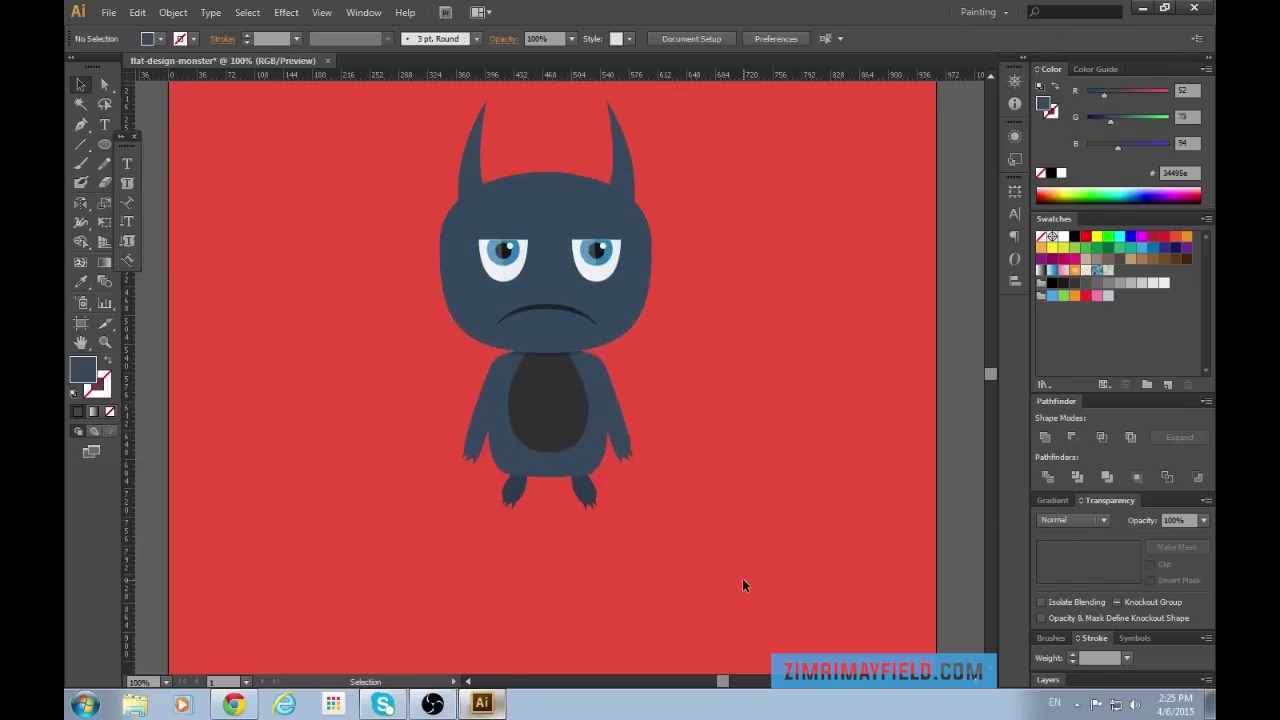
Lower the handle at the neck shadow's left-hand corner so its lower edge curves deeper over the belly patch.
key("ctrl+plus")
key("ctrl+plus")
key("ctrl+plus")
key("v")
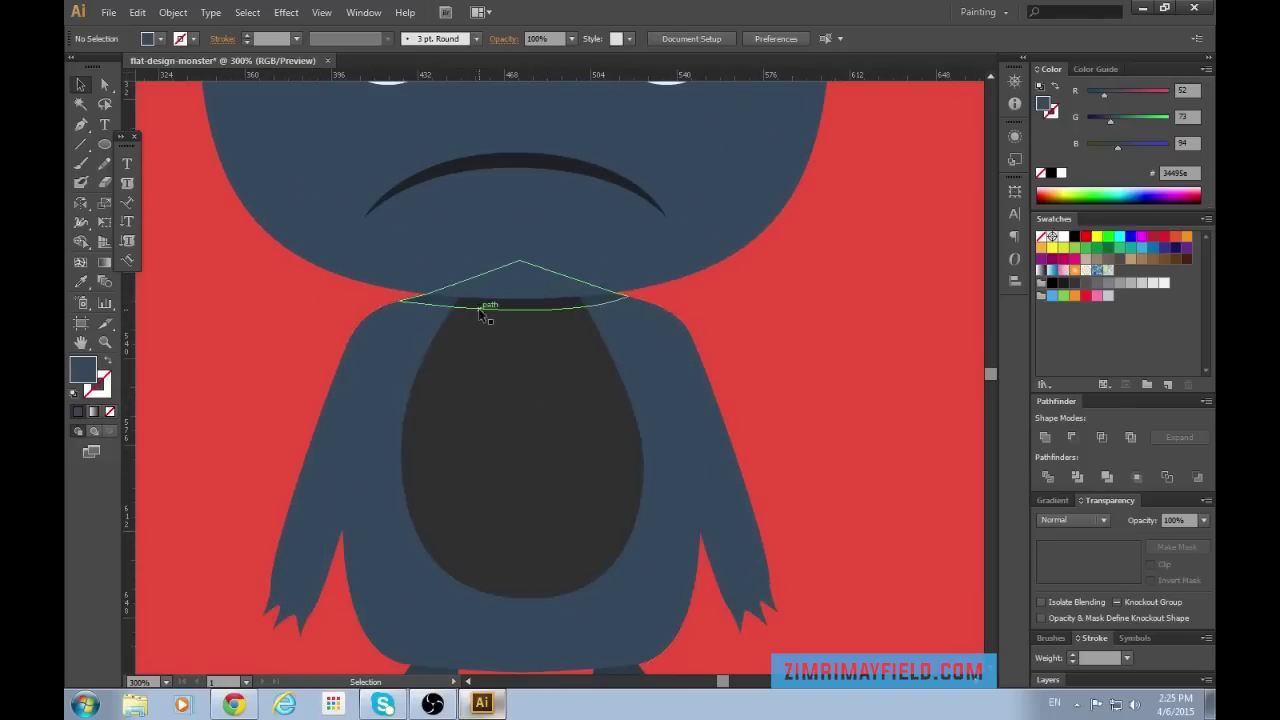
key("ctrl+minus")
scroll(859, 440, "down", 1)
key("ctrl+plus")
key("ctrl+plus")
key("ctrl+plus")
key("a")
left_click(500, 180)
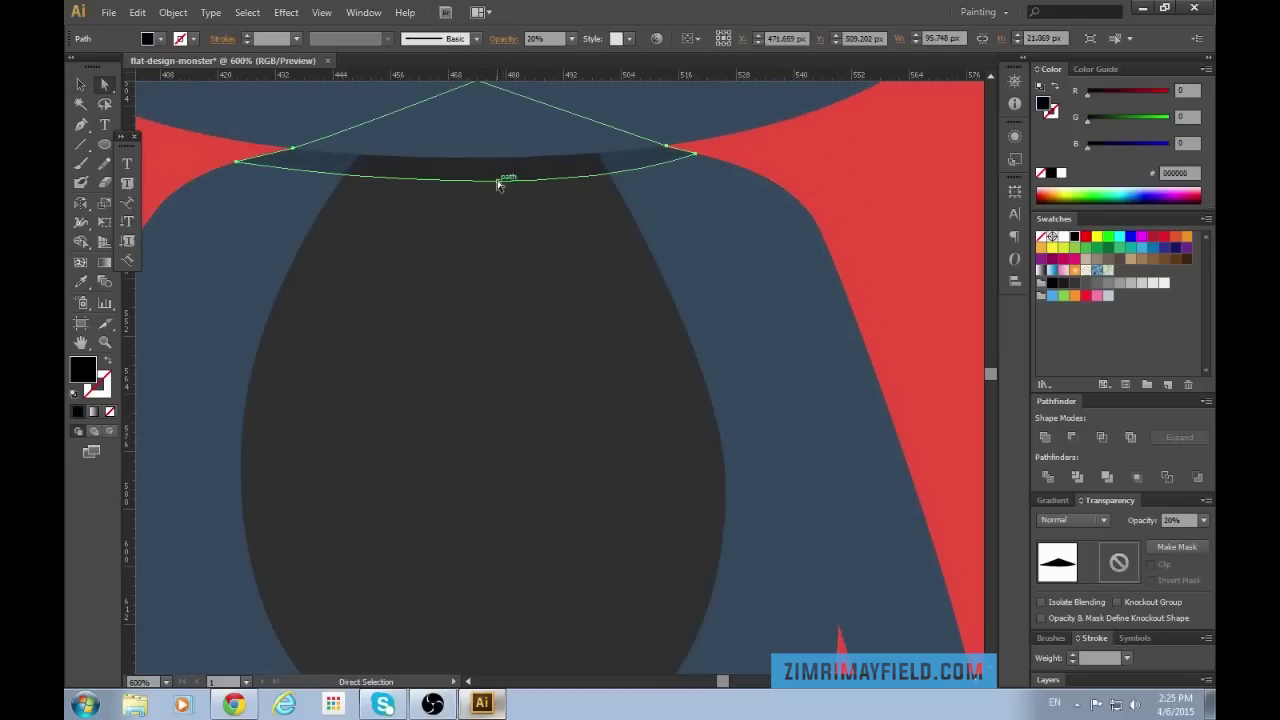
left_click(697, 155)
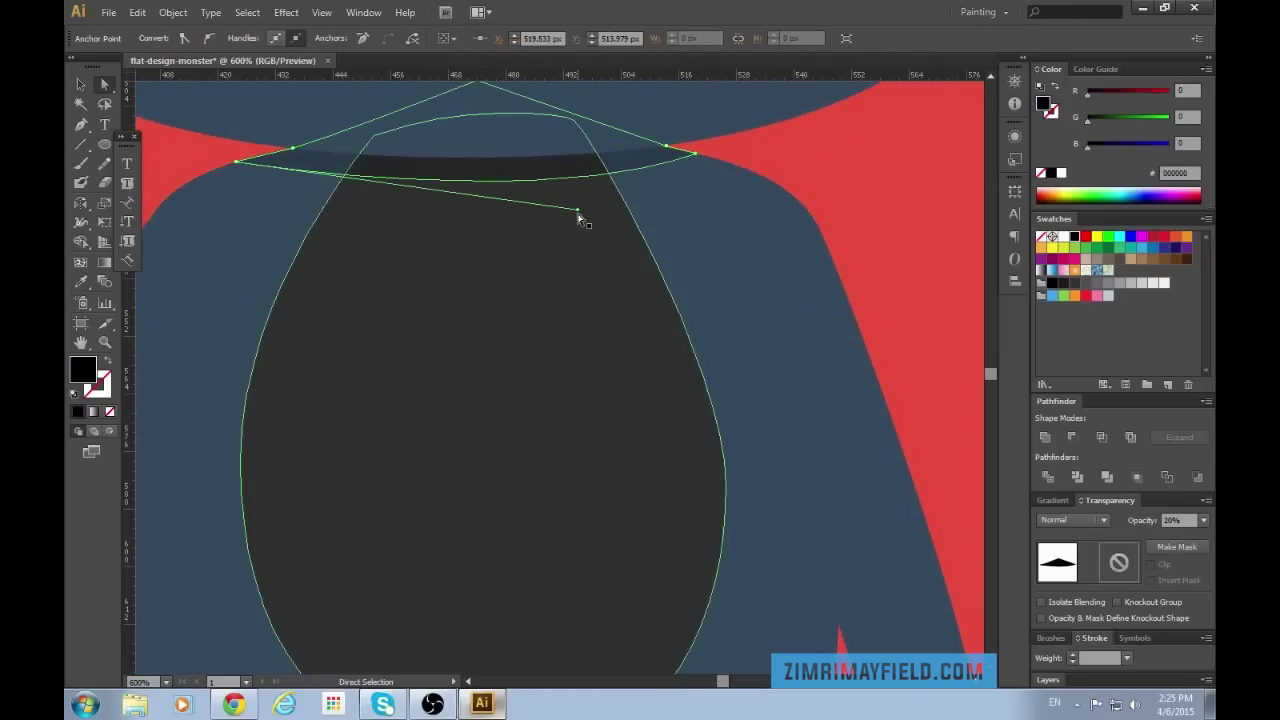
left_click_drag(580, 208, 515, 248)
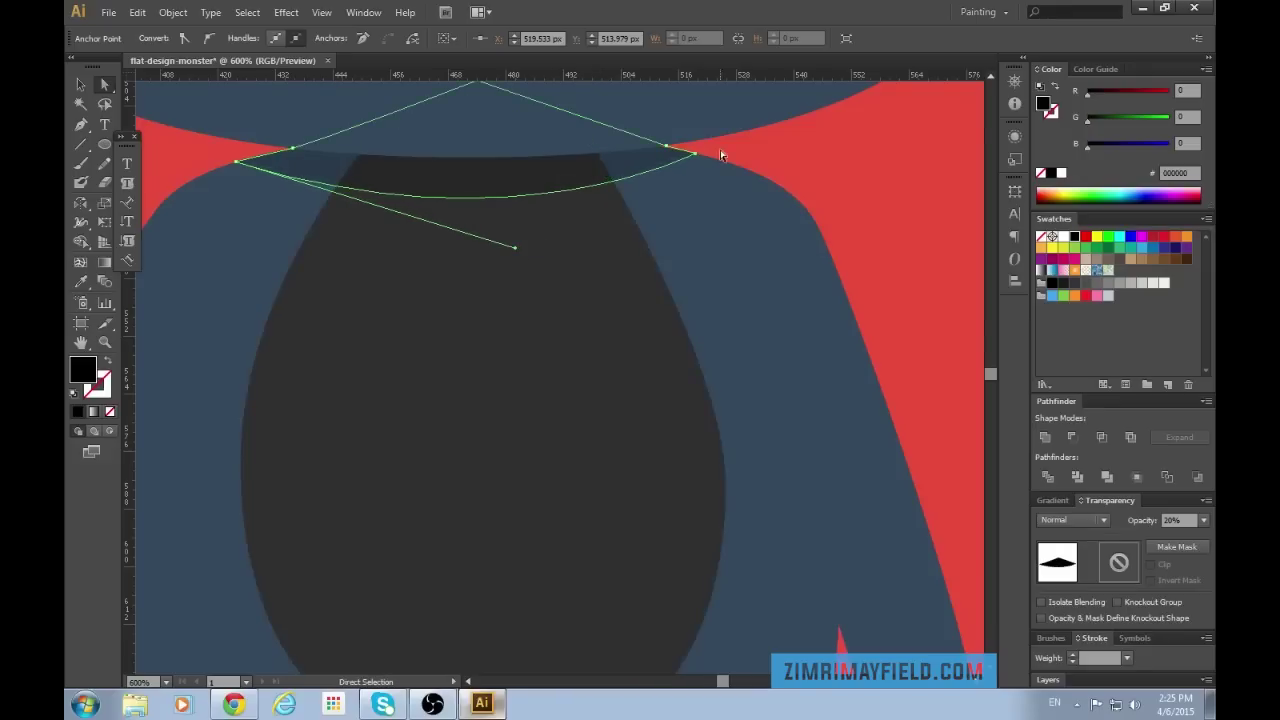
Move both outer corners of the neck shadow slightly outward along the shoulders and lengthen the left-hand handle to deepen the curve.
left_click_drag(697, 158, 712, 160)
left_click_drag(240, 167, 228, 169)
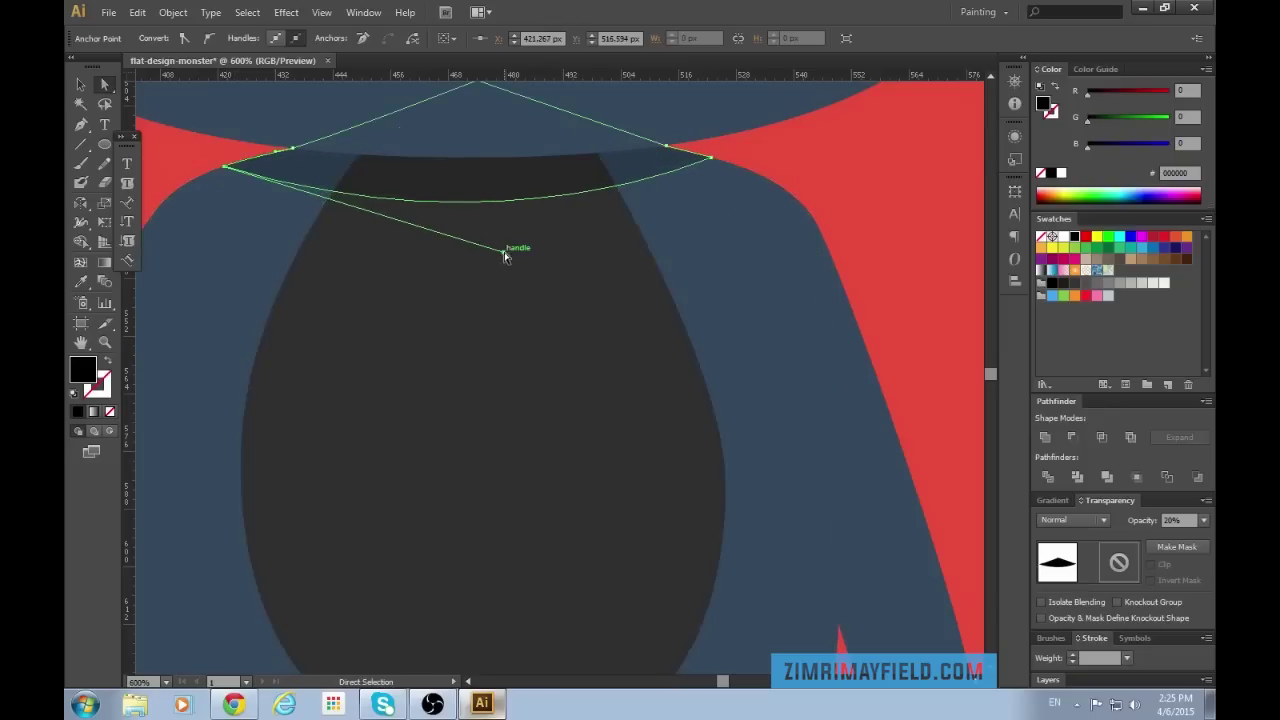
left_click_drag(508, 256, 537, 268)
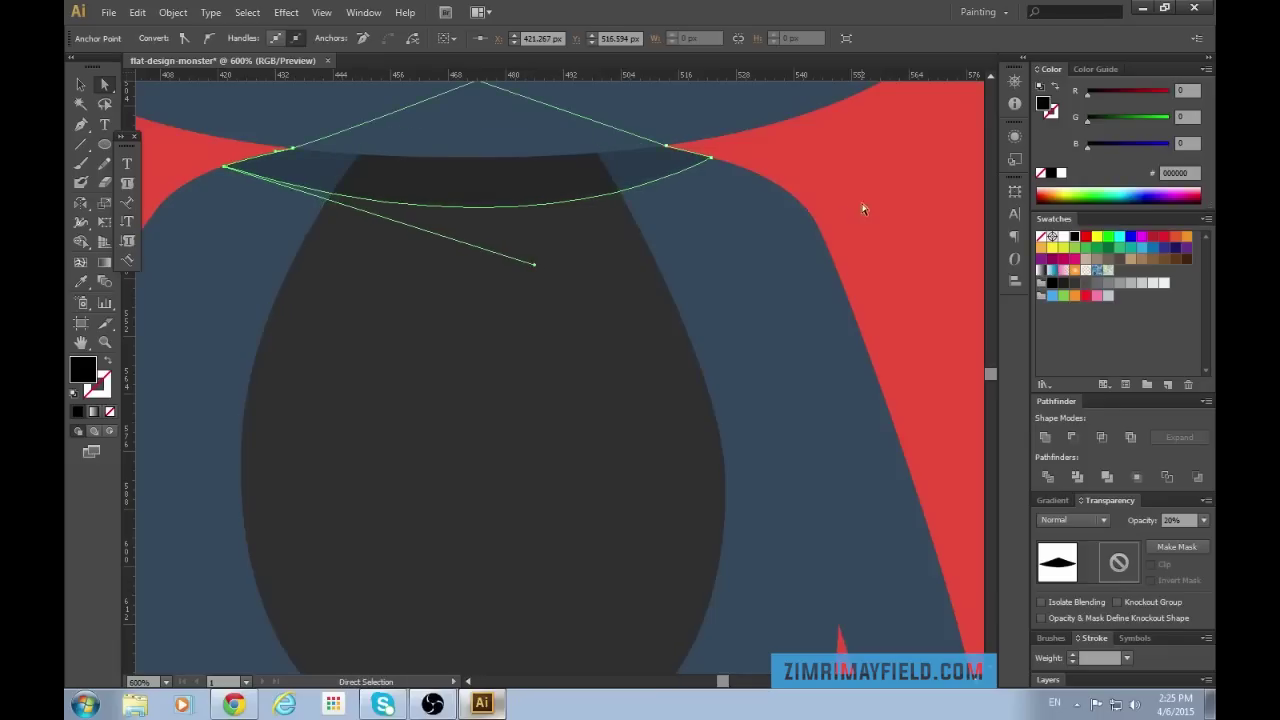
key("ctrl+shift+a")
Check how the neck shadow looks on the whole monster.
key("ctrl+minus")
key("ctrl+minus")
key("ctrl+minus")
key("ctrl+minus")
key("ctrl+minus")
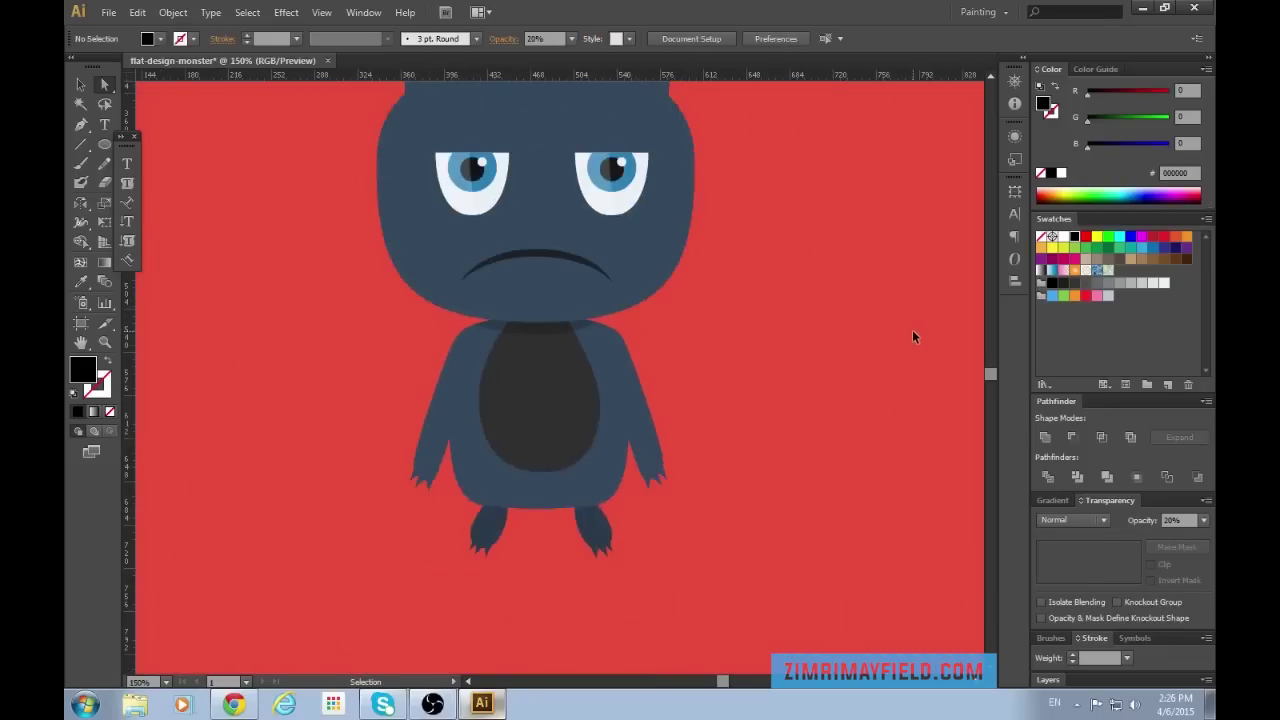
key("ctrl+minus")
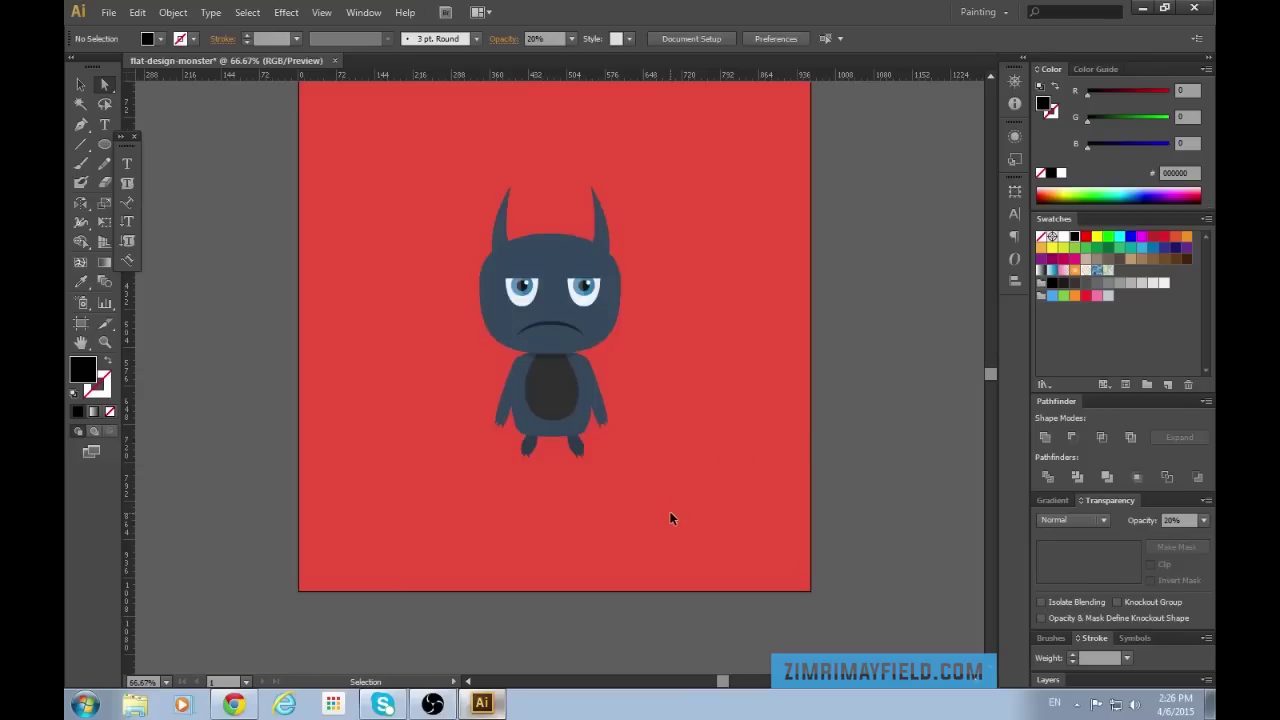
key("ctrl+plus")
key("ctrl+plus")
scroll(670, 518, "up", 3)
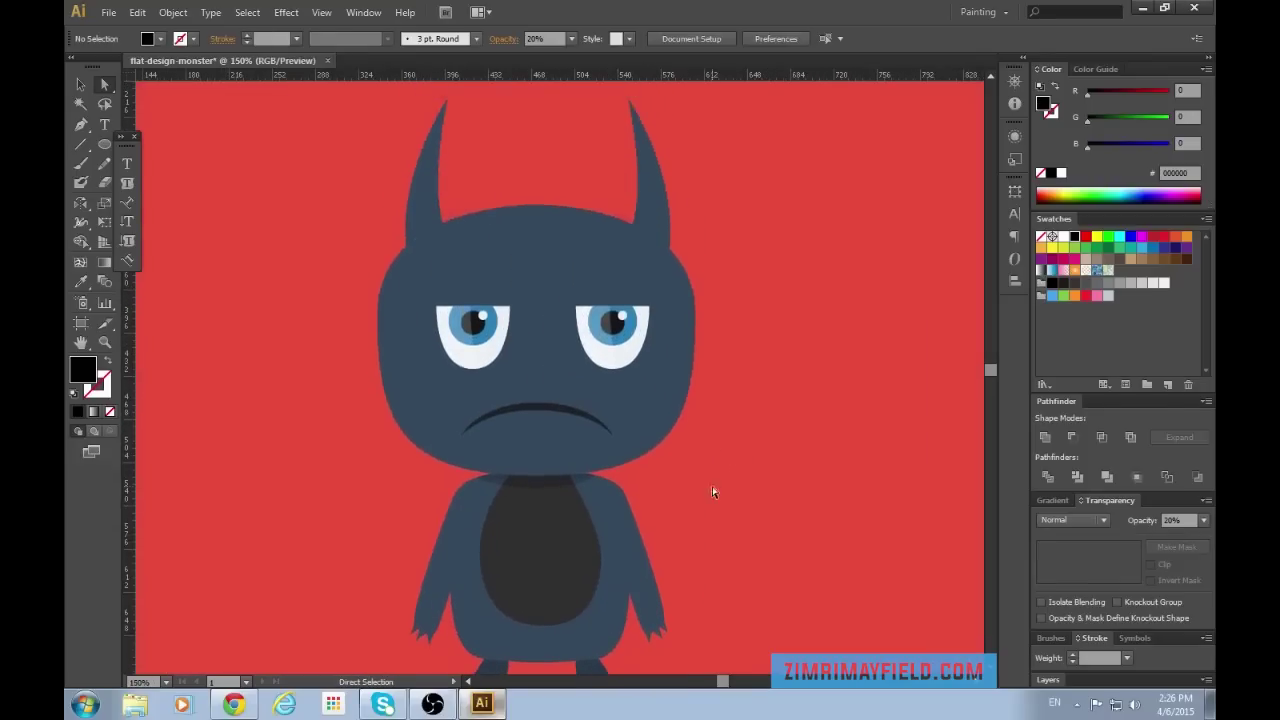
Duplicate the right-hand horn in place and fill the copy with black.
scroll(777, 443, "up", 3)
key("v")
left_click(691, 294)
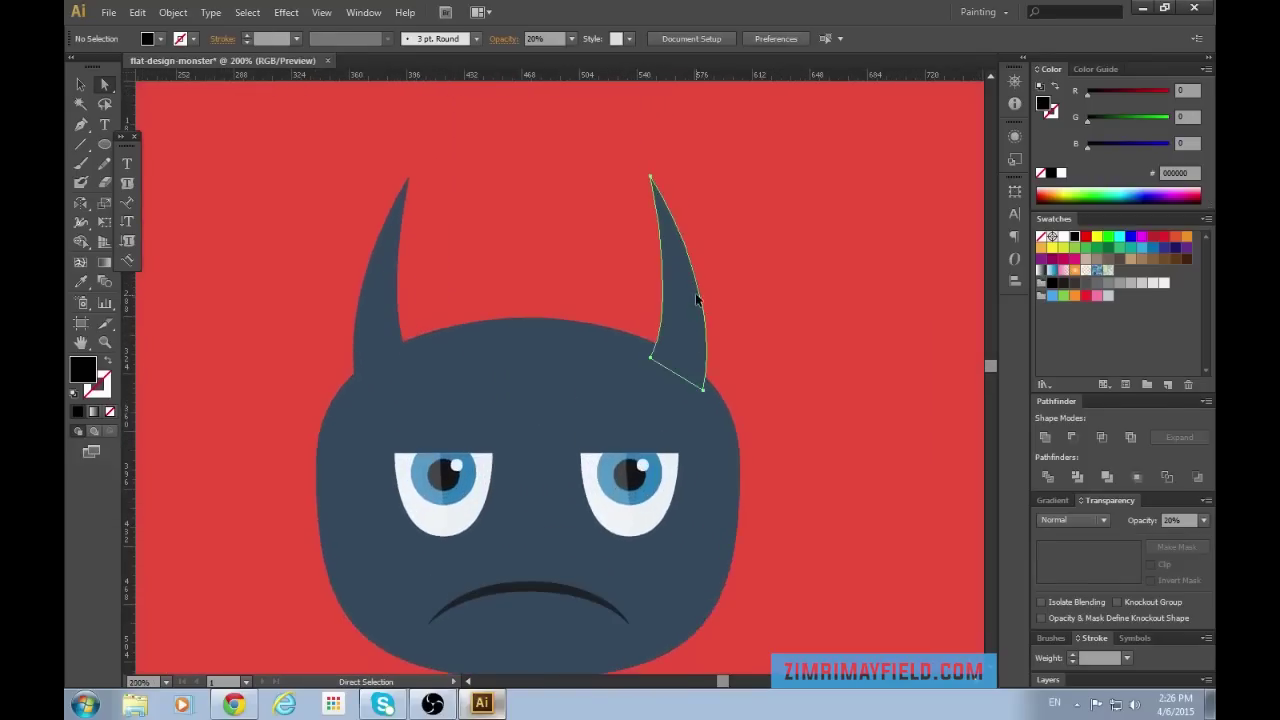
key("ctrl+plus")
key("ctrl+plus")
scroll(828, 431, "down", 2)
scroll(828, 431, "up", 2)
key("a")
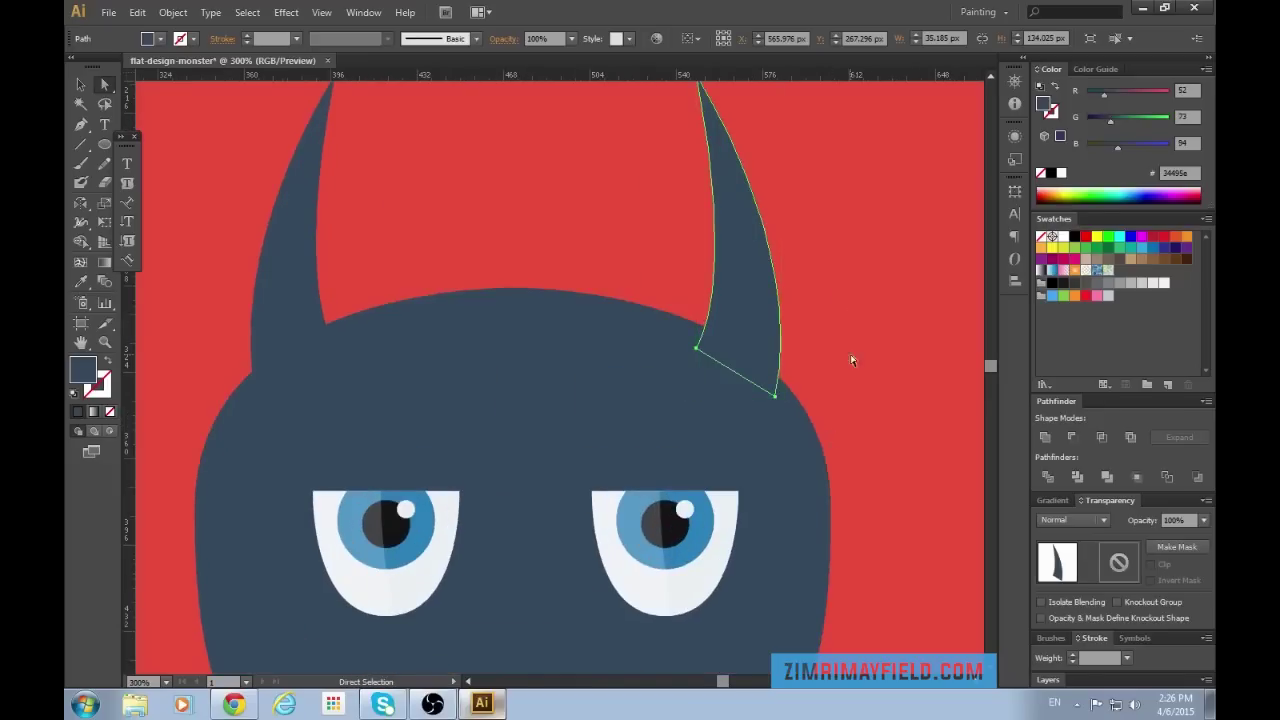
scroll(758, 318, "up", 1)
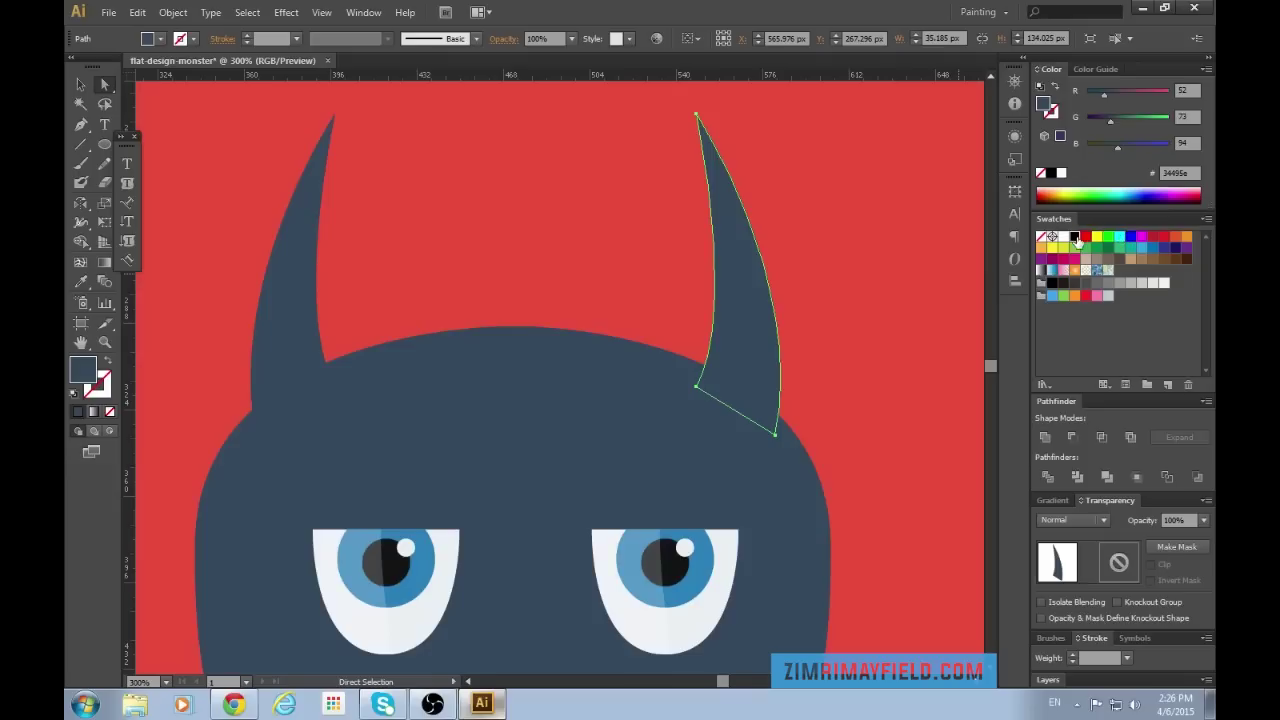
left_click(1075, 237)
scroll(933, 413, "up", 1)
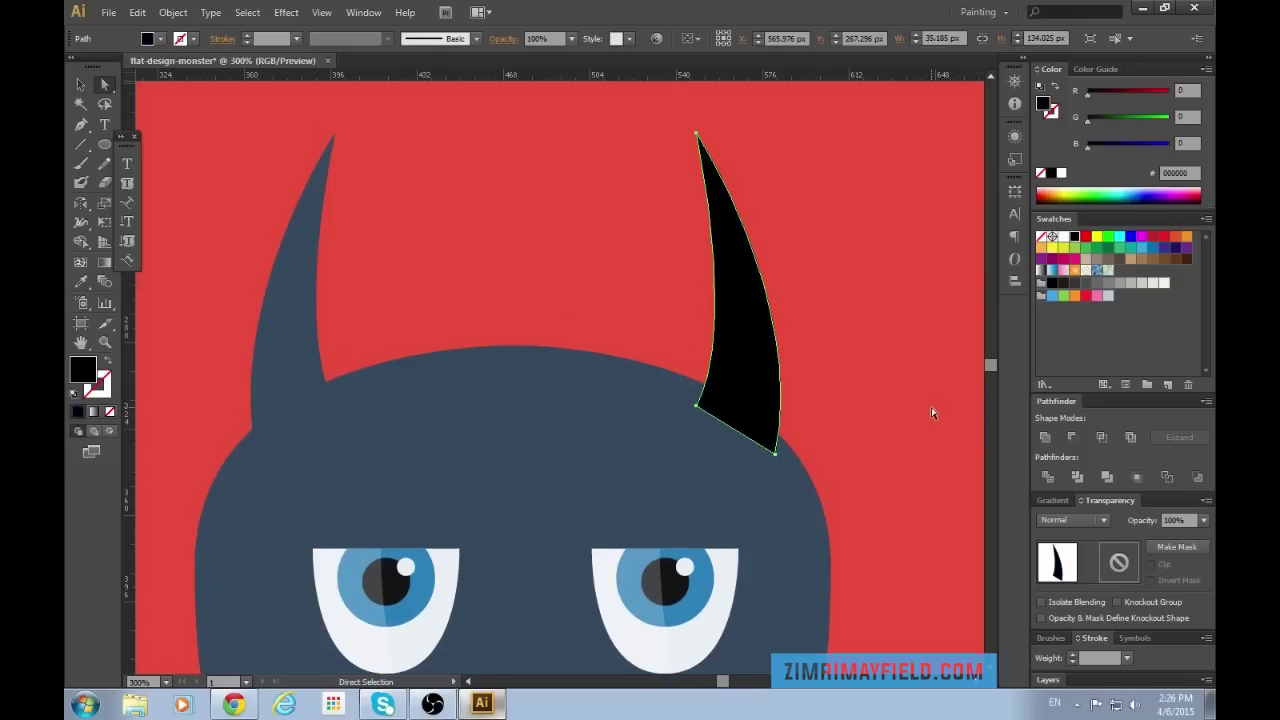
left_click(818, 195)
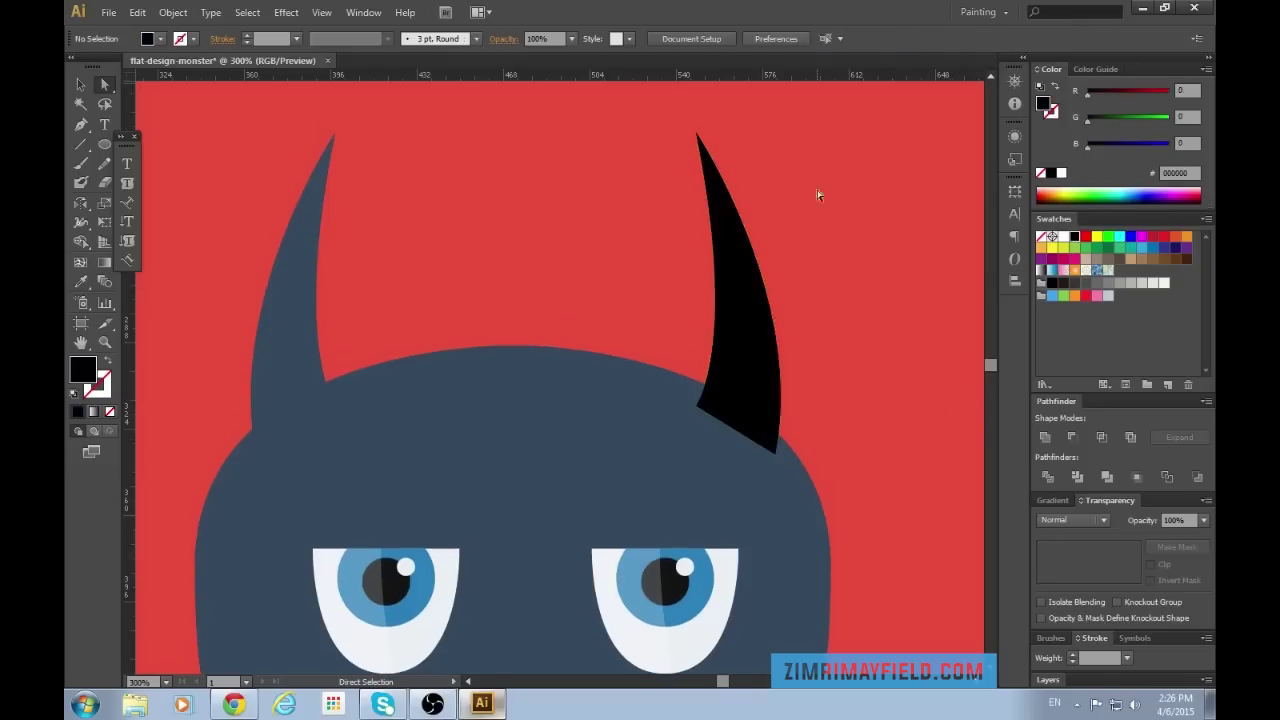
Draw a closed Pen shape covering the right-hand horn's outer side, its inner edge curving from above the tip to below the base.
left_click(688, 119)
left_click_drag(737, 466, 714, 636)
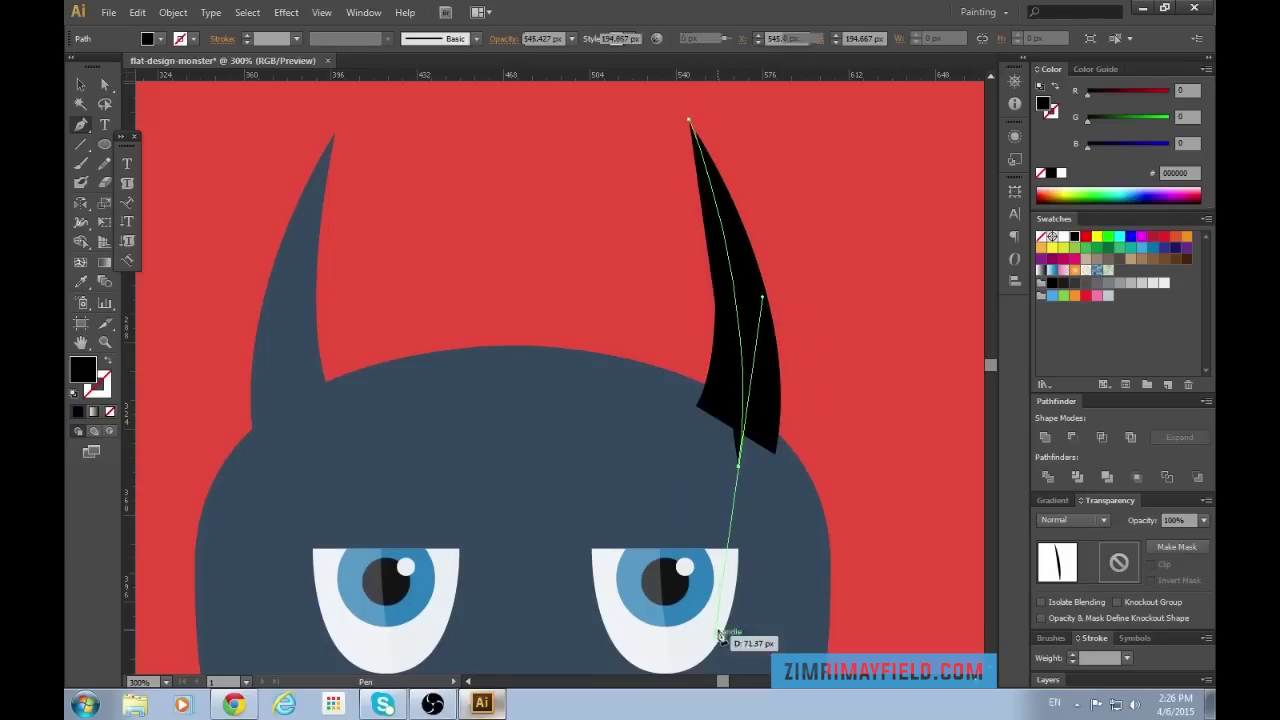
left_click(740, 470)
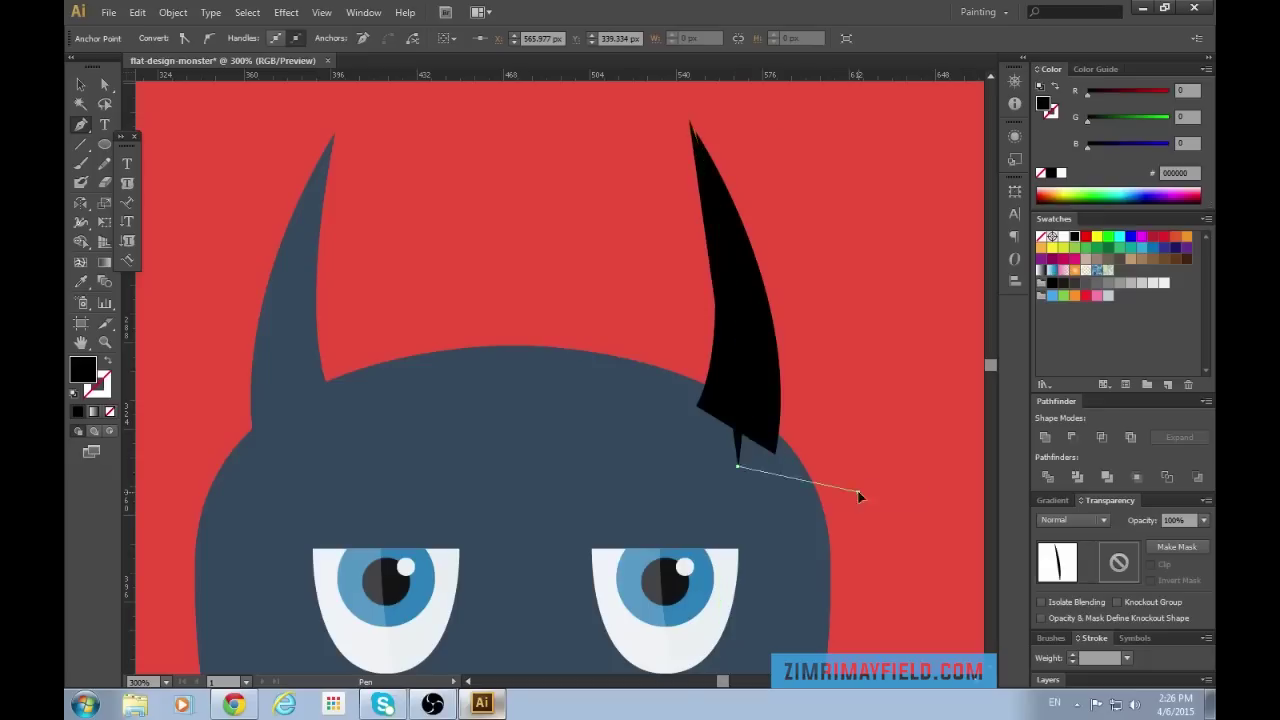
left_click(858, 490)
left_click(842, 236)
left_click(788, 123)
left_click(690, 121)
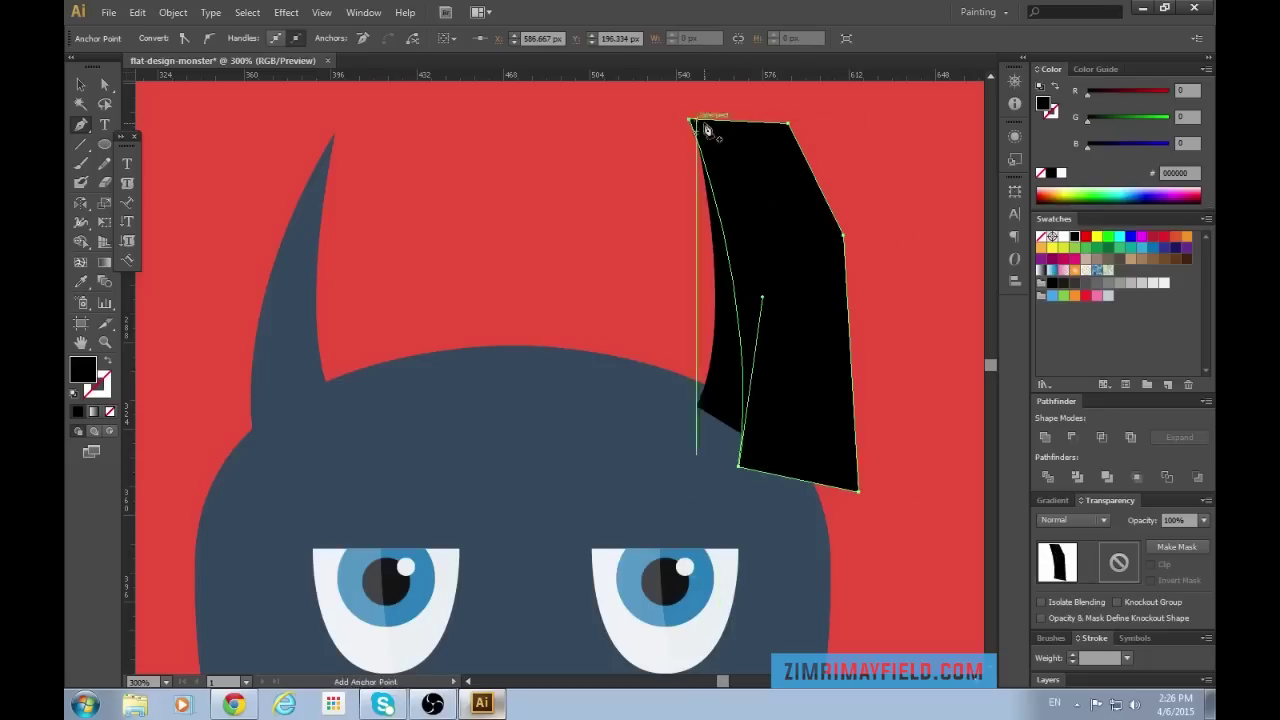
Subtract the Pen shape from the black horn copy and set the remaining inner strip's opacity to 20%.
key("v")
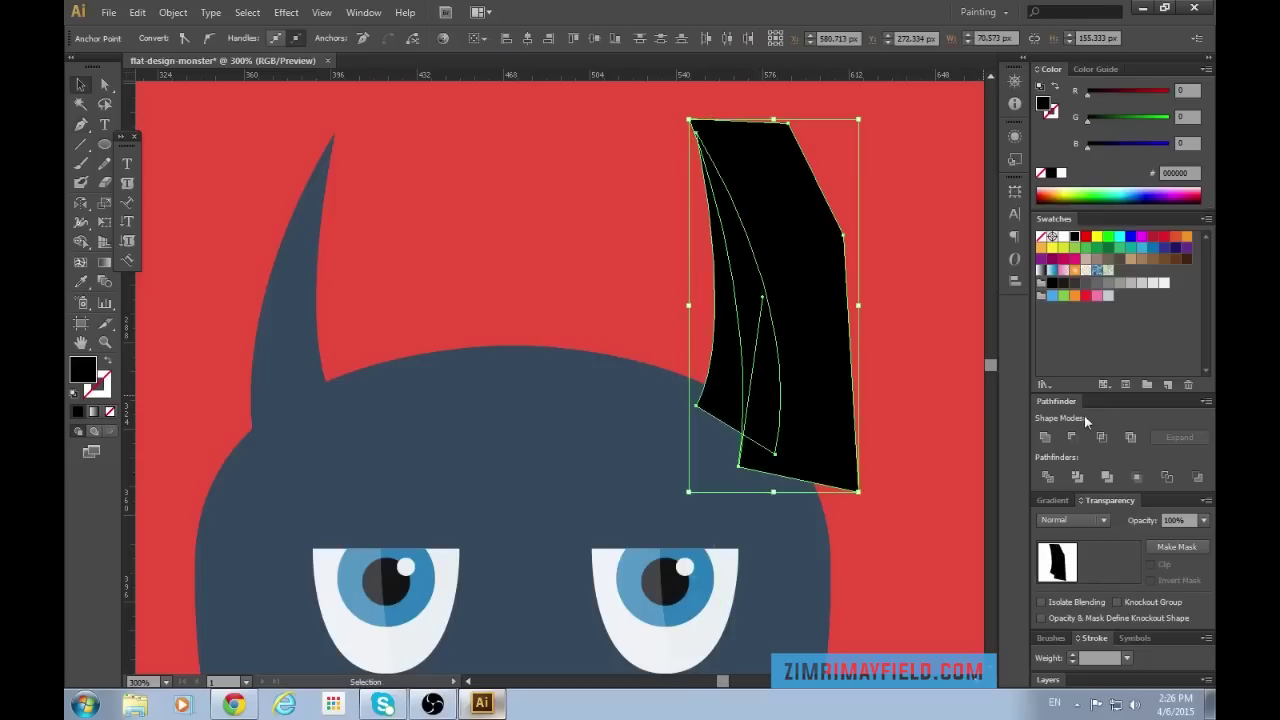
left_click(1073, 438)
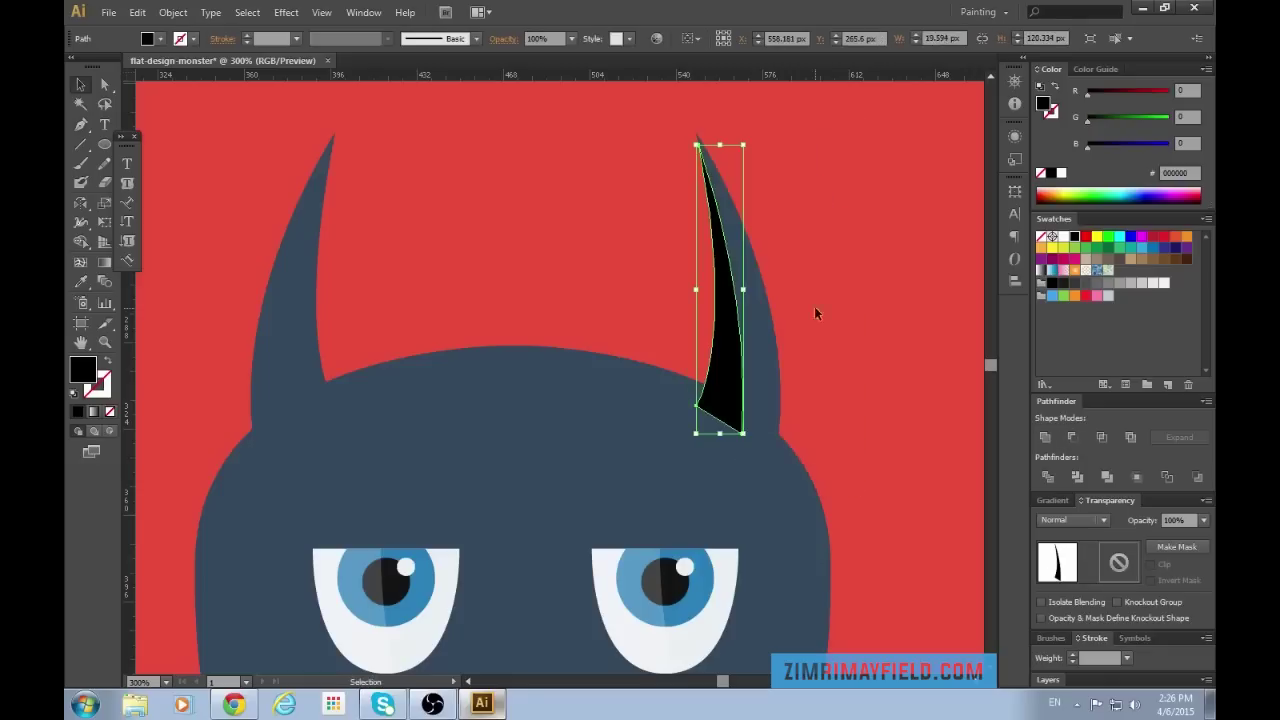
left_click(1205, 521)
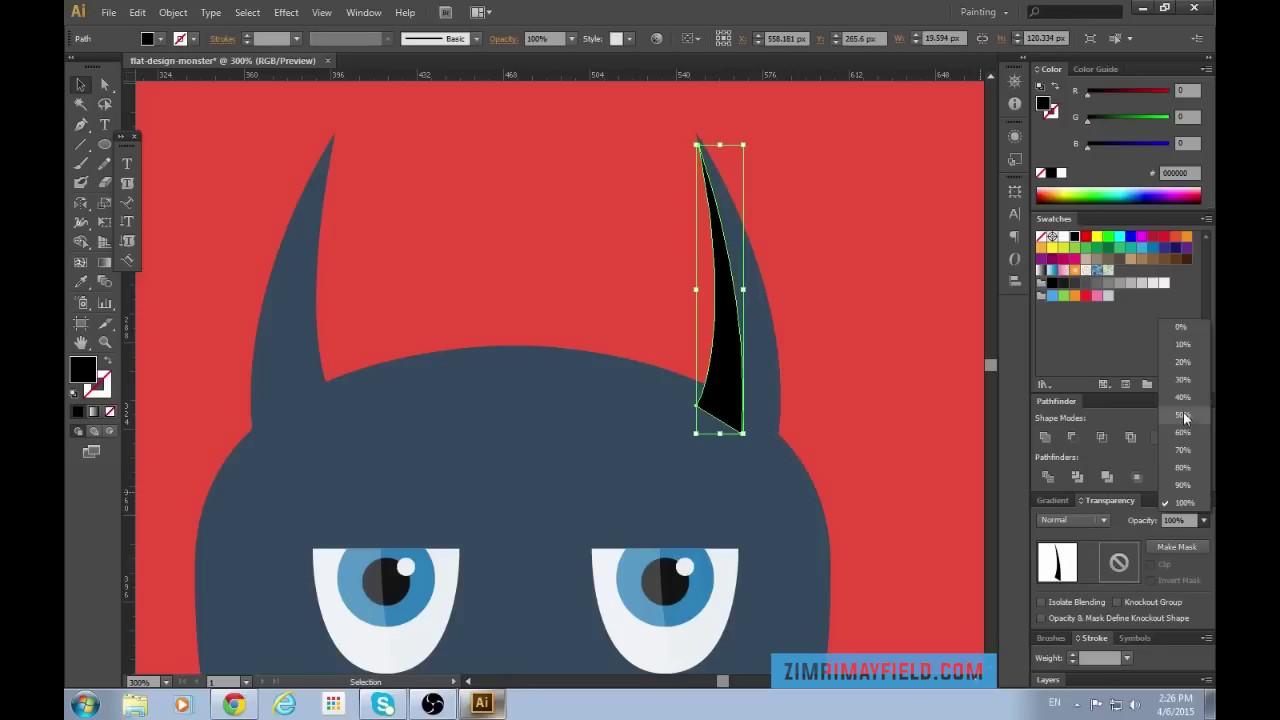
left_click(1199, 362)
left_click(950, 372)
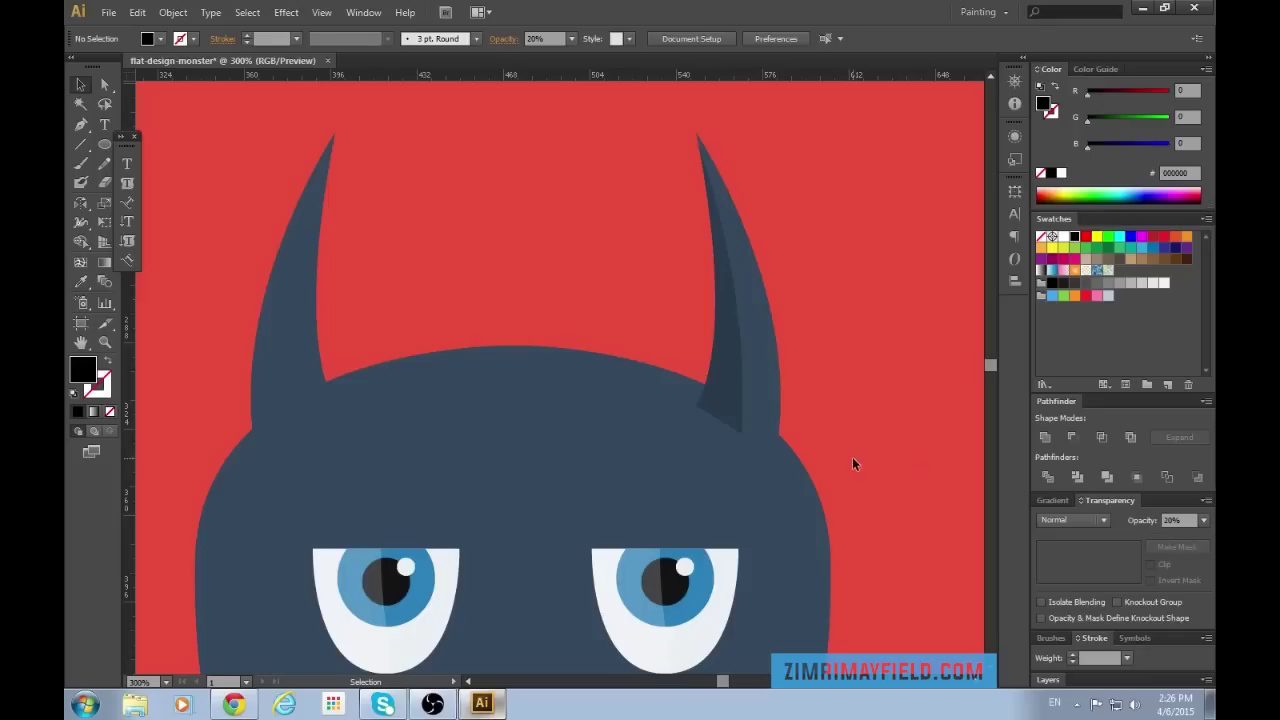
Send the right-hand horn's shading strip and the horn itself to the back, keeping the strip above the horn and behind the head.
key("ctrl+plus")
left_click(762, 392)
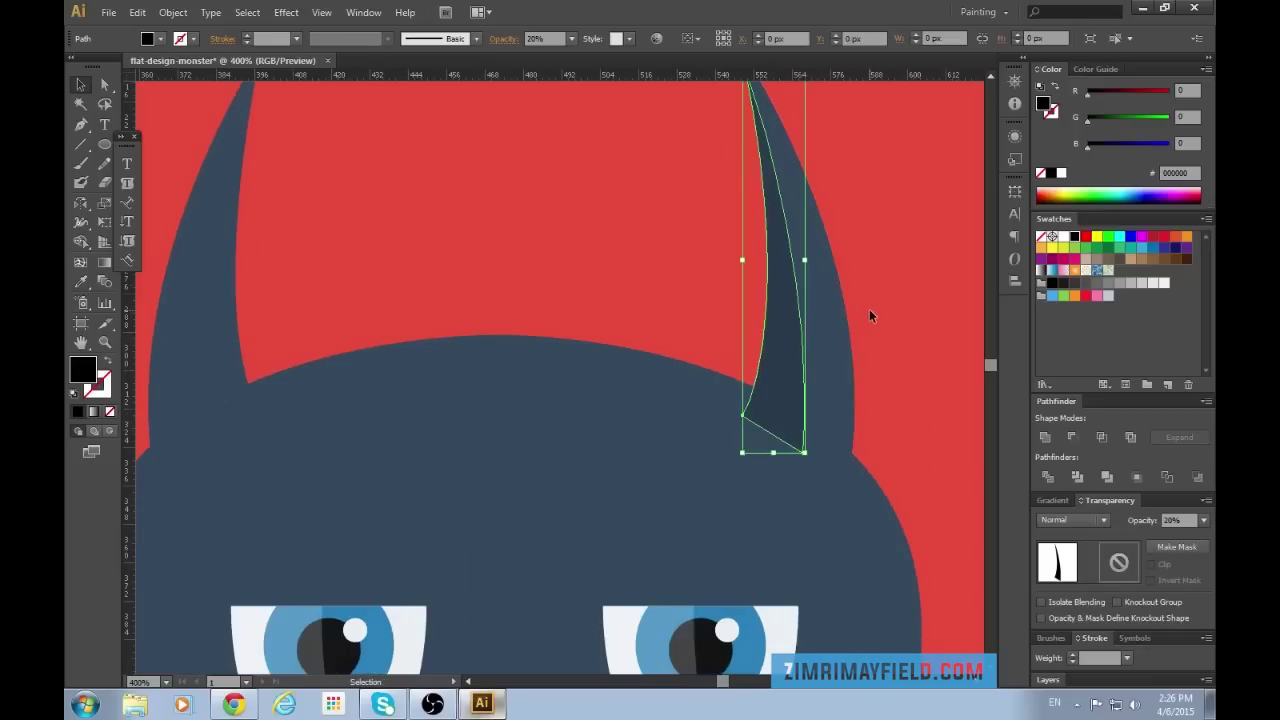
key("ctrl")
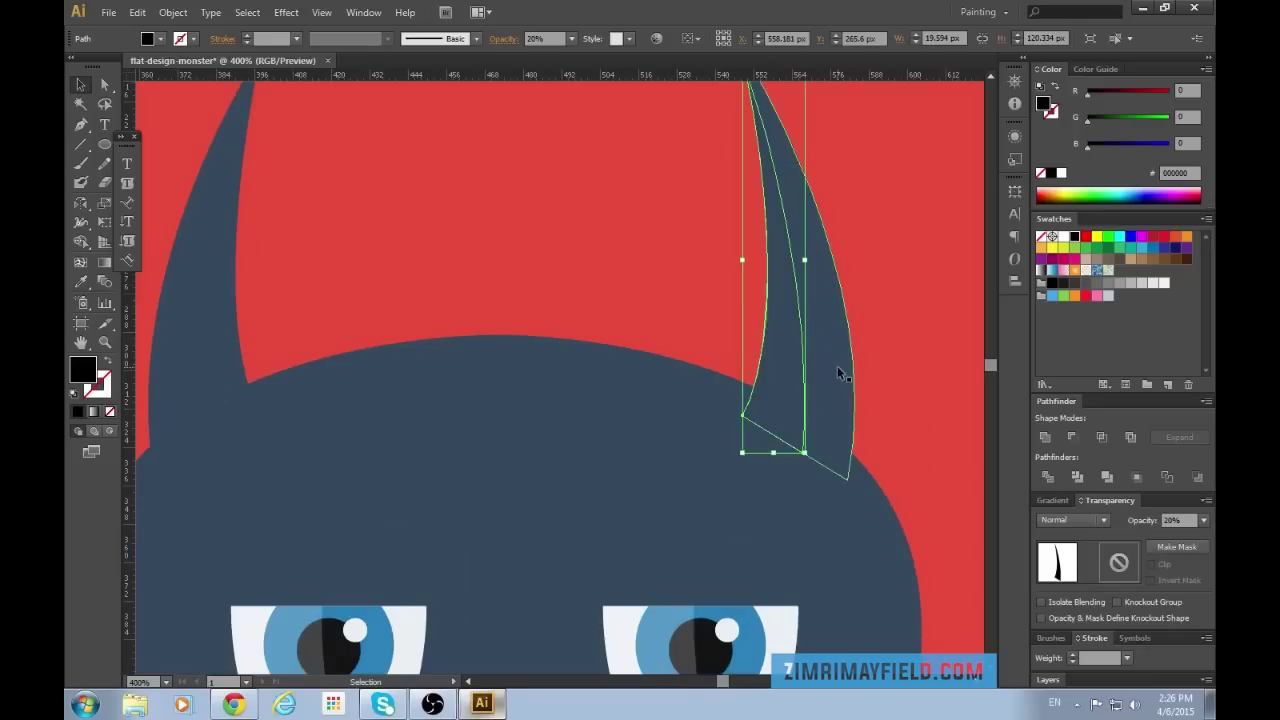
left_click(840, 373)
key("ctrl+shift+[")
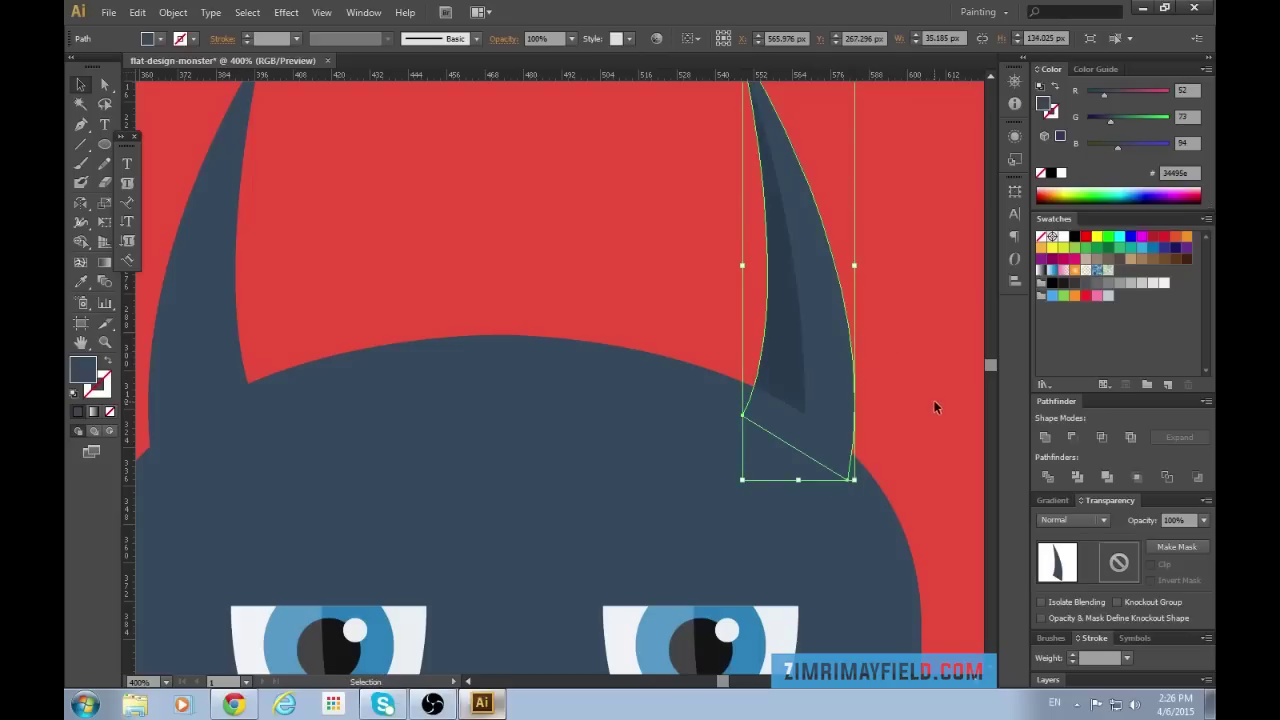
left_click(951, 499)
Duplicate the left-hand horn in place and fill the copy with black.
key("ctrl+1")
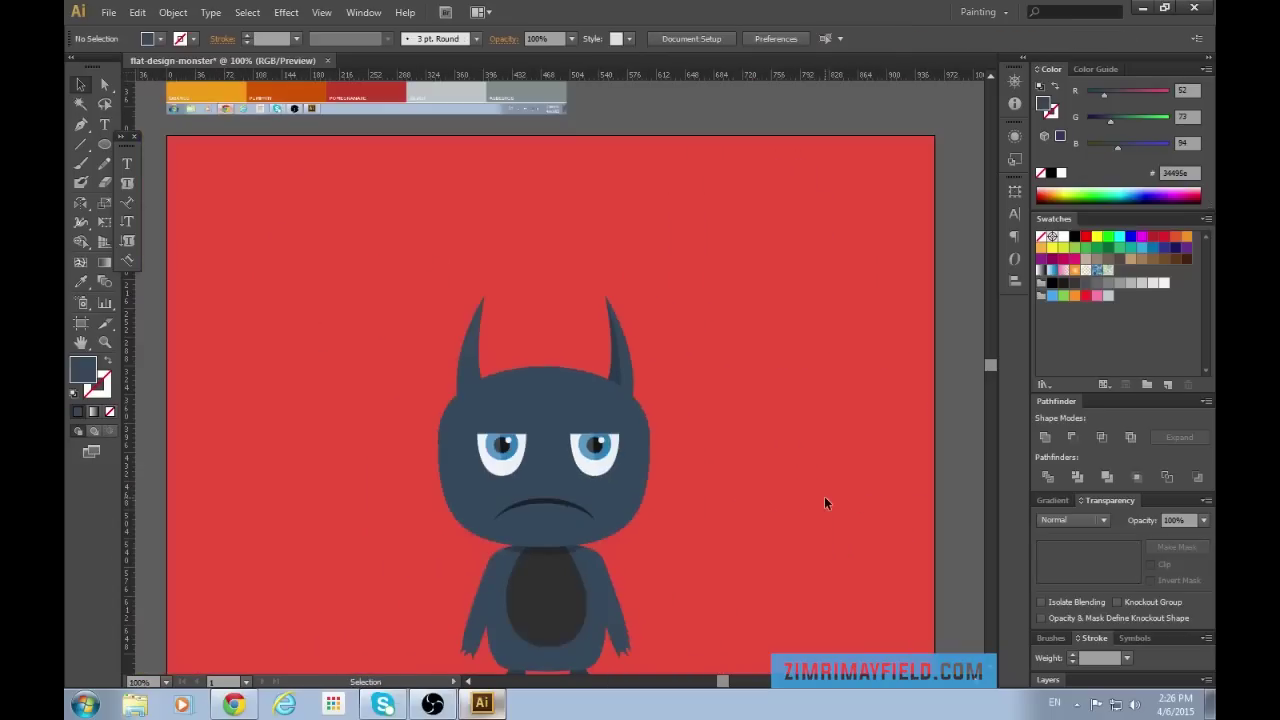
key("ctrl+equal")
key("ctrl+equal")
key("ctrl+equal")
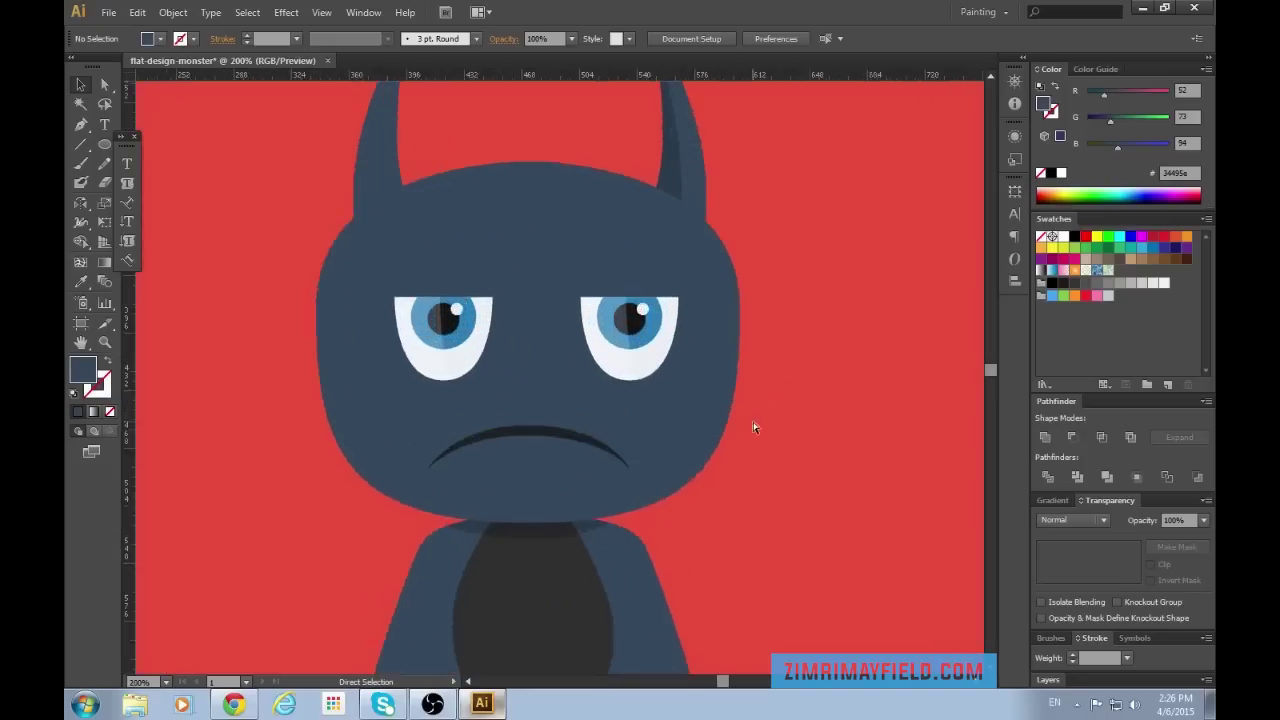
scroll(556, 358, "up", 8)
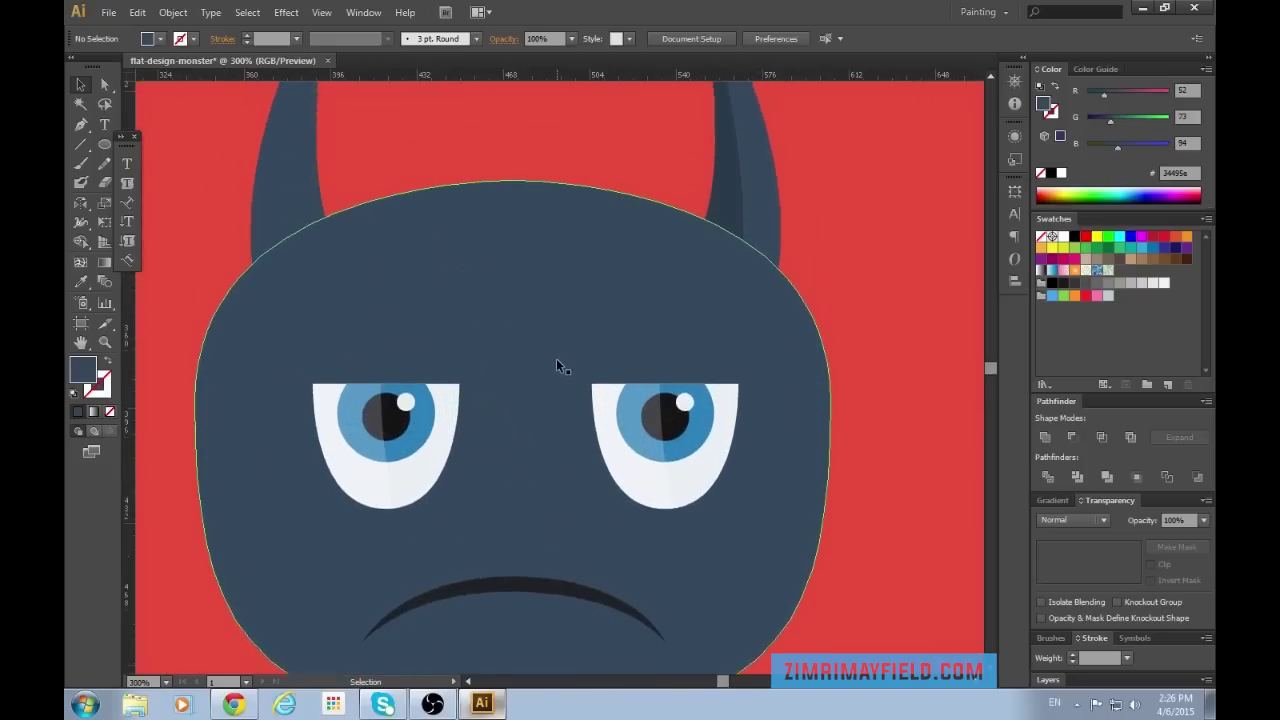
left_click(278, 273)
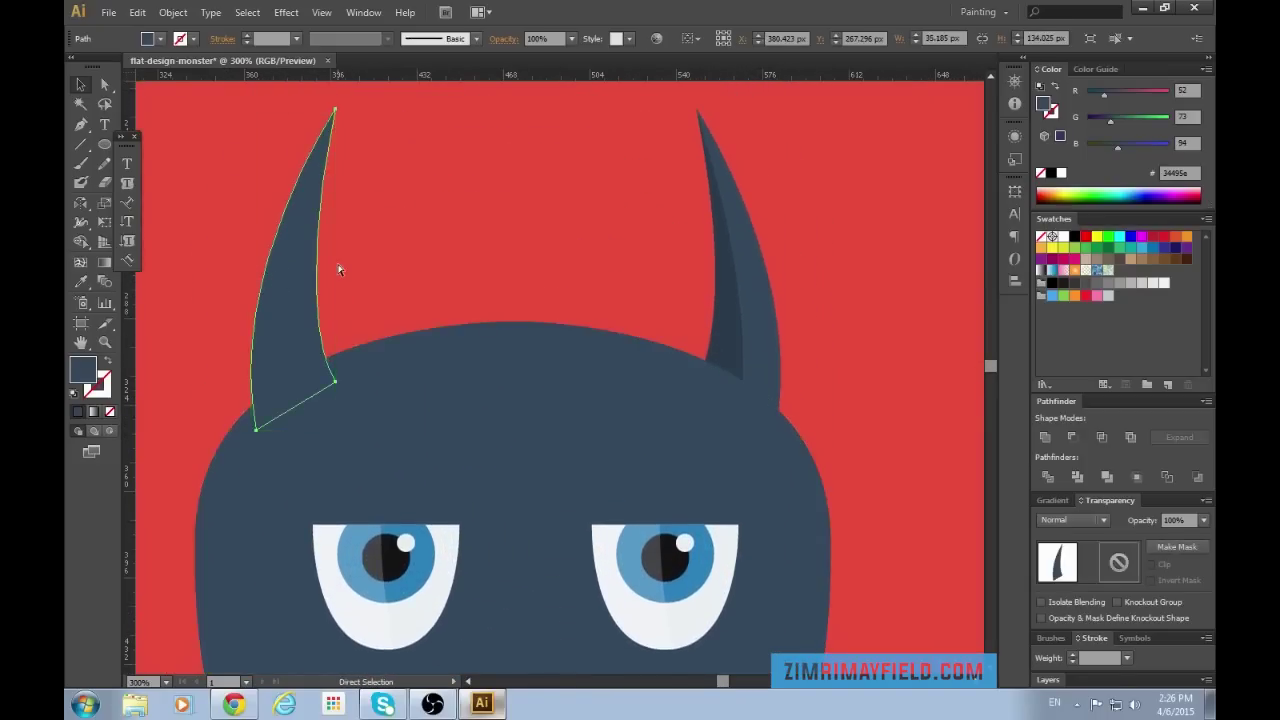
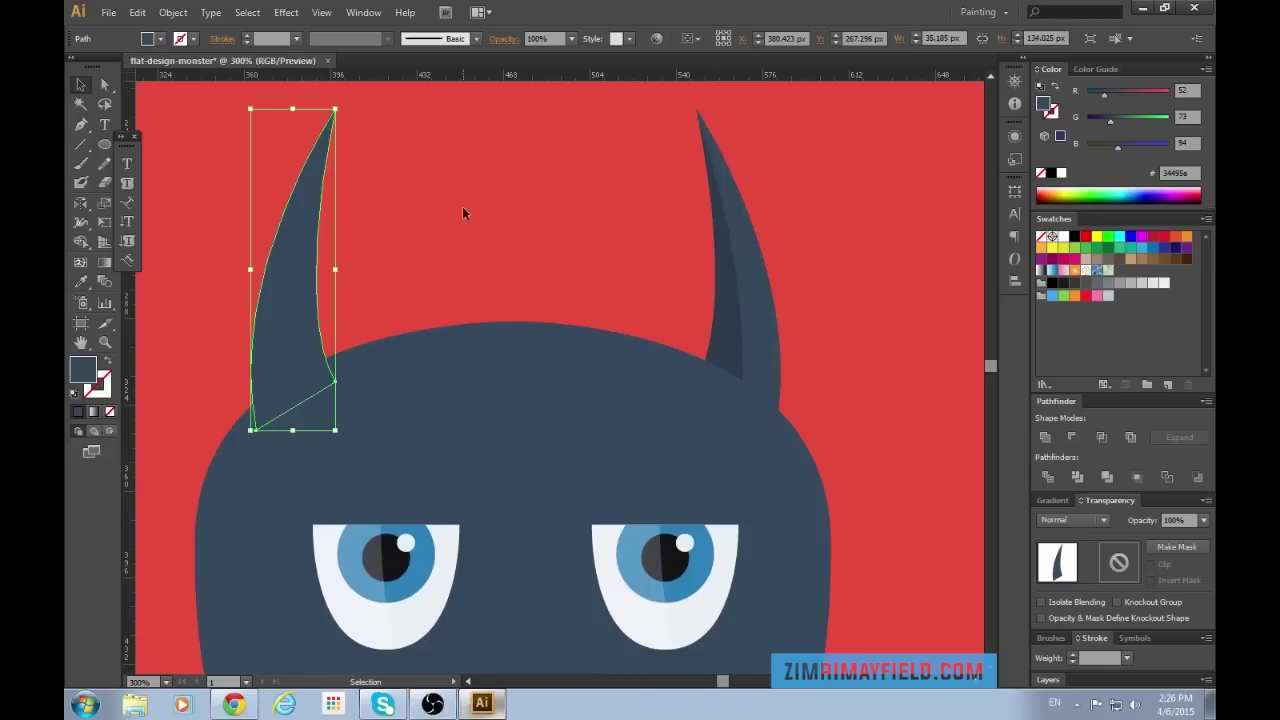
left_click(1078, 236)
left_click(531, 235)
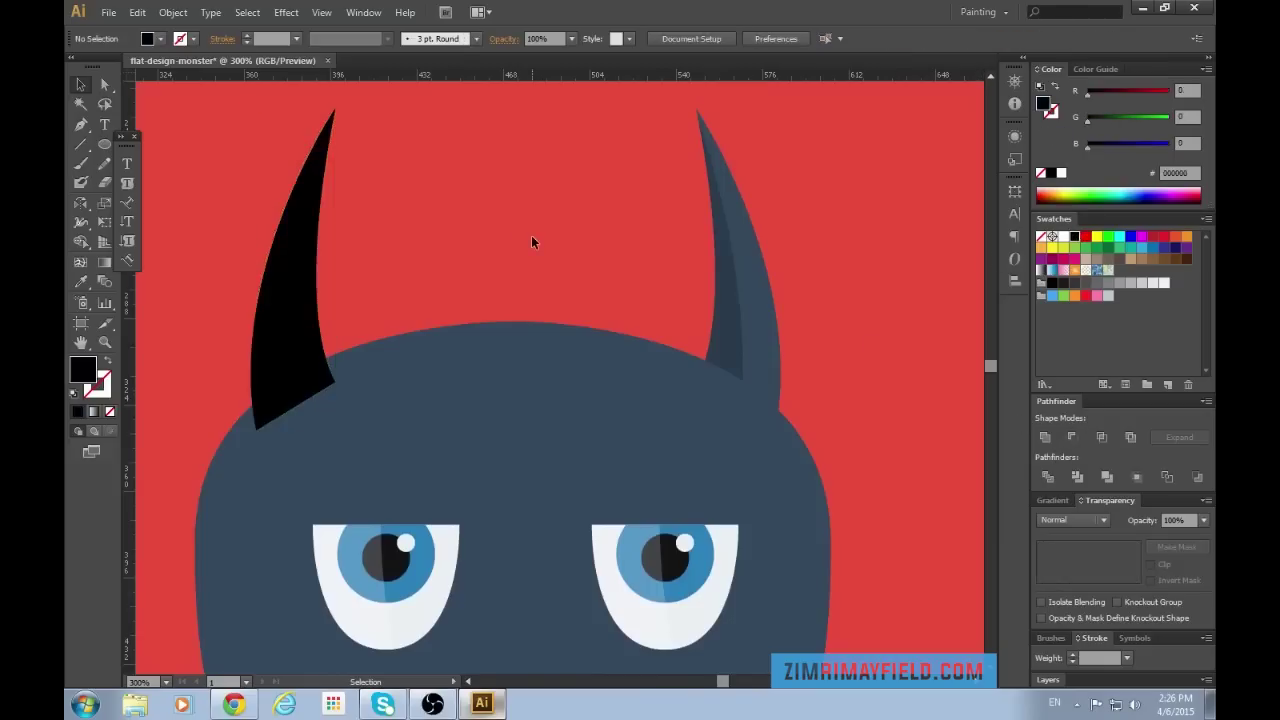
Draw a curved Pen edge down through the left-hand horn from just above its tip to below its base.
scroll(531, 235, "up", 1)
key("p")
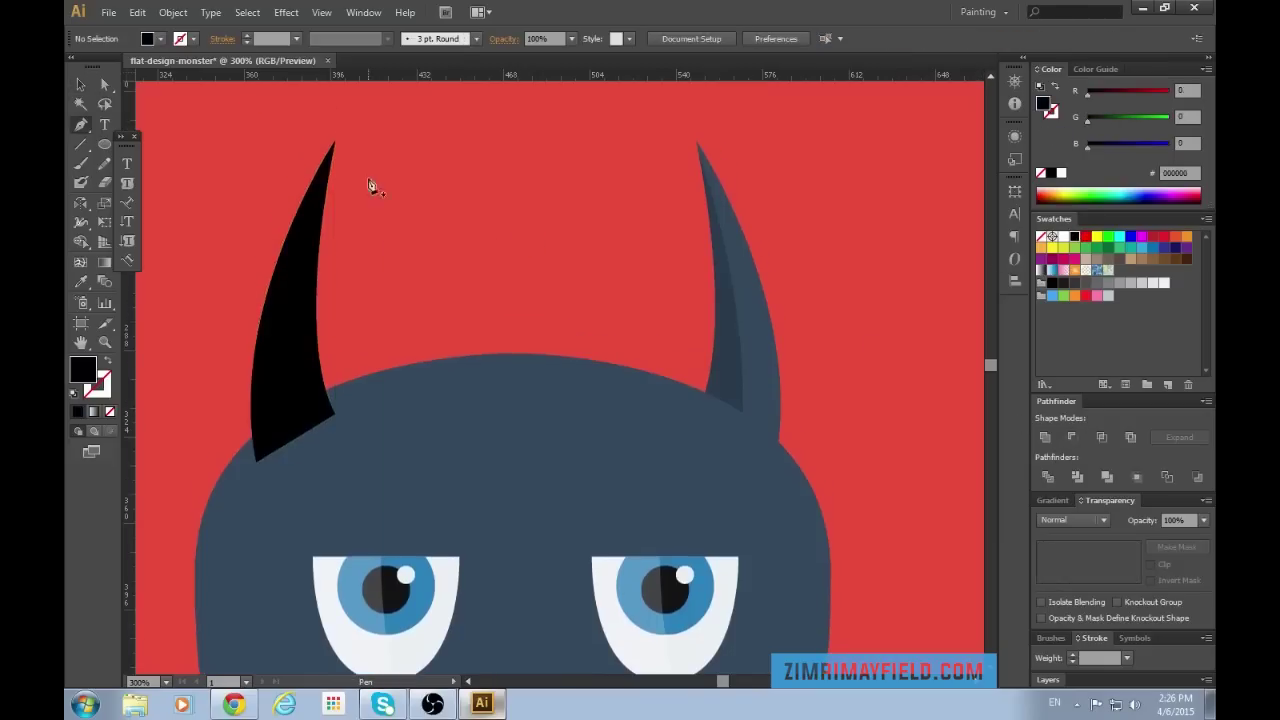
left_click(340, 128)
left_click_drag(285, 487, 304, 625)
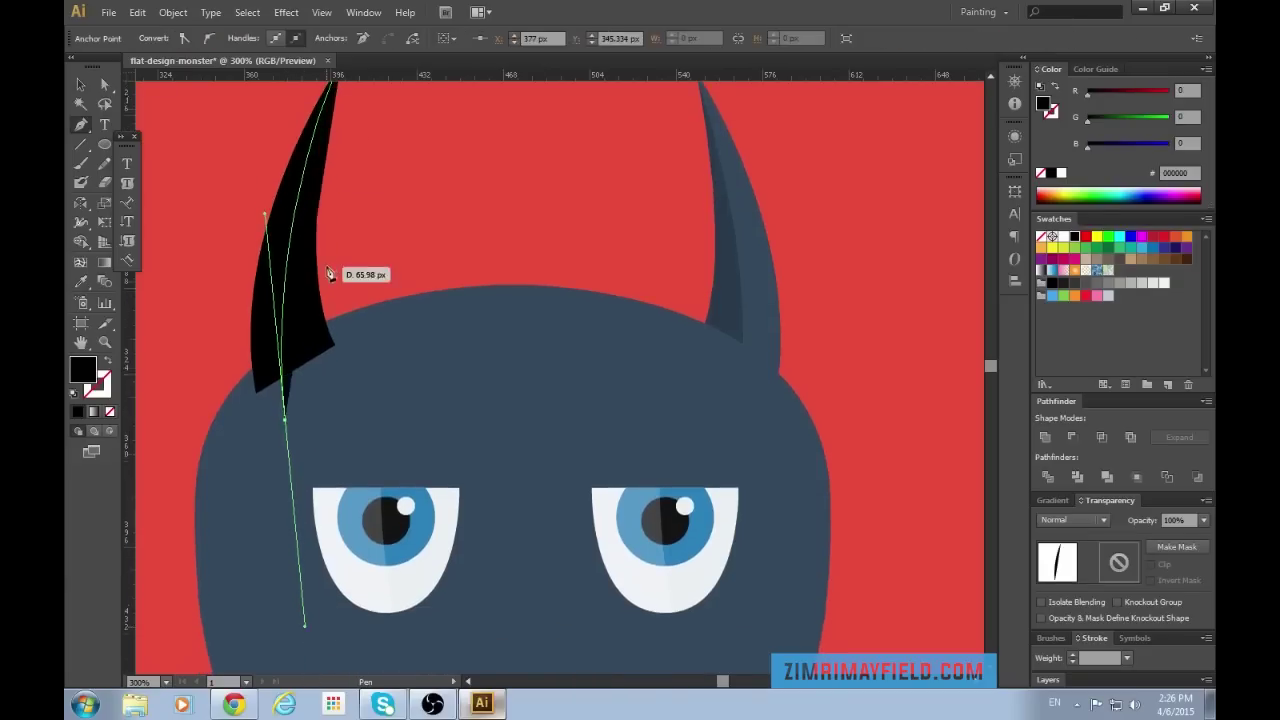
scroll(330, 274, "up", 2)
left_click(162, 497)
left_click(195, 183)
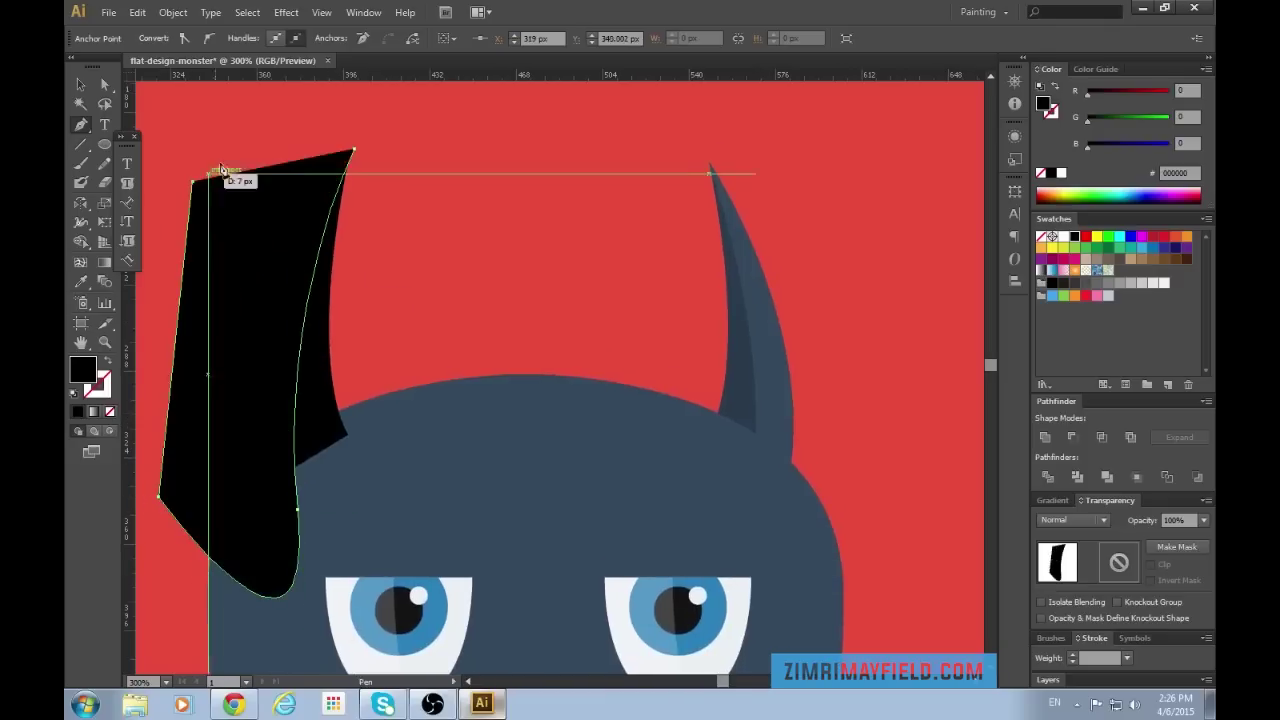
left_click(325, 119)
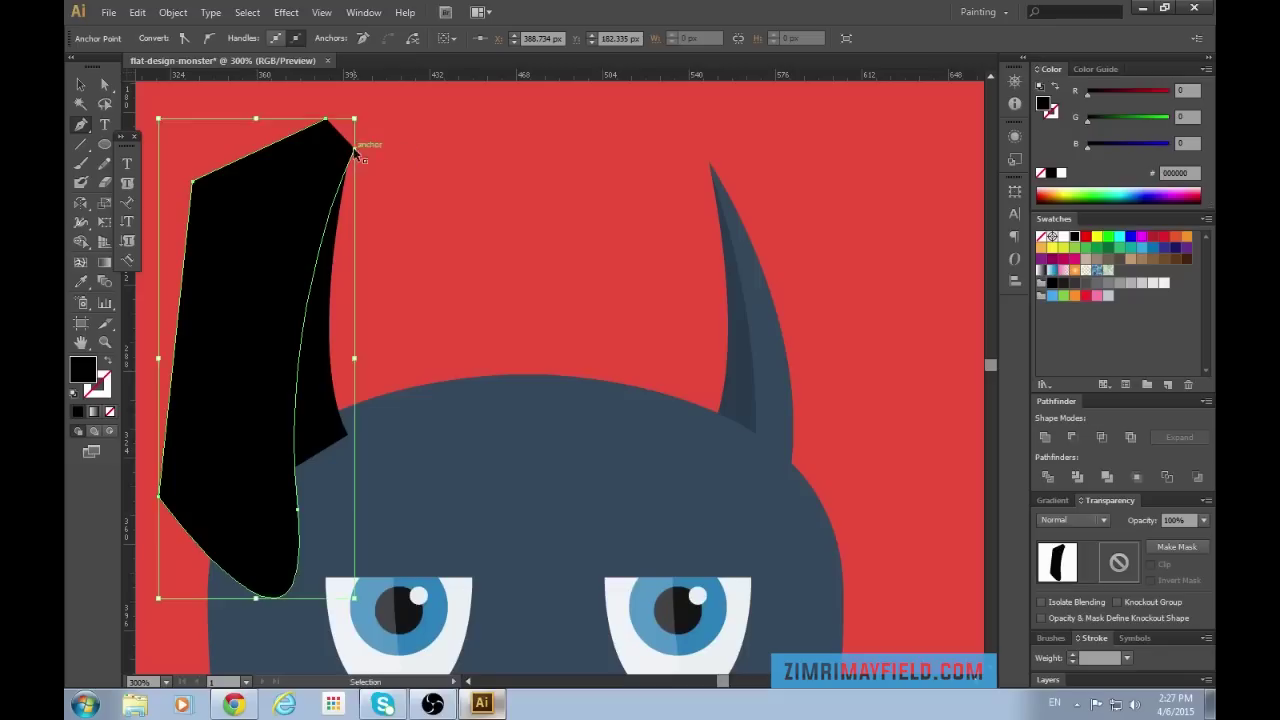
key("ctrl+z")
key("ctrl+z")
key("ctrl+z")
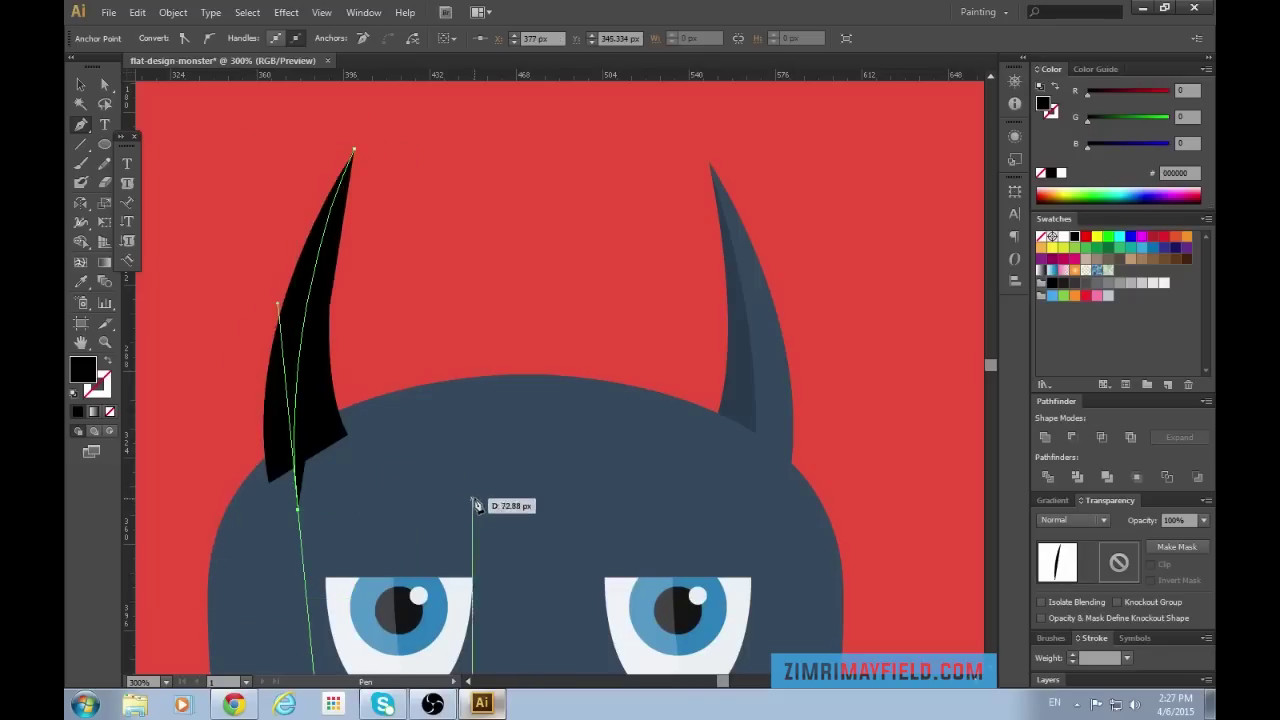
Continue the Pen path around the left-hand horn's inner side and close it above the tip.
left_click(507, 489)
left_click(524, 262)
left_click(464, 132)
left_click(356, 148)
Subtract the Pen shape from the black left-hand horn copy and set the remaining outer strip's opacity to 20%.
key("ctrl")
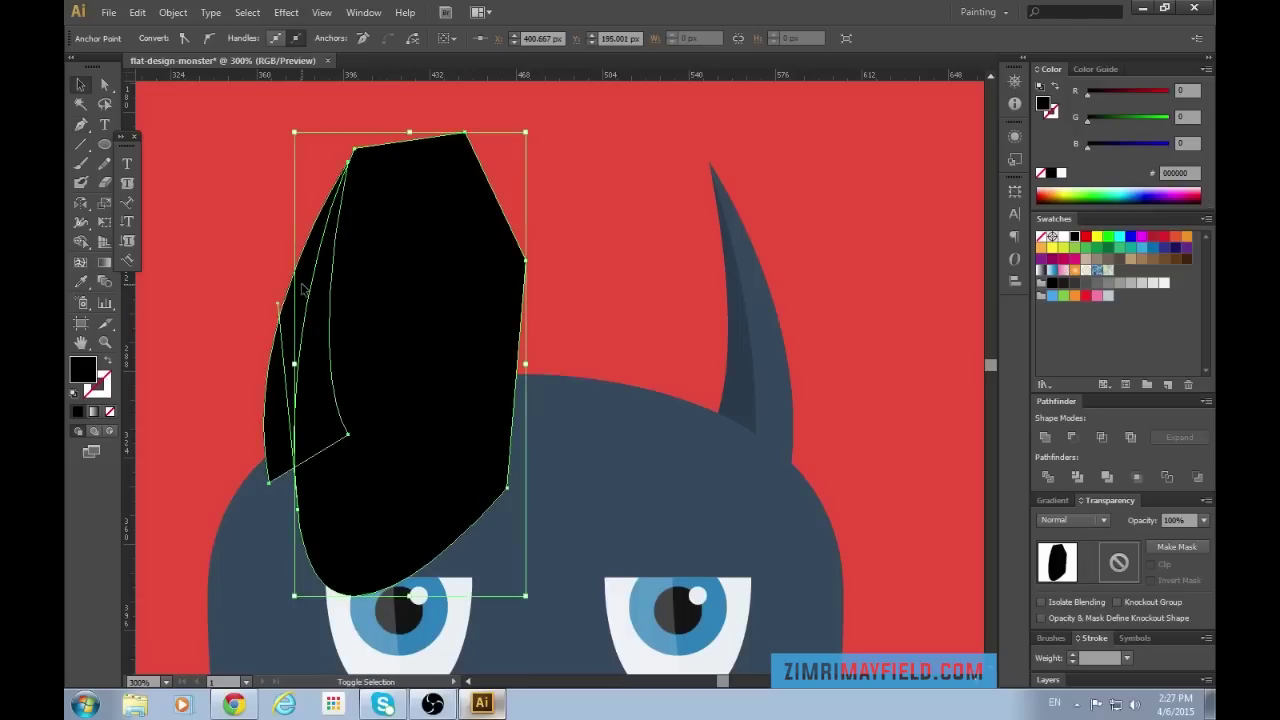
left_click(307, 292, "ctrl+shift")
left_click(1071, 437)
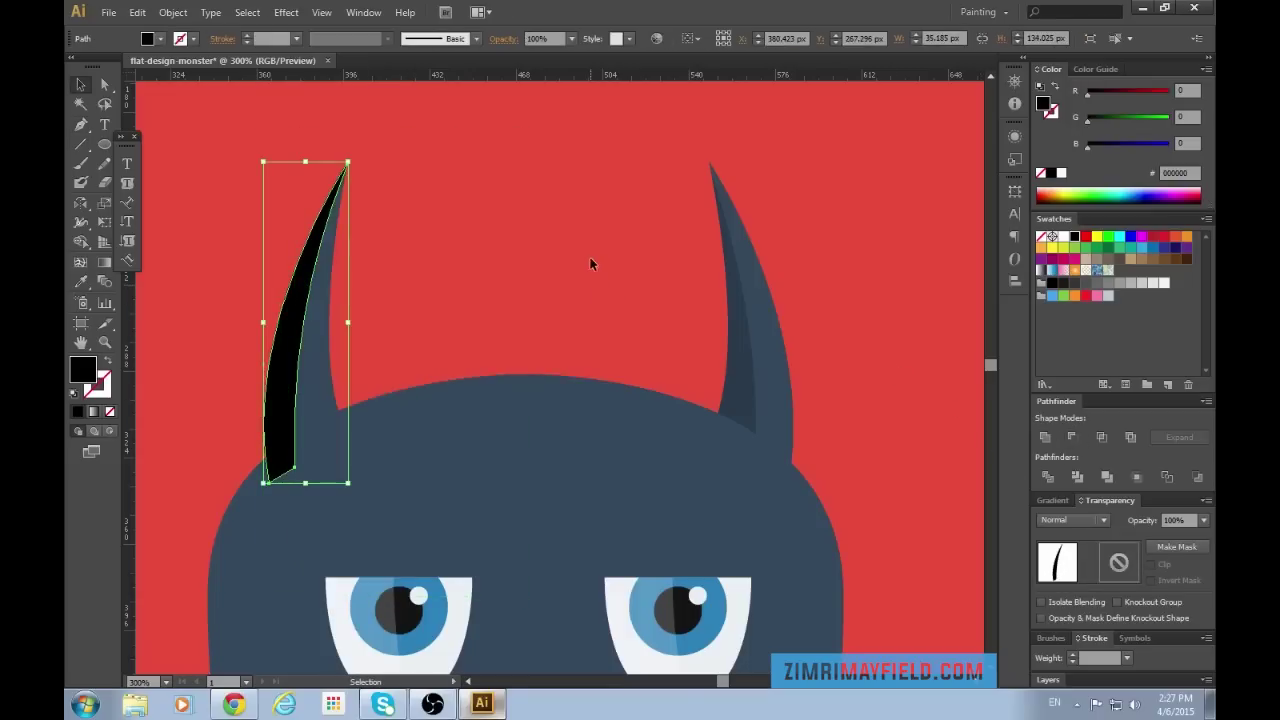
left_click(1204, 521)
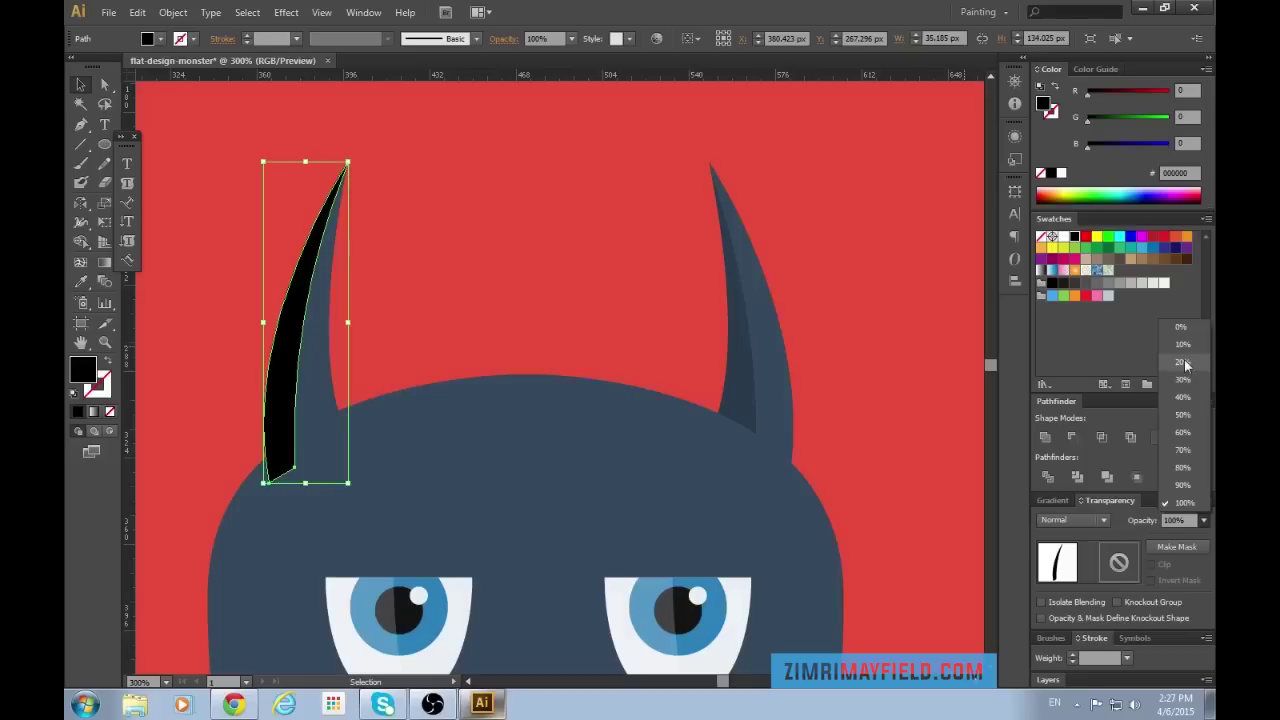
left_click(1184, 362)
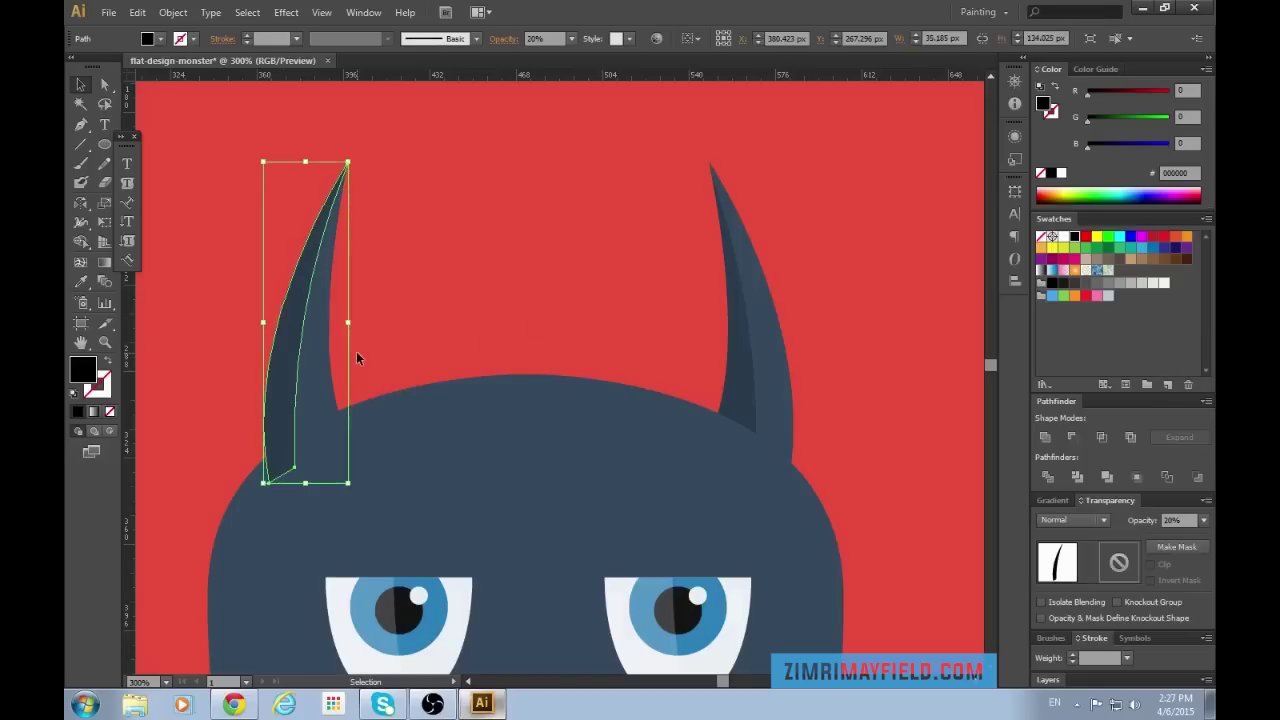
Send the left-hand horn's shading strip and the horn itself to the back, keeping the strip above the horn and behind the head.
key("ctrl+shift+[")
left_click(325, 377)
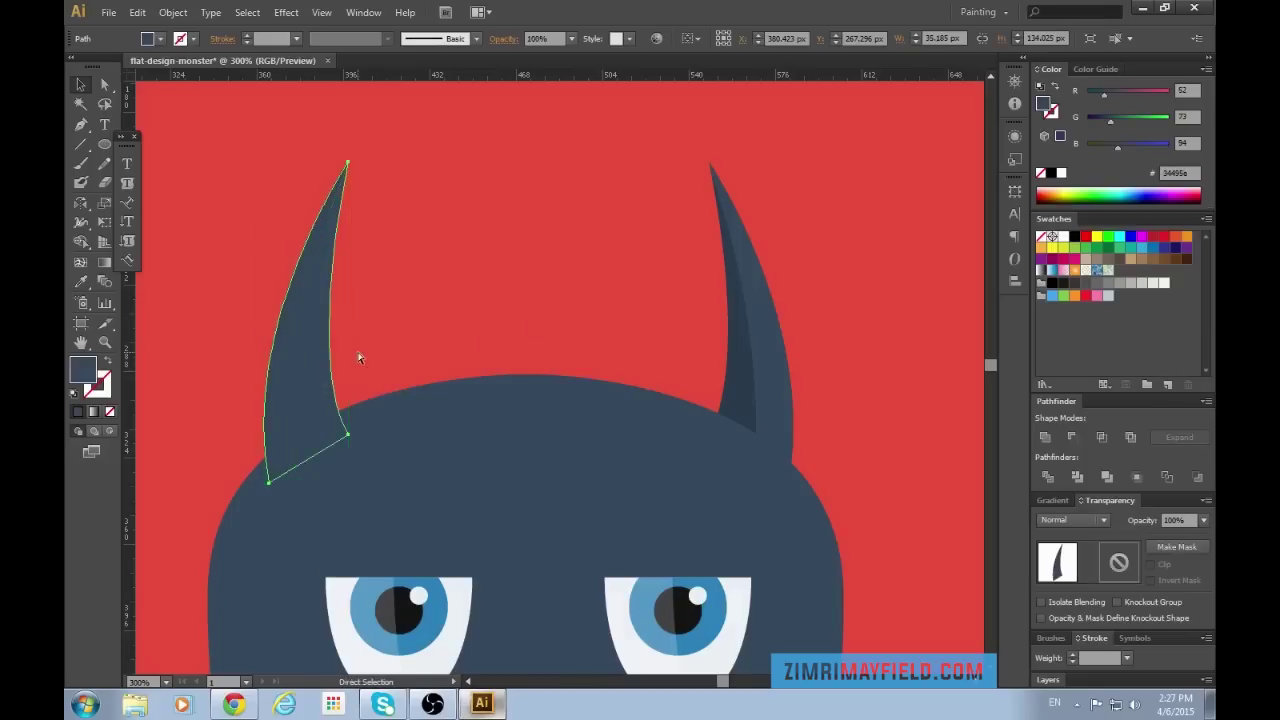
key("ctrl+shift+[")
left_click(616, 303)
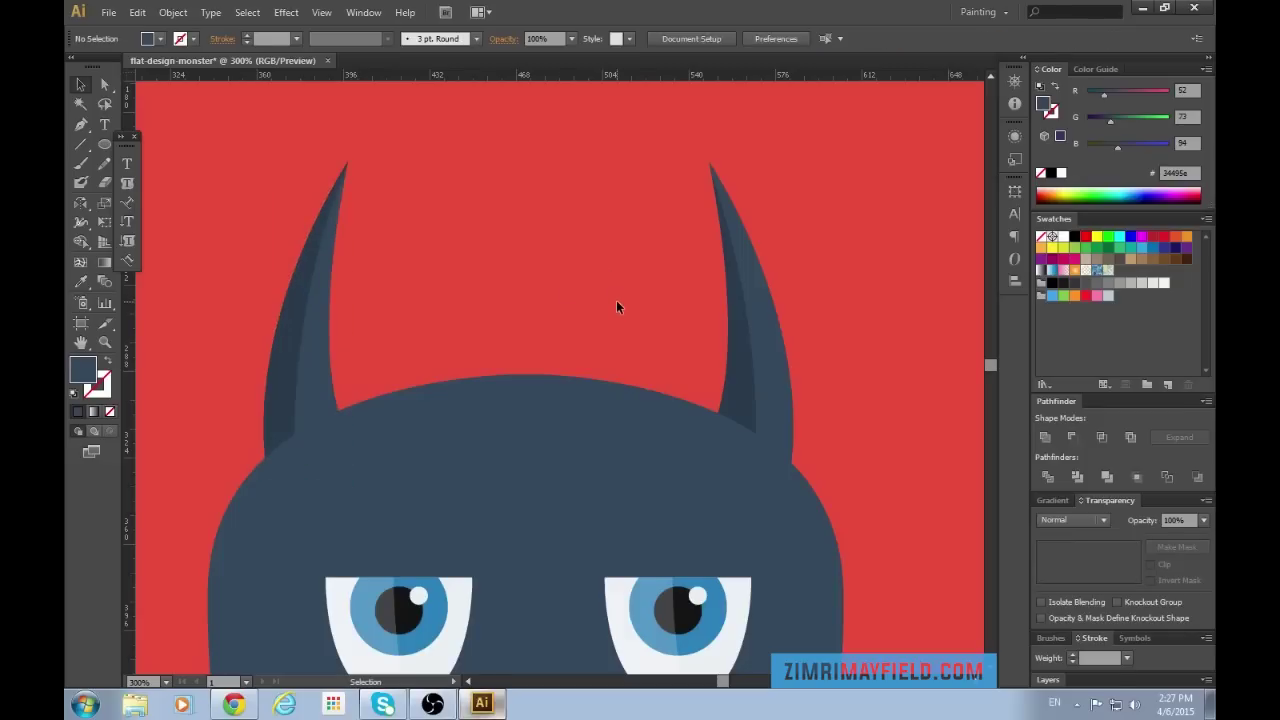
Check the whole monster and the shading of both horns against the red artboard.
key("ctrl+1")
scroll(710, 492, "down", 3)
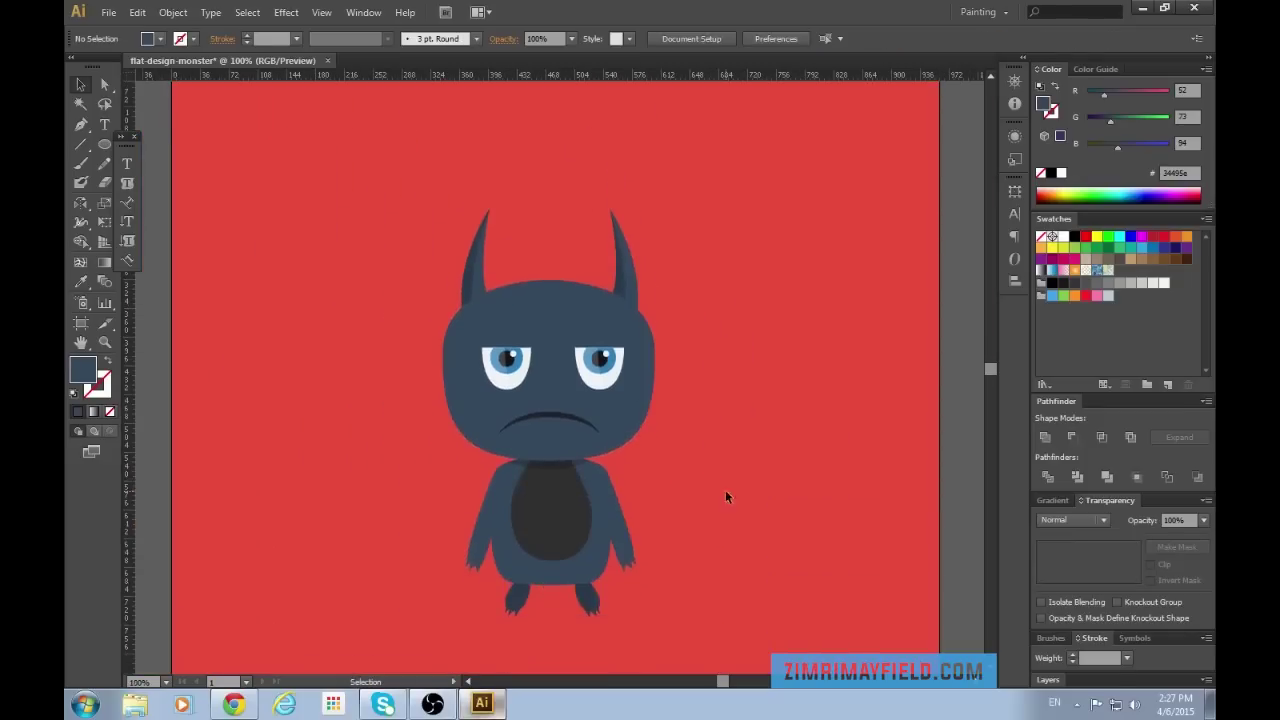
key("ctrl+minus")
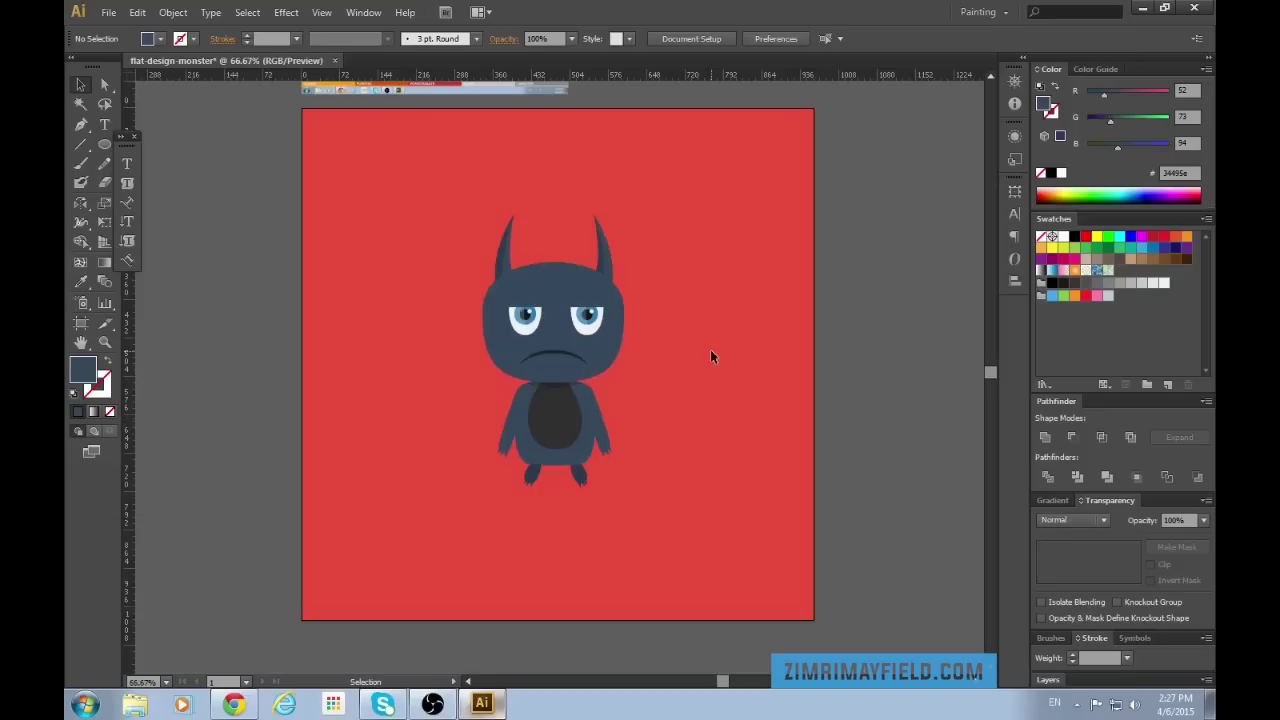
key("ctrl+plus")
key("ctrl+plus")
scroll(711, 351, "up", 5)
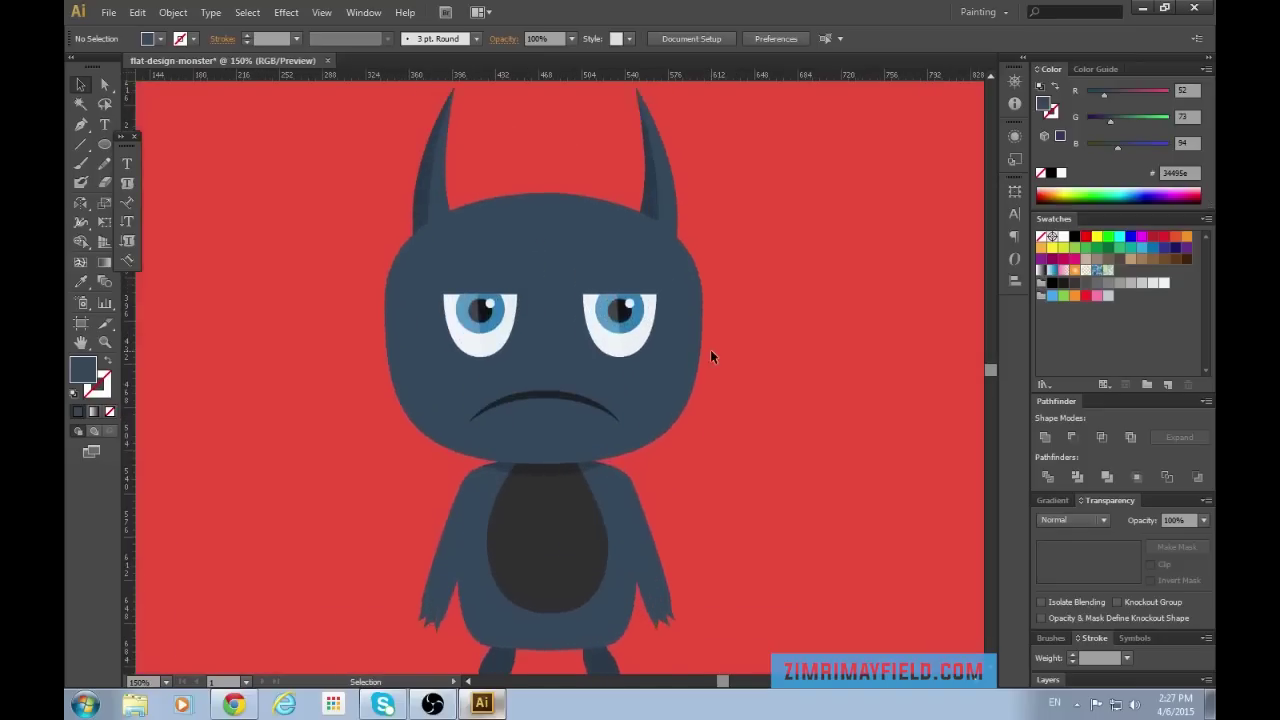
Draw a closed four-sided Pen eyebrow about 78 px wide and 17.5 px high just above the right-hand eye, rising outward.
key("ctrl+plus")
key("ctrl+equal")
scroll(846, 440, "down", 1)
key("ctrl+equal")
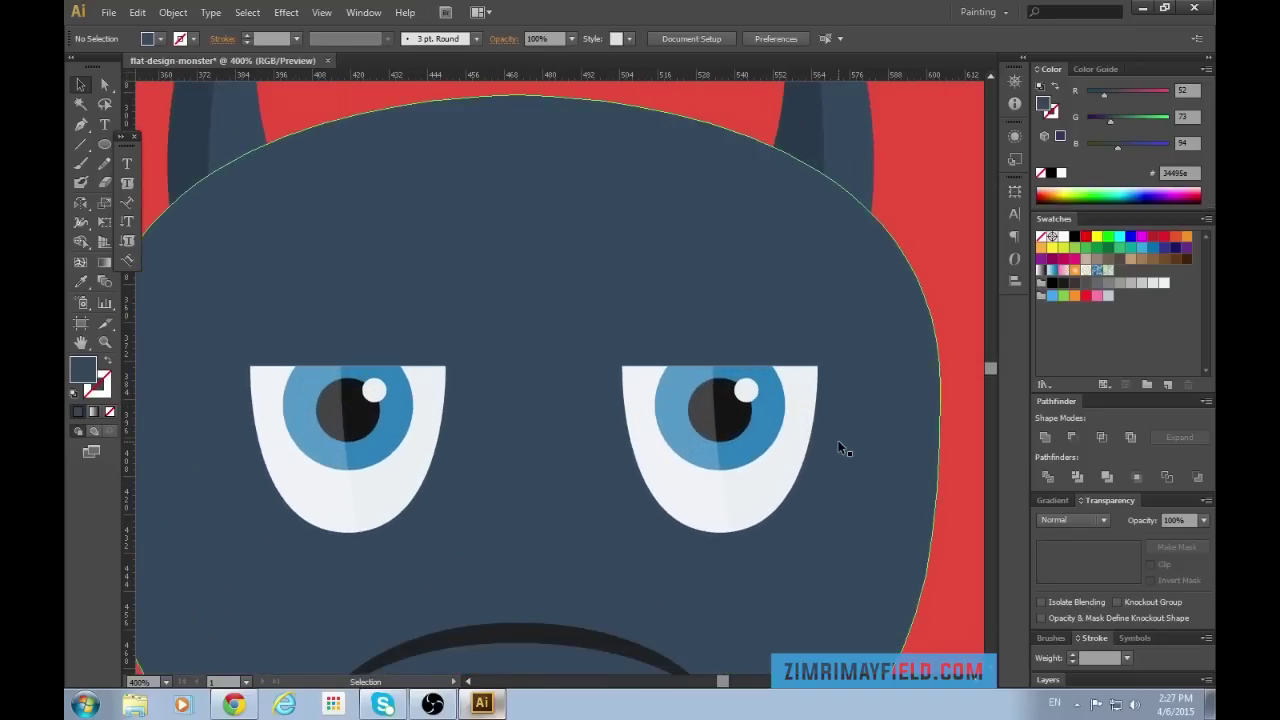
key("p")
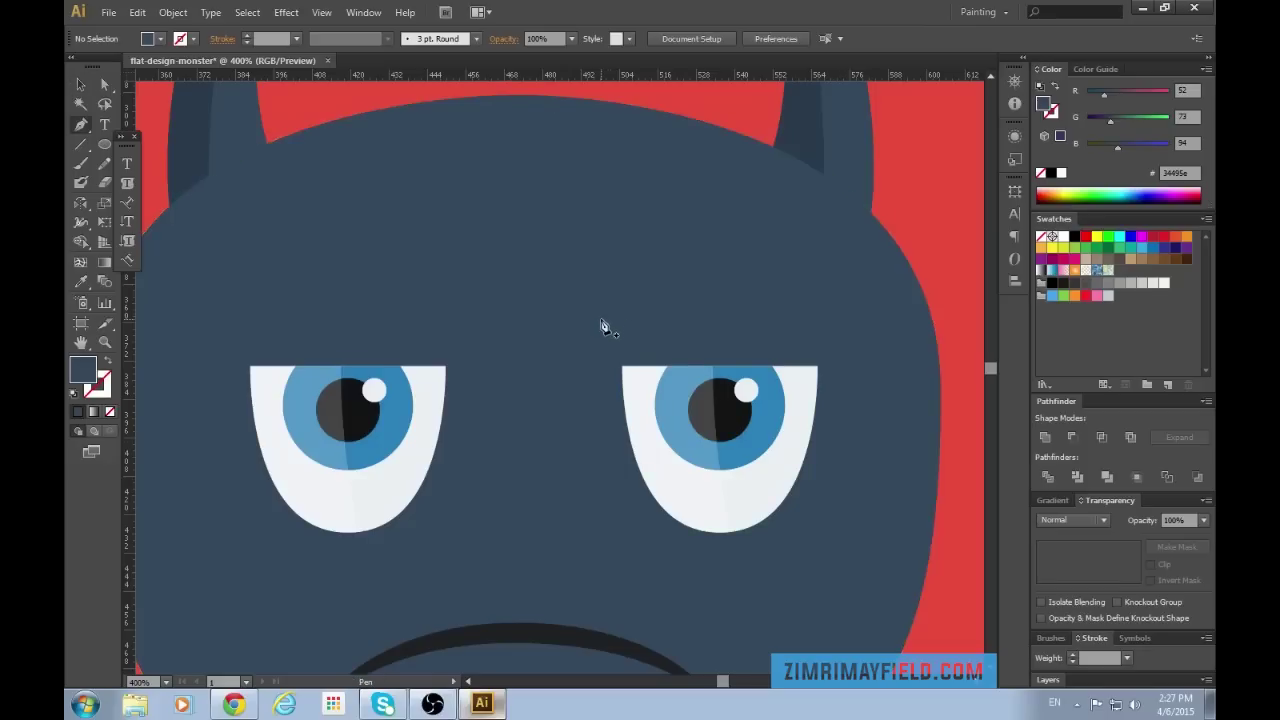
left_click(601, 323)
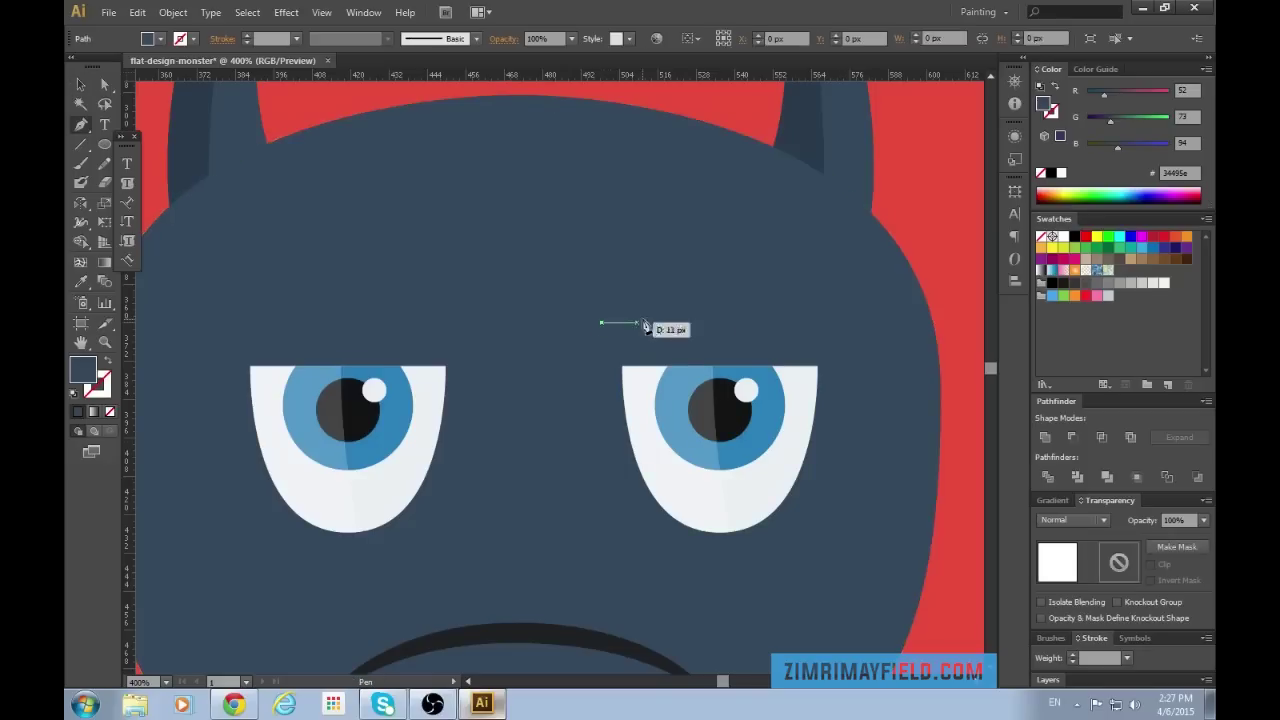
left_click(836, 295)
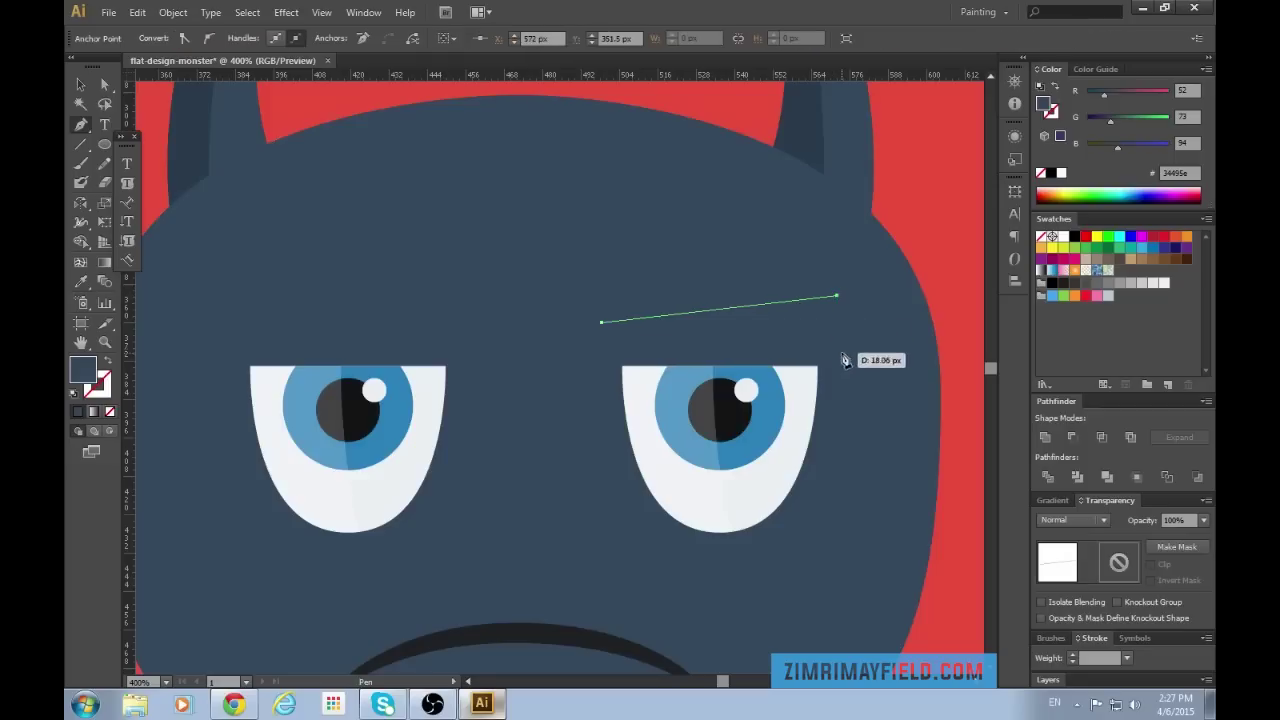
left_click(851, 343)
left_click(612, 349)
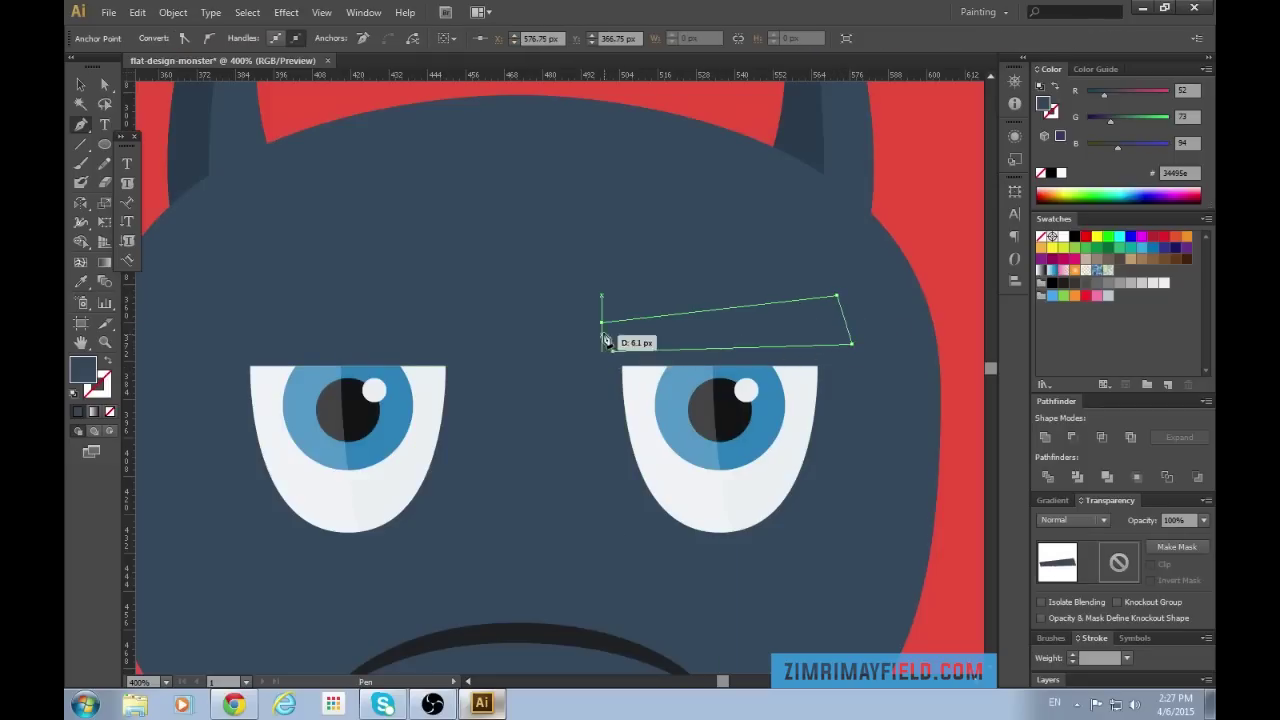
key("v")
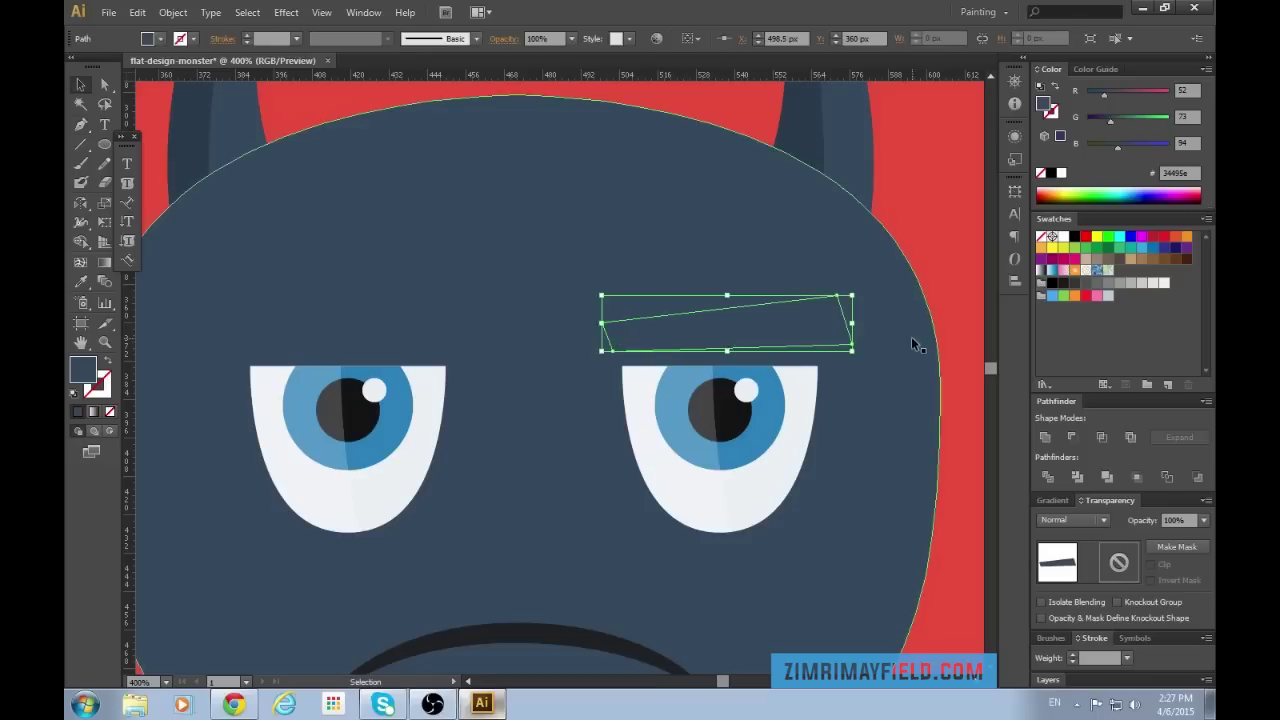
Fill the eyebrow with the light grey #ecf0f1 sampled from the colour palette image.
key("ctrl+minus")
key("ctrl+minus")
key("ctrl+minus")
key("ctrl+minus")
scroll(702, 353, "up", 5)
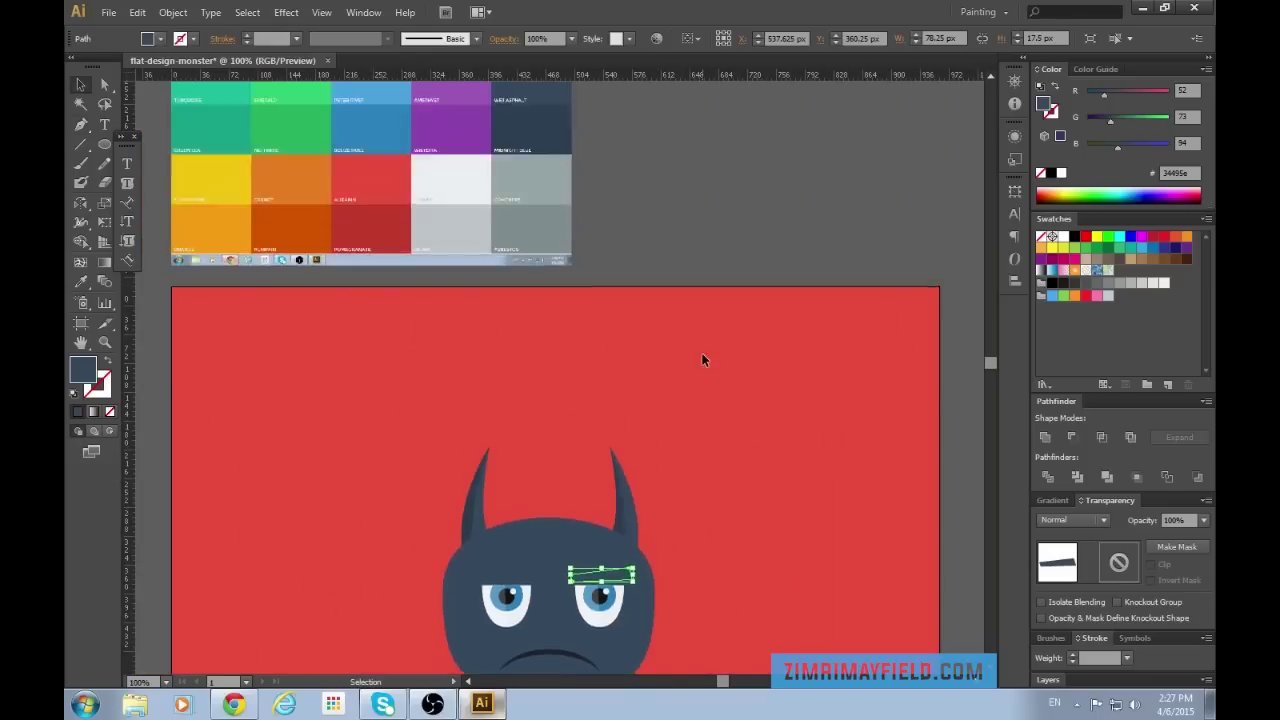
key("i")
left_click(483, 142)
scroll(694, 240, "down", 3)
key("v")
left_click(740, 108)
scroll(786, 330, "down", 1)
scroll(786, 337, "up", 2)
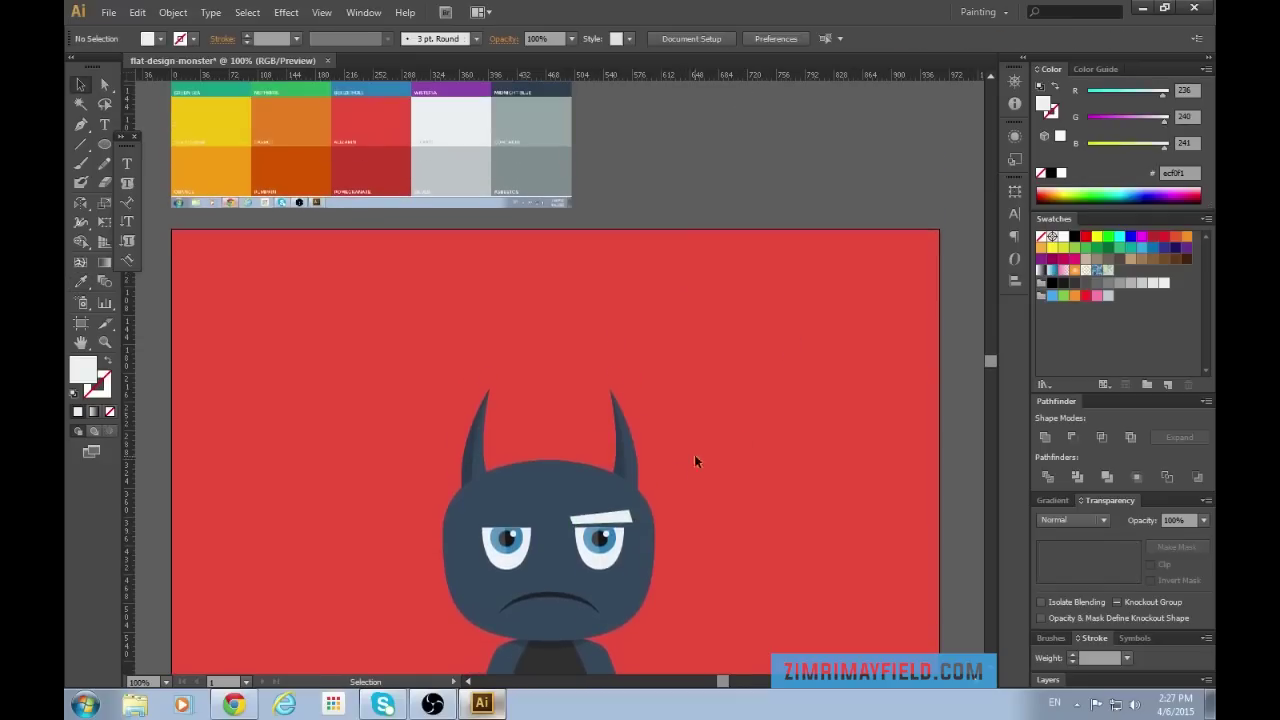
Try other palette colours on the eyebrow and settle on the dark teal green #16a085.
left_click(615, 513)
scroll(724, 465, "up", 3)
key("i")
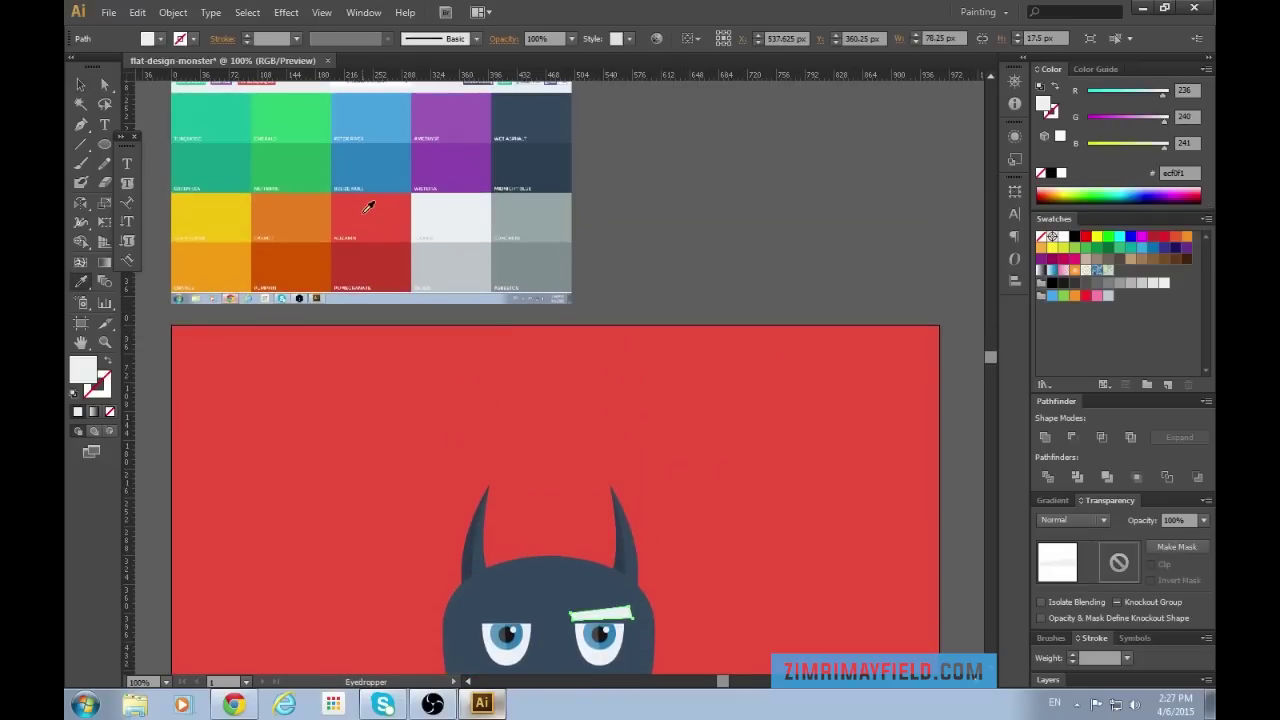
left_click(368, 206)
scroll(545, 318, "down", 1)
left_click(306, 121)
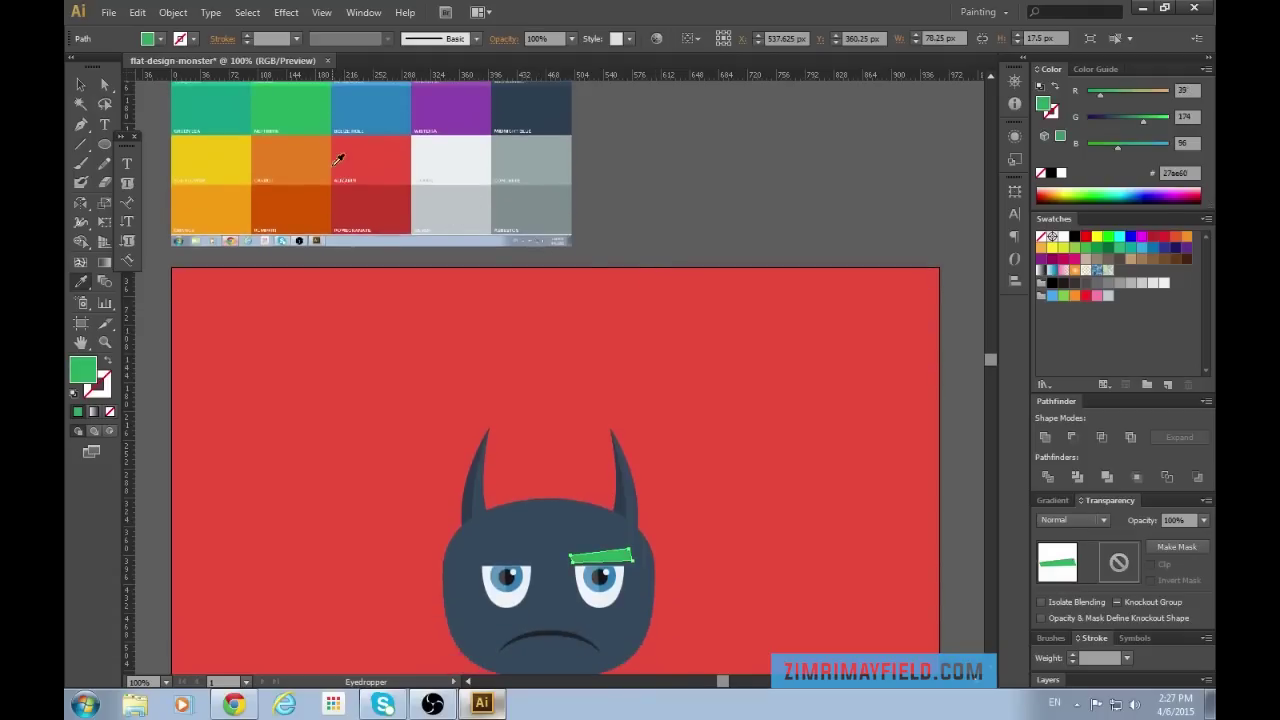
scroll(338, 160, "up", 1)
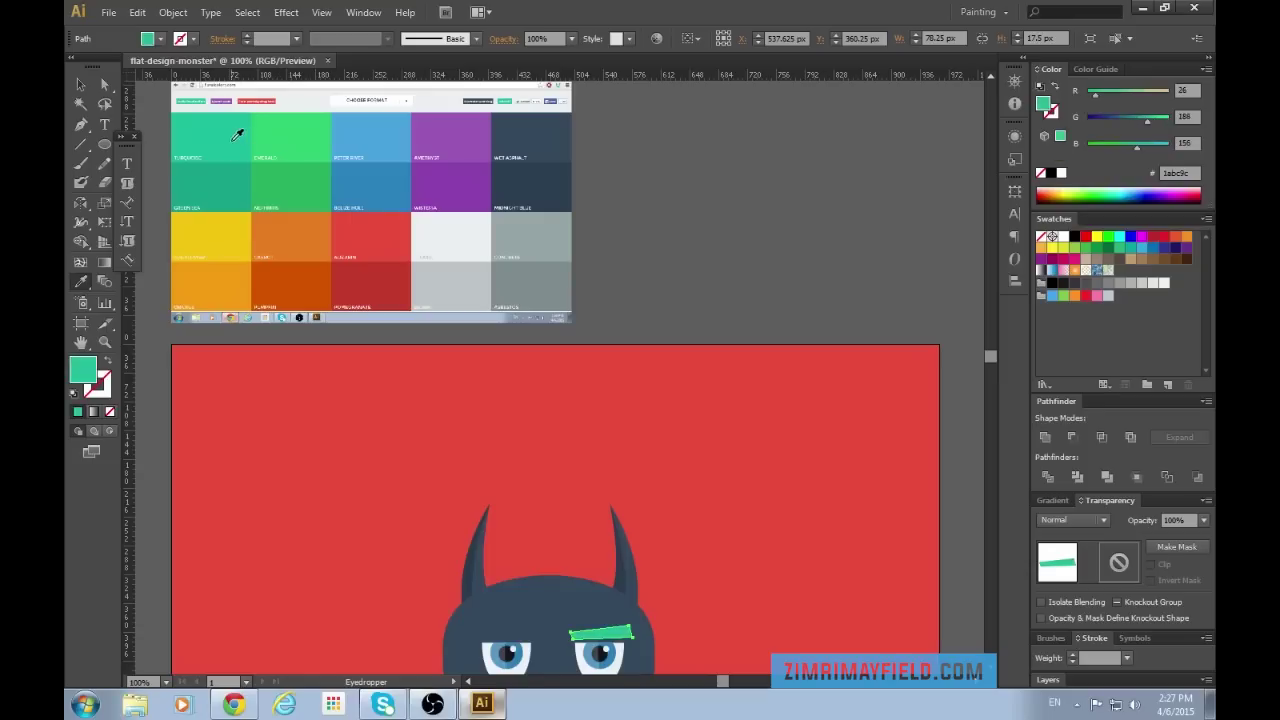
scroll(679, 337, "down", 1)
key("v")
left_click(697, 466)
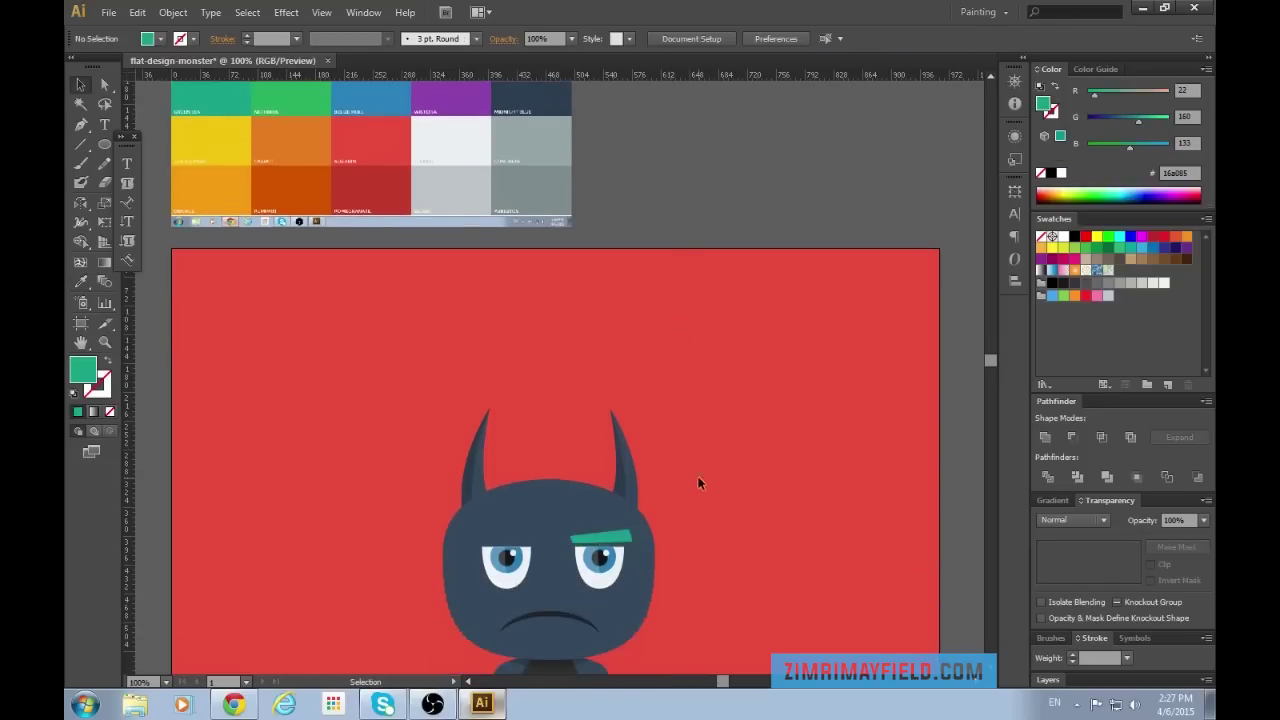
Enlarge the green eyebrow to about 95.6 by 21.4 px and shift it slightly toward the middle of the face.
scroll(698, 485, "down", 3)
scroll(698, 485, "down", 1)
key("ctrl+plus")
key("ctrl+plus")
key("ctrl+plus")
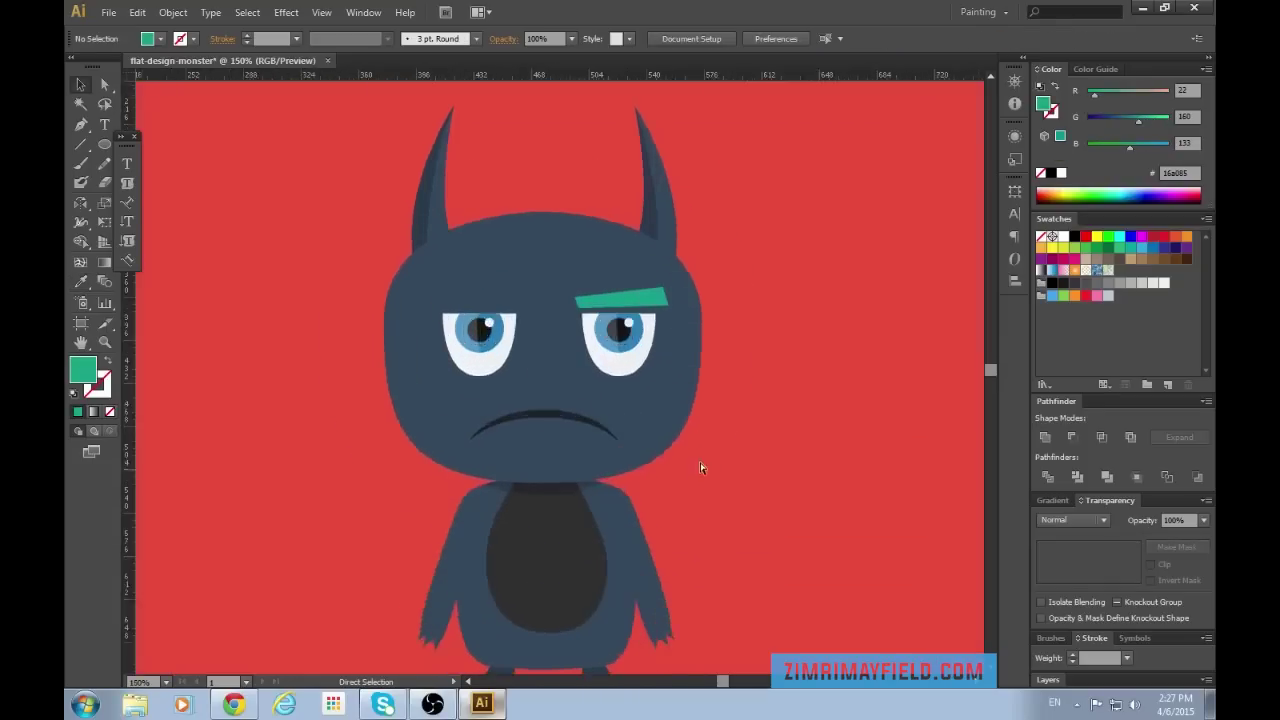
left_click(718, 231)
left_click_drag(590, 195, 569, 189)
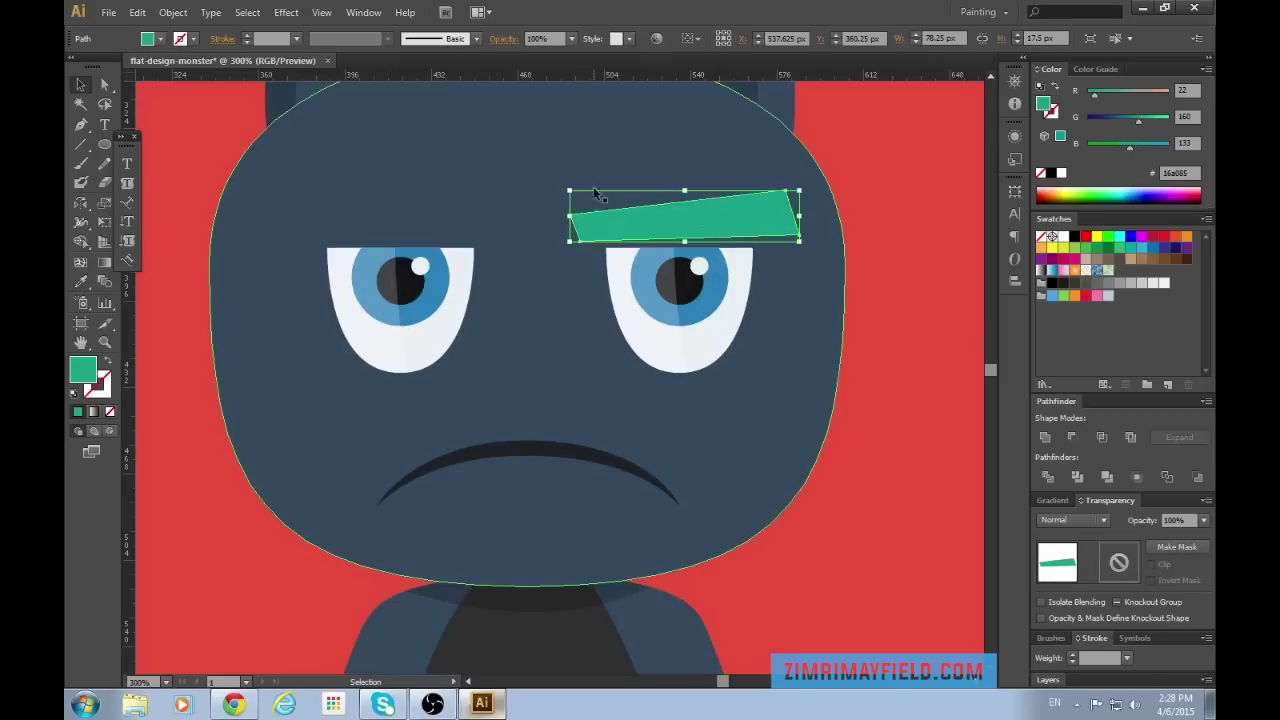
left_click(911, 328)
scroll(911, 328, "up", 1)
left_click_drag(743, 238, 737, 236)
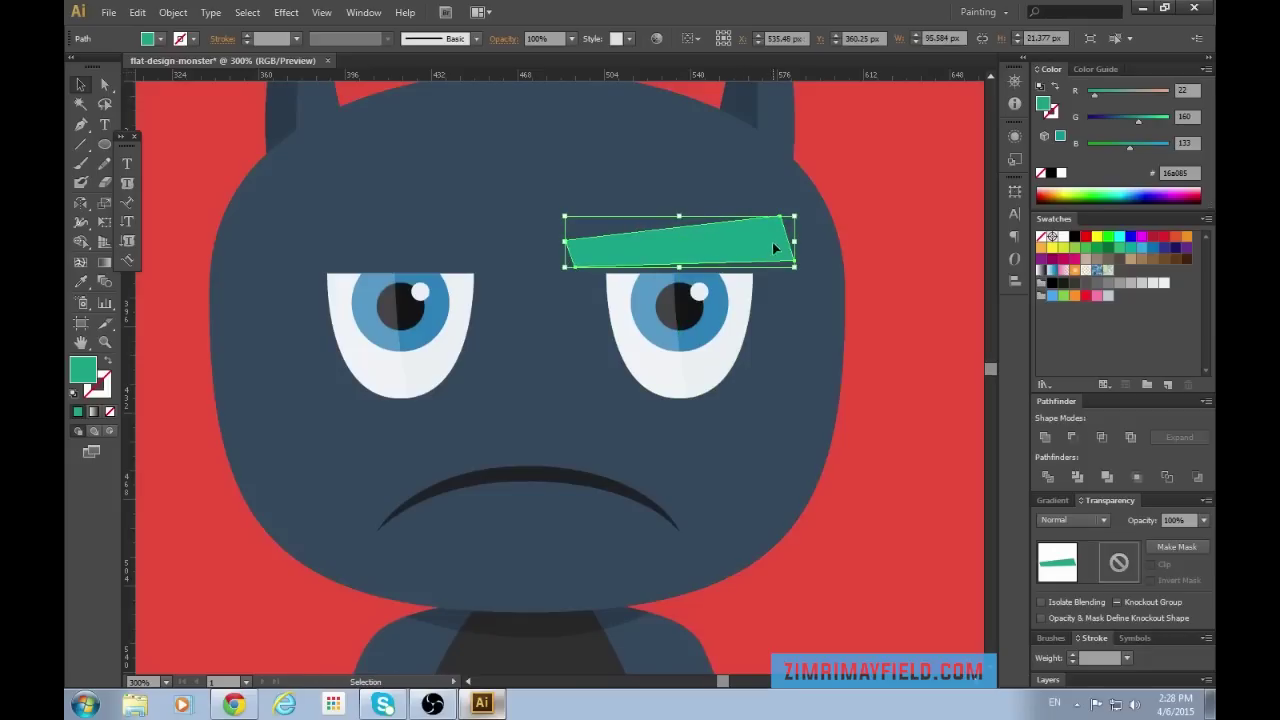
Mirror the pasted eyebrow copy horizontally and place it above the left-hand eye.
right_click(760, 242)
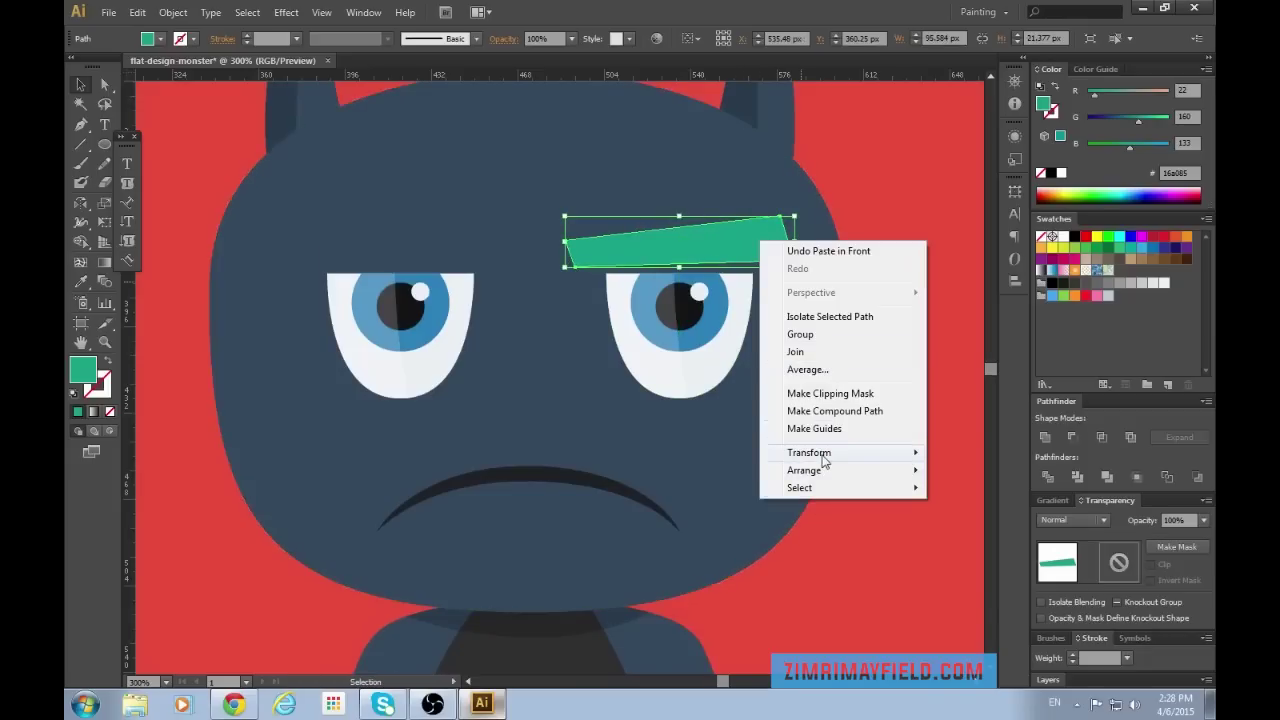
mouse_move(823, 458)
left_click(978, 513)
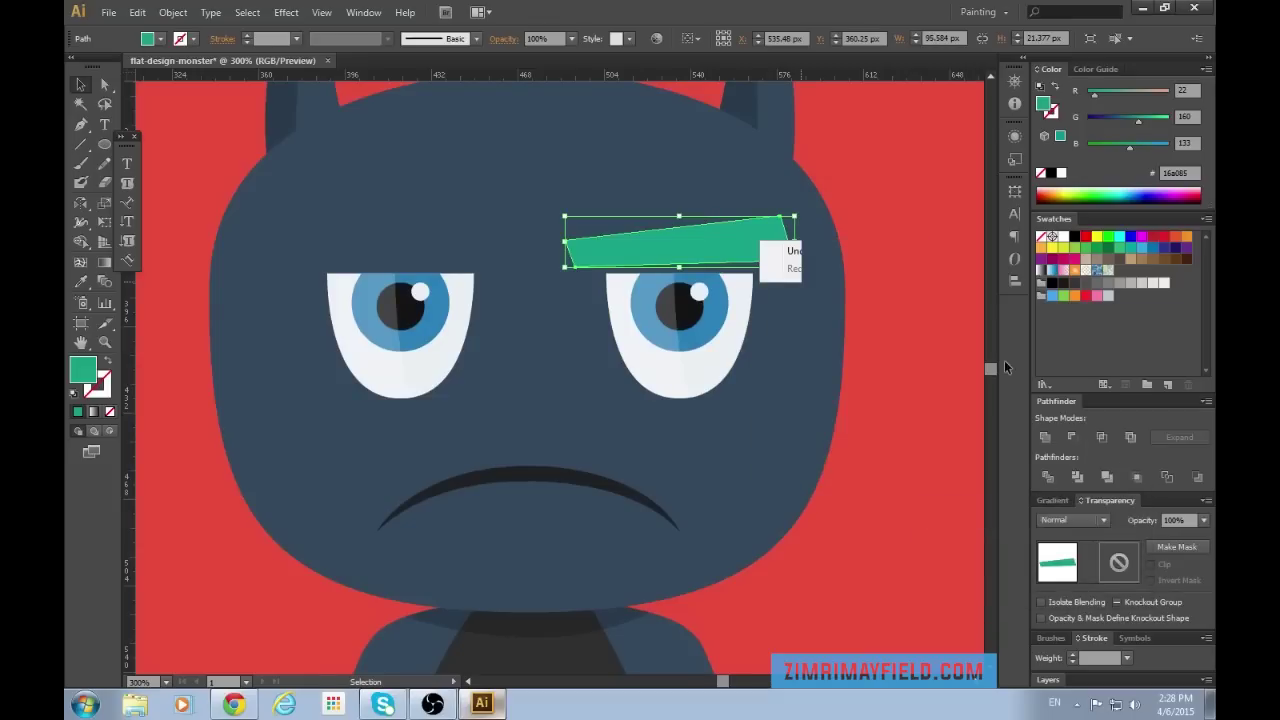
left_click(866, 518)
left_click_drag(689, 249, 417, 249)
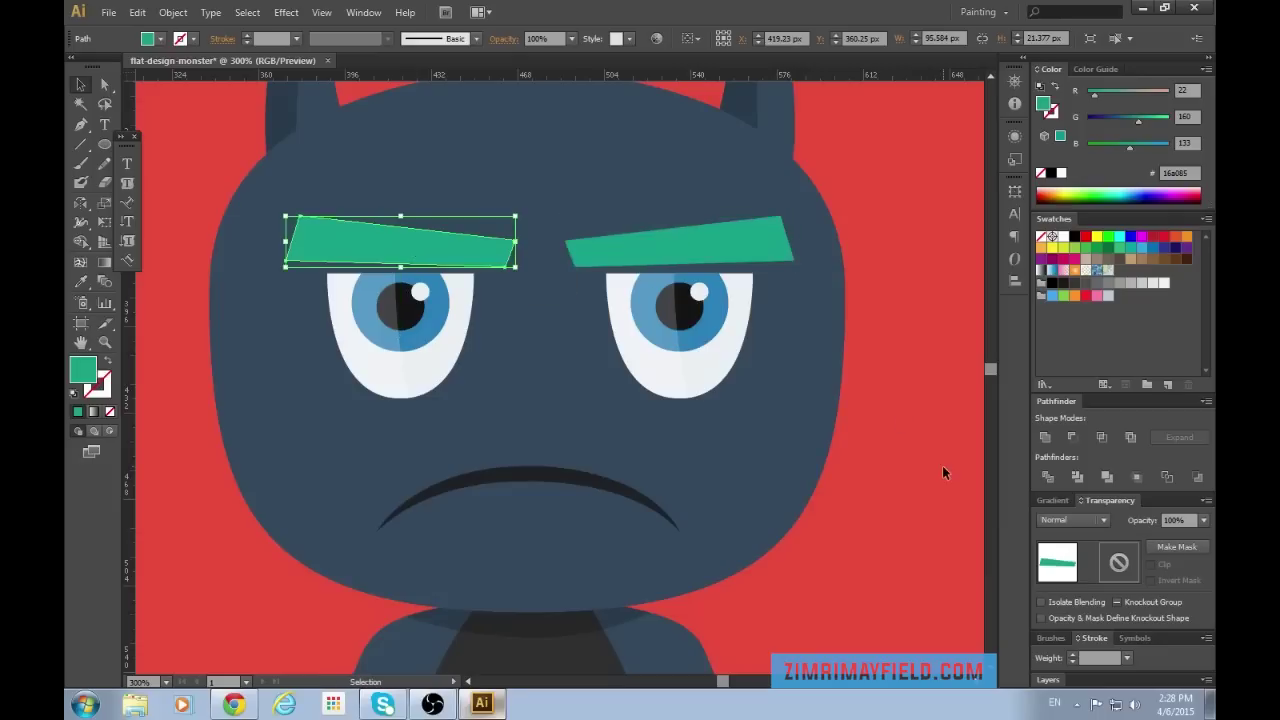
left_click(956, 627)
Recolour both eyebrows with the dark grey #303030 sampled from the monster's belly.
key("ctrl+minus")
key("ctrl+minus")
key("ctrl+minus")
key("ctrl+minus")
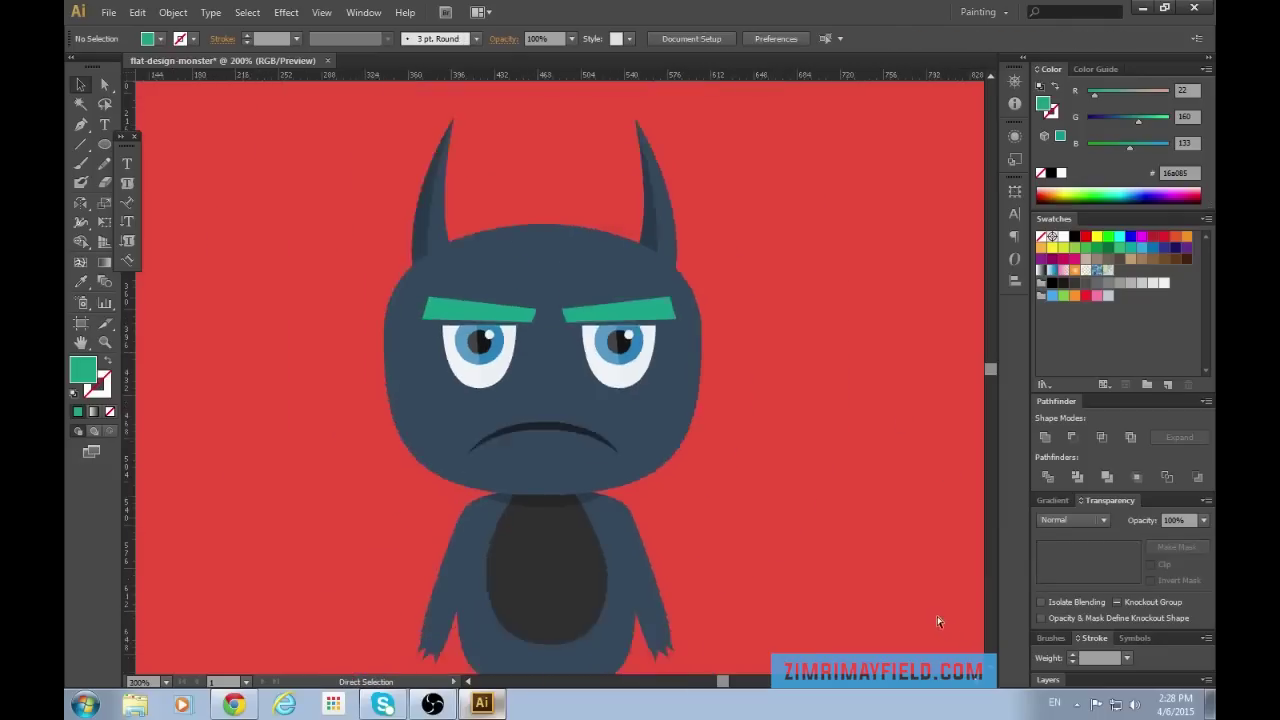
key("ctrl+plus")
key("ctrl+plus")
key("ctrl+plus")
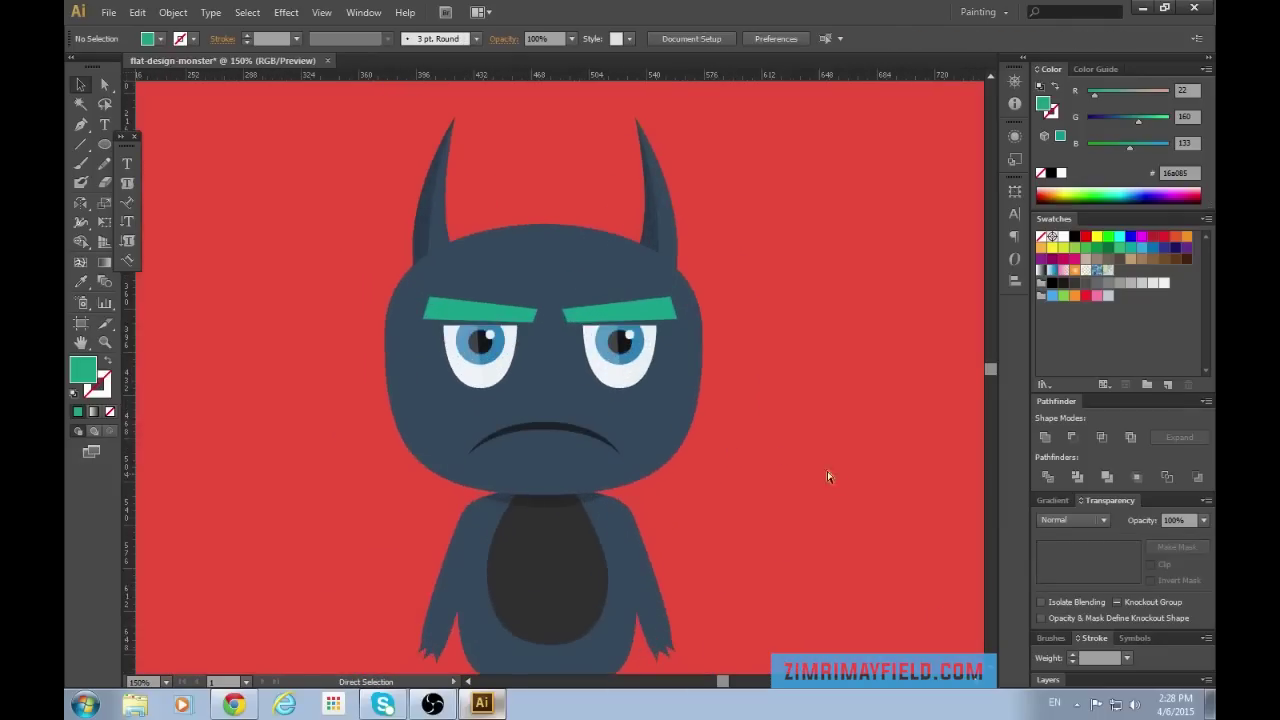
left_click(671, 290)
left_click(524, 306, "shift")
scroll(577, 480, "down", 1)
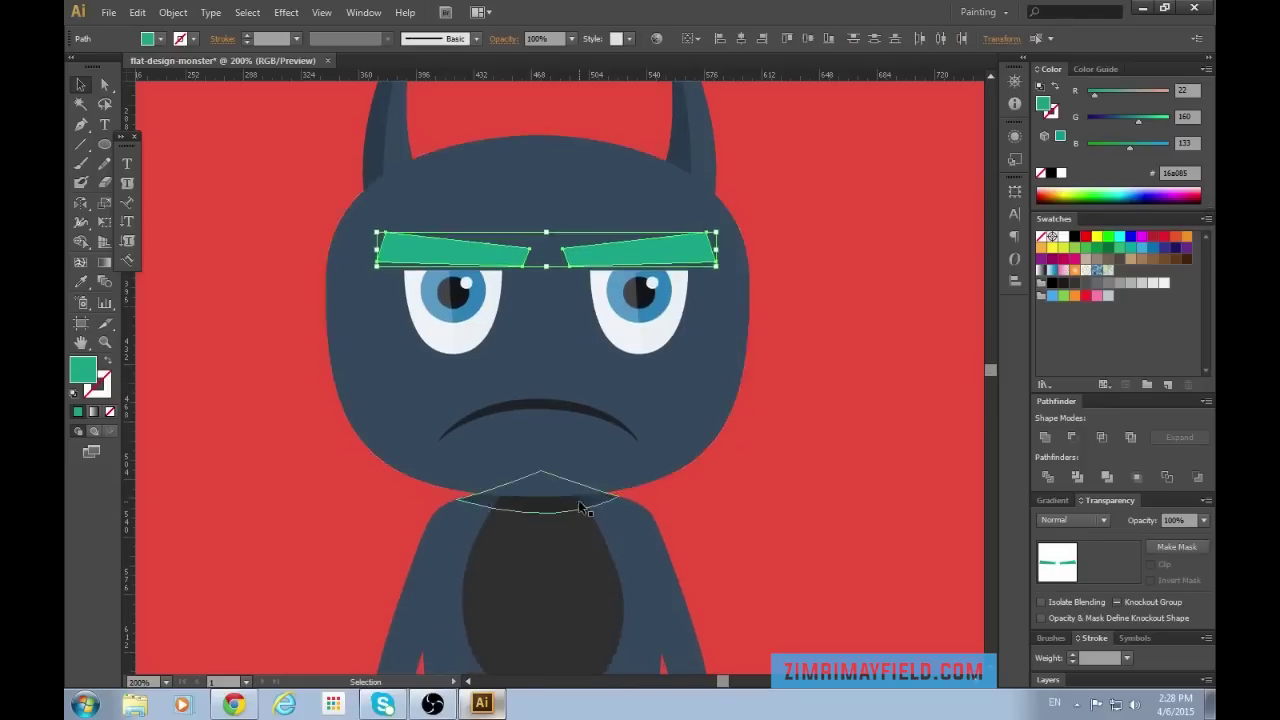
key("i")
left_click(590, 580)
key("v")
left_click(928, 537)
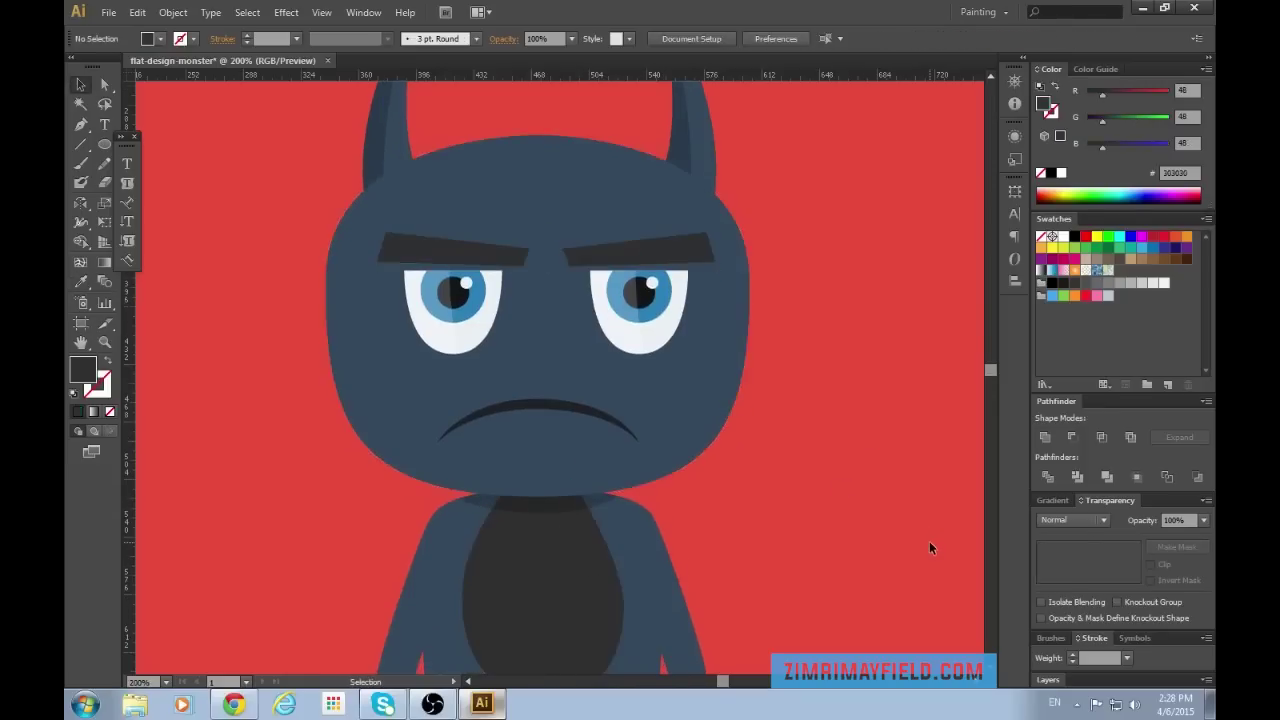
Duplicate the head shape in place and fill the copy with black #000000.
key("ctrl+minus")
key("ctrl+minus")
key("ctrl+minus")
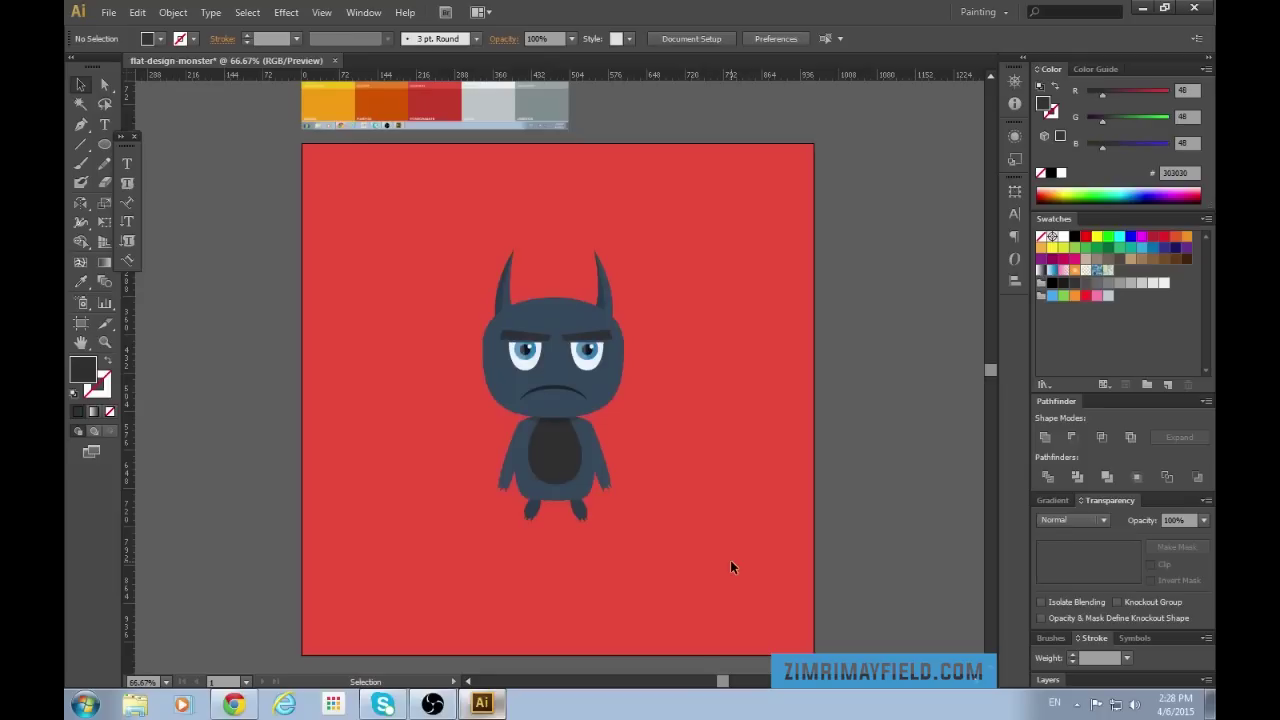
key("ctrl+plus")
key("ctrl+plus")
key("ctrl+plus")
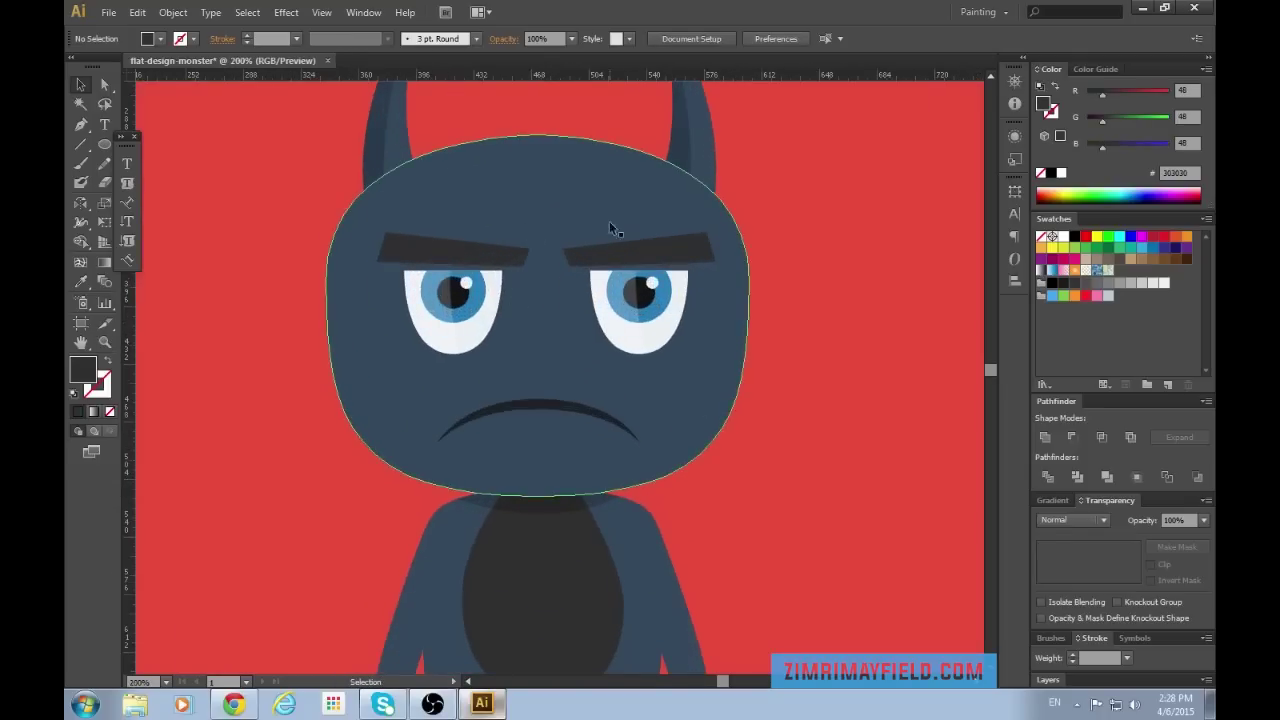
left_click(713, 410)
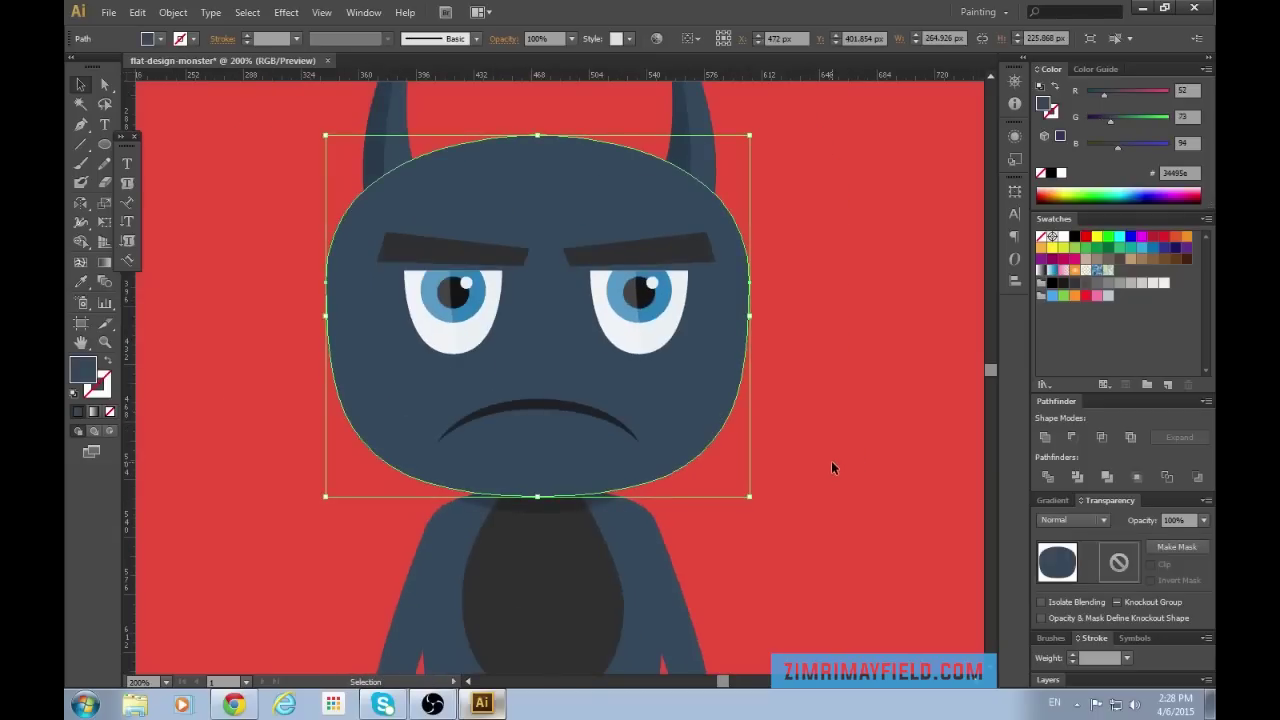
left_click(1074, 237)
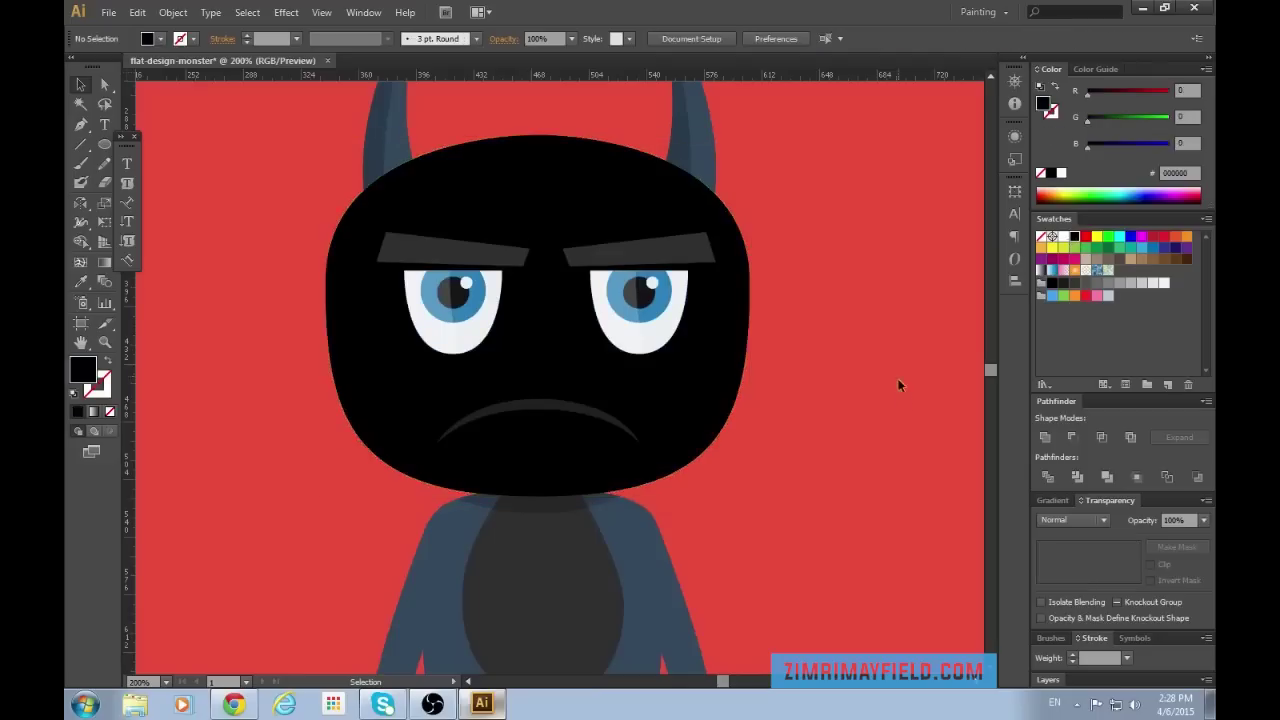
scroll(903, 397, "up", 3)
left_click(904, 401)
key("p")
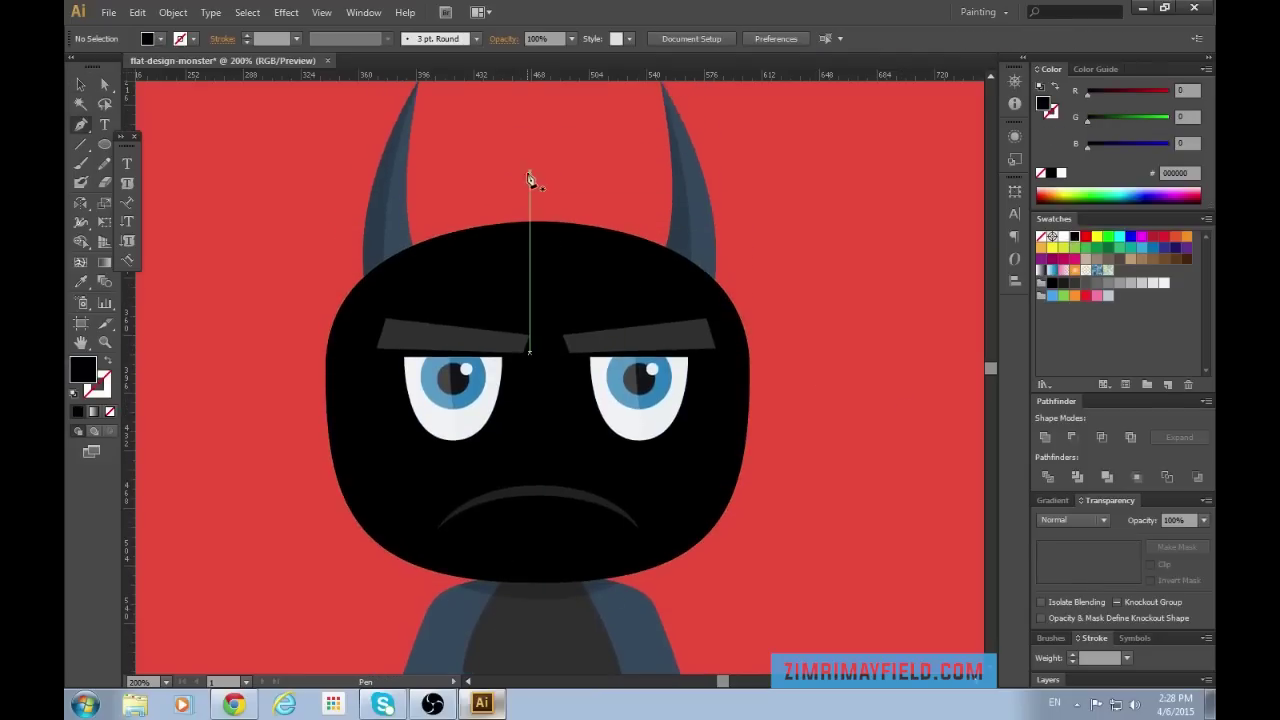
left_click(519, 178)
scroll(642, 485, "down", 2)
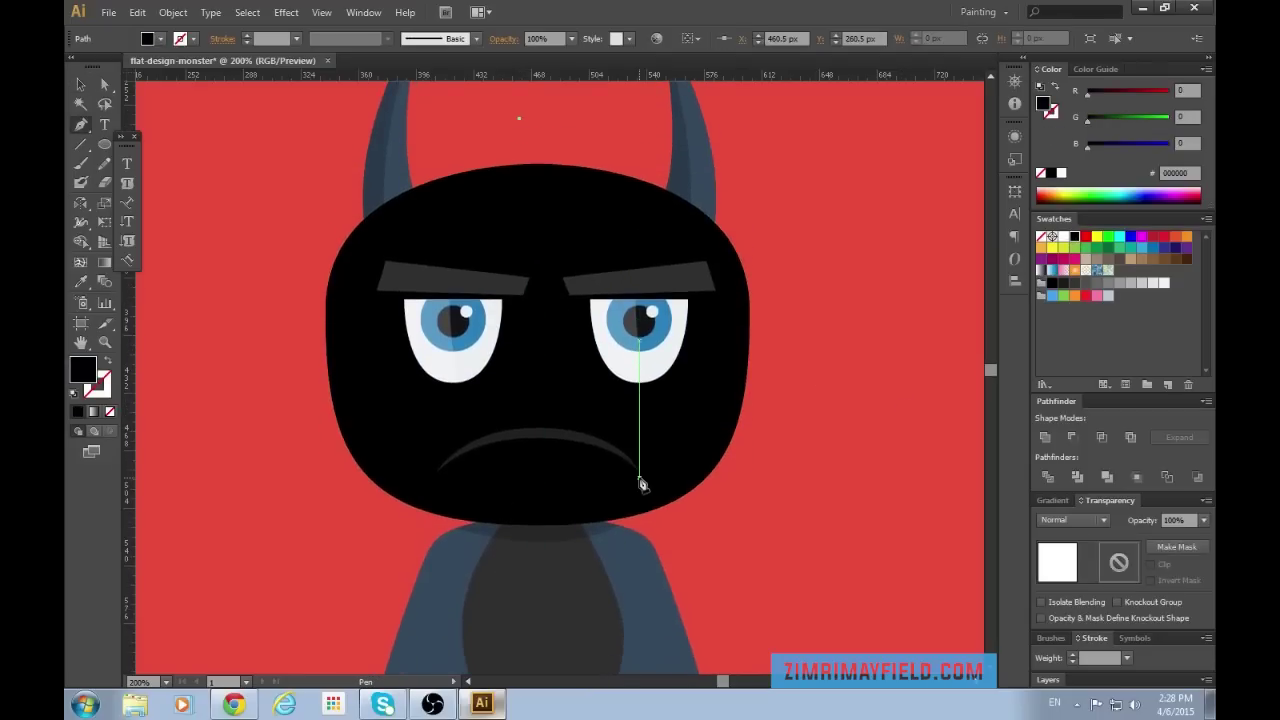
left_click(557, 594)
left_click_drag(559, 602, 690, 697)
key("ctrl+z")
scroll(677, 606, "down", 1)
key("ctrl+z")
Draw a closed Pen shape covering the right half of the head, with its curved edge running down the middle of the face.
left_click(562, 101)
left_click_drag(571, 591, 648, 543)
scroll(707, 527, "up", 5)
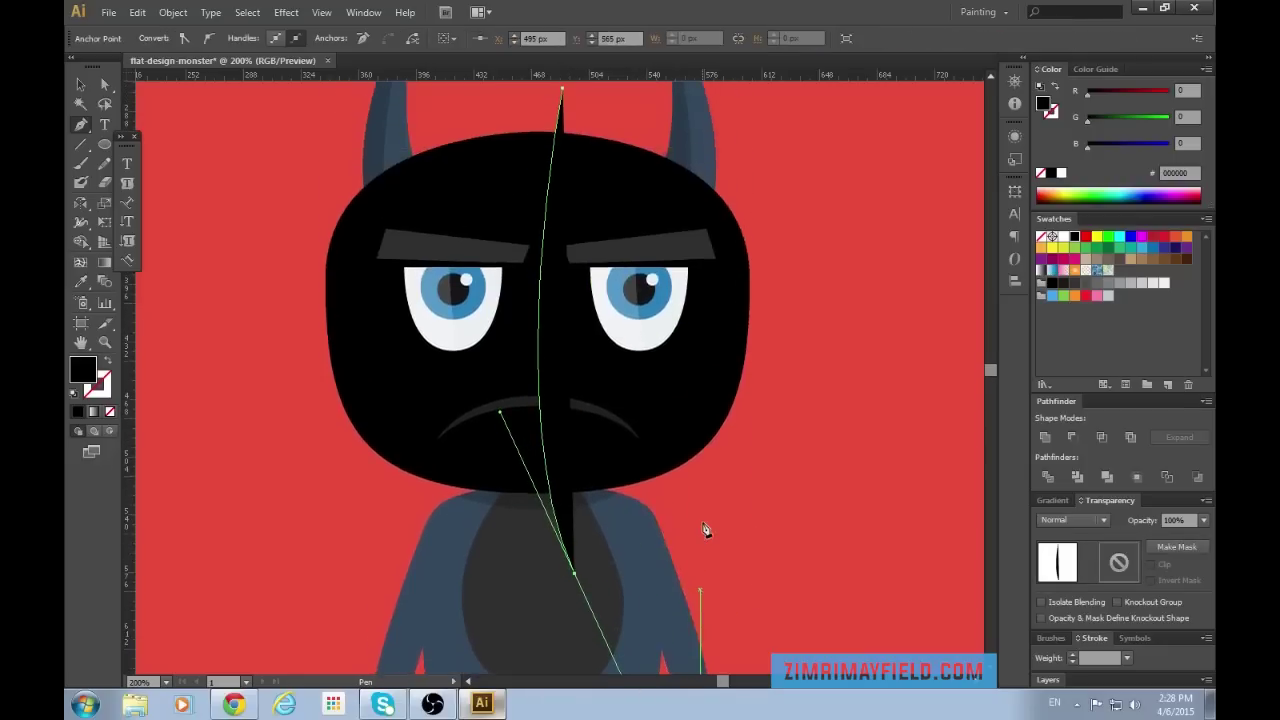
left_click(880, 550)
left_click(858, 208)
left_click(800, 130)
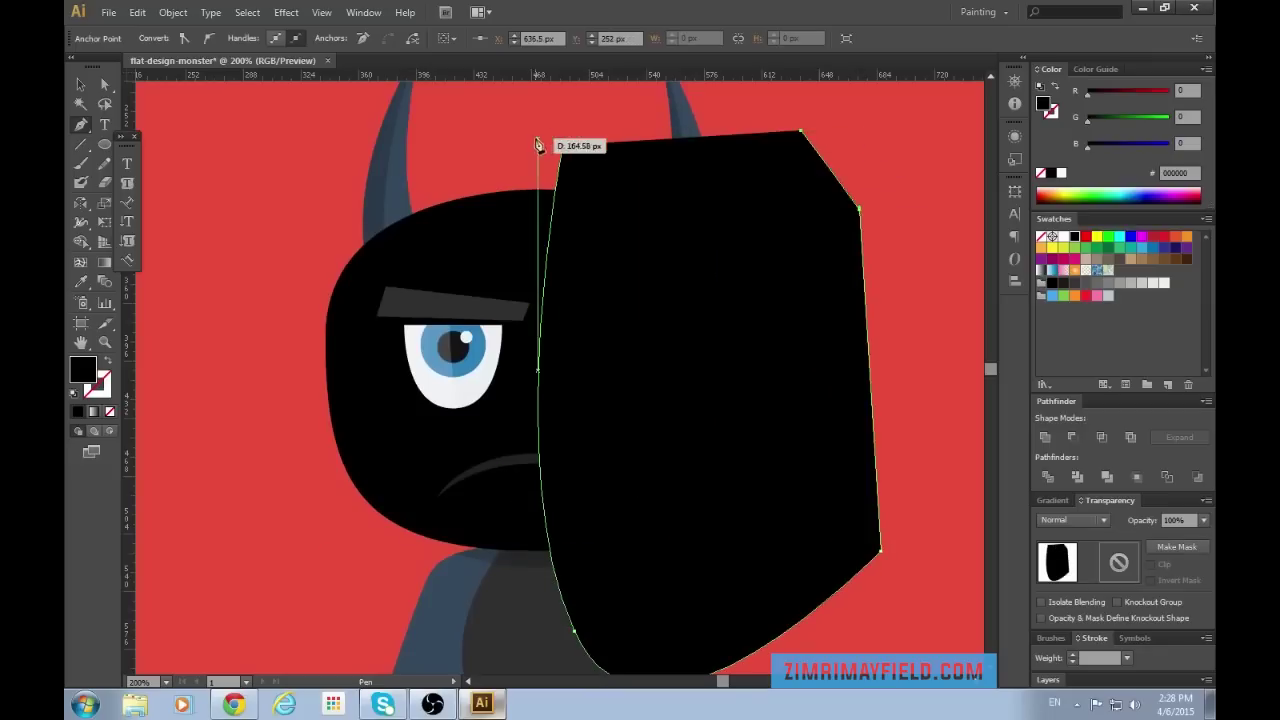
left_click(566, 150)
Subtract the Pen shape from the black head copy and set the remaining left half to 20% opacity.
key("v")
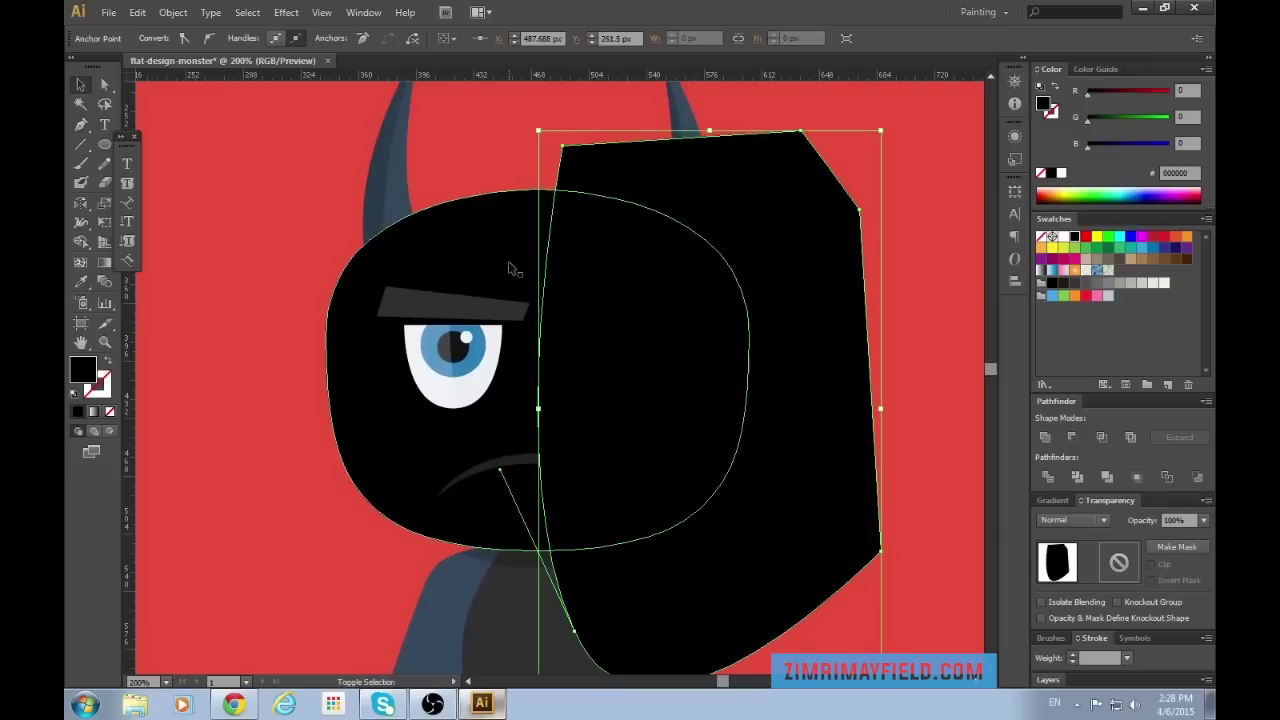
left_click(514, 262, "shift")
left_click(1071, 438)
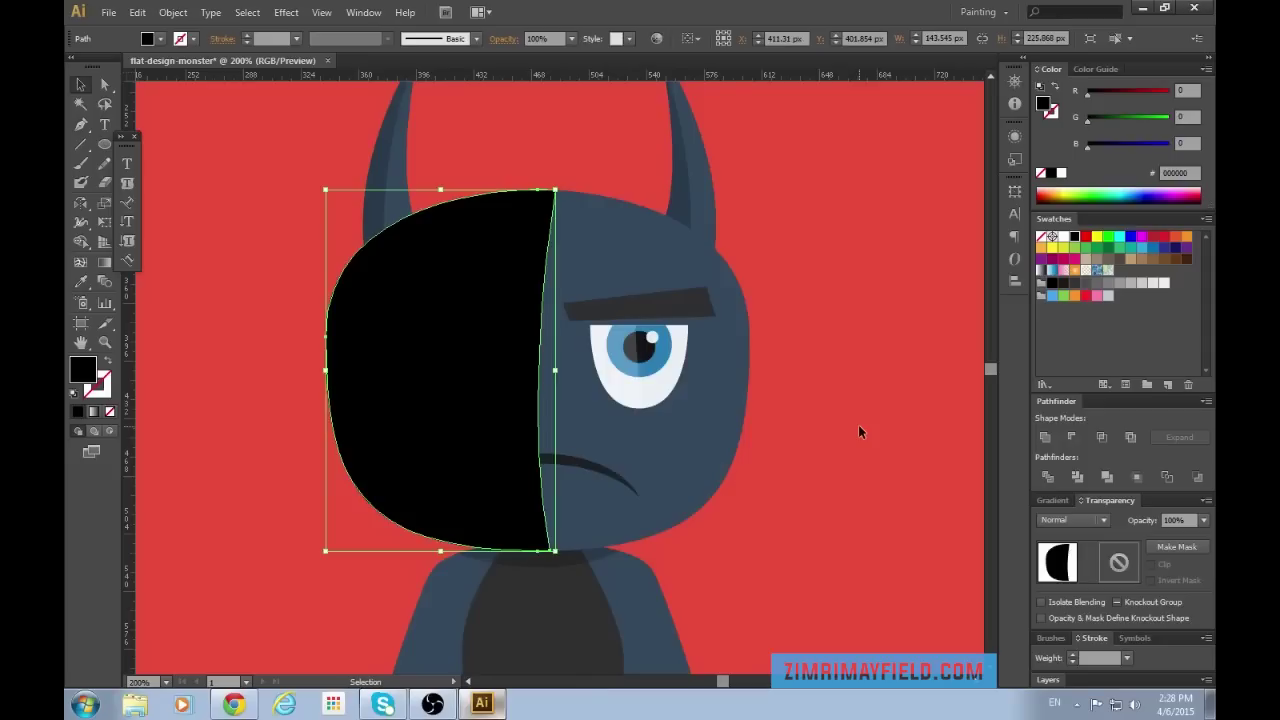
left_click(1206, 522)
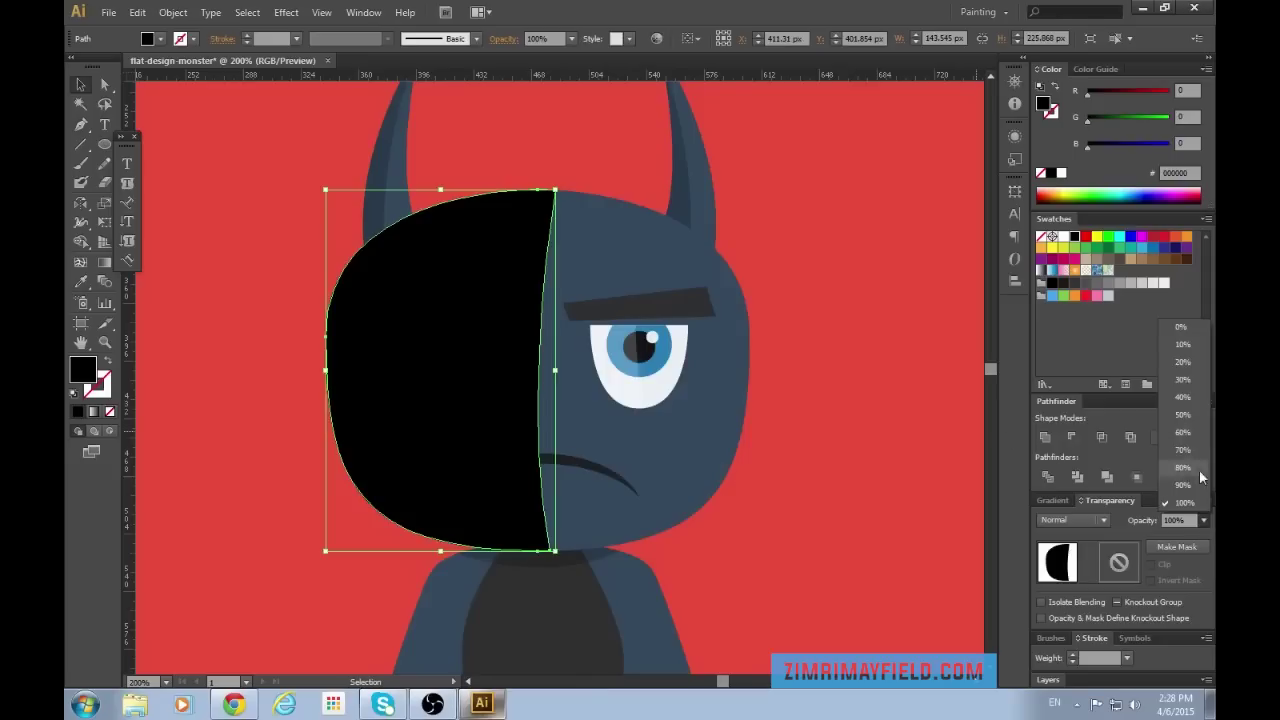
left_click(1192, 362)
left_click(861, 502)
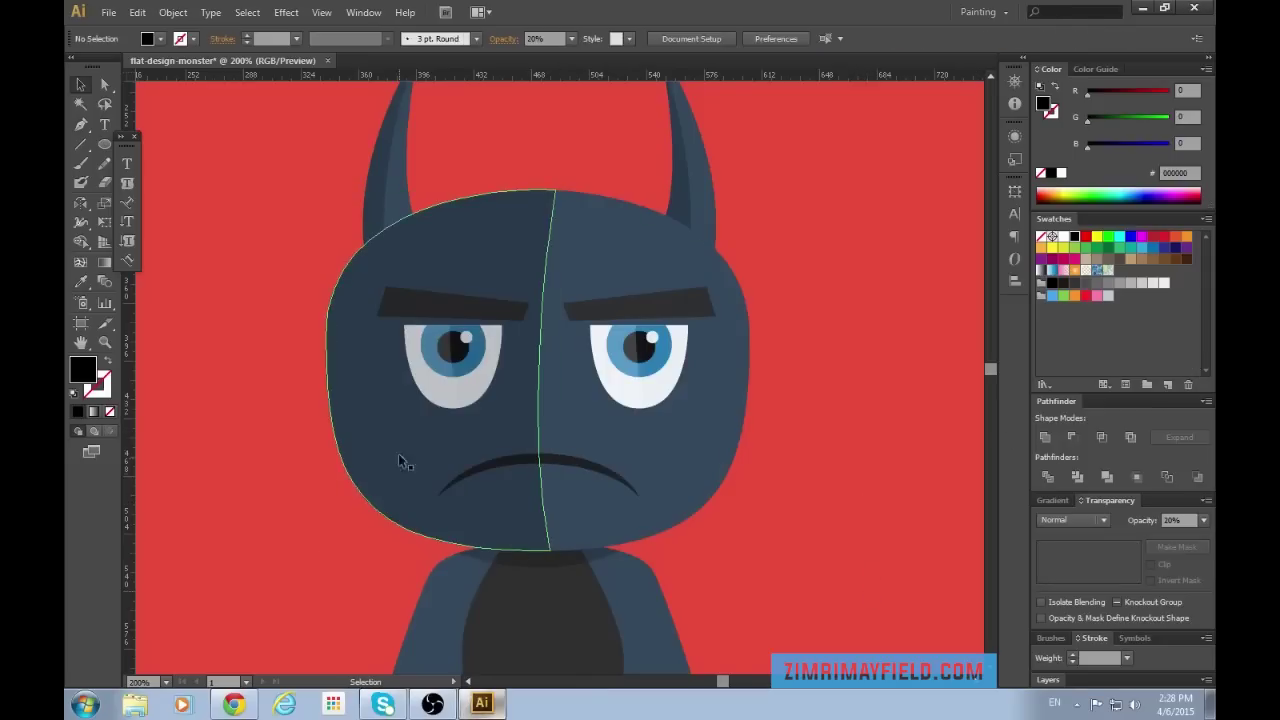
Examine the half-shaded head on the whole monster, and the unshaded body and arms up close.
key("ctrl+minus")
key("ctrl+minus")
key("ctrl+minus")
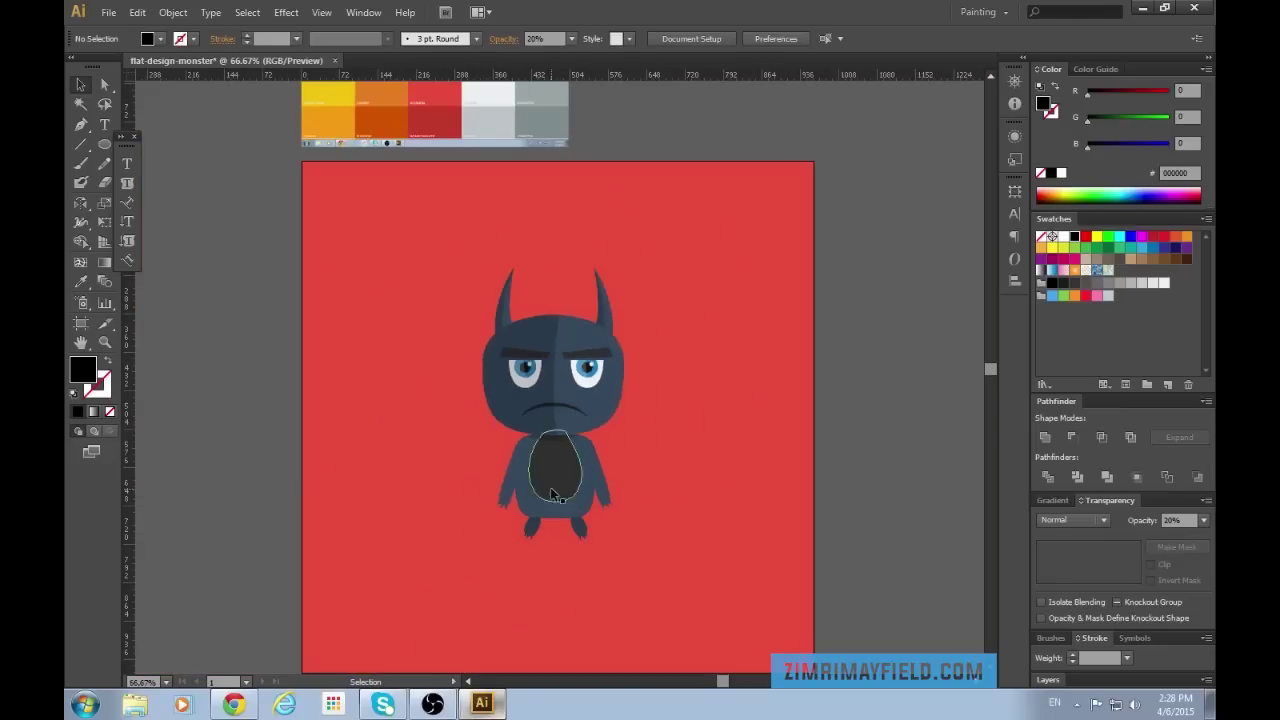
scroll(732, 591, "down", 1)
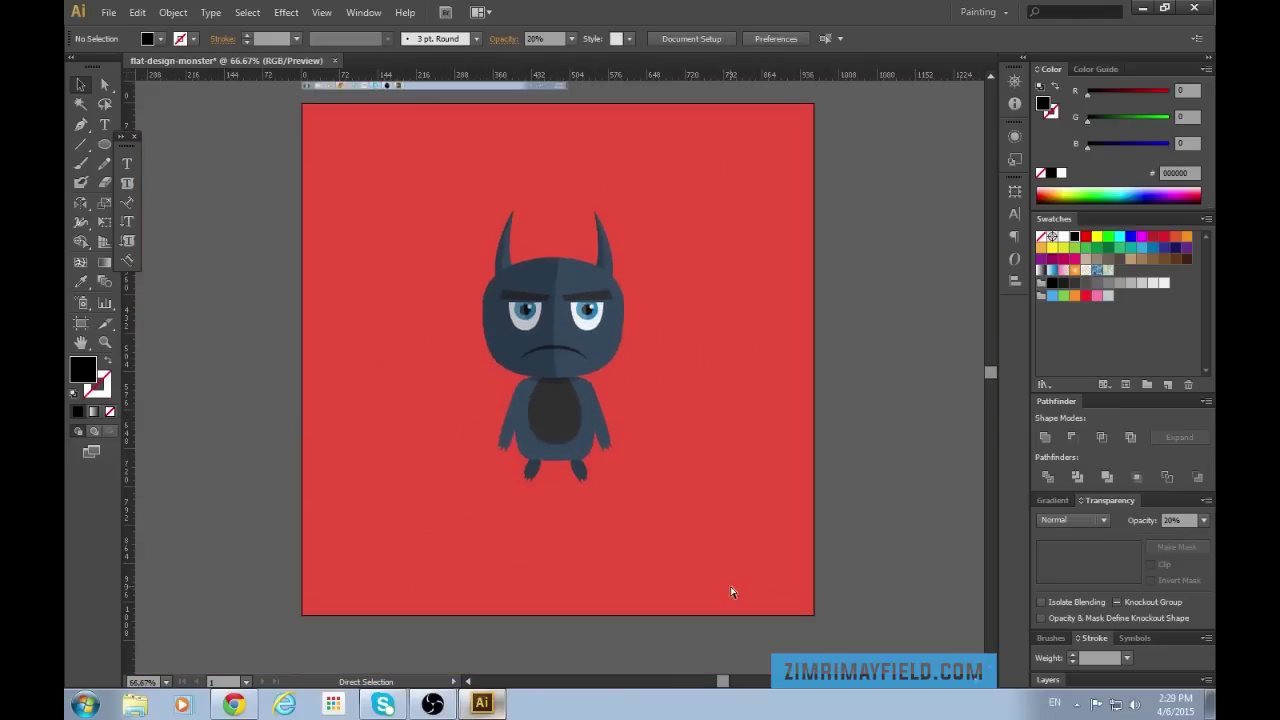
key("ctrl+plus")
key("ctrl+plus")
key("ctrl+minus")
key("ctrl+minus")
scroll(729, 592, "down", 2)
key("ctrl+plus")
key("ctrl+plus")
scroll(729, 585, "down", 3)
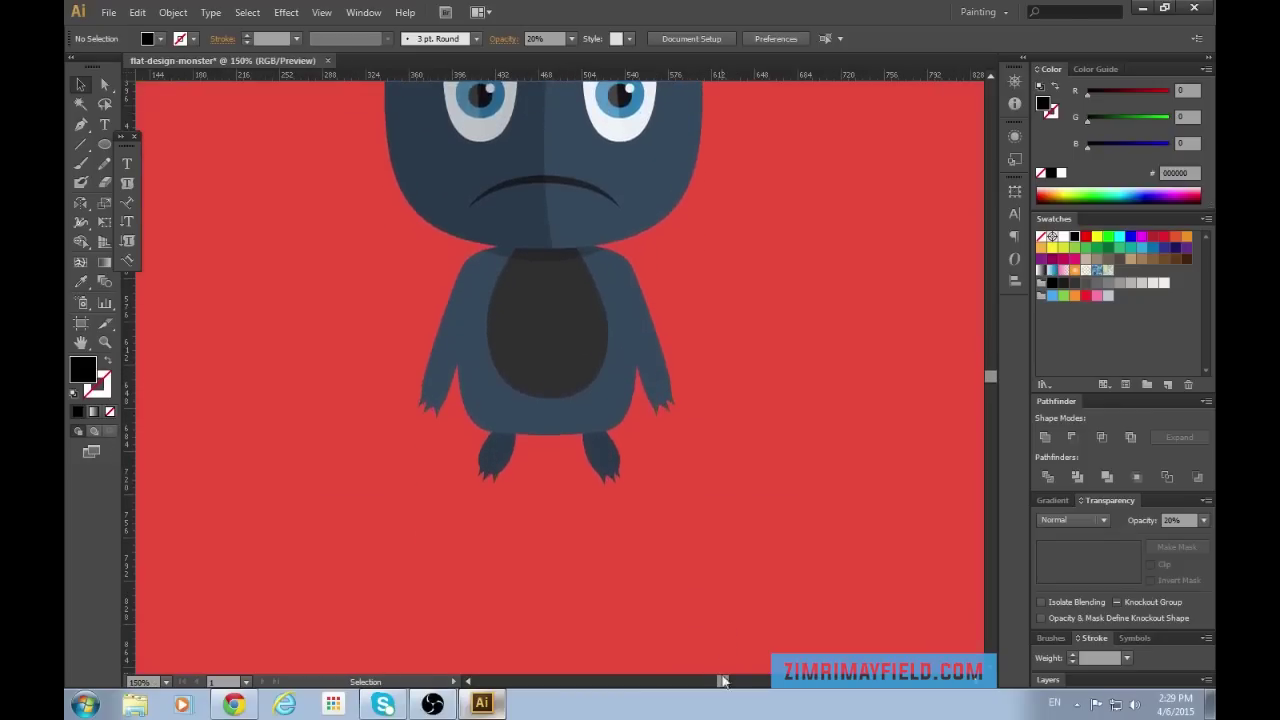
scroll(549, 617, "down", 3)
key("ctrl+plus")
key("ctrl+plus")
key("a")
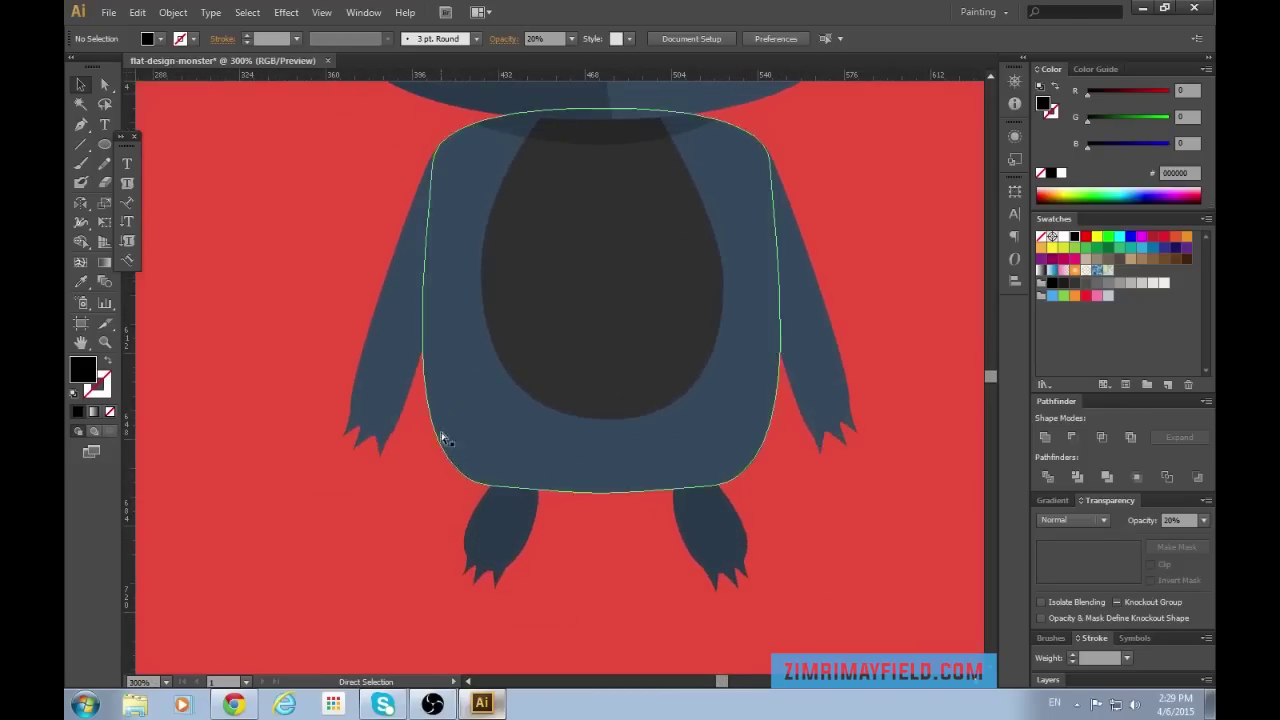
left_click(385, 383)
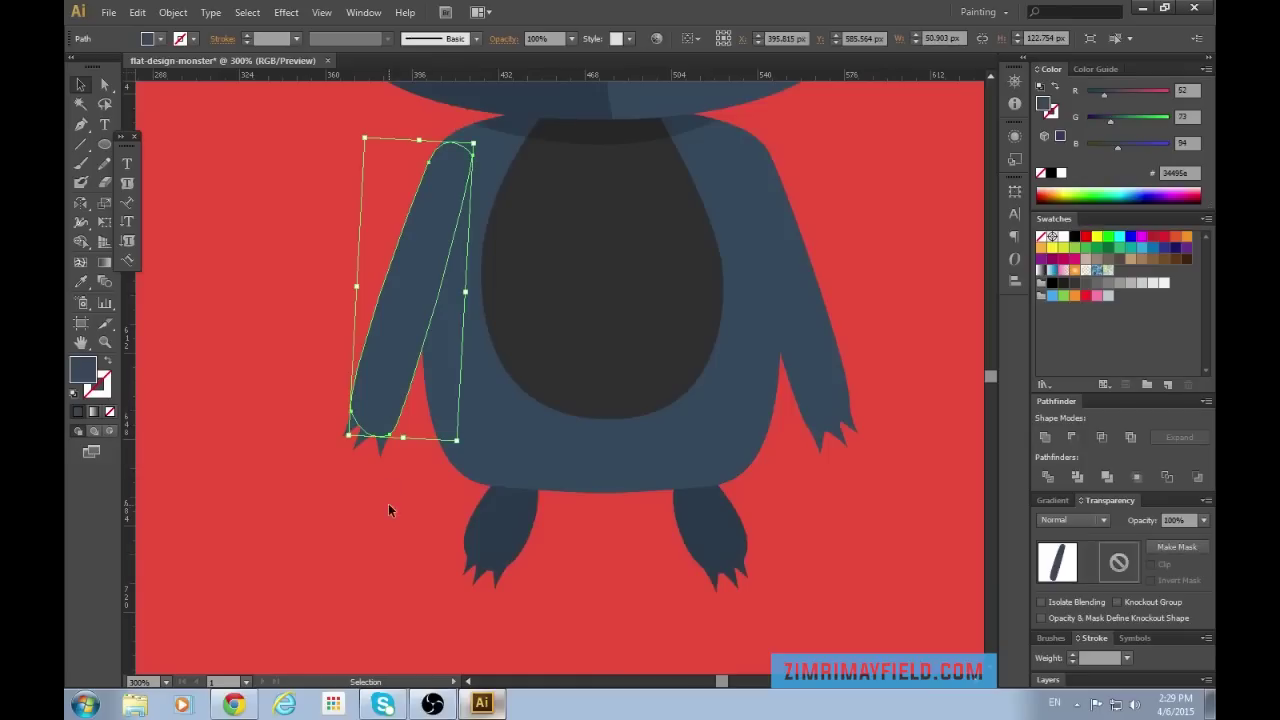
key("Delete")
scroll(724, 684, "left", 2)
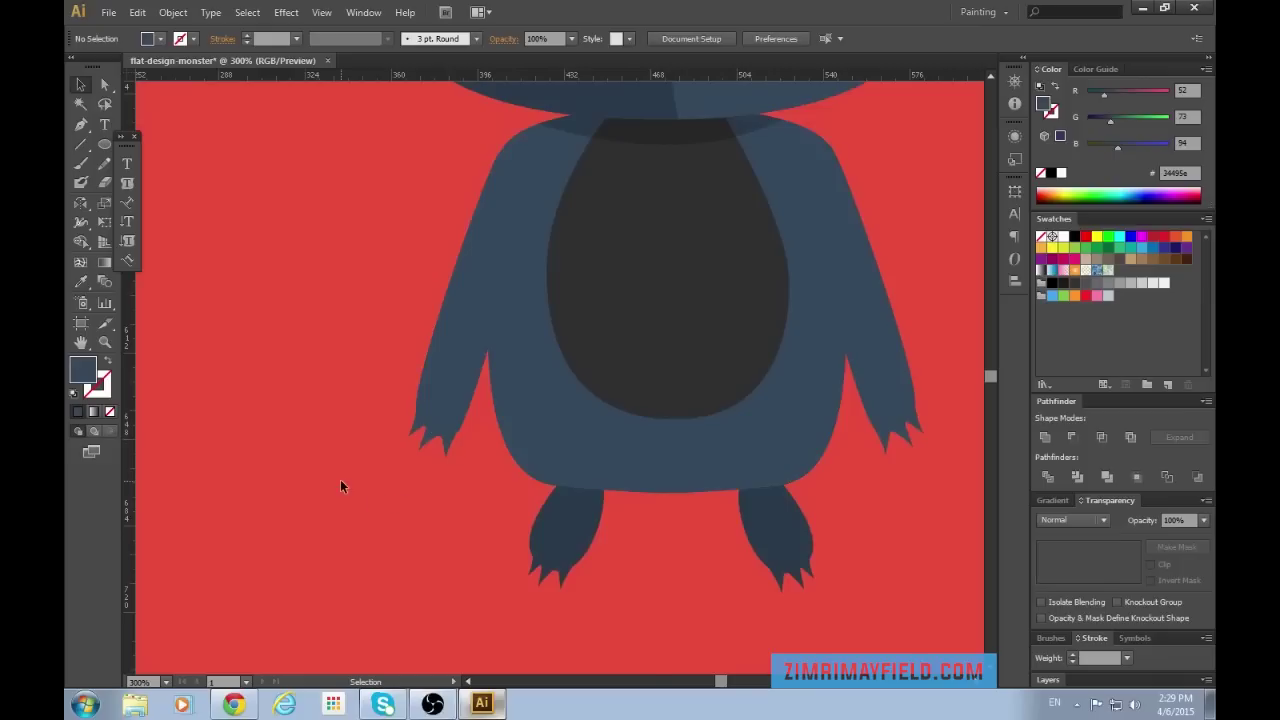
key("ctrl+plus")
scroll(384, 474, "up", 1)
key("ctrl+minus")
key("ctrl+minus")
key("ctrl+minus")
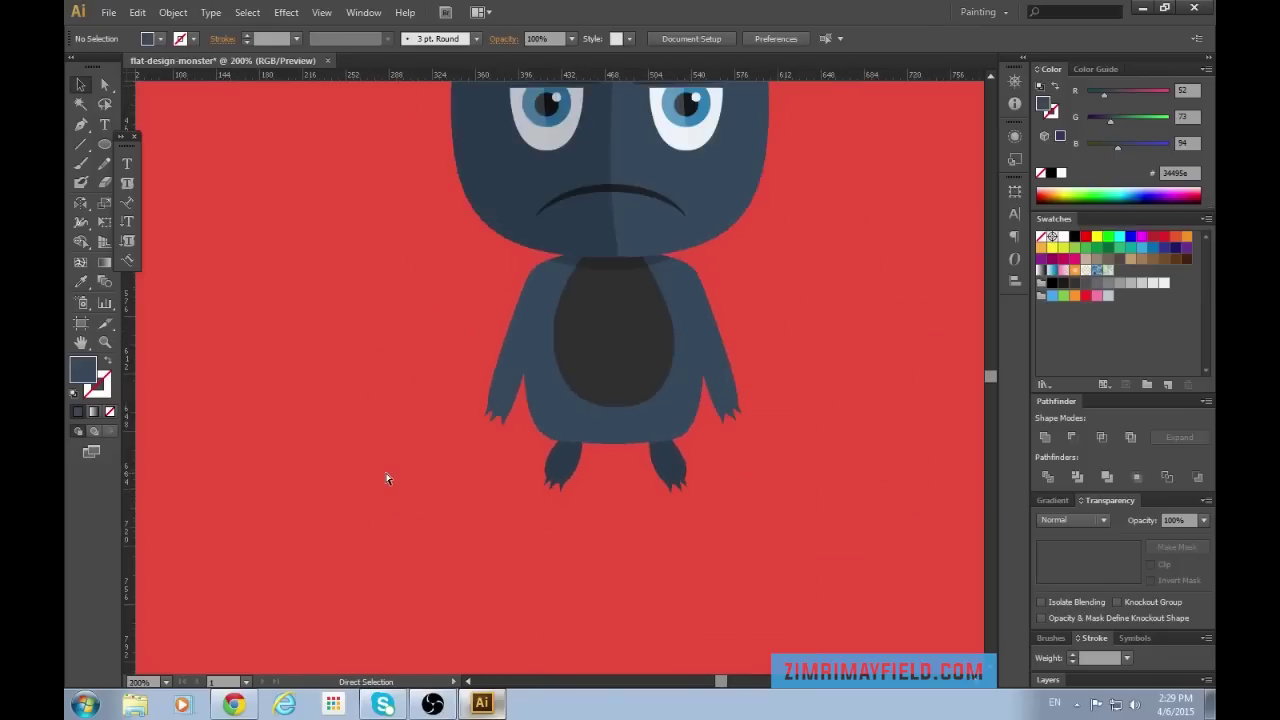
key("ctrl+plus")
key("ctrl+plus")
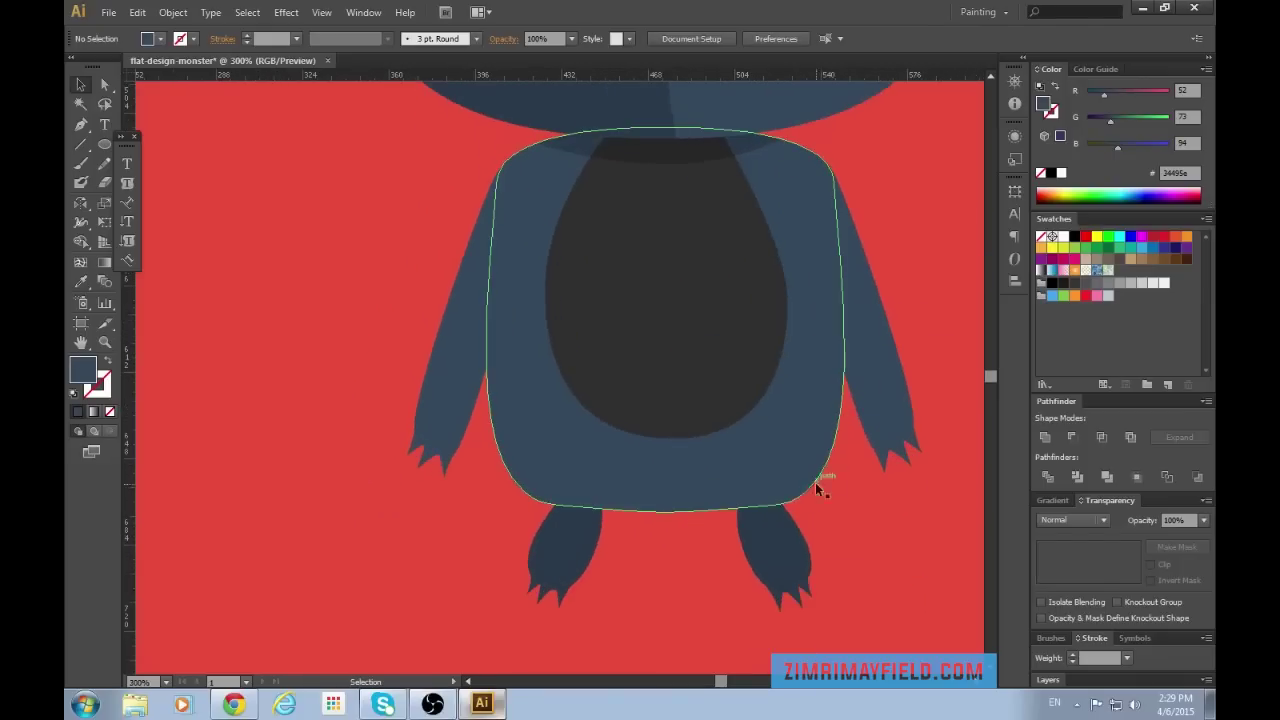
left_click(661, 490)
left_click(447, 386, "shift")
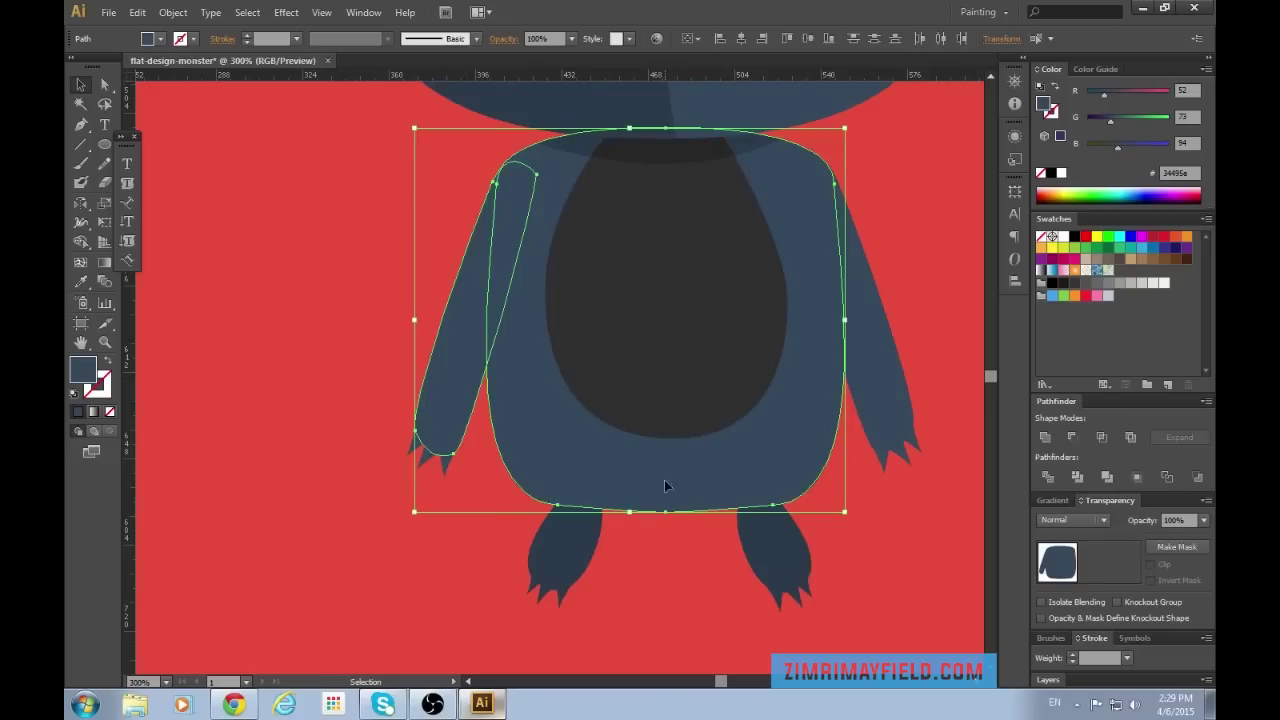
left_click(302, 525)
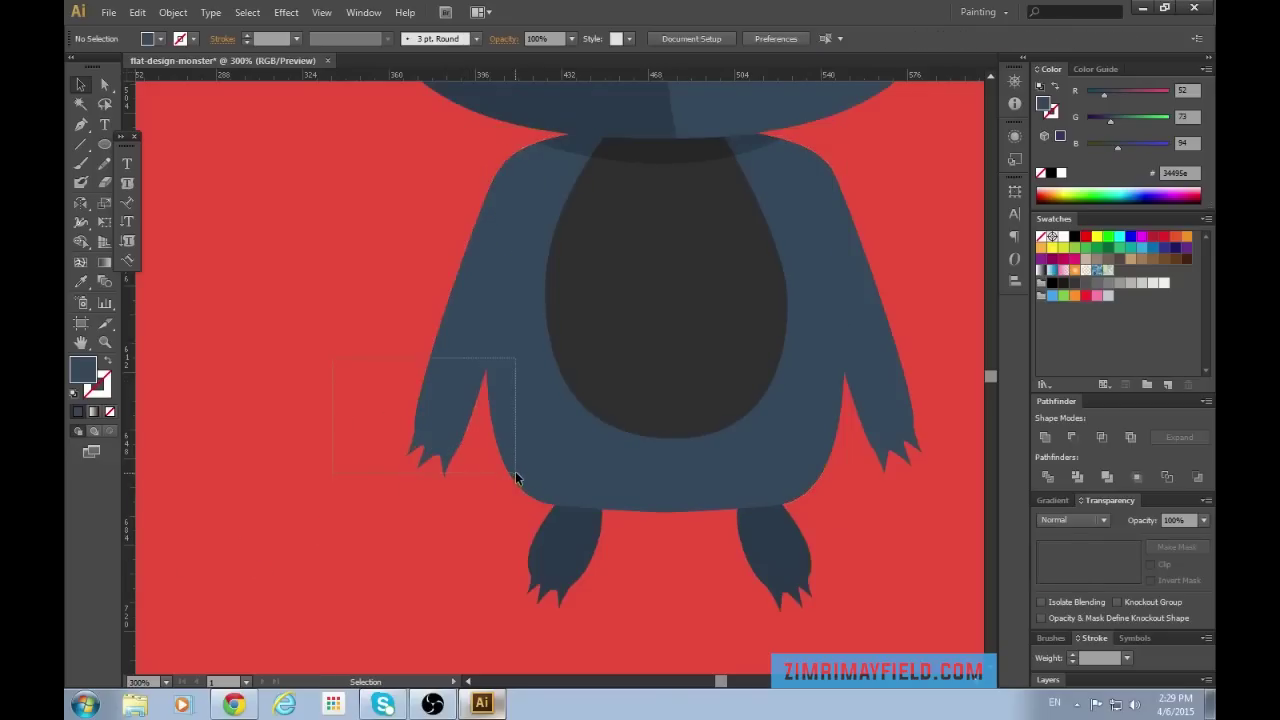
Unite the body, belly, left-hand arm and its claws into one shape and fill it with black.
left_click_drag(516, 478, 518, 480)
left_click(623, 349, "shift")
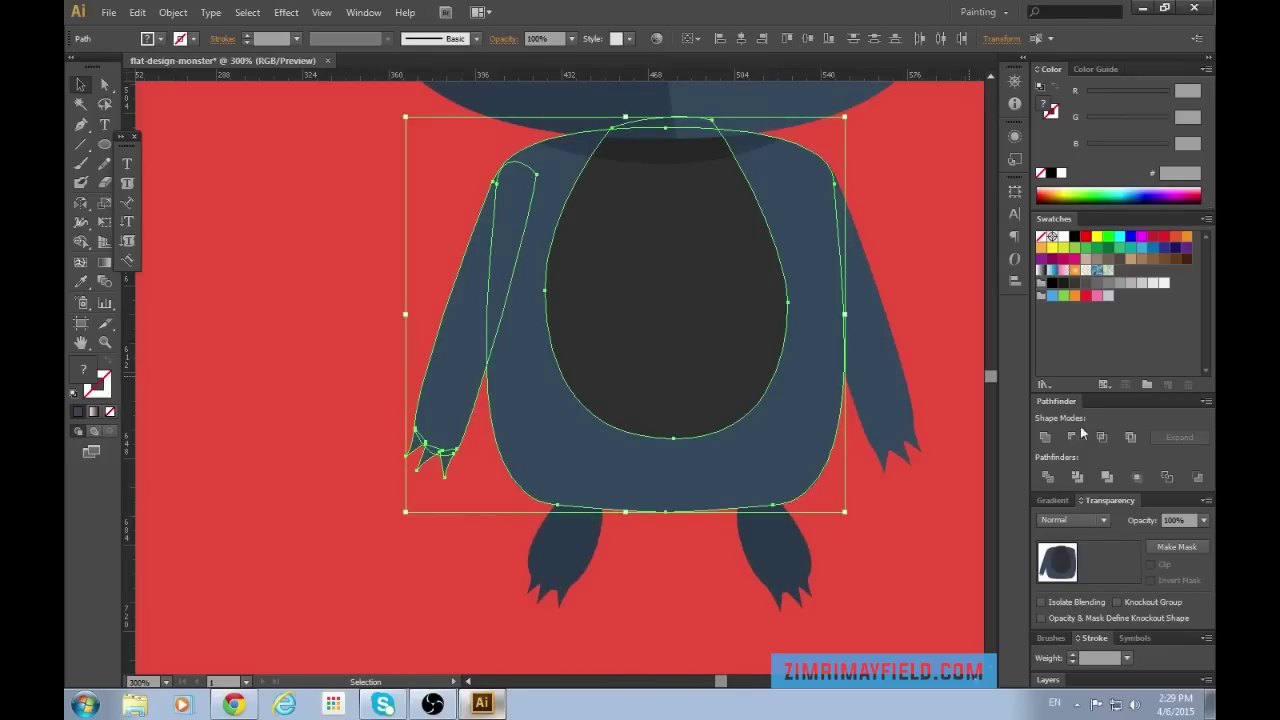
left_click(1046, 438)
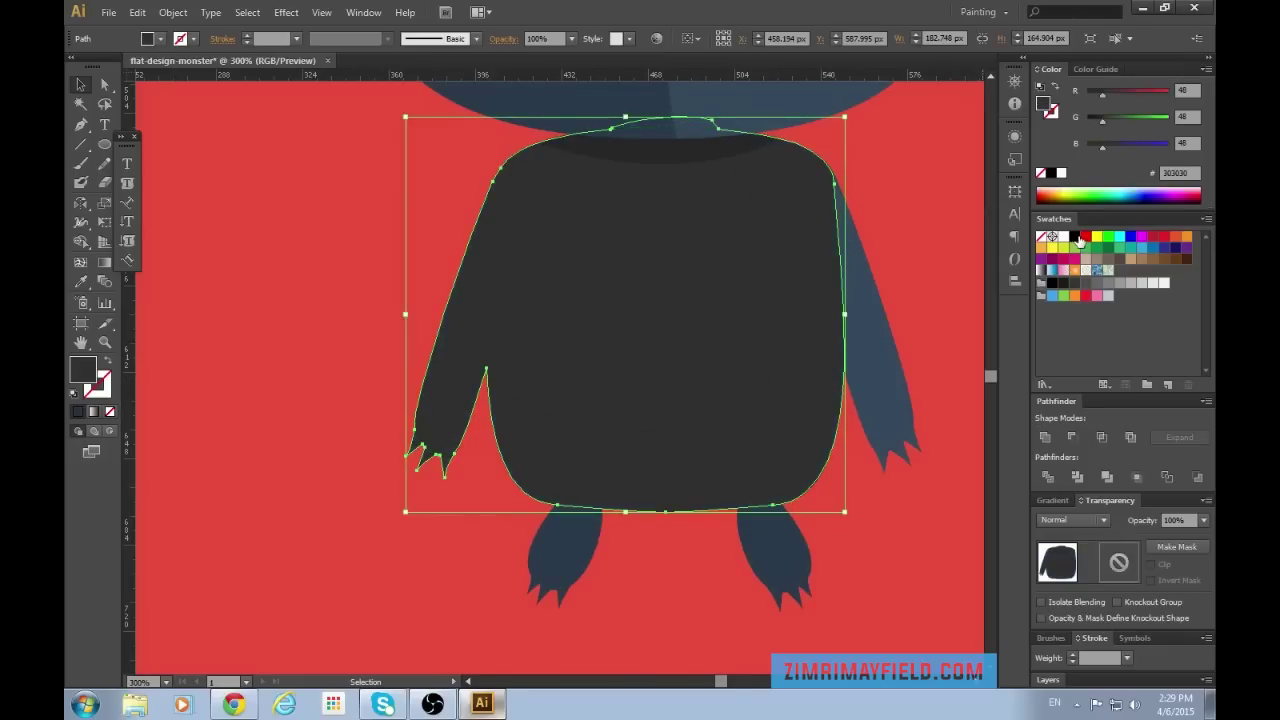
left_click(1076, 237)
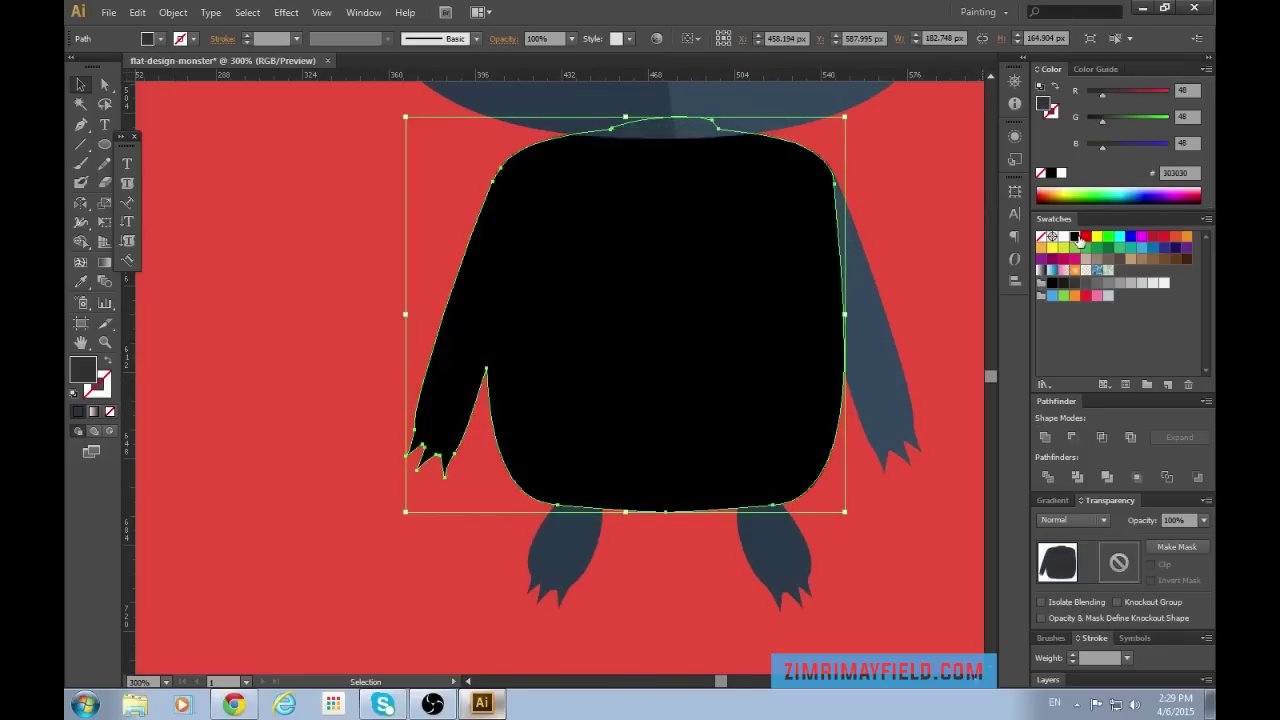
left_click(909, 530)
Draw a closed Pen shape over the right half of the black body, its curved edge starting where the head's shading ends.
key("p")
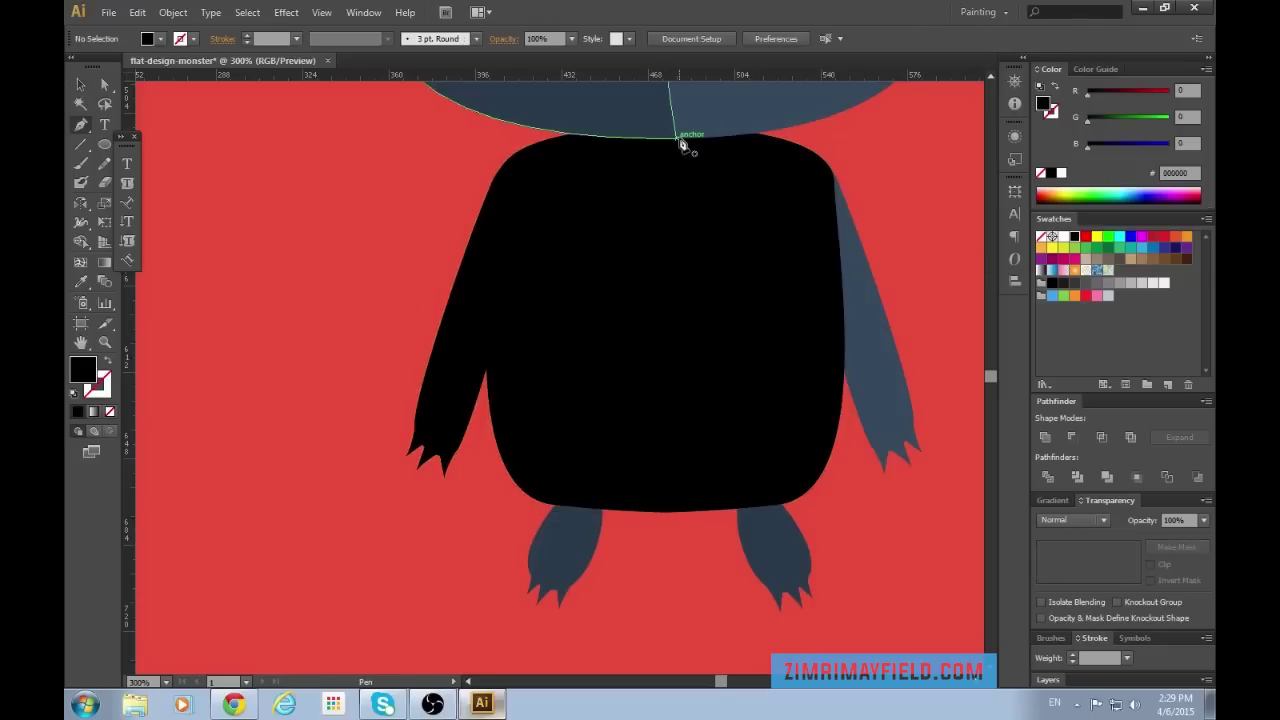
left_click(680, 139)
left_click_drag(676, 555, 715, 657)
scroll(808, 543, "up", 2)
left_click(927, 581)
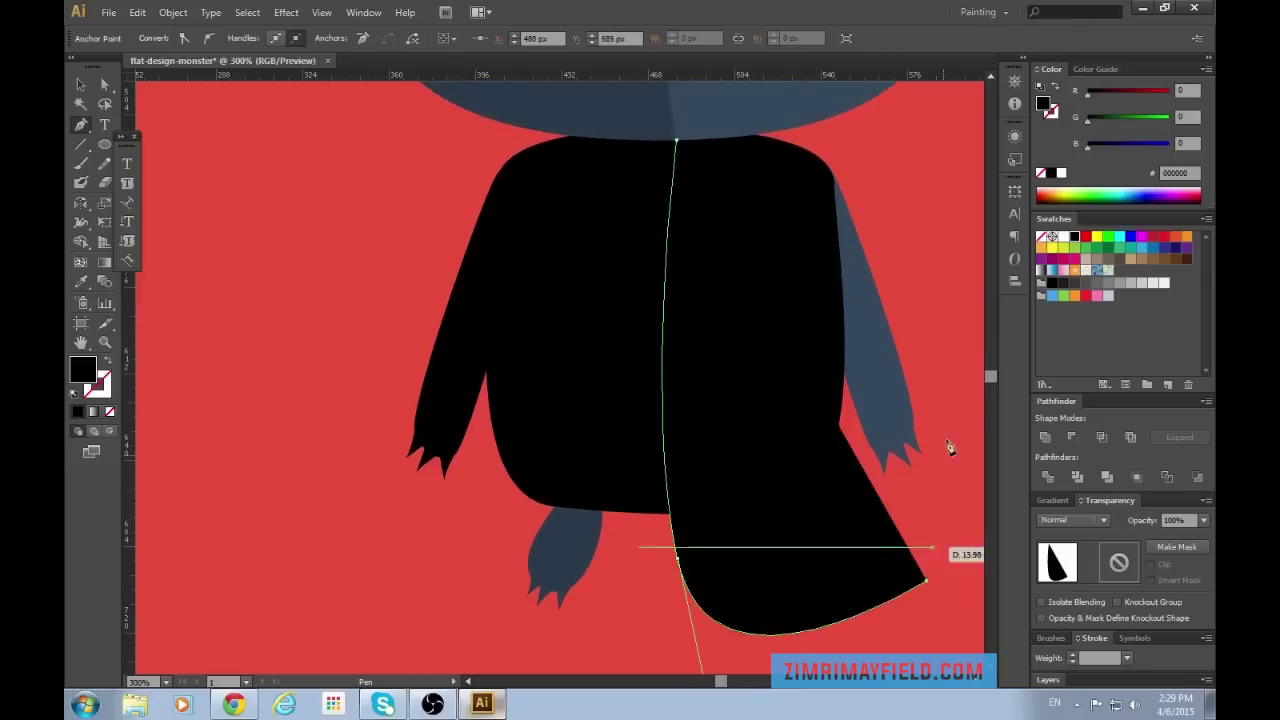
left_click(960, 273)
left_click(927, 157)
left_click(926, 156)
left_click(826, 102)
left_click(680, 141)
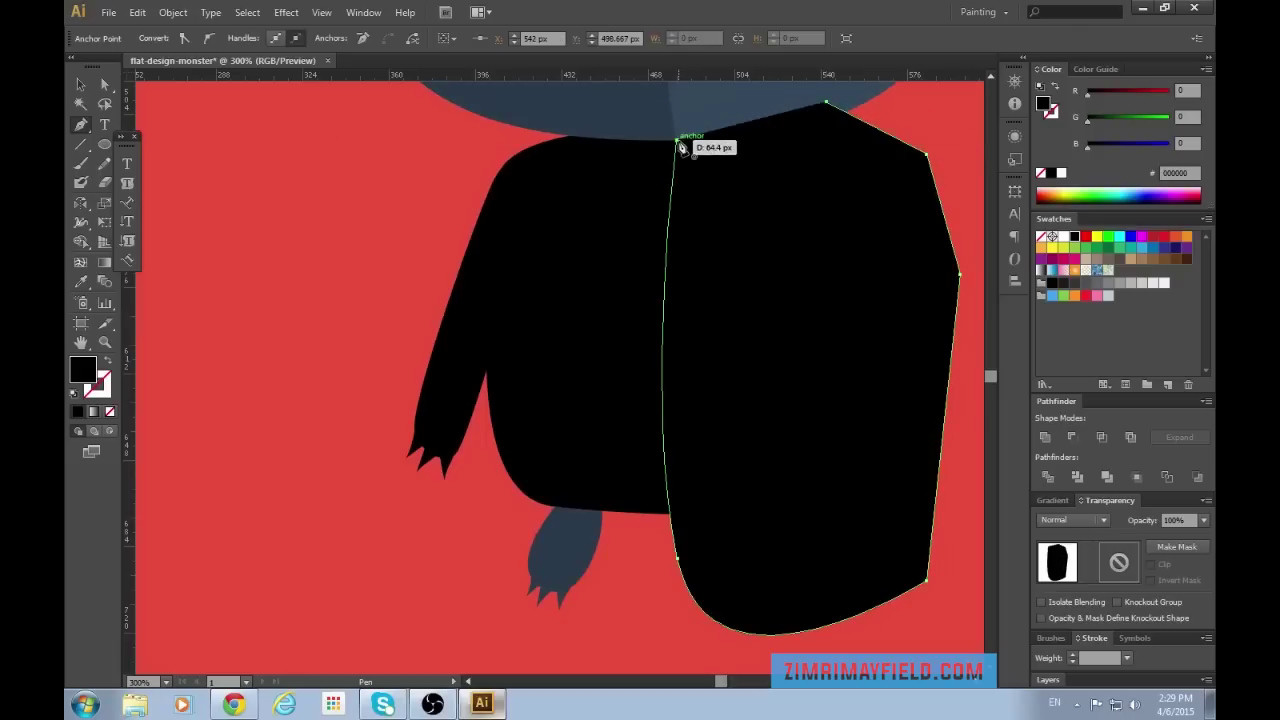
Subtract the Pen shape from the black body copy and set the remaining left half to 20% opacity.
key("v")
left_click(651, 286, "shift")
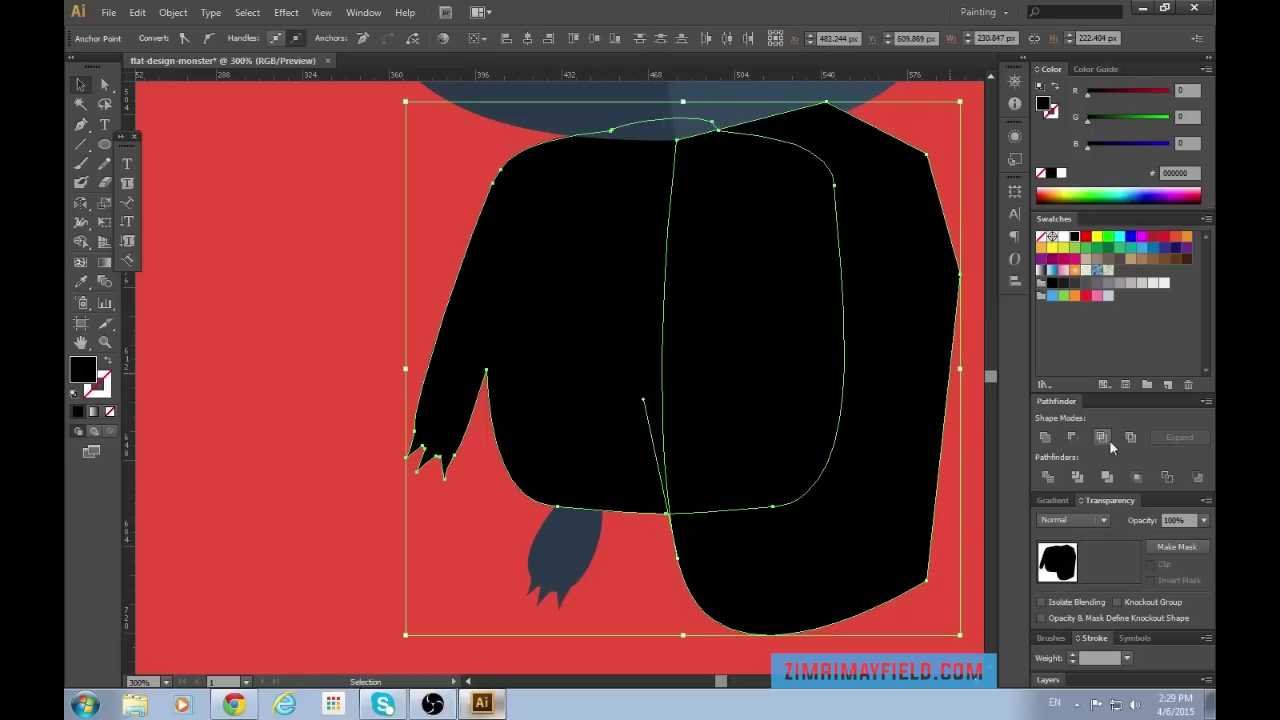
left_click(1073, 438)
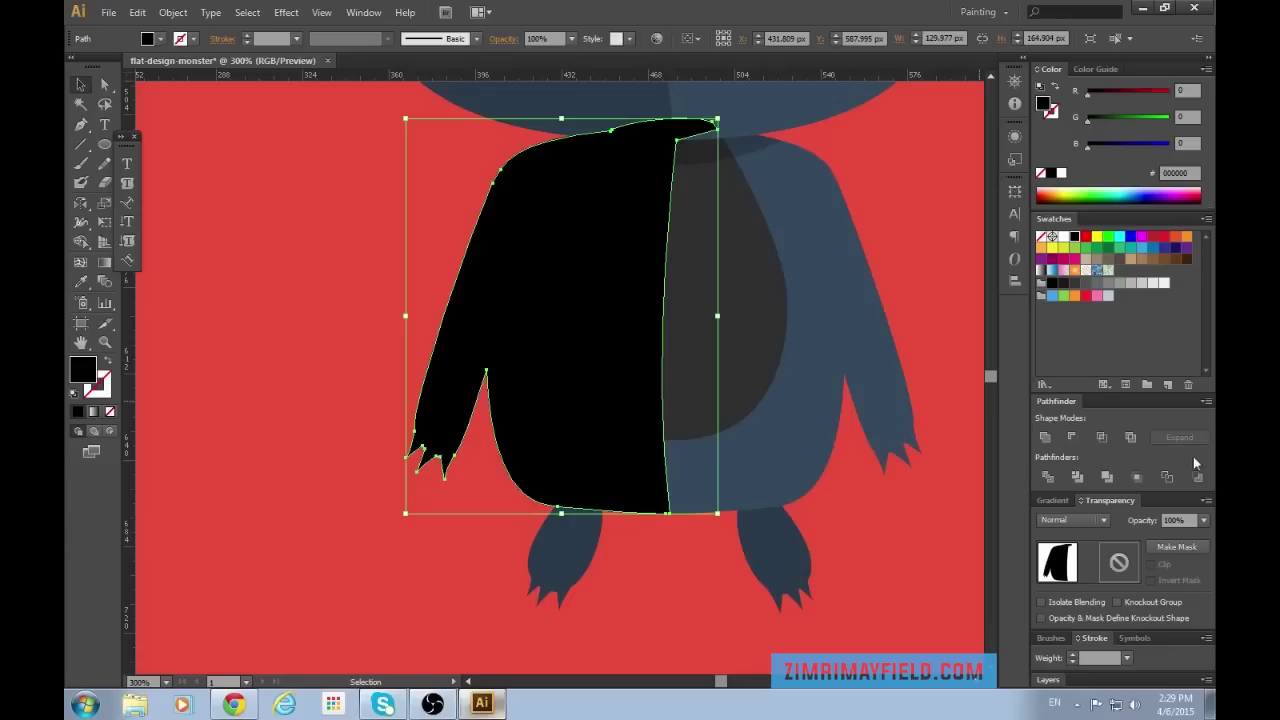
left_click(1204, 520)
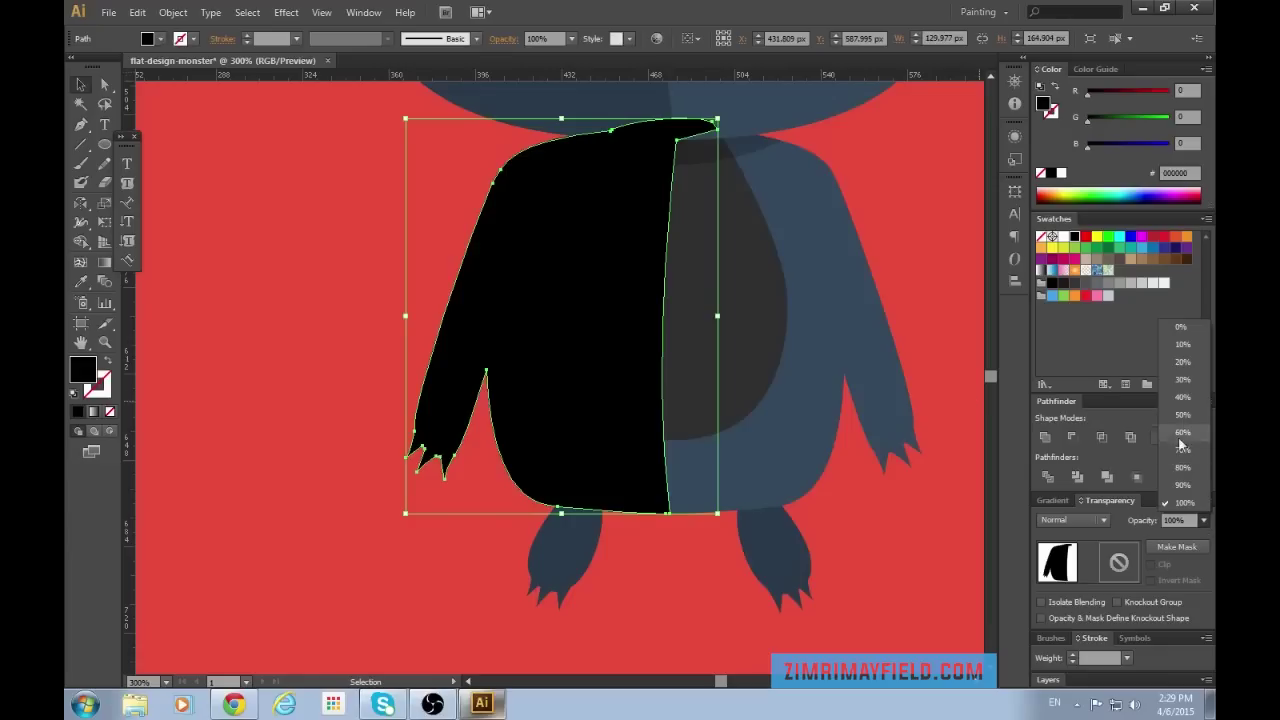
left_click(1180, 367)
left_click(363, 349)
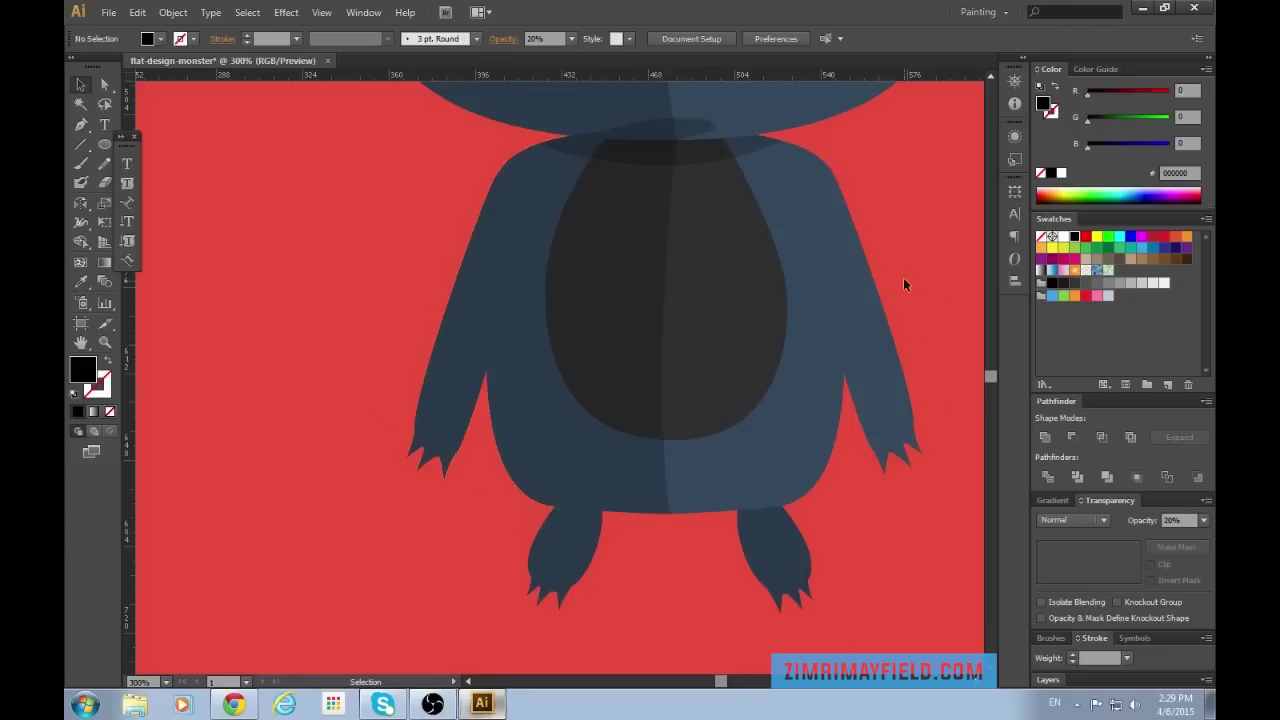
Examine the body shading on the whole monster and up close where it overlaps the head at the neck.
scroll(850, 205, "up", 3)
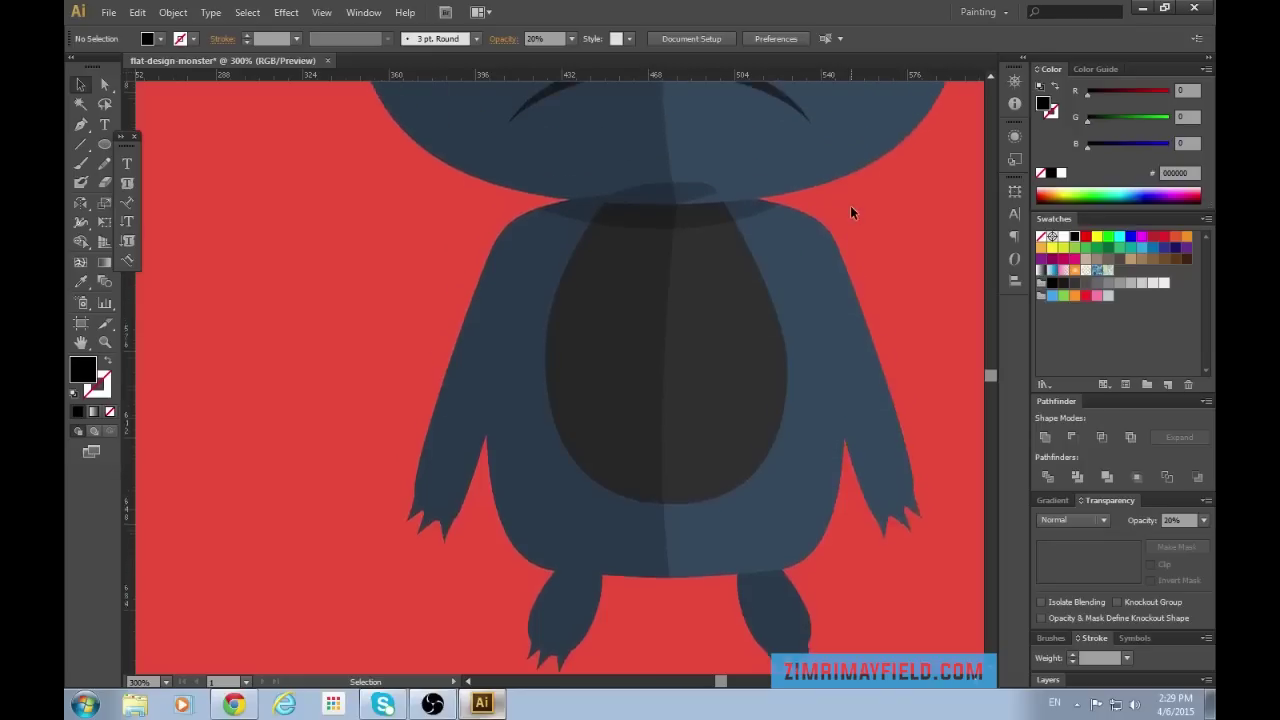
left_click(689, 231)
scroll(864, 305, "up", 2)
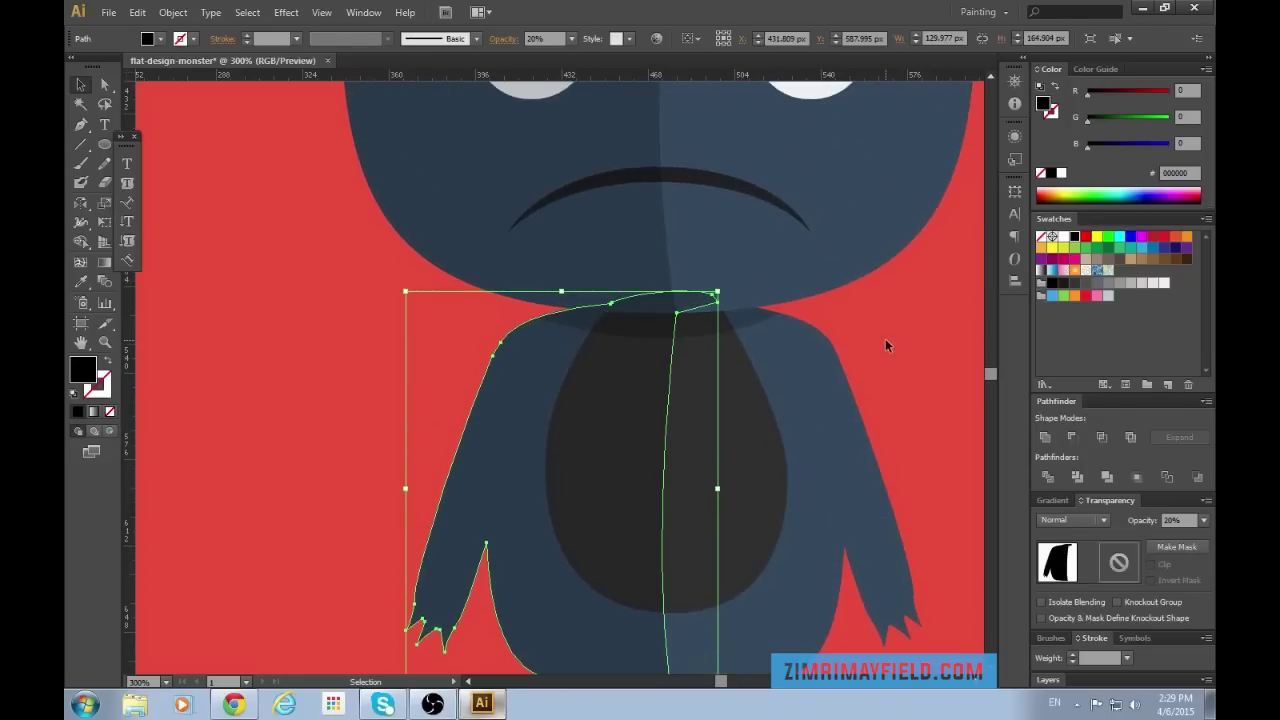
left_click(897, 494)
key("ctrl+1")
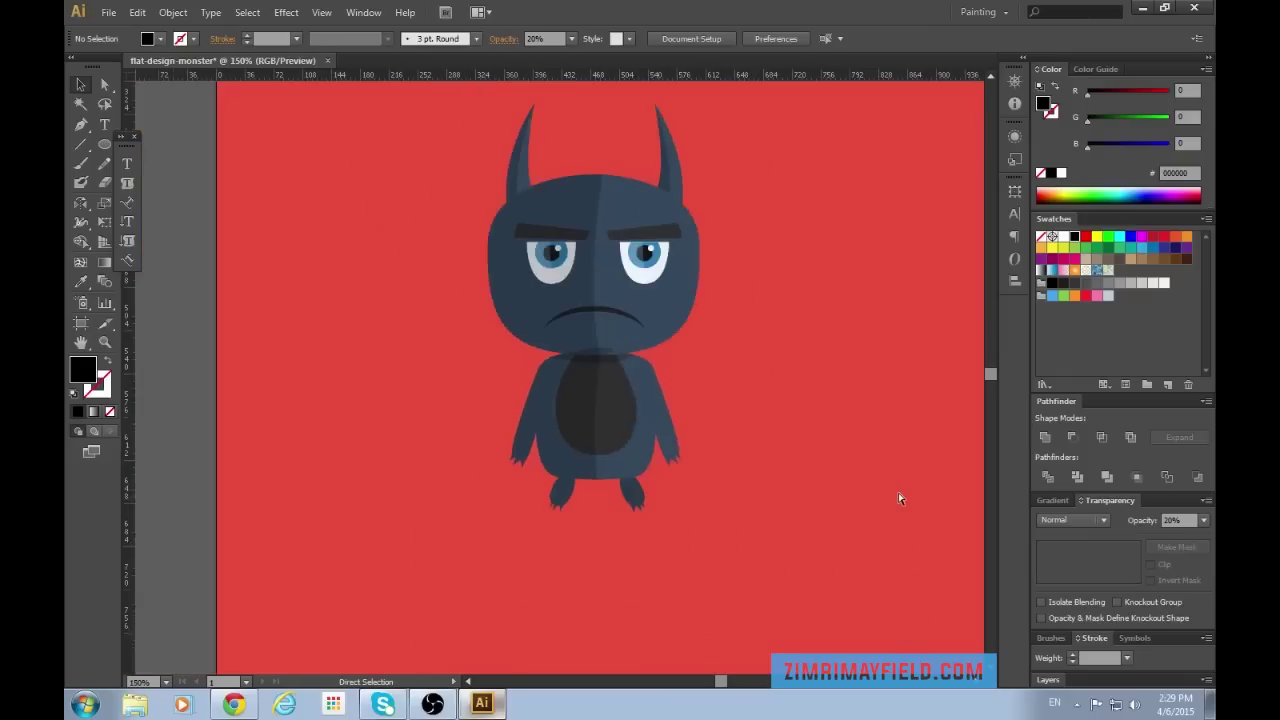
key("ctrl+equal")
key("ctrl+equal")
key("ctrl+equal")
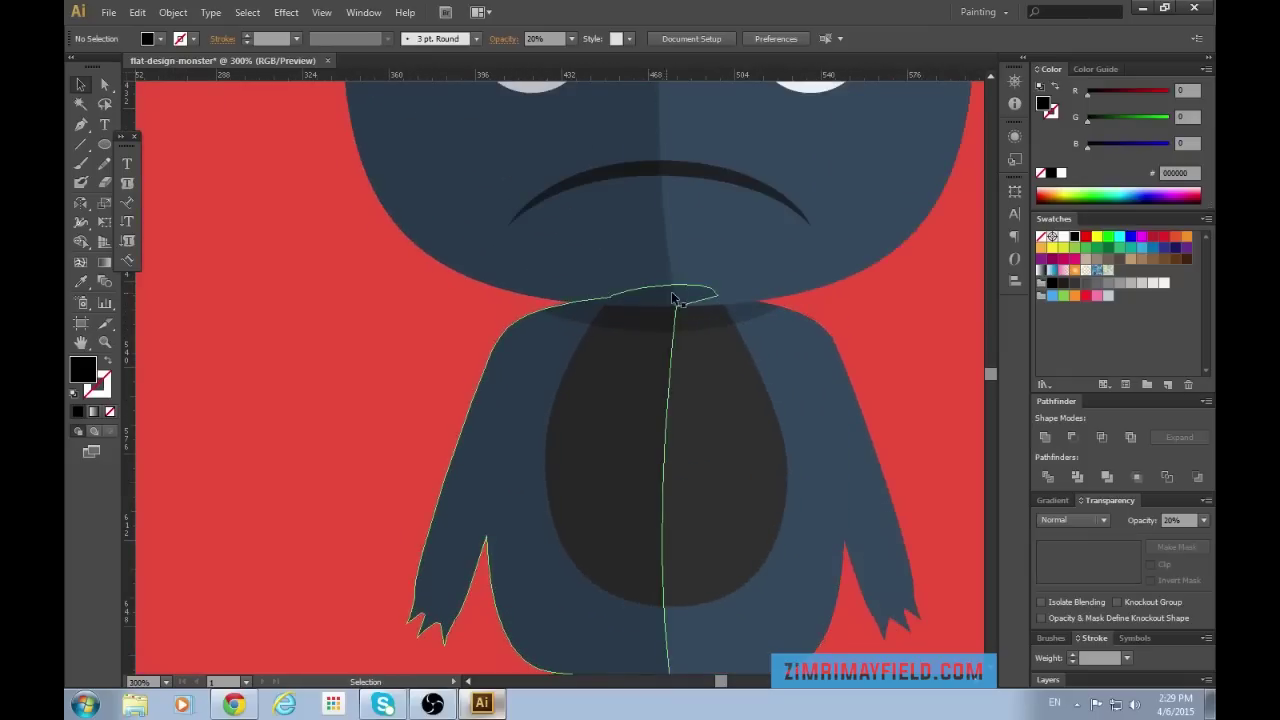
key("ctrl+minus")
key("ctrl+minus")
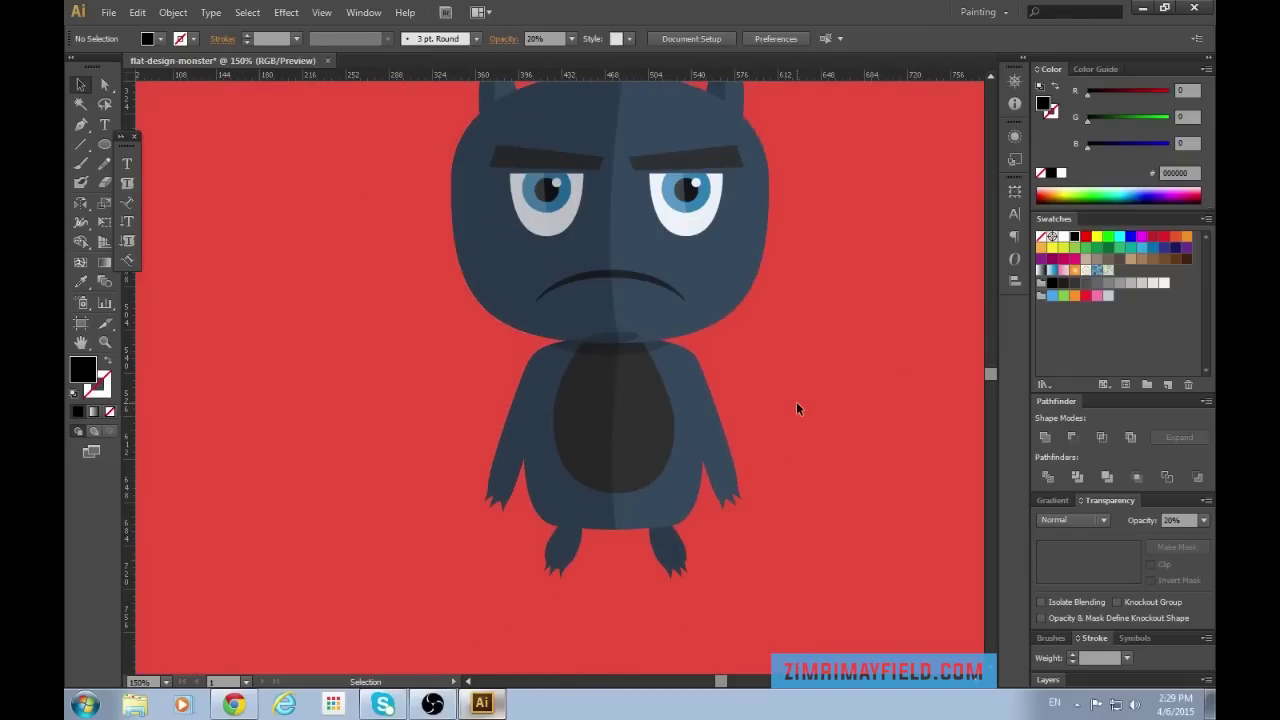
key("ctrl+plus")
key("ctrl+plus")
key("ctrl+plus")
left_click(663, 328)
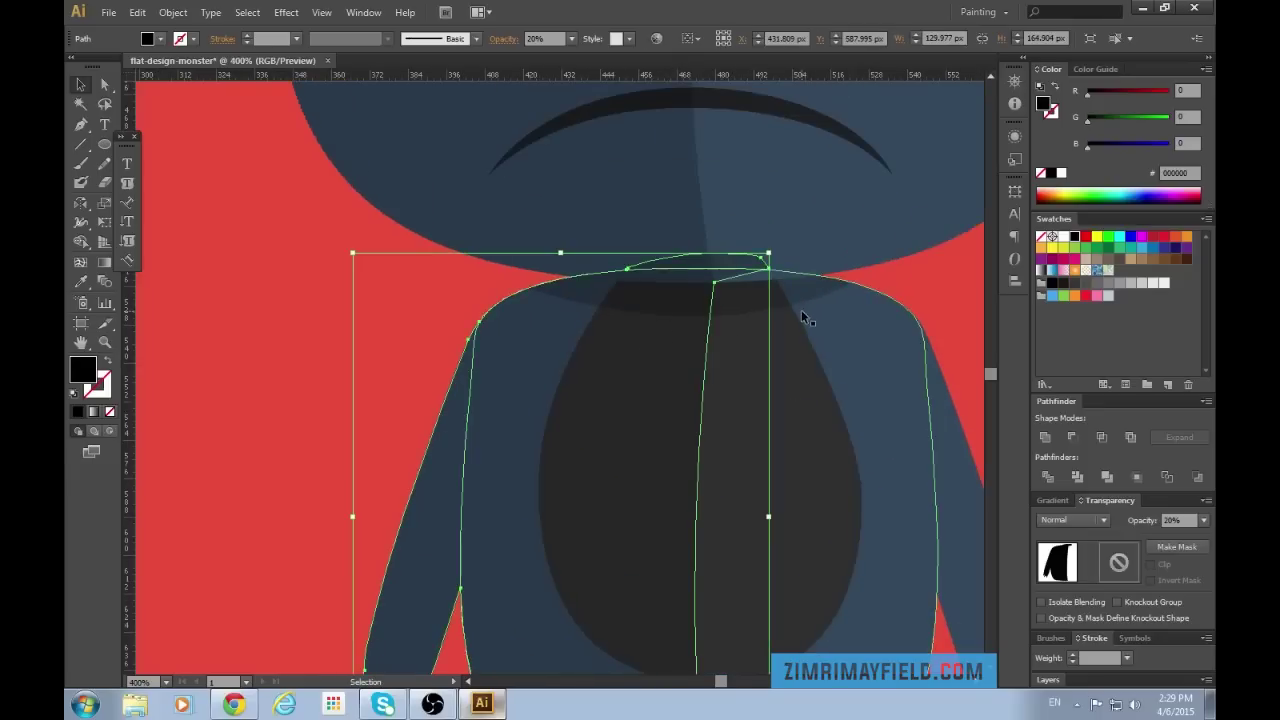
left_click(866, 194)
key("ctrl+minus")
key("ctrl+minus")
key("ctrl+minus")
scroll(914, 270, "up", 6)
left_click(911, 270)
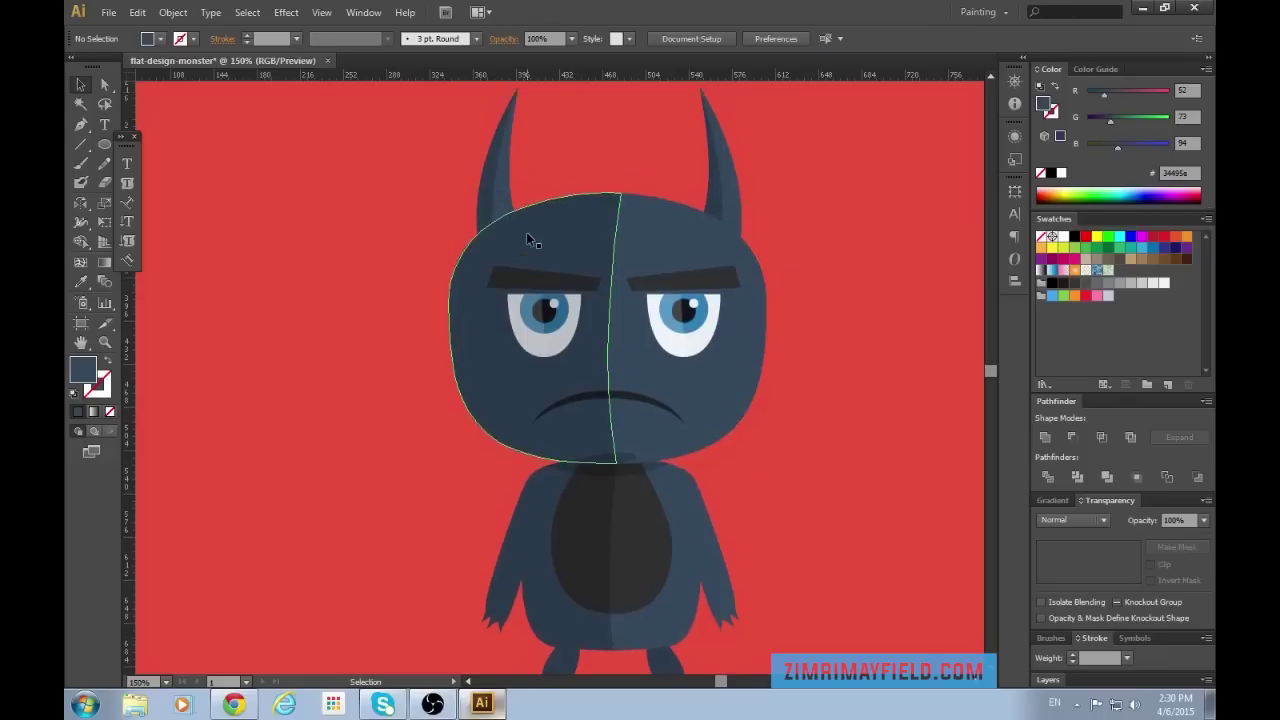
Bring the whole head, with its horns, face and shading, in front of the body shading.
left_click_drag(342, 123, 860, 457)
key("a")
key("v")
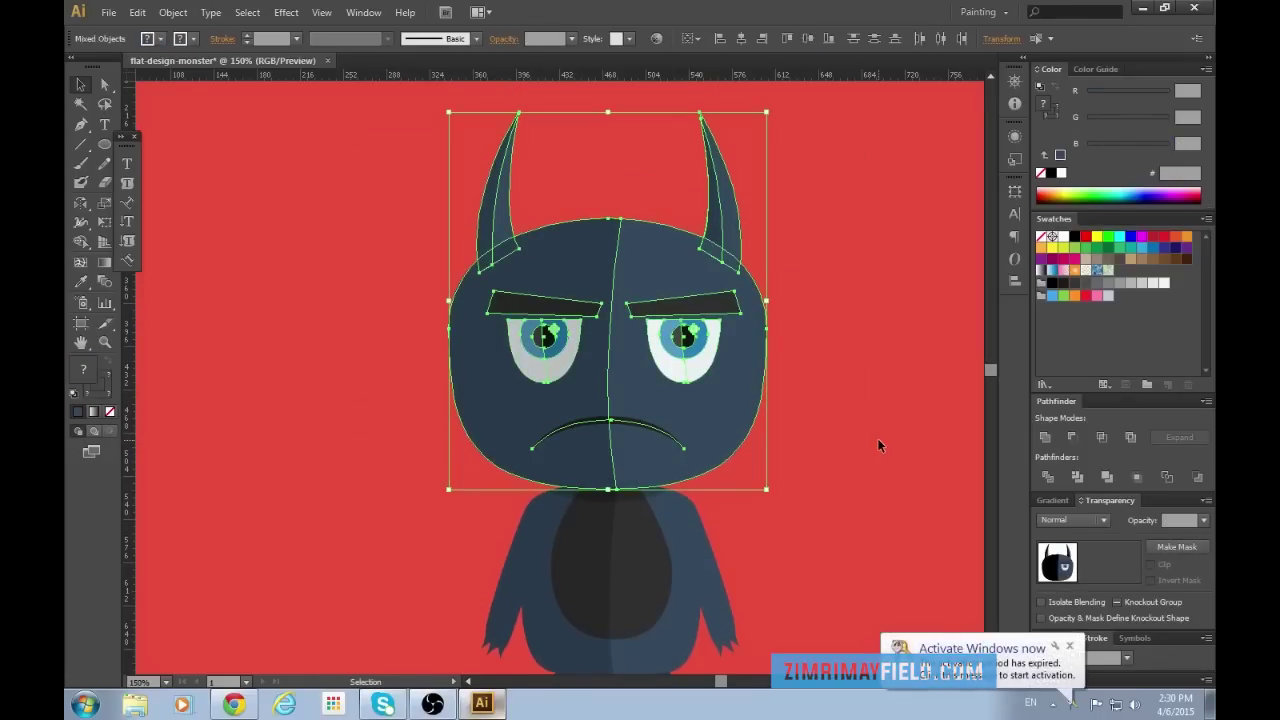
left_click(877, 438)
scroll(818, 492, "down", 2)
scroll(806, 480, "down", 1)
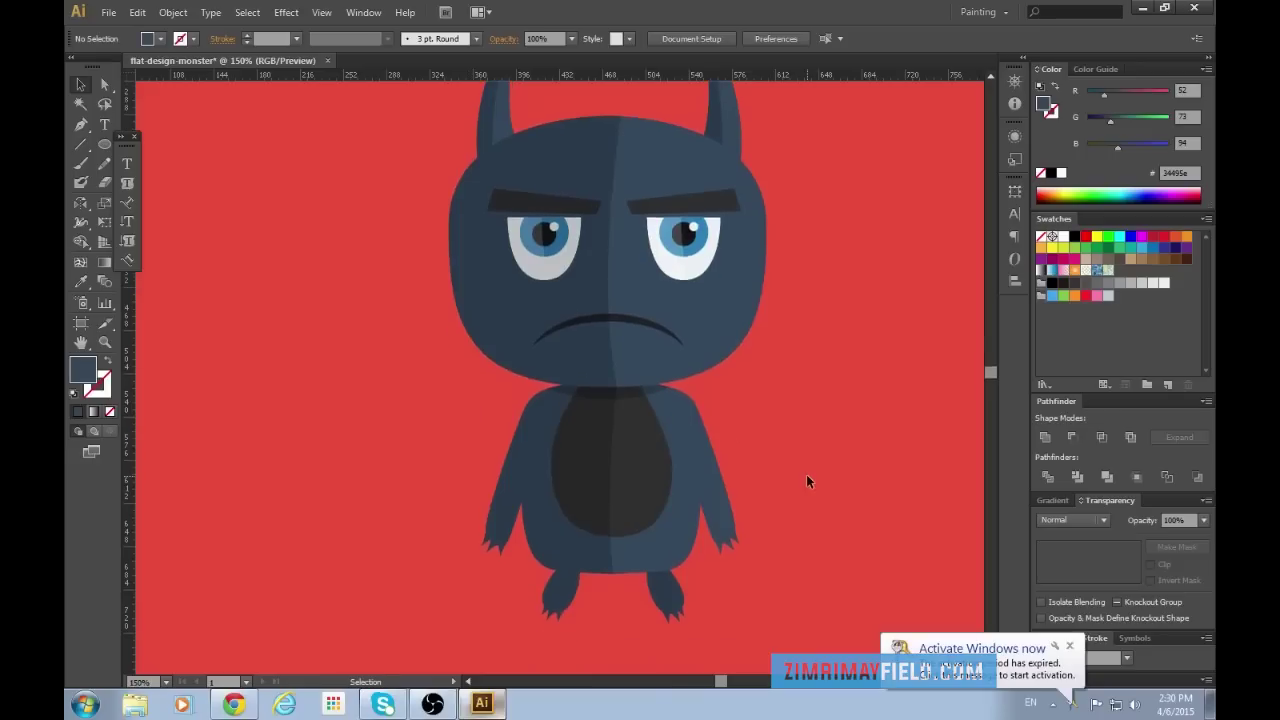
Examine the half-shaded monster as a whole and the shading on its body and left-hand arm up close.
key("ctrl+minus")
scroll(773, 614, "down", 1)
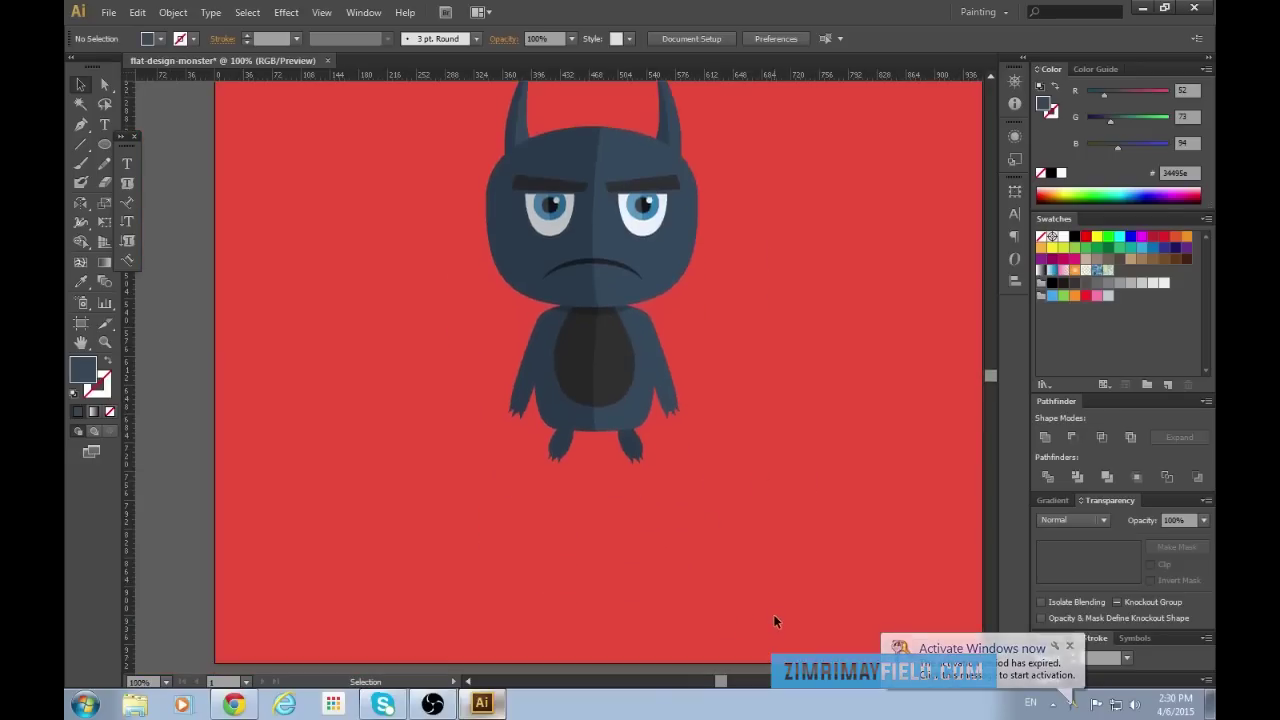
key("ctrl+plus")
key("ctrl+plus")
left_click_drag(721, 683, 720, 683)
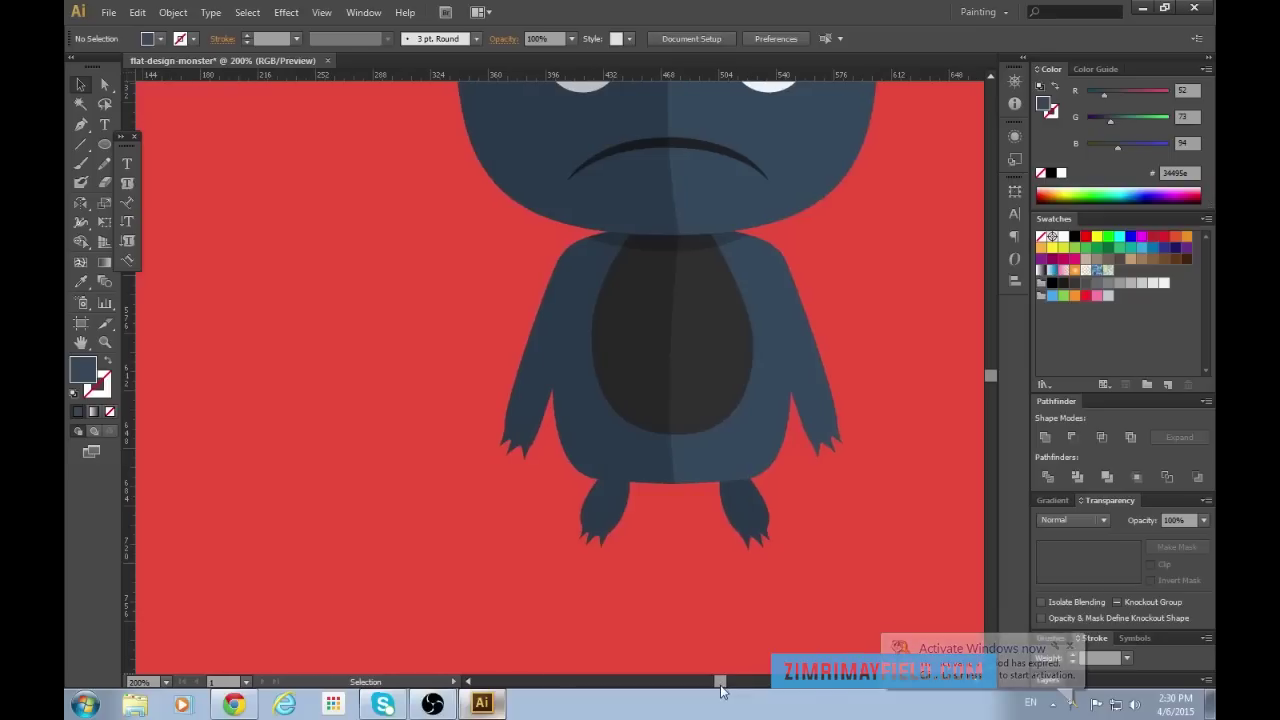
left_click(1070, 648)
key("ctrl+minus")
key("ctrl+minus")
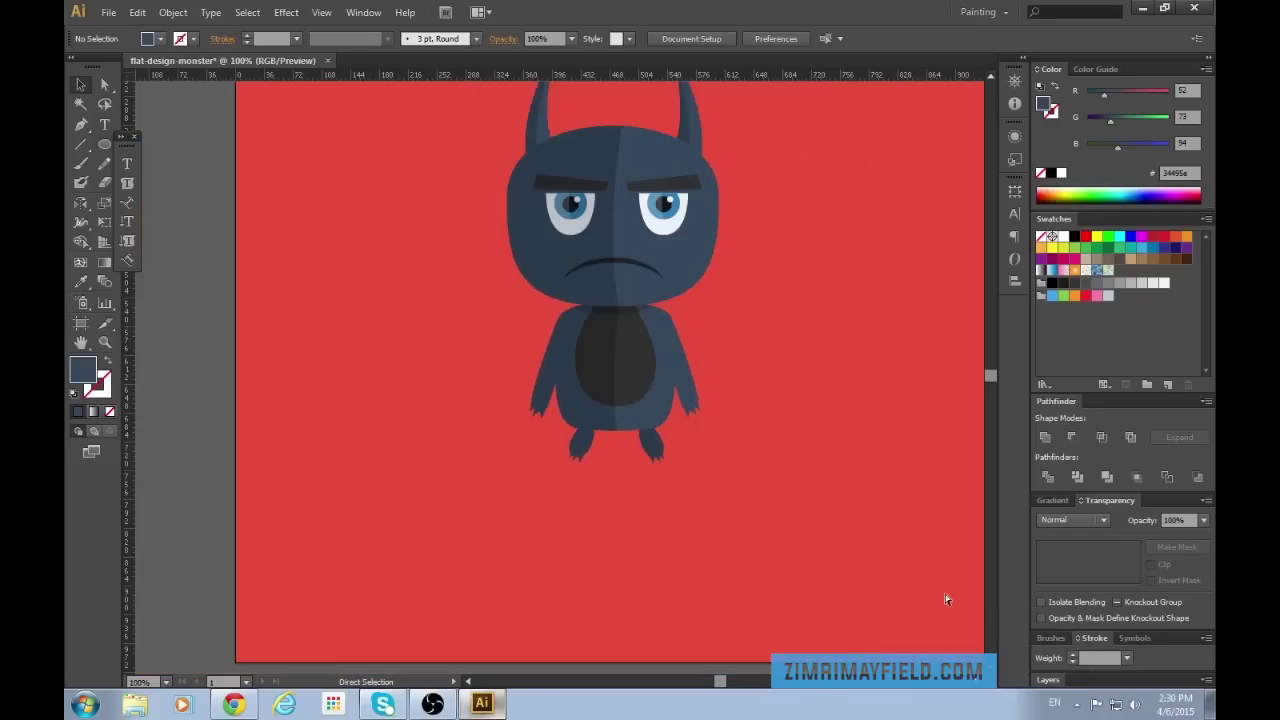
key("ctrl+minus")
scroll(784, 590, "down", 3)
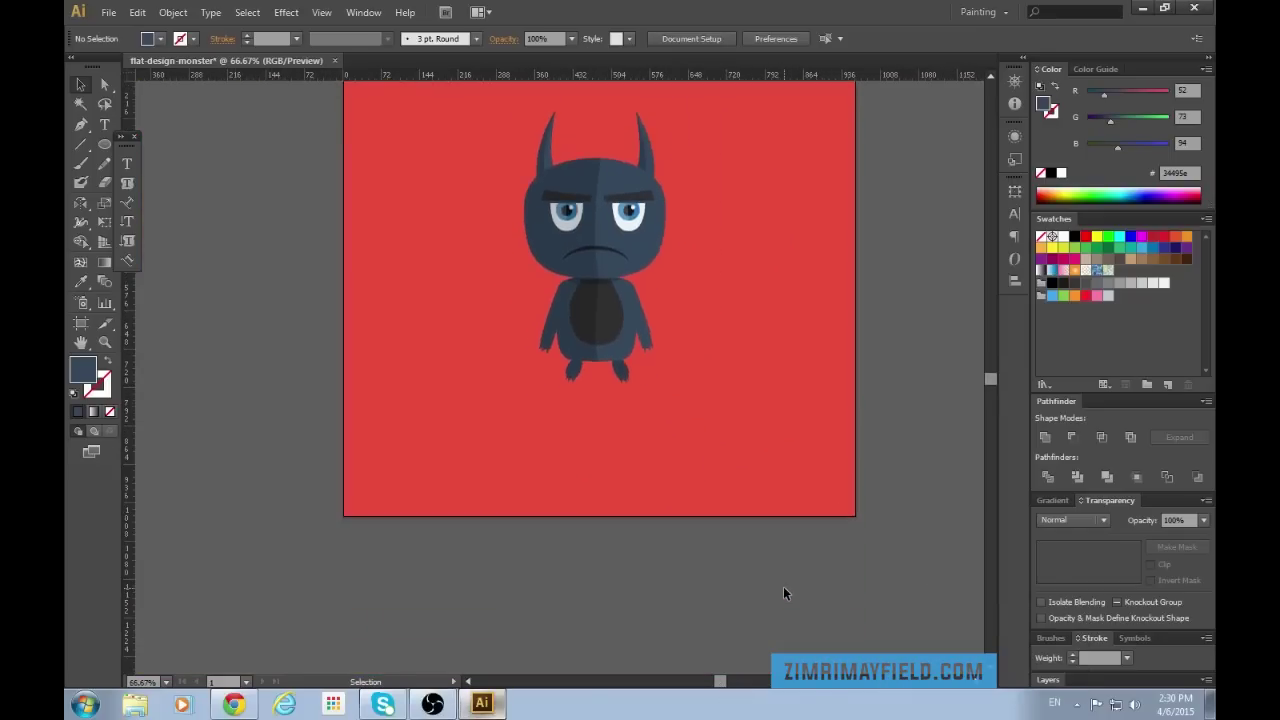
key("ctrl+plus")
key("ctrl+plus")
key("ctrl+plus")
key("ctrl+plus")
key("ctrl+plus")
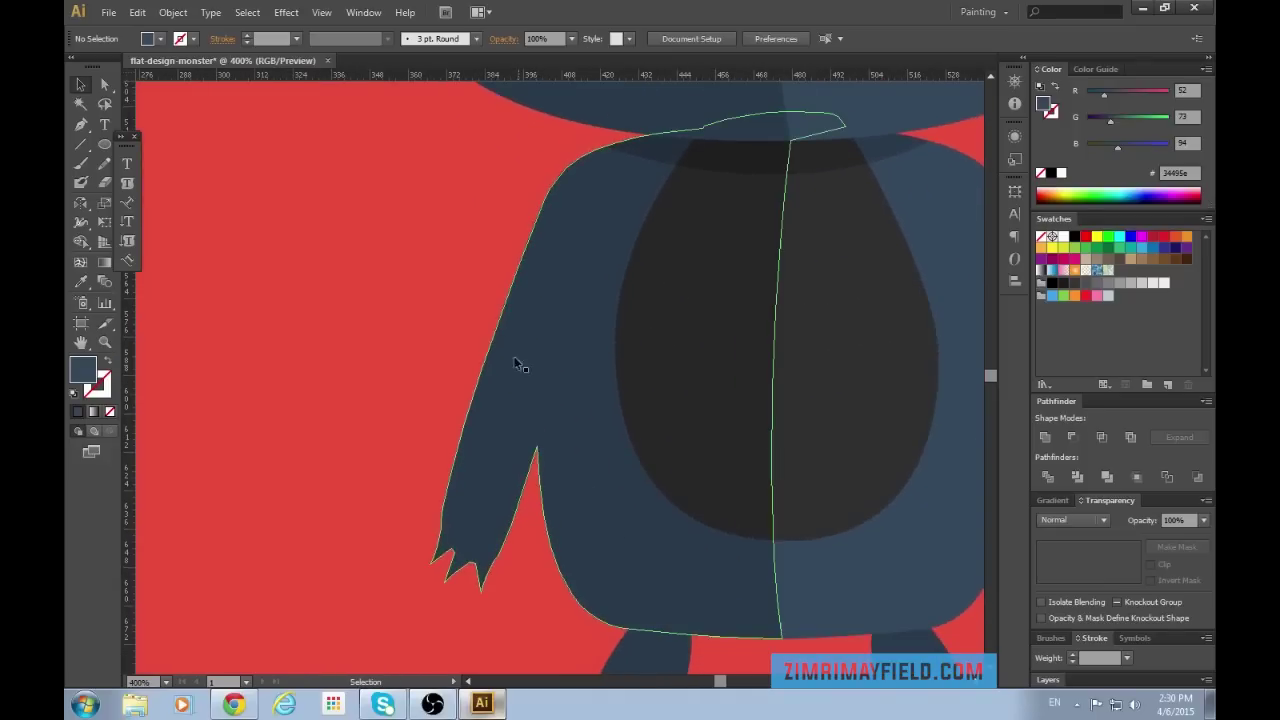
left_click(507, 444)
left_click(389, 398)
scroll(389, 398, "down", 1)
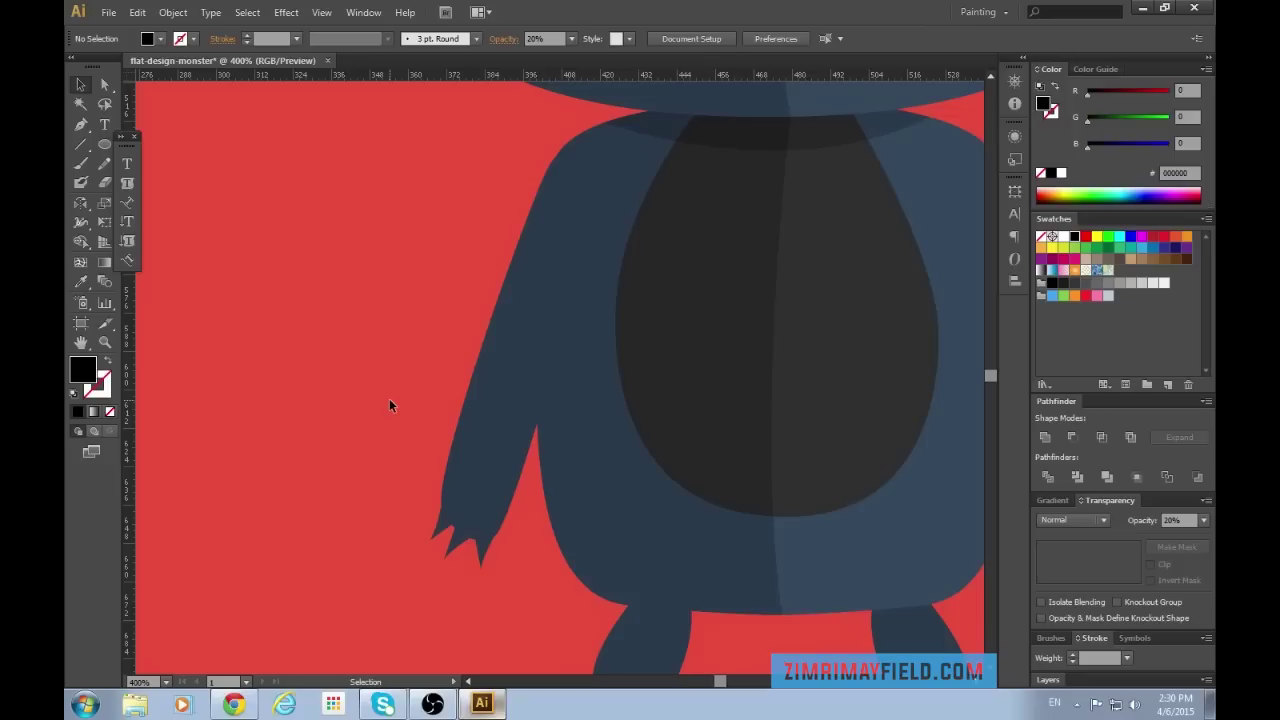
Move the translucent body shading off the monster onto the red background beside its left-hand arm.
key("p")
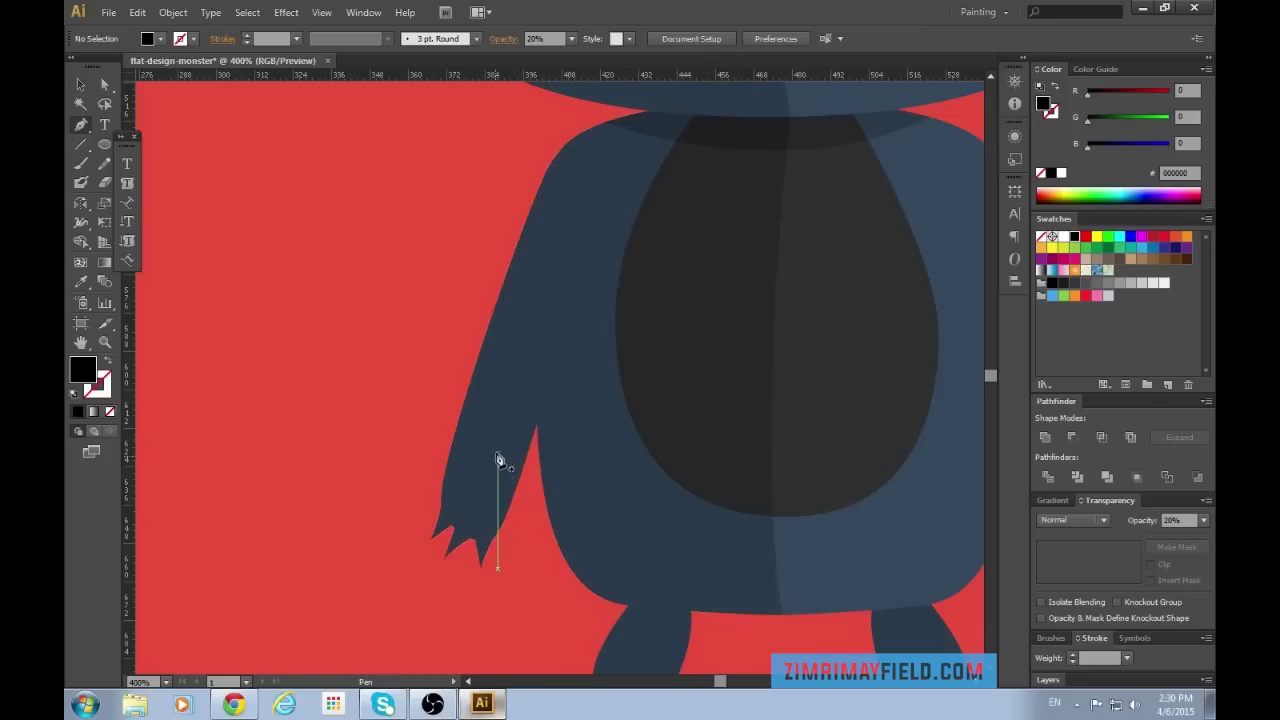
key("v")
left_click(531, 380)
left_click_drag(549, 352, 221, 374)
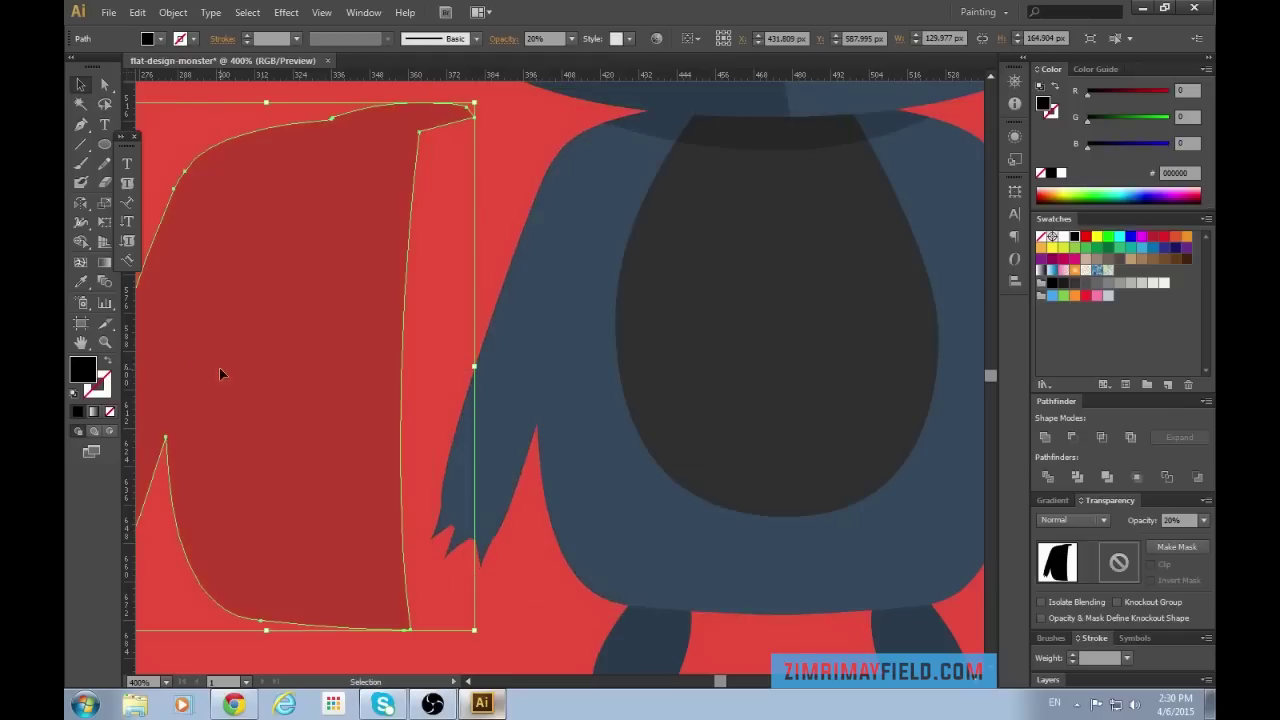
Duplicate the left-hand arm and its claws in place and unite the copies into one shape.
left_click(532, 587)
left_click(503, 381)
left_click(507, 597)
left_click(430, 472)
key("a")
key("v")
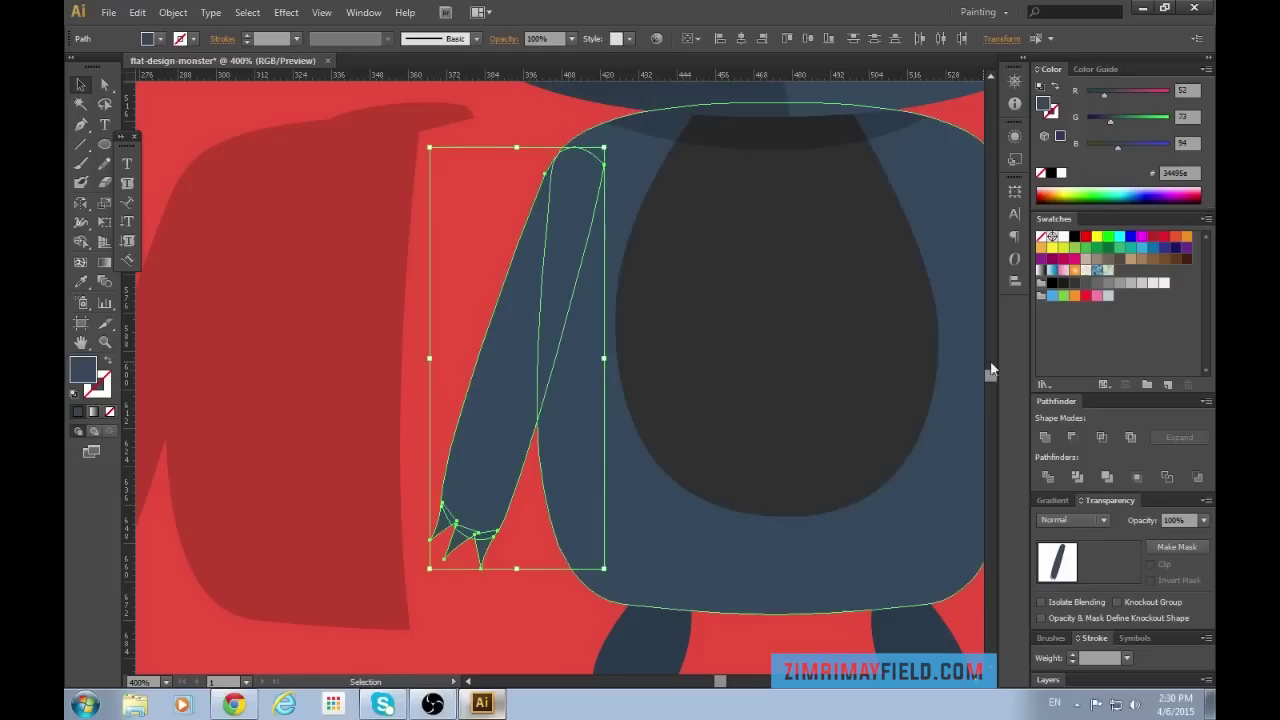
left_click(1044, 440)
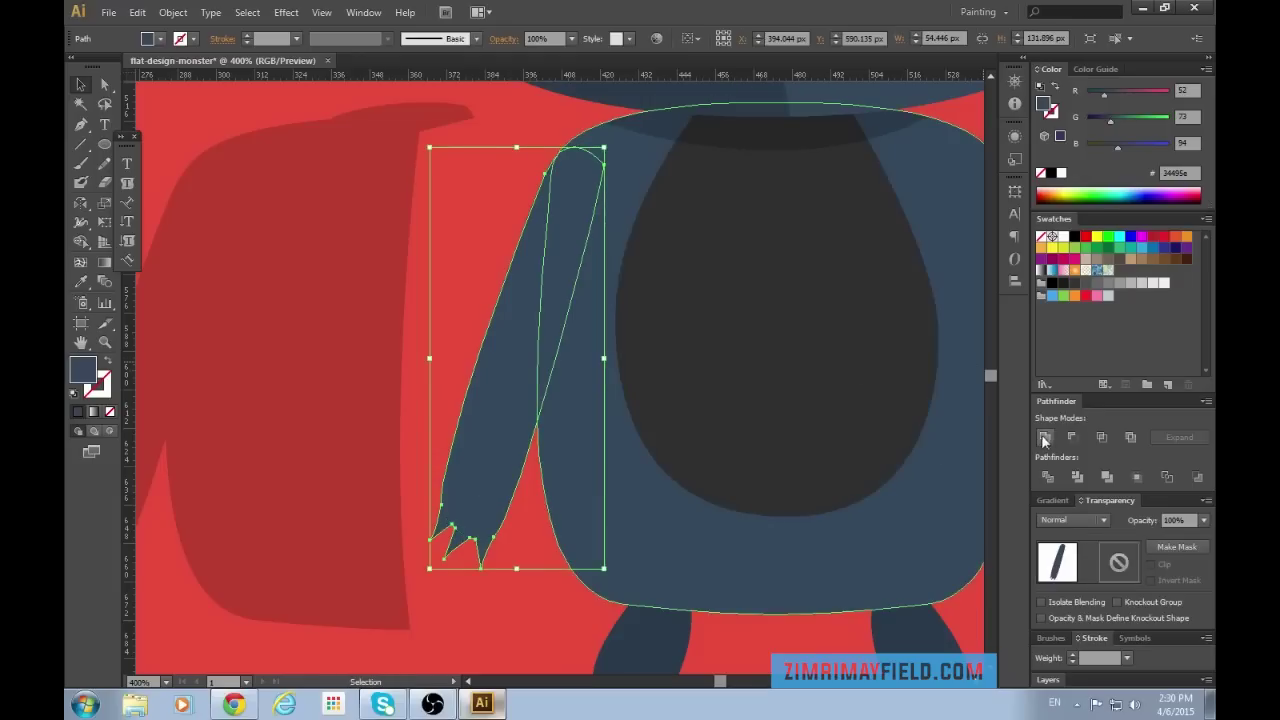
left_click(526, 627)
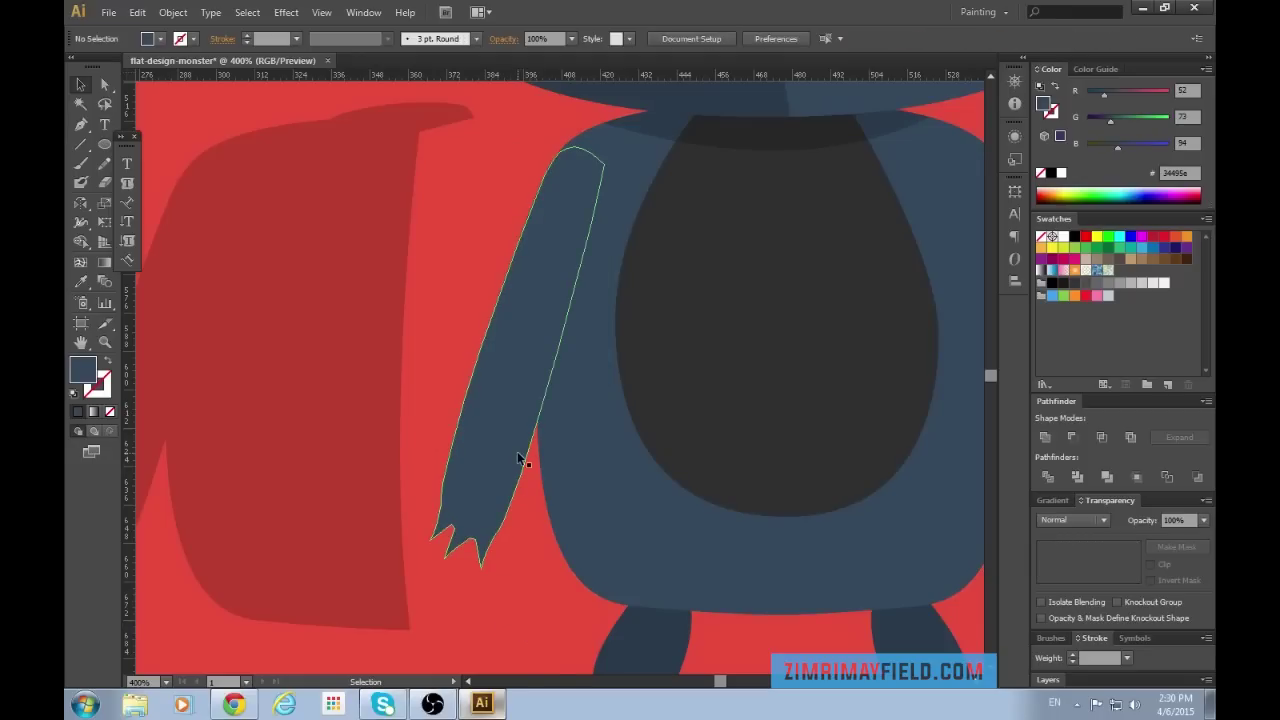
In outline view, draw a closed Pen shape along the body's edge, covering the part of the left-hand arm that overlaps the body.
key("ctrl+y")
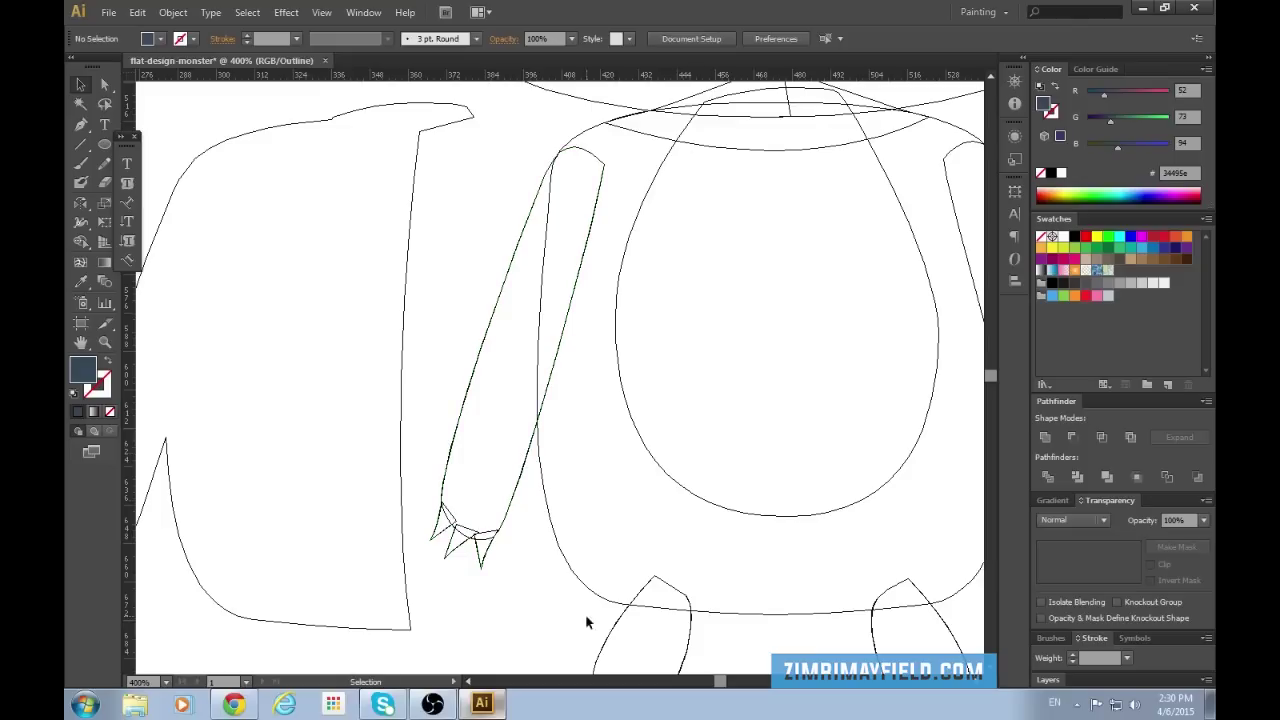
key("p")
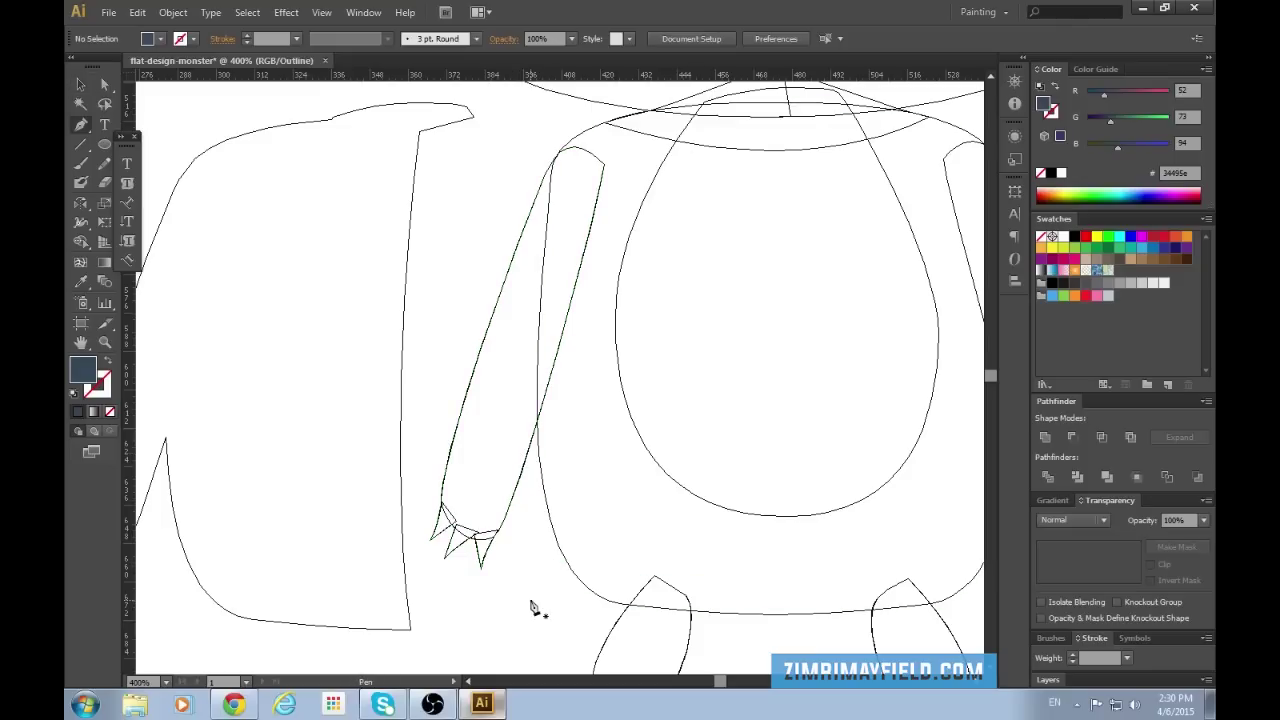
left_click(557, 161)
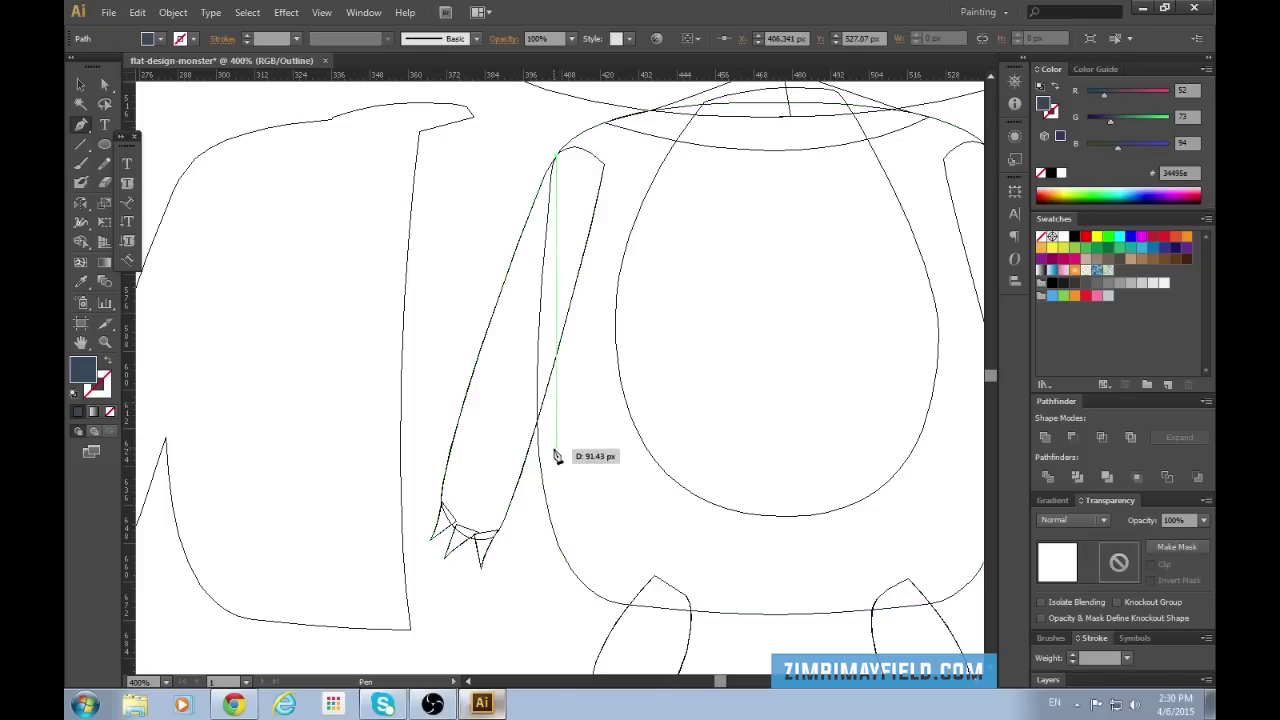
left_click_drag(540, 457, 552, 551)
scroll(631, 423, "up", 2)
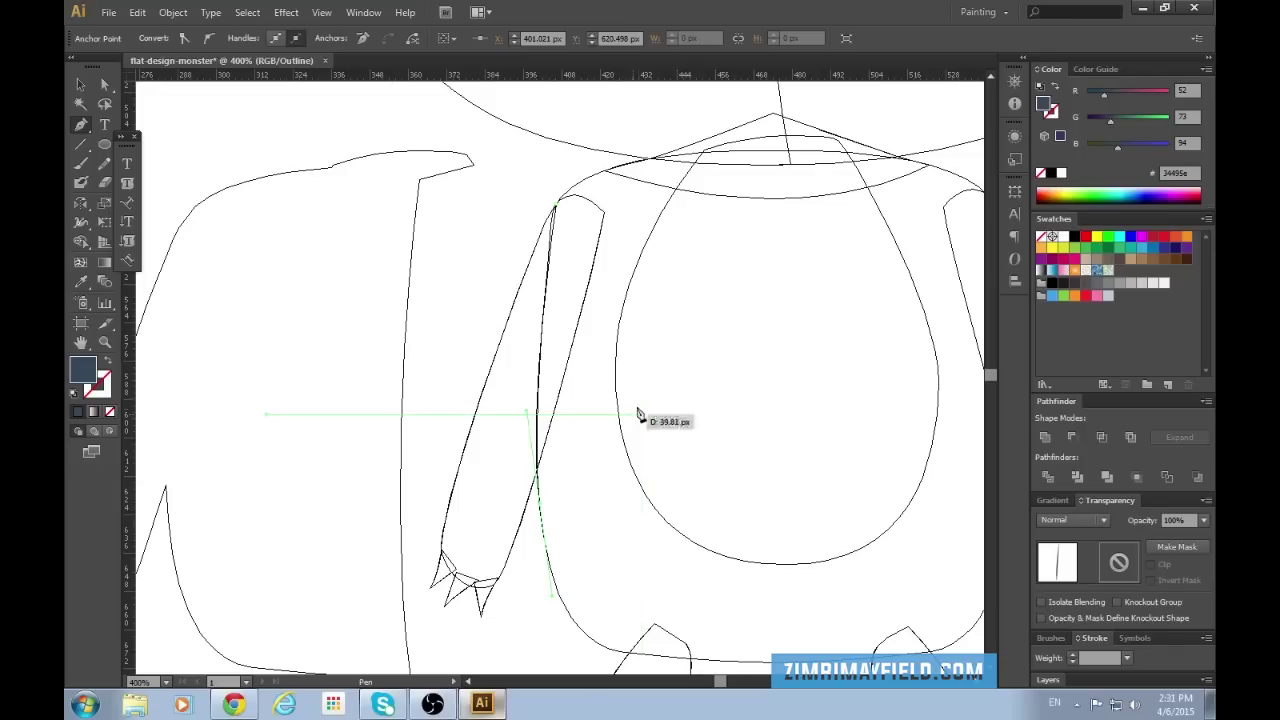
left_click(802, 293)
left_click(653, 107)
left_click(562, 118)
left_click(555, 172)
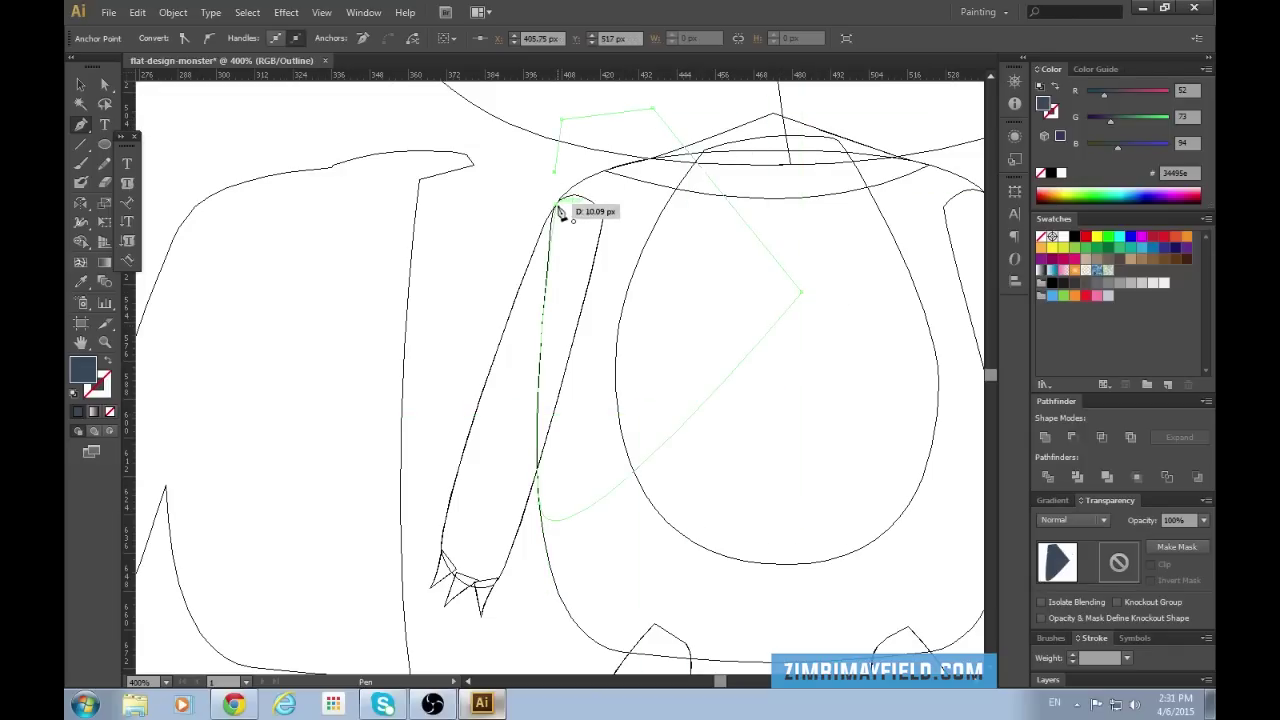
left_click_drag(603, 212, 605, 255)
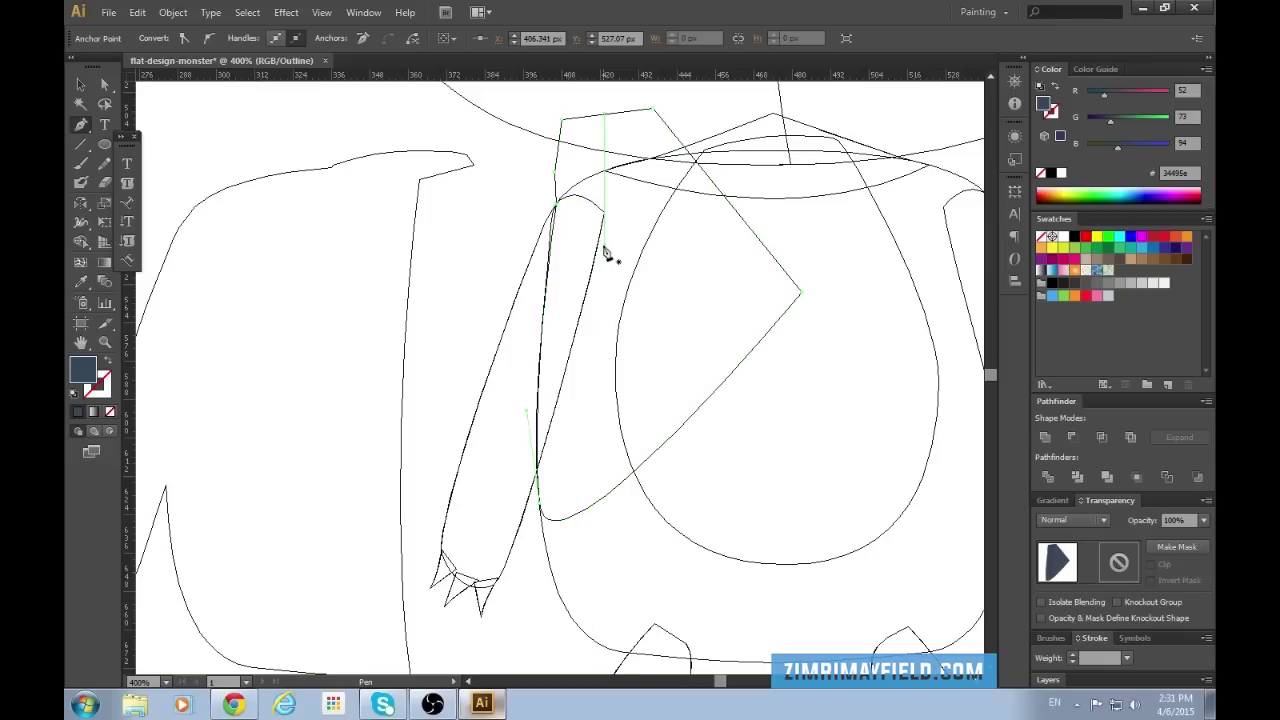
key("ctrl+y")
Subtract the Pen shape from the united arm copy, fill the remainder with black and set it to 20% opacity.
key("v")
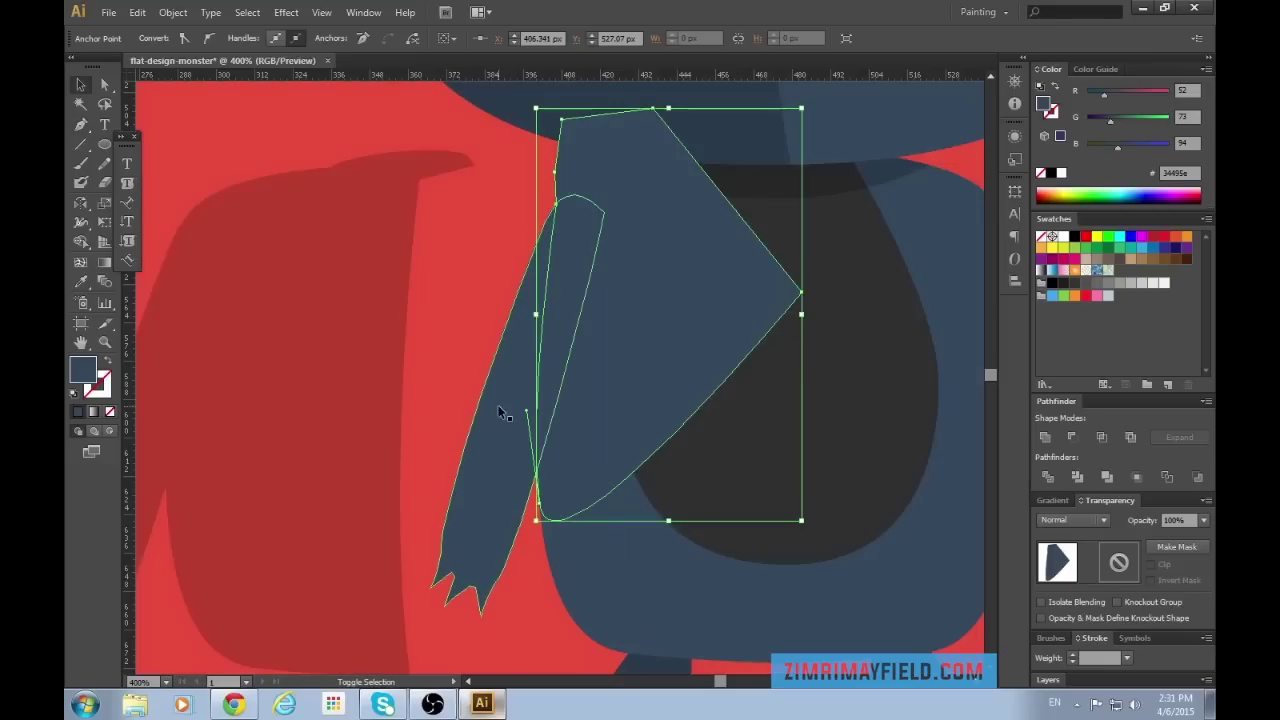
left_click(498, 405, "shift")
left_click(1070, 443)
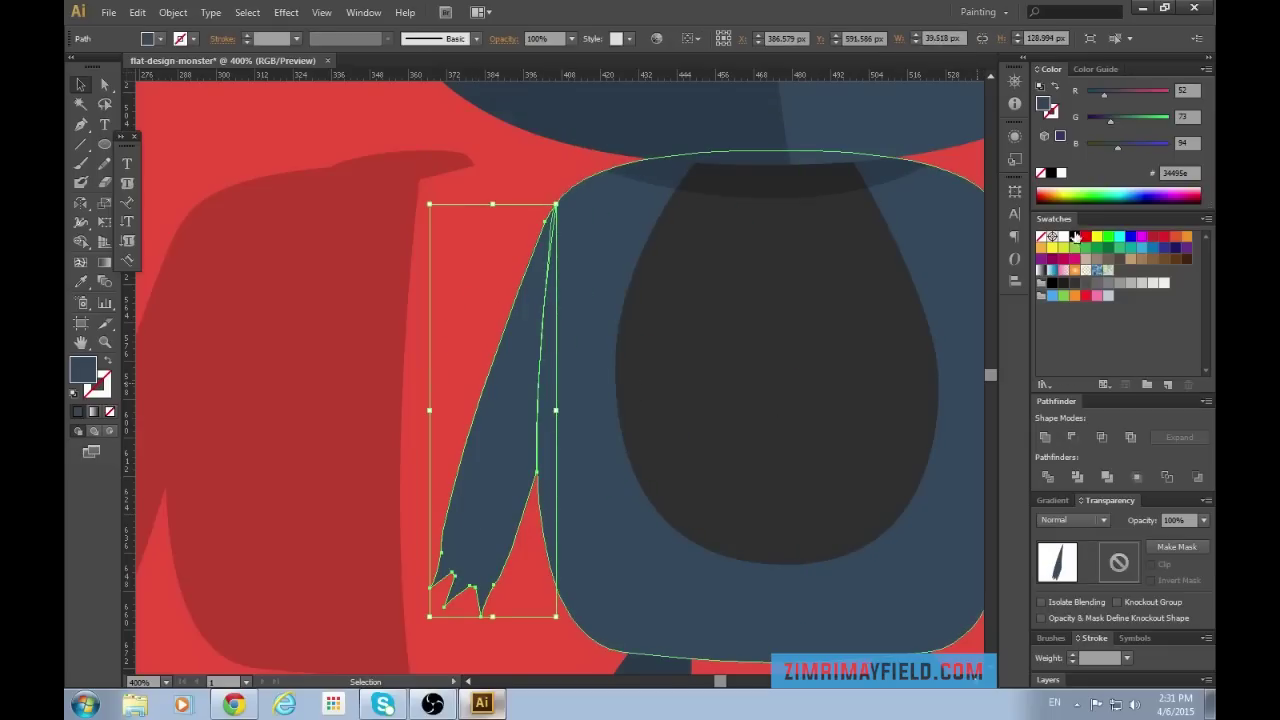
left_click(1075, 234)
left_click(1204, 520)
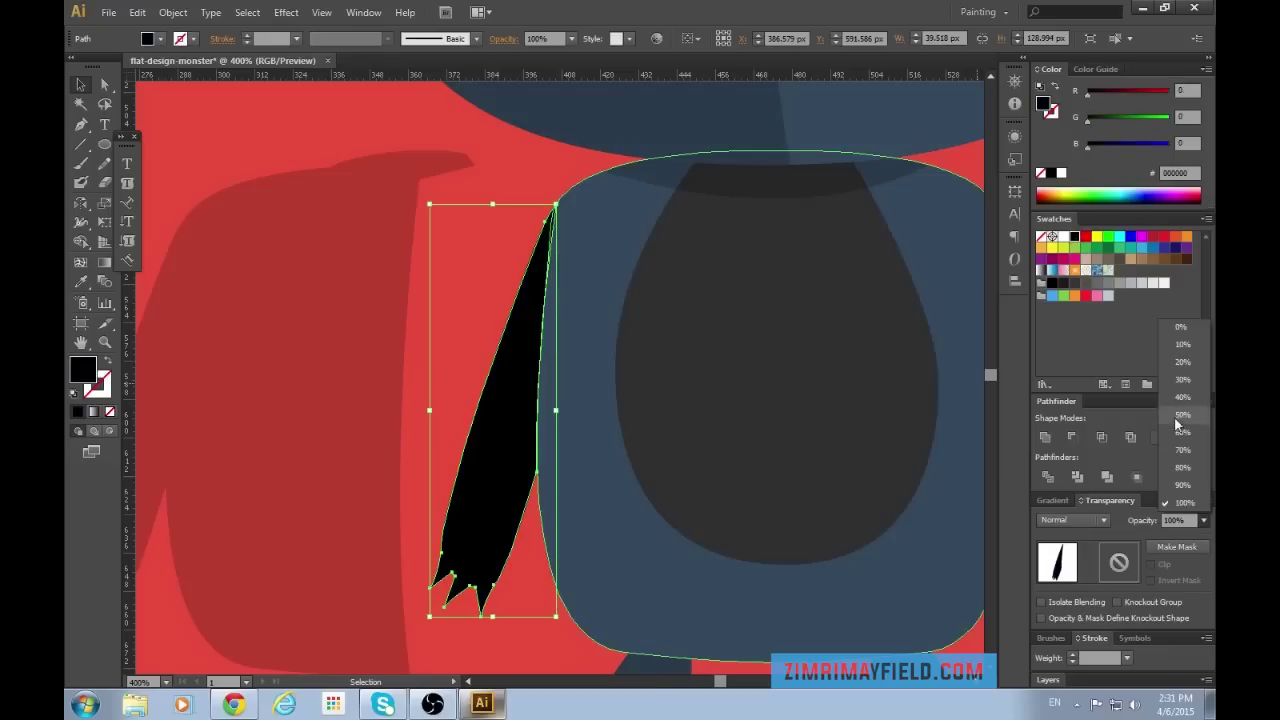
left_click(1185, 364)
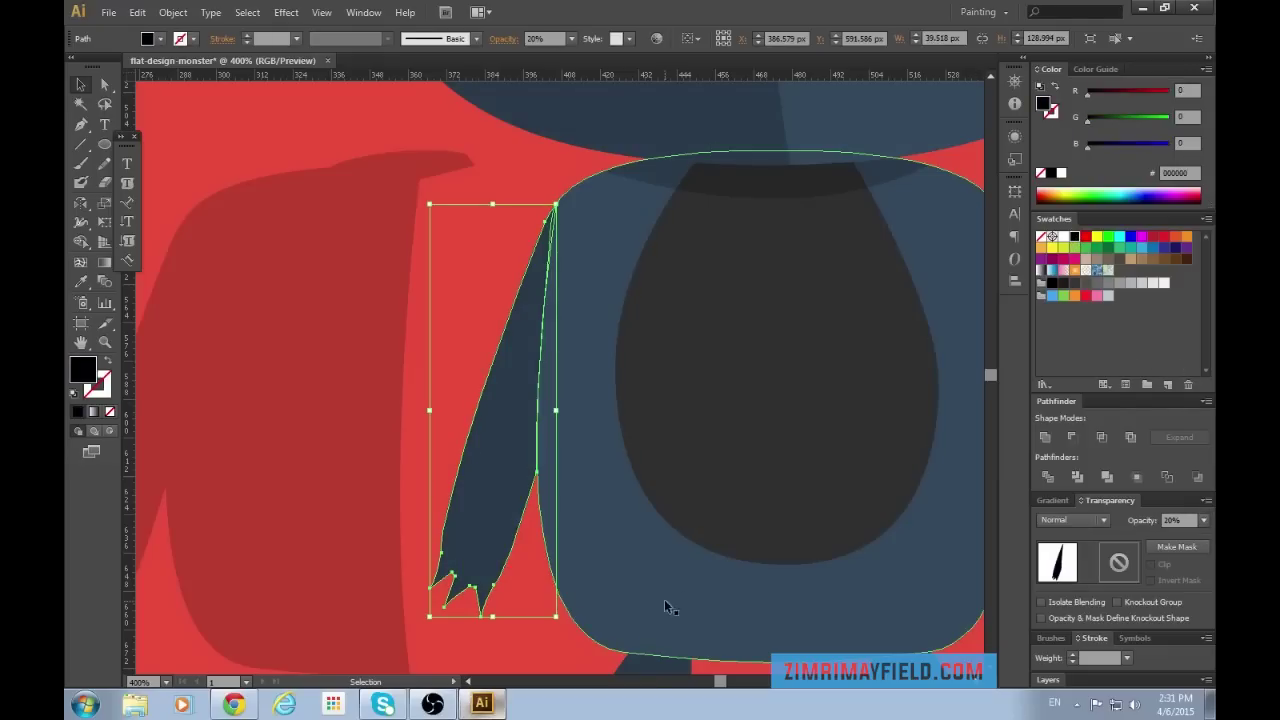
left_click(543, 648)
key("ctrl+minus")
key("ctrl+minus")
key("ctrl+minus")
key("ctrl+minus")
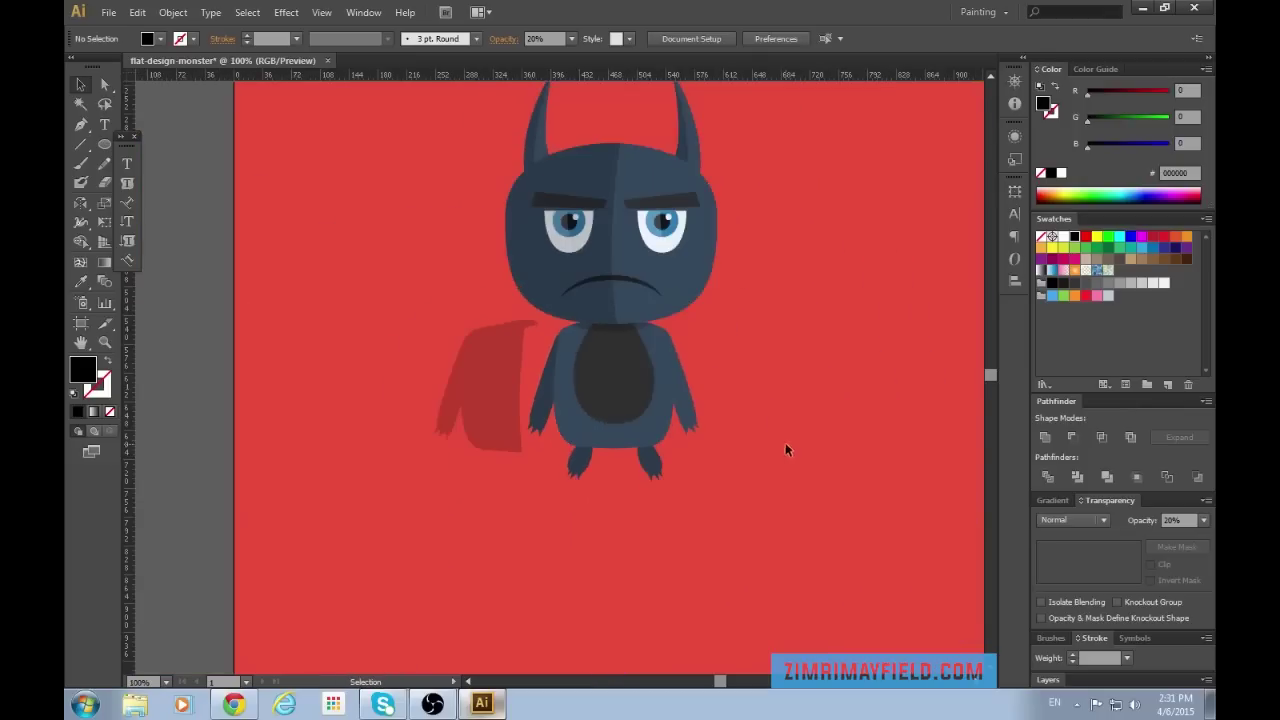
Move the translucent body shading back over the monster and align it with the edges of the body and left-hand arm.
scroll(833, 545, "up", 3)
left_click_drag(365, 449, 632, 431)
scroll(569, 535, "down", 1)
scroll(569, 532, "up", 4)
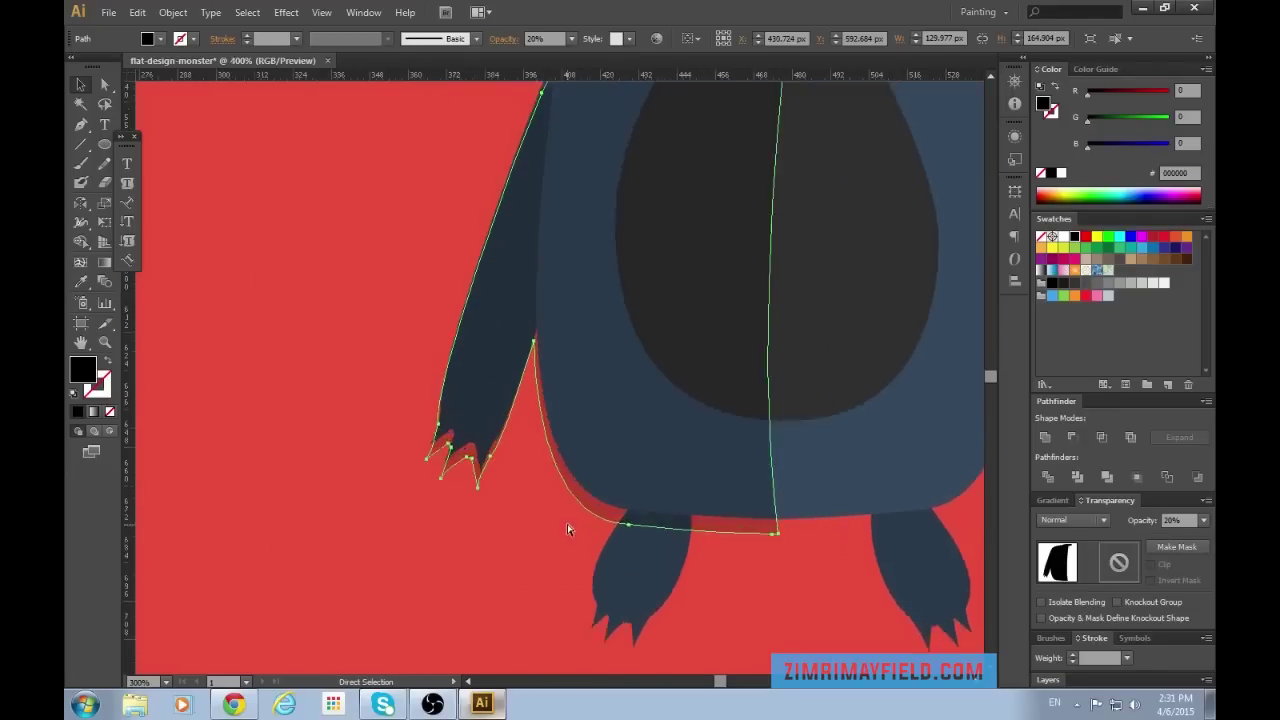
mouse_move(391, 551)
left_mouse_down()
mouse_move(375, 489)
mouse_move(380, 533)
left_mouse_up()
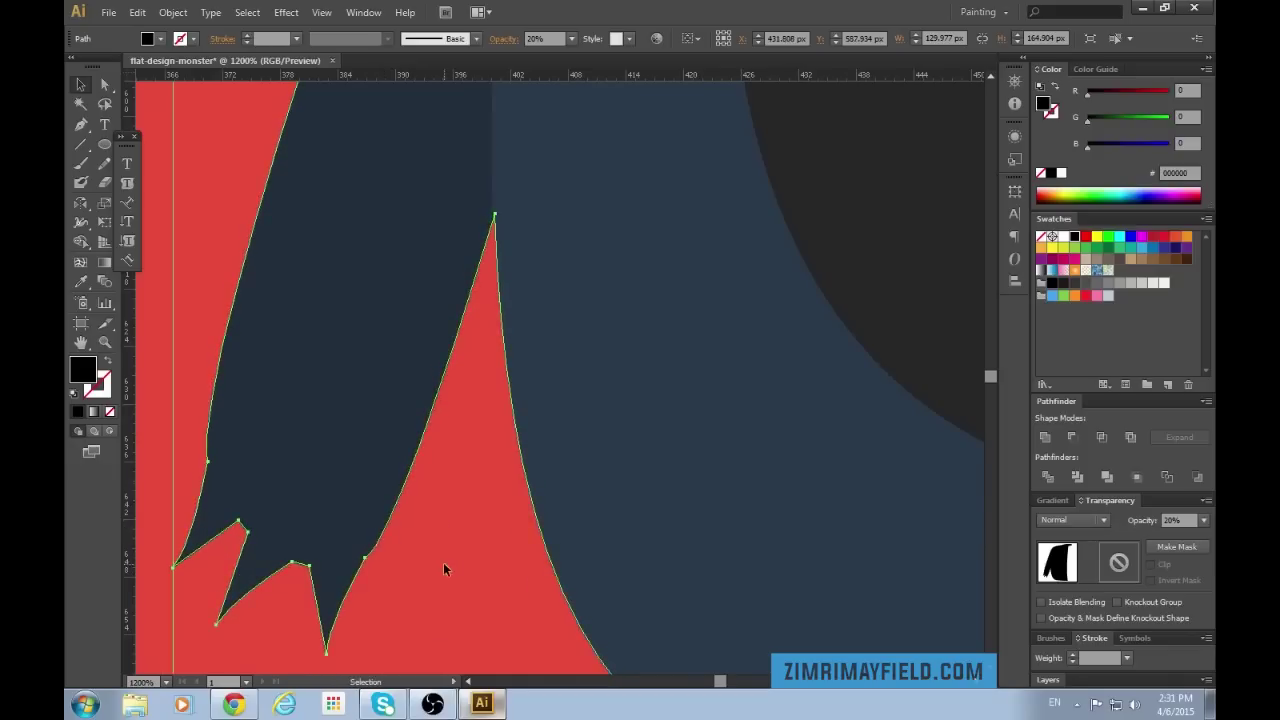
left_click(445, 562)
scroll(558, 540, "down", 5)
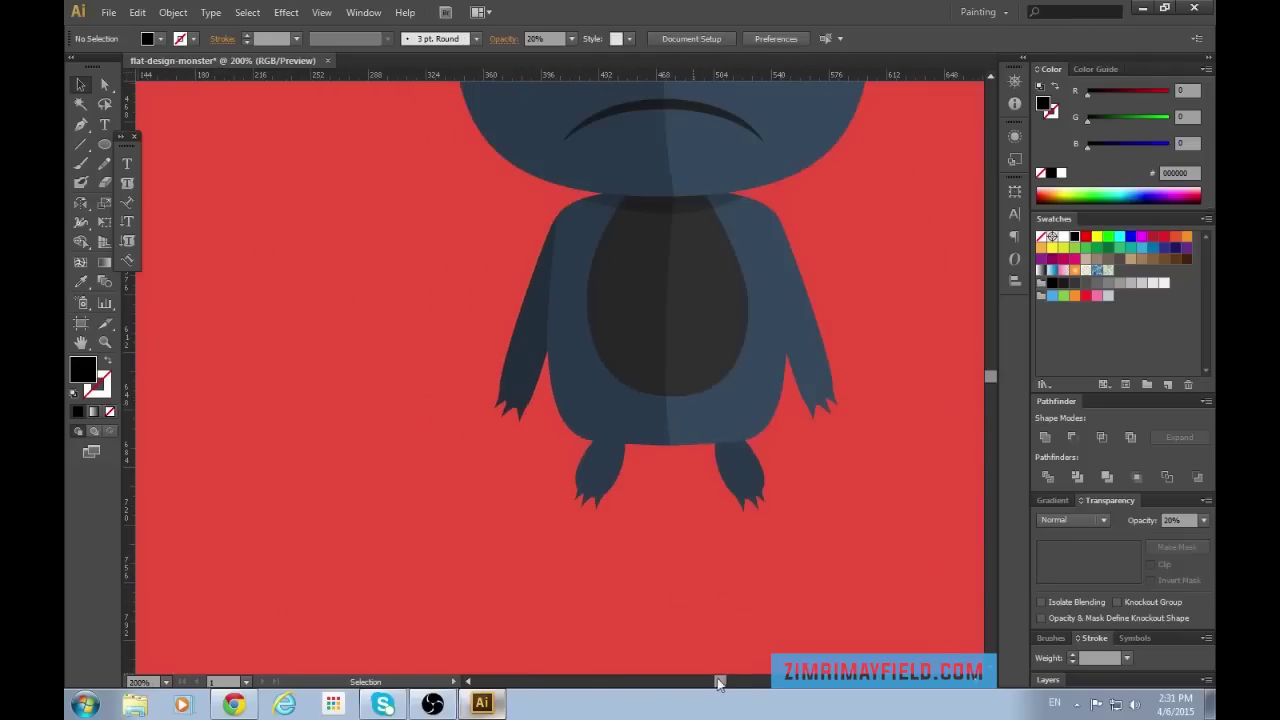
Move the translucent body shading off the monster onto the red background to uncover the separate arm shading.
left_click_drag(718, 682, 721, 683)
key("ctrl+minus")
key("ctrl+minus")
scroll(673, 618, "up", 1)
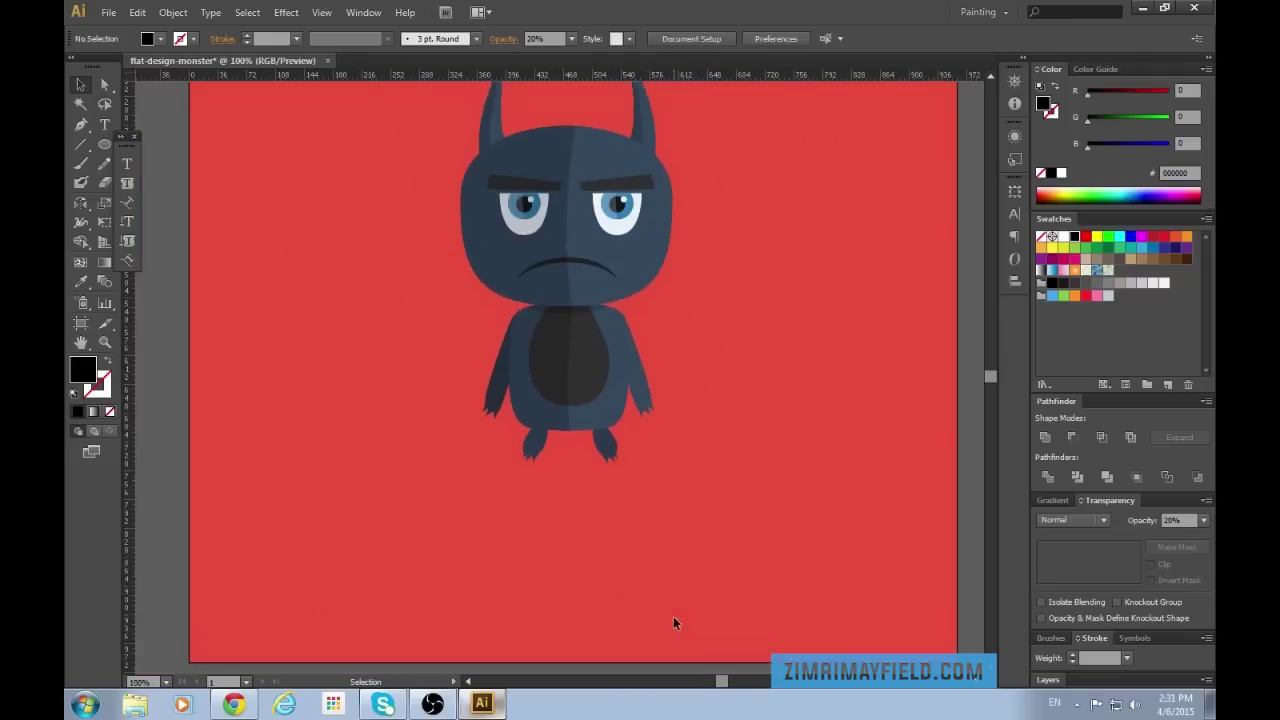
scroll(673, 617, "up", 1)
key("ctrl+plus")
key("ctrl+plus")
key("ctrl+plus")
key("ctrl+plus")
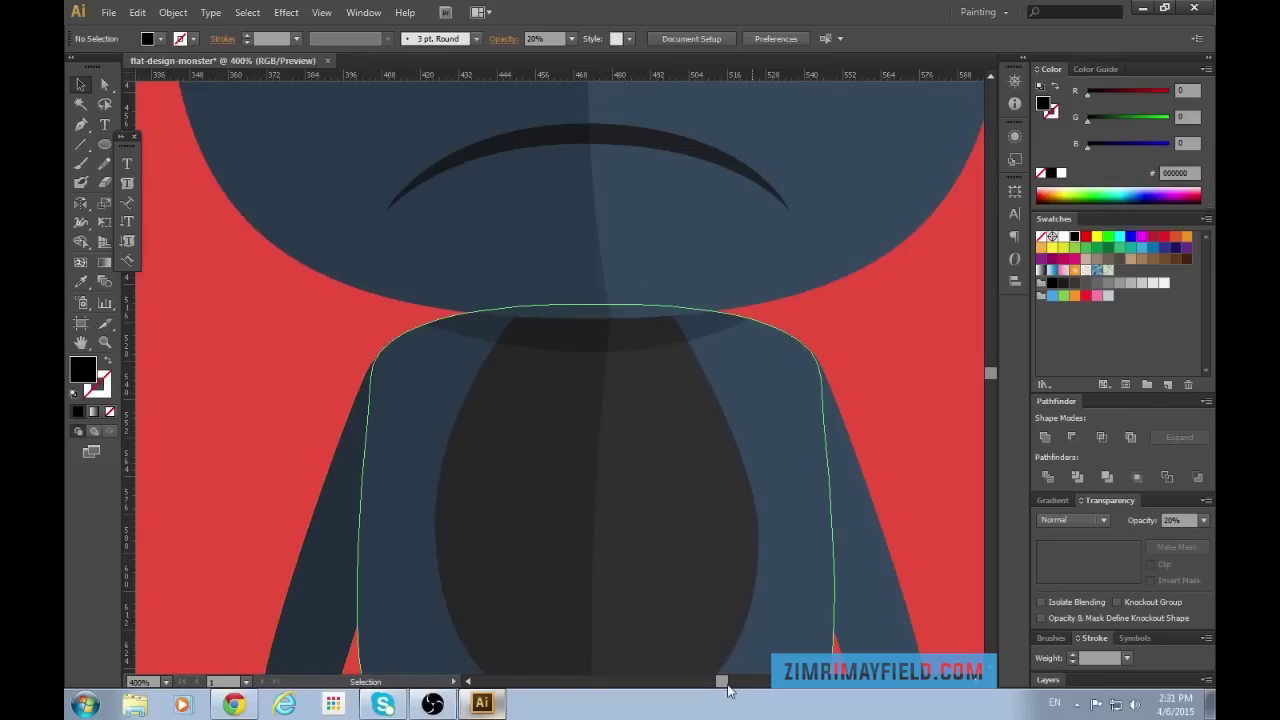
scroll(728, 690, "left", 2)
scroll(673, 604, "down", 3)
left_click_drag(587, 526, 262, 508)
Move the arm shading's top anchor up along the shoulder and adjust the neighbouring handle to follow the shoulder's outer curve.
left_click(506, 428)
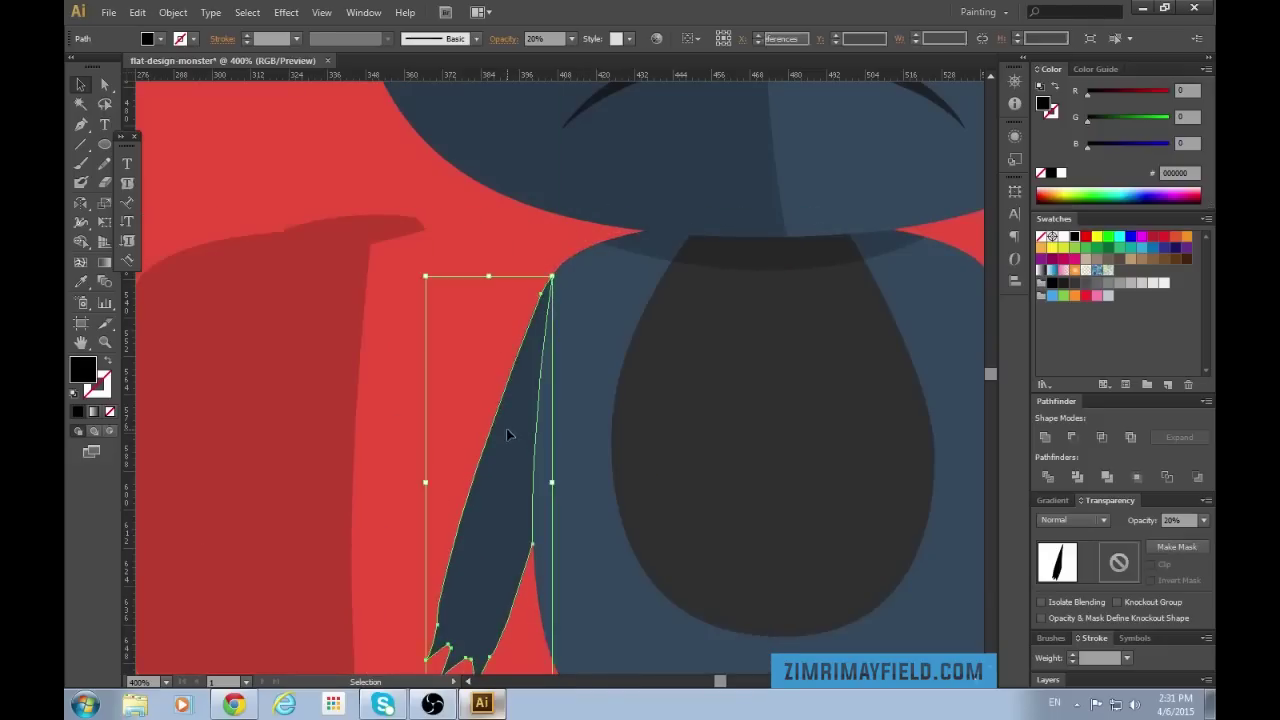
key("ctrl+=")
key("a")
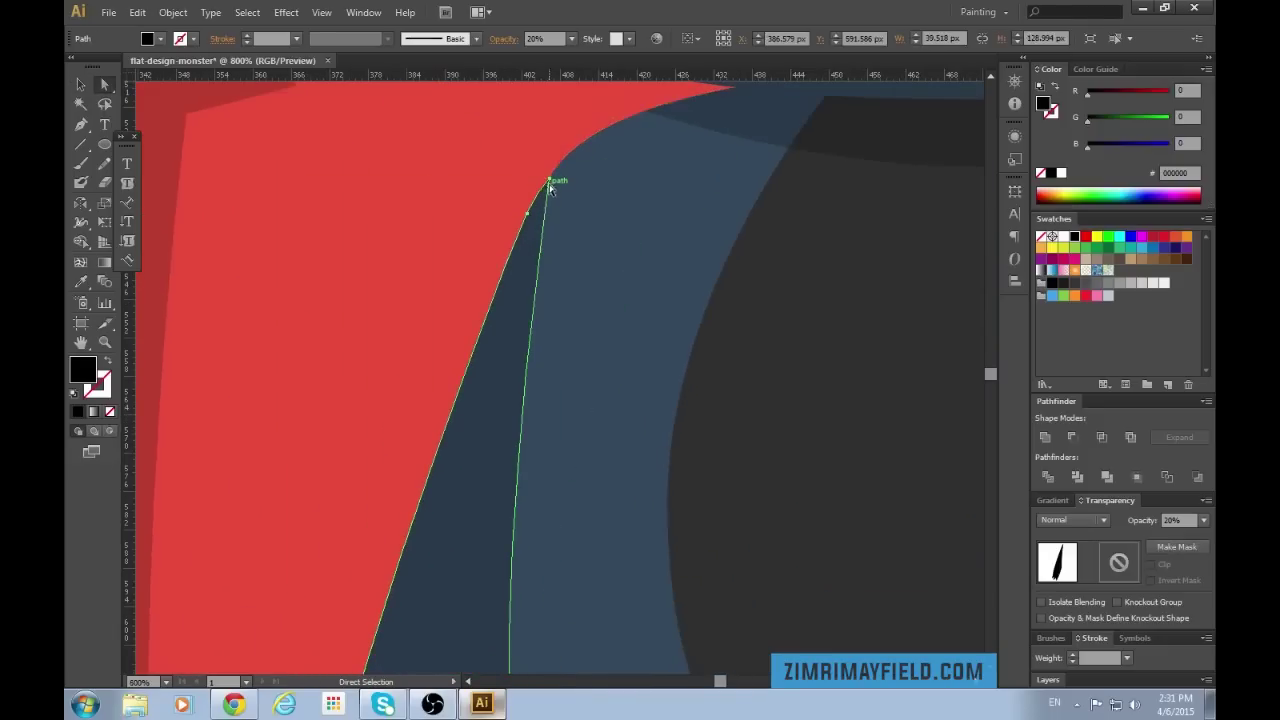
left_click_drag(549, 187, 592, 141)
key("ctrl+z")
key("ctrl+z")
left_click_drag(535, 202, 551, 162)
scroll(629, 406, "down", 3)
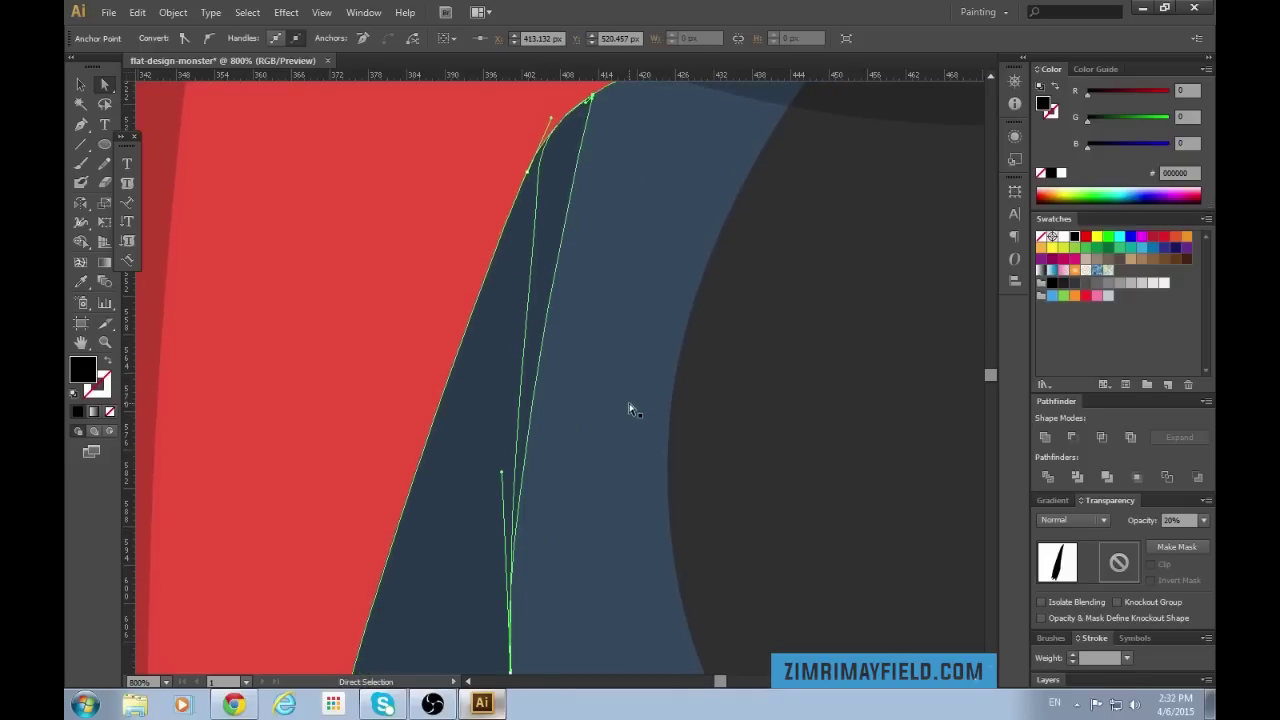
key("ctrl+minus")
key("ctrl+minus")
key("ctrl+minus")
key("ctrl+minus")
left_click(744, 660)
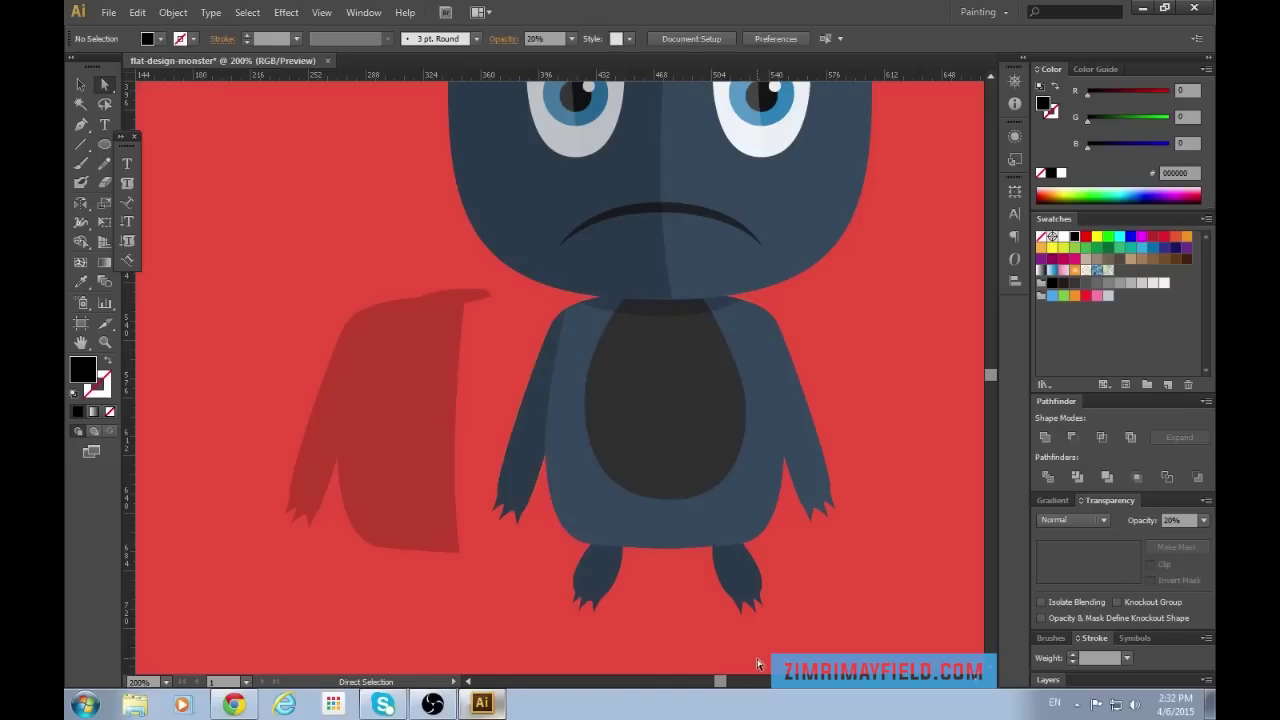
Lengthen the handle of the arm shading's armpit anchor so the inner edge curves smoothly up to the shoulder.
scroll(648, 512, "up", 4)
left_click(549, 466)
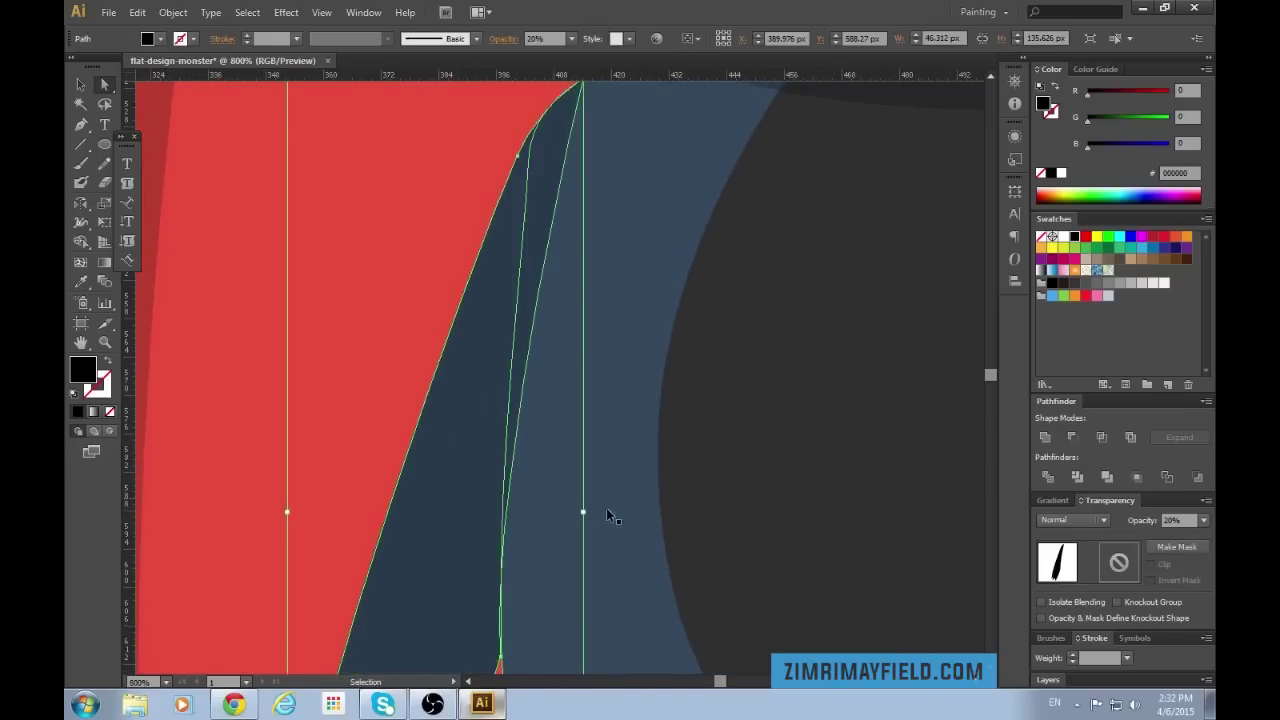
scroll(605, 510, "down", 1)
left_click(519, 588)
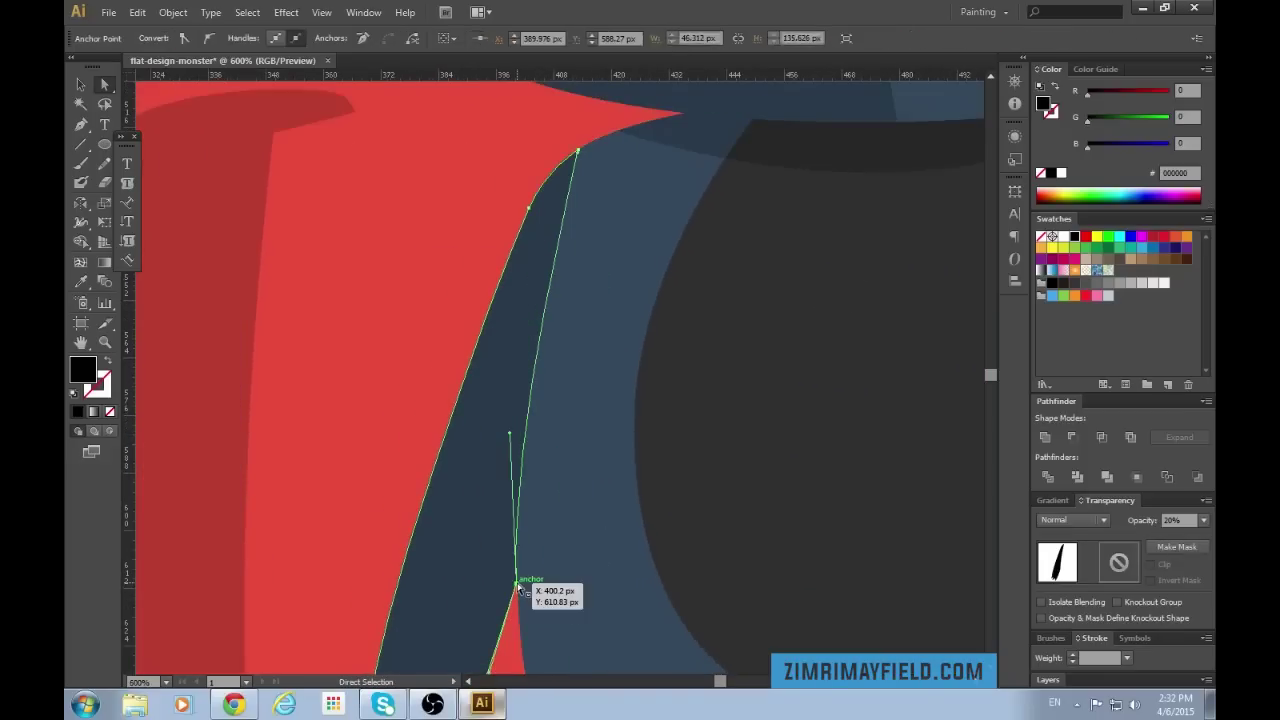
left_click_drag(514, 436, 510, 330)
left_click(496, 206)
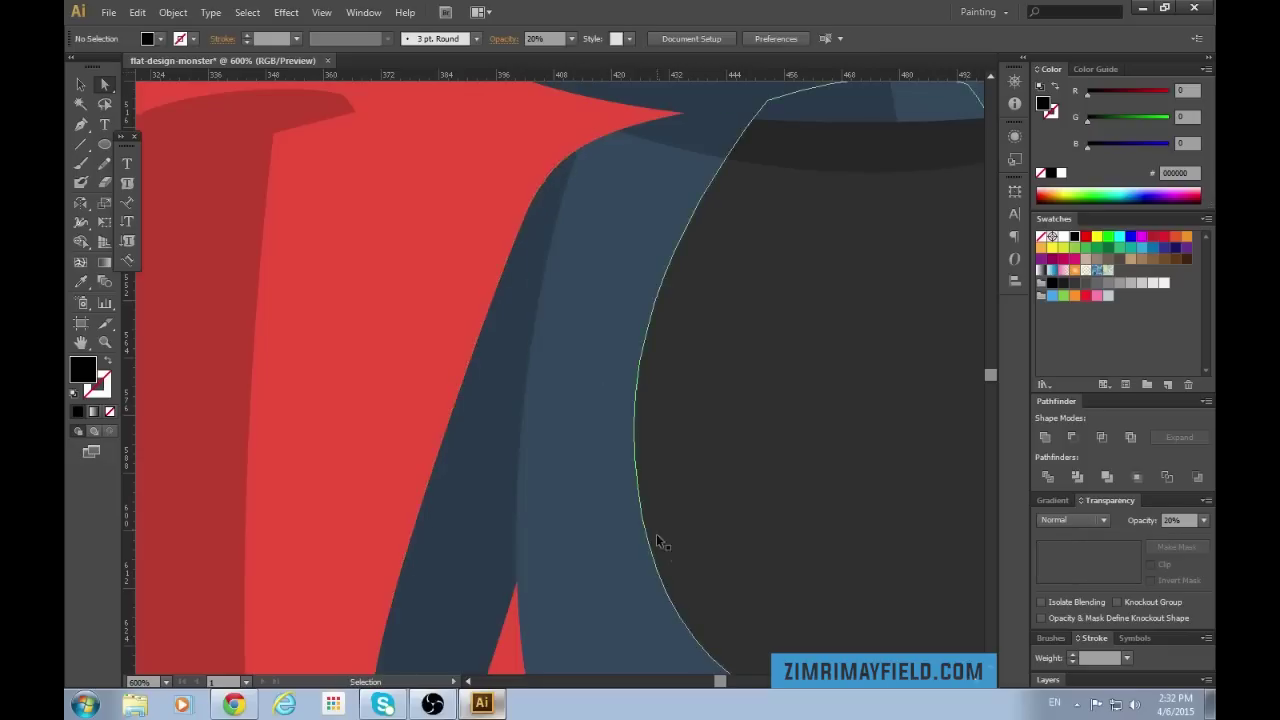
key("ctrl+minus")
key("ctrl+minus")
key("ctrl+minus")
key("ctrl+minus")
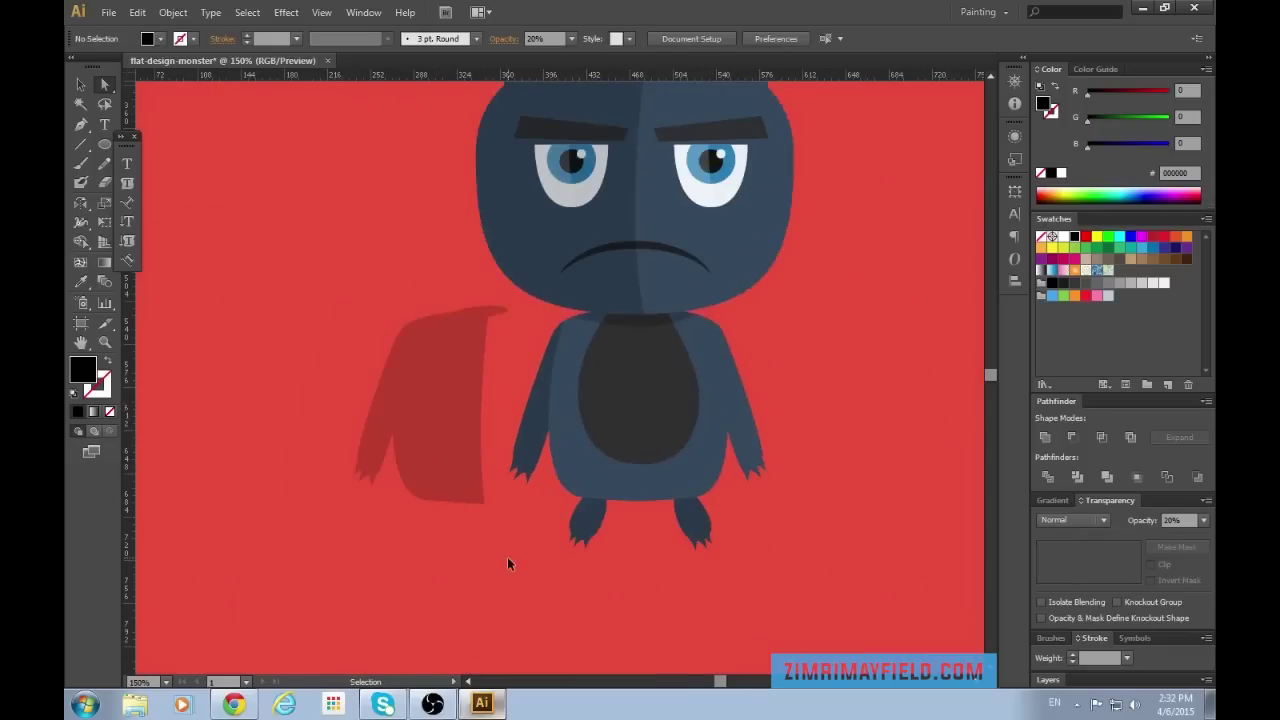
Place the translucent body shading back over the left half of the monster's body and arm.
key("ctrl+plus")
key("ctrl+plus")
key("ctrl+plus")
left_click_drag(228, 512, 631, 502)
left_click(394, 474)
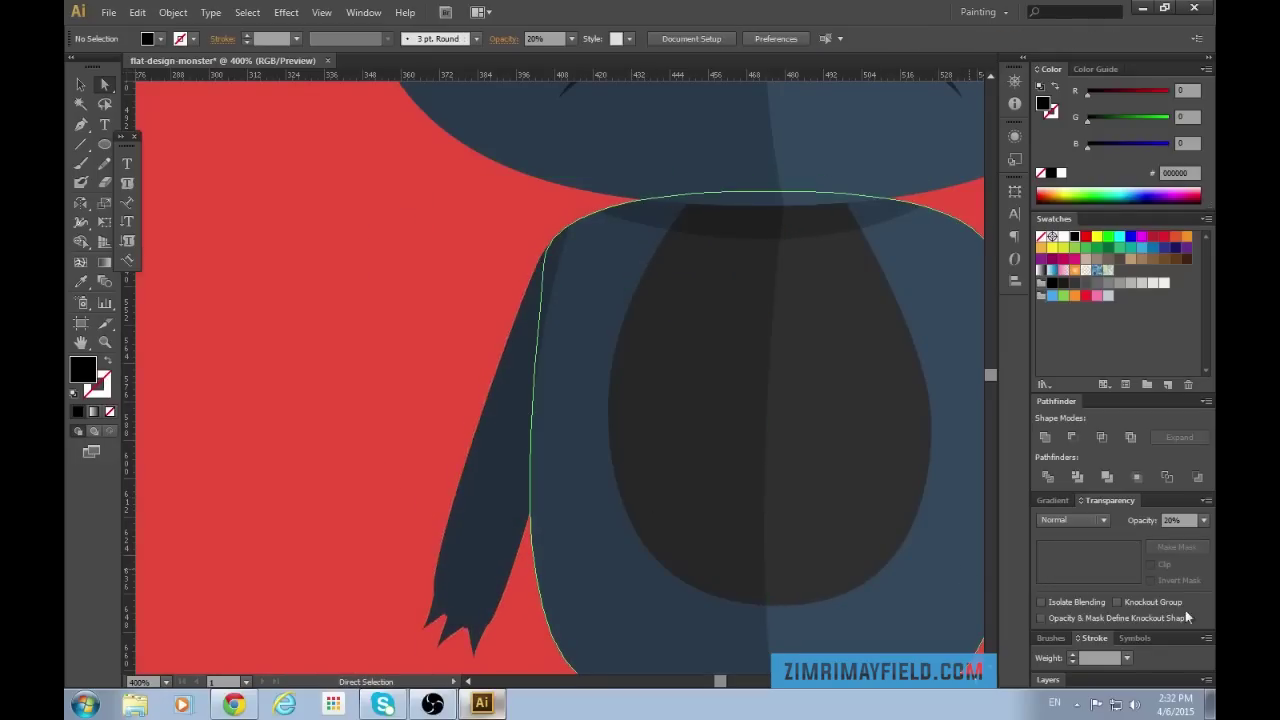
Select the whole monster with its shading and scale it down slightly.
key("ctrl+minus")
key("ctrl+minus")
key("ctrl+minus")
key("ctrl+minus")
key("ctrl+minus")
left_click_drag(717, 679, 723, 680)
key("ctrl+plus")
key("ctrl+minus")
key("ctrl+minus")
key("ctrl+plus")
scroll(714, 604, "up", 3)
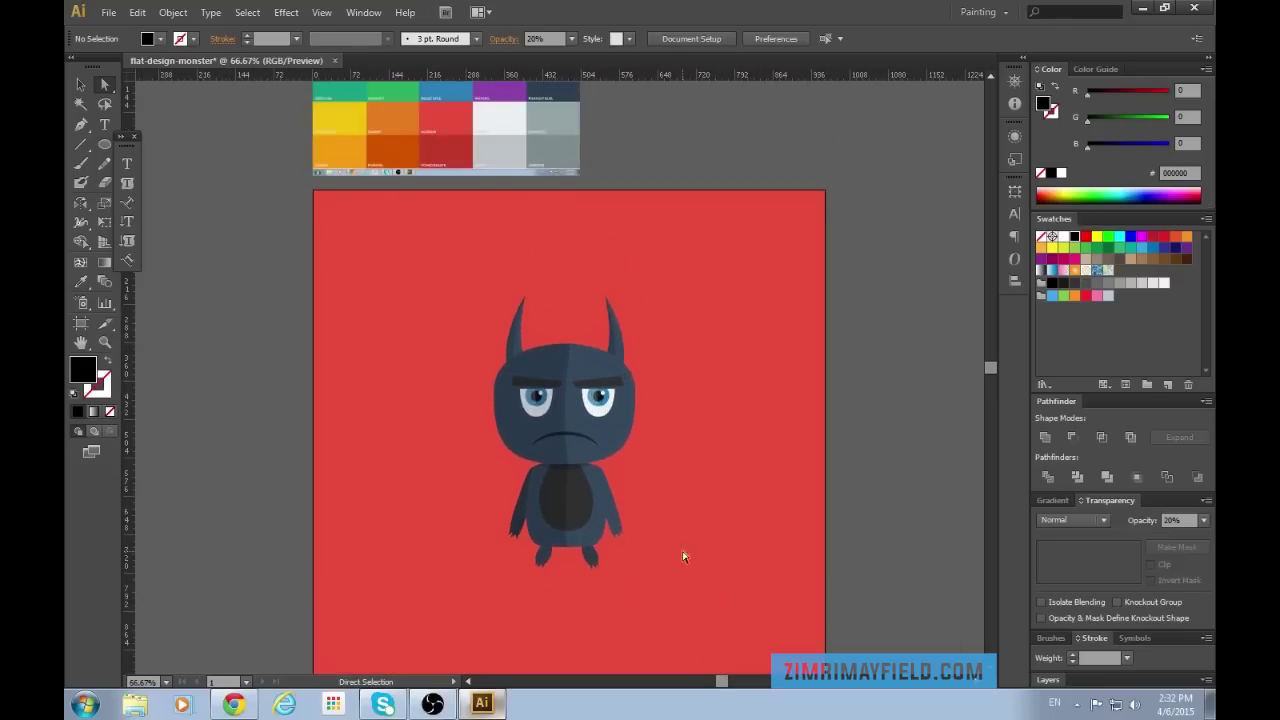
left_click_drag(707, 602, 707, 602)
left_click_drag(636, 295, 623, 308)
left_click(714, 502)
scroll(746, 536, "down", 2)
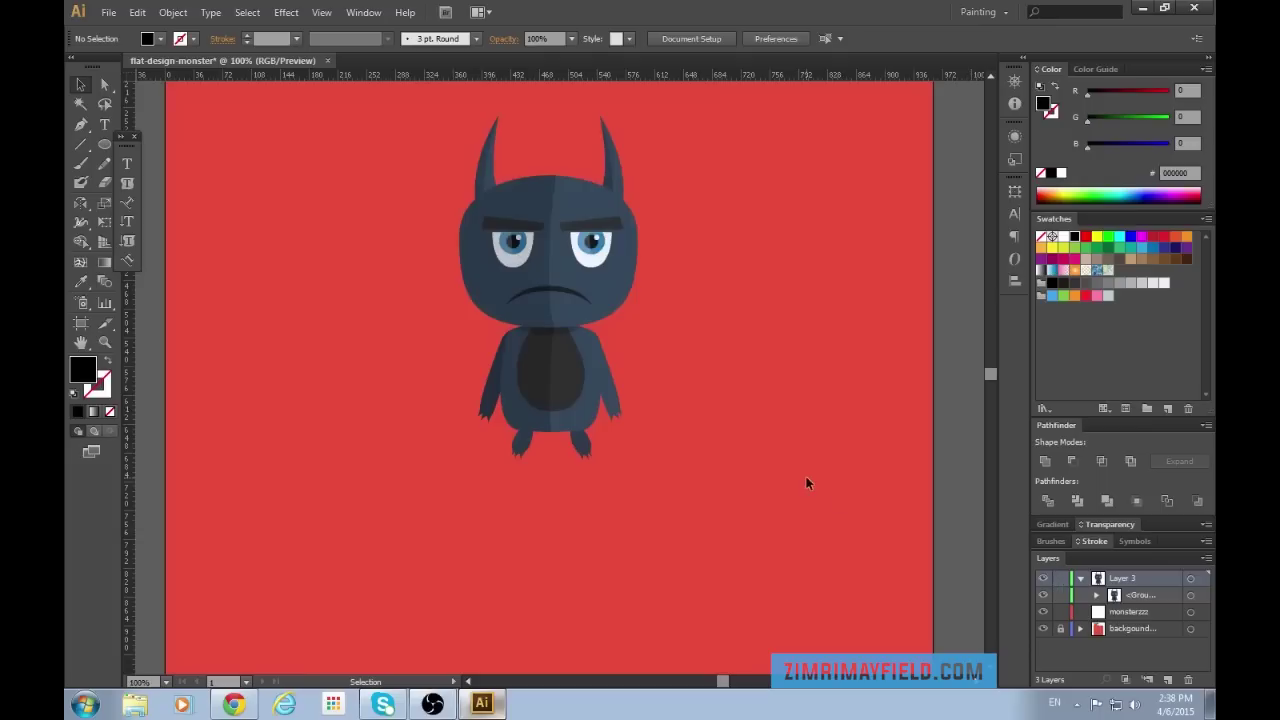
scroll(804, 476, "up", 2)
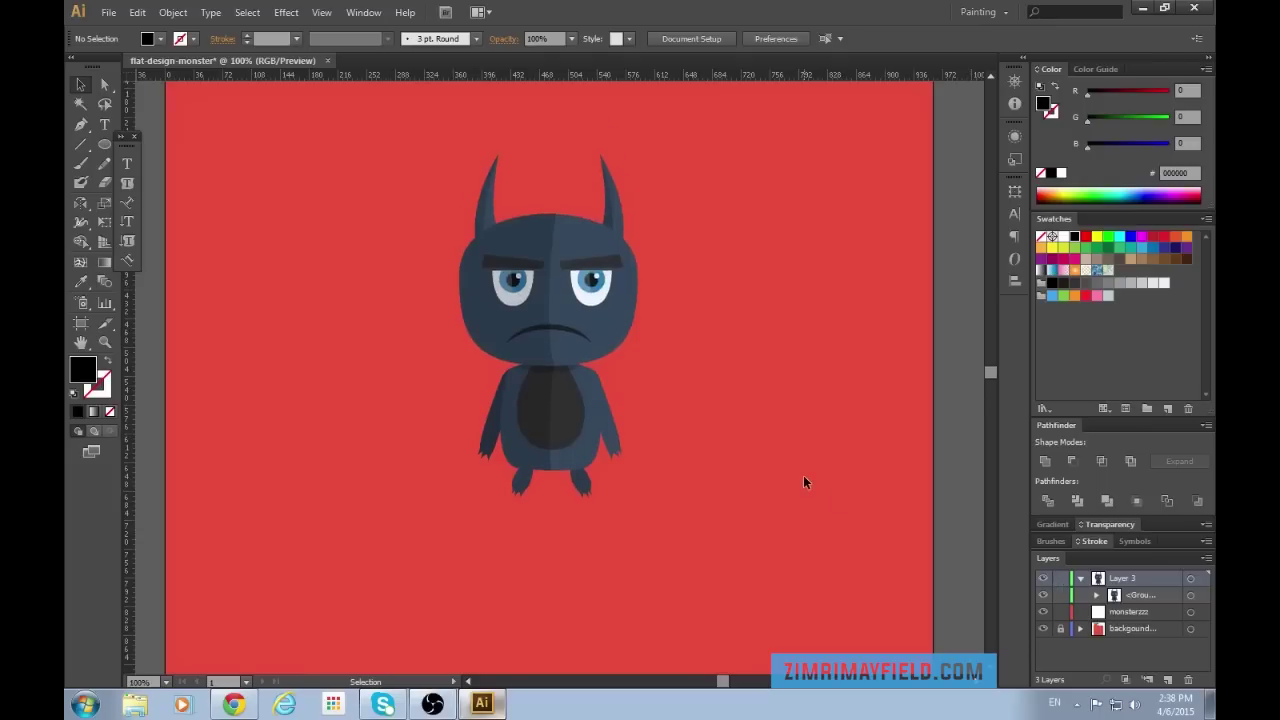
key("ctrl+a")
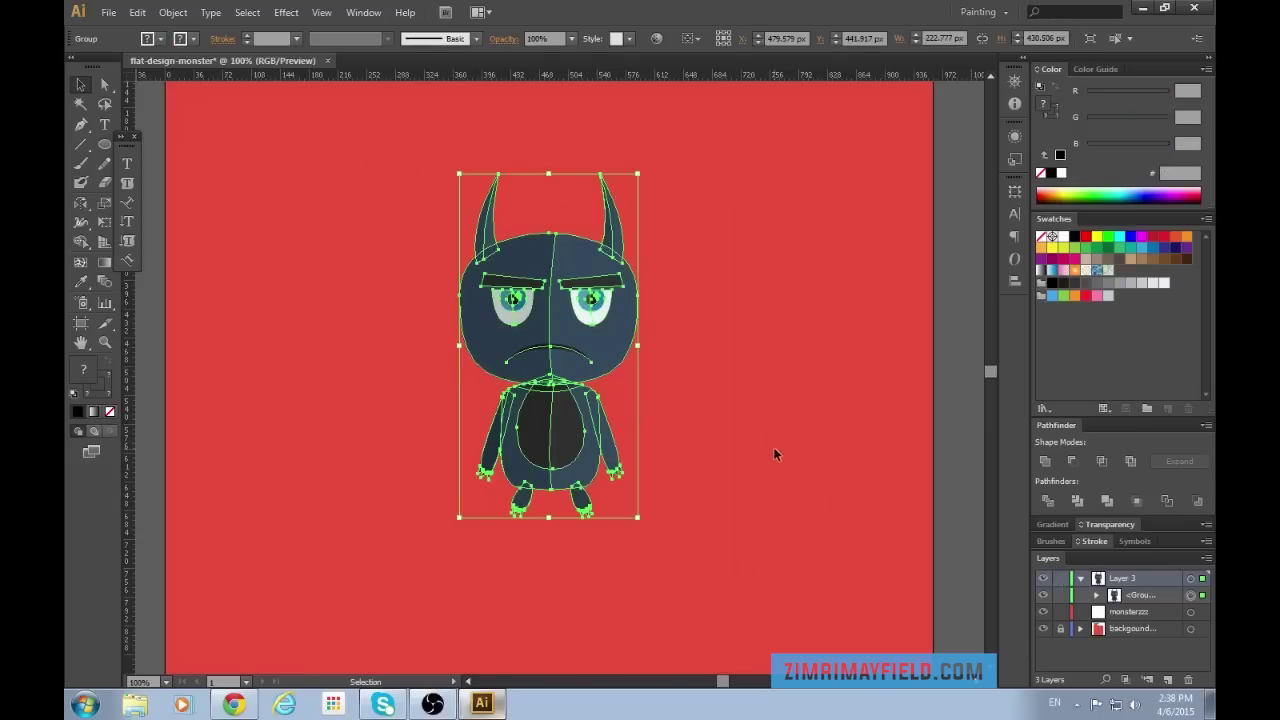
left_click(750, 382)
left_click(580, 345)
left_click(700, 389)
key("ctrl+a")
key("ctrl+shift+a")
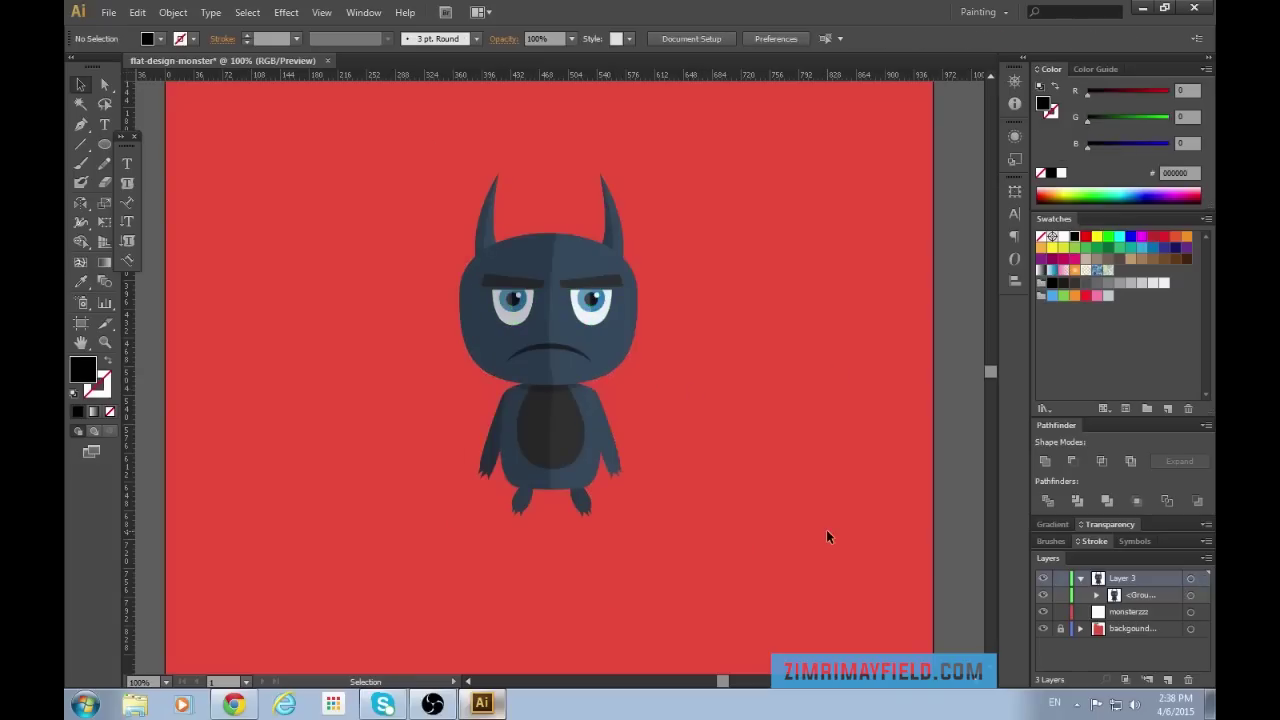
key("ctrl+minus")
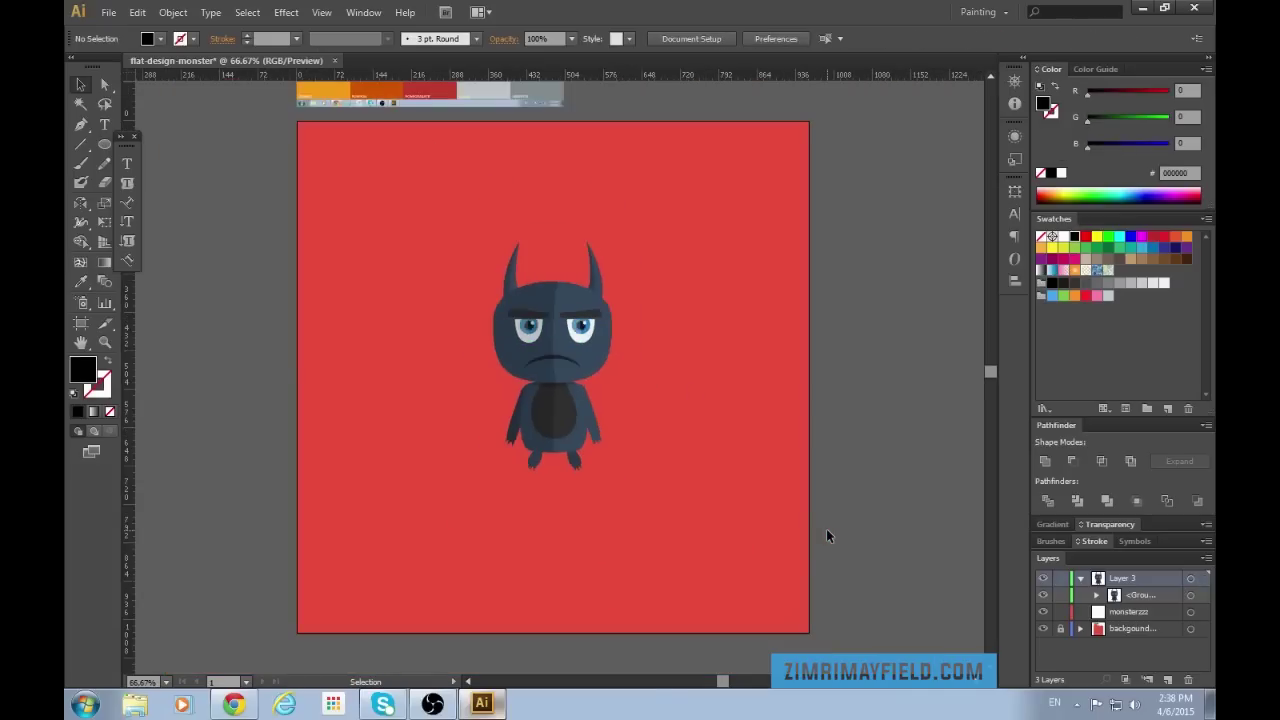
key("ctrl+plus")
key("v")
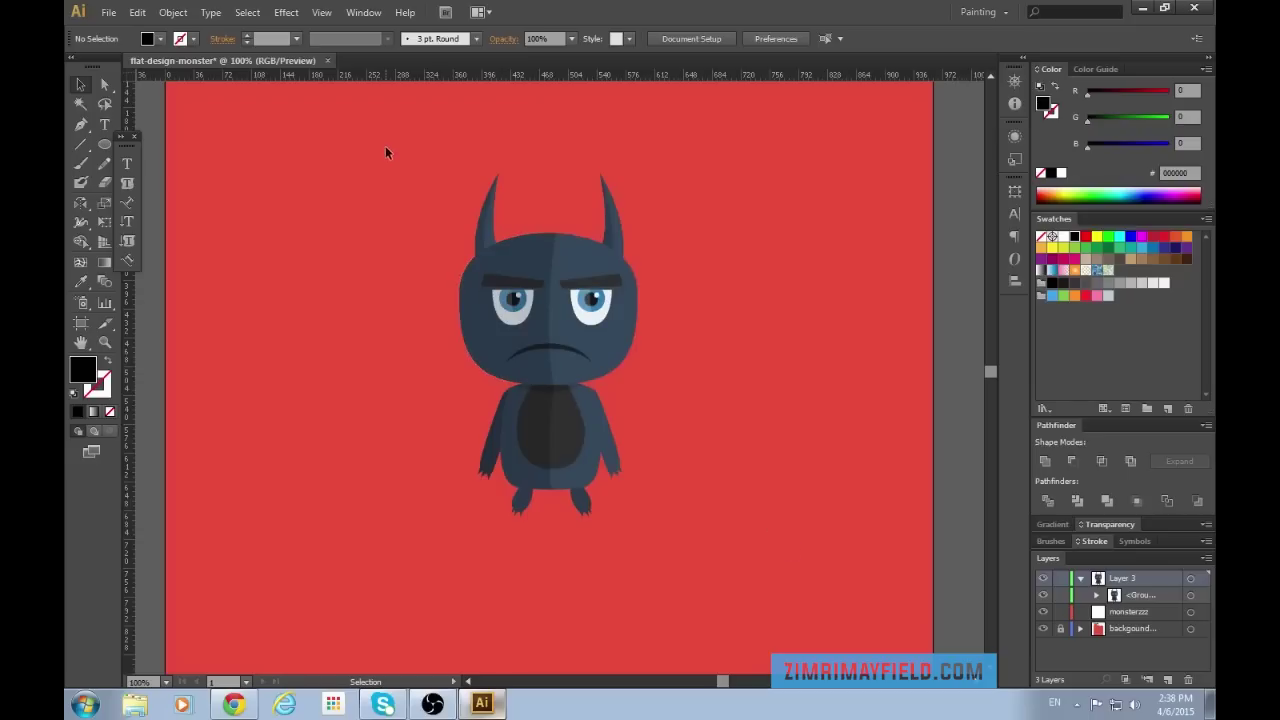
Copy the grouped monster and paste two duplicates in place behind the original.
left_click_drag(385, 146, 742, 619)
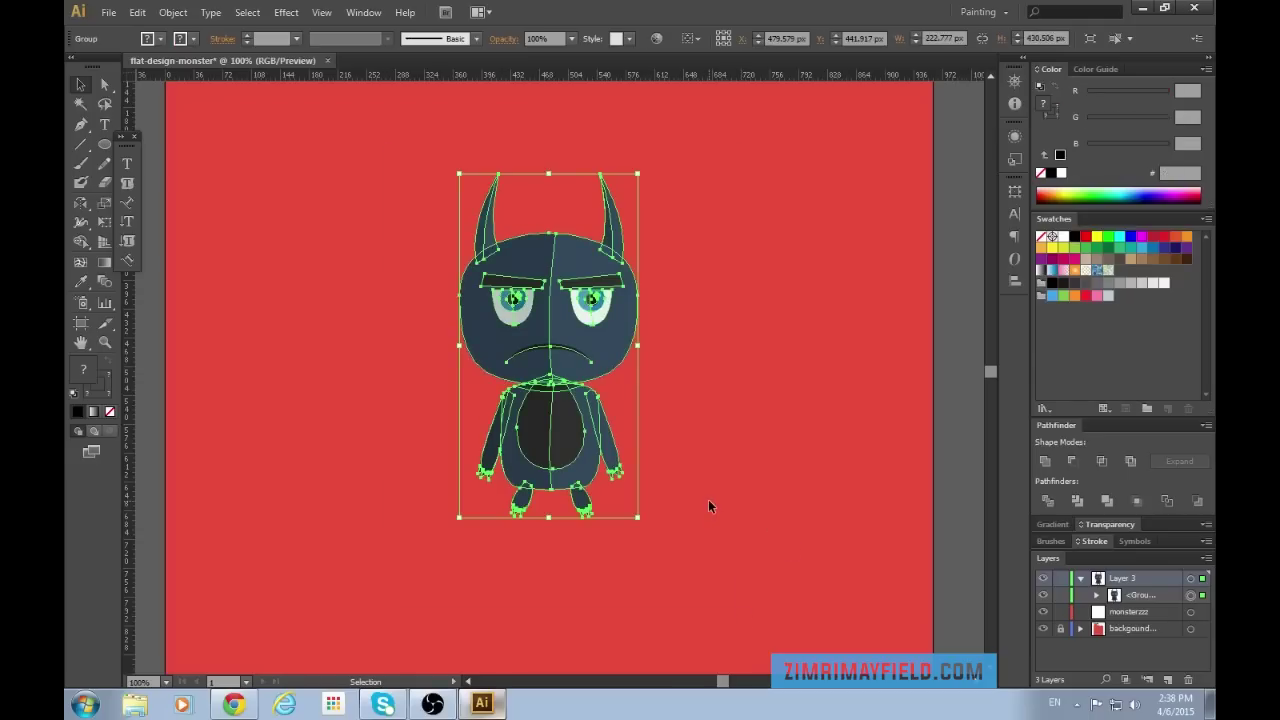
key("ctrl+c")
key("ctrl+b")
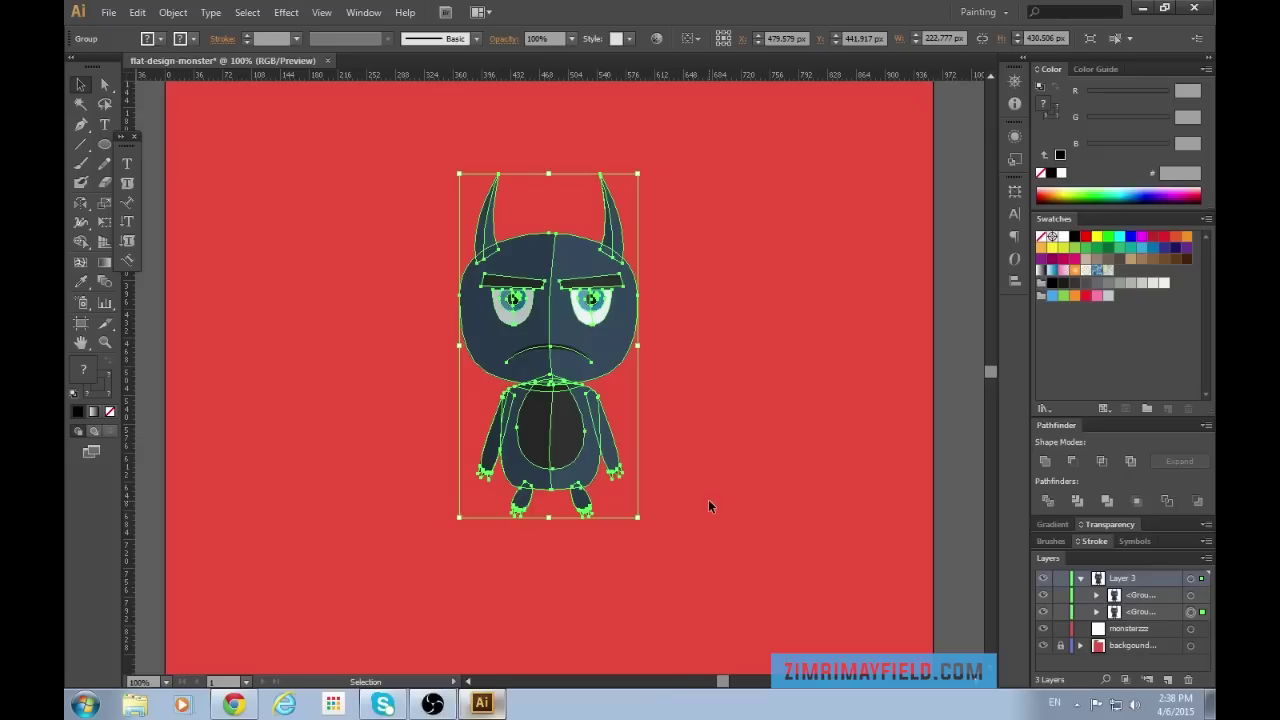
key("a")
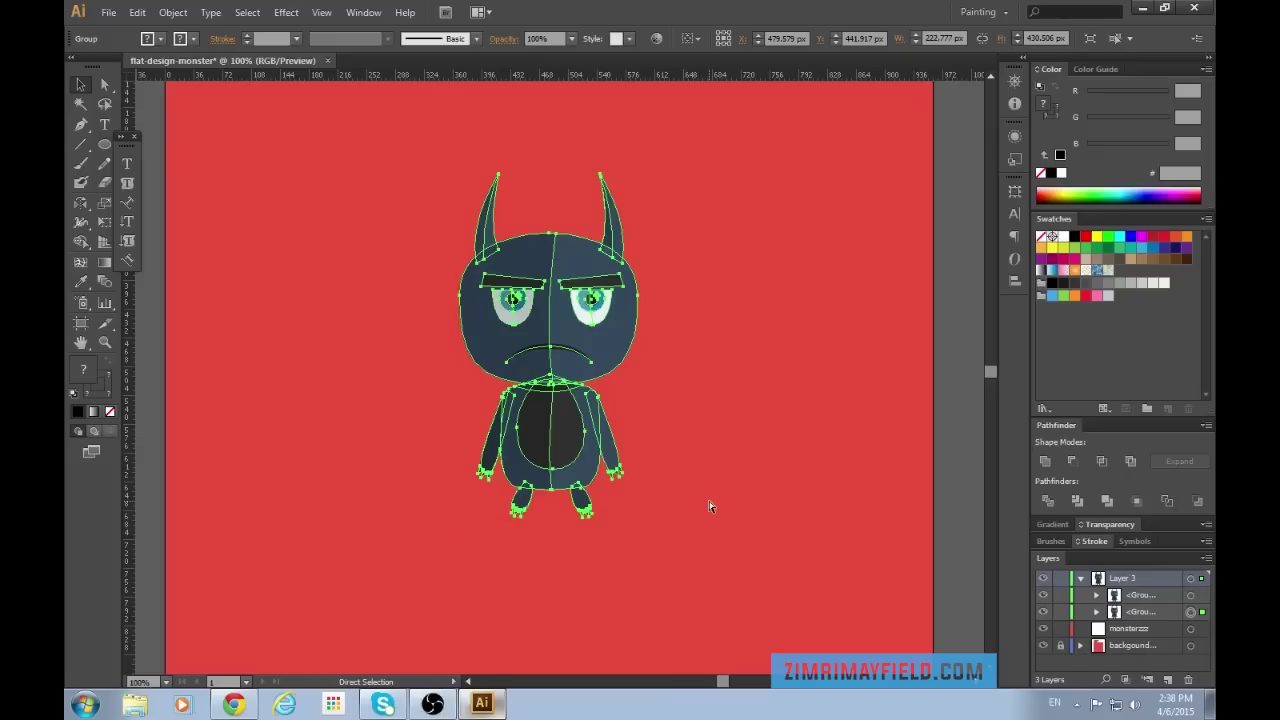
key("v")
key("ctrl+b")
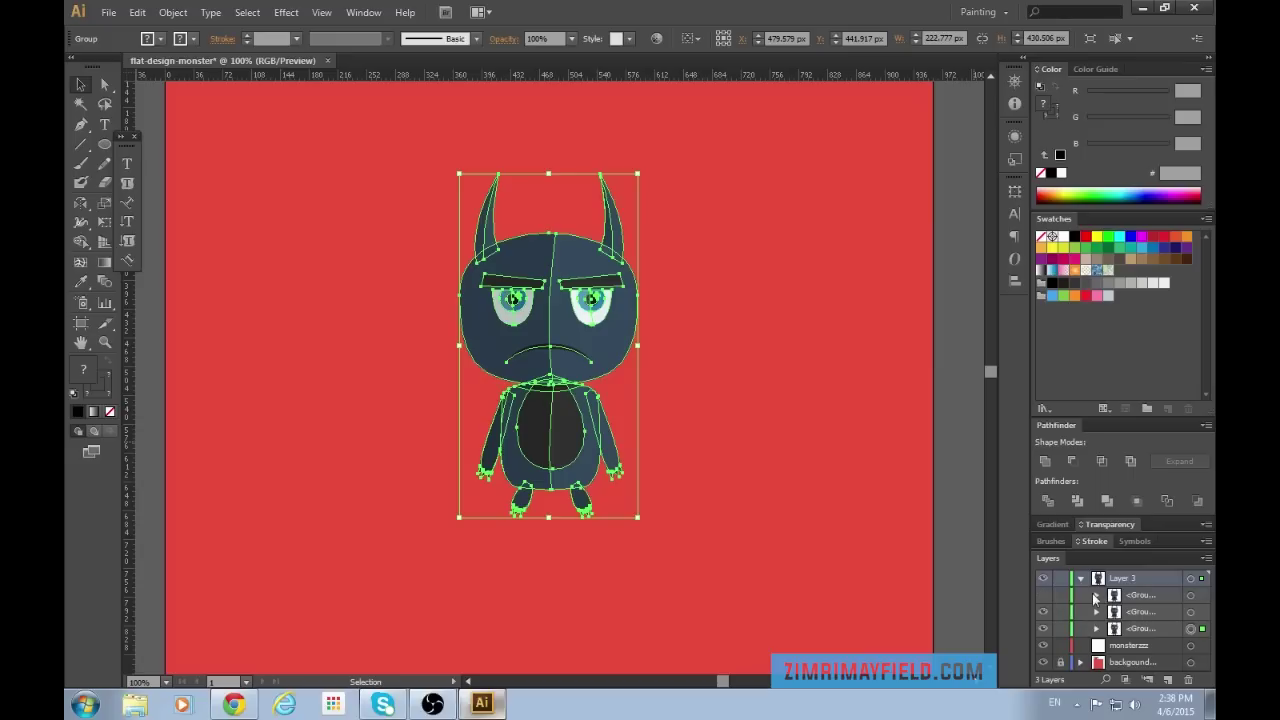
With the original monster group hidden, select both rear duplicates and fill them with solid black.
left_click(1202, 613)
left_click(1202, 628, "shift")
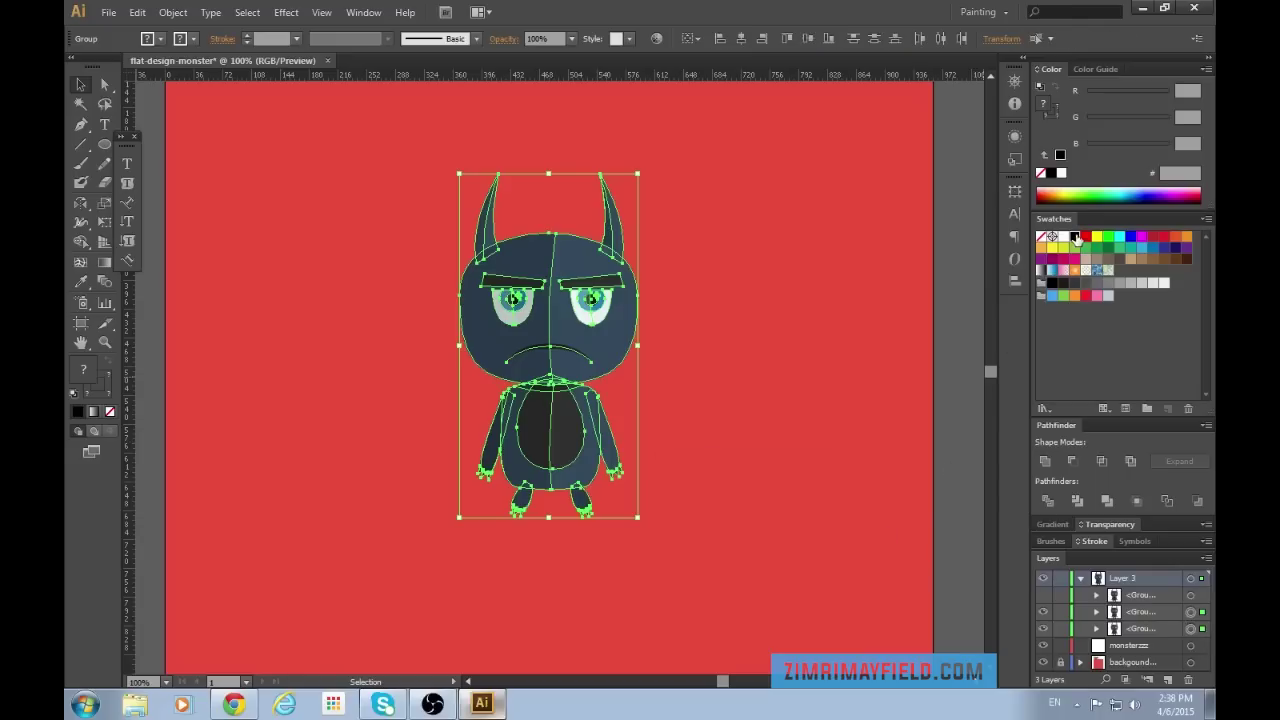
left_click(1074, 237)
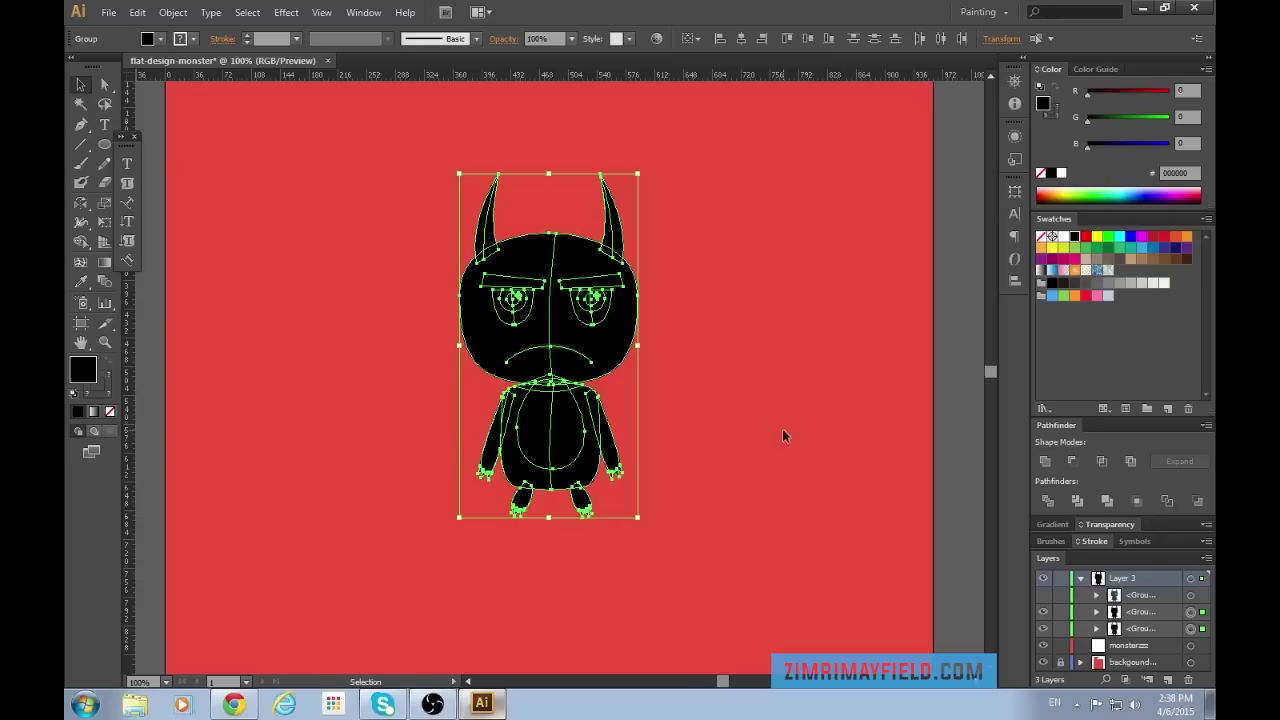
left_click(779, 457)
Select the rearmost black duplicate and move it diagonally down and right to the artboard's lower-right corner.
left_click(1190, 628)
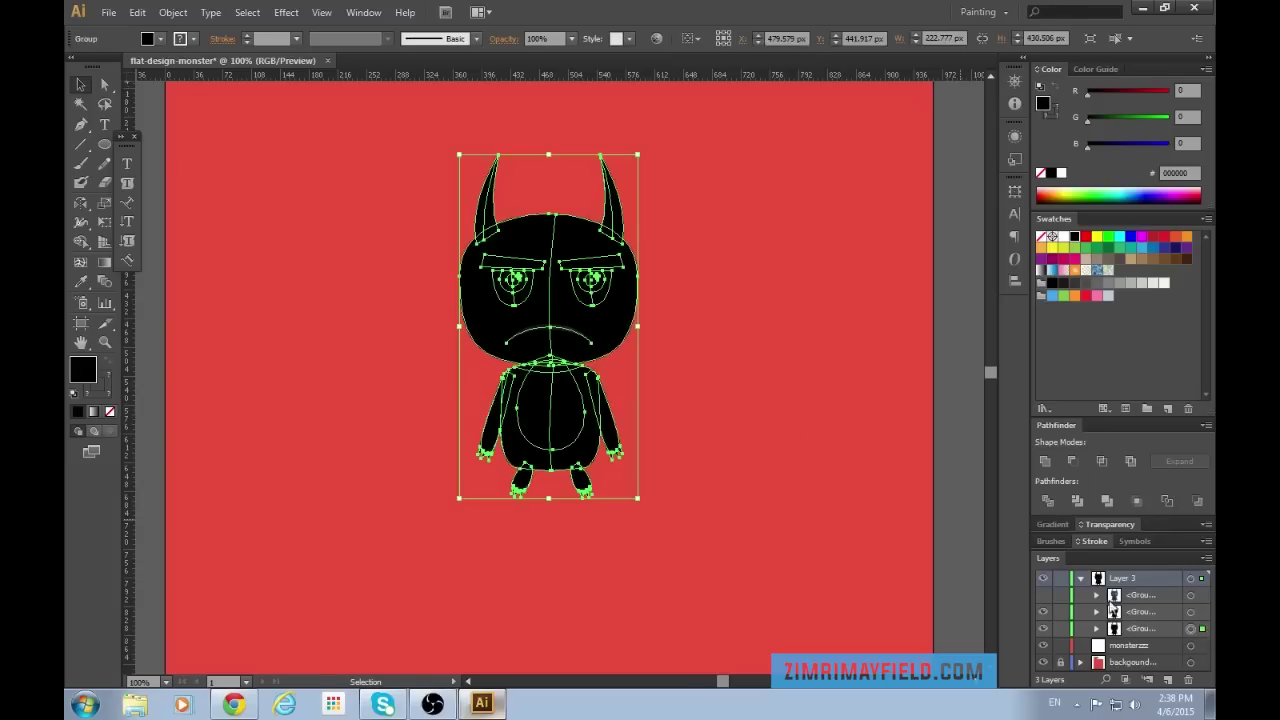
key("Down")
key("Down")
key("Down")
key("Down")
key("Down")
key("Down")
key("Right")
key("Right")
key("Right")
key("Right")
key("Right")
key("Right")
key("Right")
key("Right")
key("Right")
key("Right")
key("Right")
key("Right")
key("Right")
key("Right")
key("Right")
key("Right")
key("Right")
left_click_drag(628, 350, 853, 512)
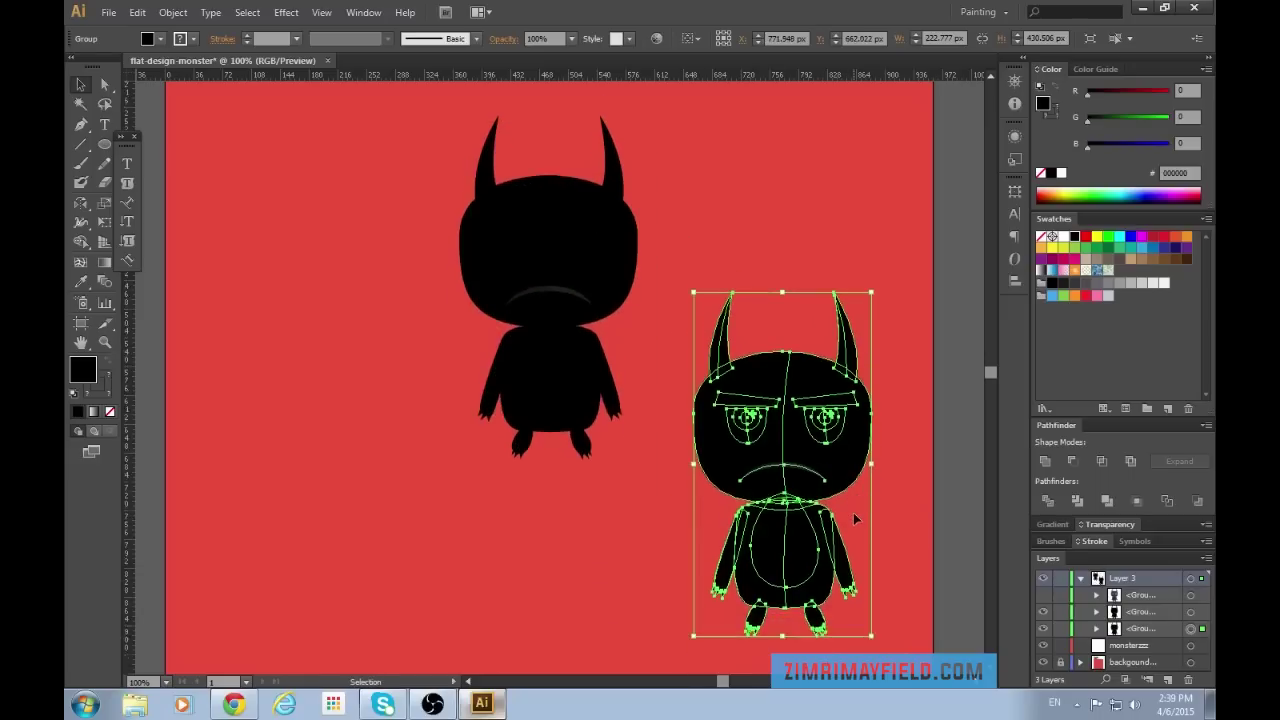
key("ctrl+minus")
key("v")
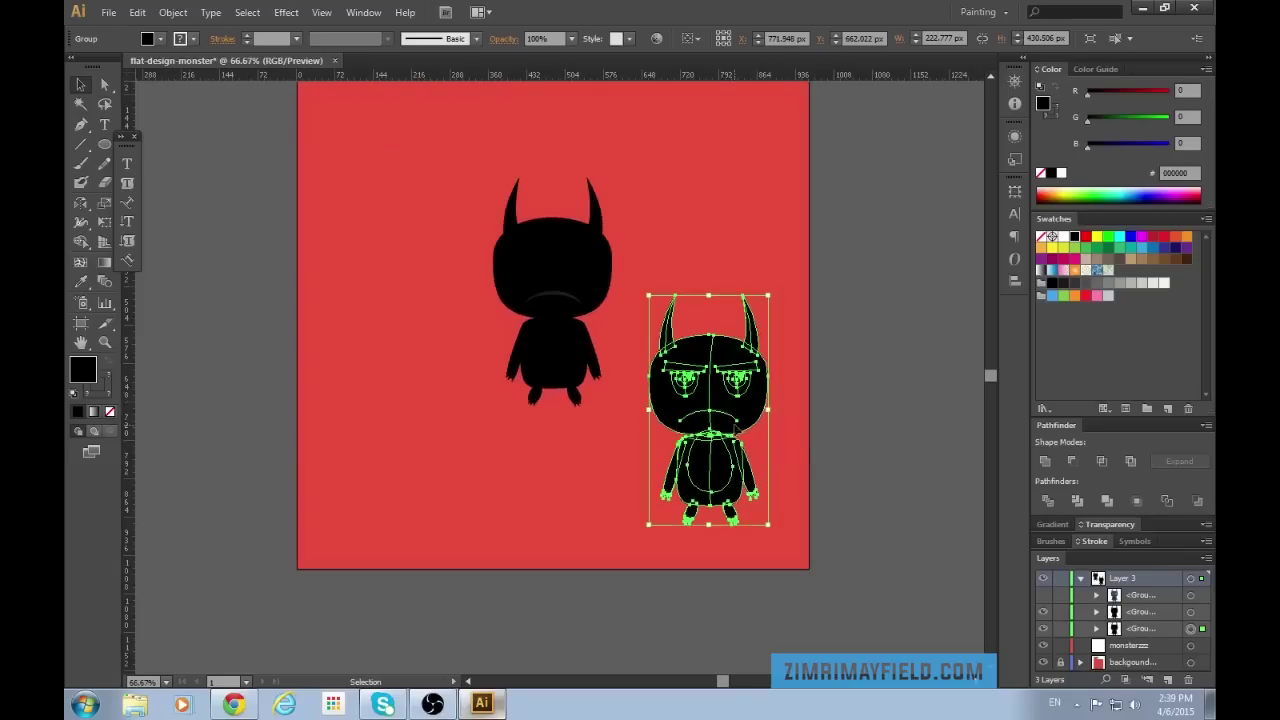
left_click_drag(745, 416, 775, 441)
left_click(855, 479)
Move the rearmost black duplicate completely off the artboard, diagonally beyond its lower-right corner.
scroll(875, 548, "up", 2)
key("a")
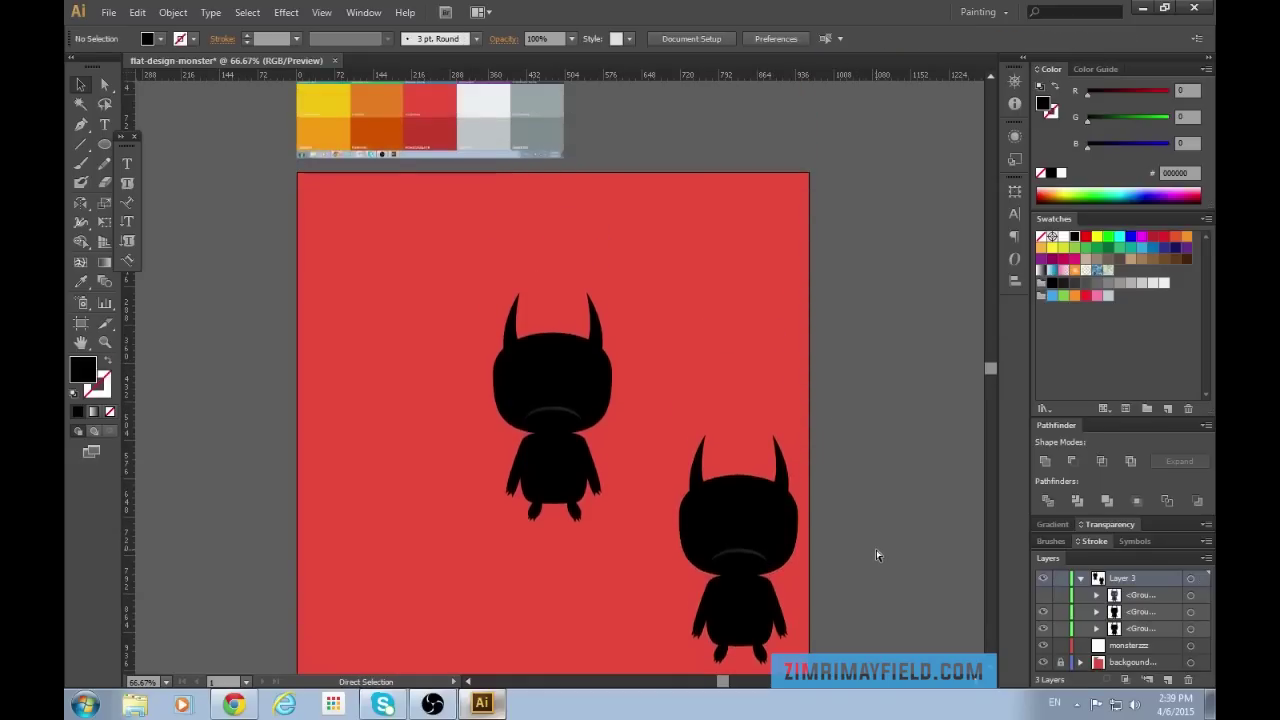
key("v")
scroll(875, 548, "down", 3)
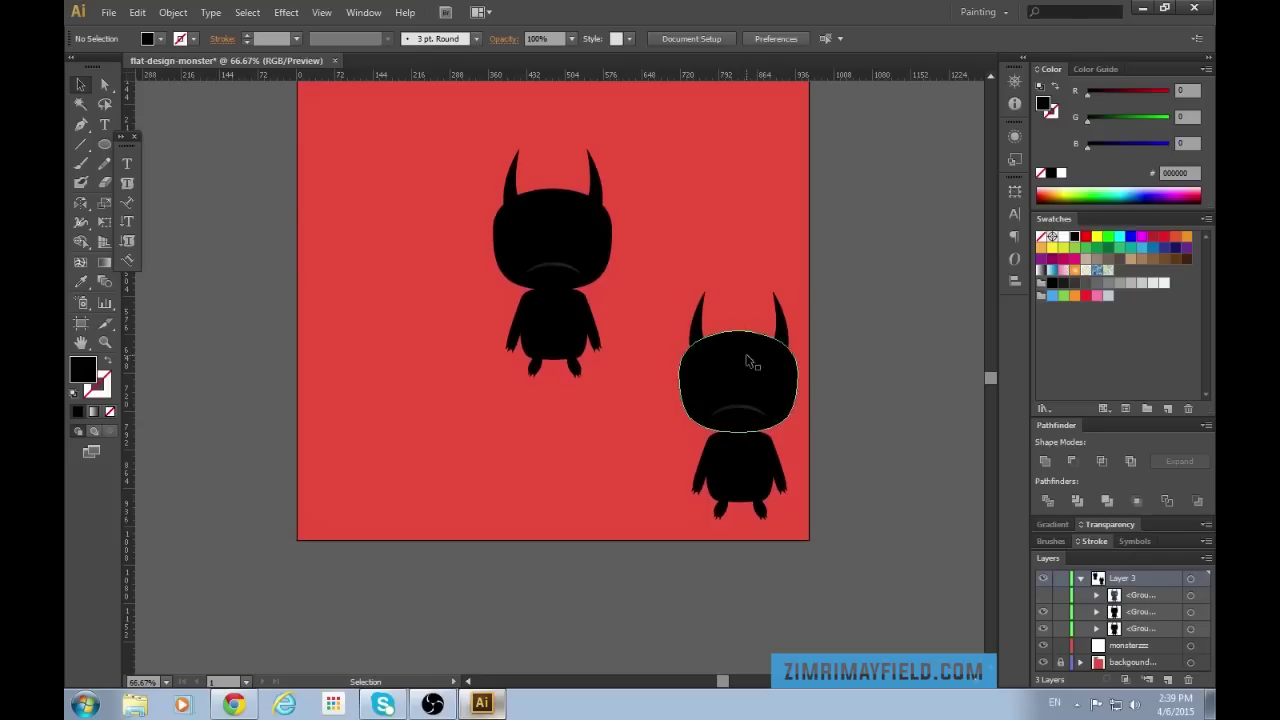
left_click(749, 362)
left_click_drag(759, 399, 913, 513)
left_click(874, 308)
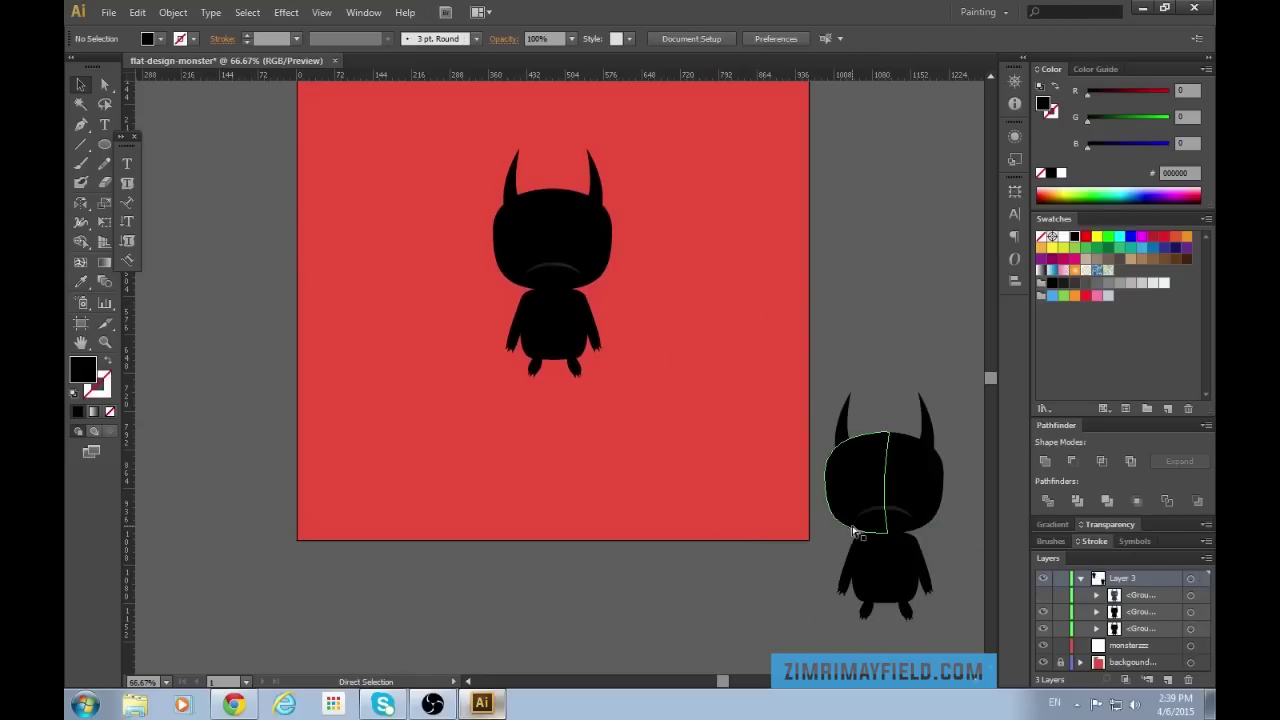
Nudge the black duplicate beyond the artboard's lower-right corner about 4 px left, then deselect it.
key("ctrl+minus")
key("ctrl+plus")
key("ctrl+minus")
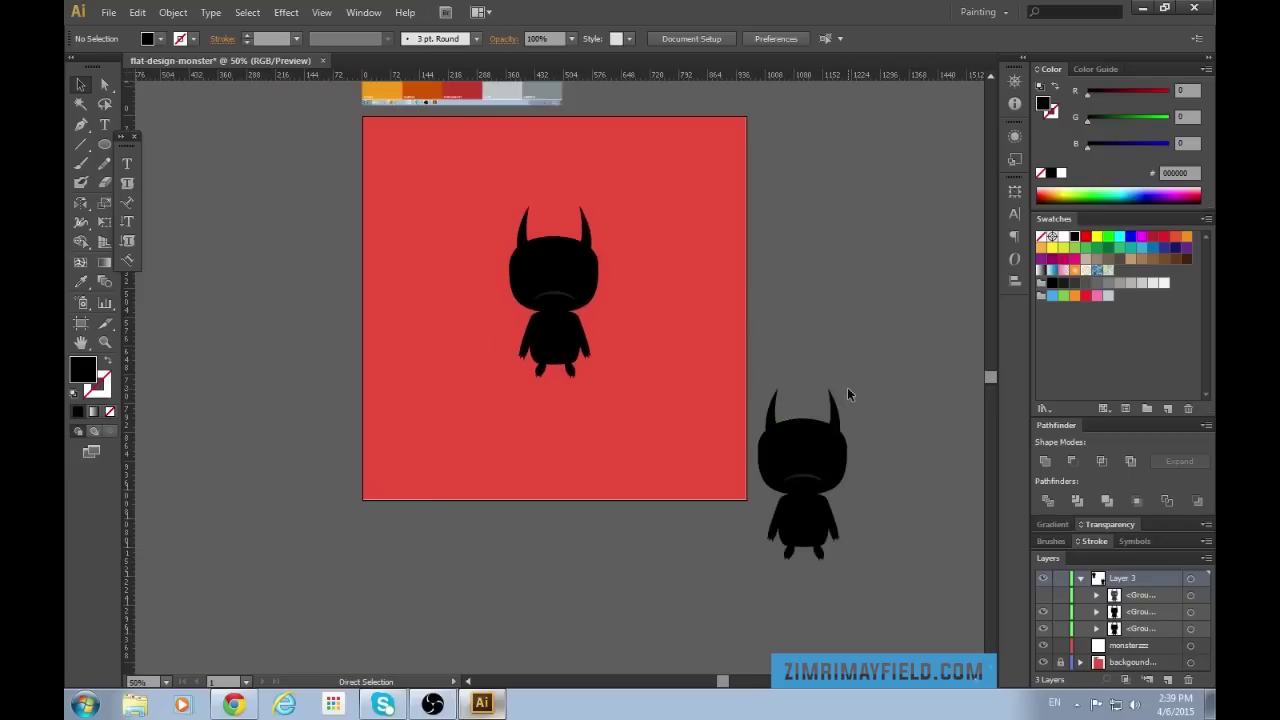
key("ctrl+plus")
key("ctrl+minus")
left_click(817, 456)
mouse_move(830, 474)
left_mouse_down()
mouse_move(783, 452)
mouse_move(828, 476)
left_mouse_up()
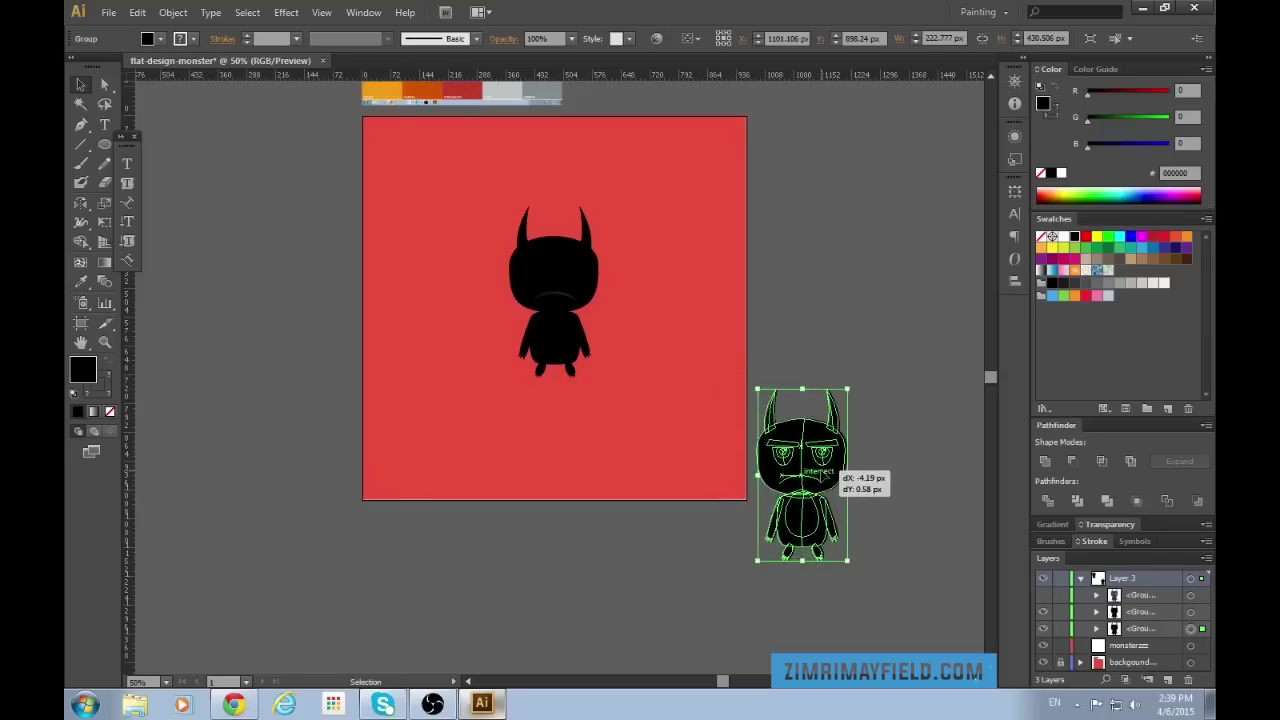
left_click(609, 256)
Set the opacity of the off-artboard black duplicate to 0%.
key("ctrl+plus")
key("ctrl+minus")
key("ctrl+plus")
key("ctrl+minus")
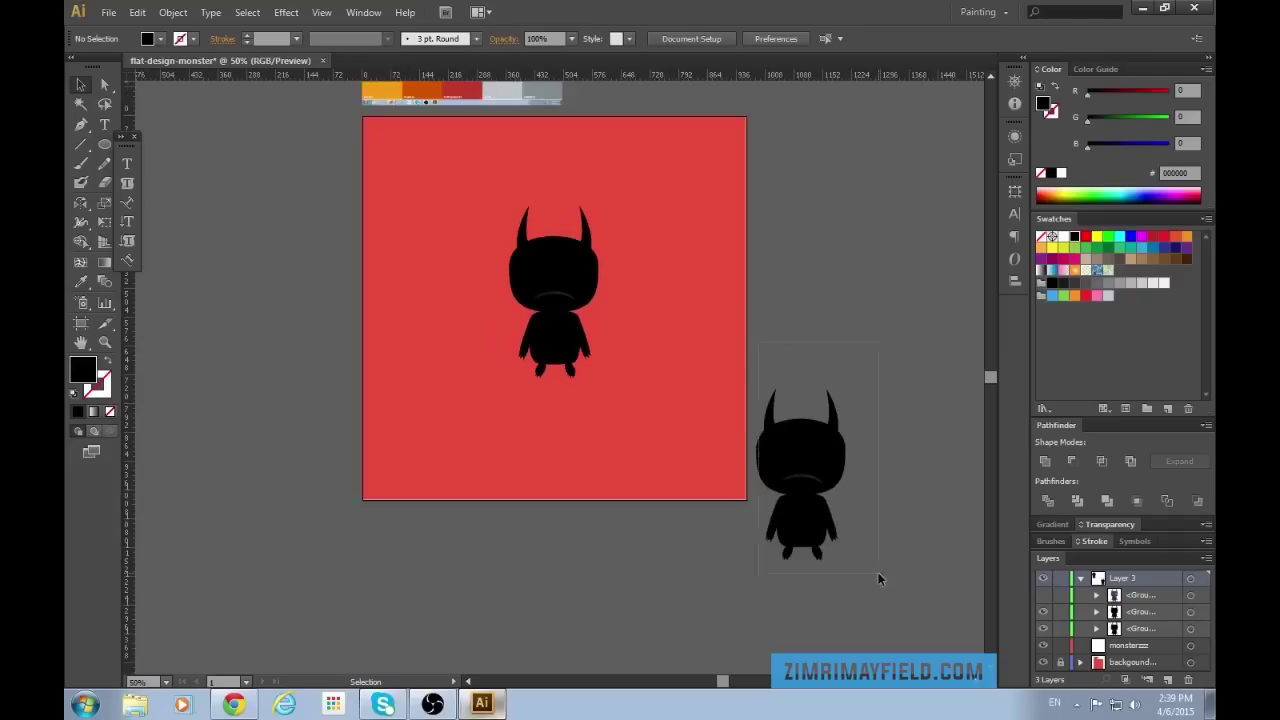
left_click_drag(877, 578, 838, 472)
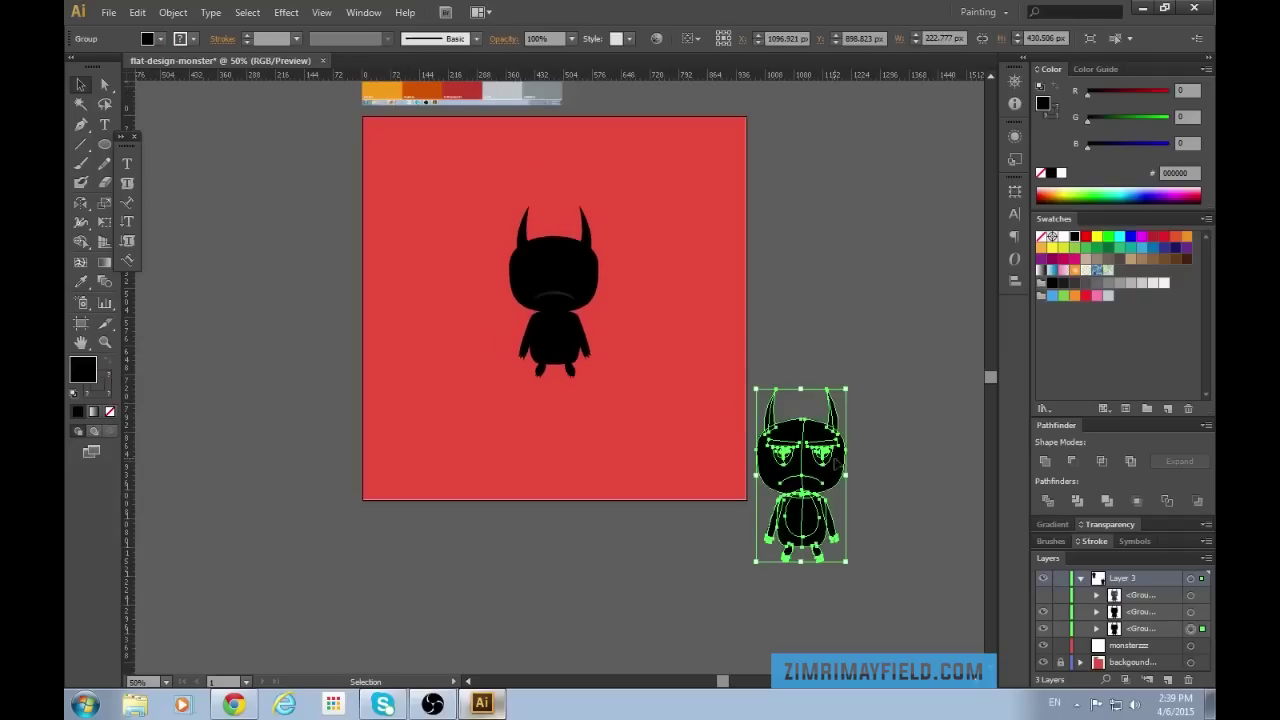
left_click(1110, 524)
left_click(1205, 546)
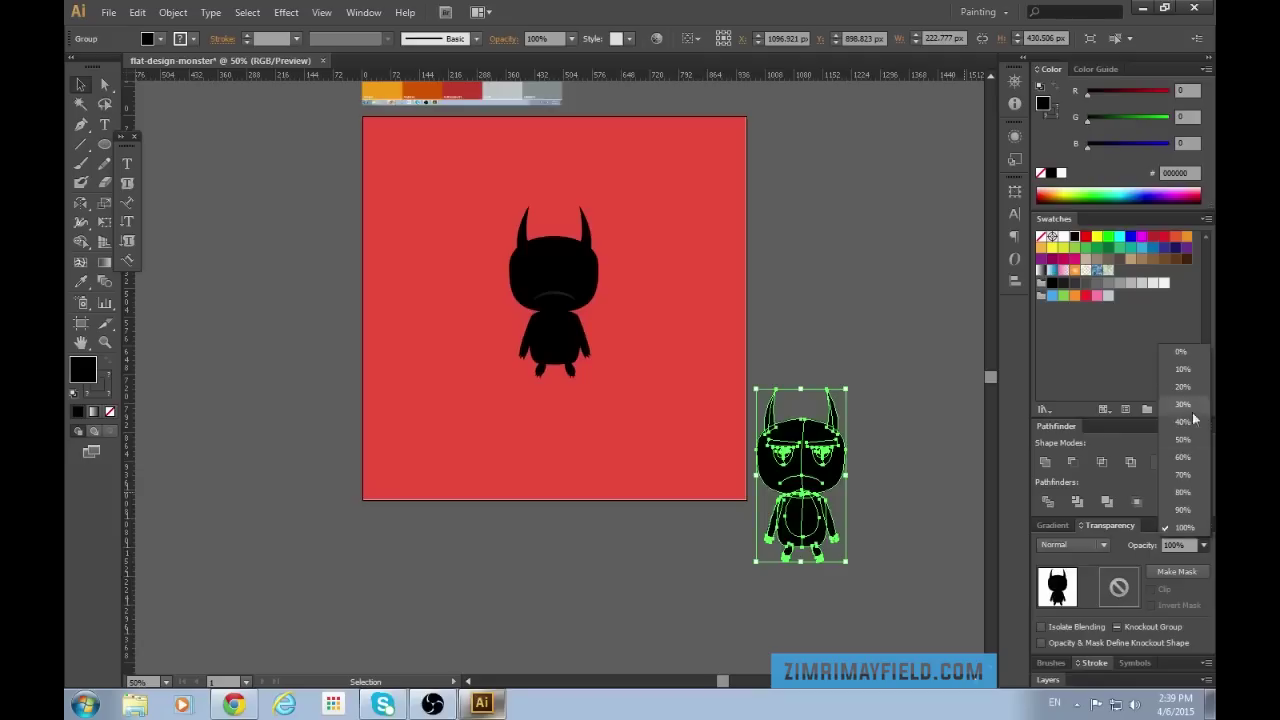
left_click(1187, 348)
left_click(869, 368)
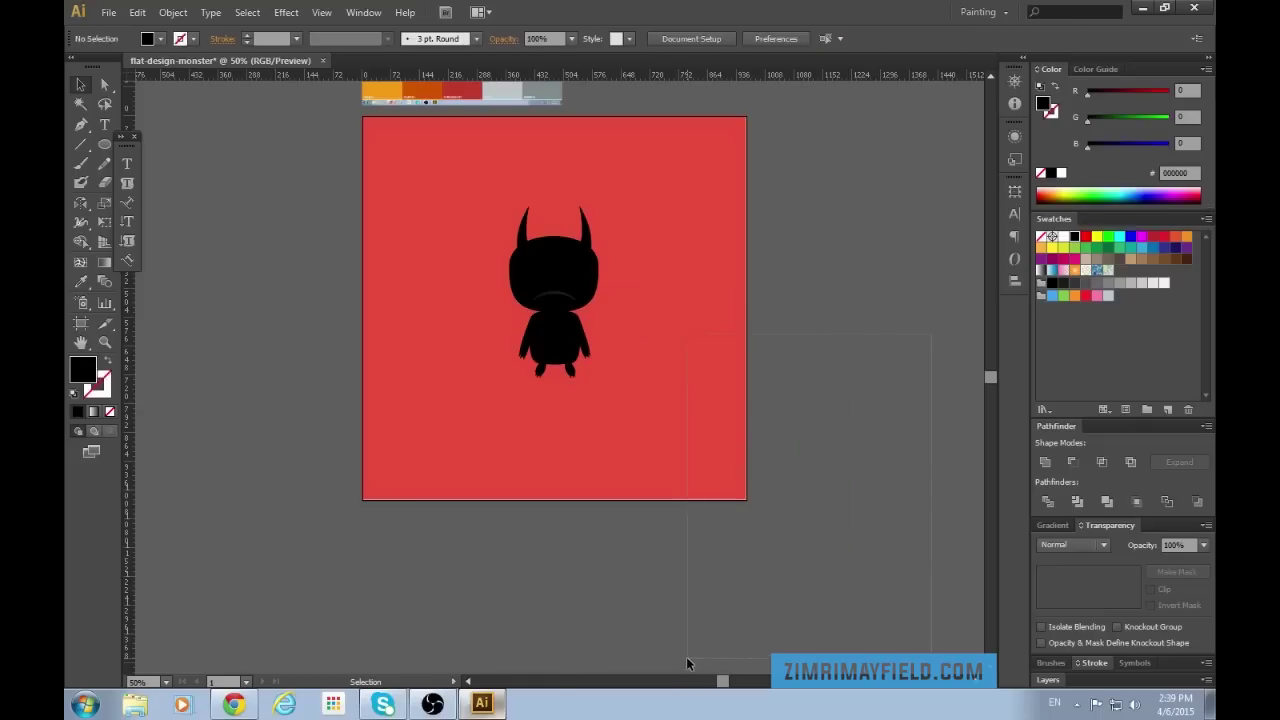
Select both the transparent and the black duplicate and set the blend options to a Specified Distance of 1 px.
left_click_drag(687, 658, 688, 657)
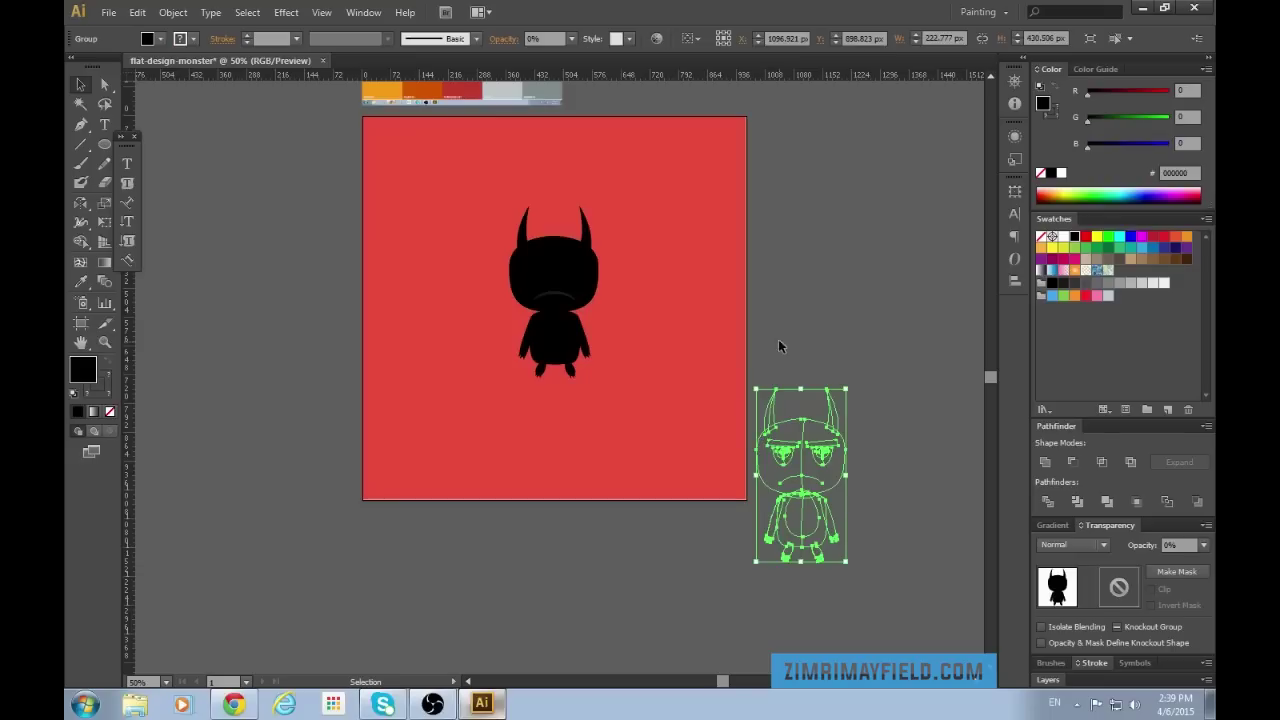
left_click(596, 298, "shift")
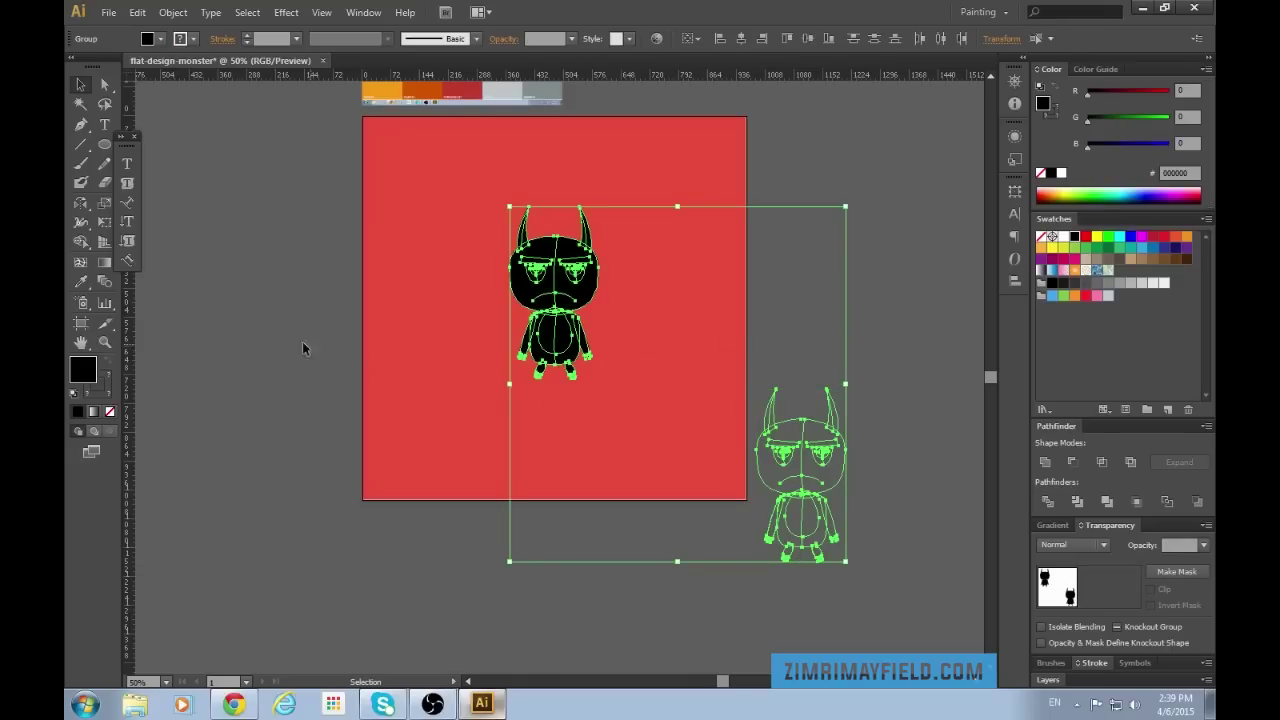
left_click(108, 287)
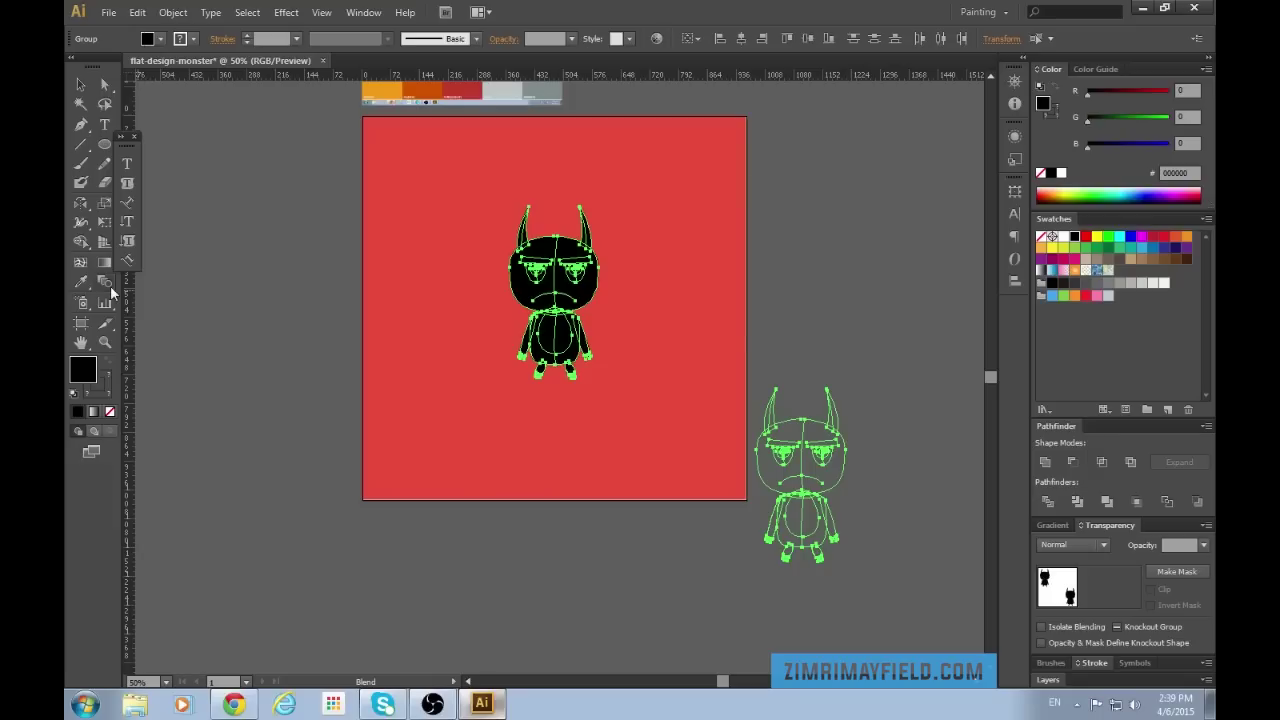
double_click(108, 289)
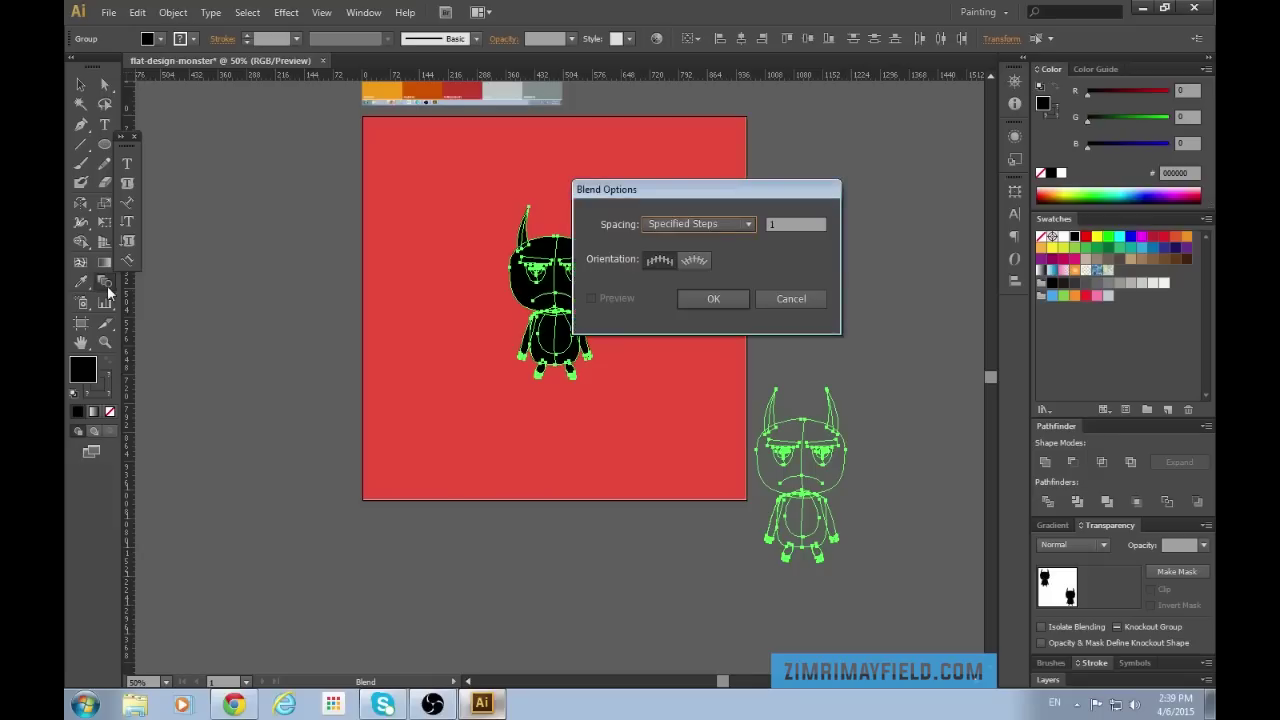
left_click(747, 226)
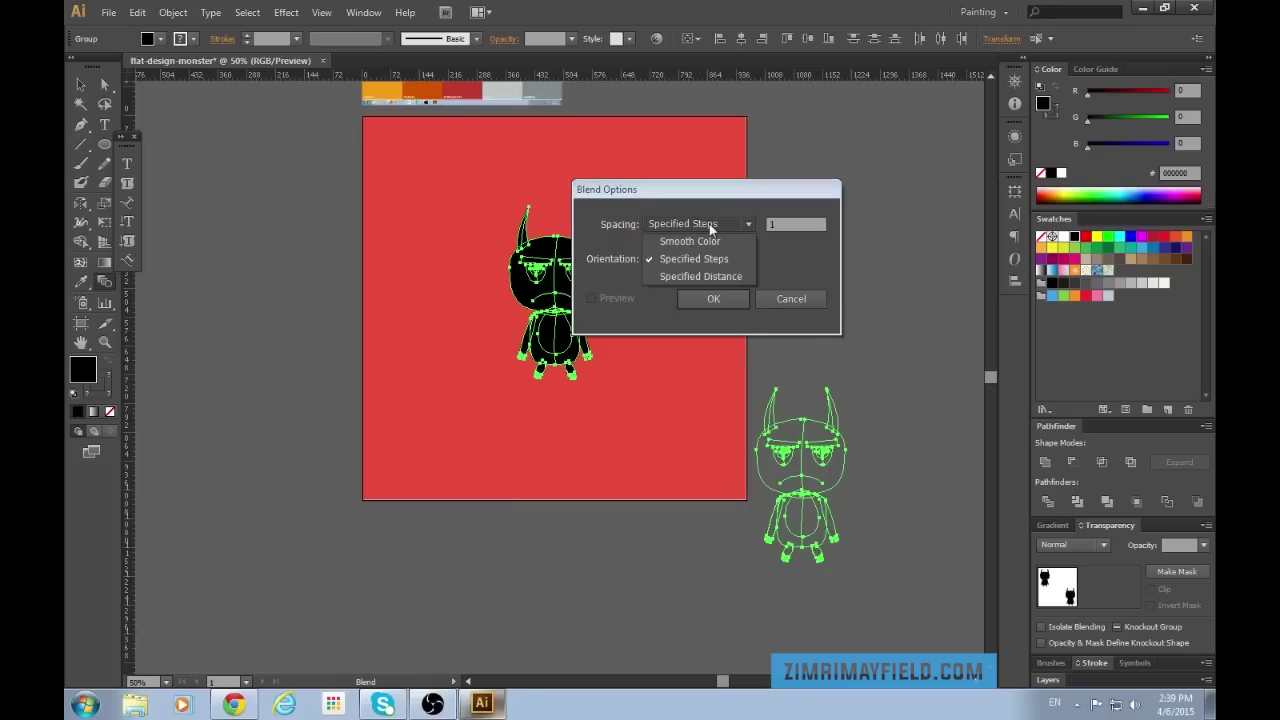
left_click(716, 277)
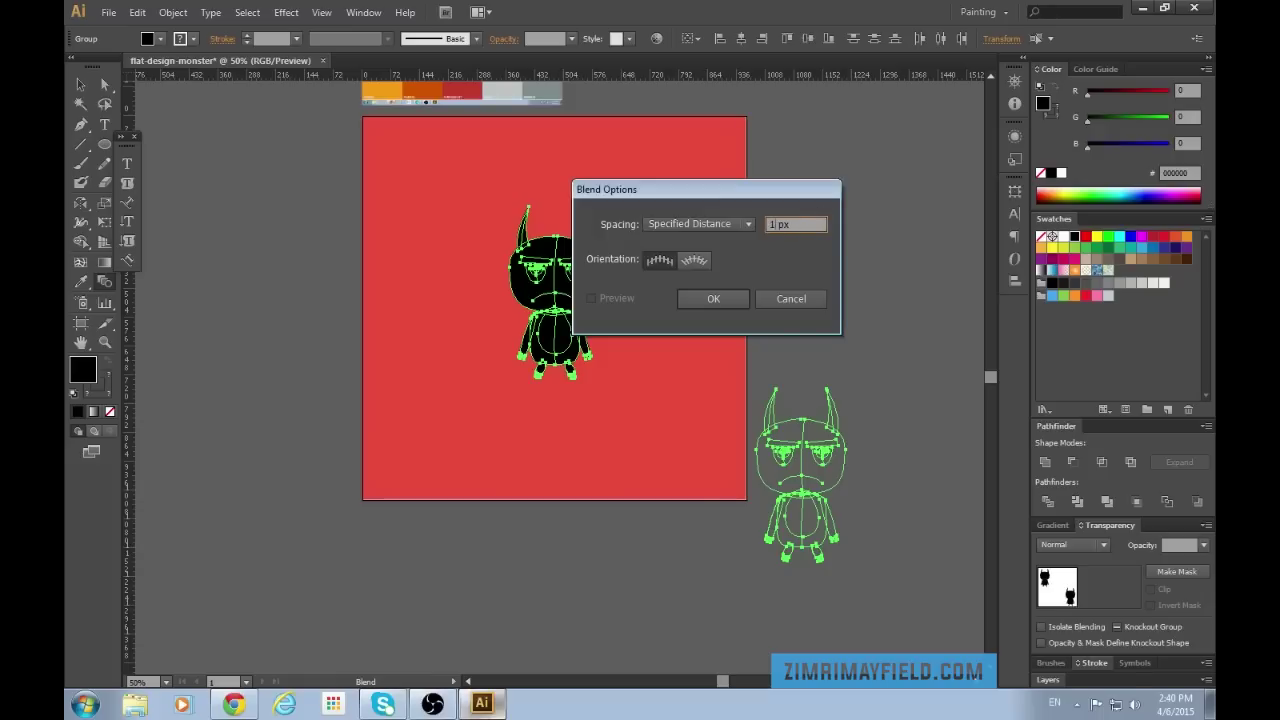
left_click(741, 301)
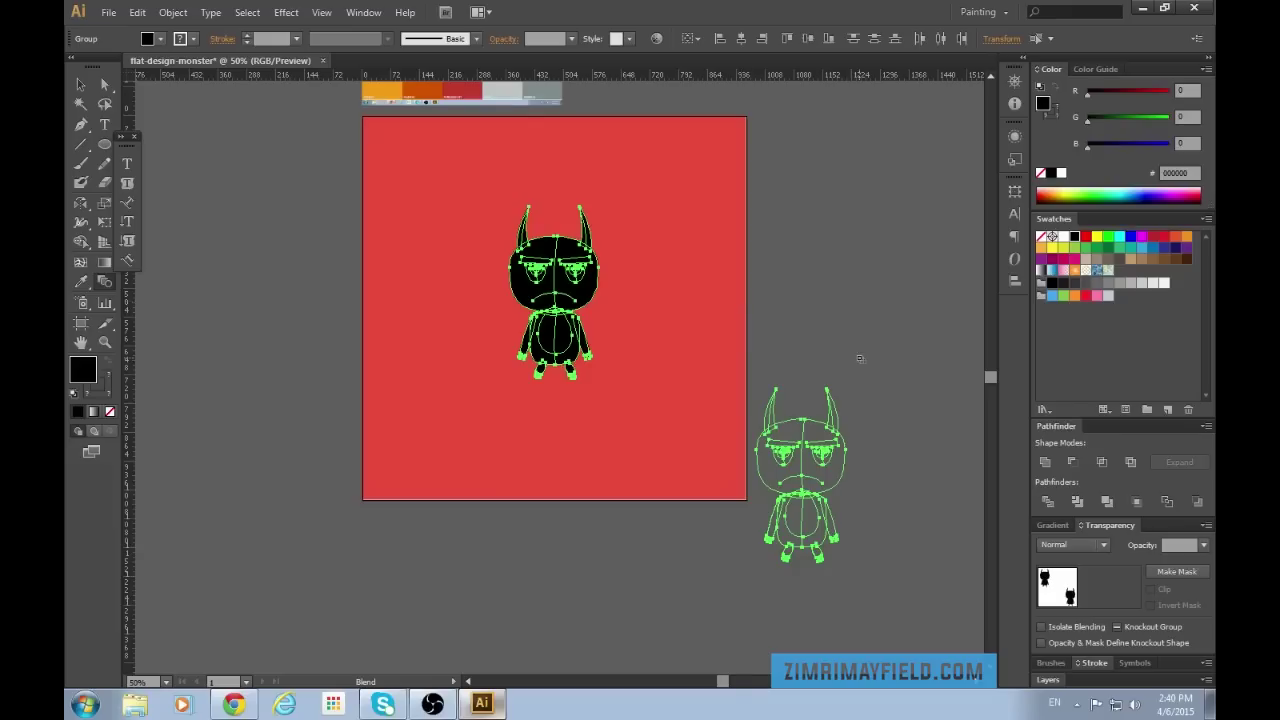
Make a blend between the black duplicate on the artboard and the transparent duplicate beyond its corner.
key("v")
key("w")
left_click(174, 13)
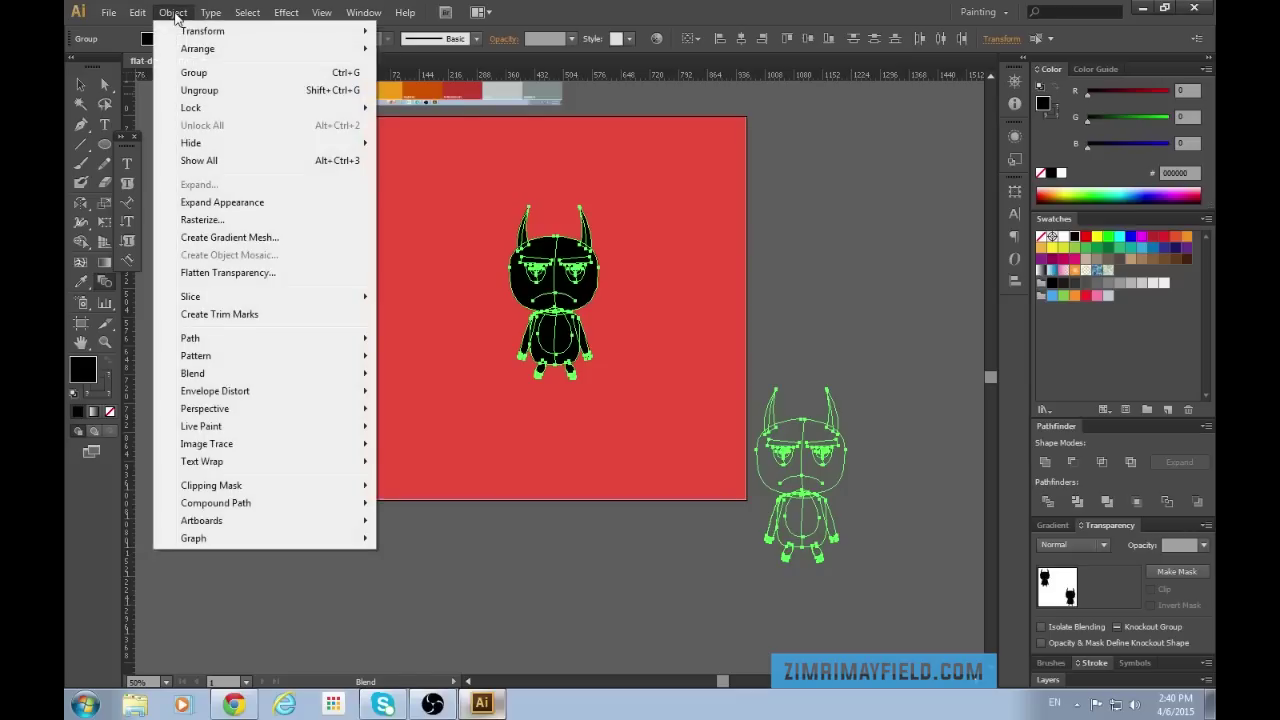
mouse_move(197, 374)
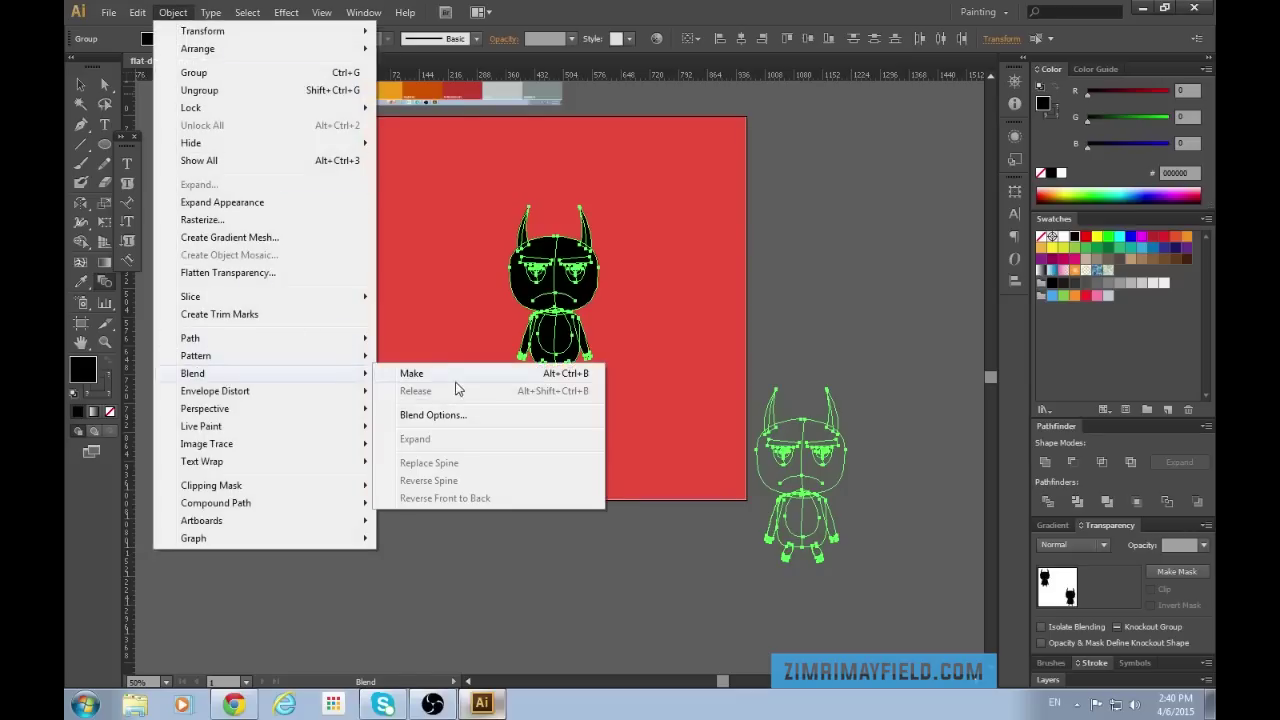
left_click(430, 366)
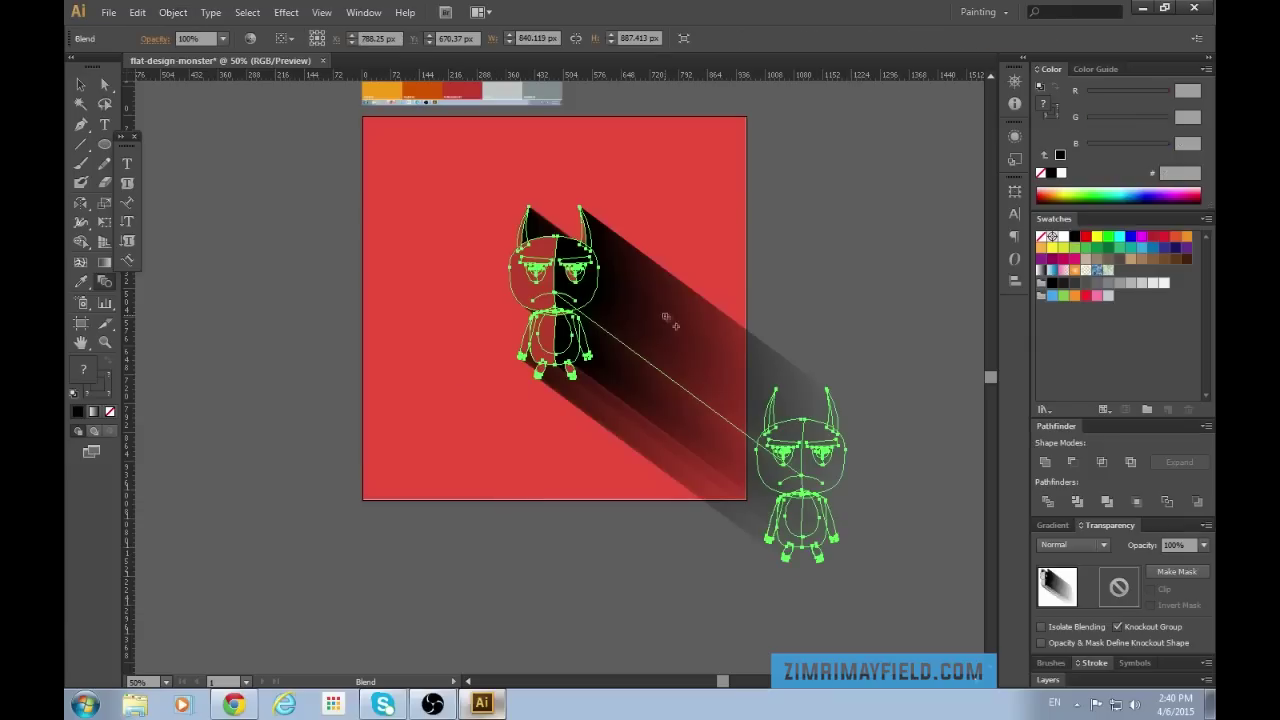
scroll(849, 483, "down", 2)
scroll(849, 483, "up", 1)
Set the opacity of the shadow blend to 25% and deselect it.
left_click(1205, 545)
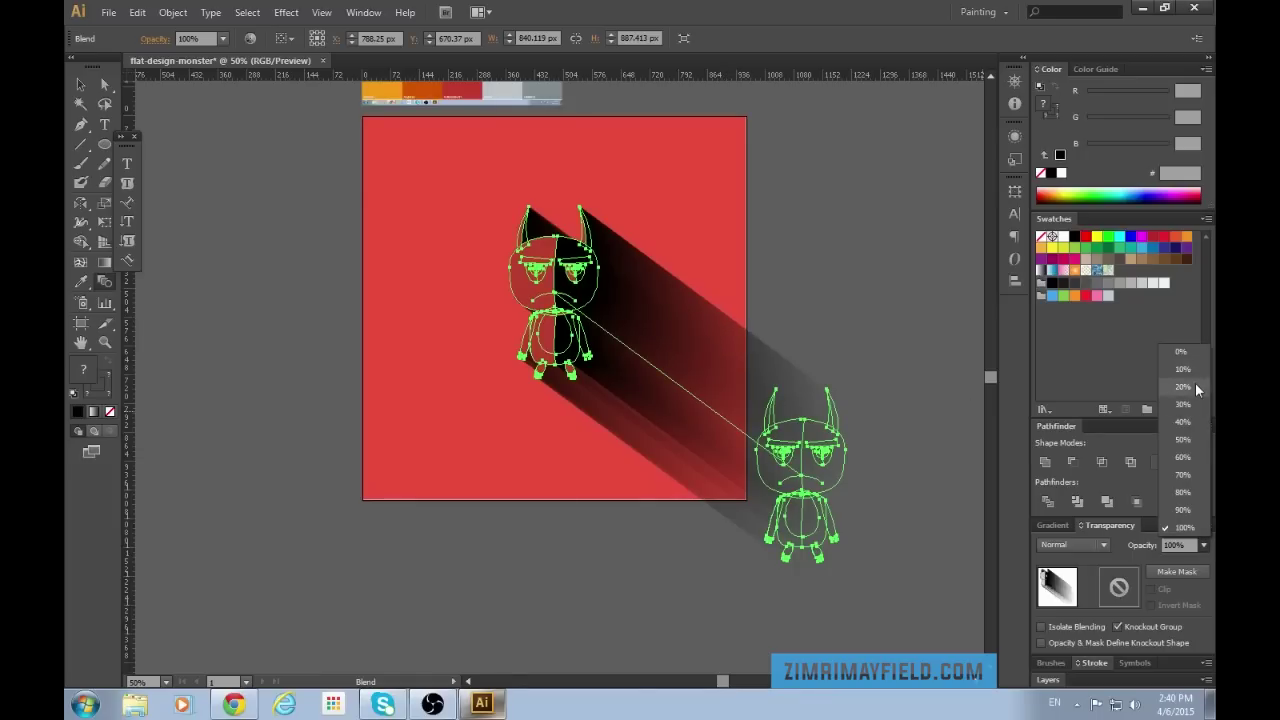
left_click(1178, 550)
double_click(1176, 545)
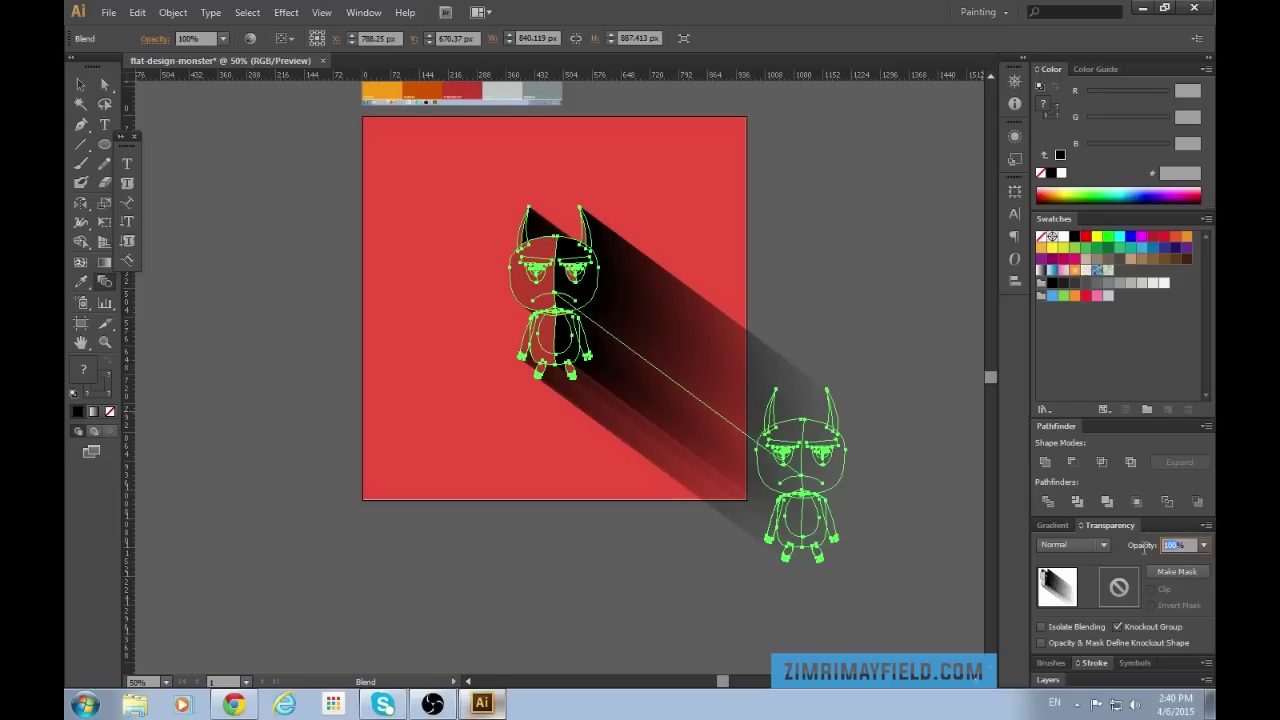
type("25")
key("Return")
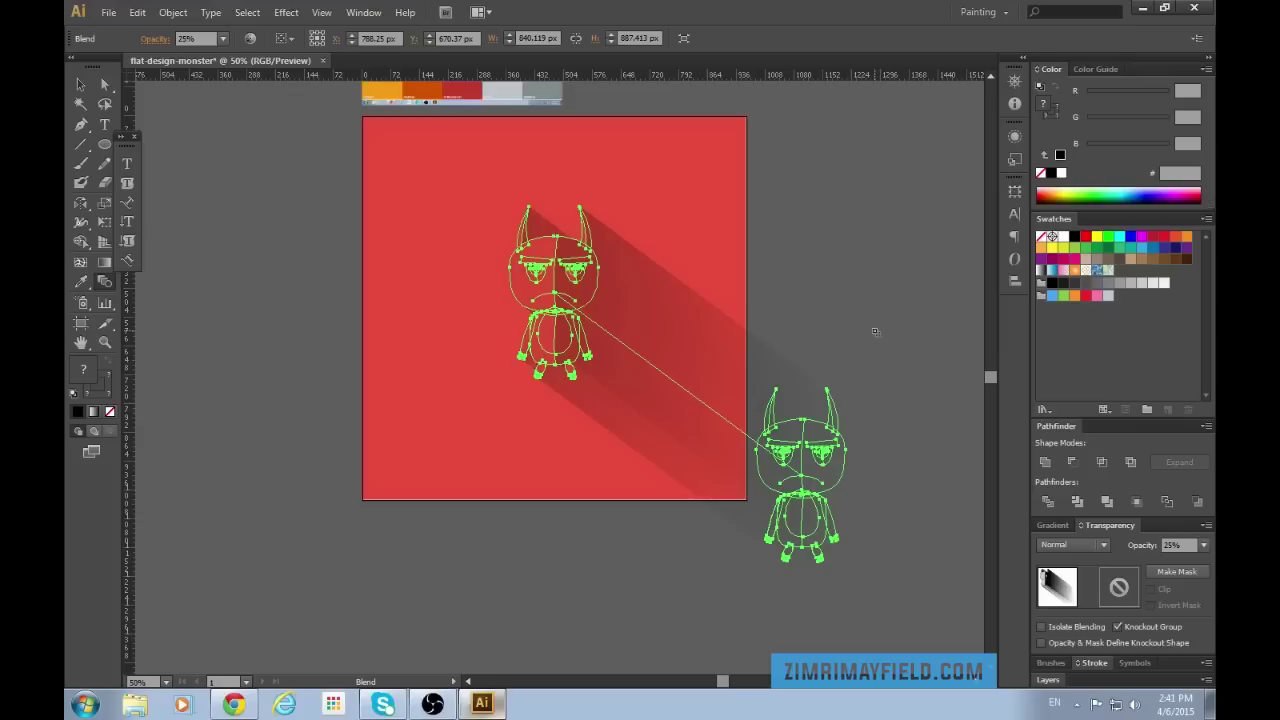
key("v")
left_click(890, 417)
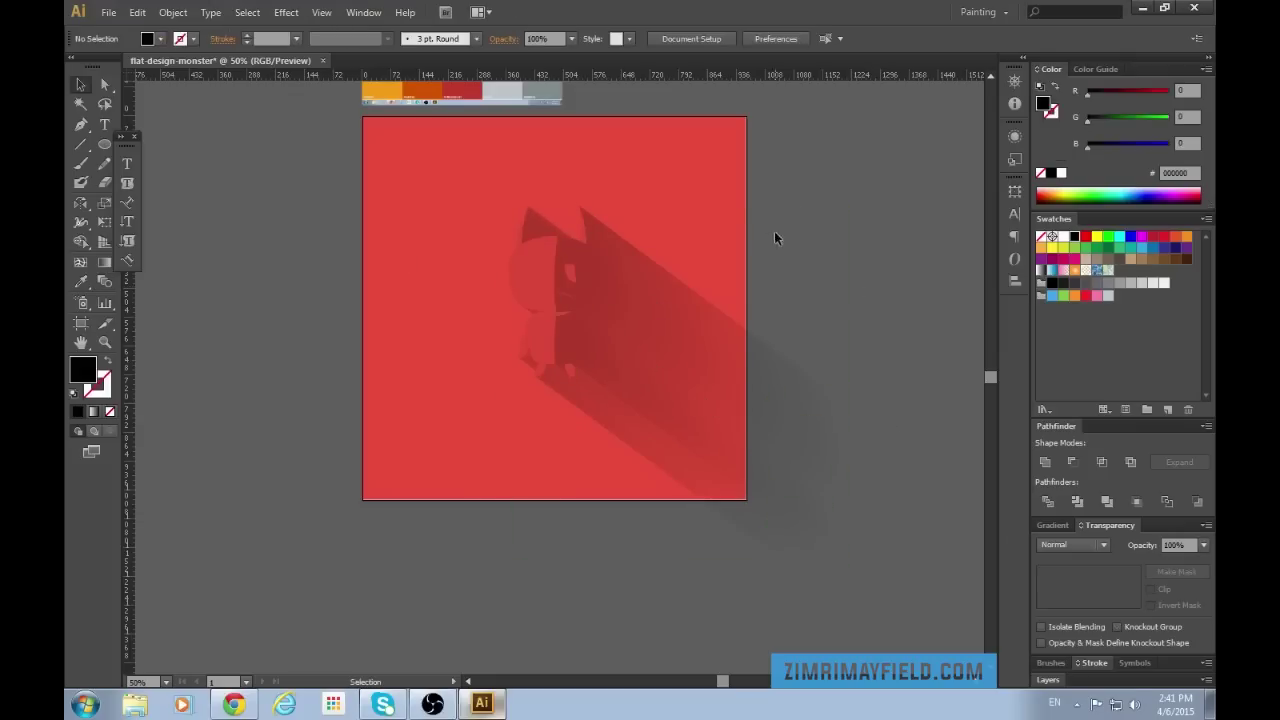
scroll(821, 219, "down", 2)
key("ctrl+equal")
key("ctrl+minus")
key("ctrl+z")
key("ctrl+z")
key("ctrl+z")
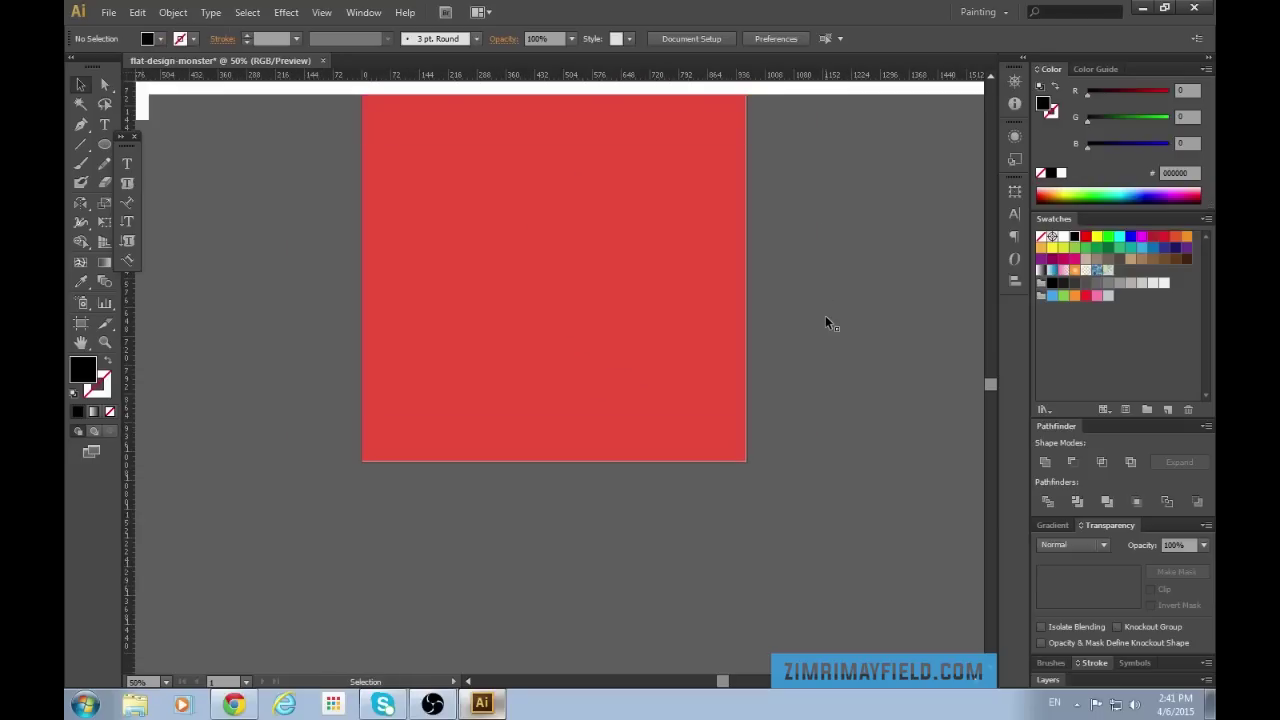
key("ctrl+z")
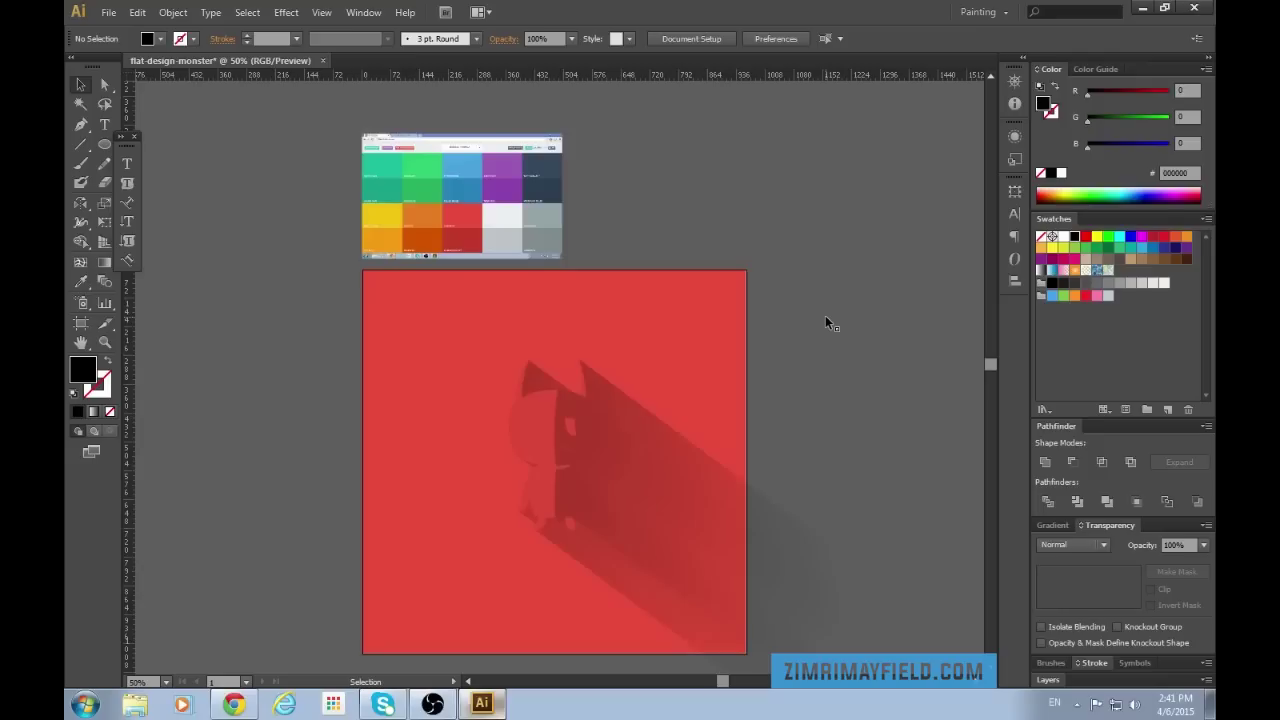
scroll(825, 357, "down", 3)
scroll(864, 357, "up", 1)
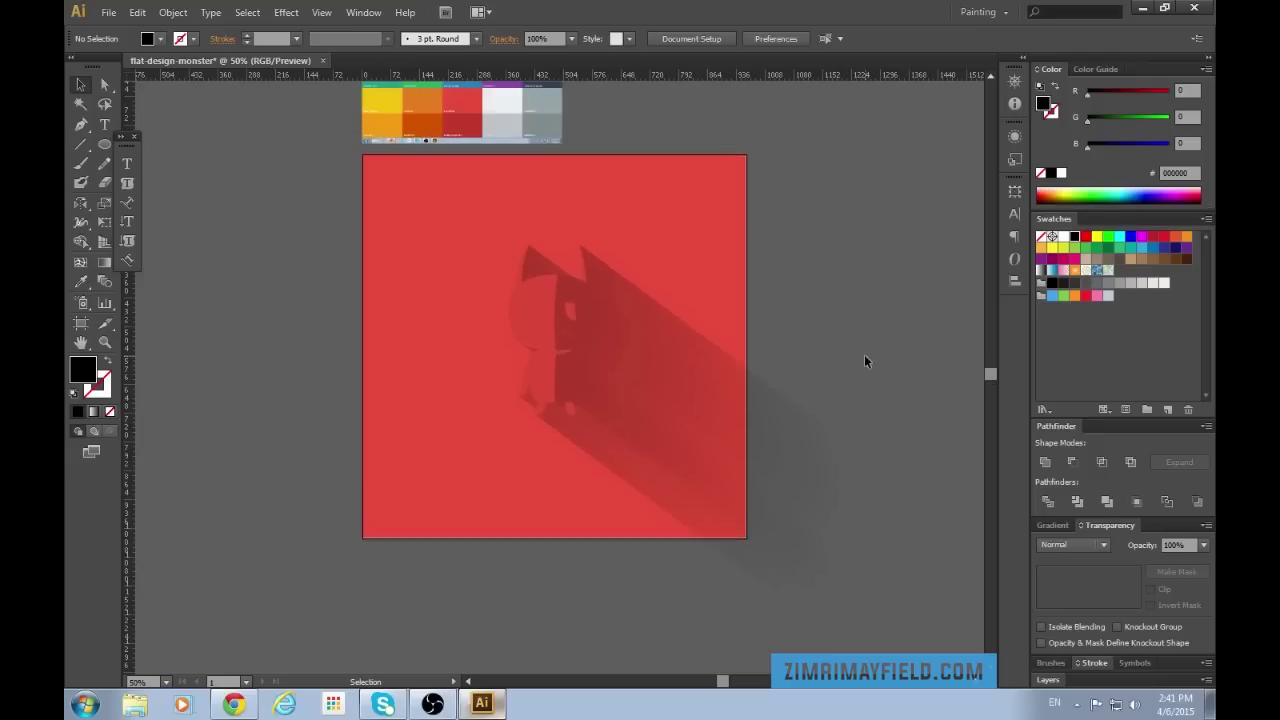
Show the hidden original monster group above the shadow blend in Layer 3.
left_click(1062, 681)
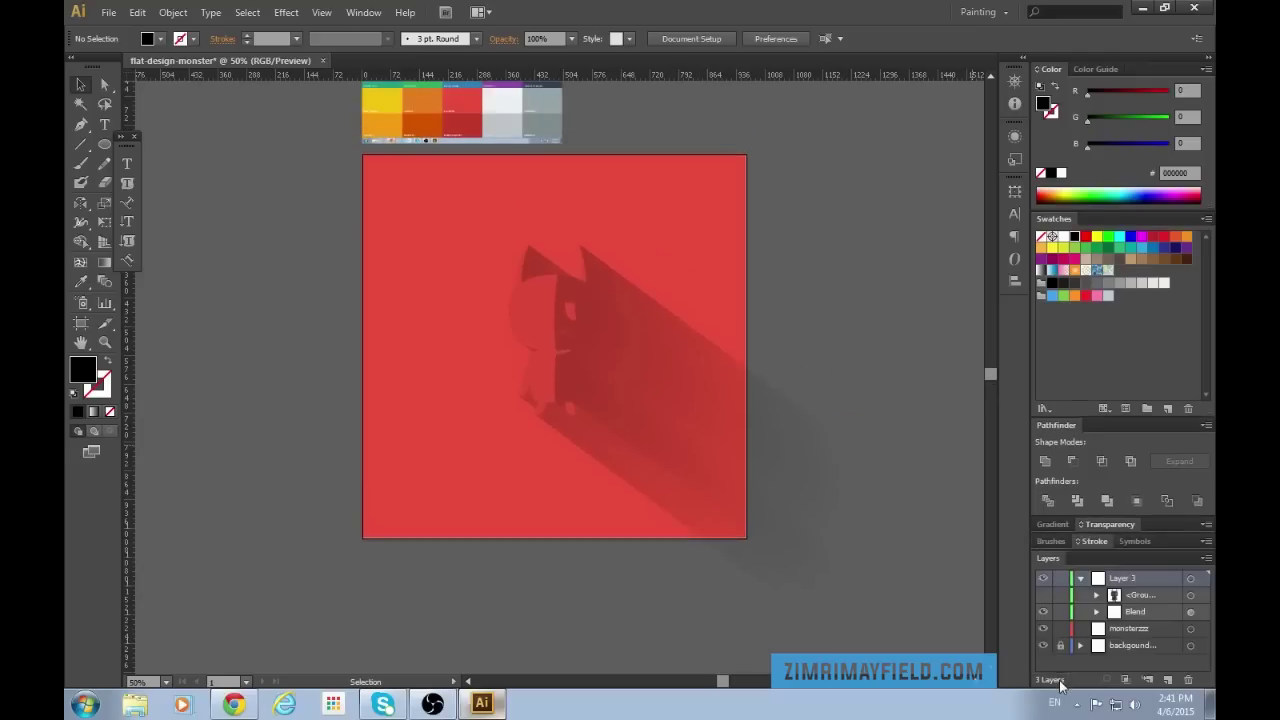
left_click(1043, 595)
left_click(607, 287)
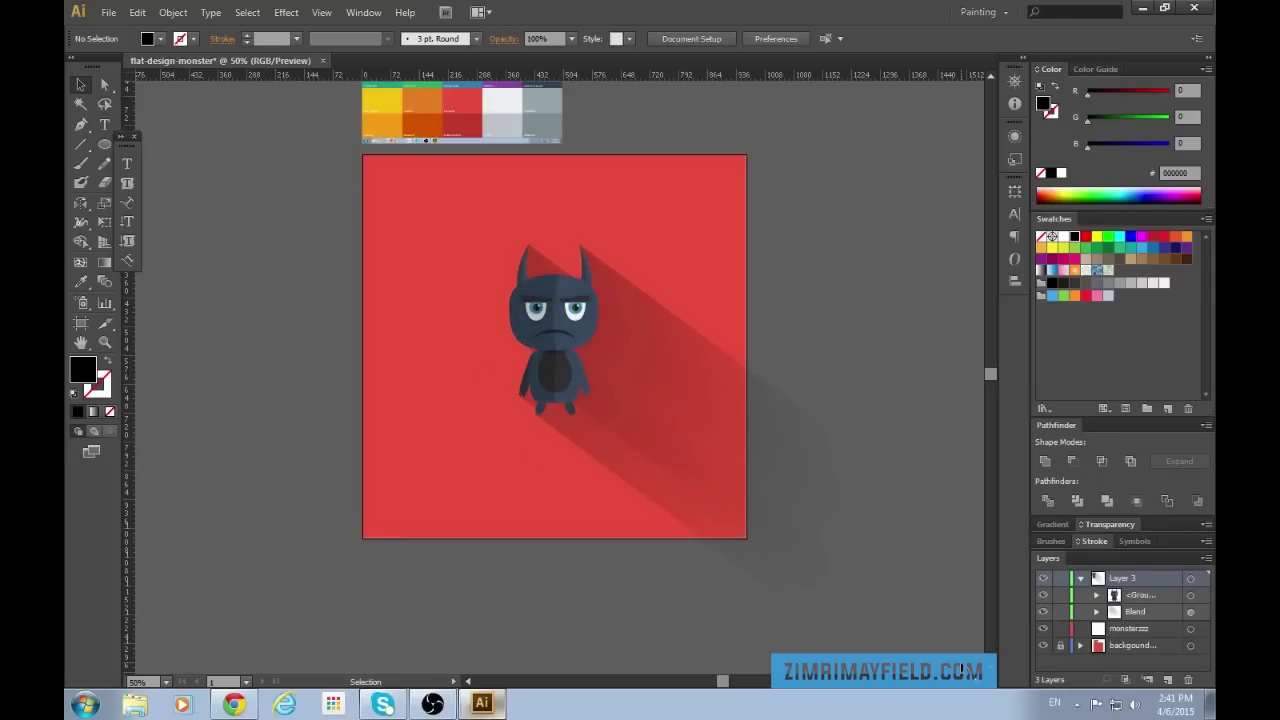
Change the shadow blend's blending mode to Multiply and deselect it.
left_click(721, 416)
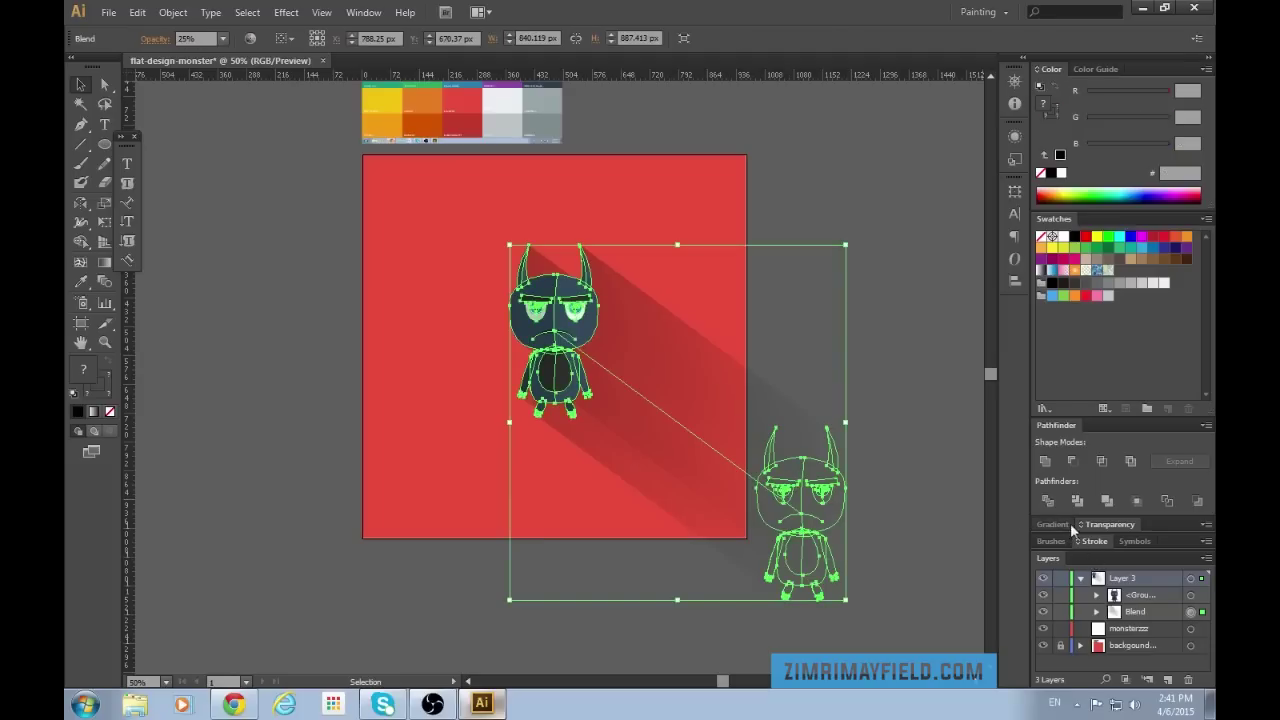
left_click(1095, 527)
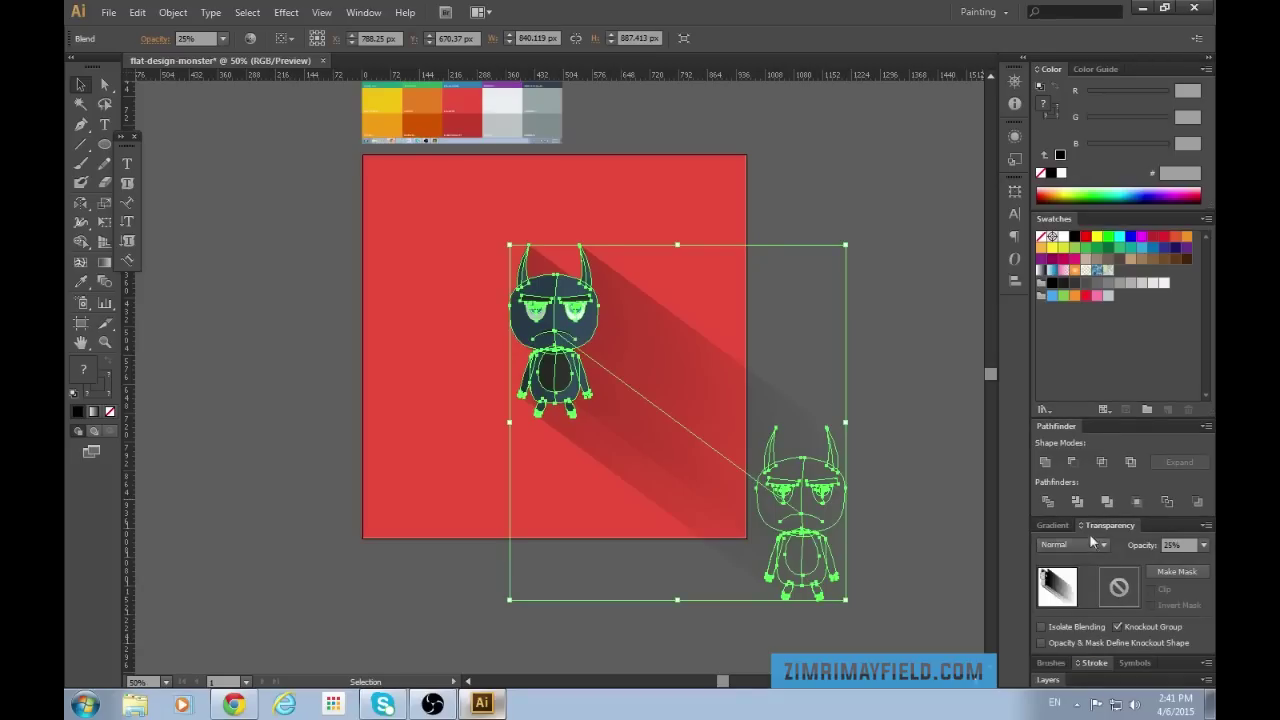
left_click(1104, 545)
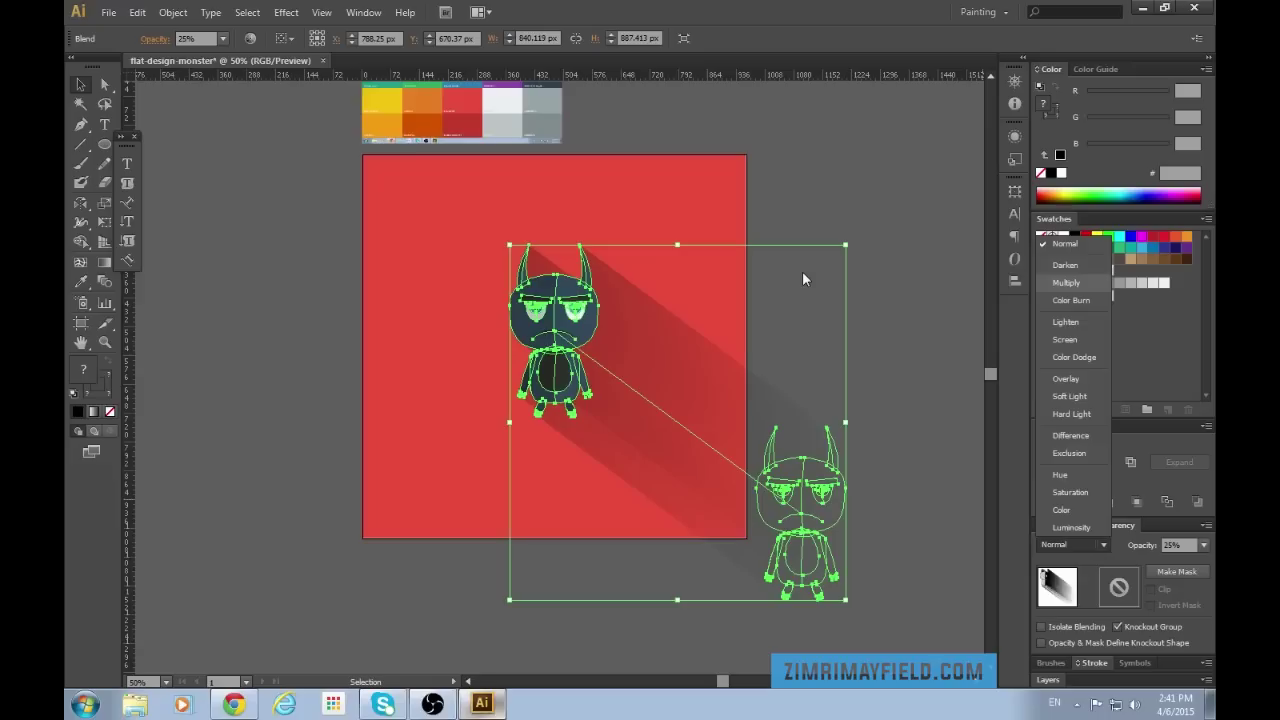
key("Return")
left_click(864, 295)
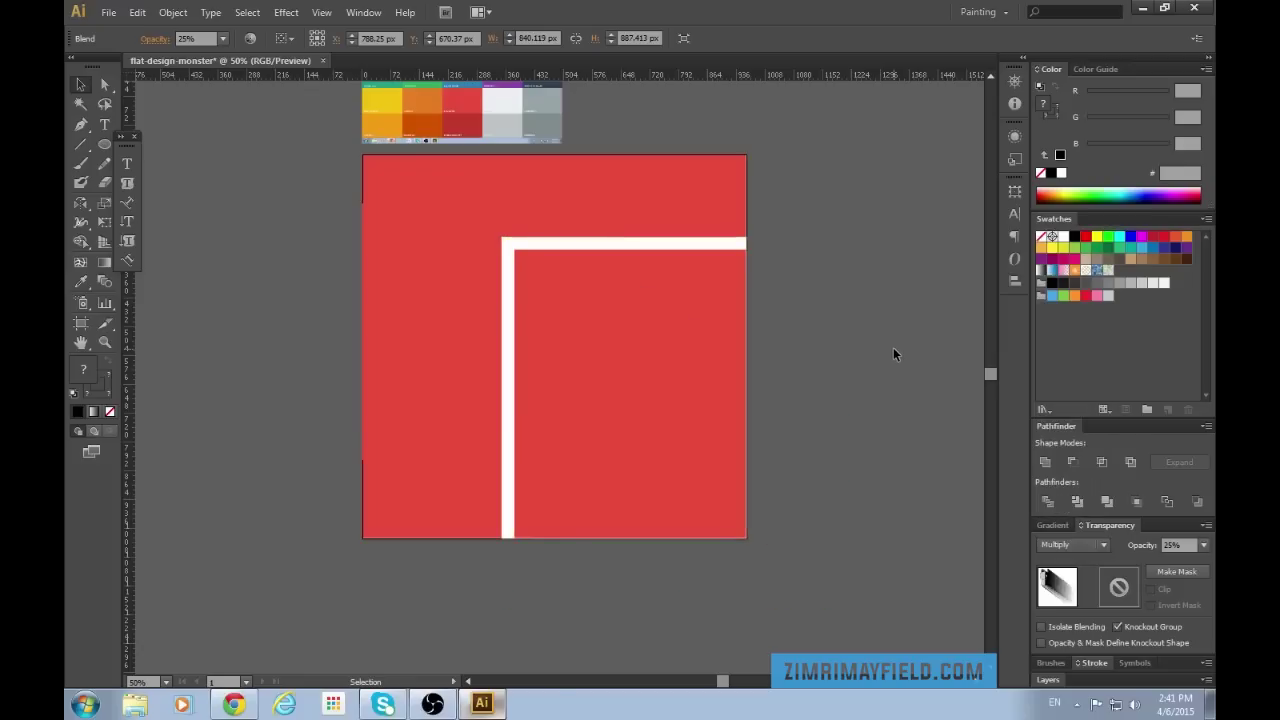
left_click(897, 418)
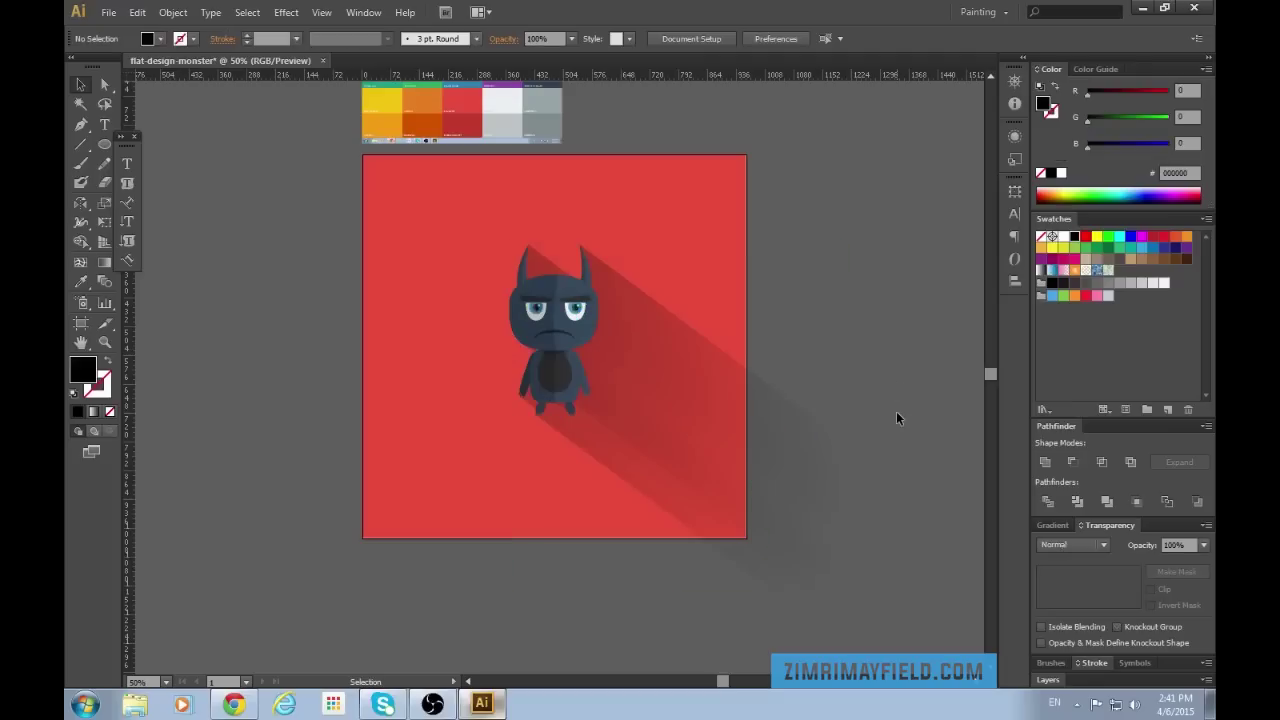
scroll(897, 414, "down", 1)
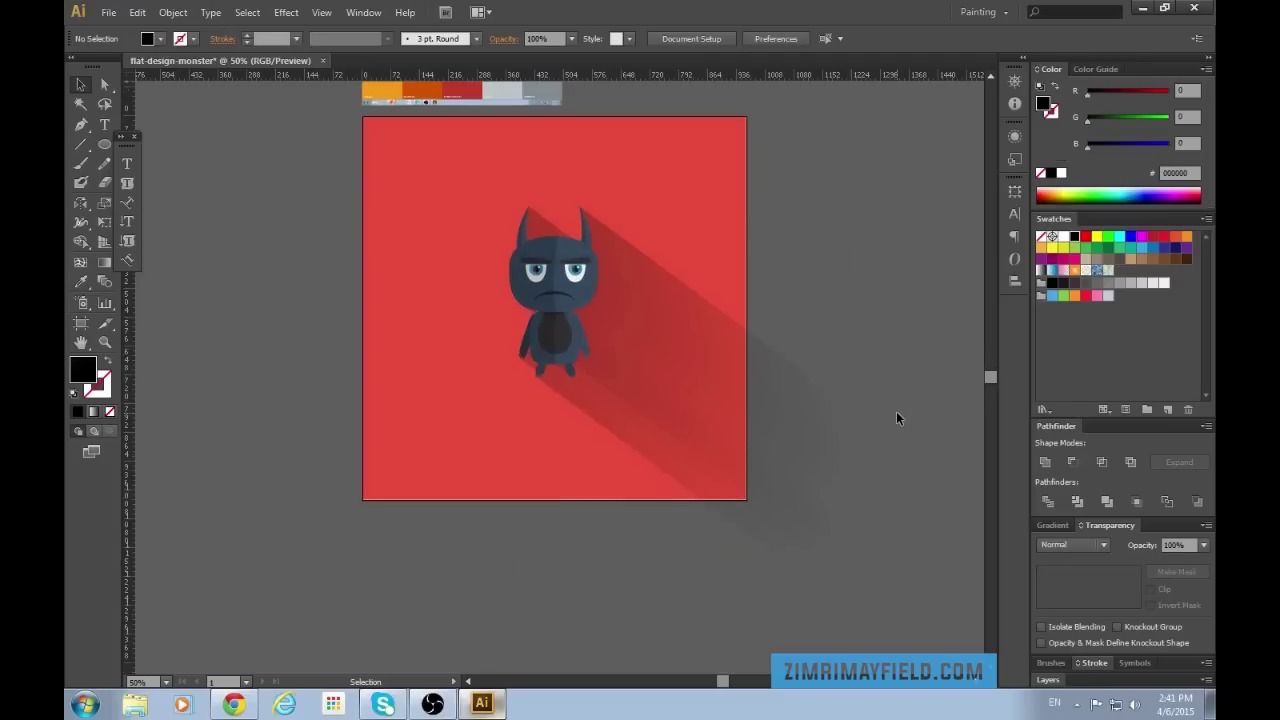
key("ctrl+plus")
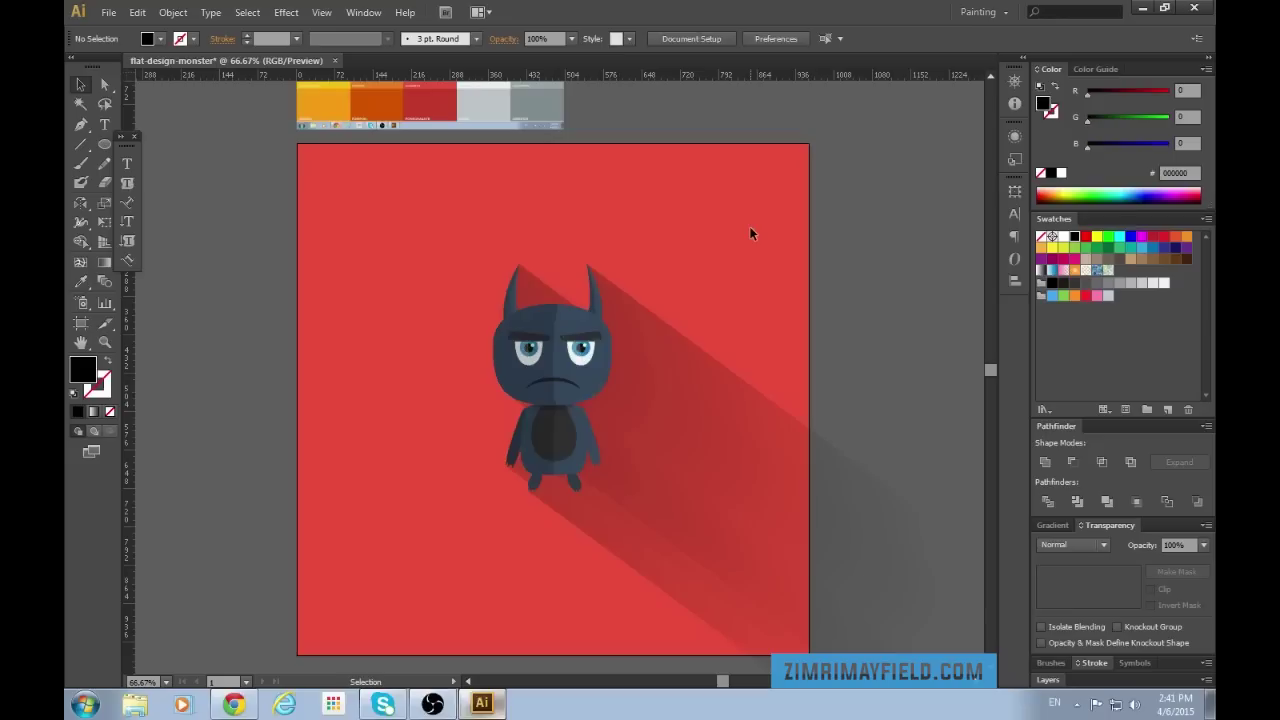
Unlock the background layer and select the red background square on the artboard.
left_click(1046, 680)
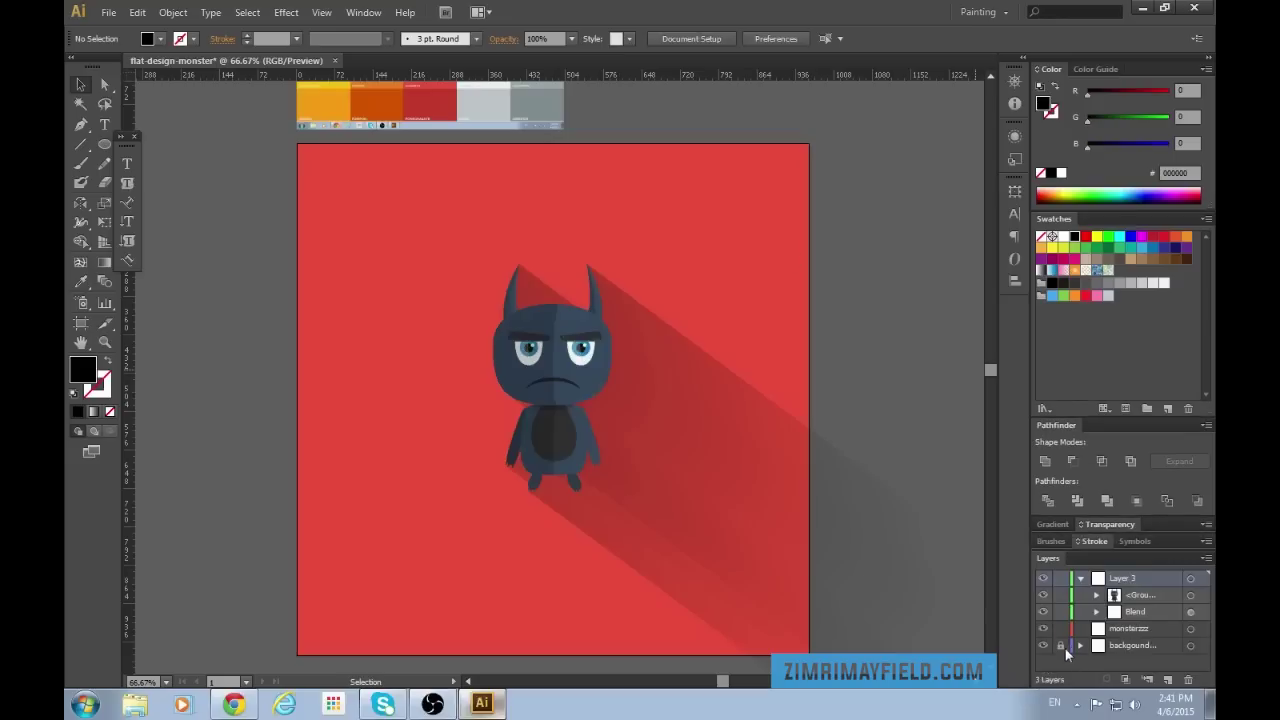
left_click(1060, 646)
left_click(686, 232)
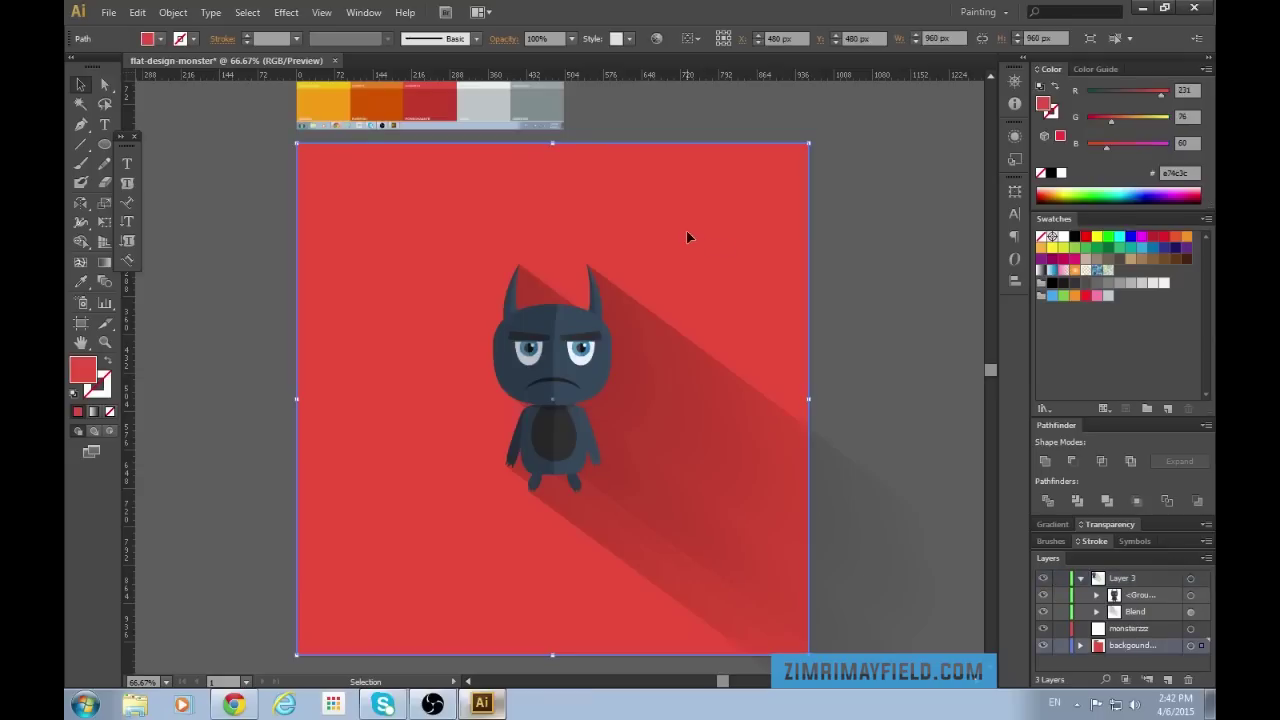
key("ctrl+c")
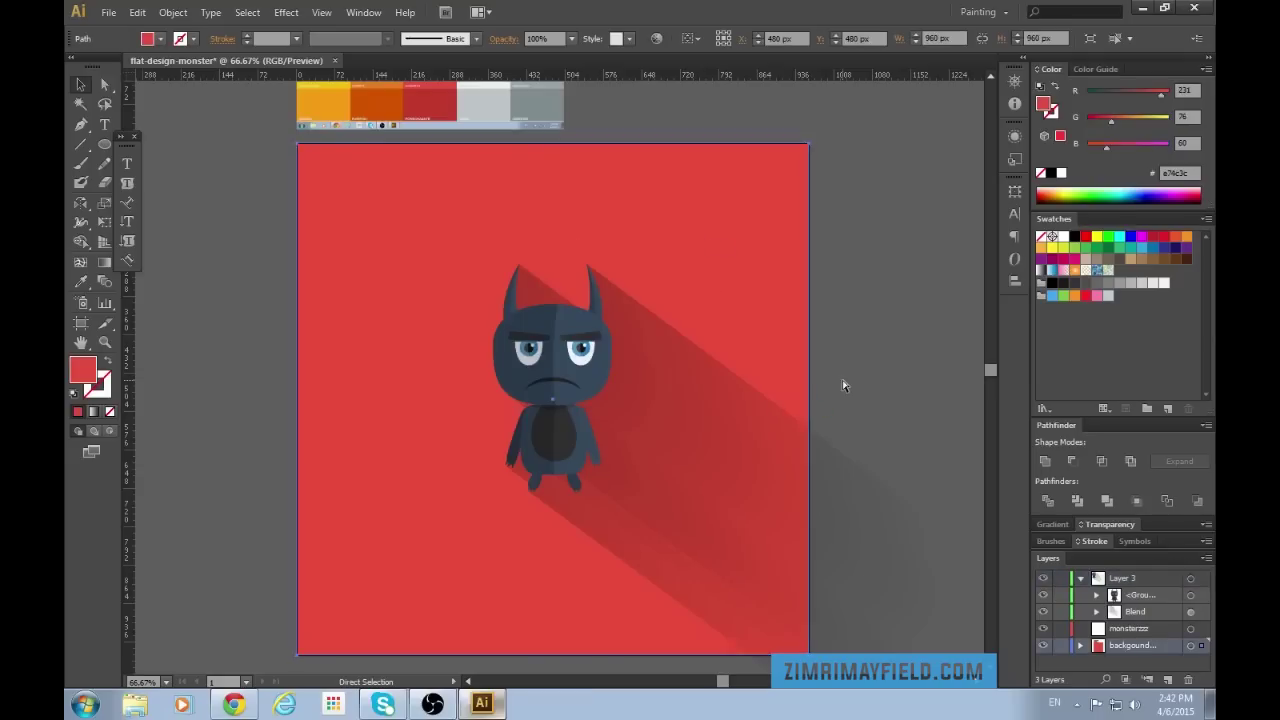
key("ctrl+f")
key("ctrl+v")
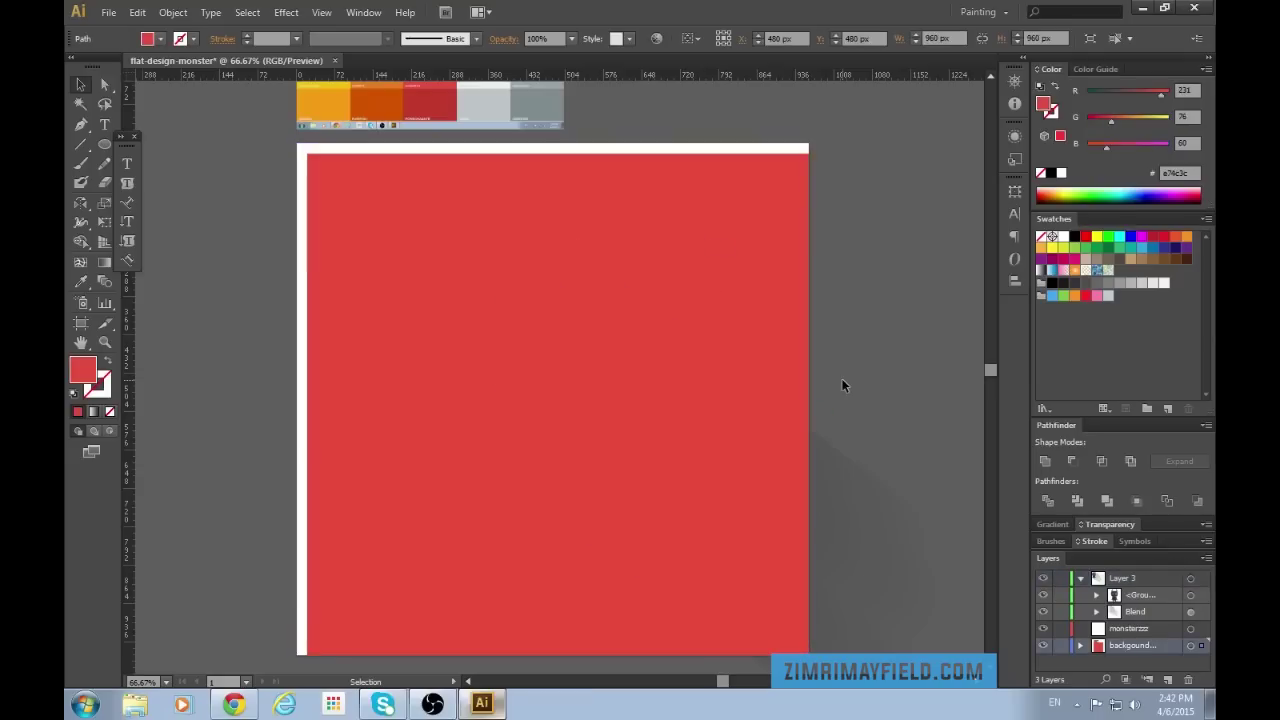
key("ctrl+z")
key("ctrl+b")
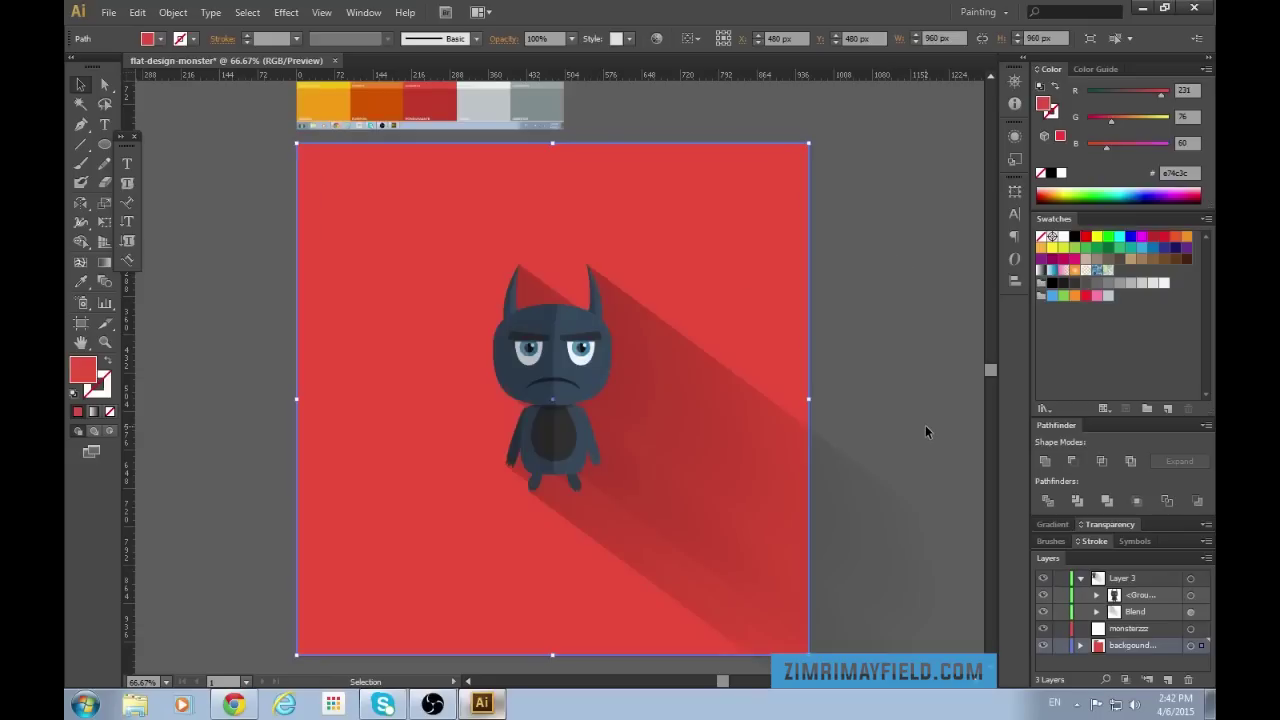
key("ctrl+h")
key("ctrl+v")
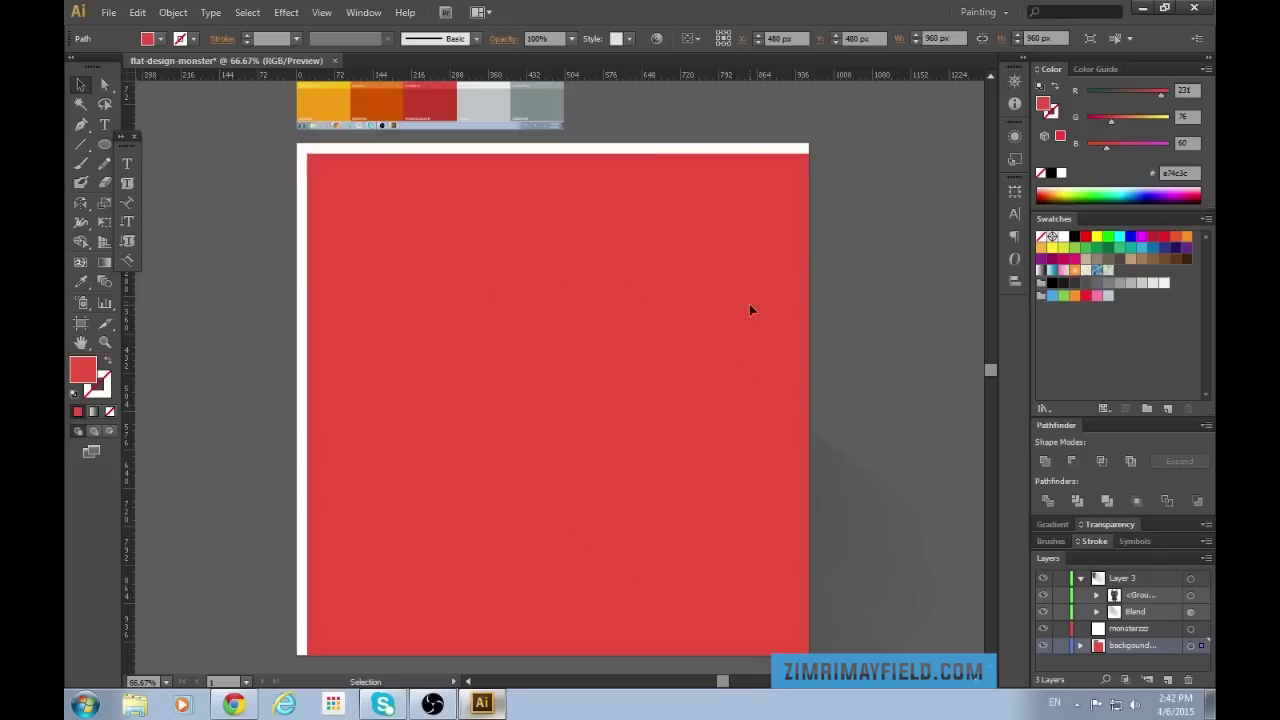
key("ctrl+z")
key("ctrl+b")
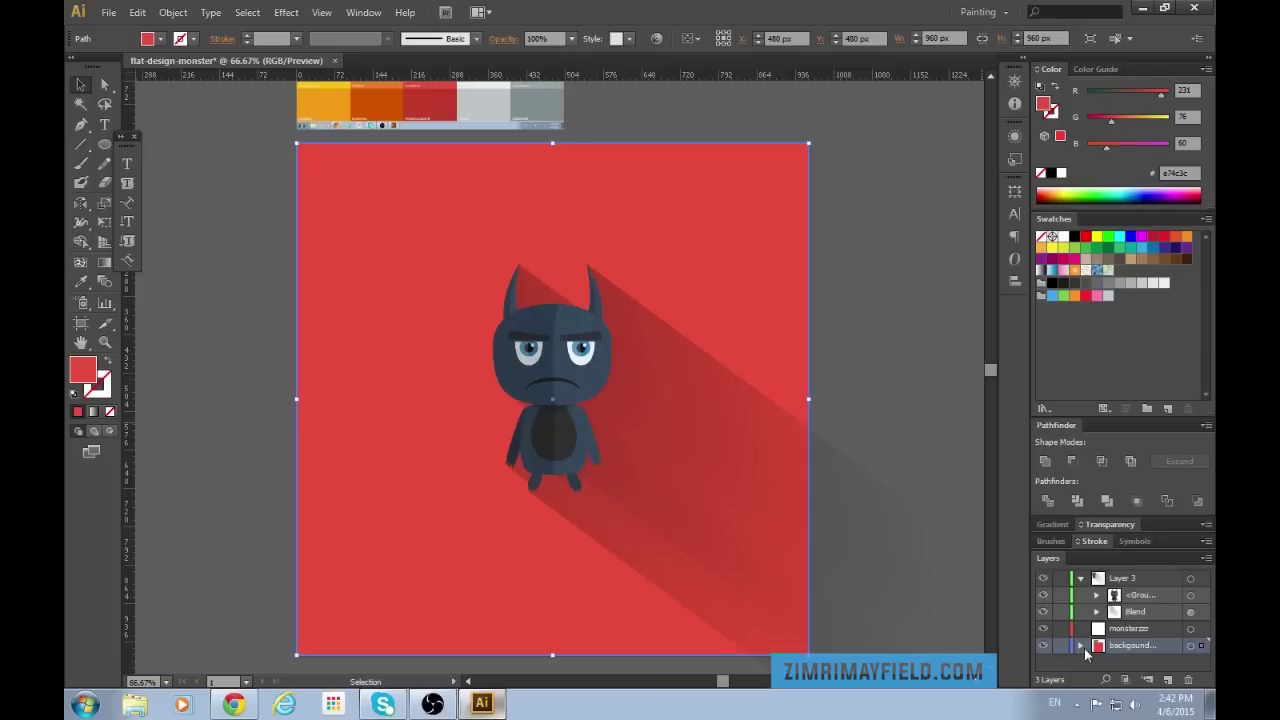
key("Delete")
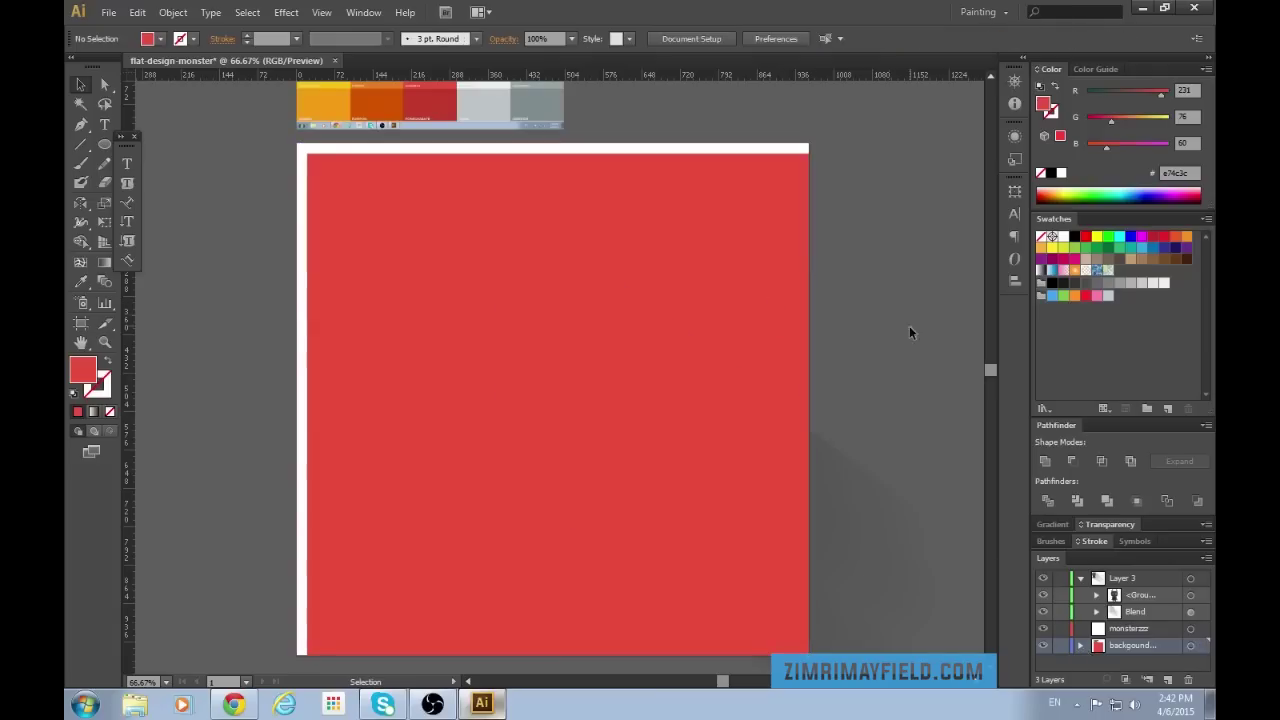
key("ctrl+z")
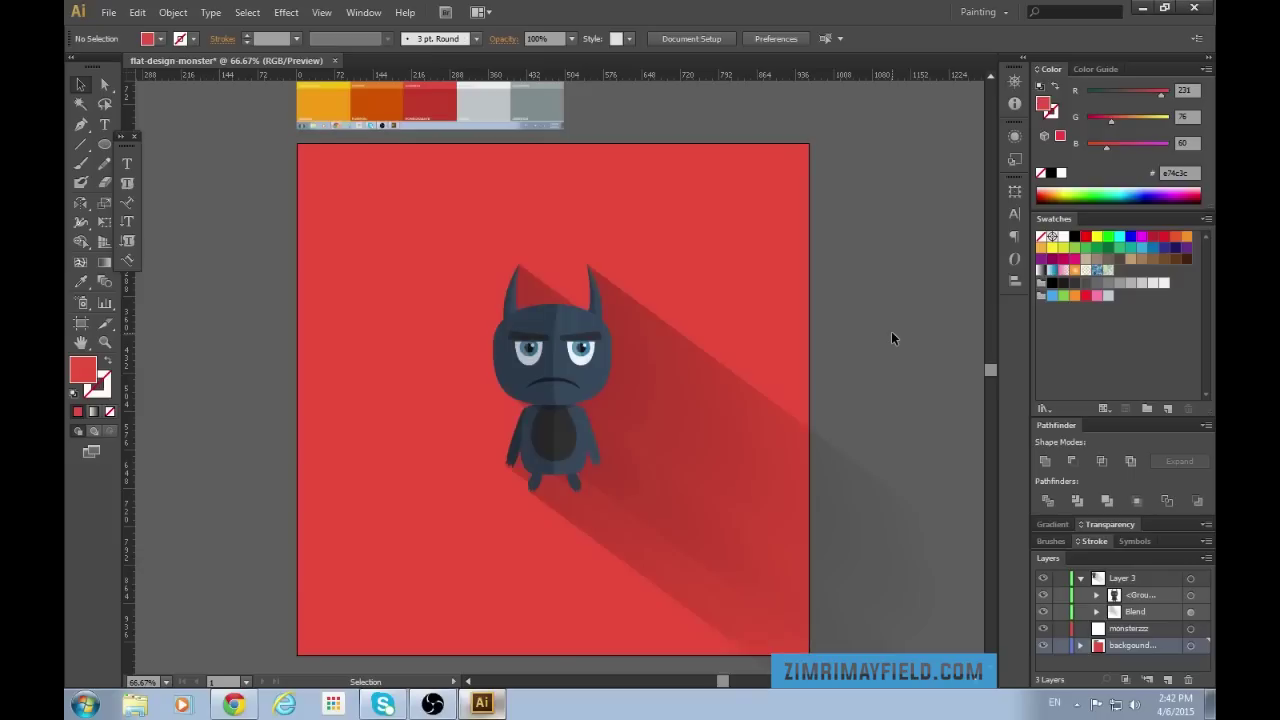
Copy the red background square into Layer 3 above the monster and line the copy up with the artboard.
left_click(757, 285)
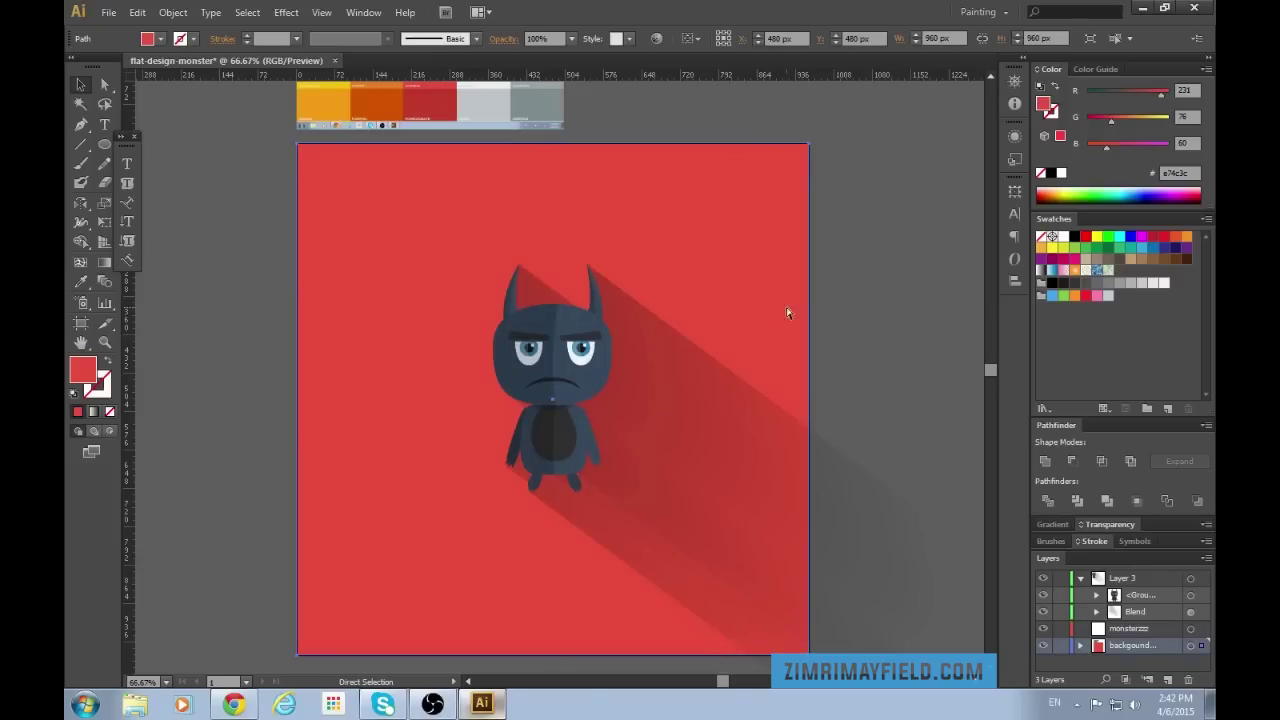
left_click(1125, 580)
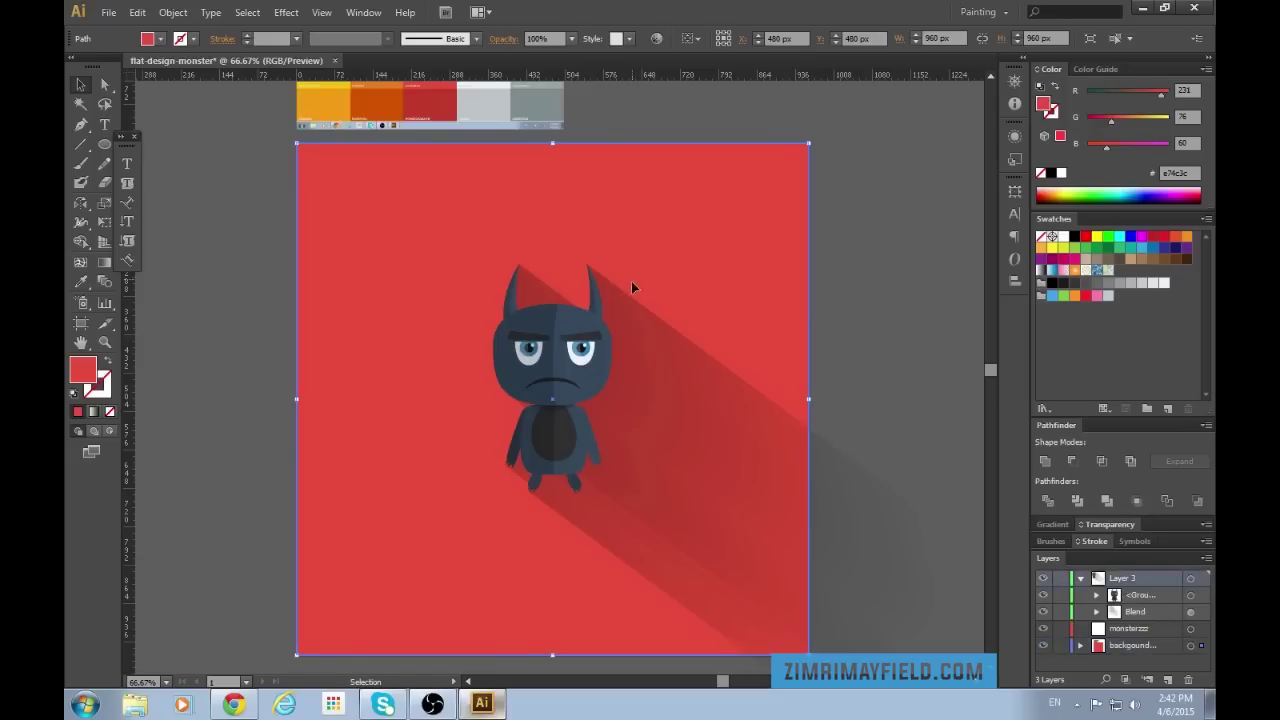
key("a")
key("ctrl+c")
key("ctrl+f")
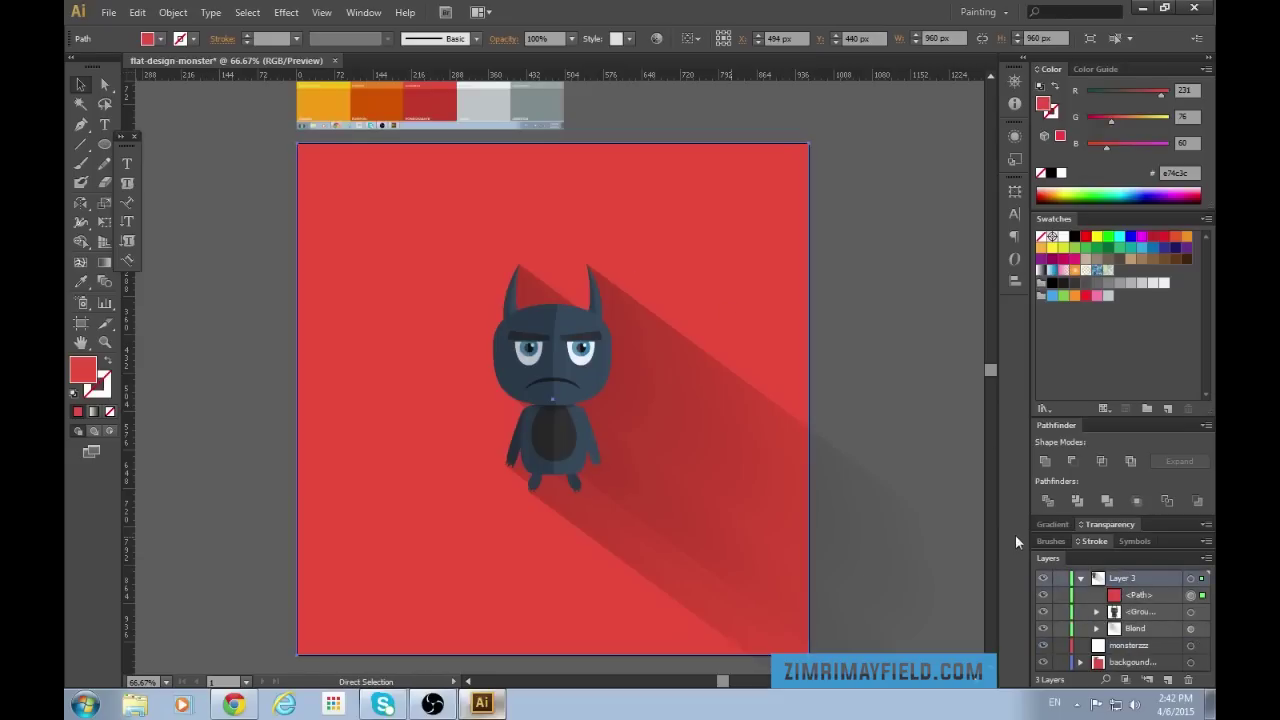
key("v")
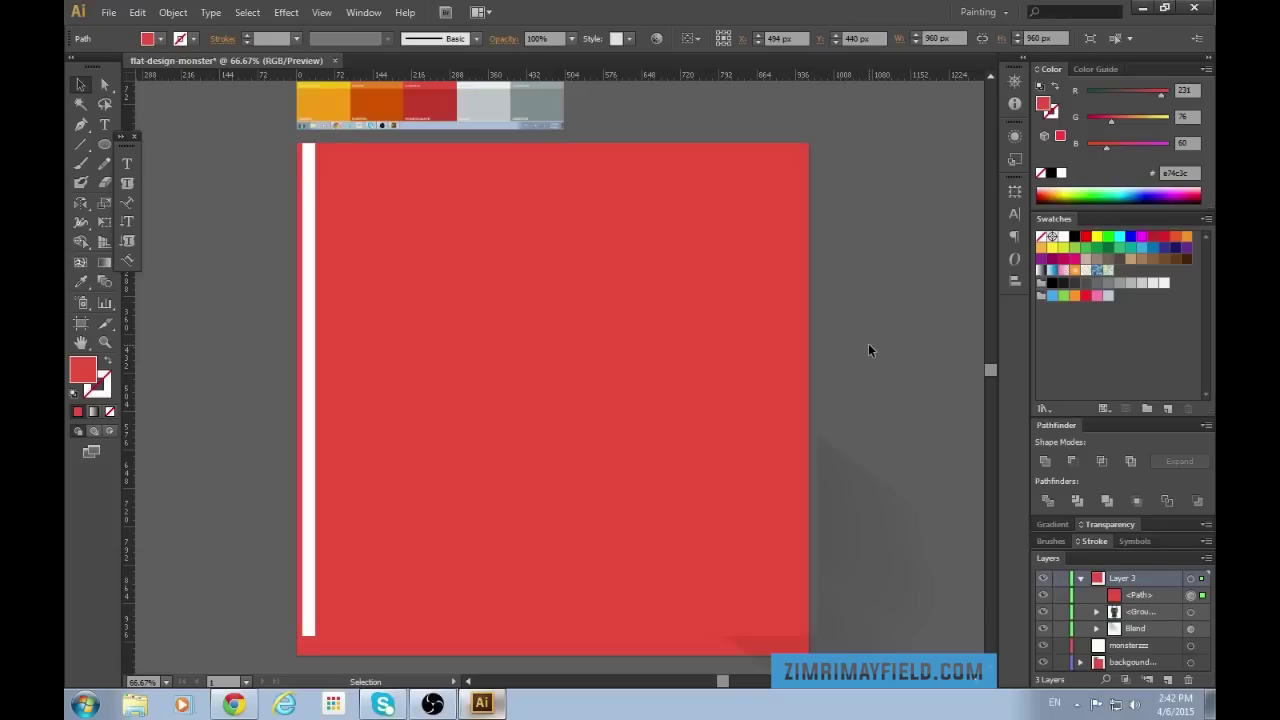
key("ctrl+v")
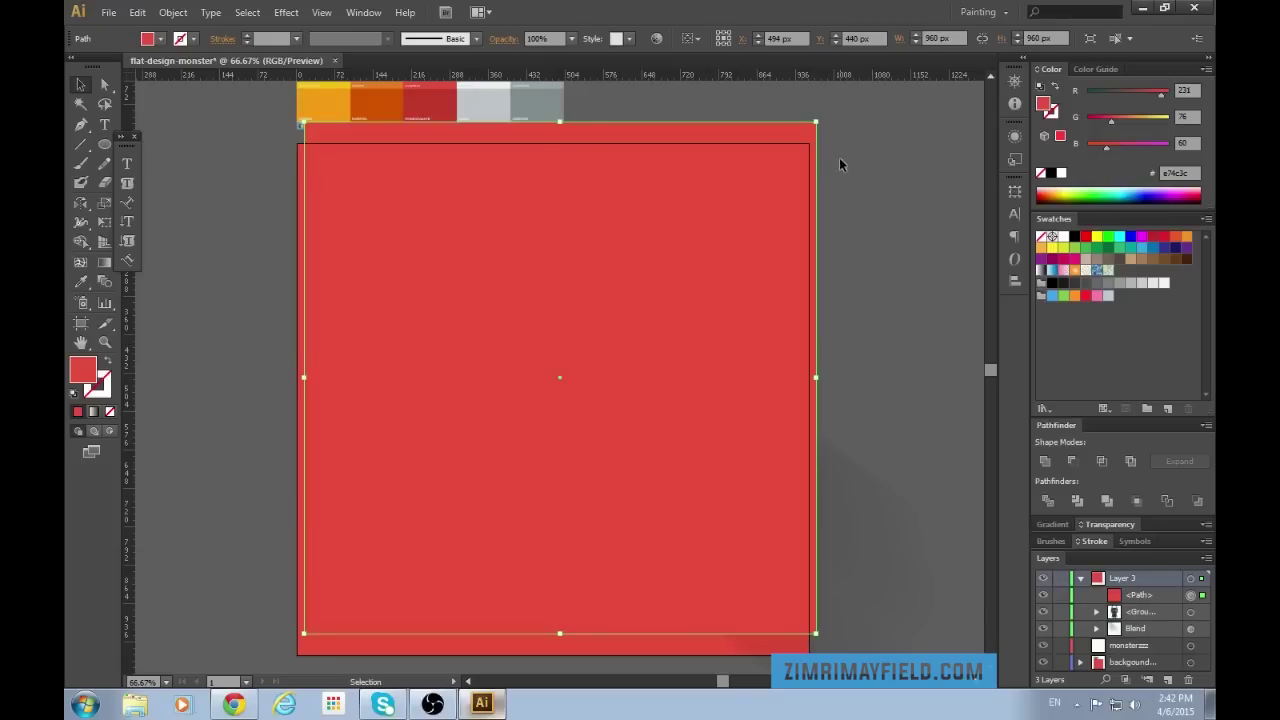
left_click_drag(777, 127, 770, 150)
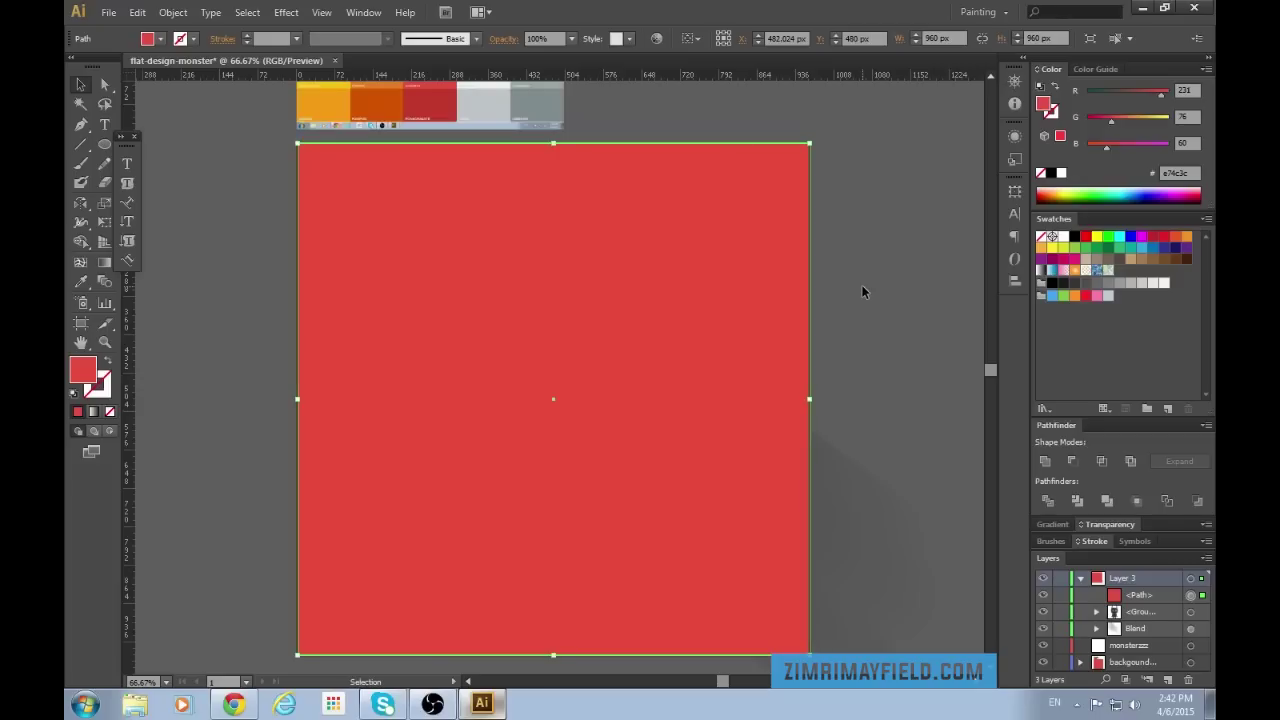
Select the shadow blend together with the copied red square, make a clipping mask from them and deselect.
scroll(870, 300, "down", 3)
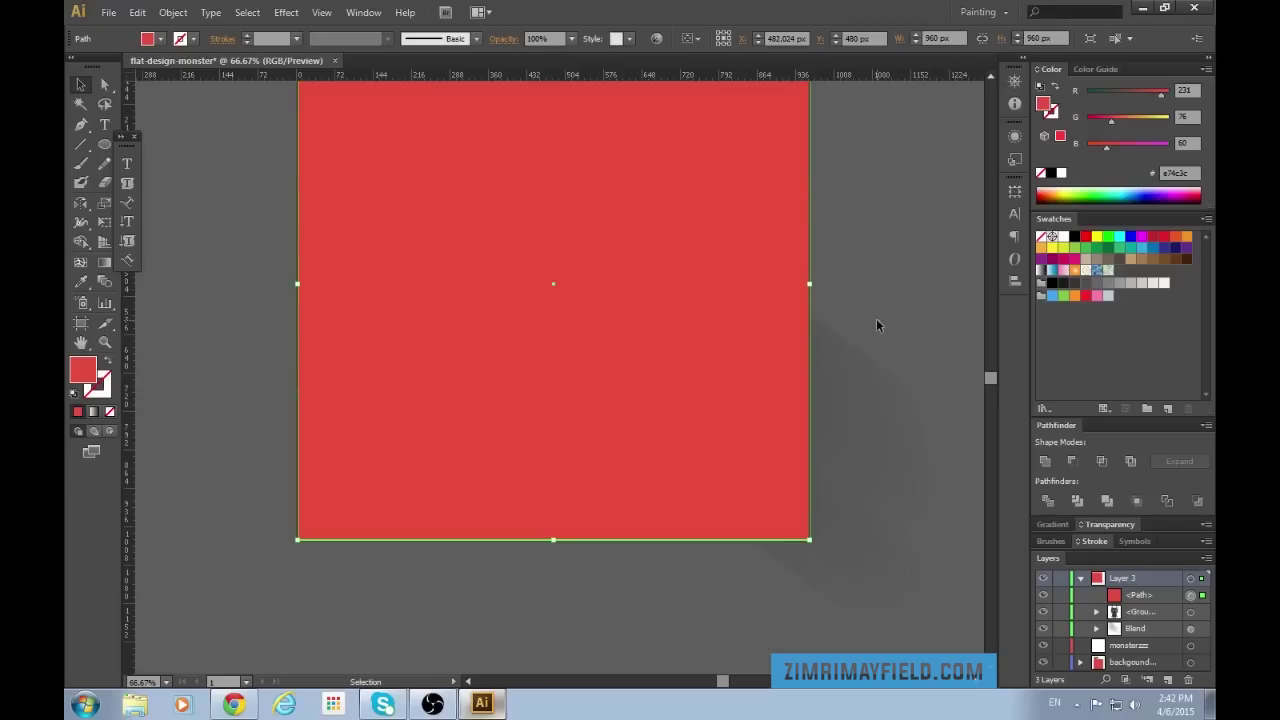
left_click(863, 388, "shift")
scroll(862, 284, "up", 2)
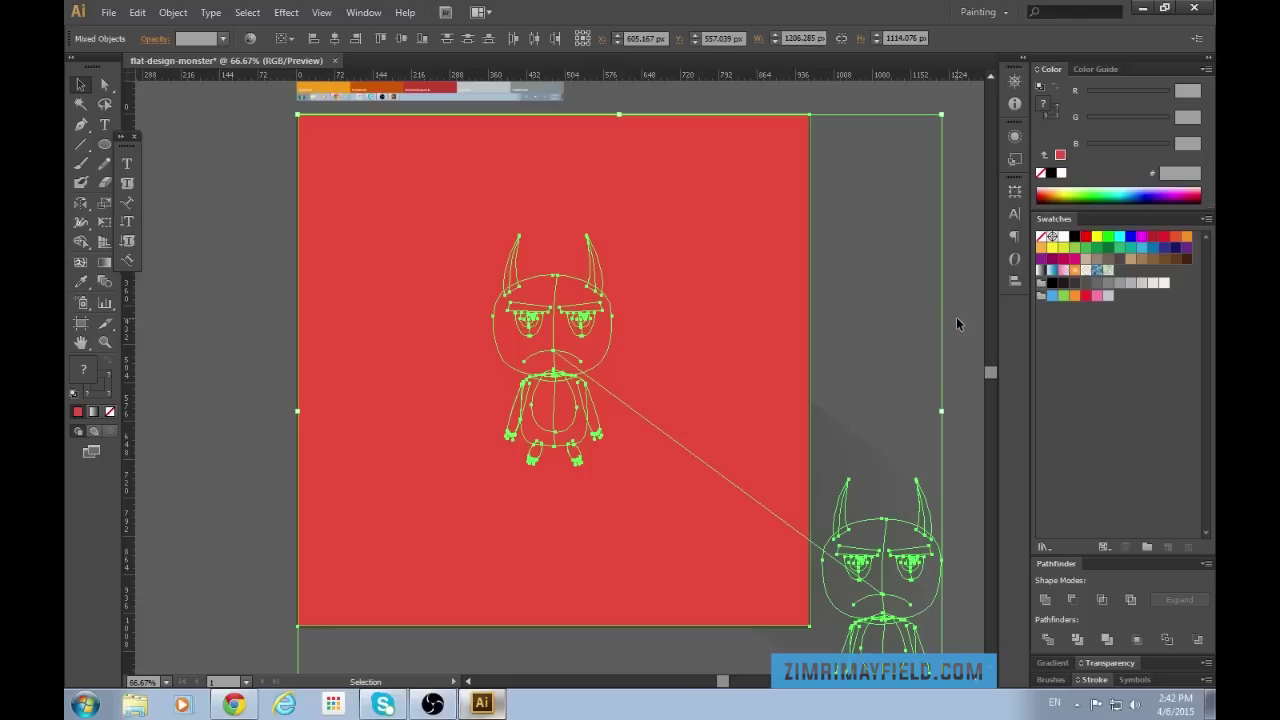
left_click(894, 305)
scroll(894, 364, "down", 2)
left_click(860, 438)
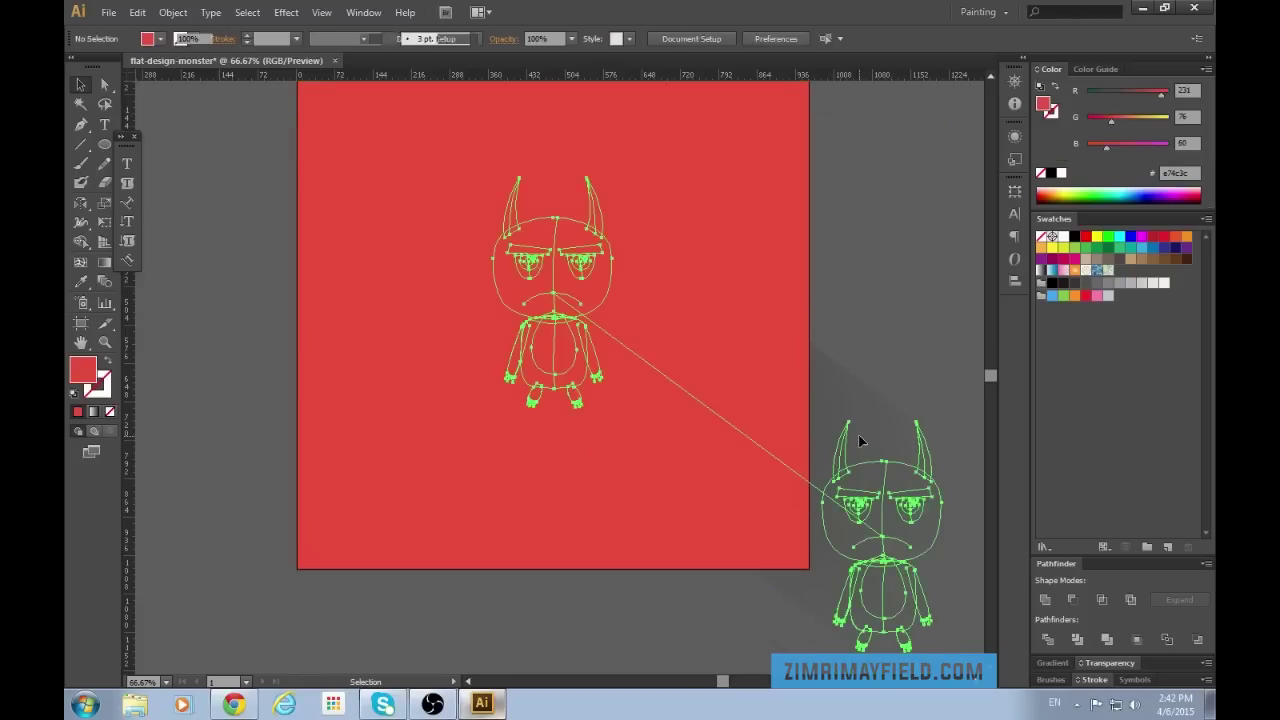
left_click(786, 297, "shift")
key("ctrl+a")
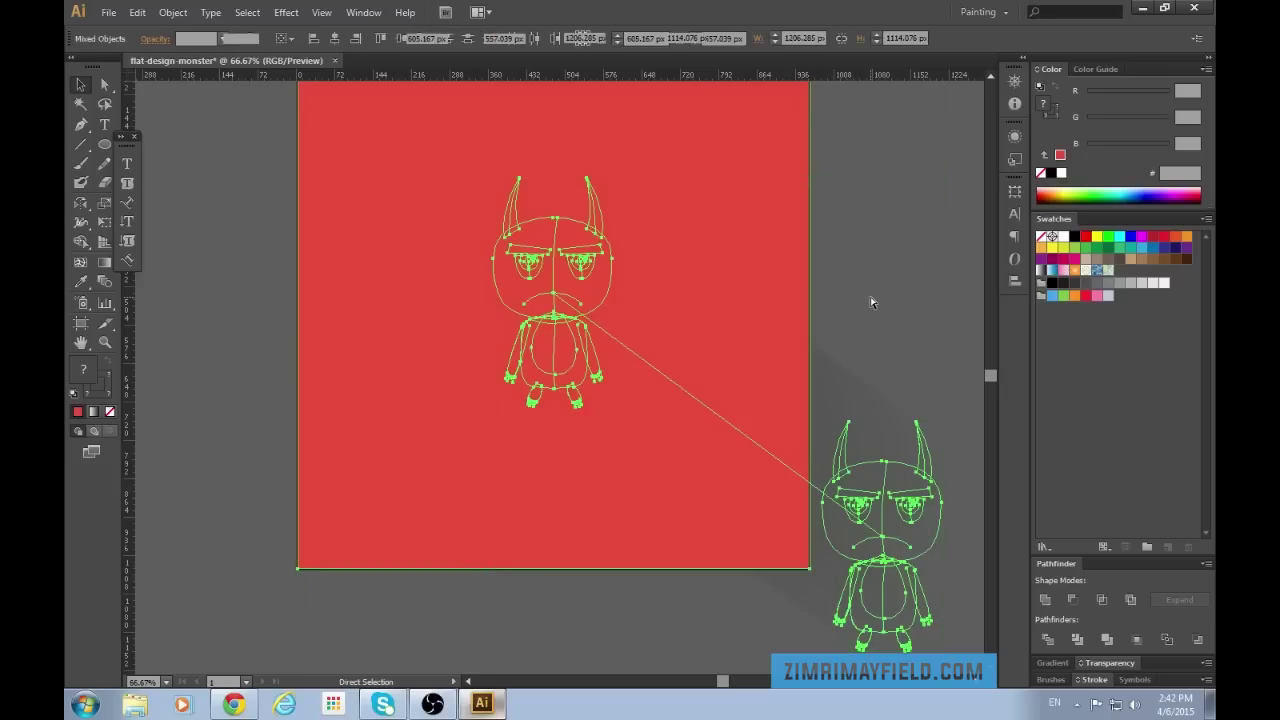
key("ctrl+7")
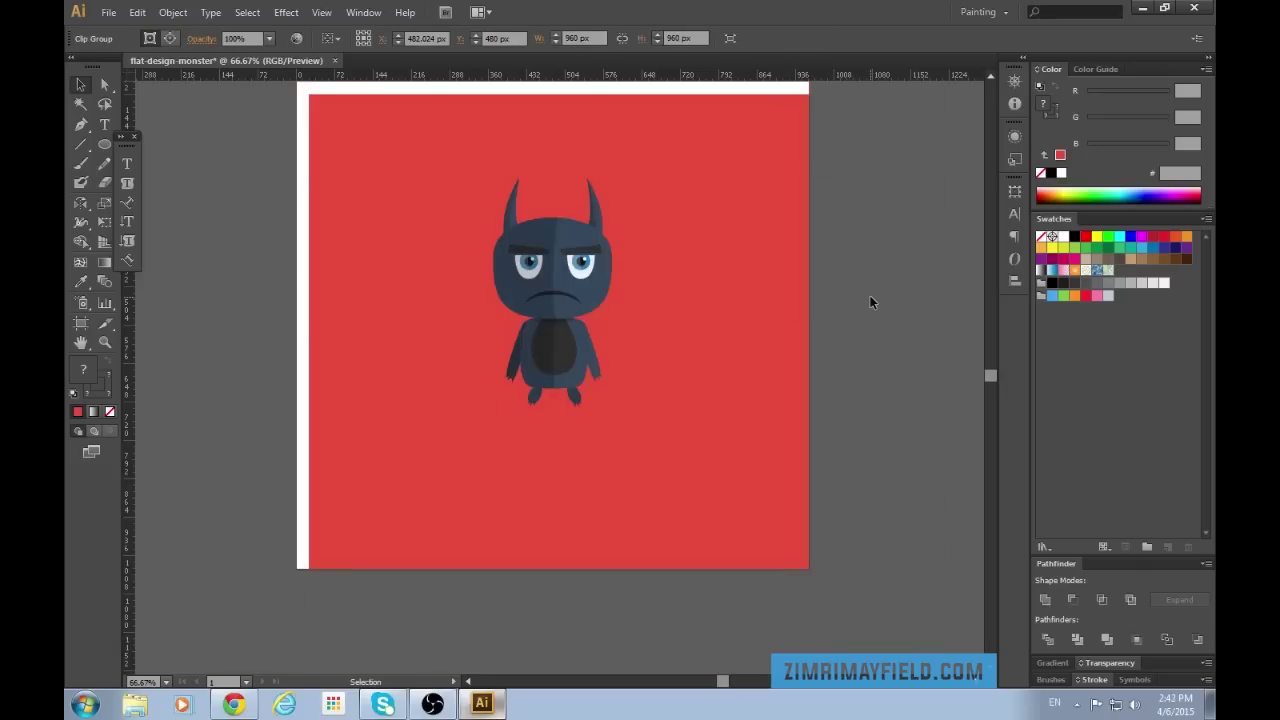
scroll(870, 302, "up", 1)
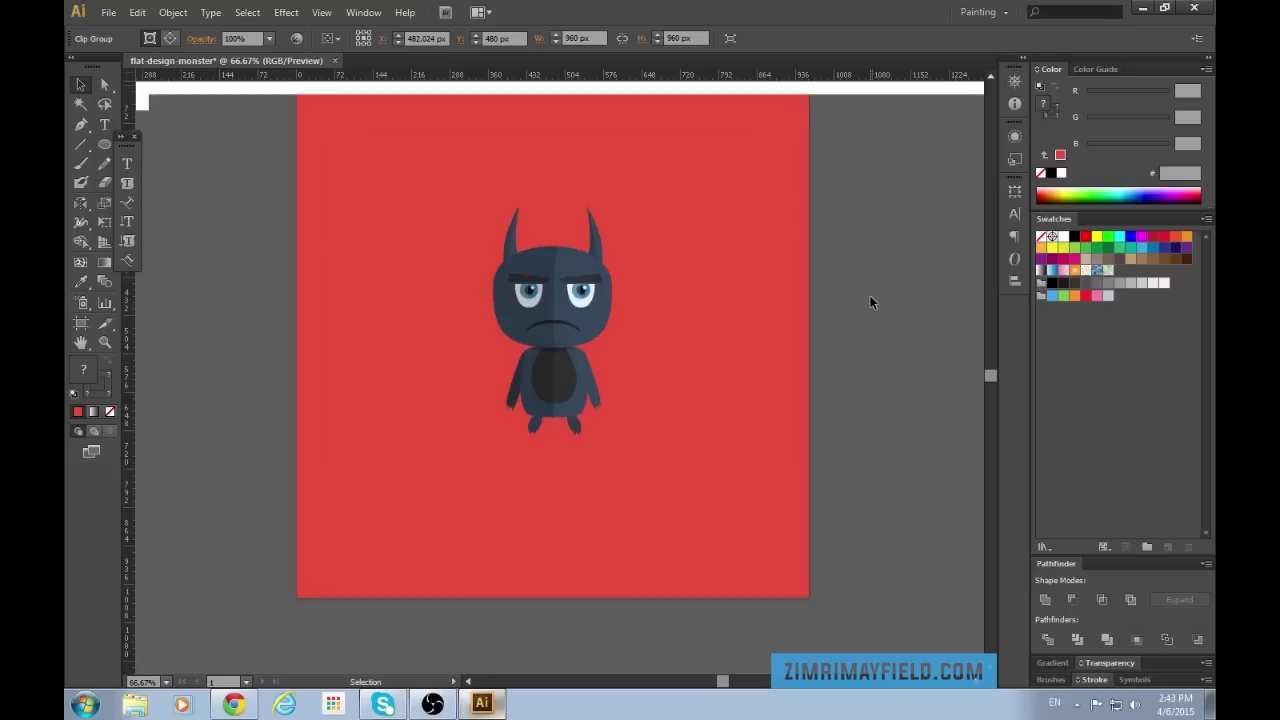
scroll(870, 297, "up", 5)
scroll(870, 297, "down", 3)
scroll(870, 295, "down", 1)
left_click(893, 295)
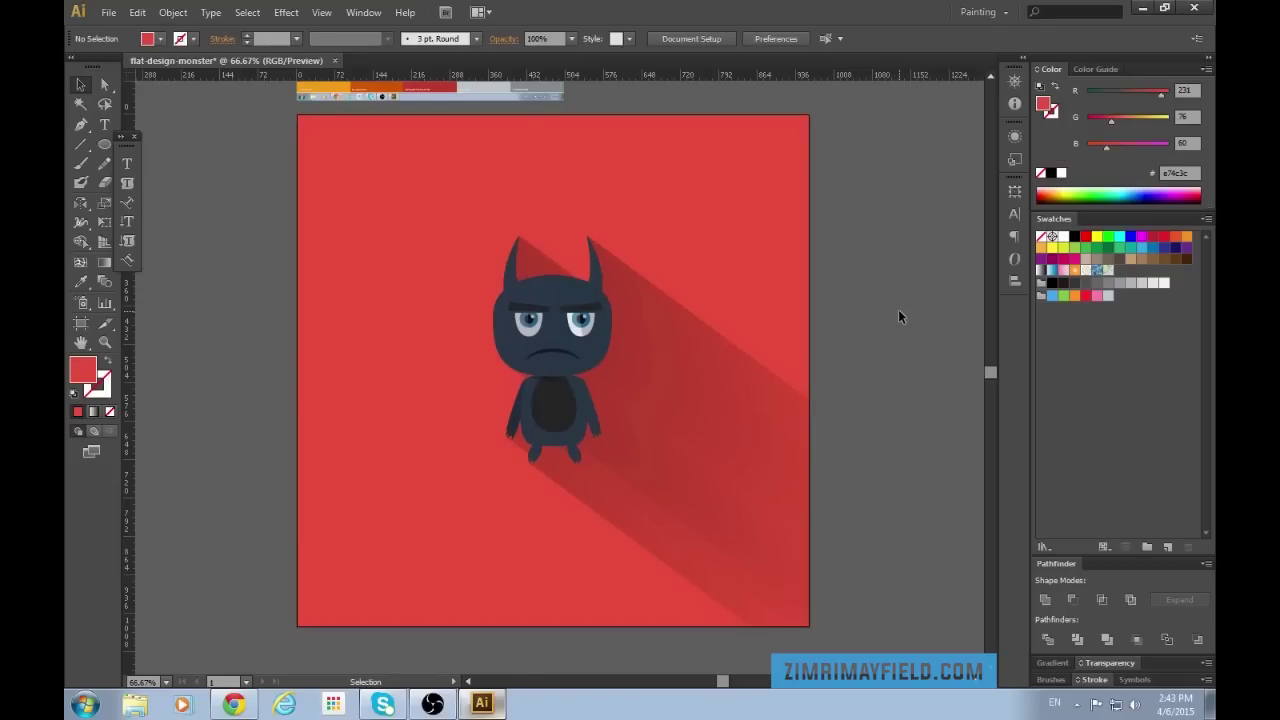
left_click(728, 177)
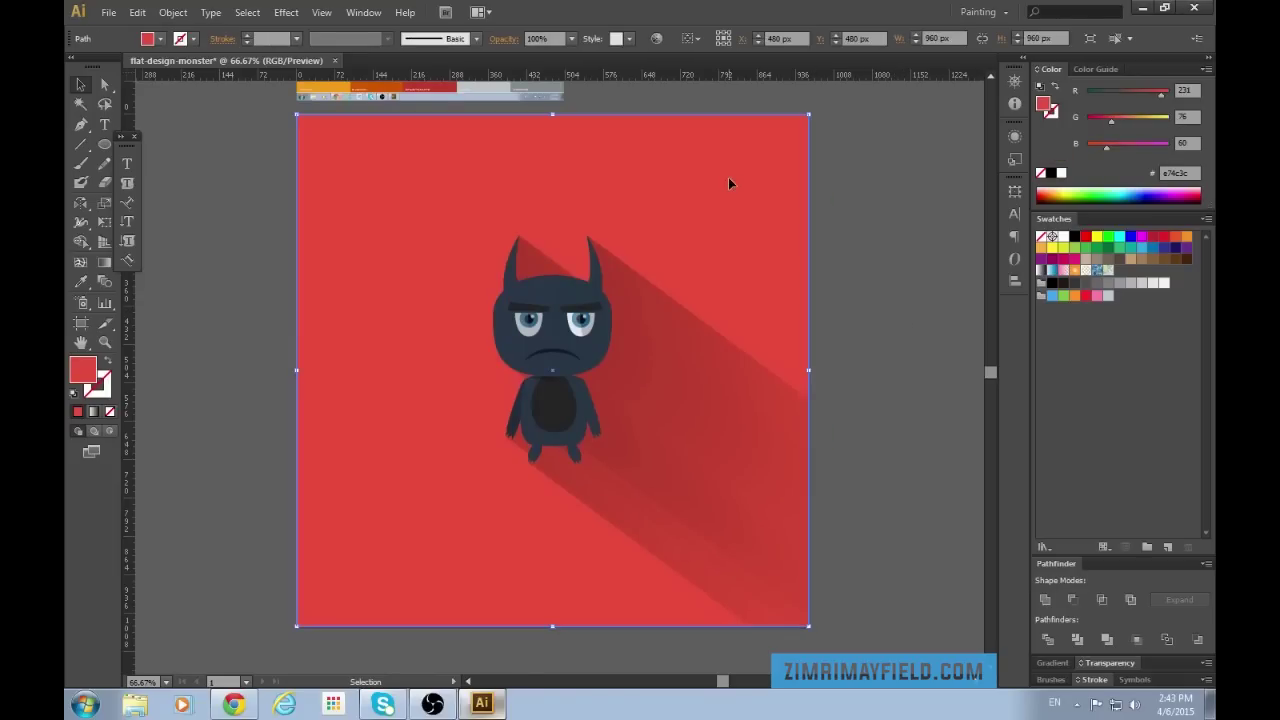
left_click(907, 524)
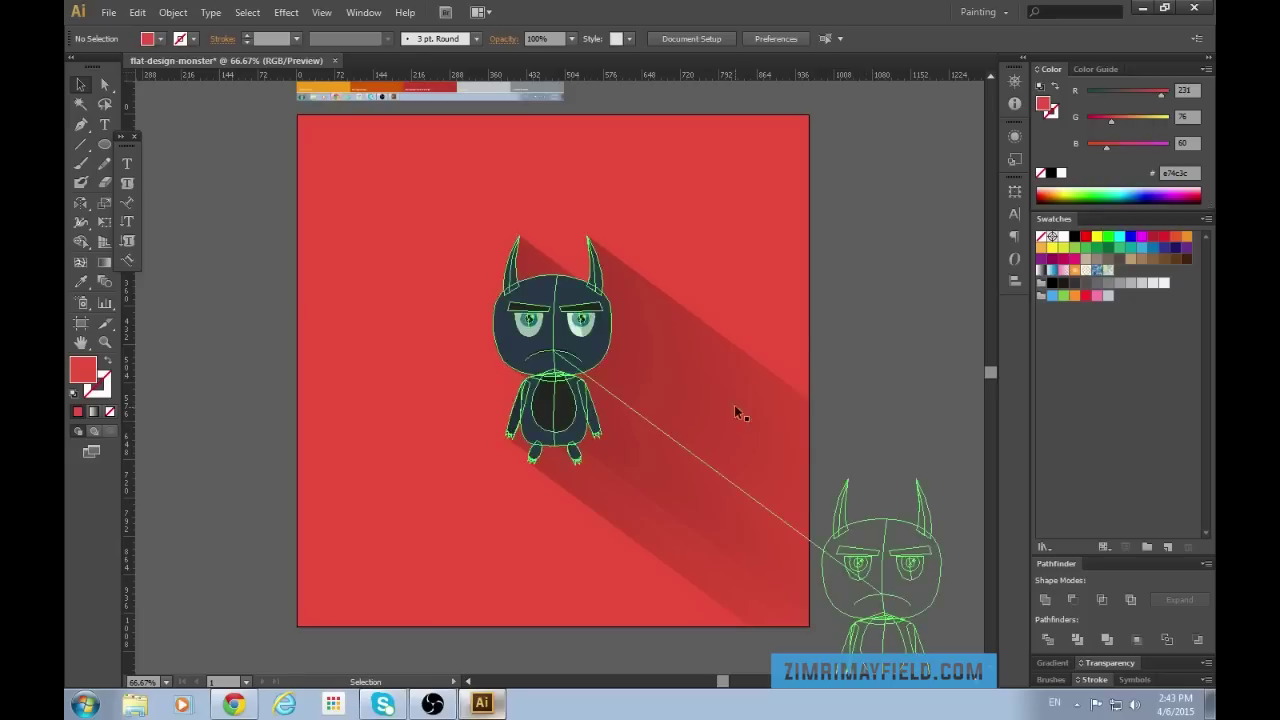
scroll(866, 470, "down", 3)
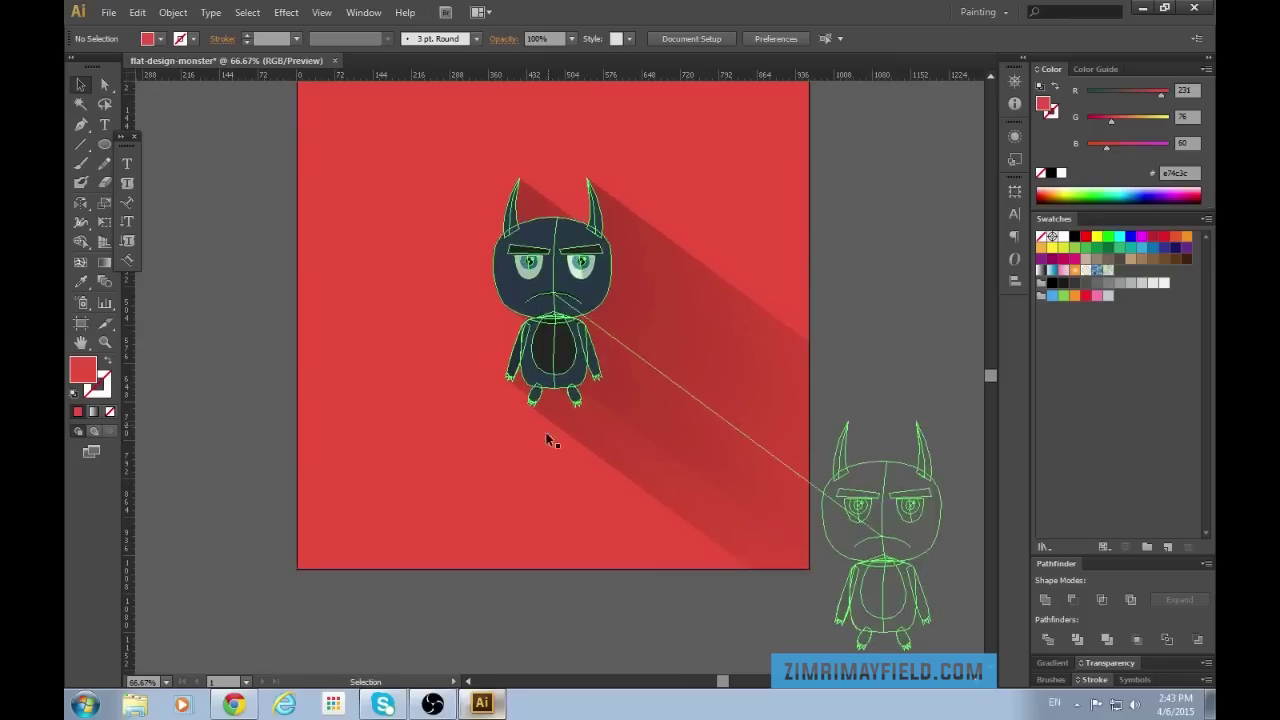
scroll(897, 388, "up", 3)
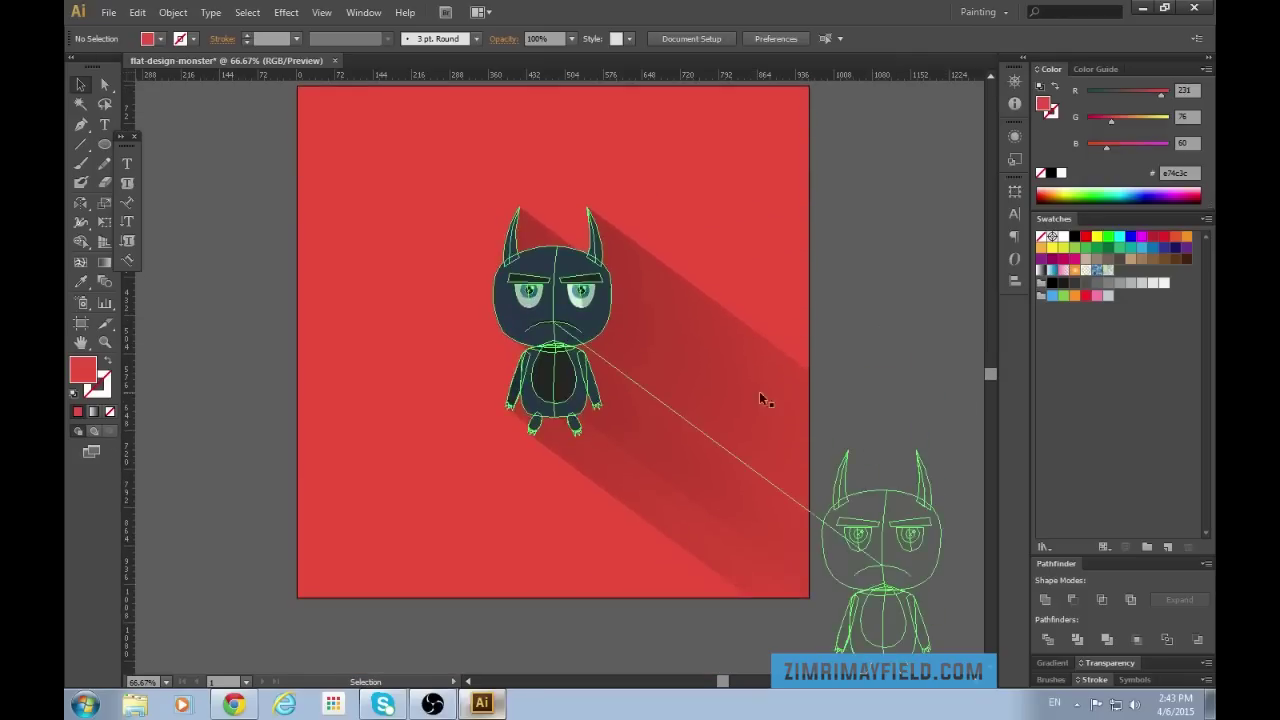
left_click(1080, 681)
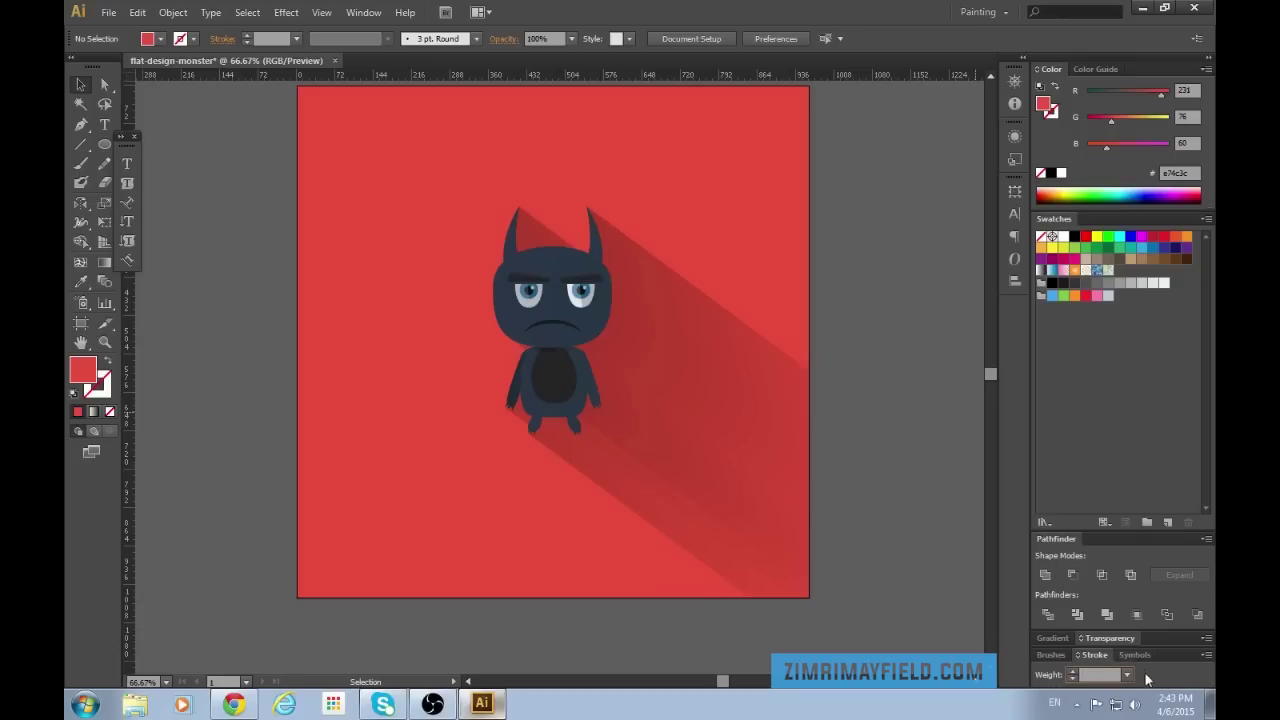
scroll(874, 496, "up", 3)
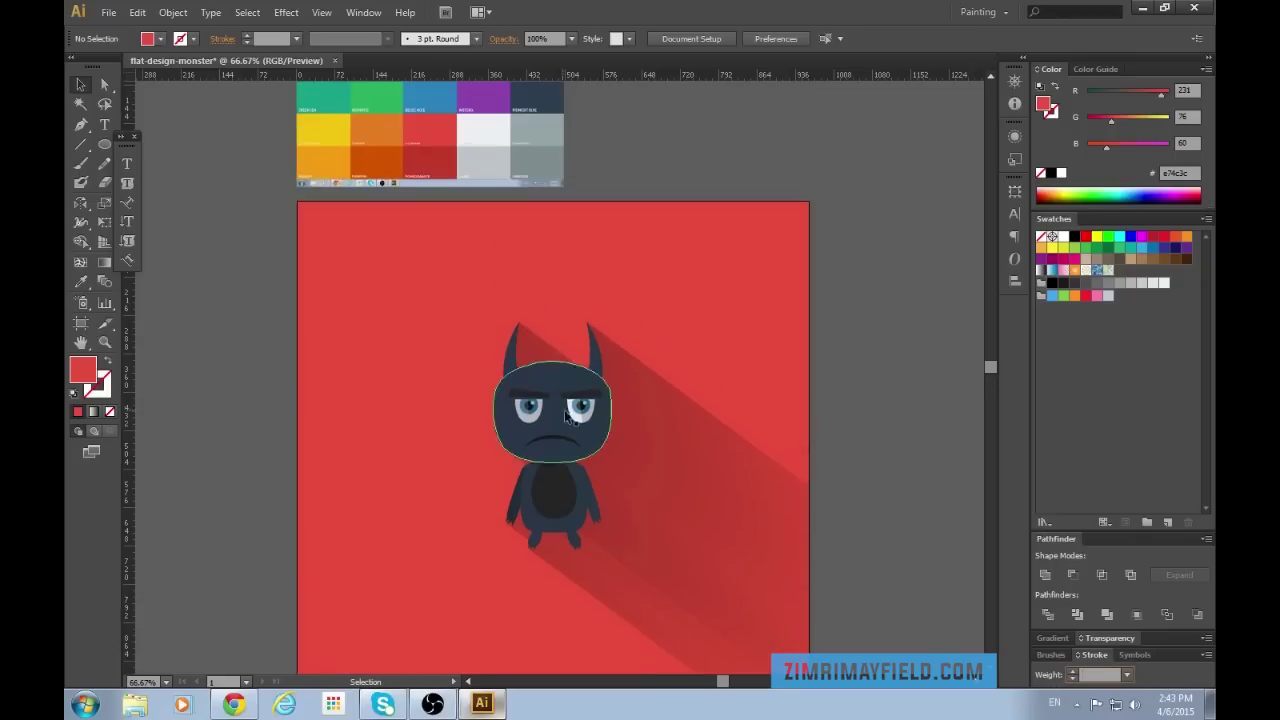
Arrange the clipped shadow group behind the original monster group but above the red background, and deselect.
left_click(734, 434)
scroll(848, 371, "down", 3)
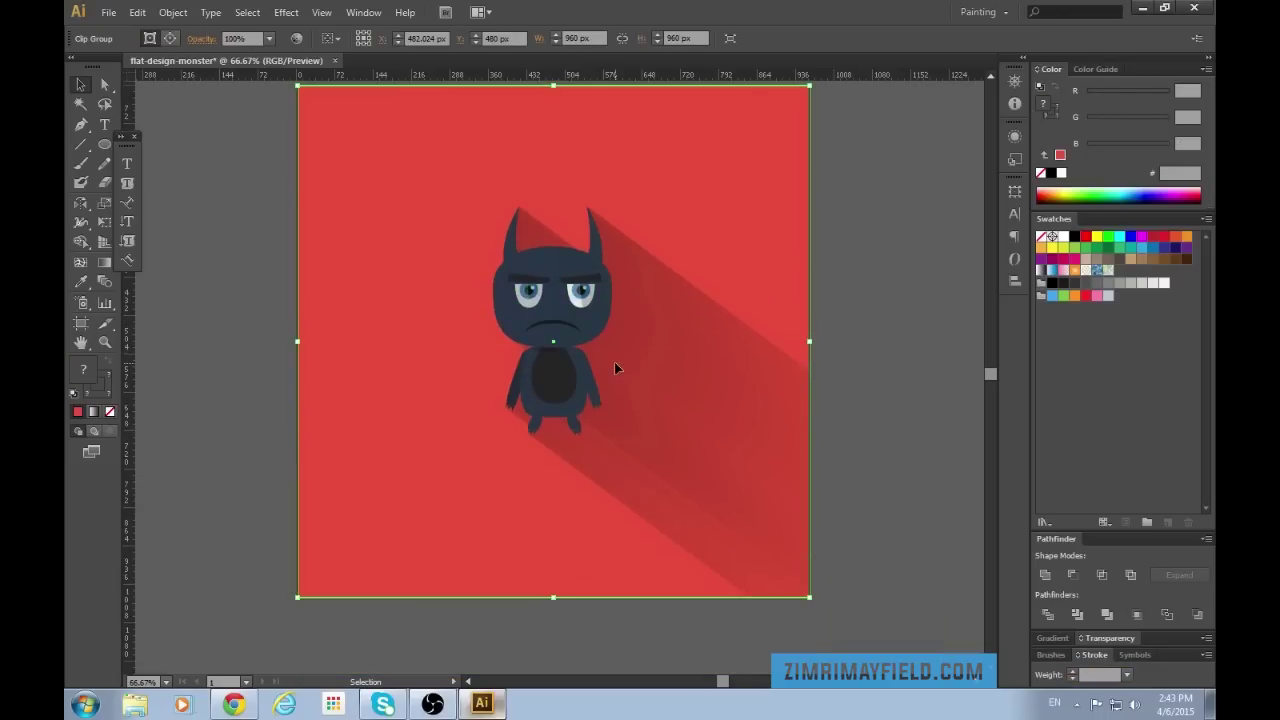
key("a")
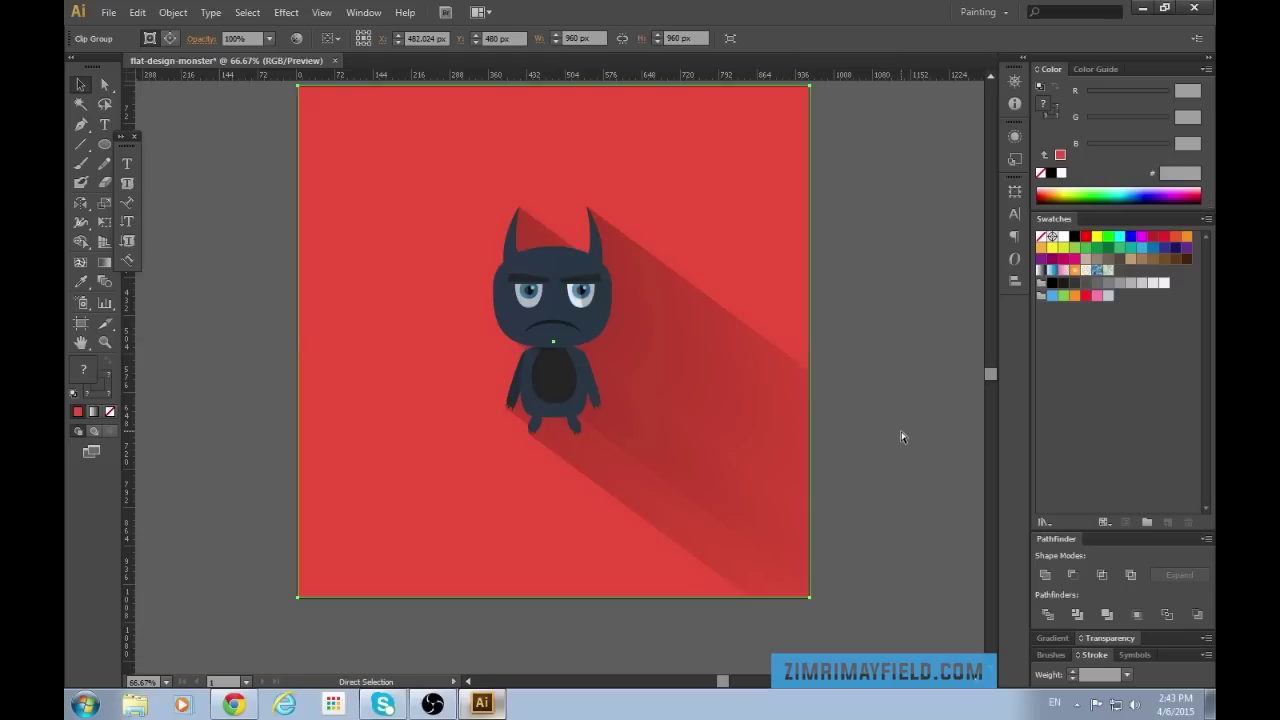
key("ctrl")
key("ctrl+shift+bracketleft")
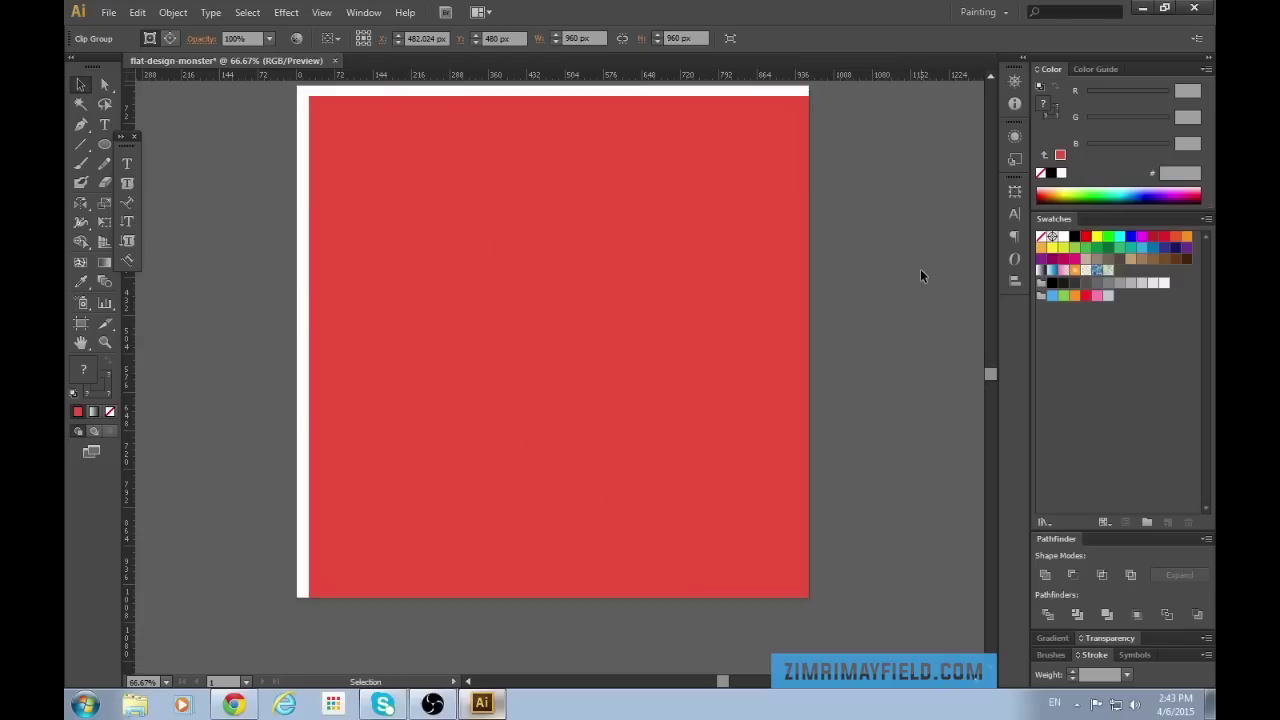
key("ctrl+z")
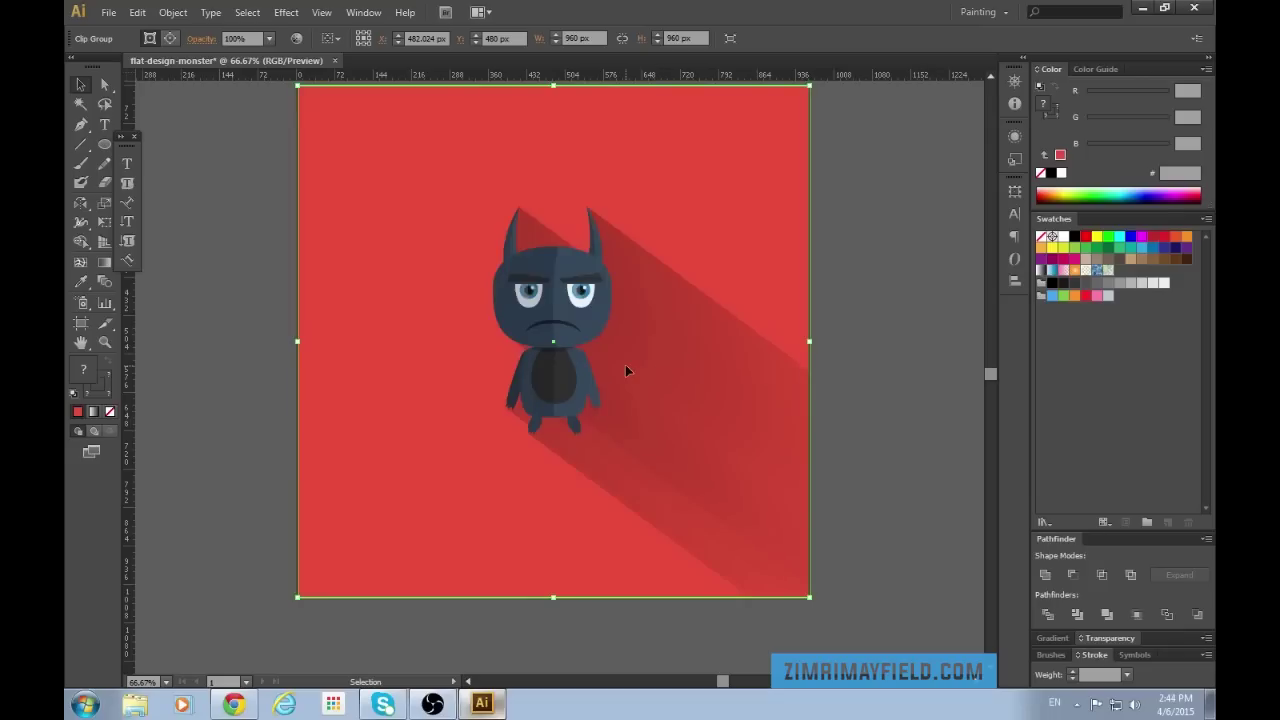
left_click(599, 337)
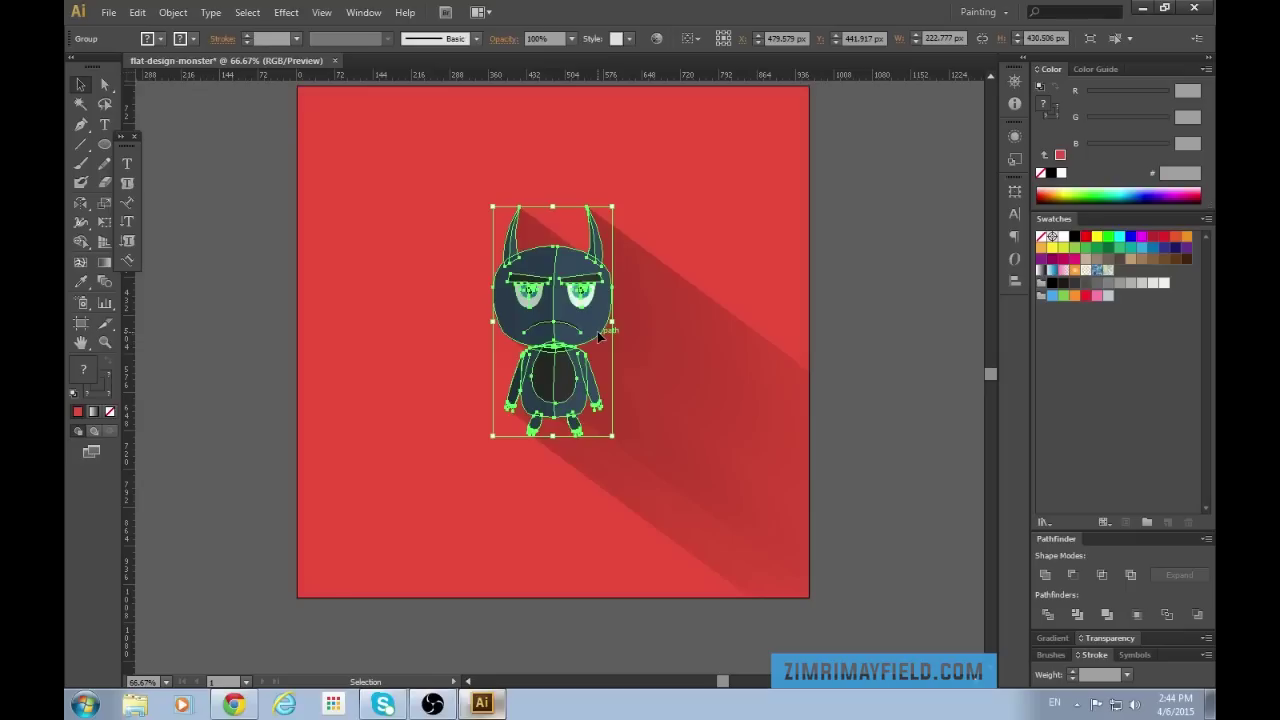
key("ctrl")
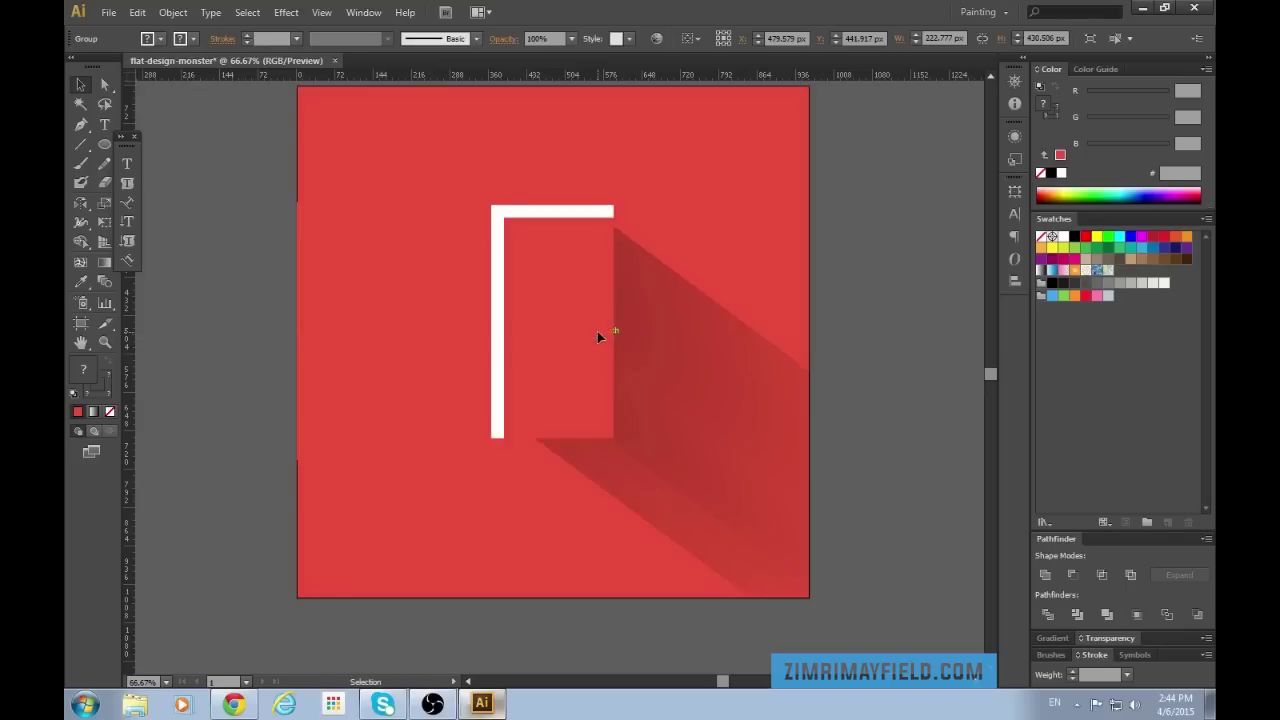
left_click(916, 330)
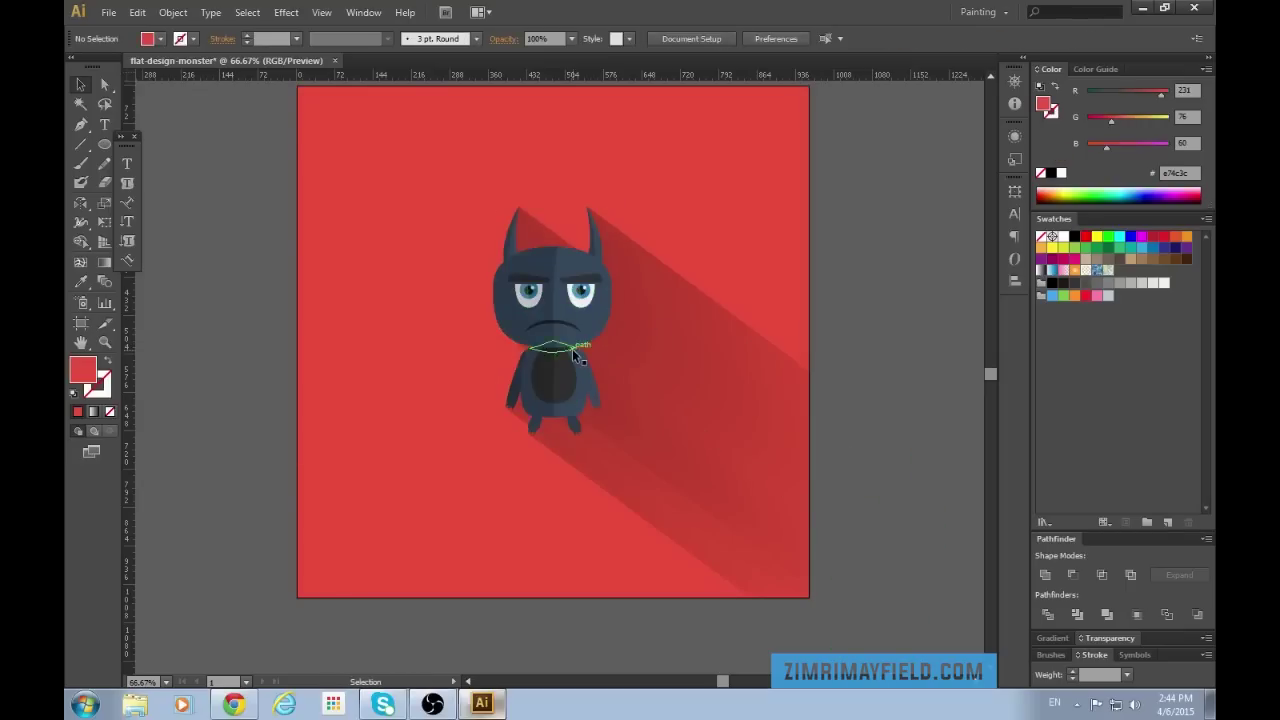
Delete the color palette reference image above the artboard.
key("ctrl+minus")
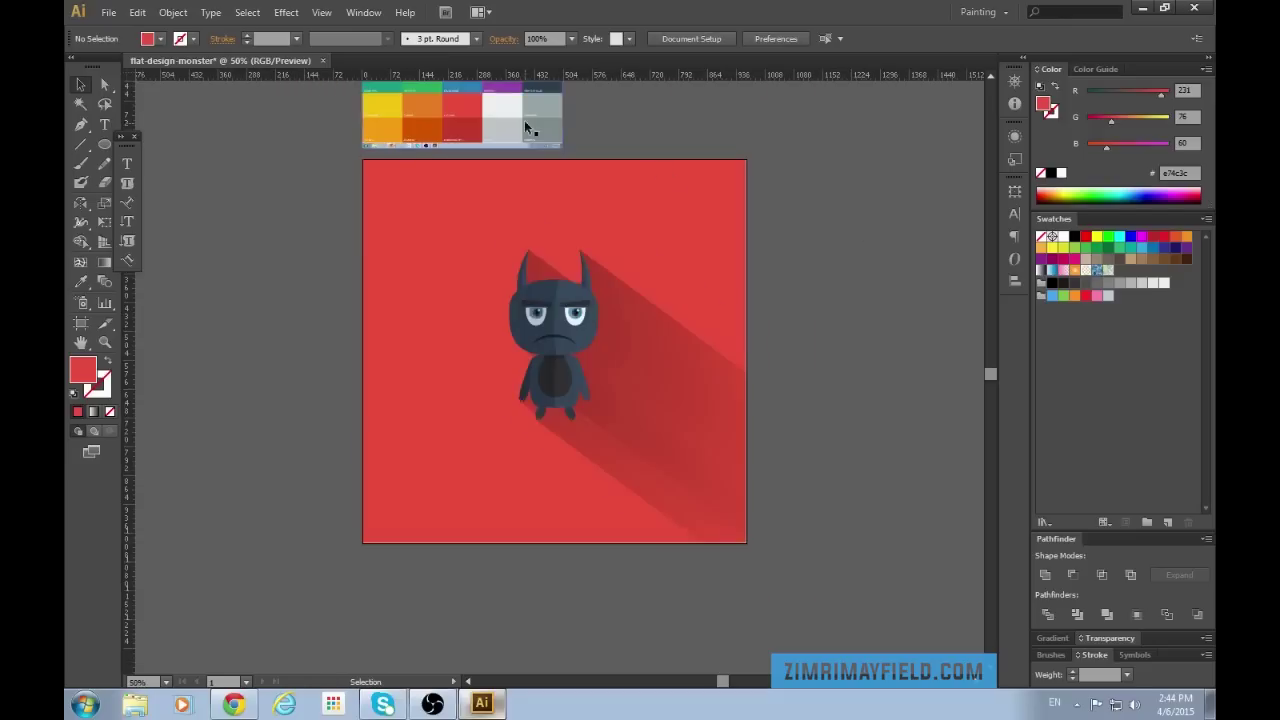
left_click(535, 127)
key("Delete")
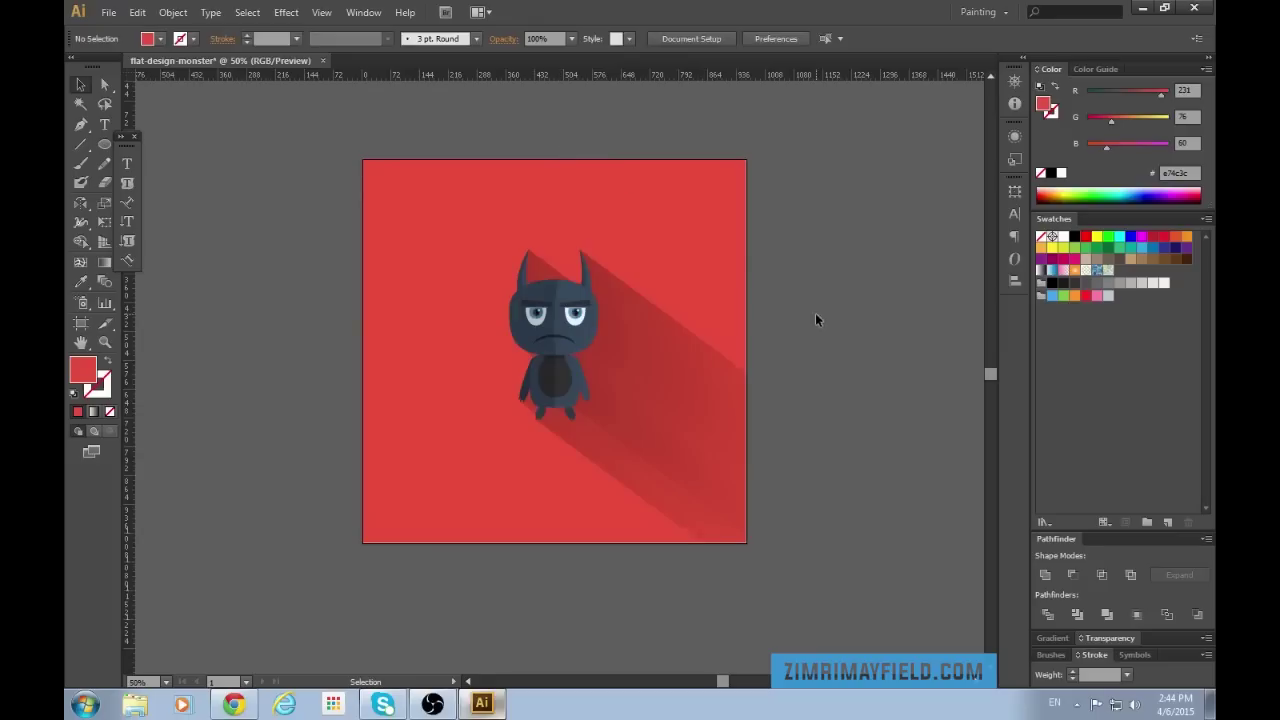
key("ctrl+plus")
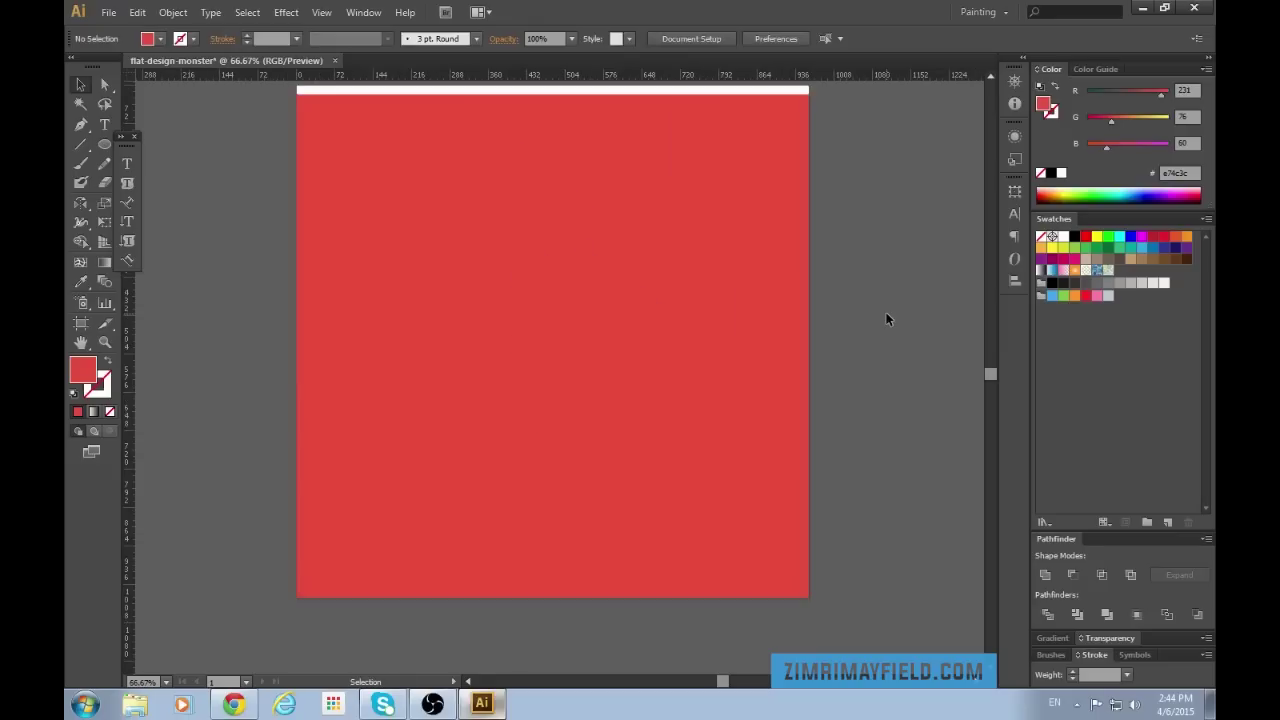
scroll(872, 313, "up", 1)
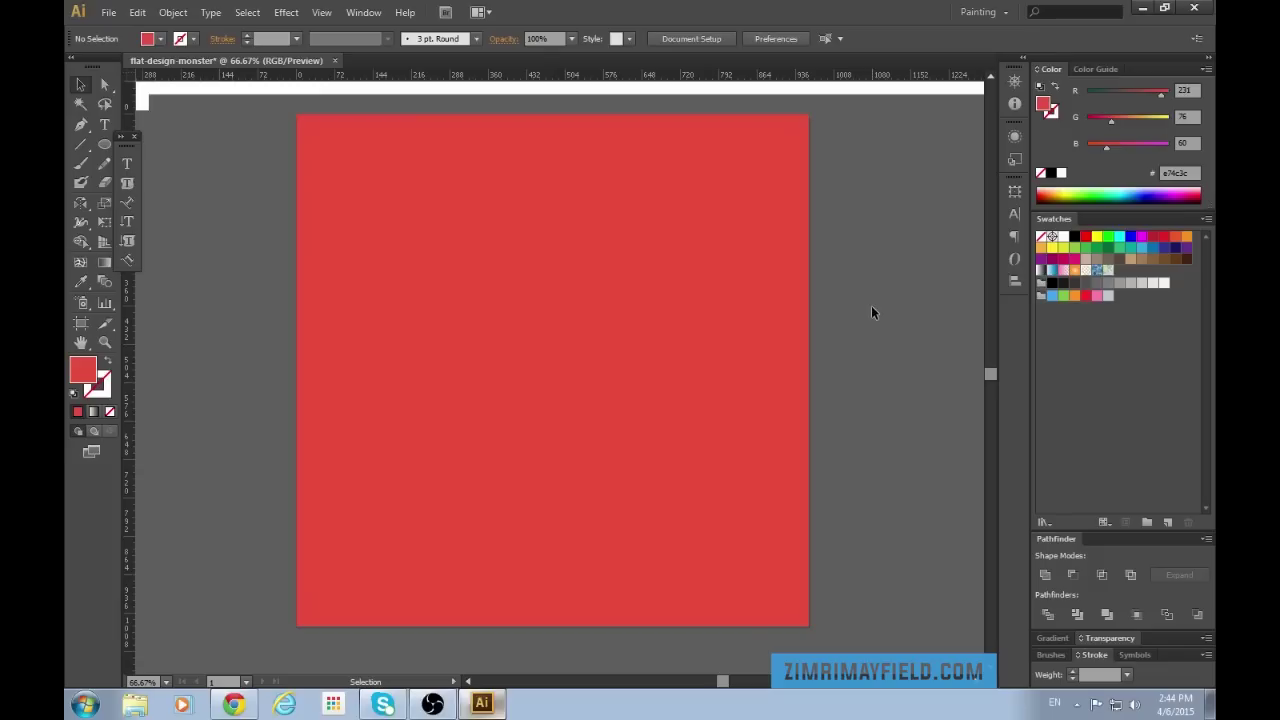
scroll(872, 313, "up", 1)
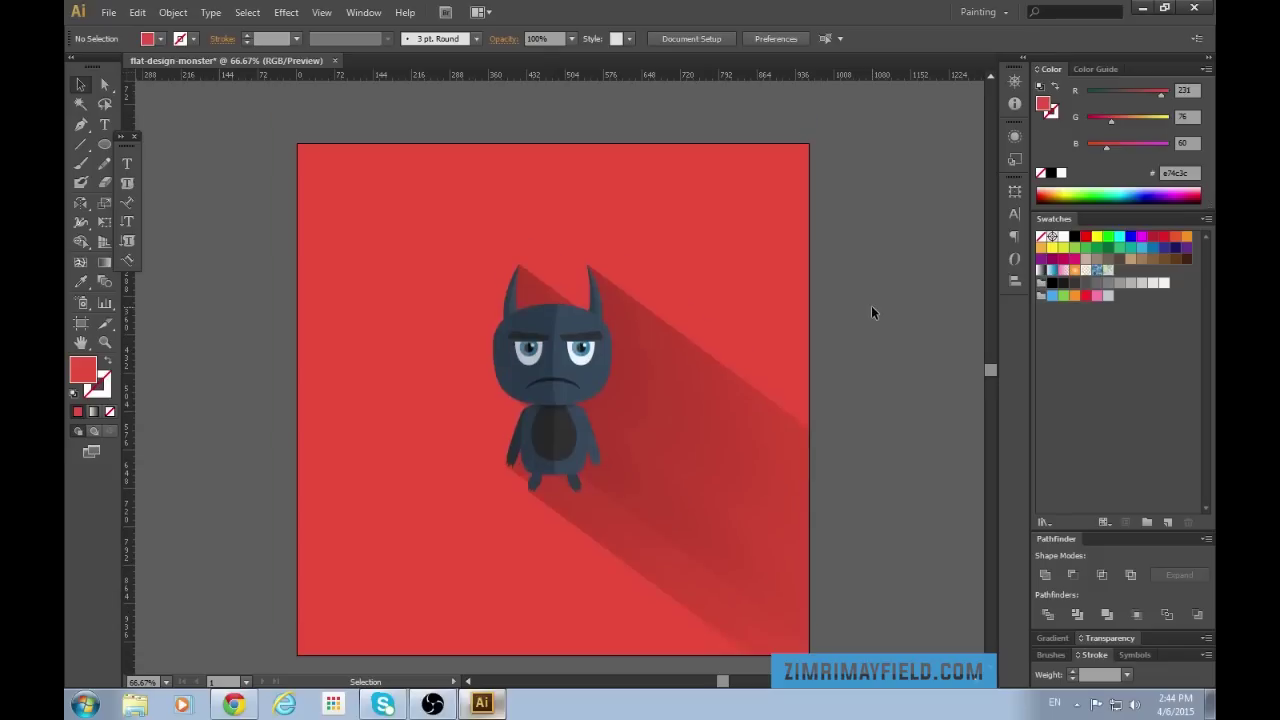